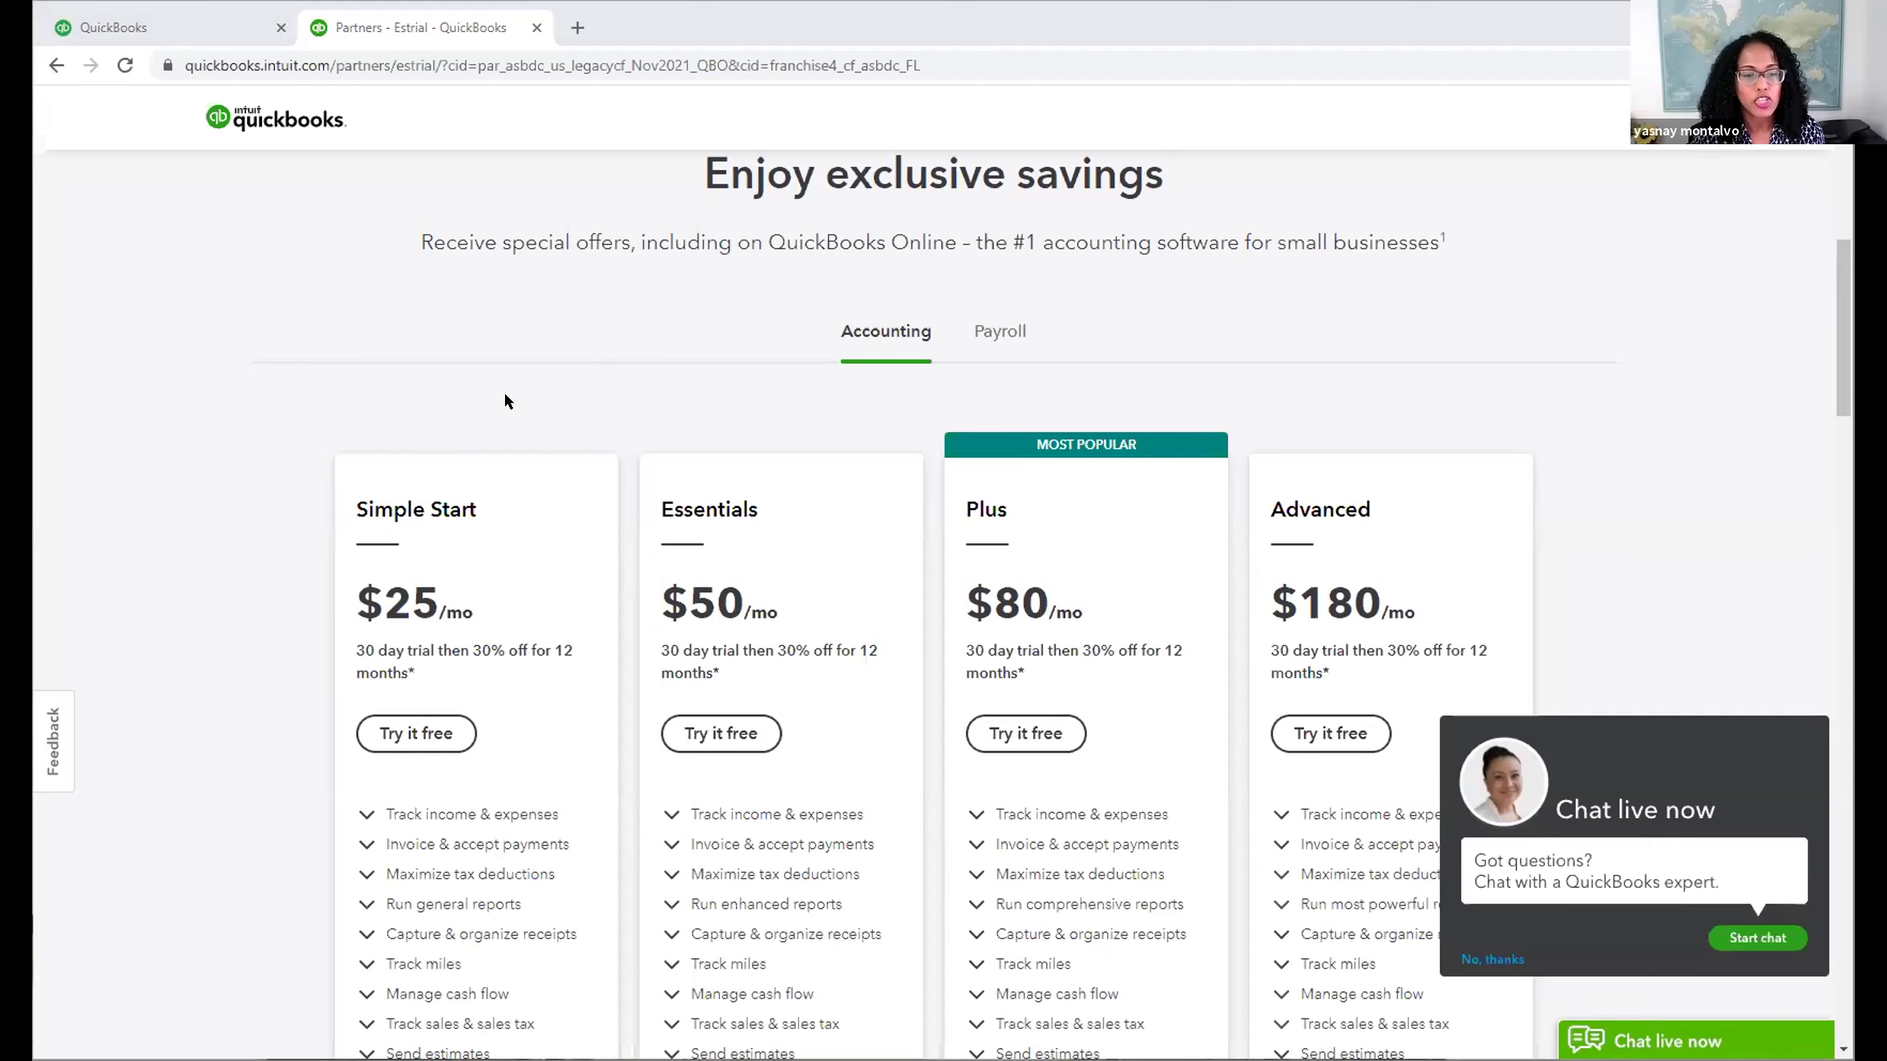
# Step: Compare the pricing and included features of the Simple Start, Essentials, Plus and Advanced accounting plans
pyautogui.scroll(-3, 635, 375)
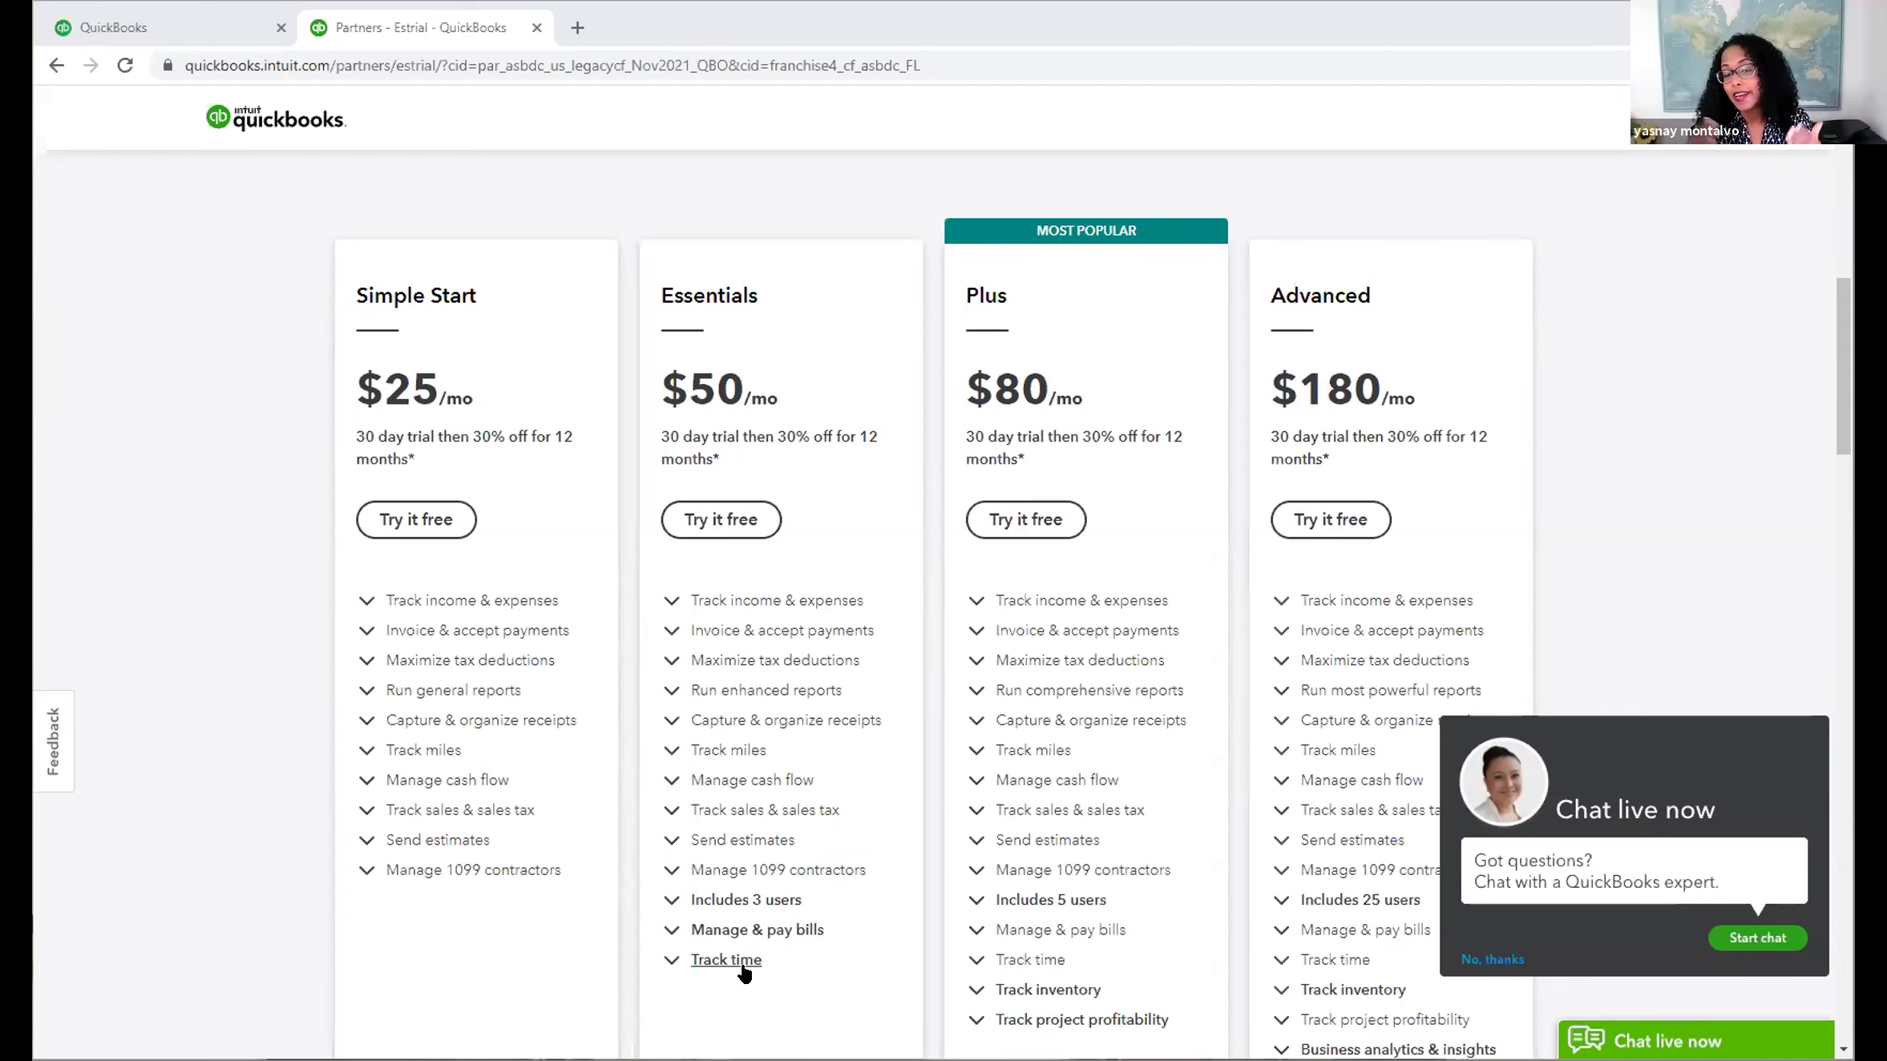
pyautogui.scroll(-1, 719, 954)
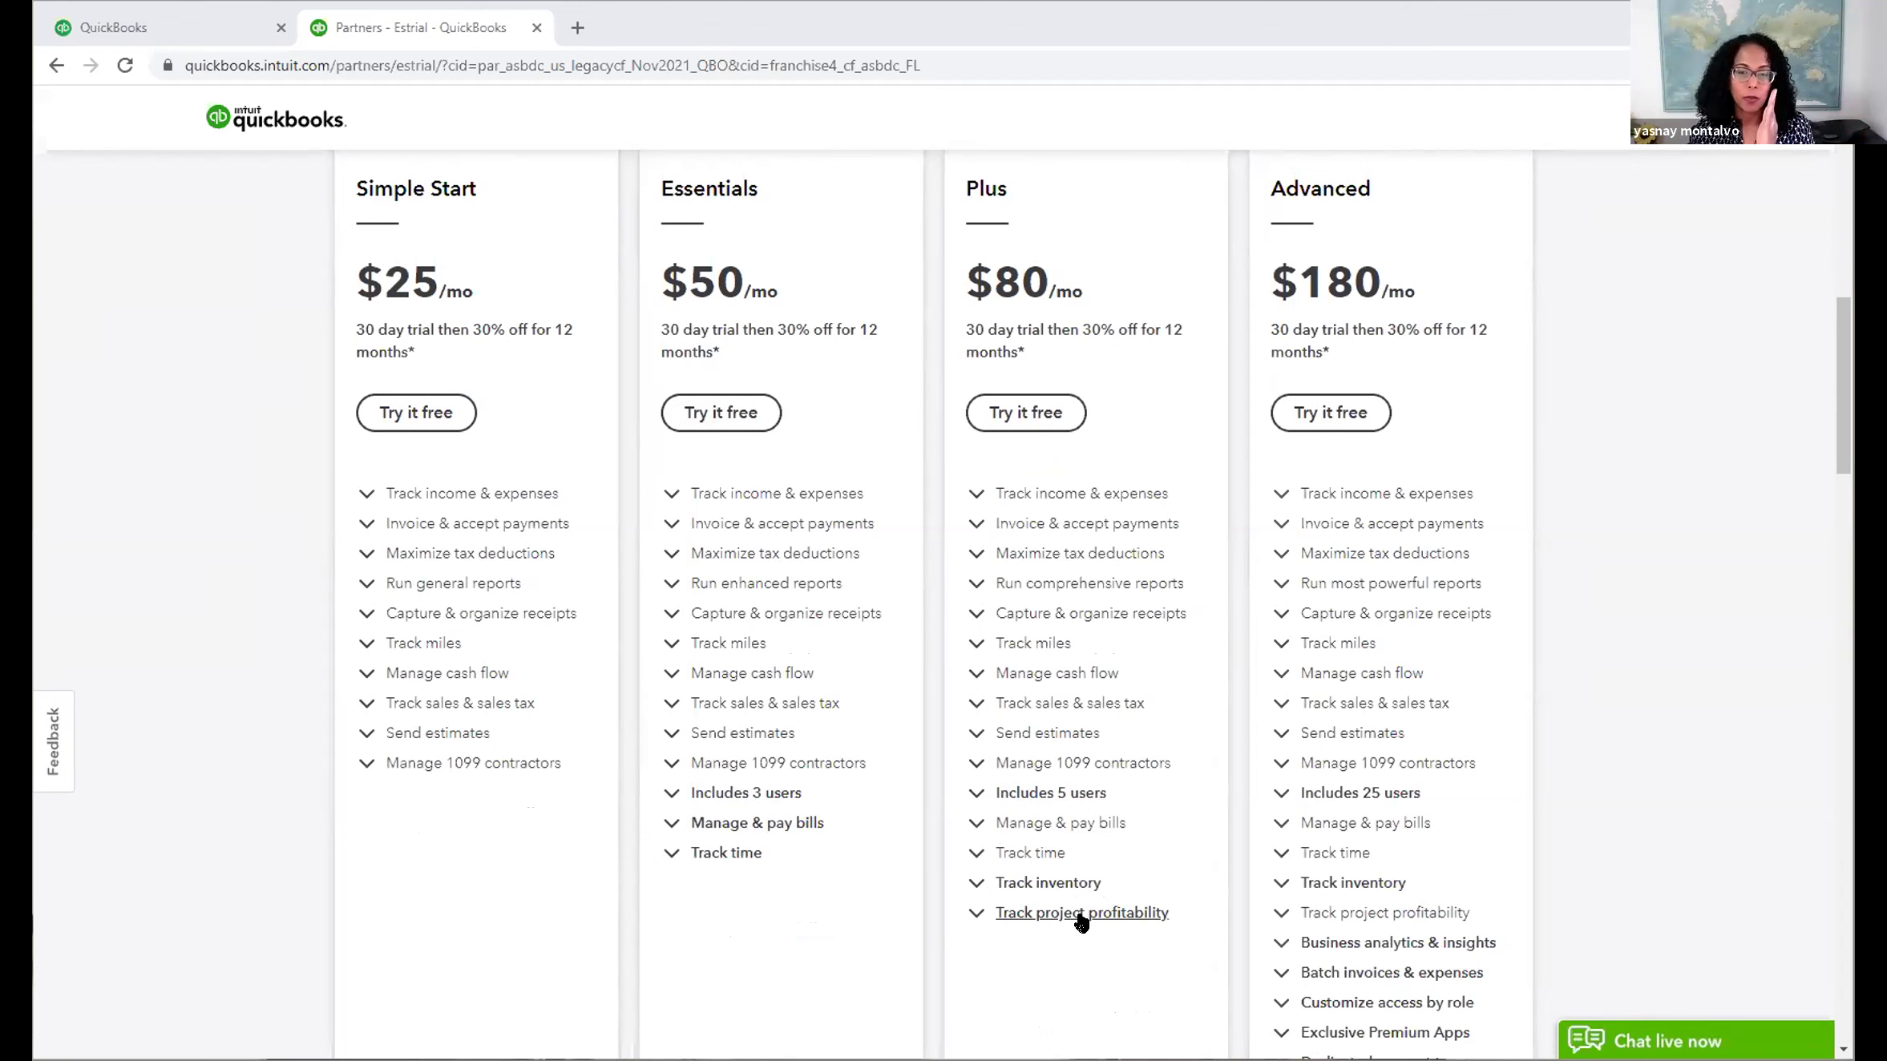
pyautogui.scroll(1, 1115, 525)
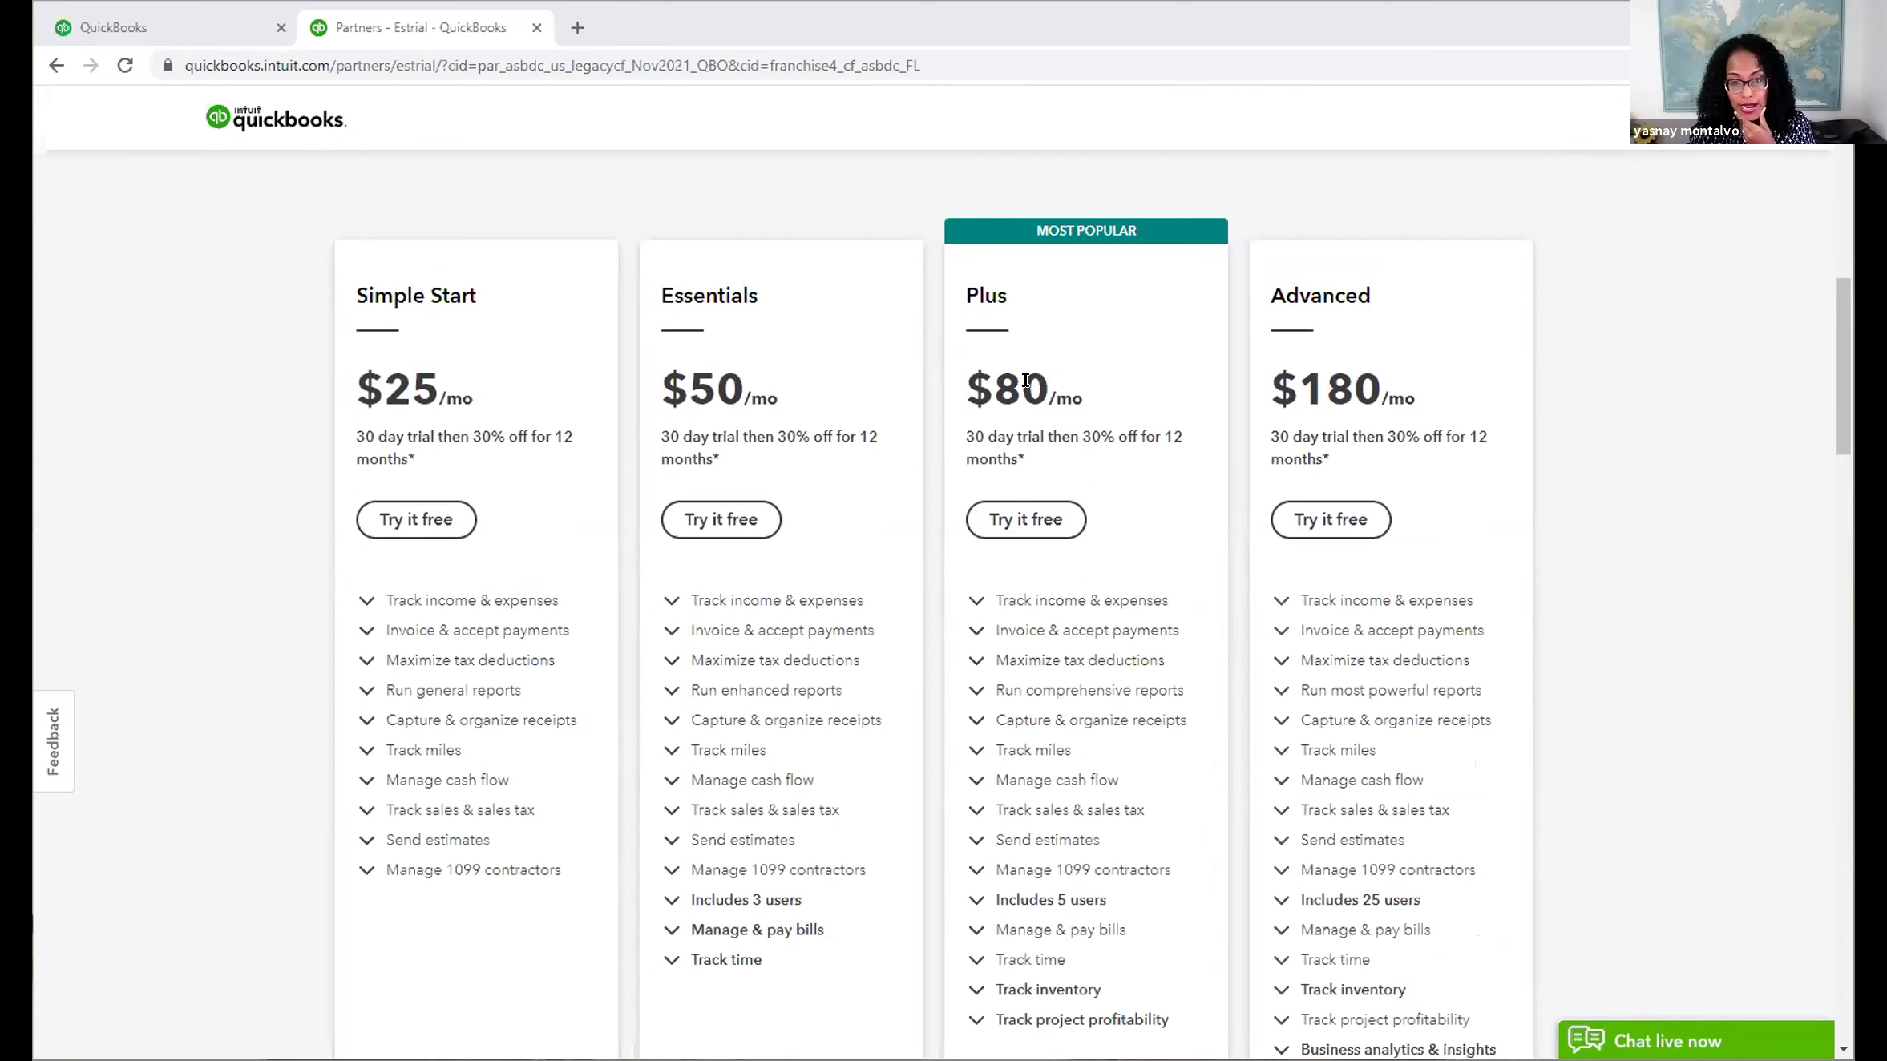
pyautogui.scroll(2, 1061, 478)
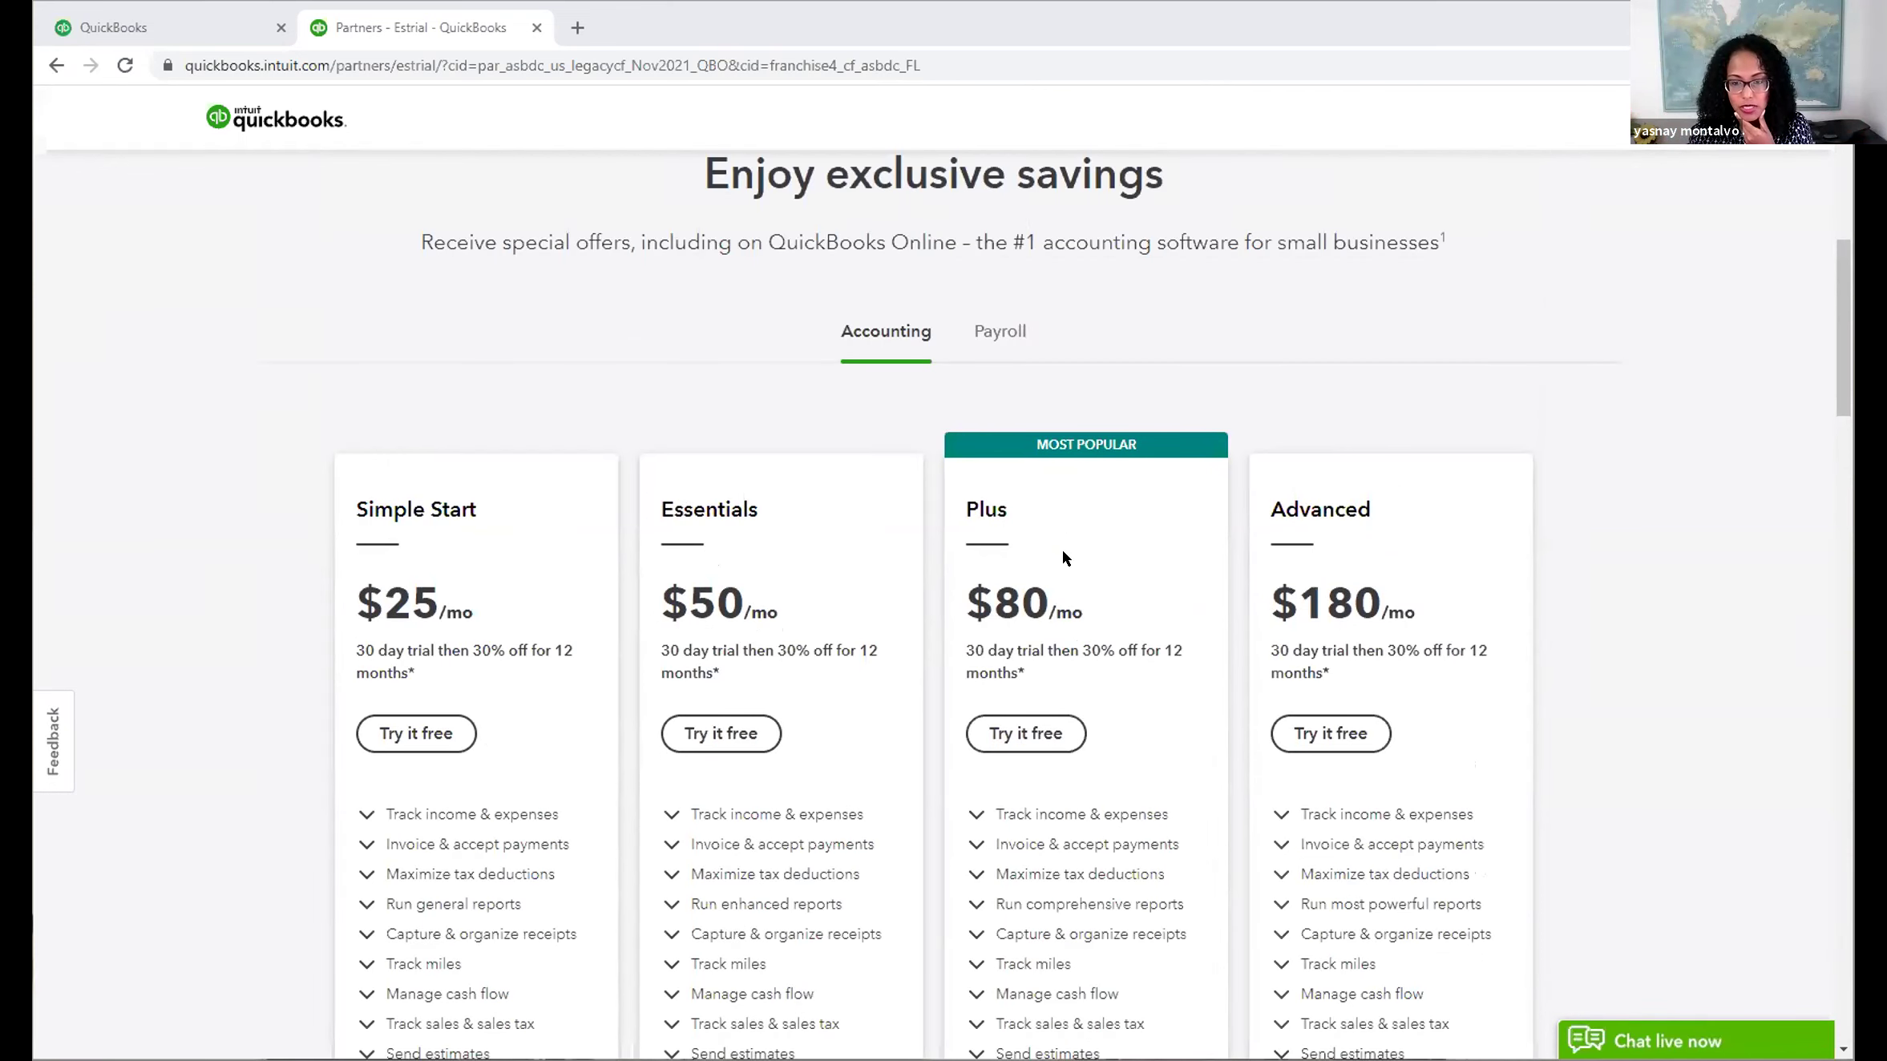
pyautogui.scroll(-1, 1065, 552)
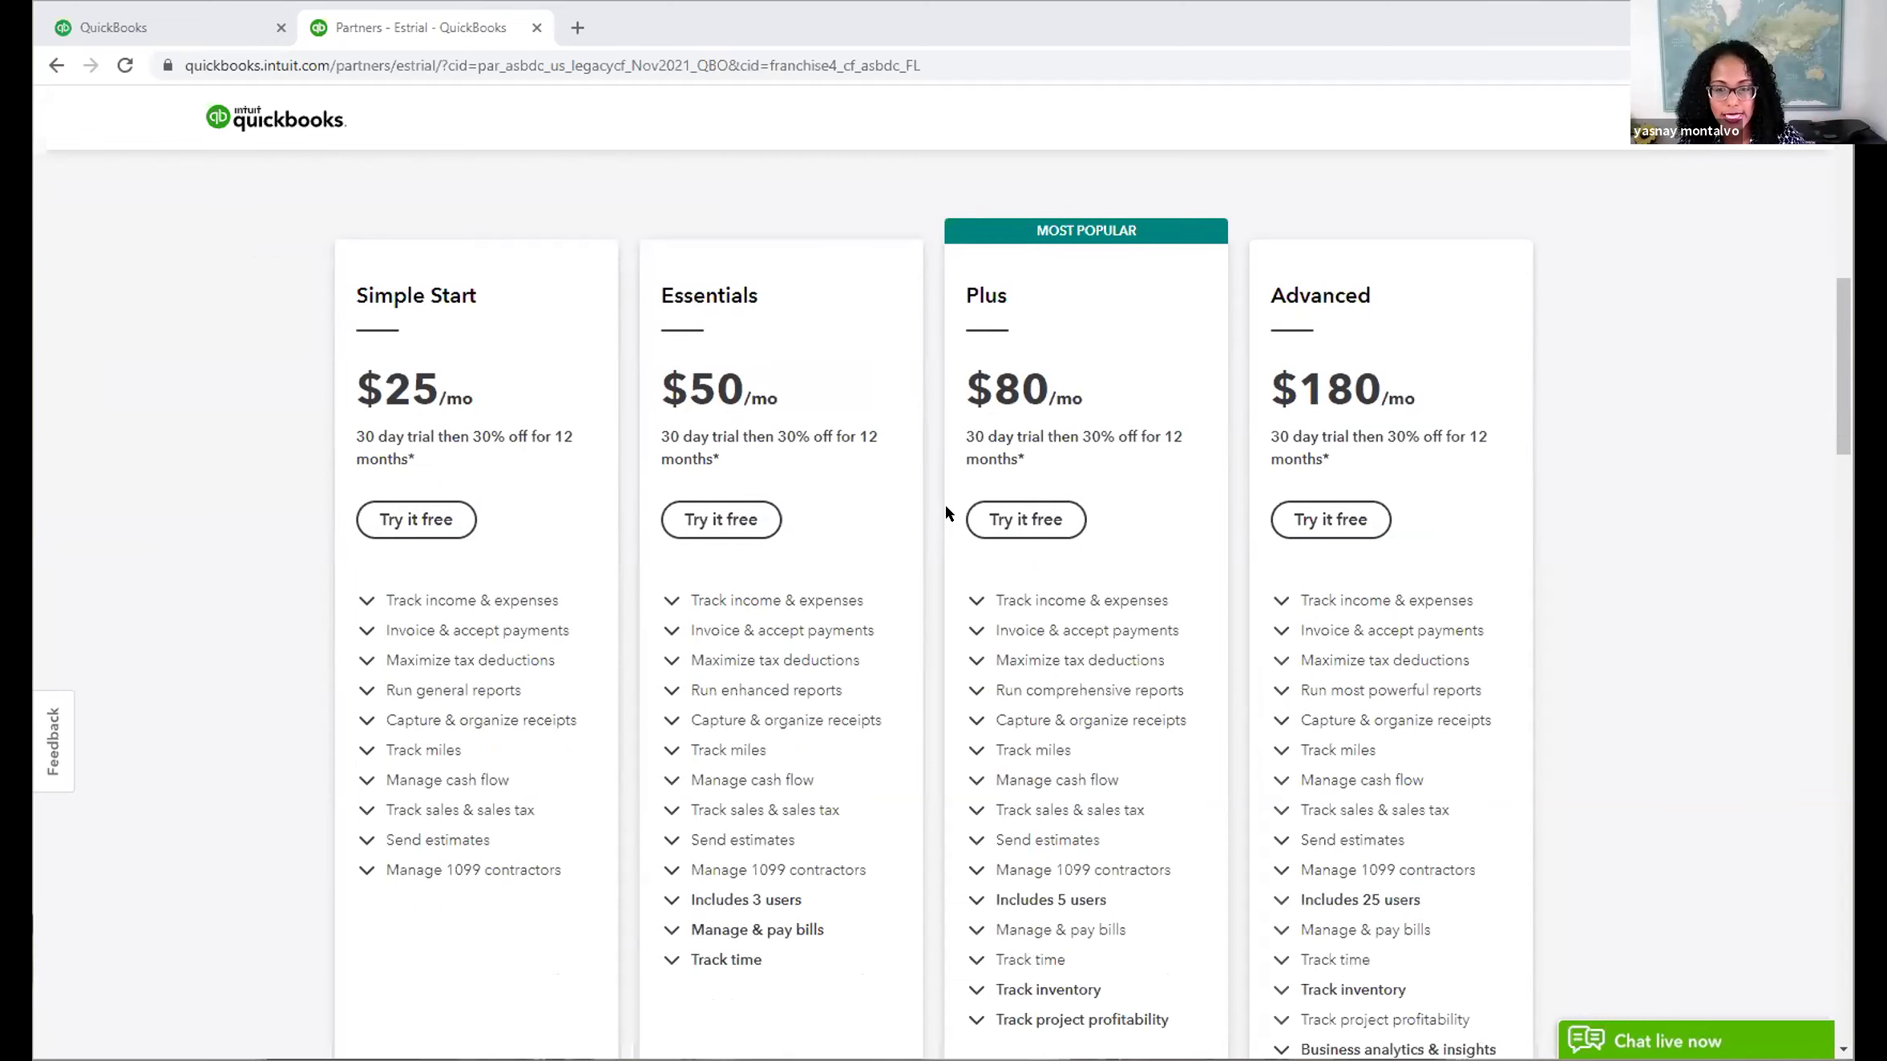
pyautogui.scroll(1, 1001, 533)
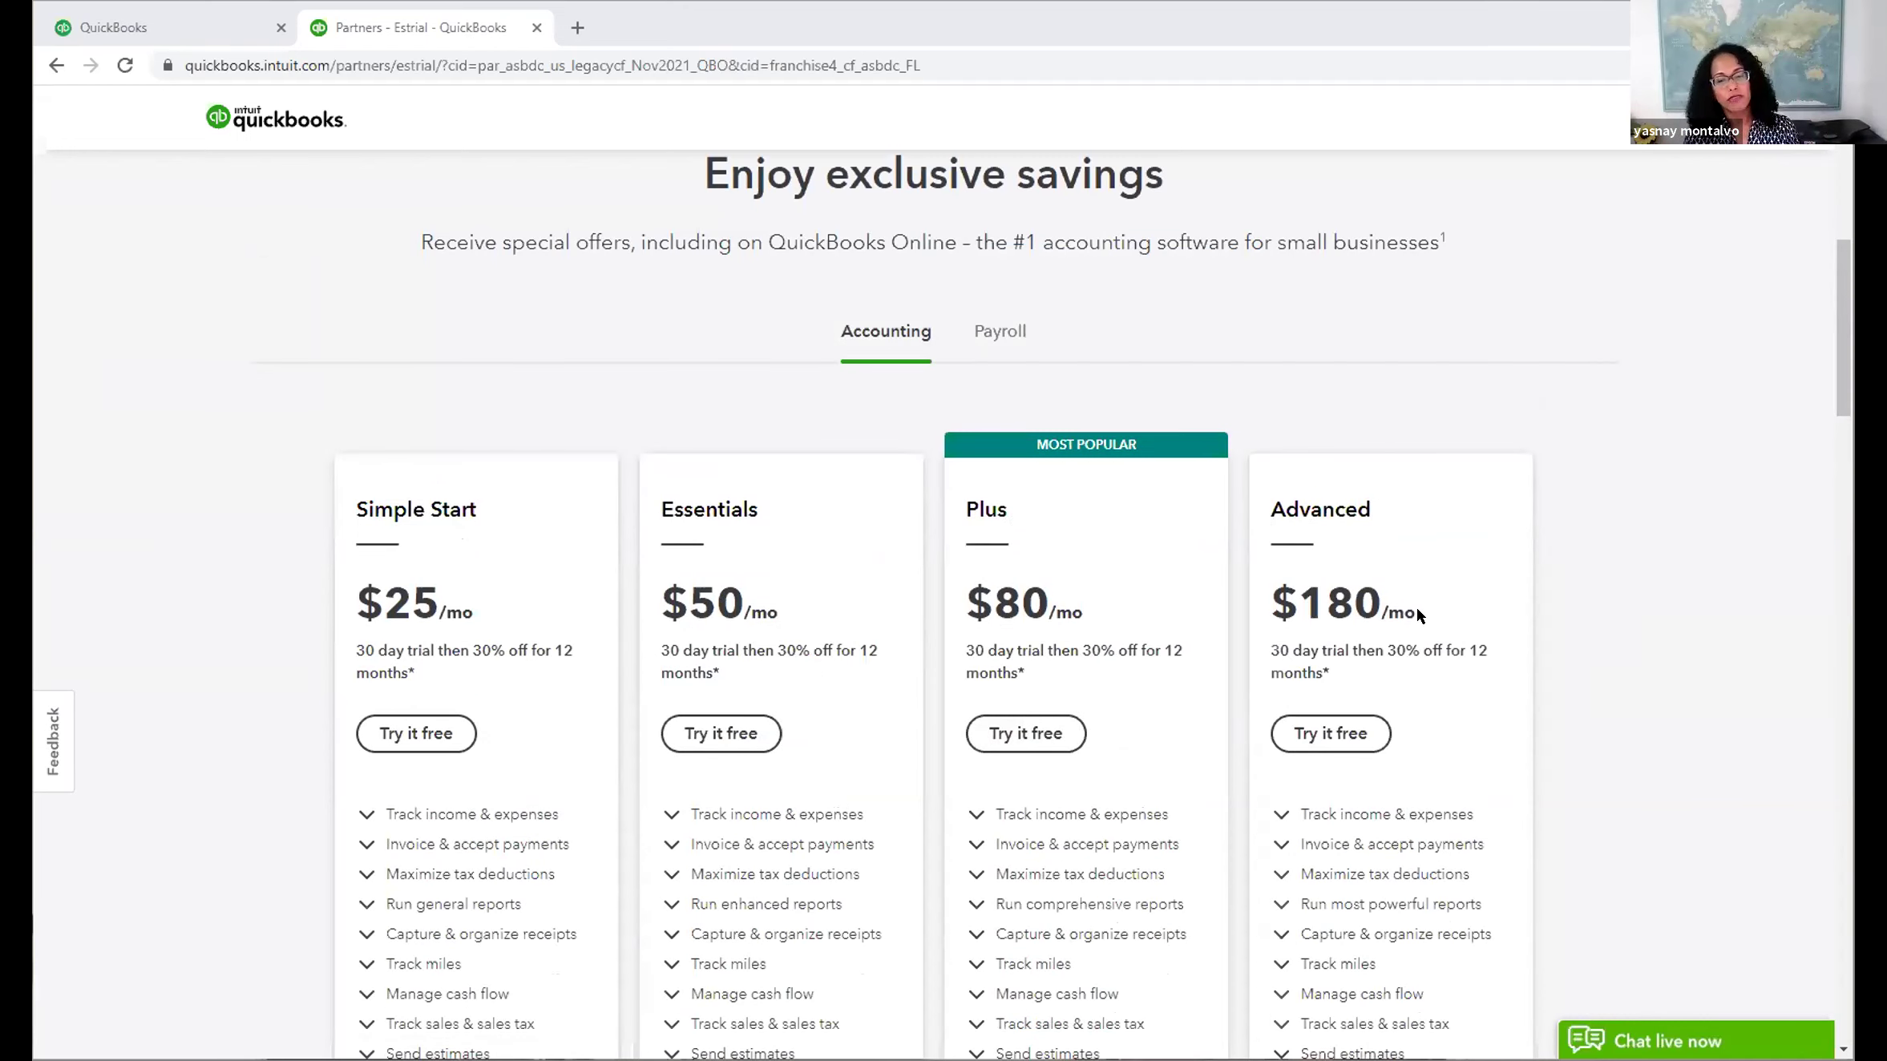
pyautogui.scroll(-3, 1410, 617)
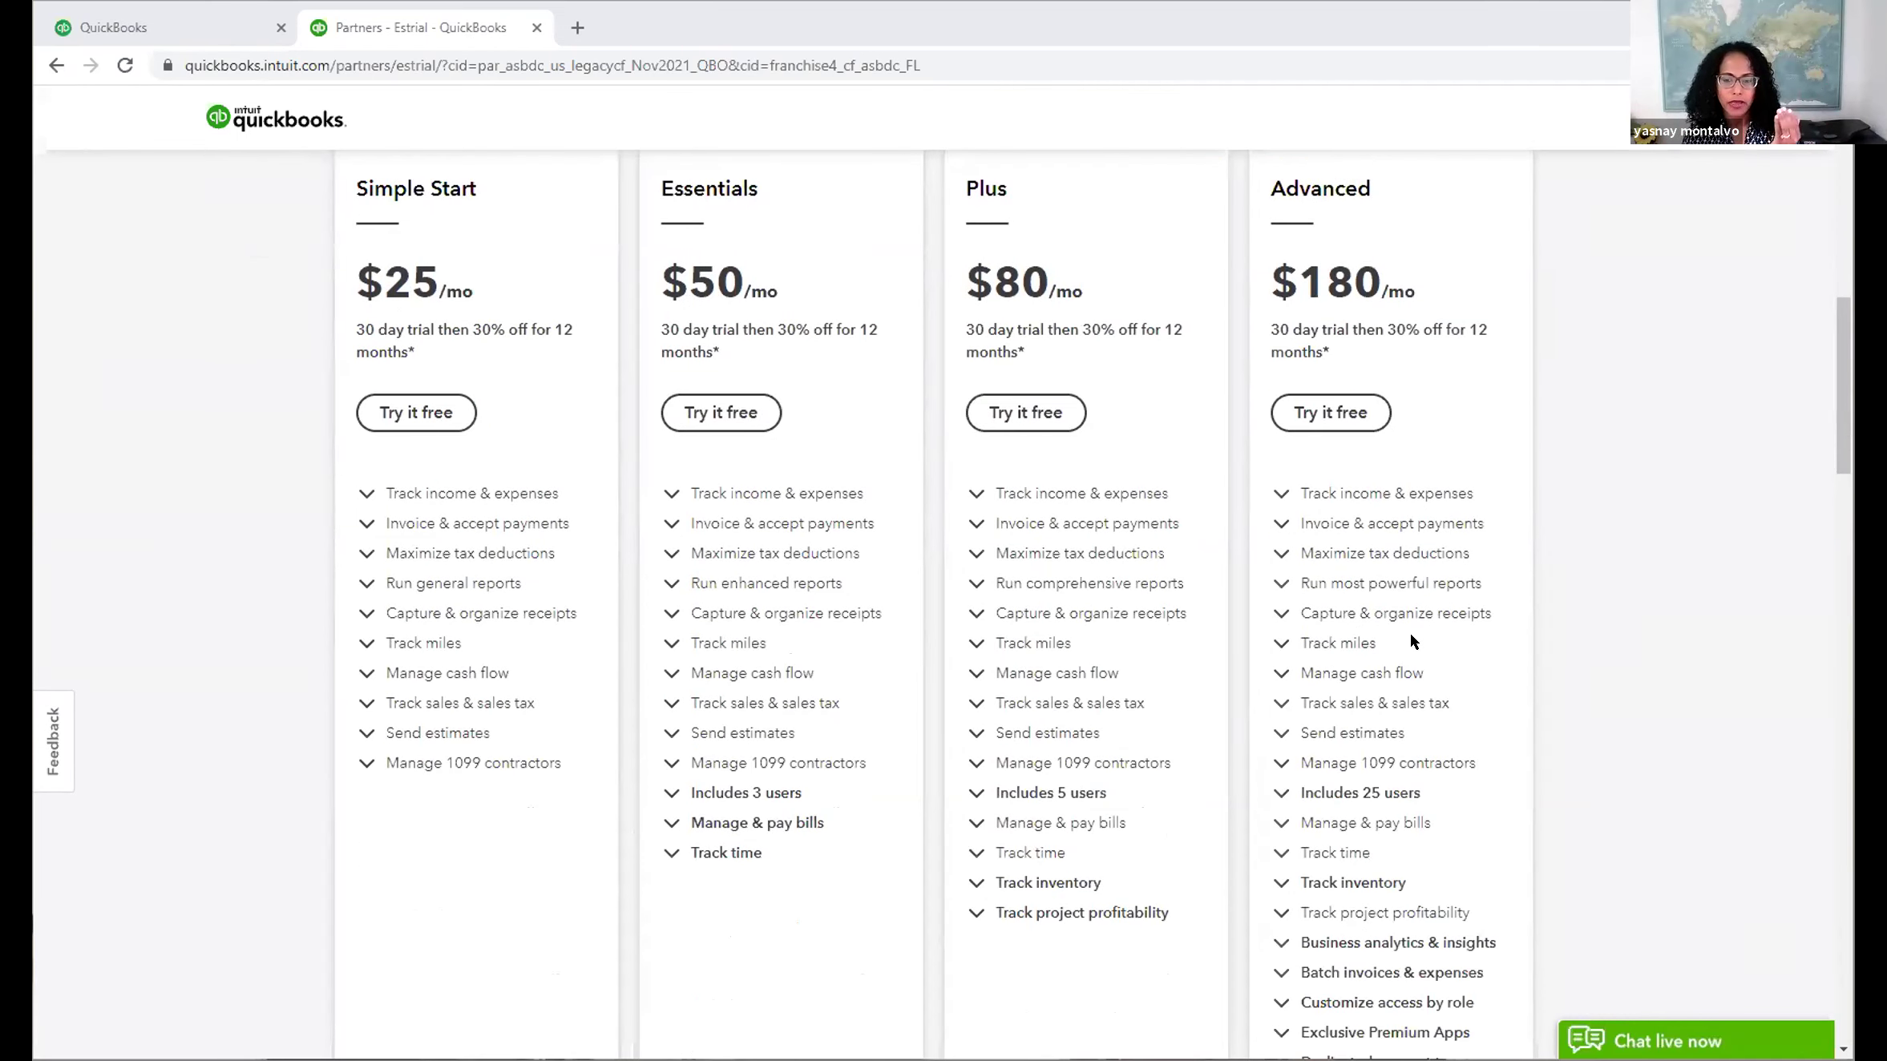
pyautogui.scroll(1, 1409, 636)
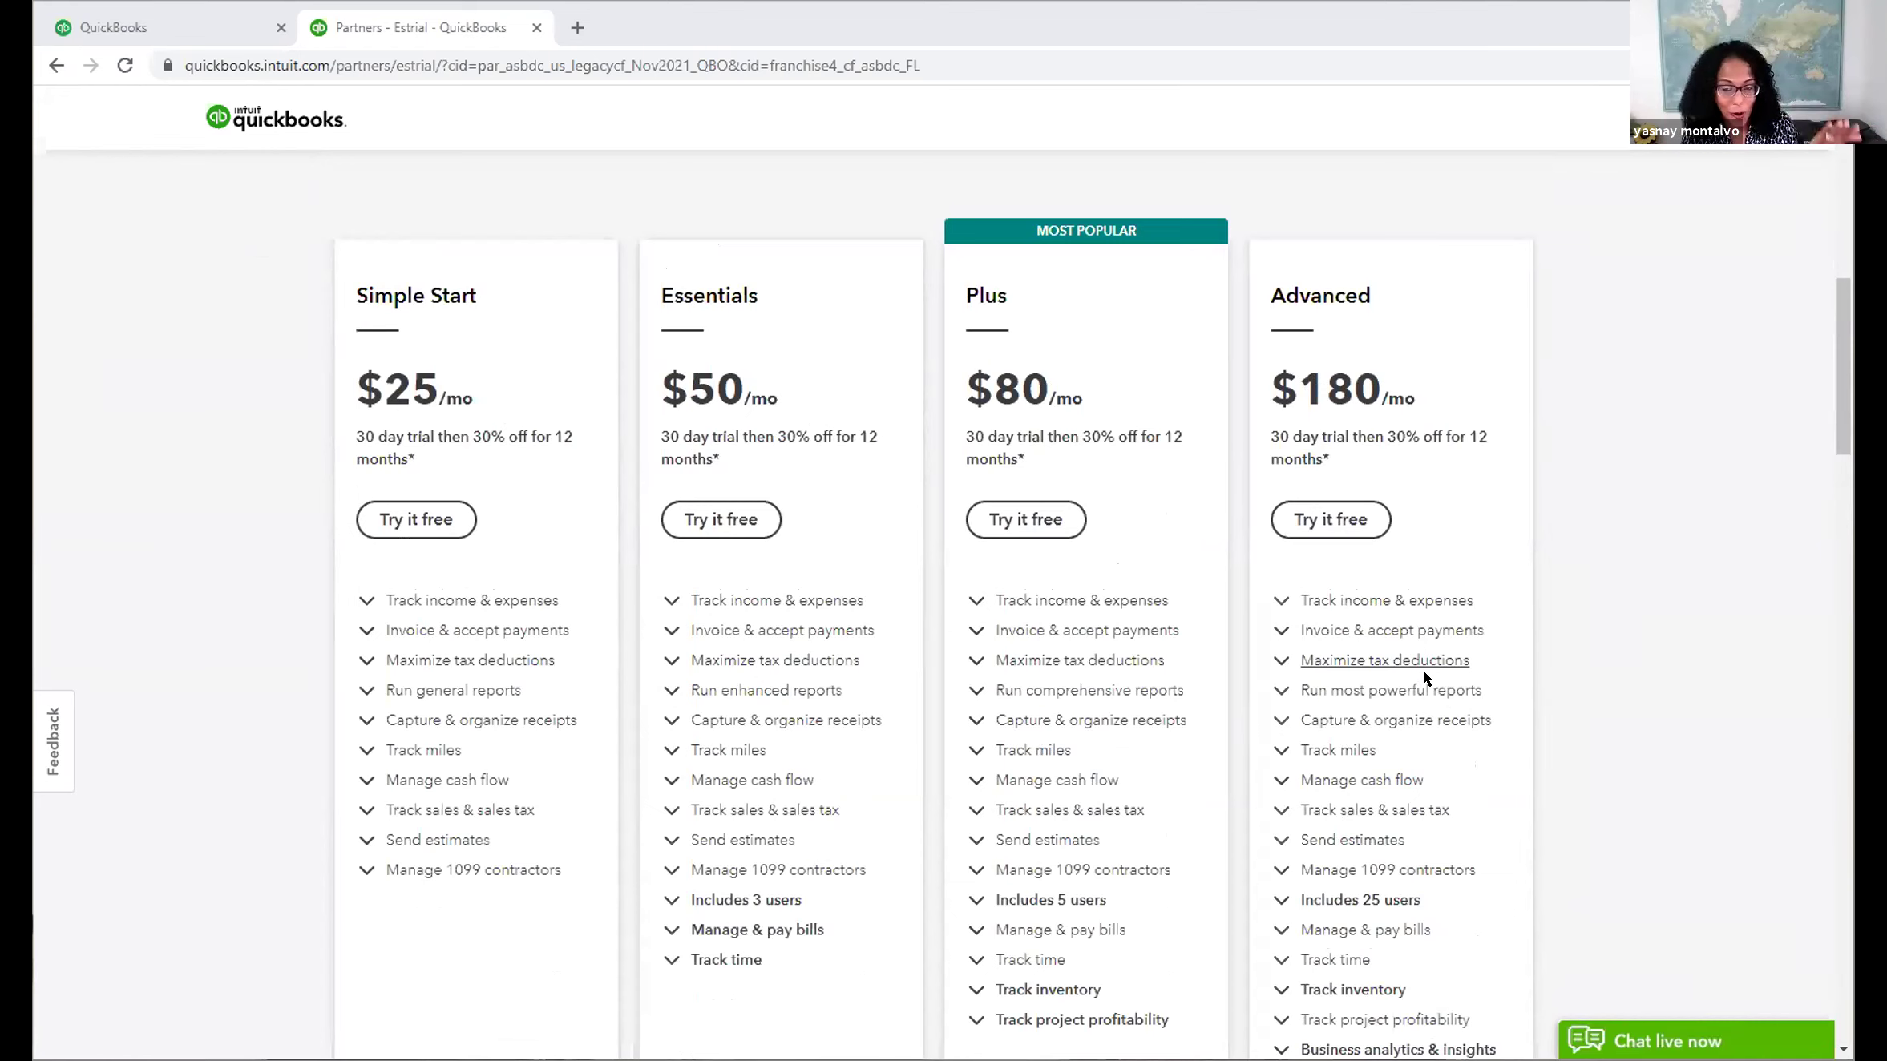
pyautogui.scroll(-3, 1451, 671)
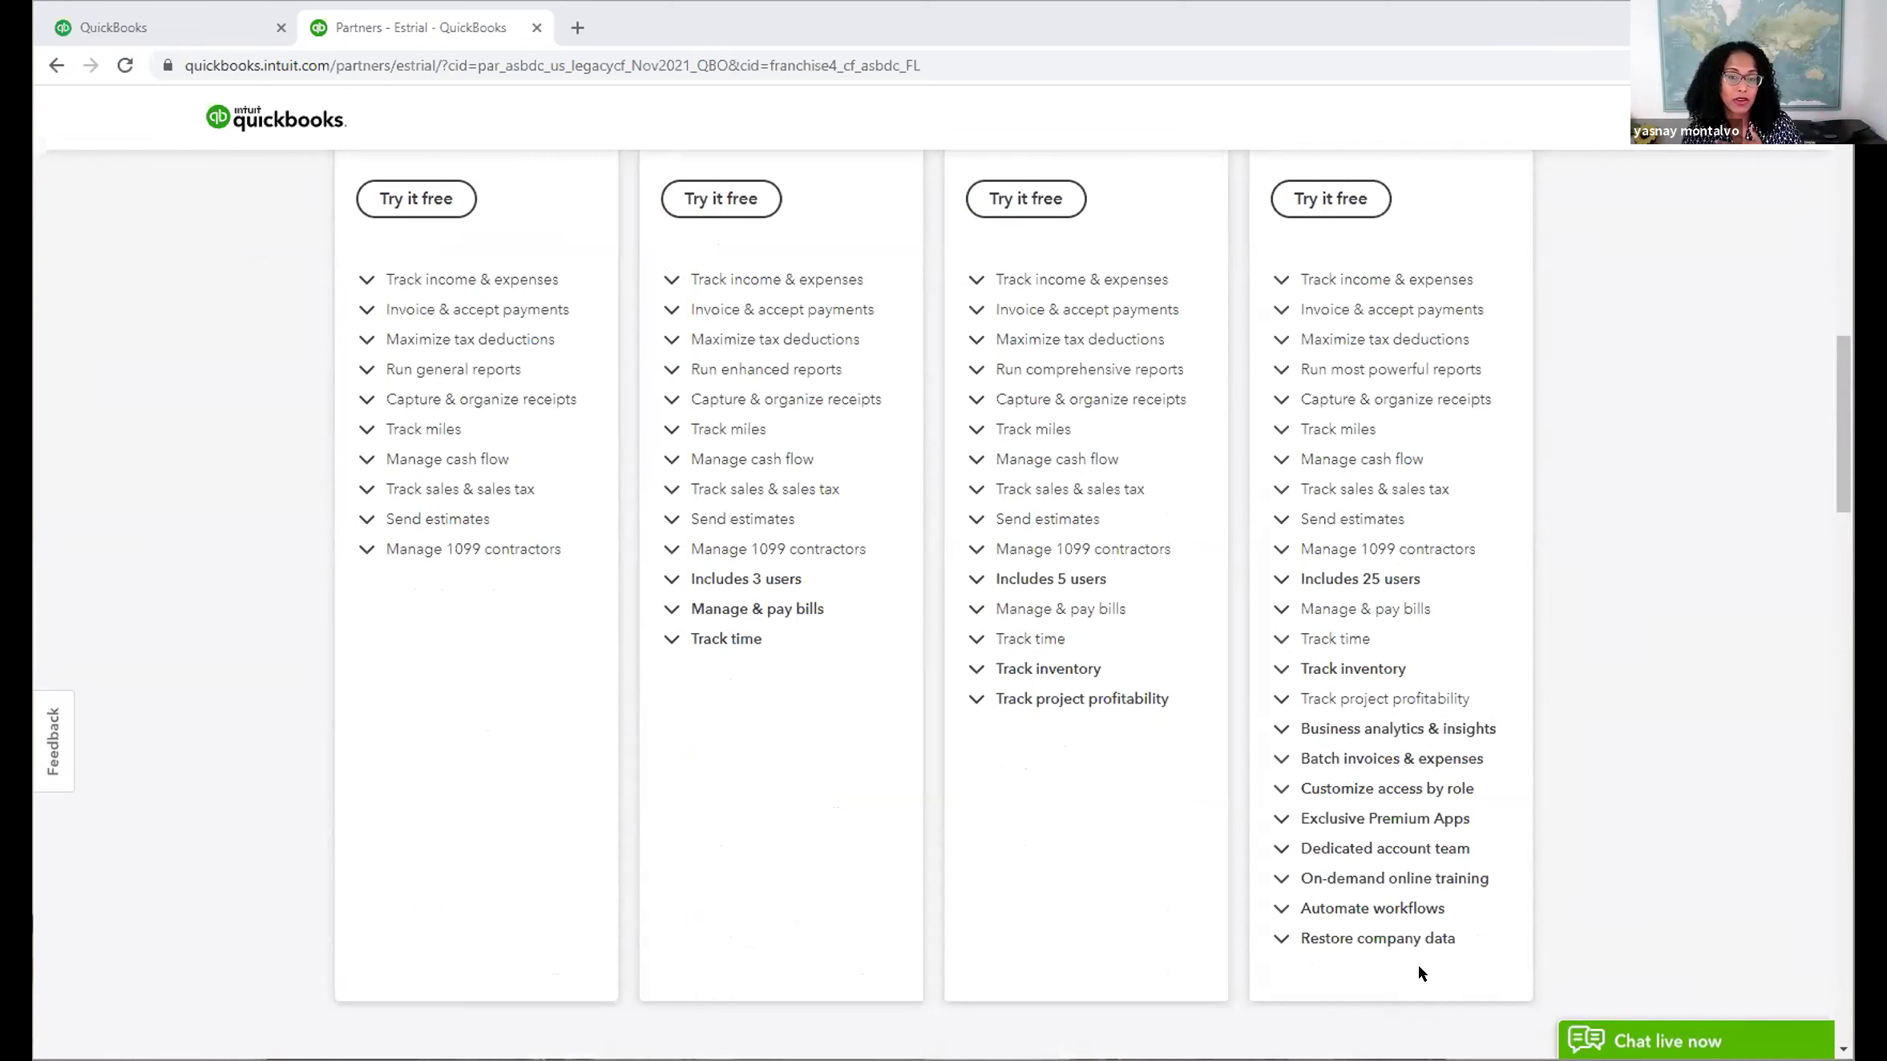
pyautogui.scroll(1, 1418, 966)
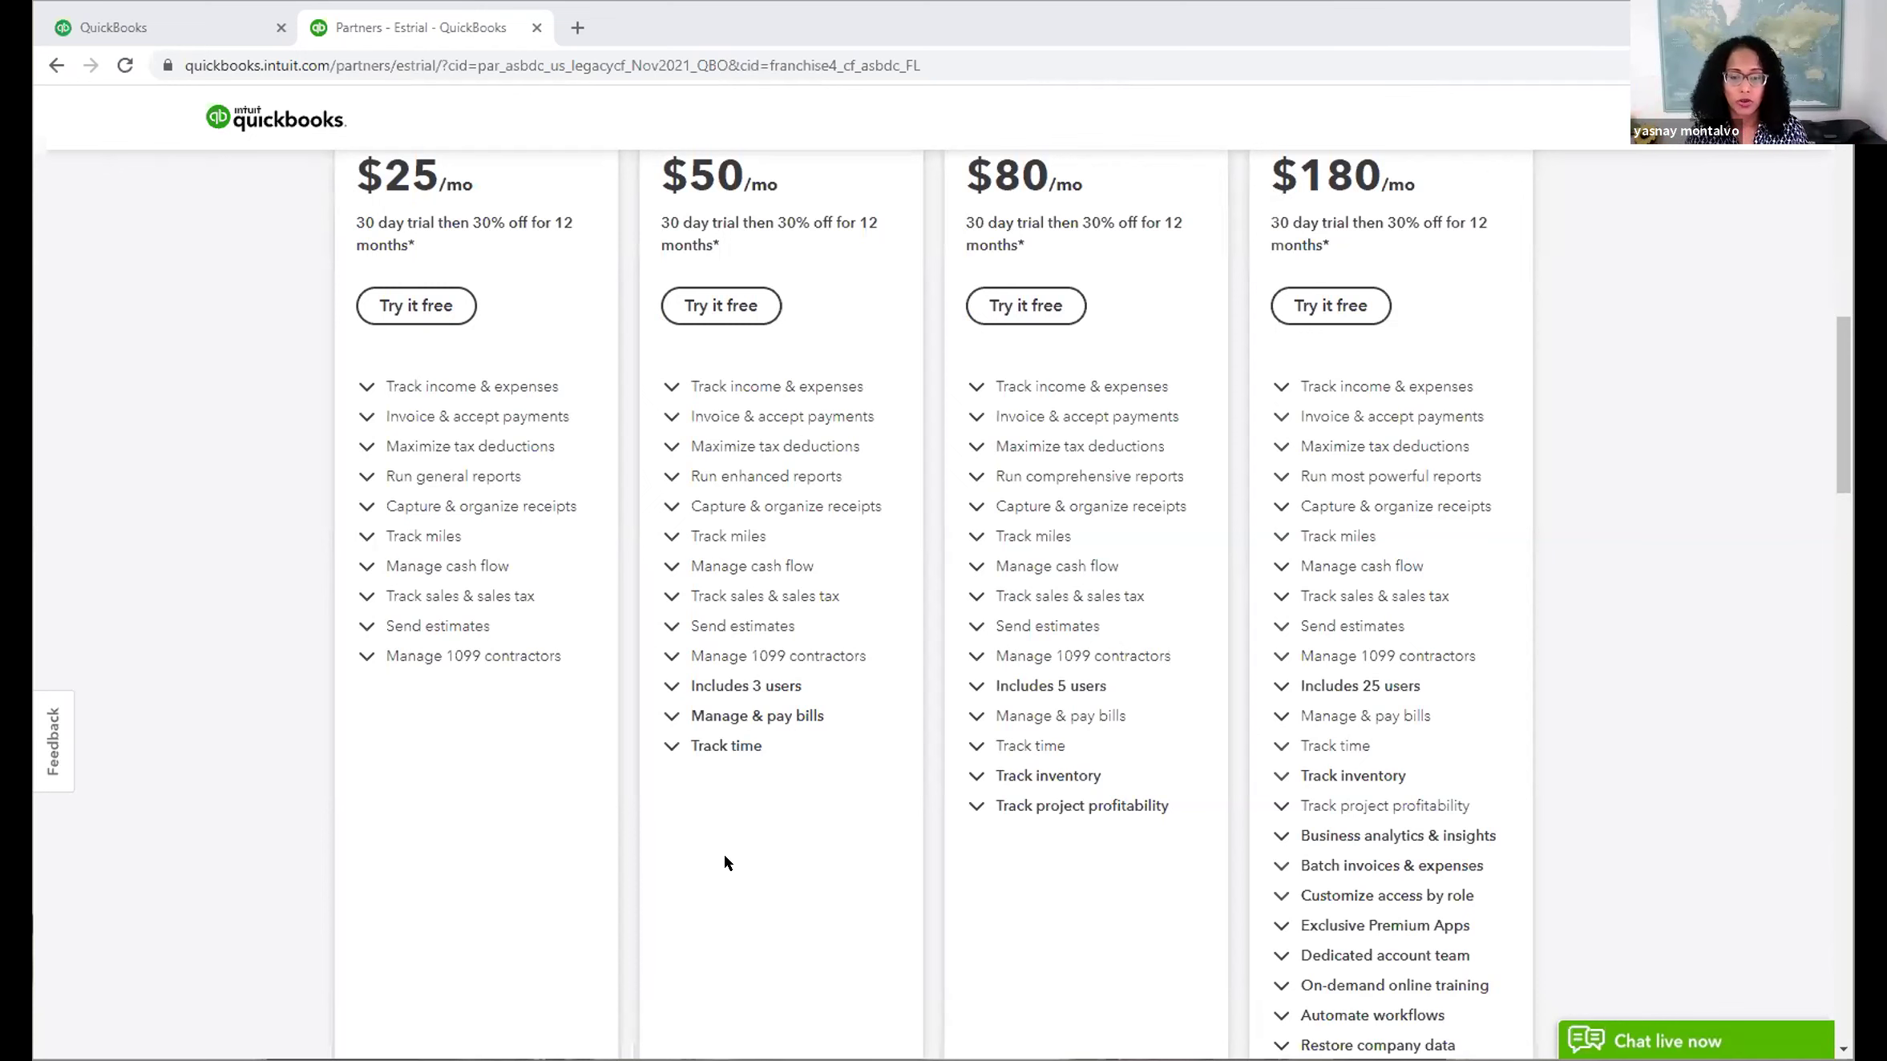
pyautogui.scroll(2, 703, 671)
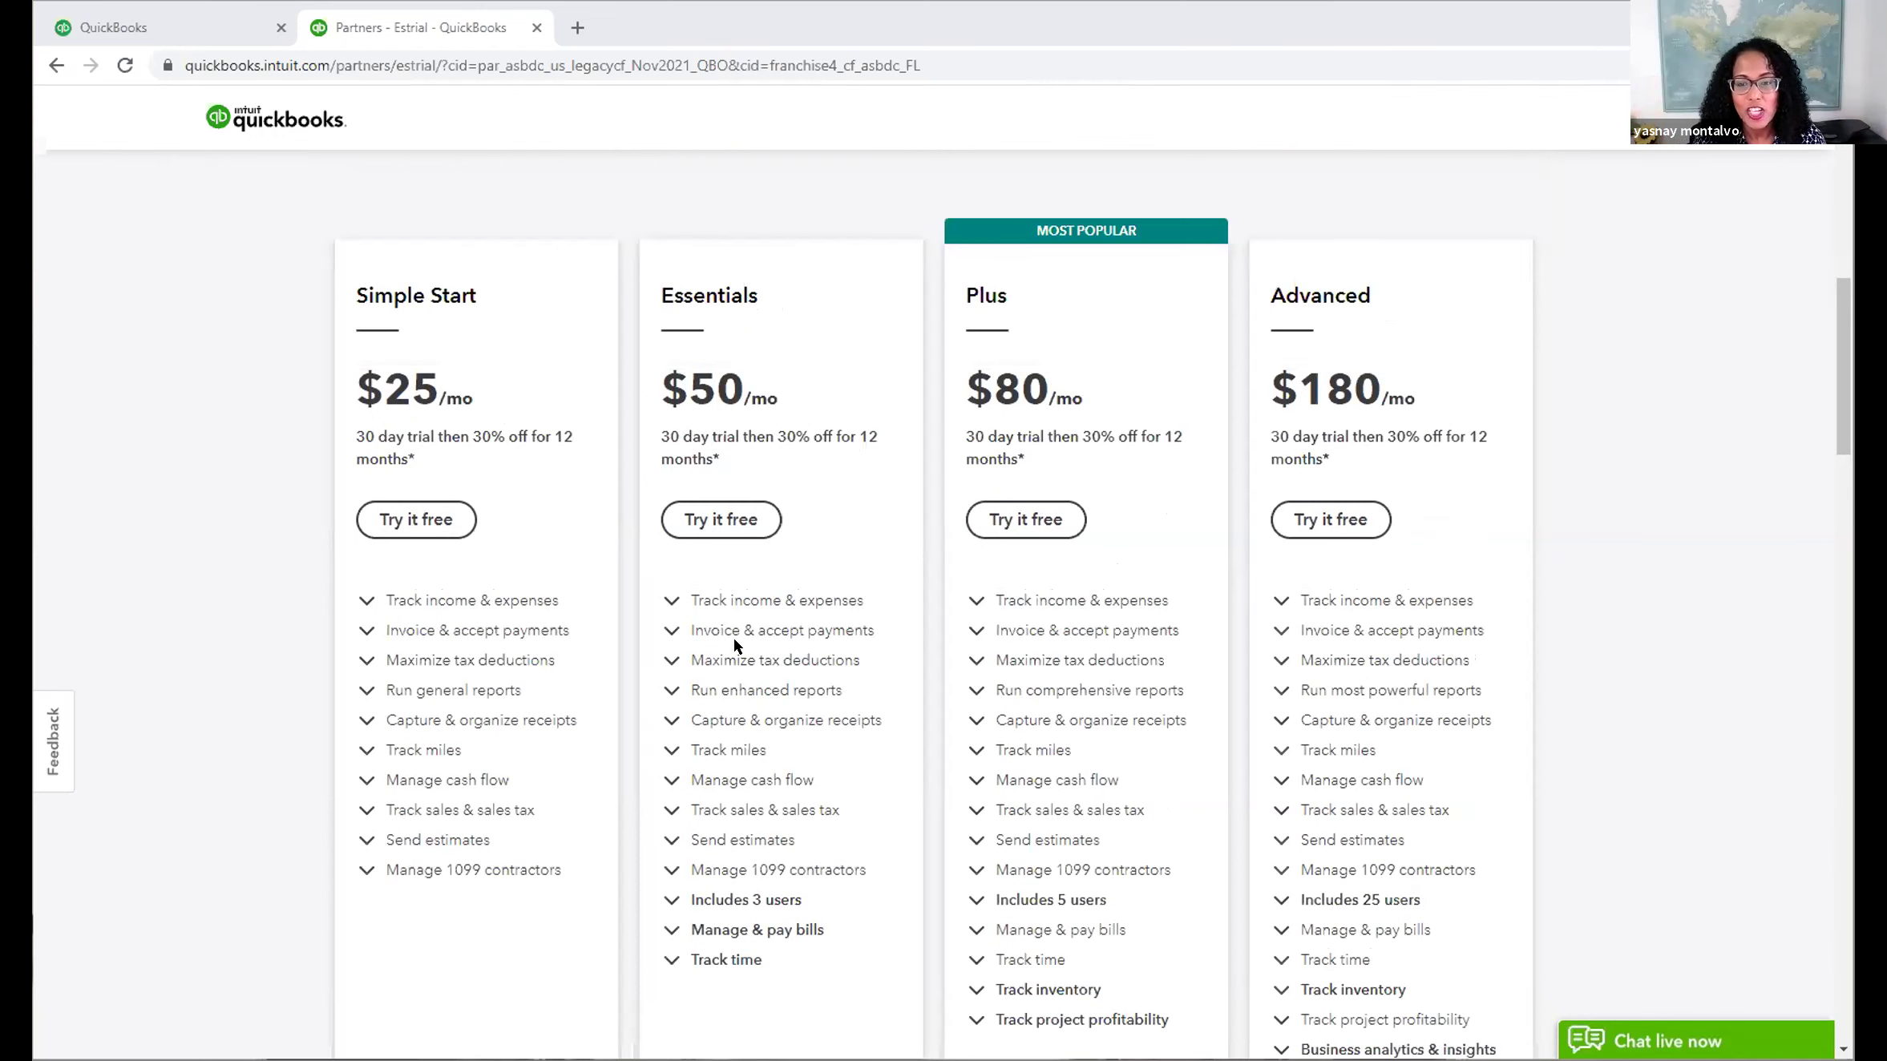
pyautogui.scroll(-1, 734, 641)
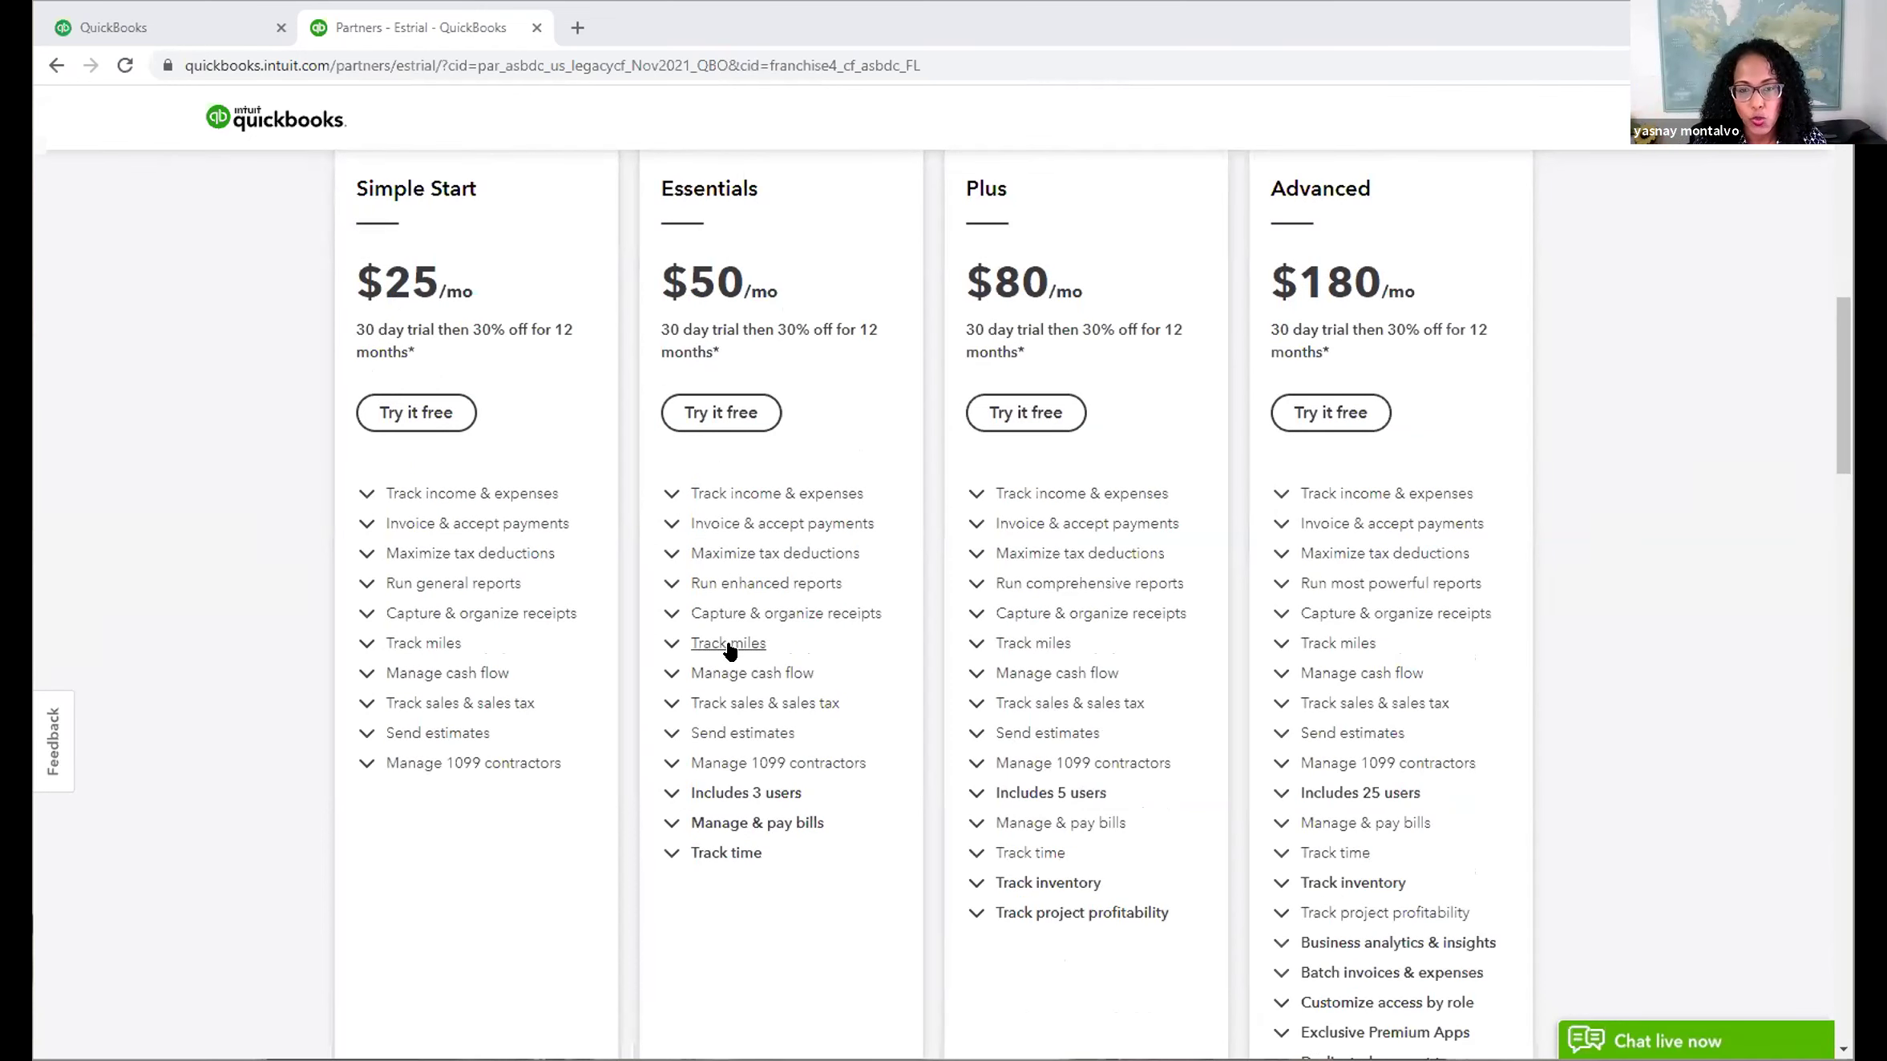
# Step: Review the product benefit sections below the plan comparison, including organization, time savings and invoicing
pyautogui.scroll(-5, 731, 649)
pyautogui.scroll(-7, 730, 651)
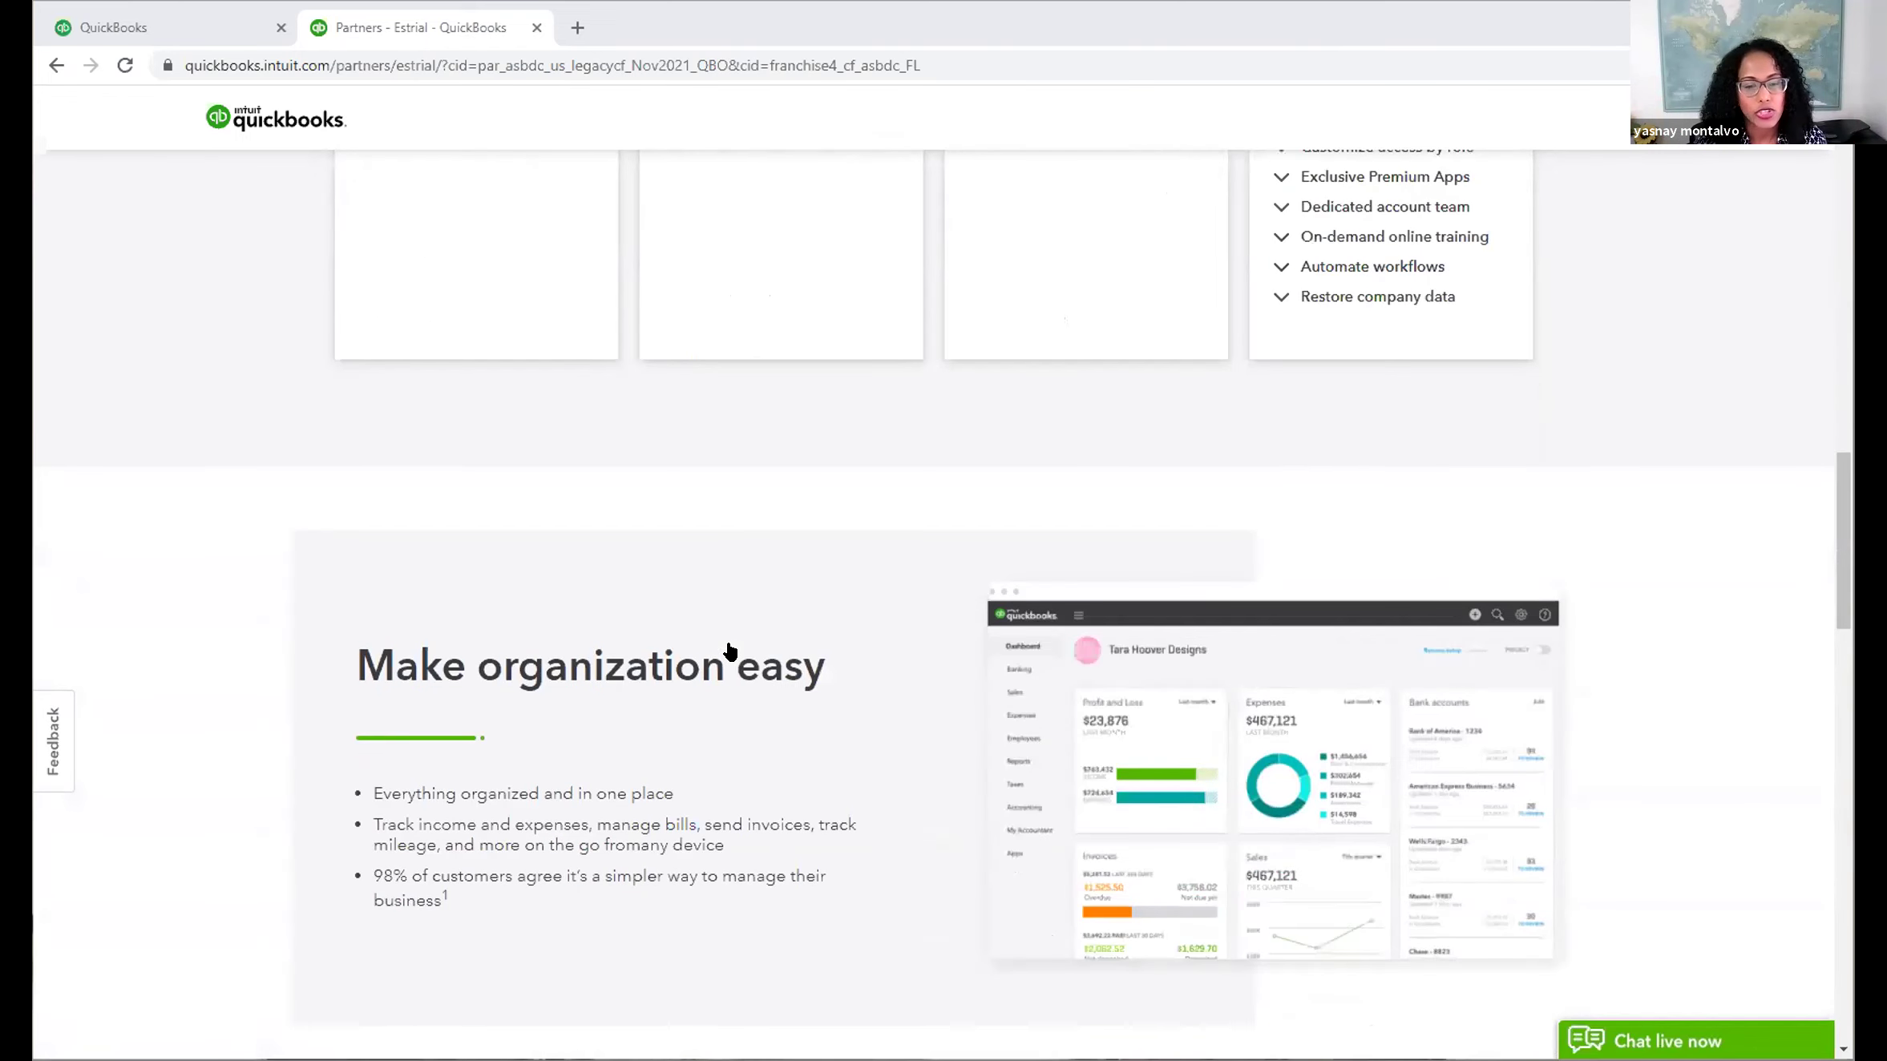
pyautogui.scroll(-3, 729, 651)
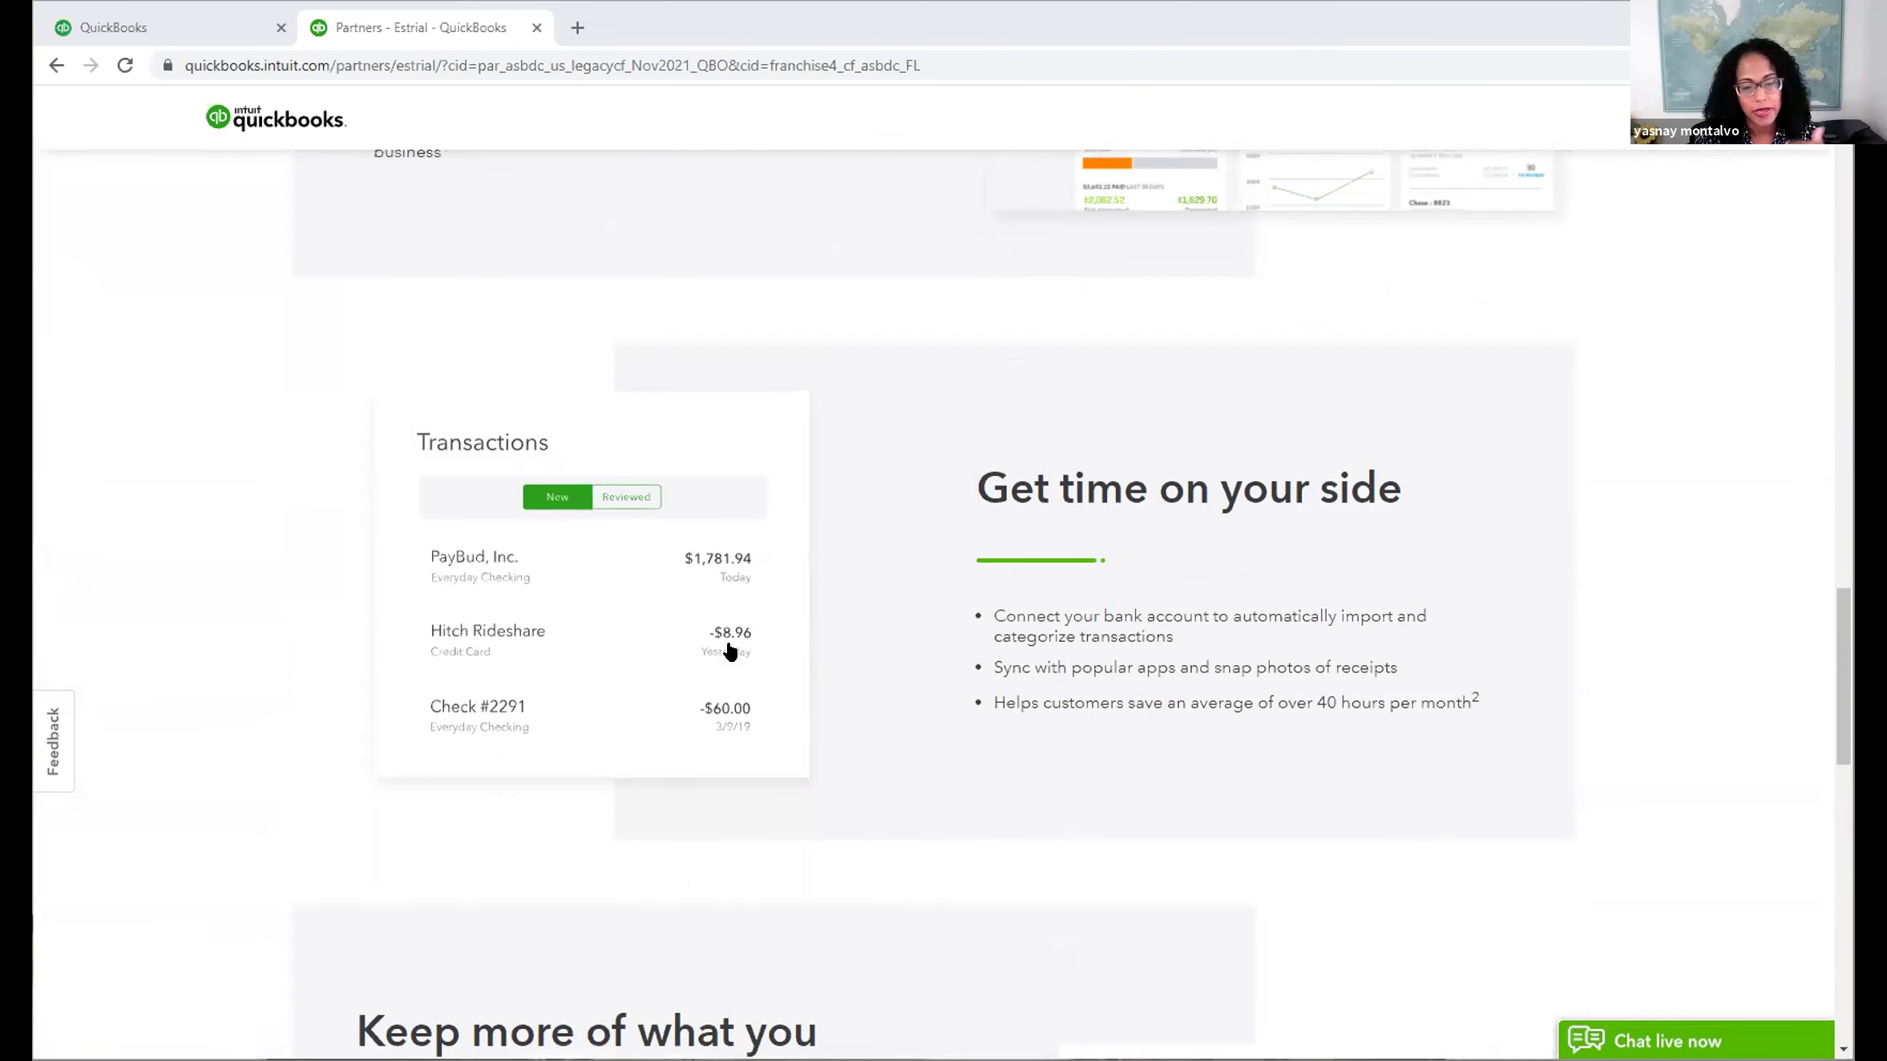
pyautogui.scroll(-2, 729, 651)
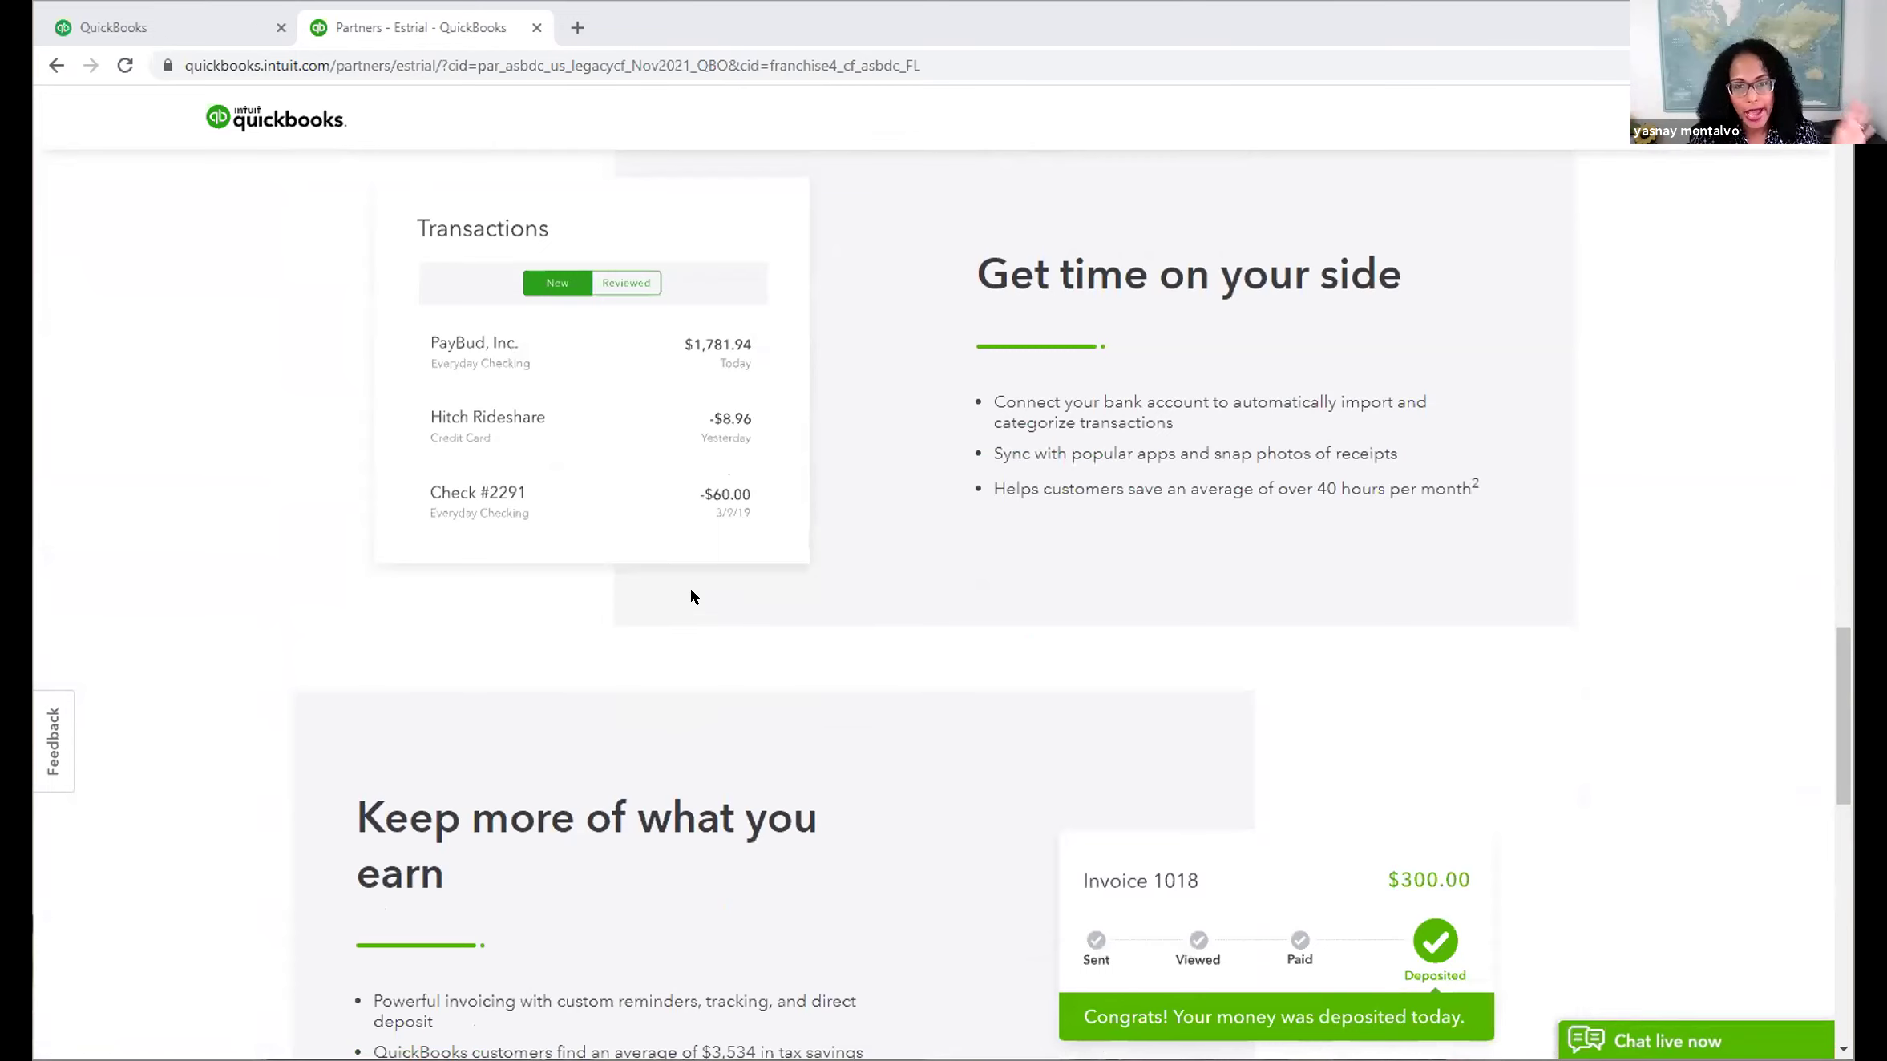
pyautogui.scroll(11, 691, 594)
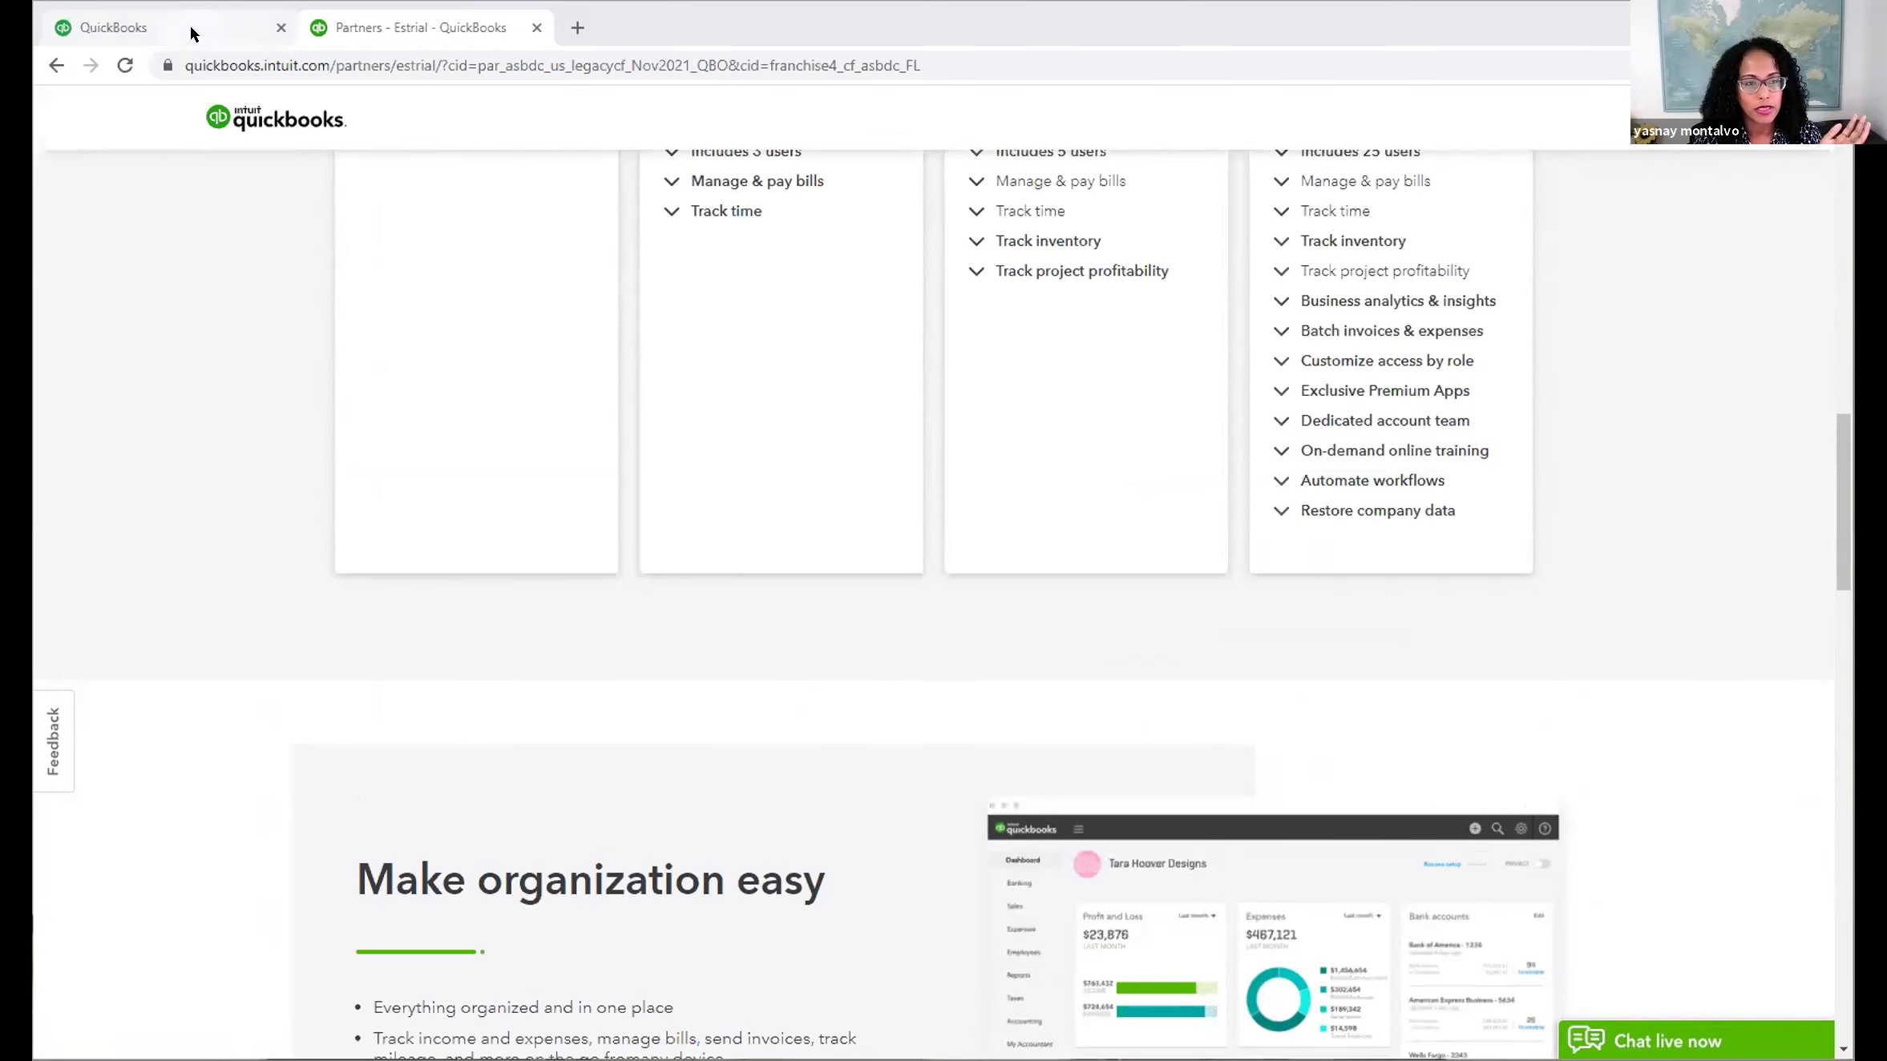
# Step: Go to the open Micro-Business Catalyst Sample Company file, switch it to Business view and check the active view
pyautogui.click(192, 32)
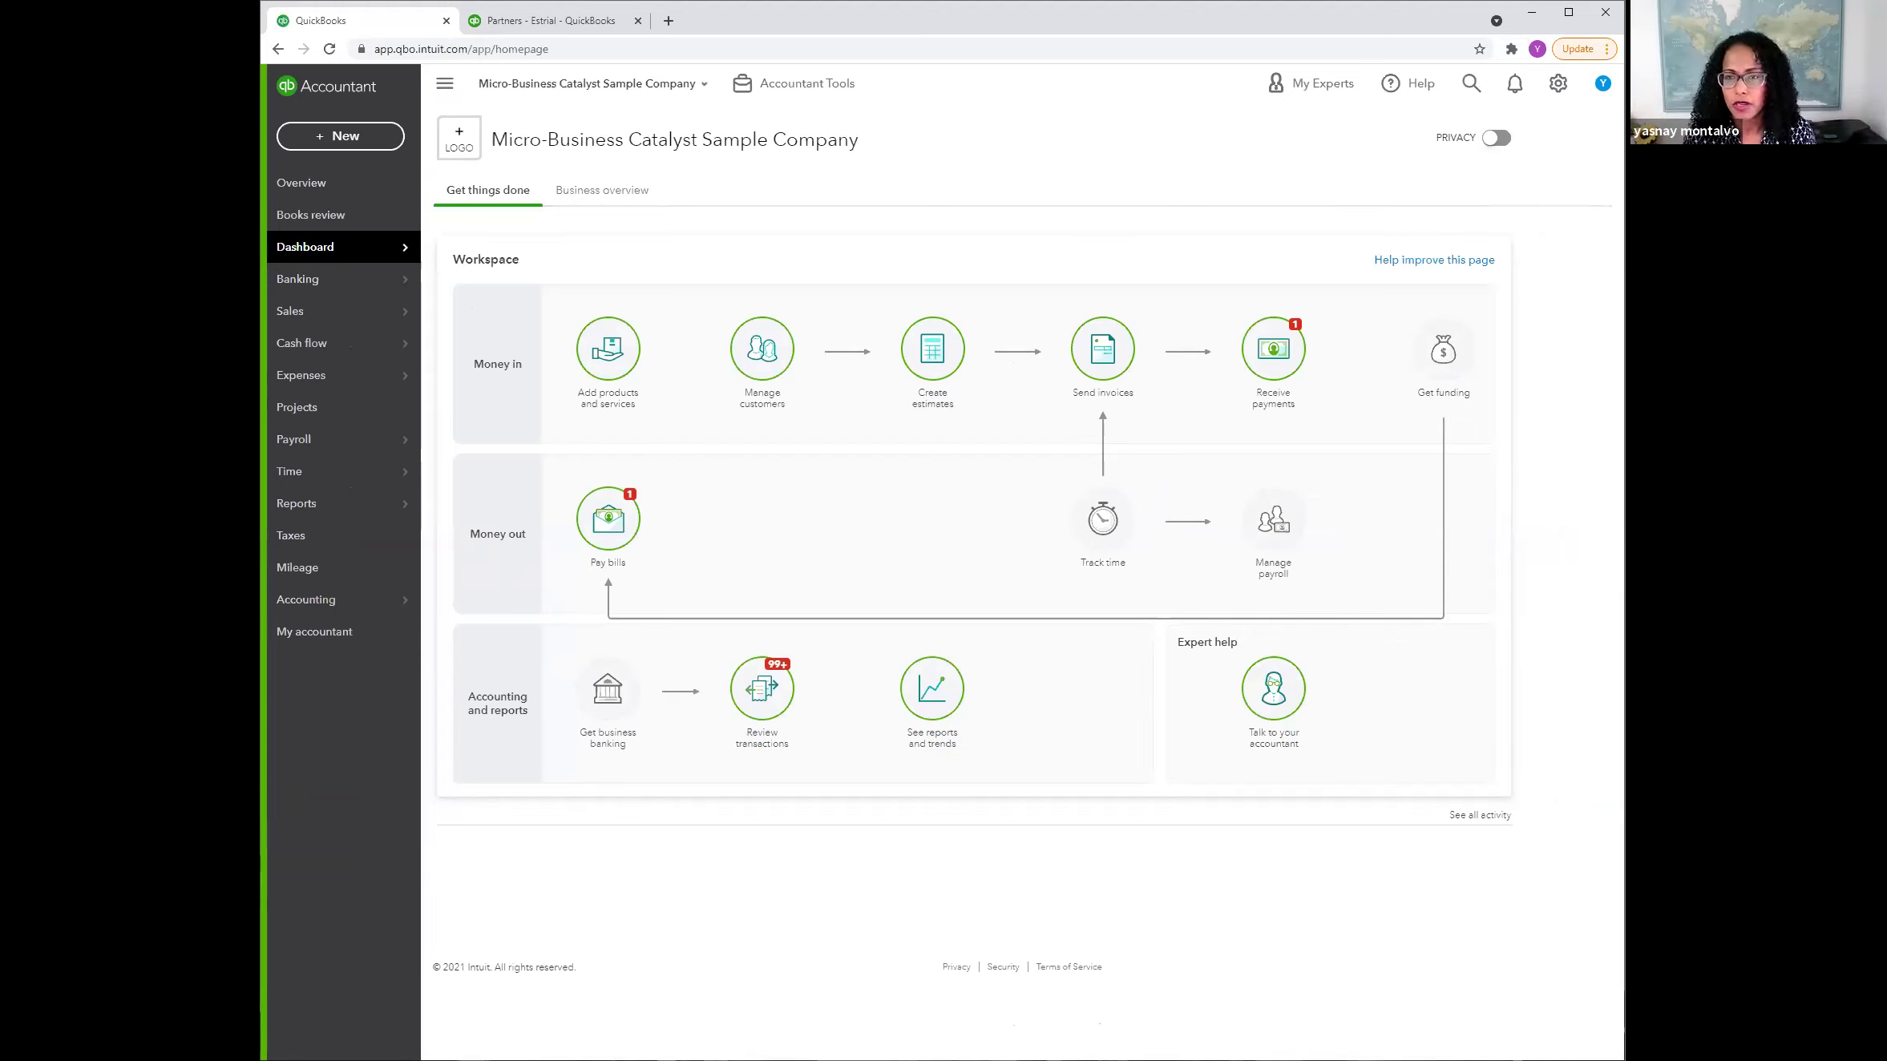
pyautogui.click(1558, 84)
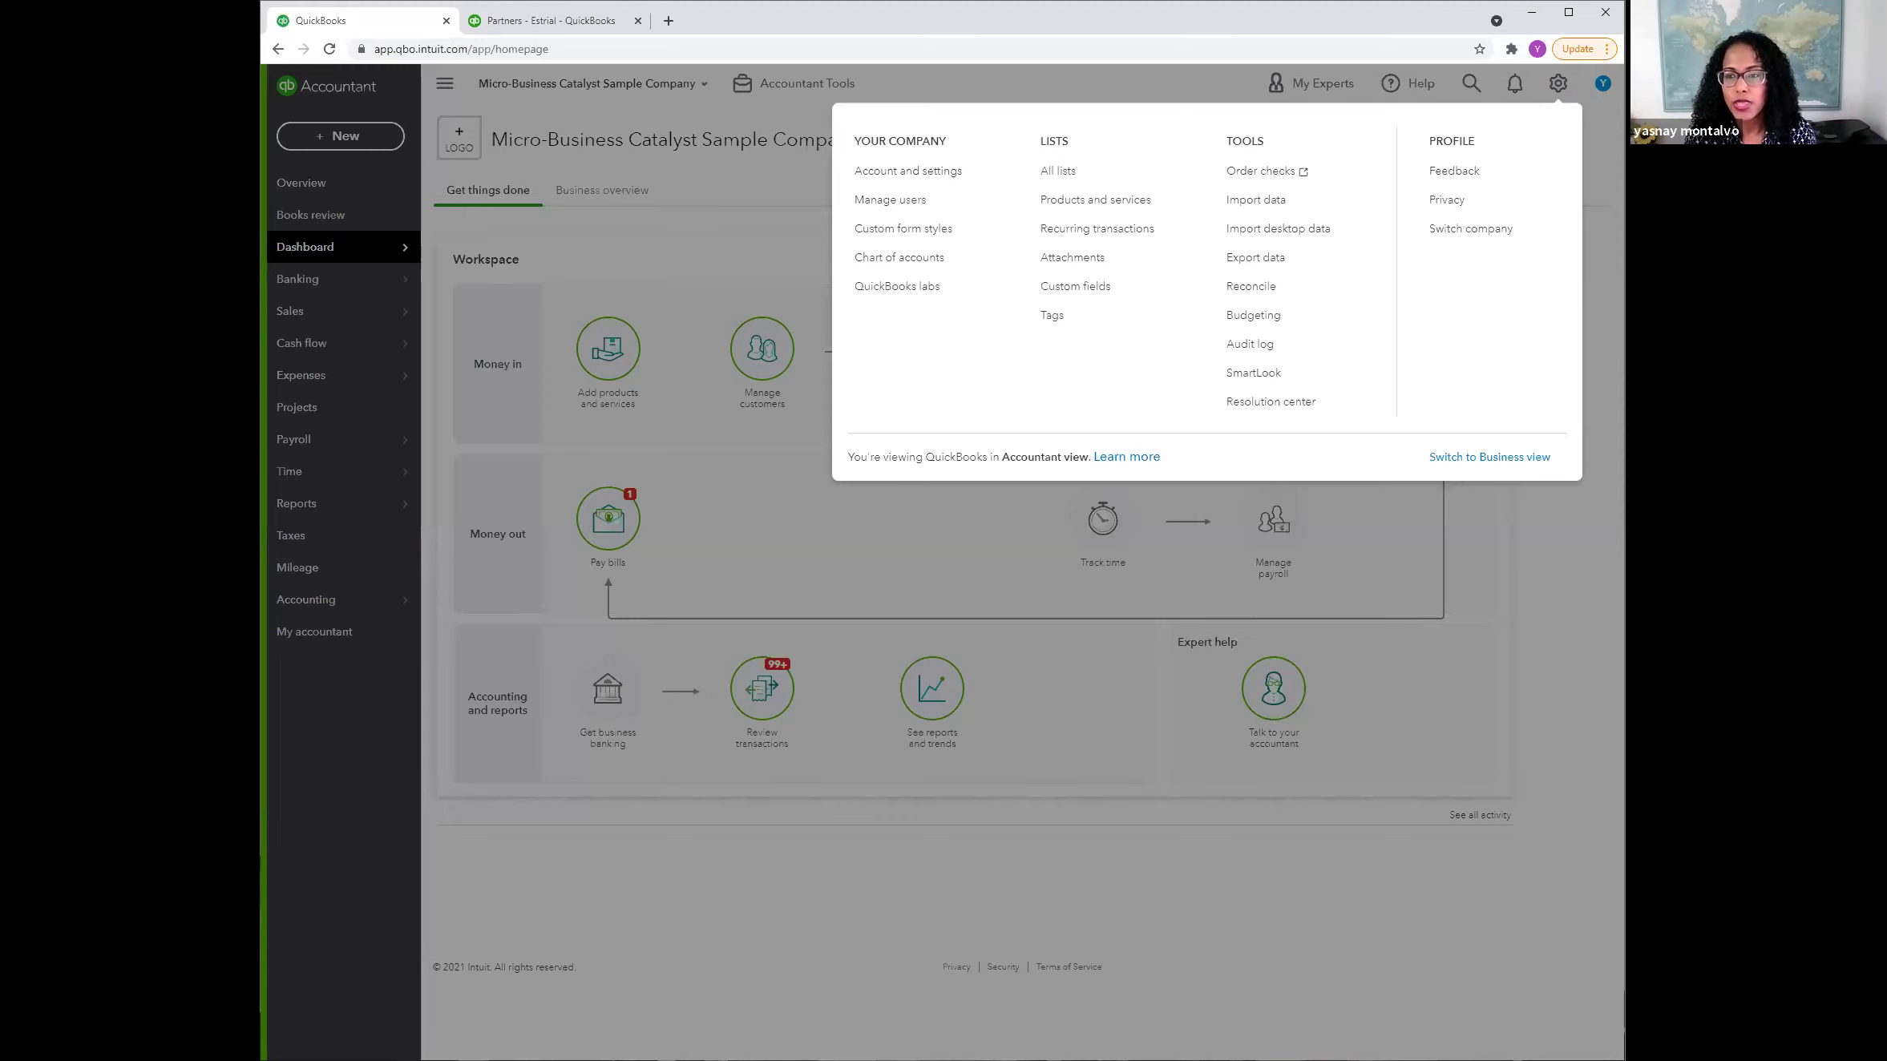
pyautogui.click(1458, 455)
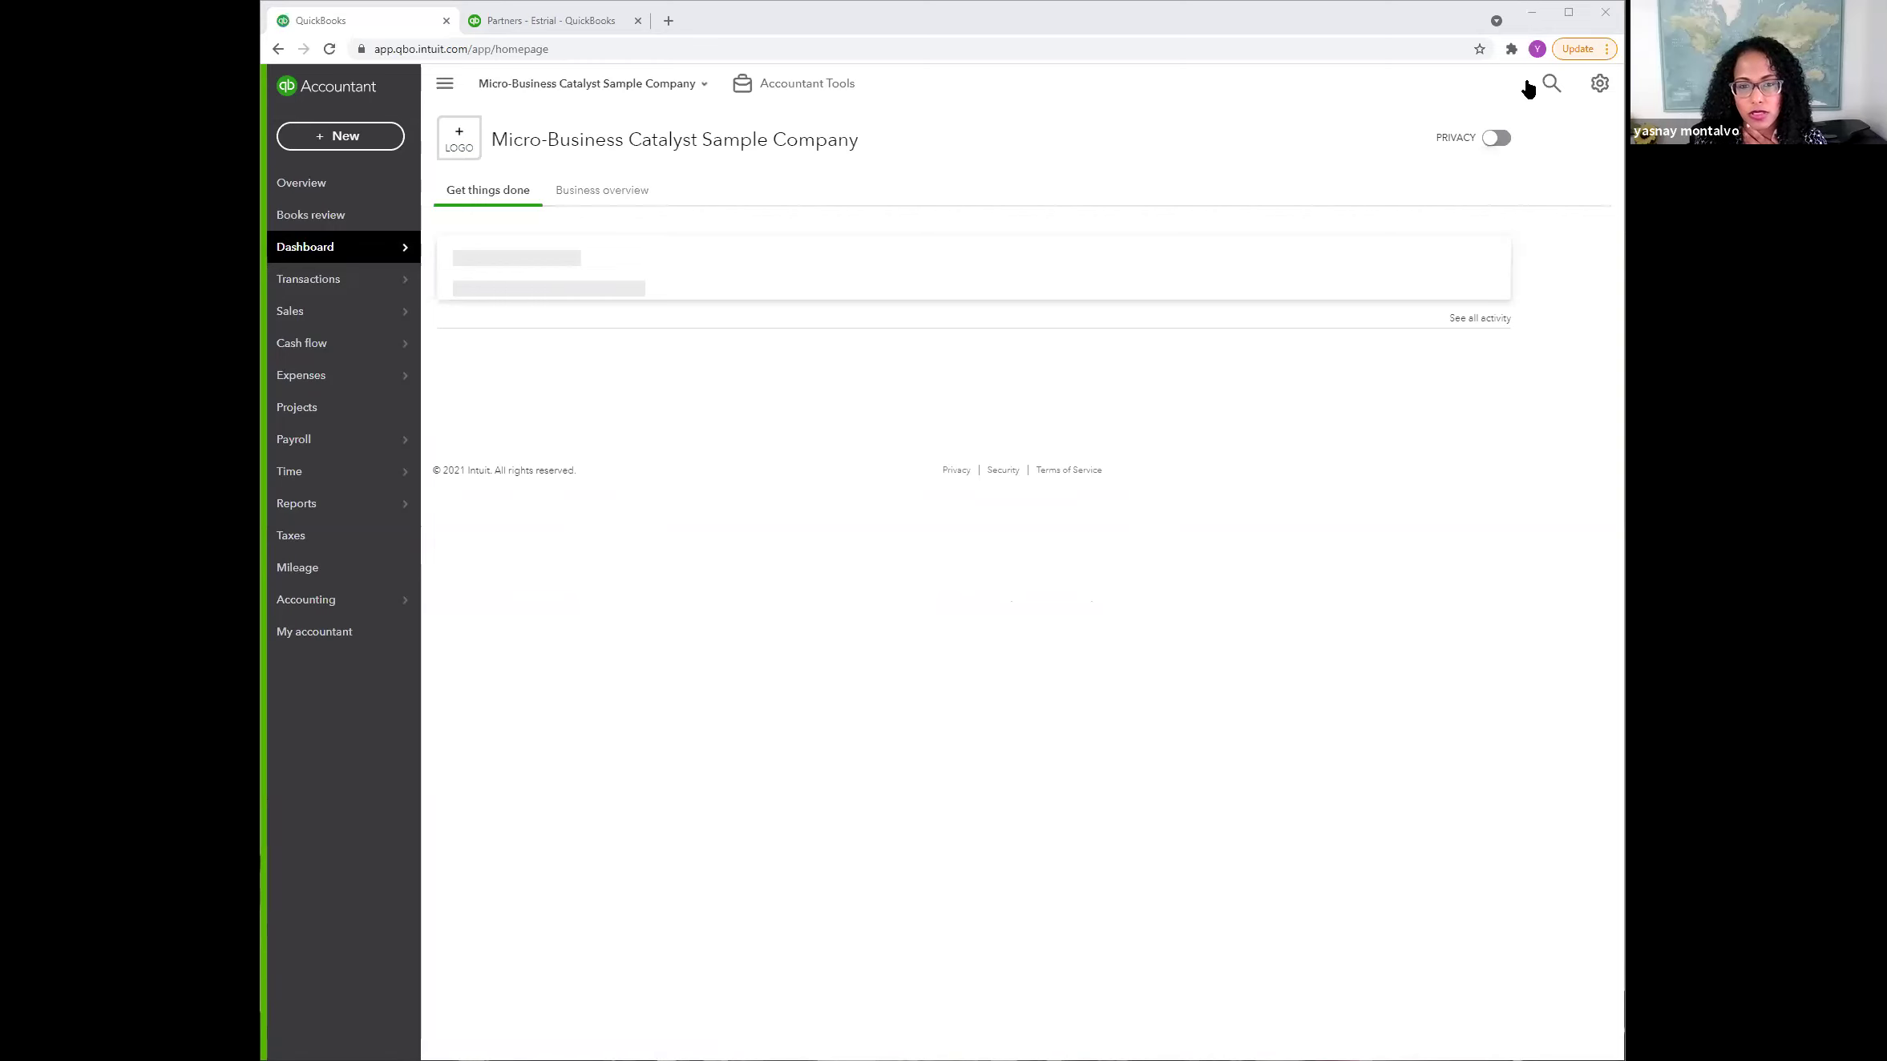
pyautogui.click(1598, 90)
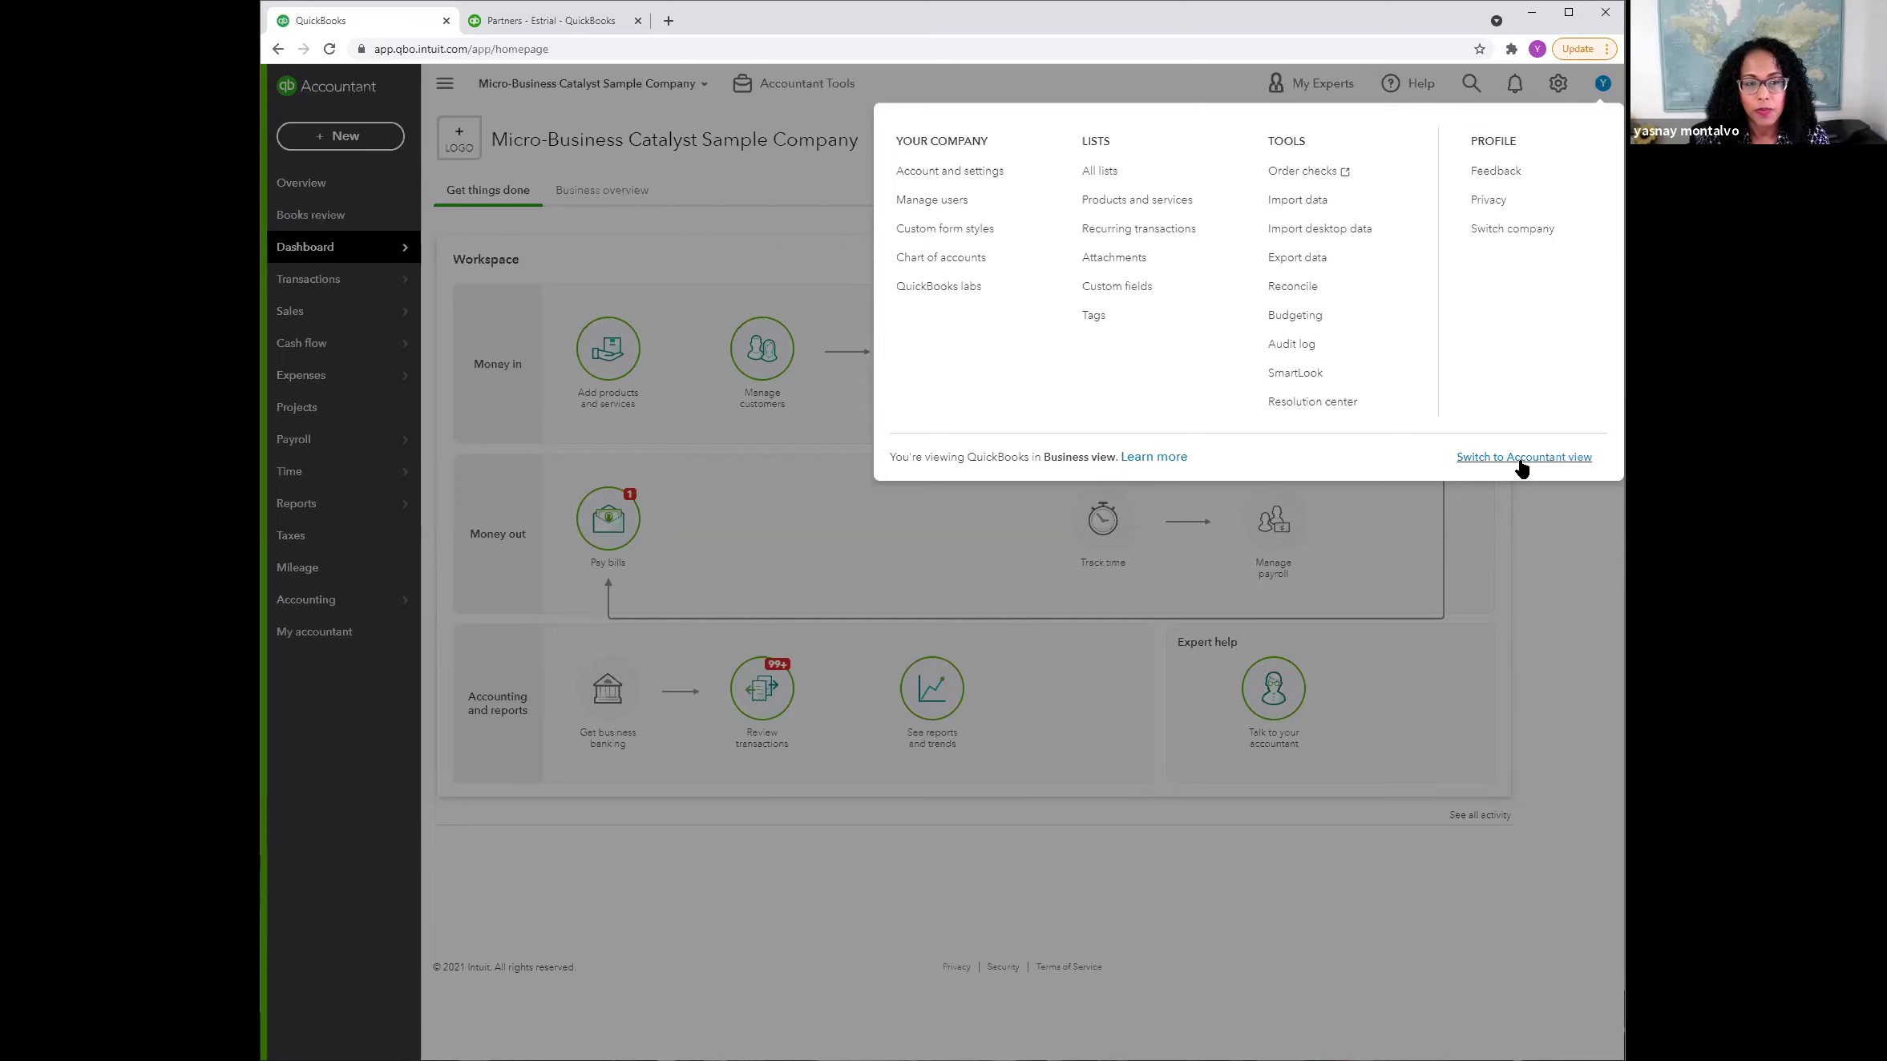
pyautogui.click(687, 189)
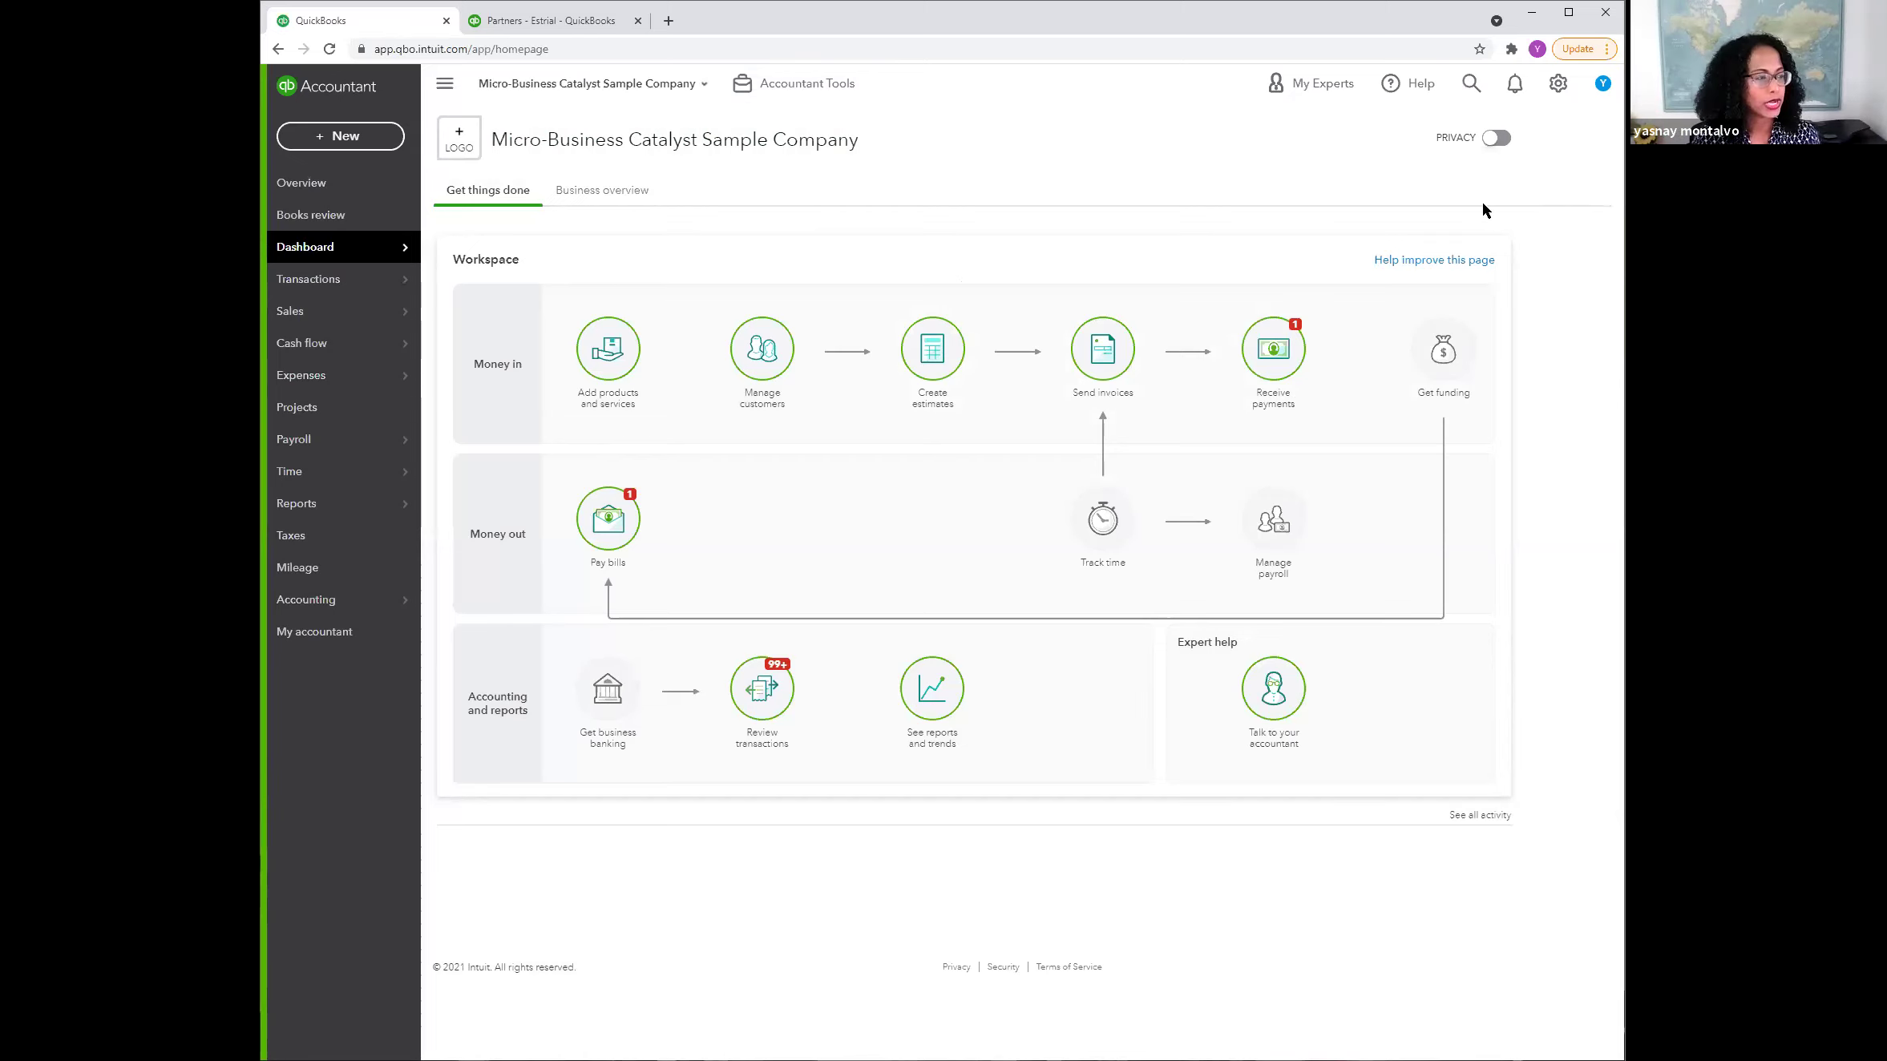
# Step: Open the company's account settings and display the Payments section
pyautogui.click(1559, 85)
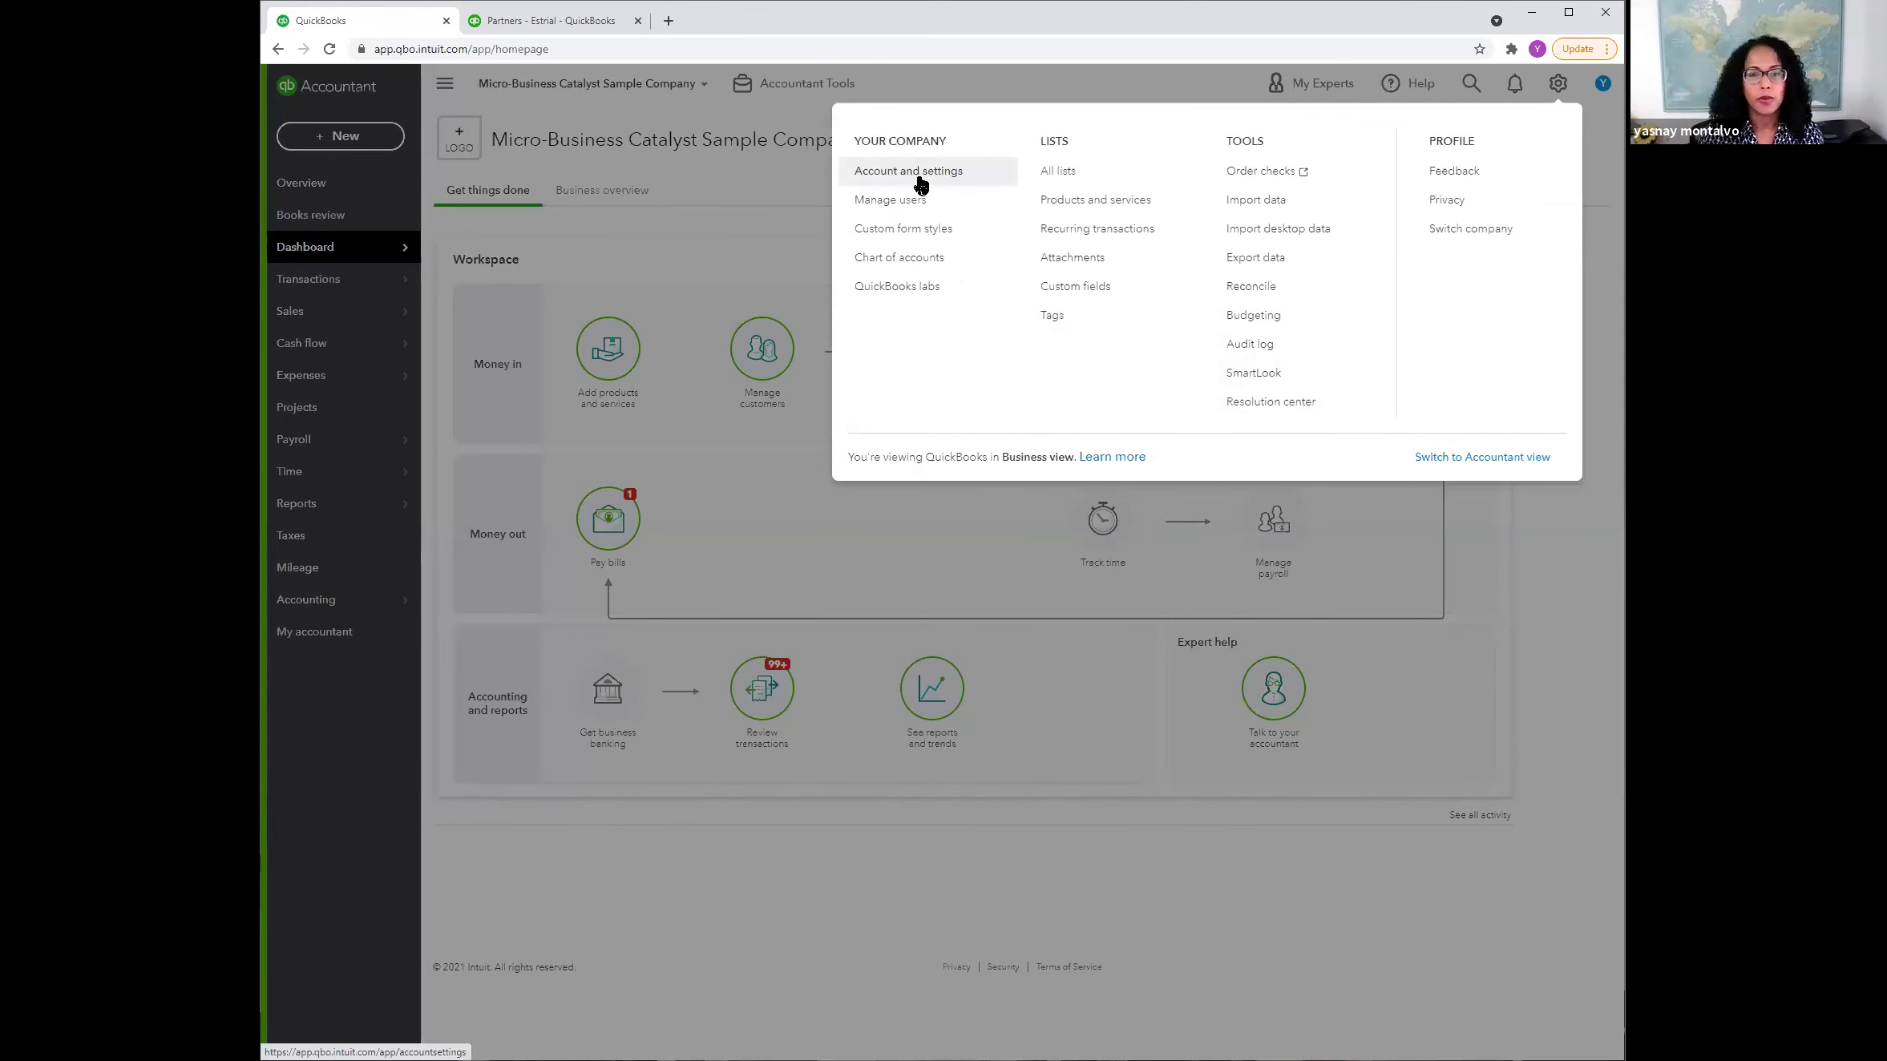
pyautogui.click(864, 185)
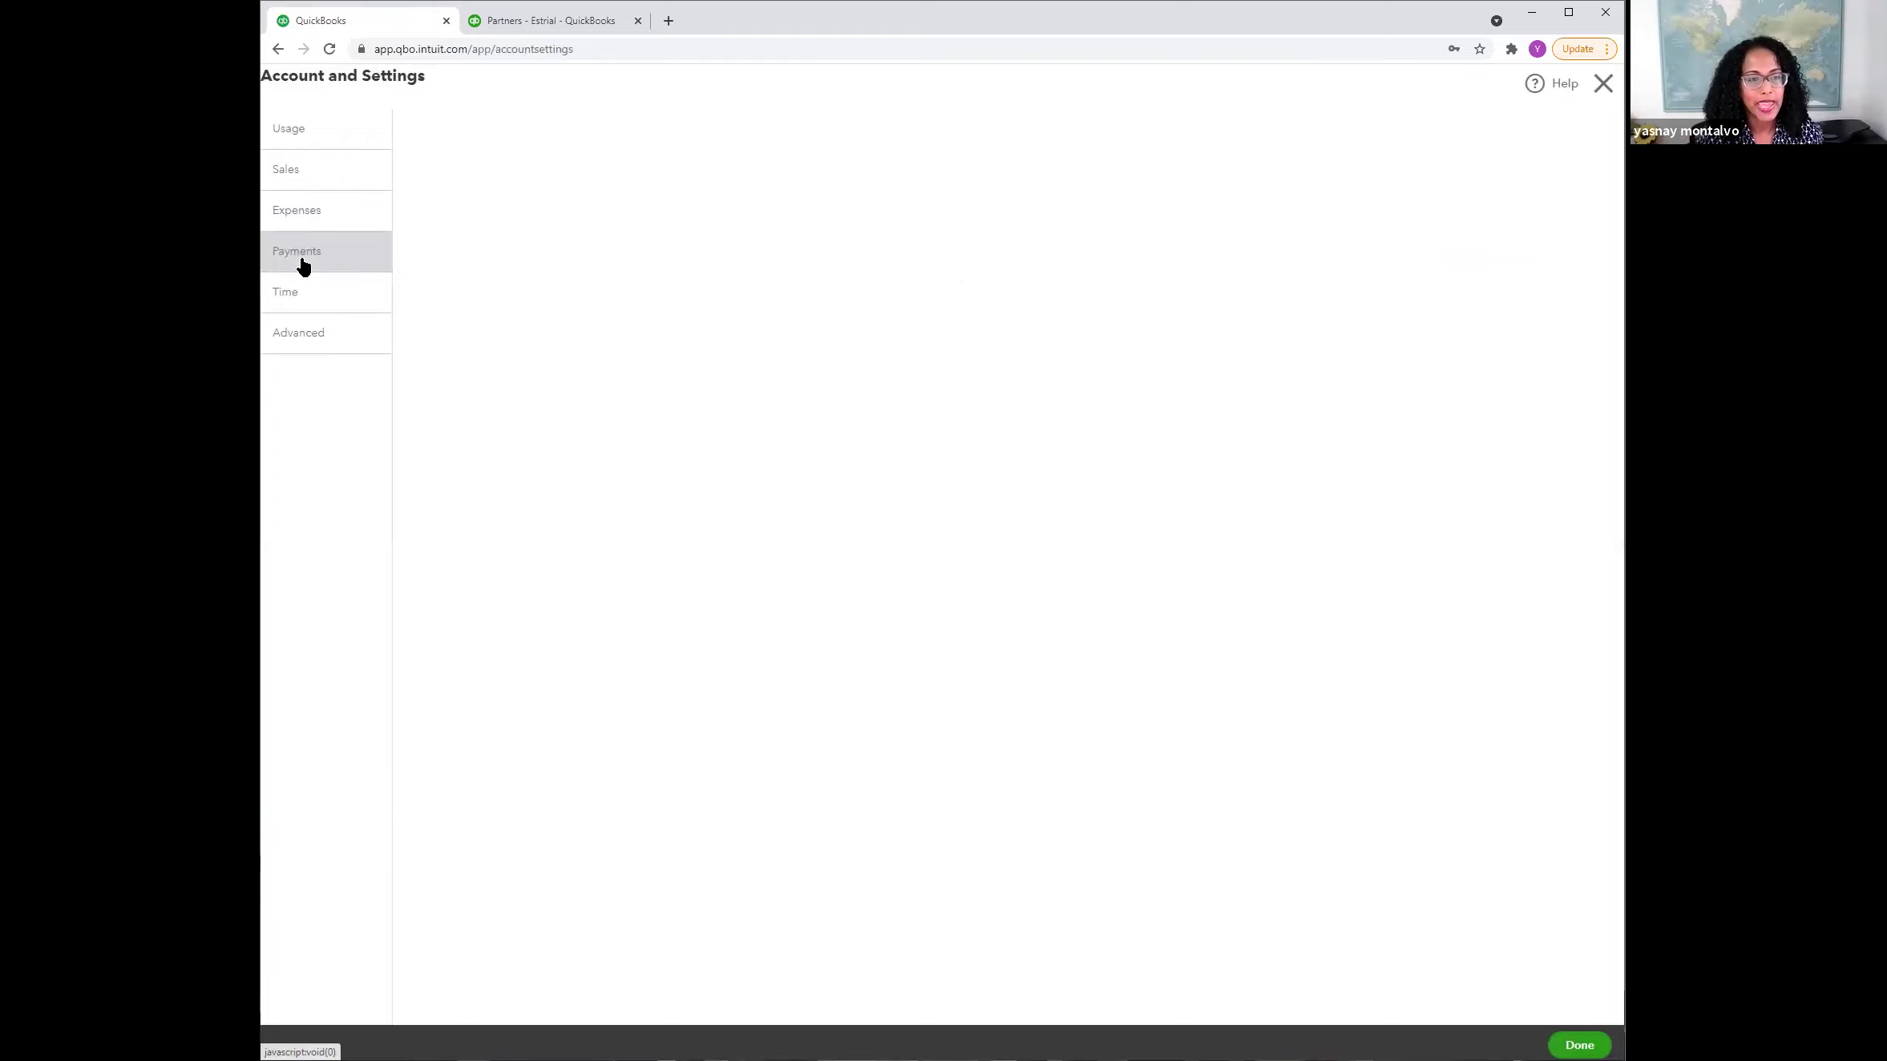
pyautogui.click(310, 259)
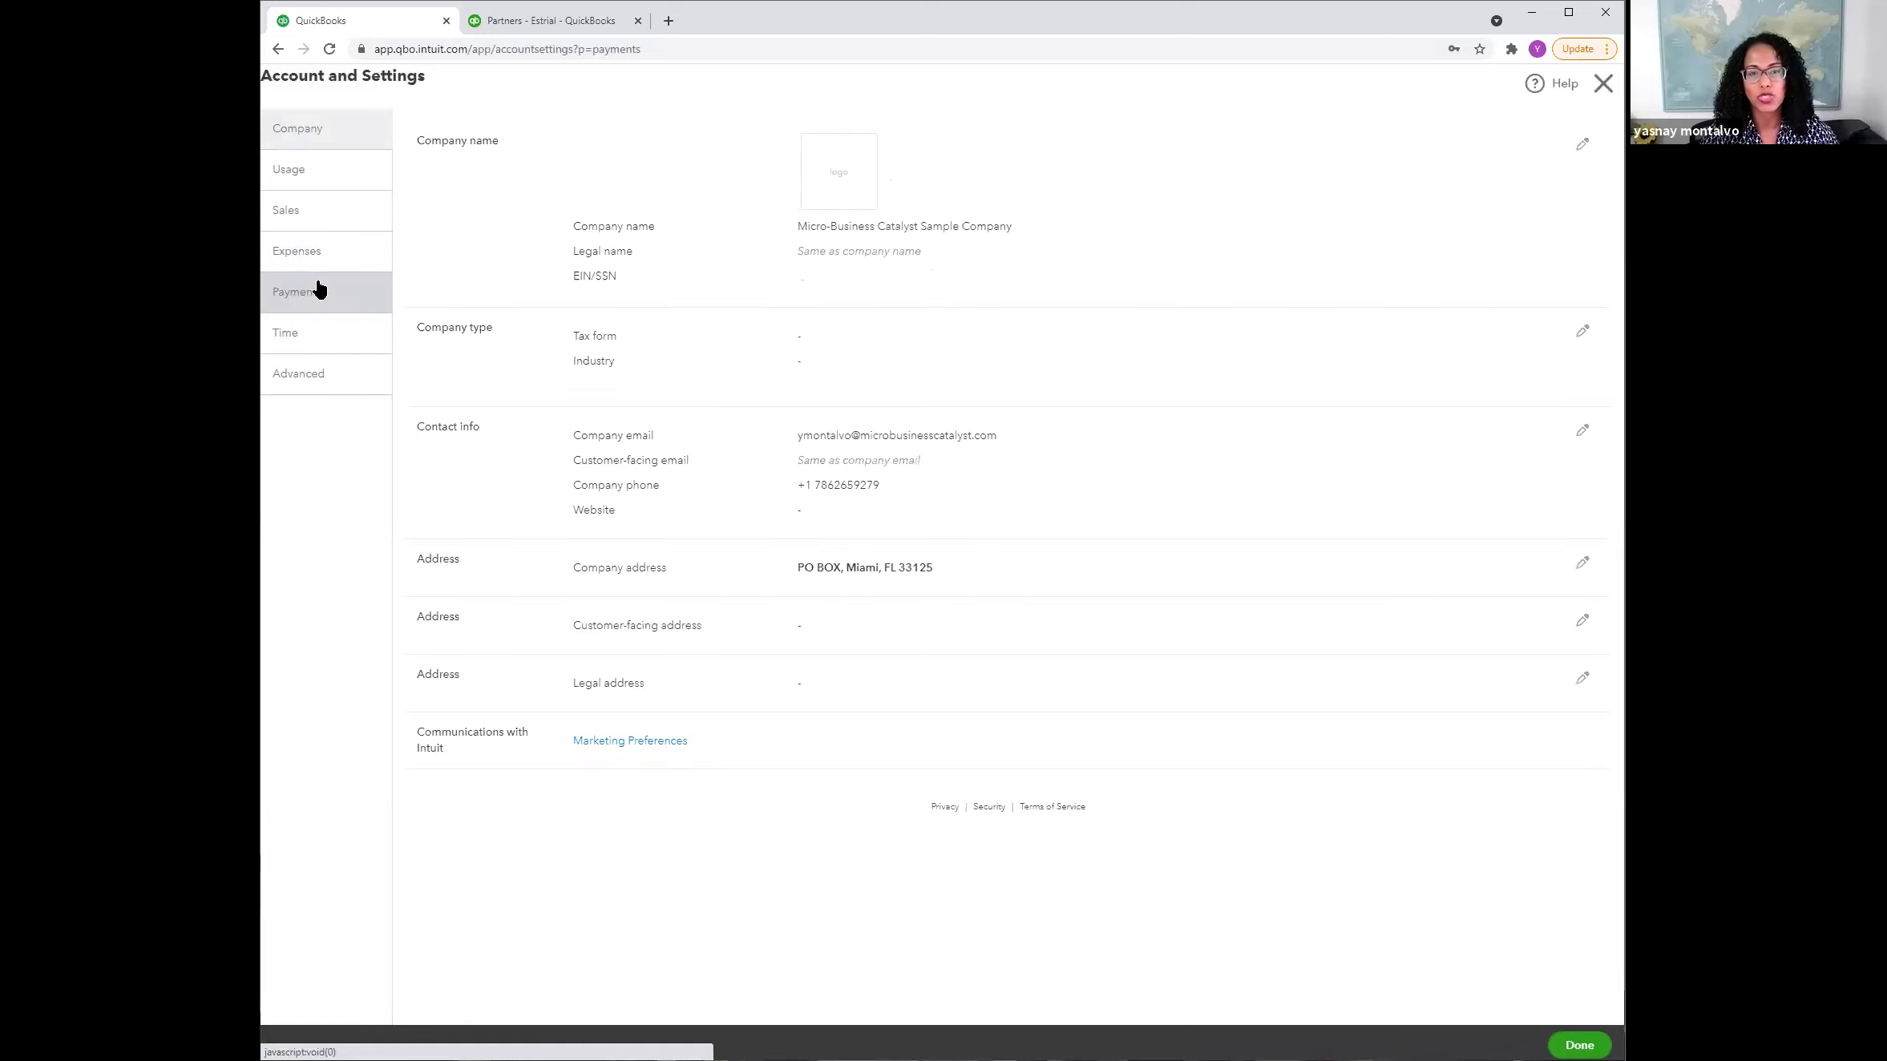
pyautogui.click(319, 290)
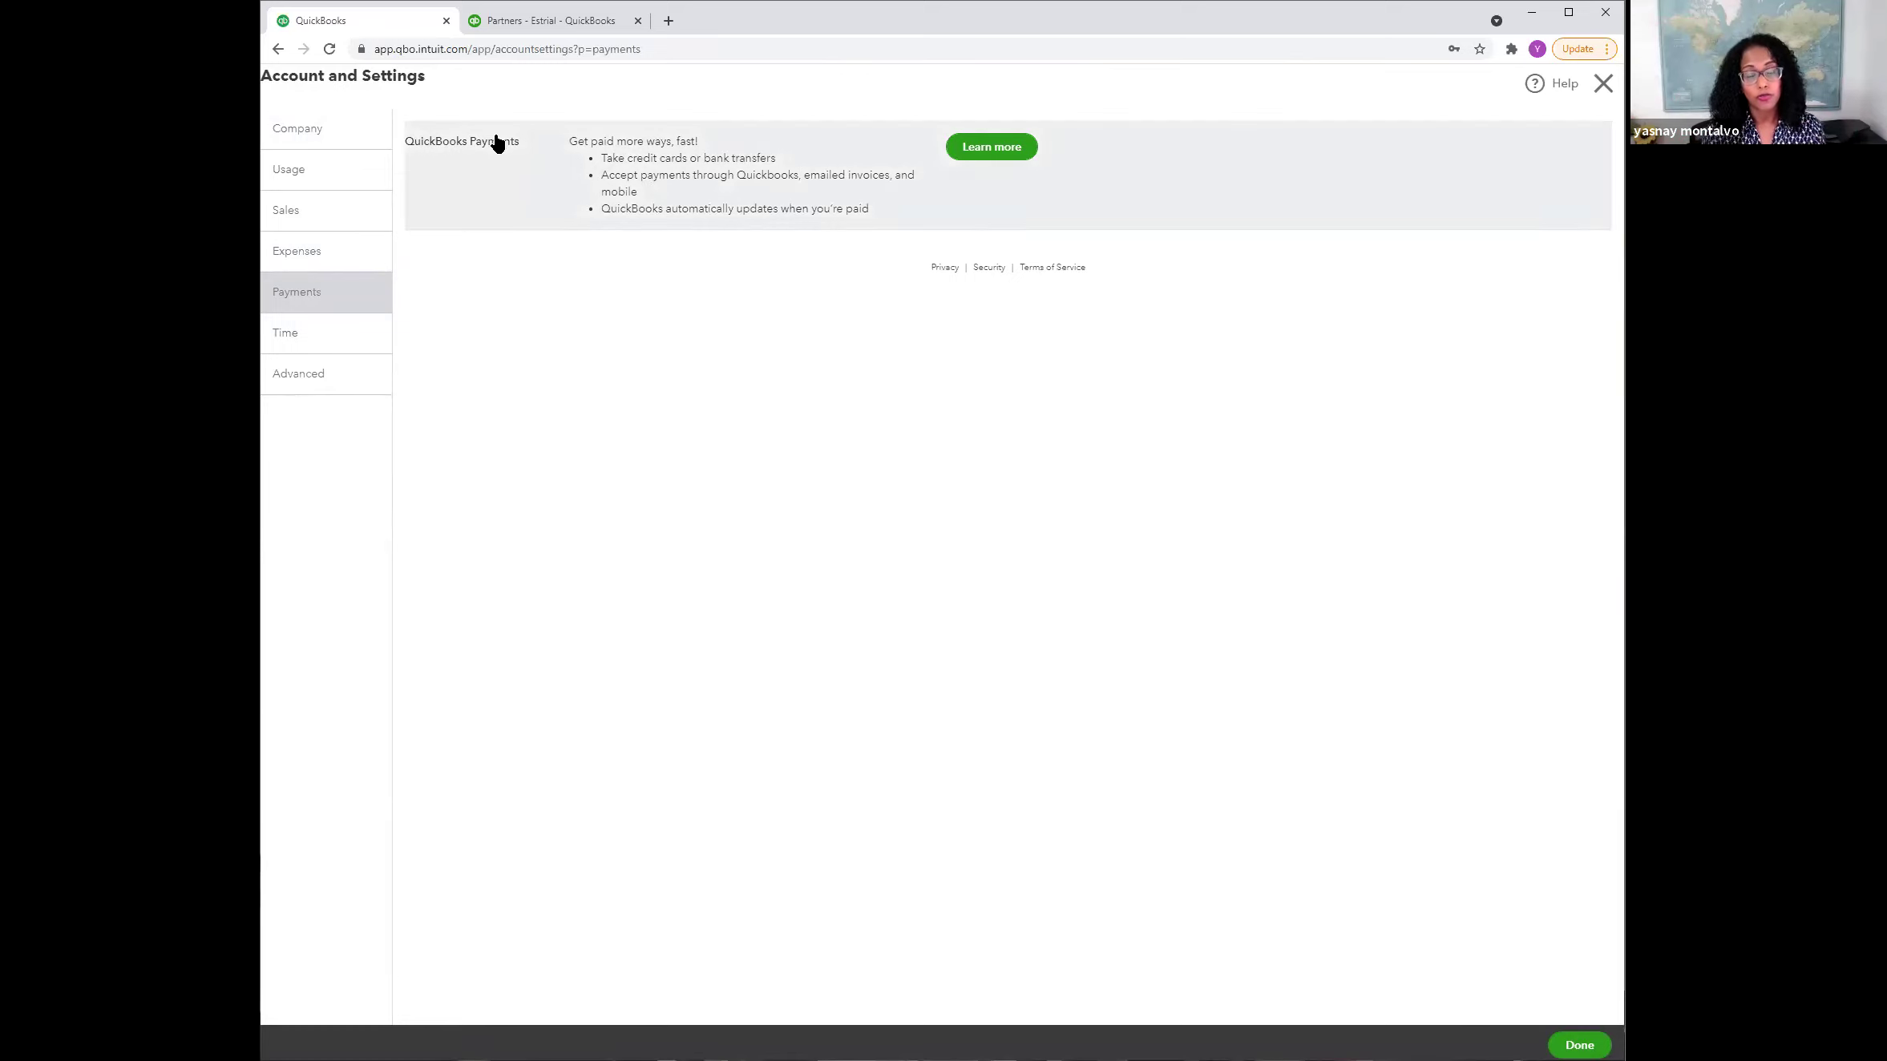
# Step: Examine the QuickBooks Payments transaction rates and the information required for setup, and leave without activating payments
pyautogui.click(1005, 147)
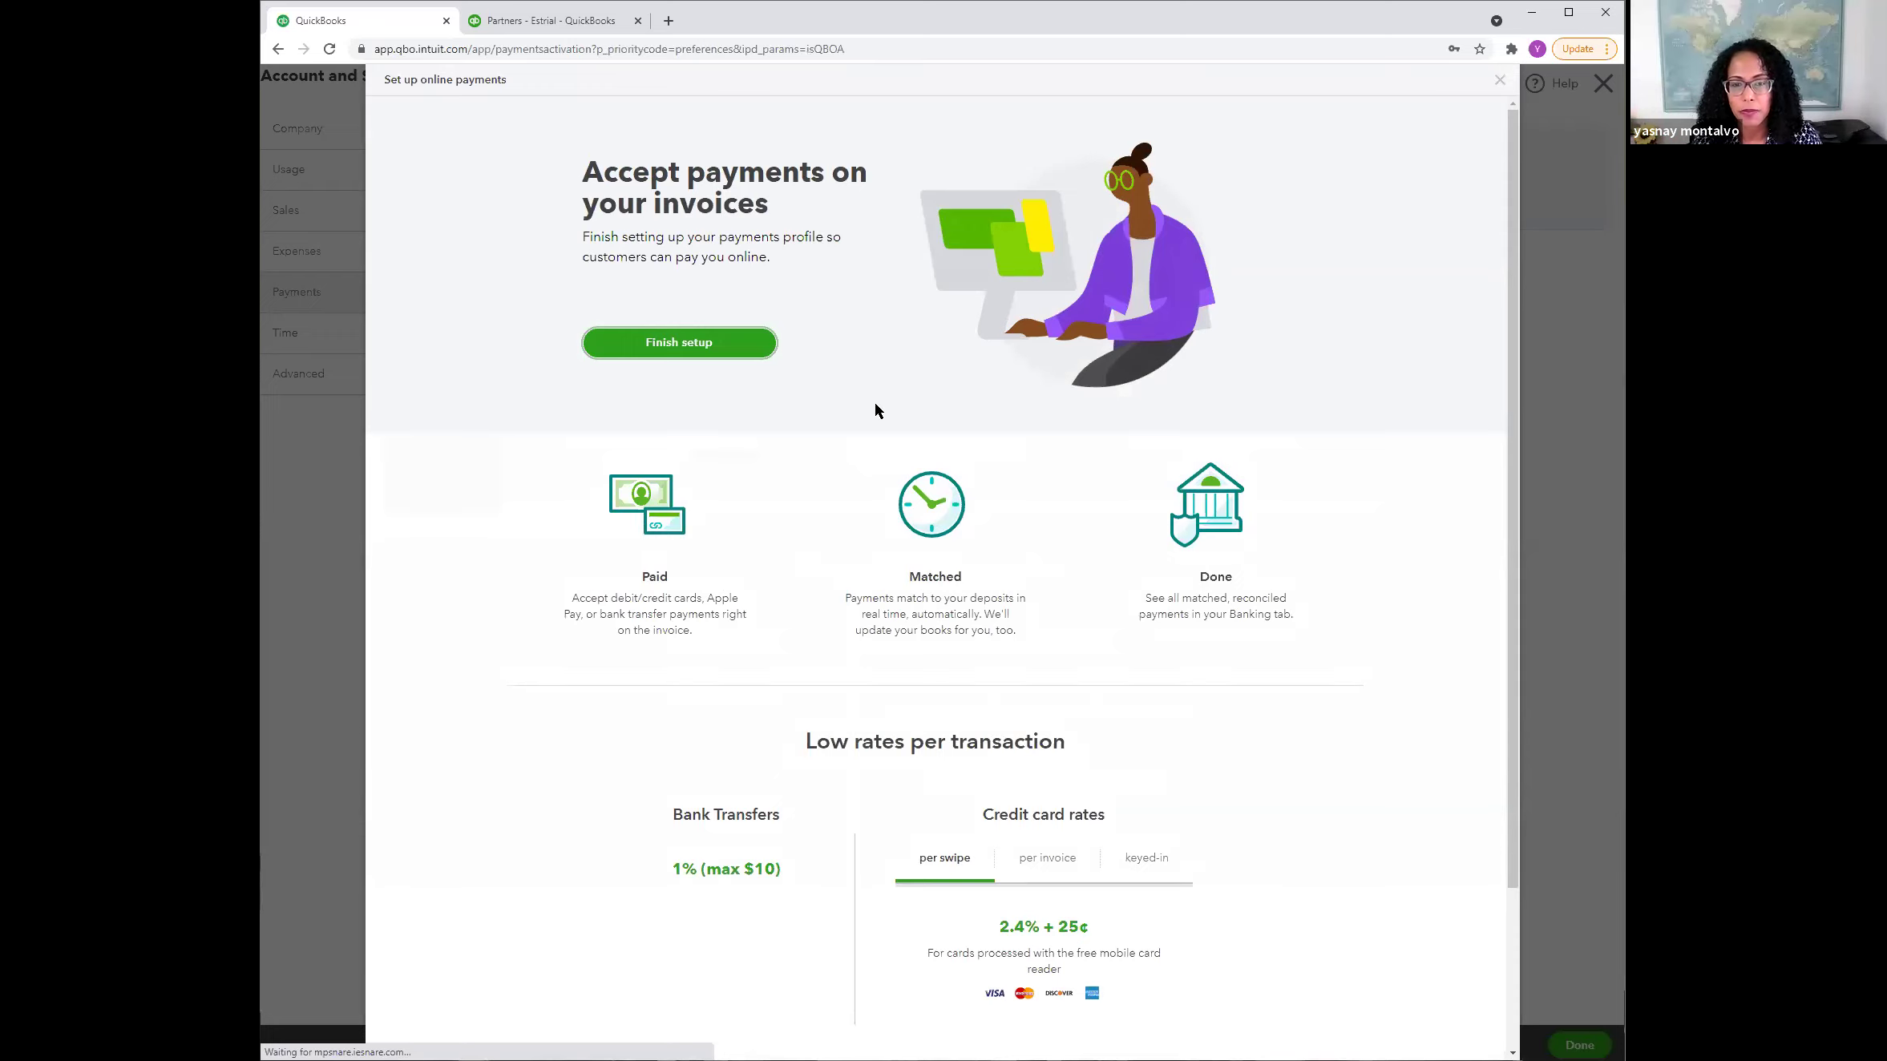
pyautogui.scroll(-2, 875, 404)
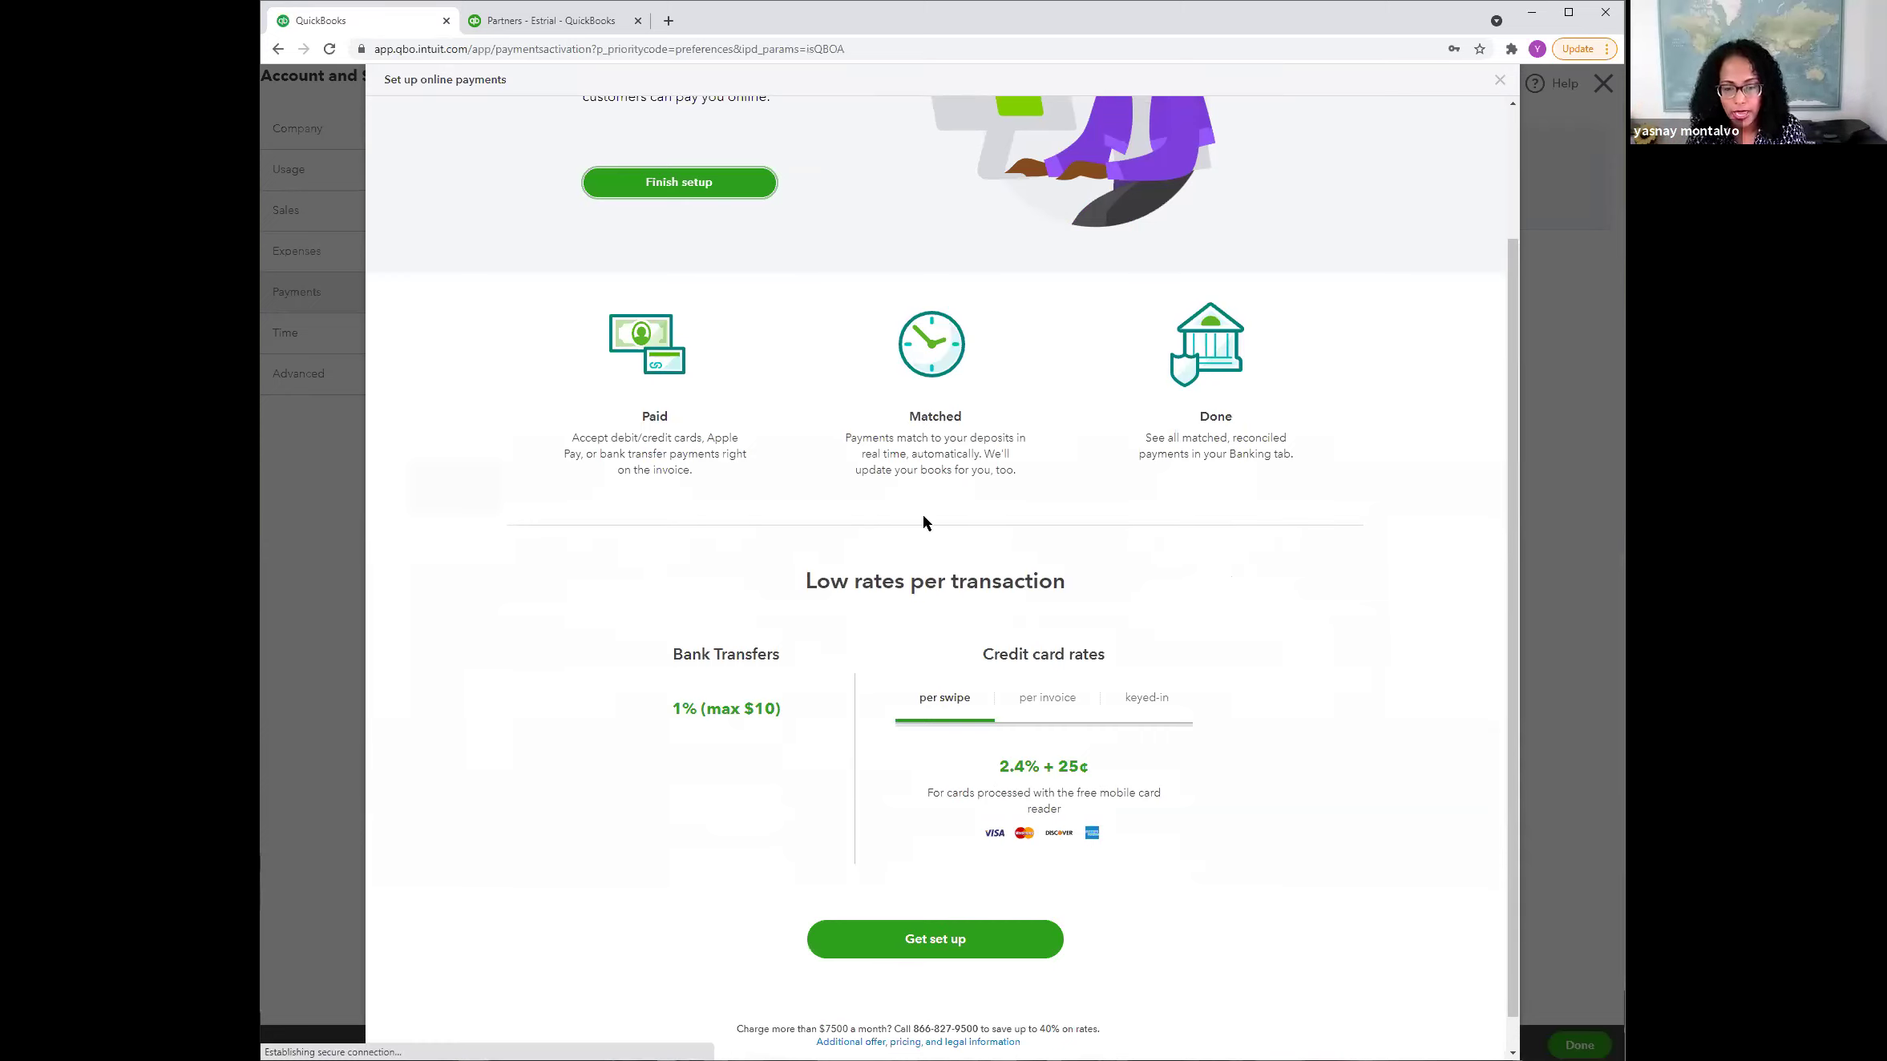
pyautogui.scroll(-1, 934, 913)
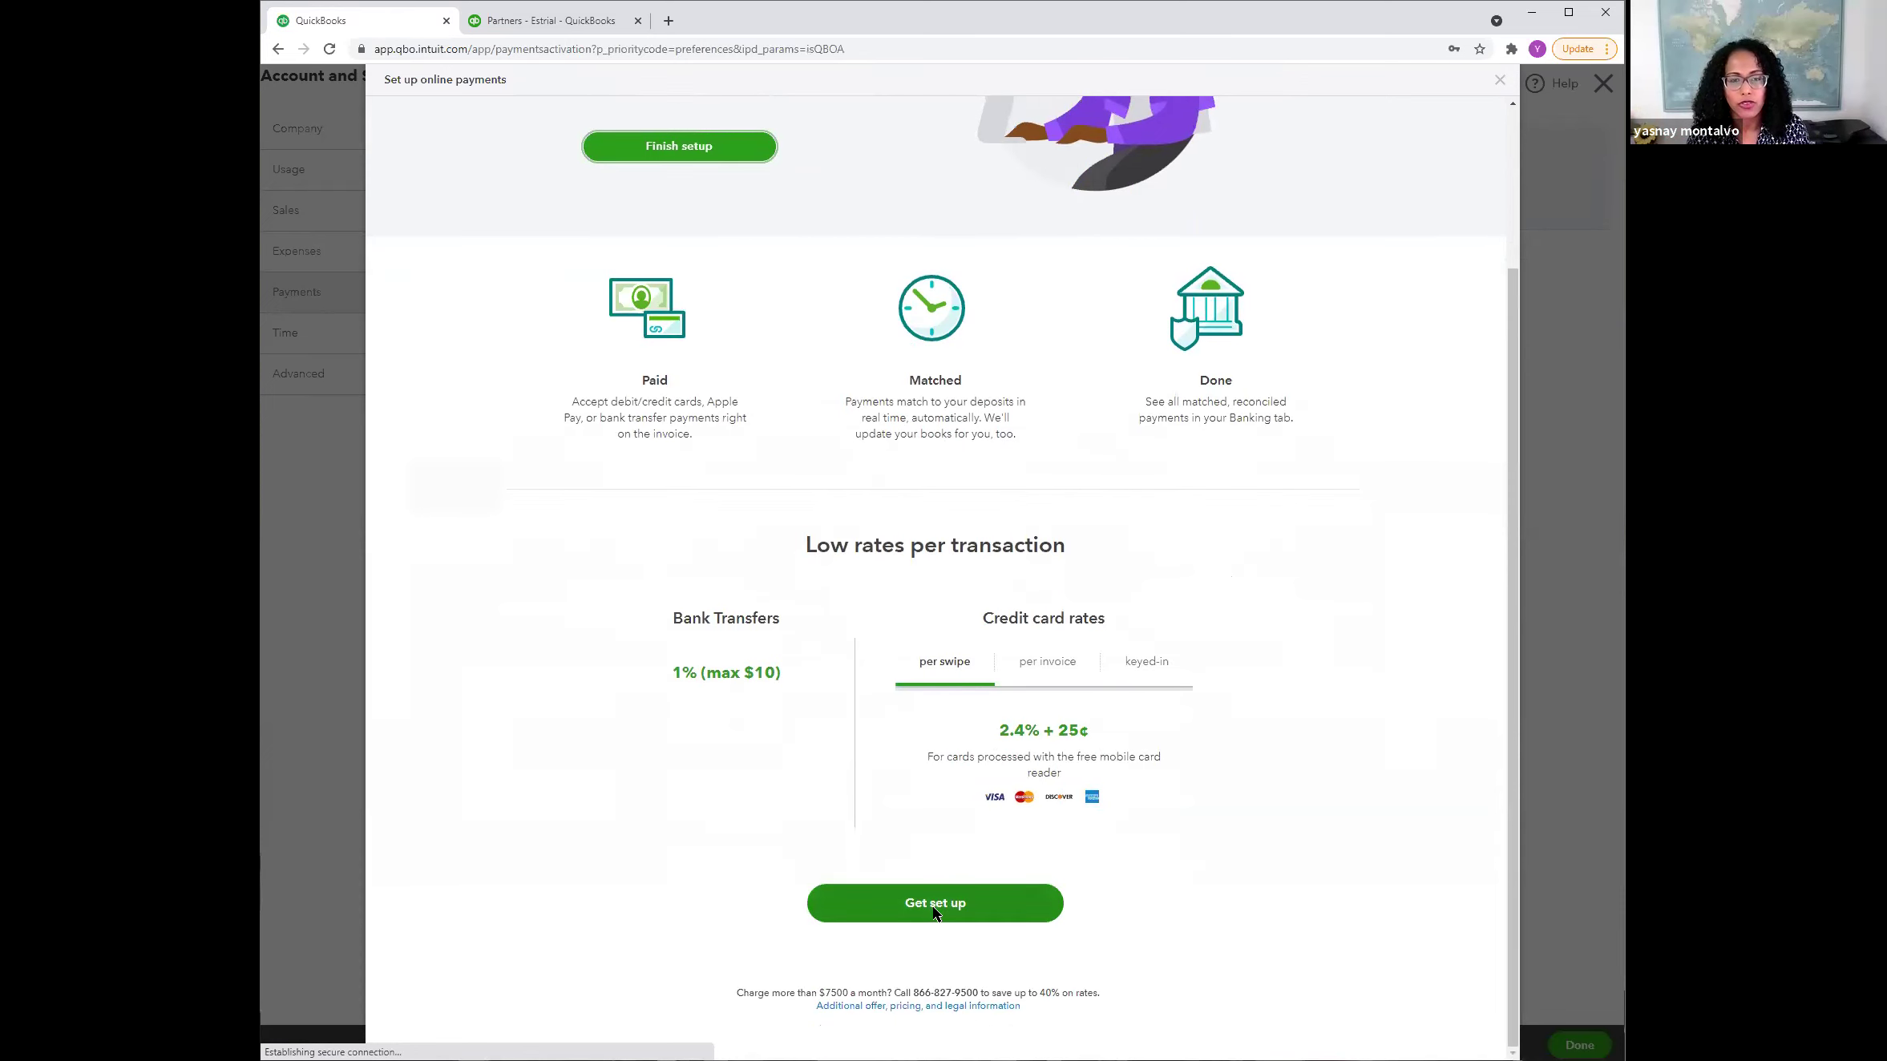
pyautogui.click(935, 904)
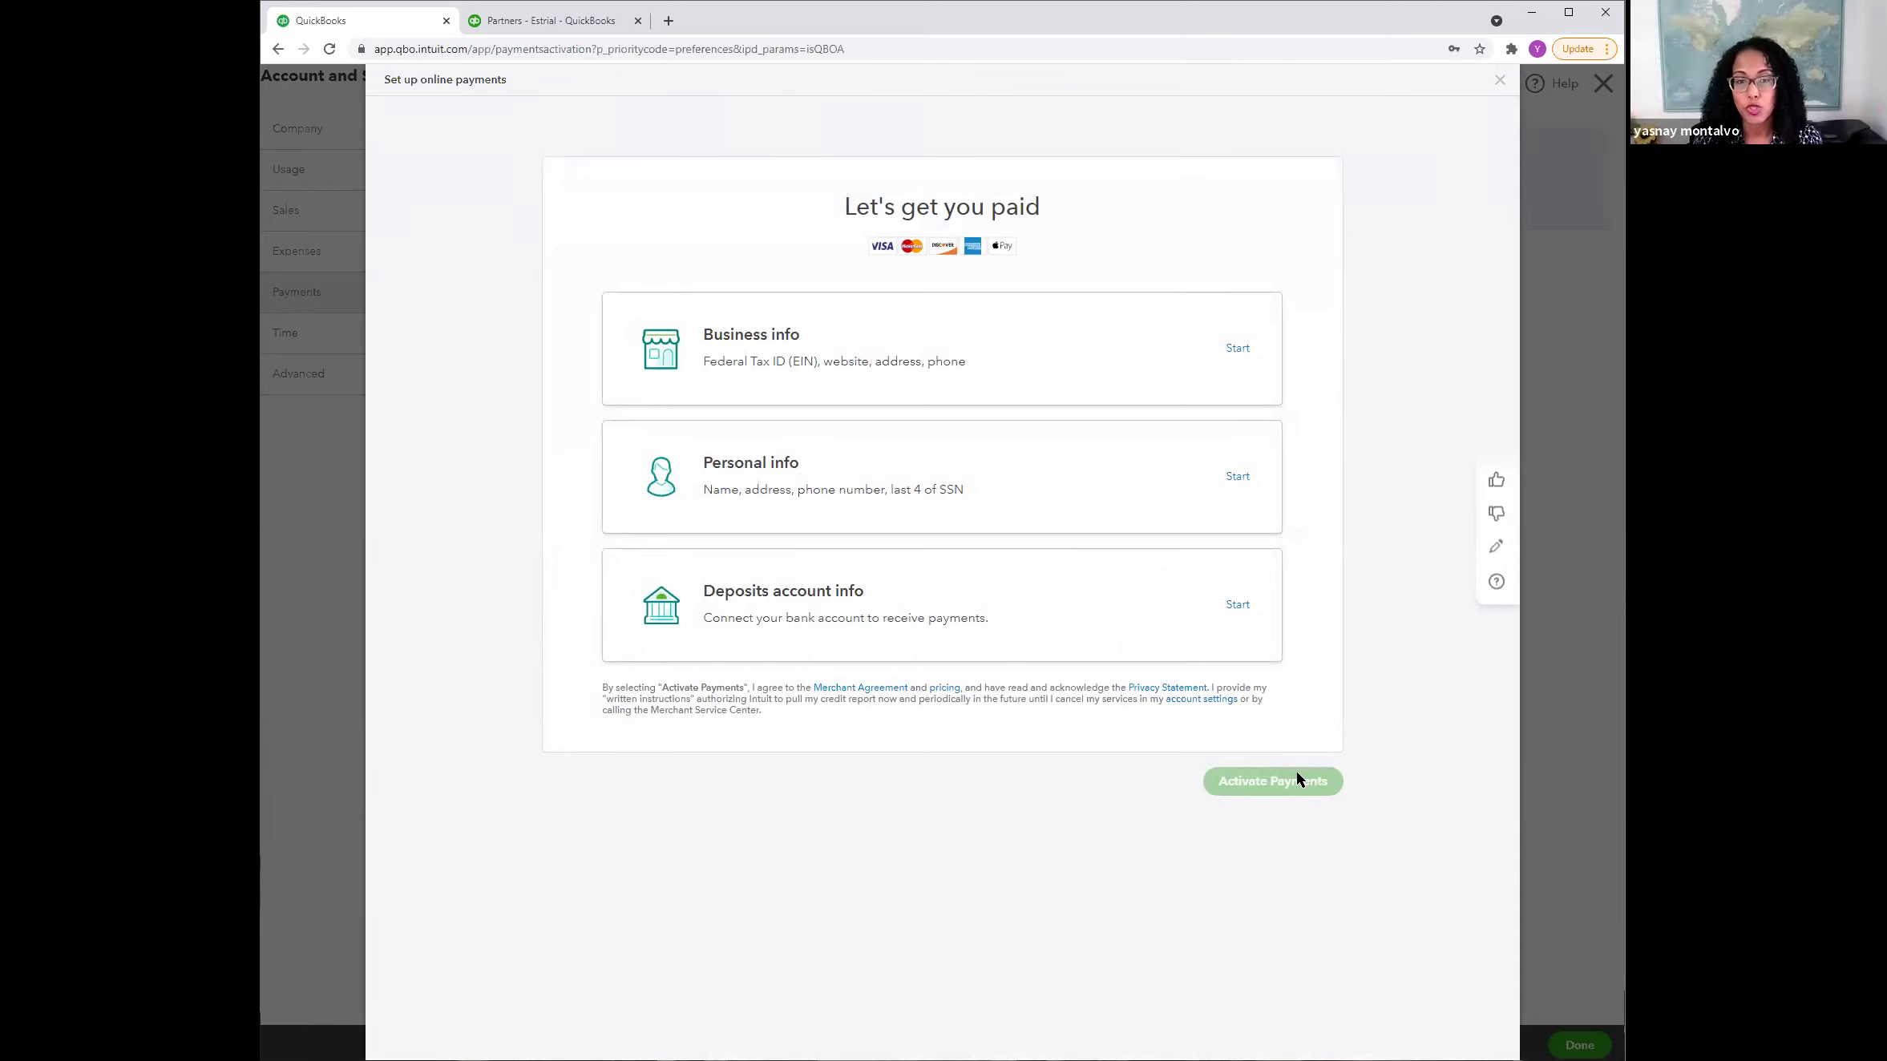
pyautogui.click(1497, 82)
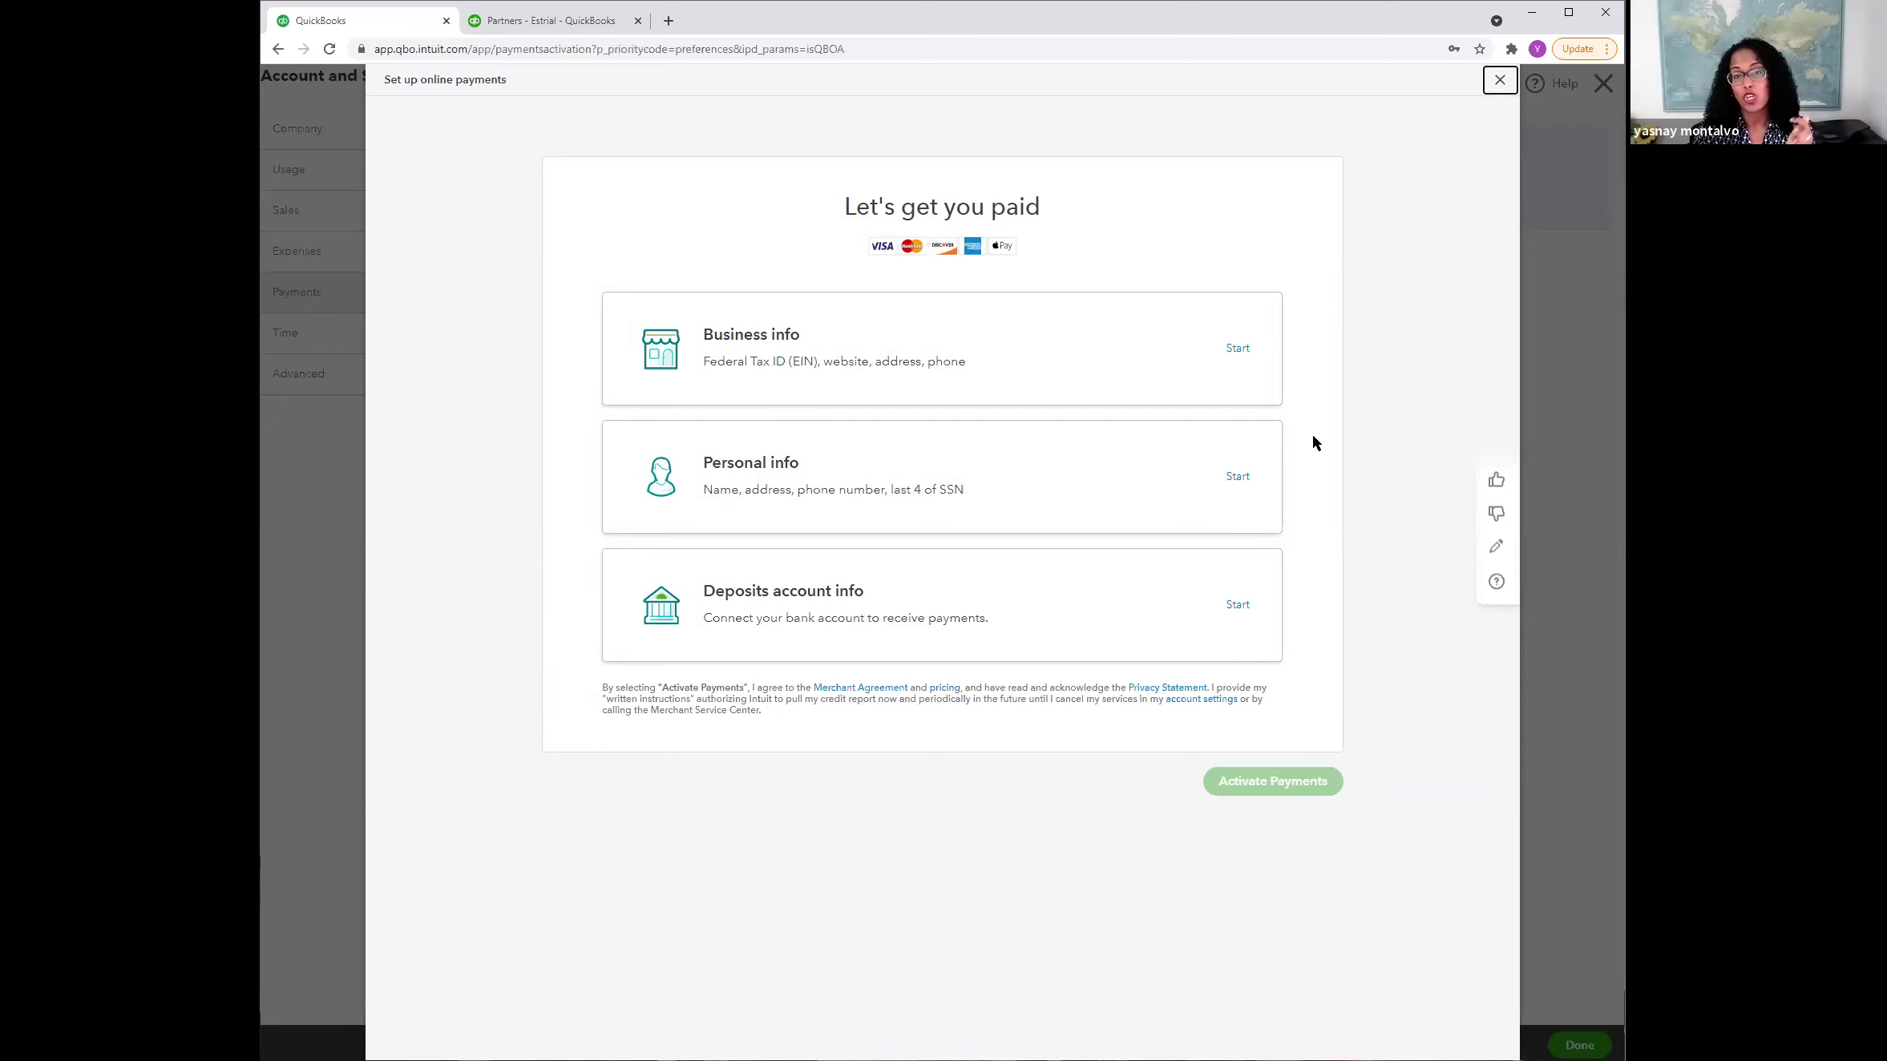
pyautogui.click(789, 671)
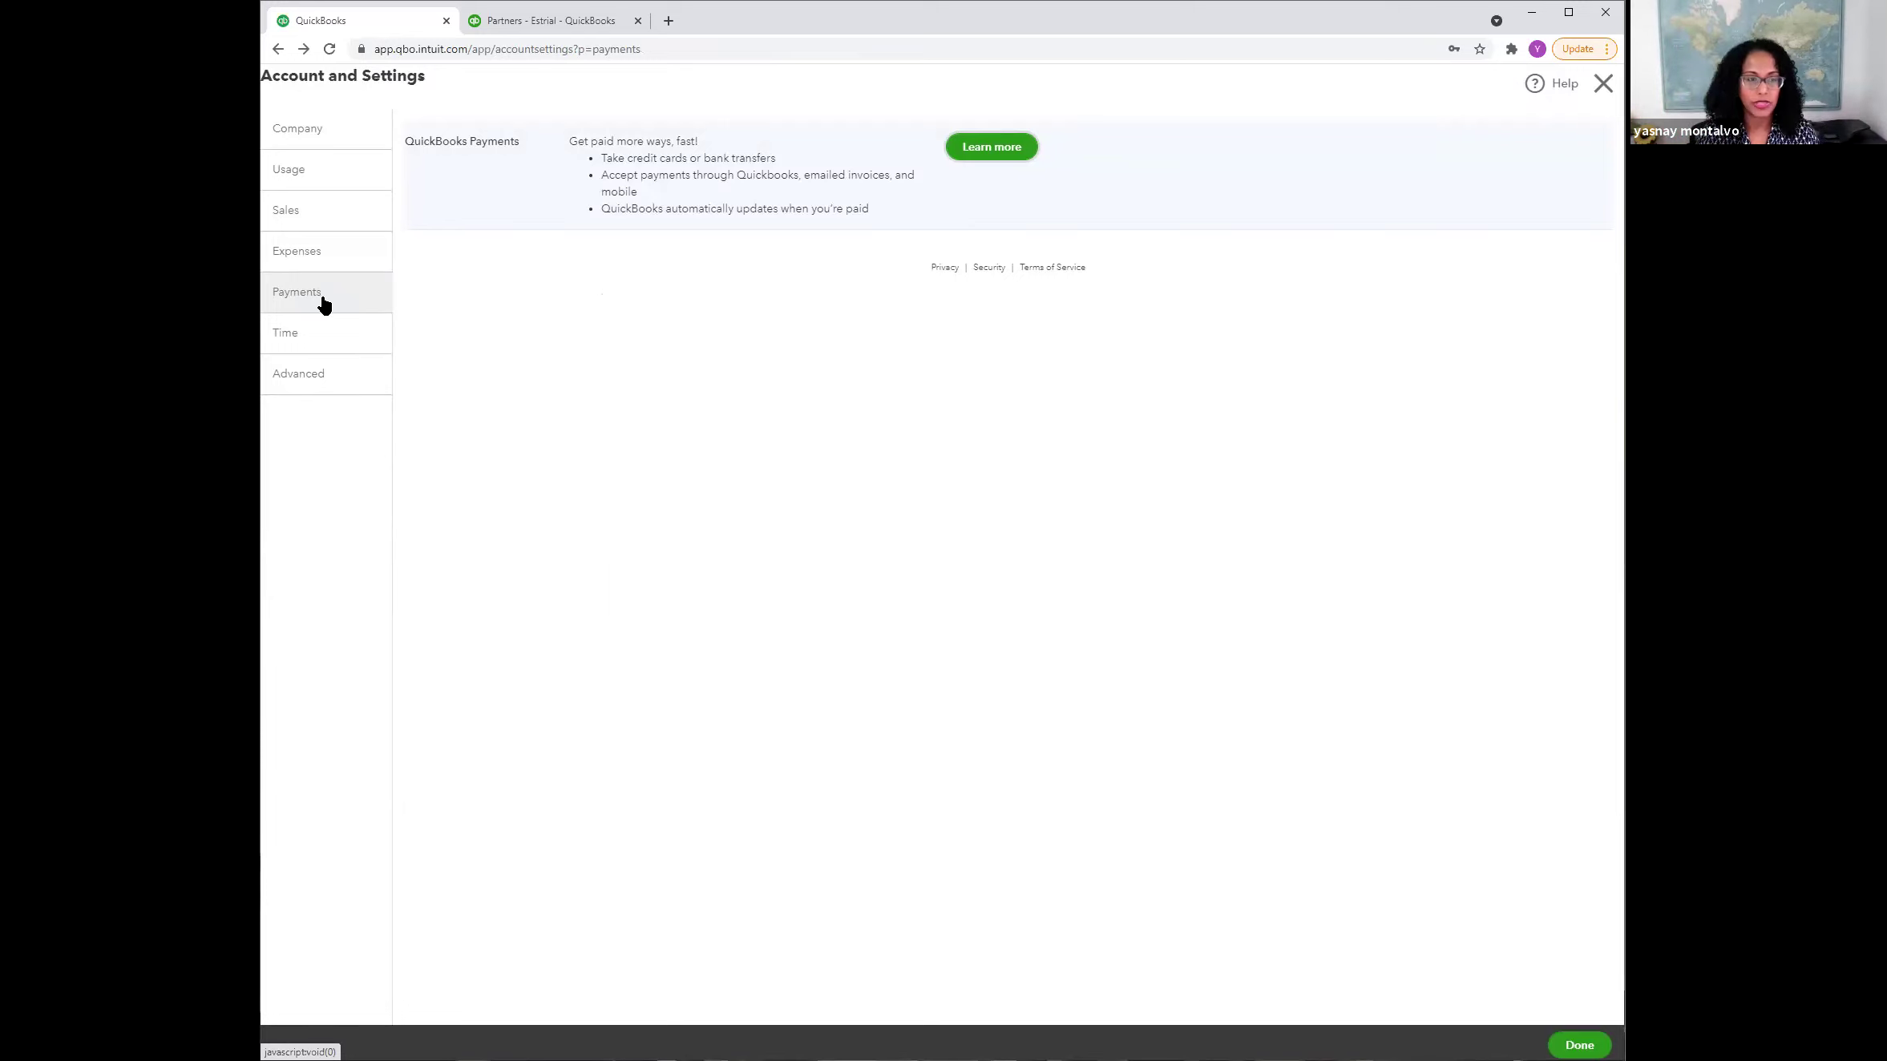
# Step: Review the Advanced account settings and return to the company dashboard
pyautogui.click(326, 345)
pyautogui.click(326, 374)
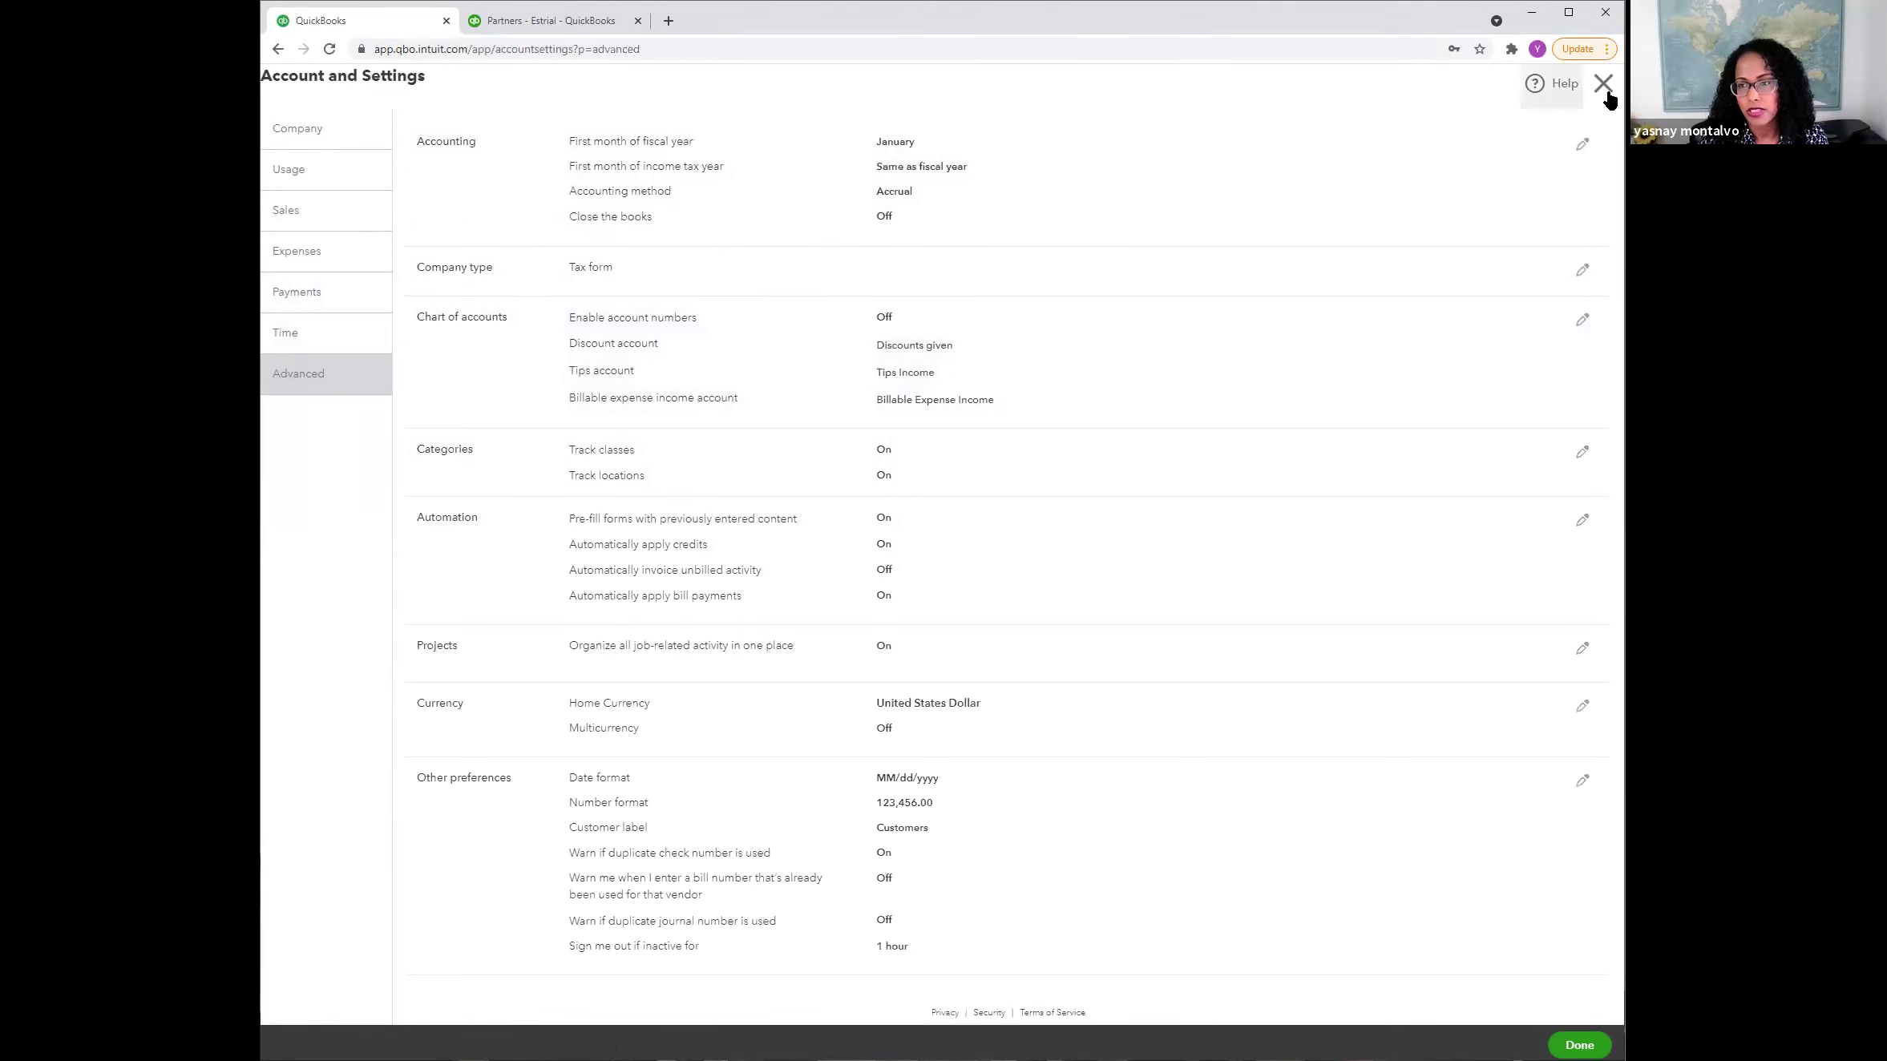
pyautogui.click(1603, 84)
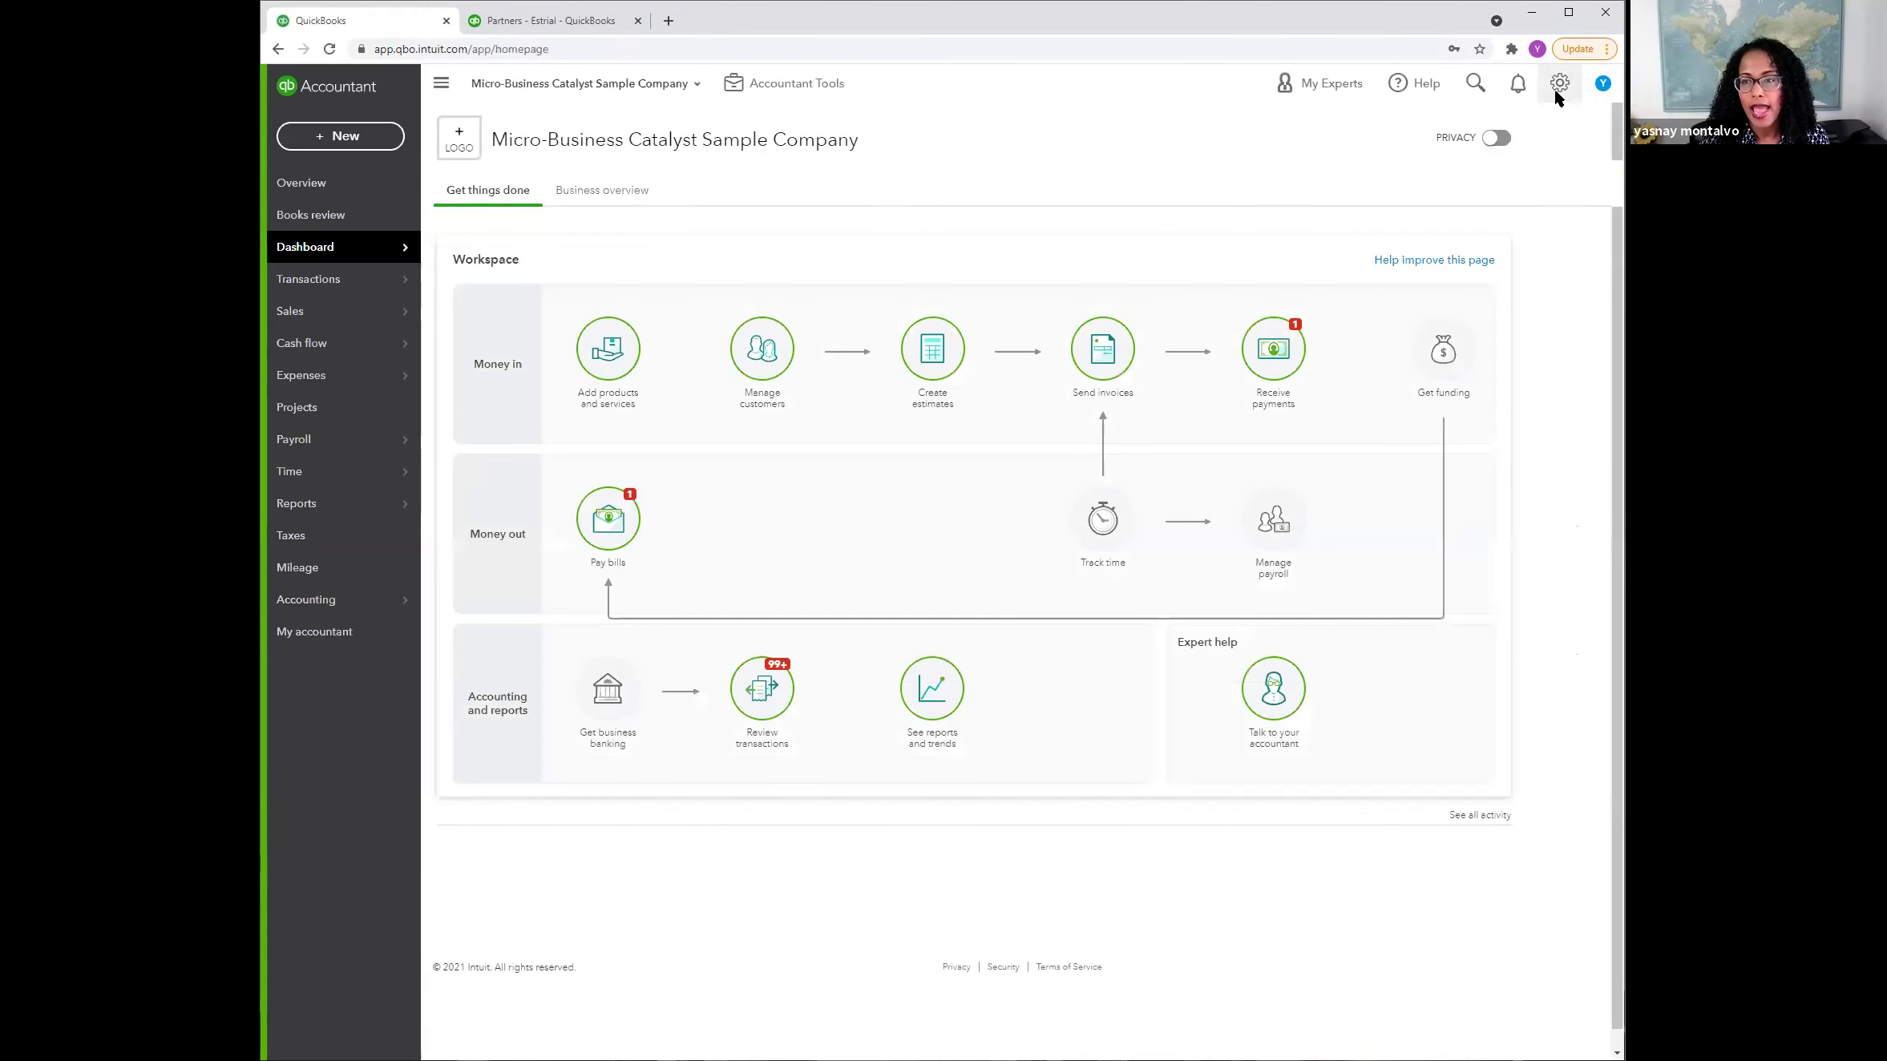
# Step: Open the company's user management page to view its list of users
pyautogui.click(1557, 88)
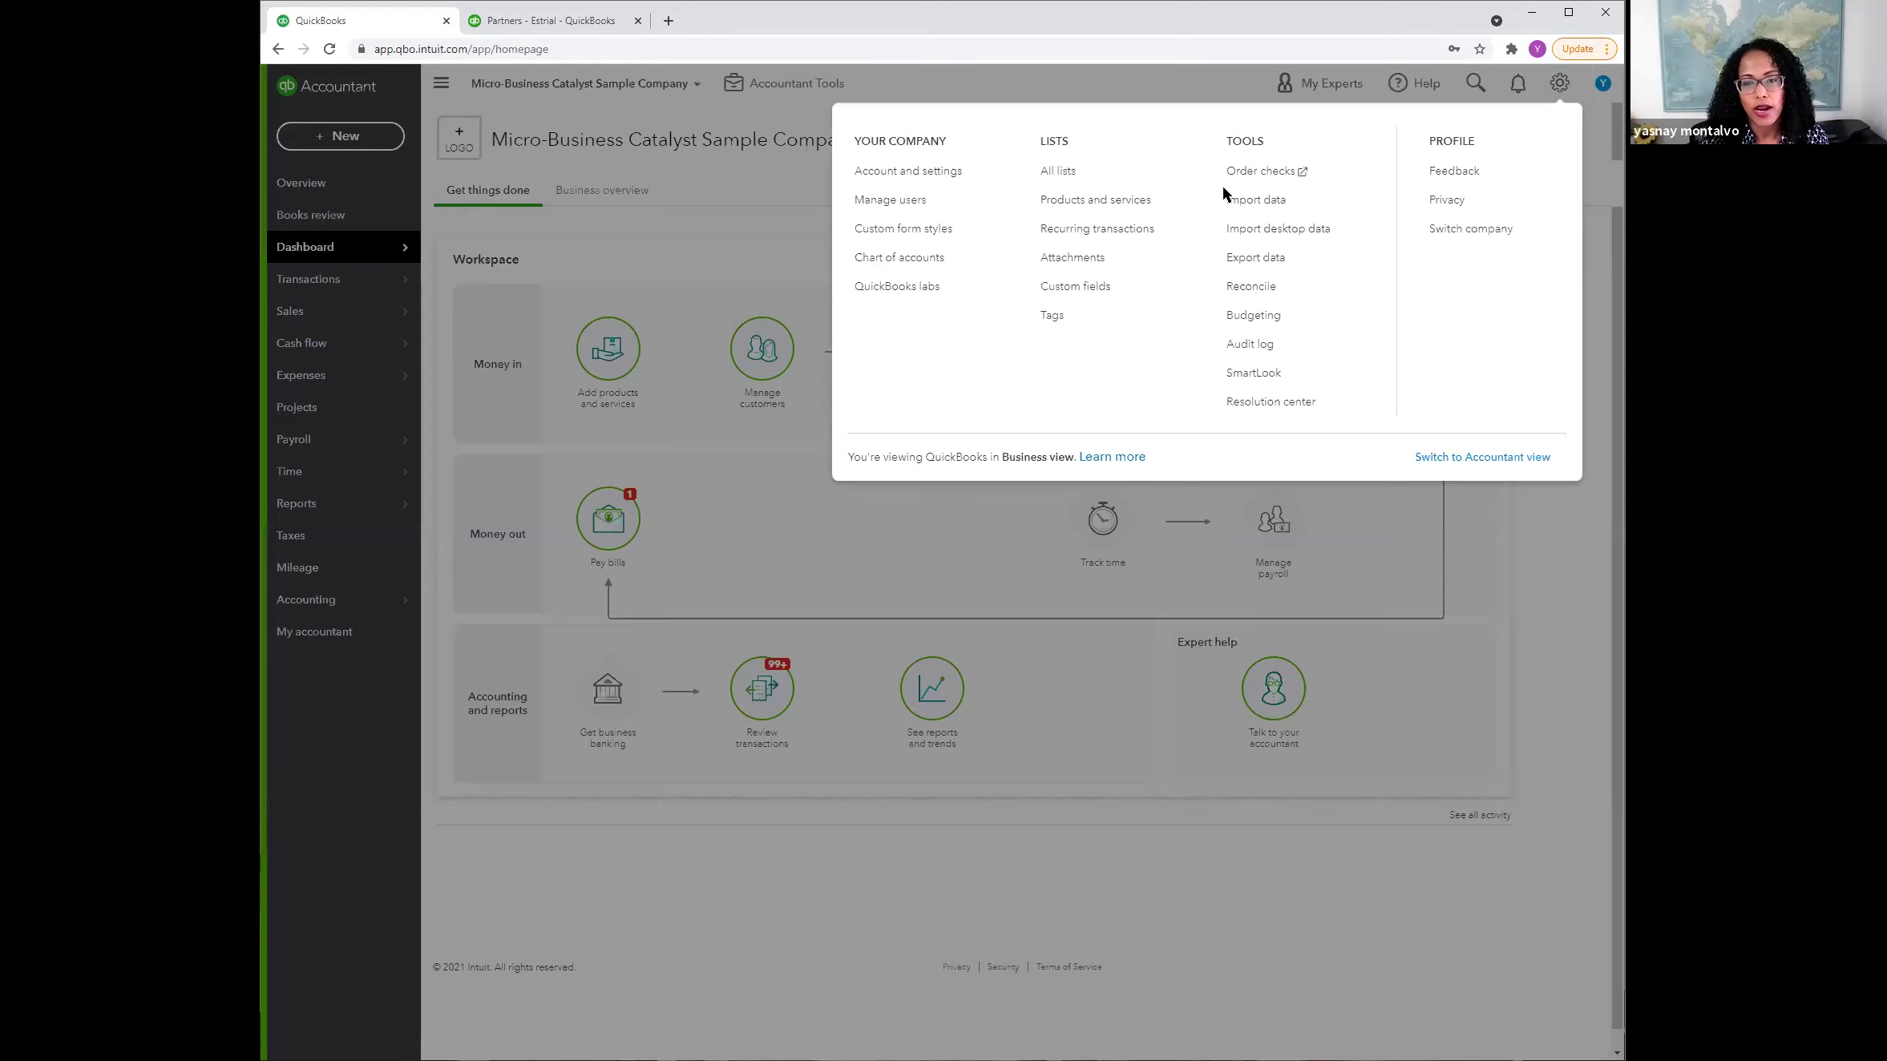
pyautogui.click(897, 210)
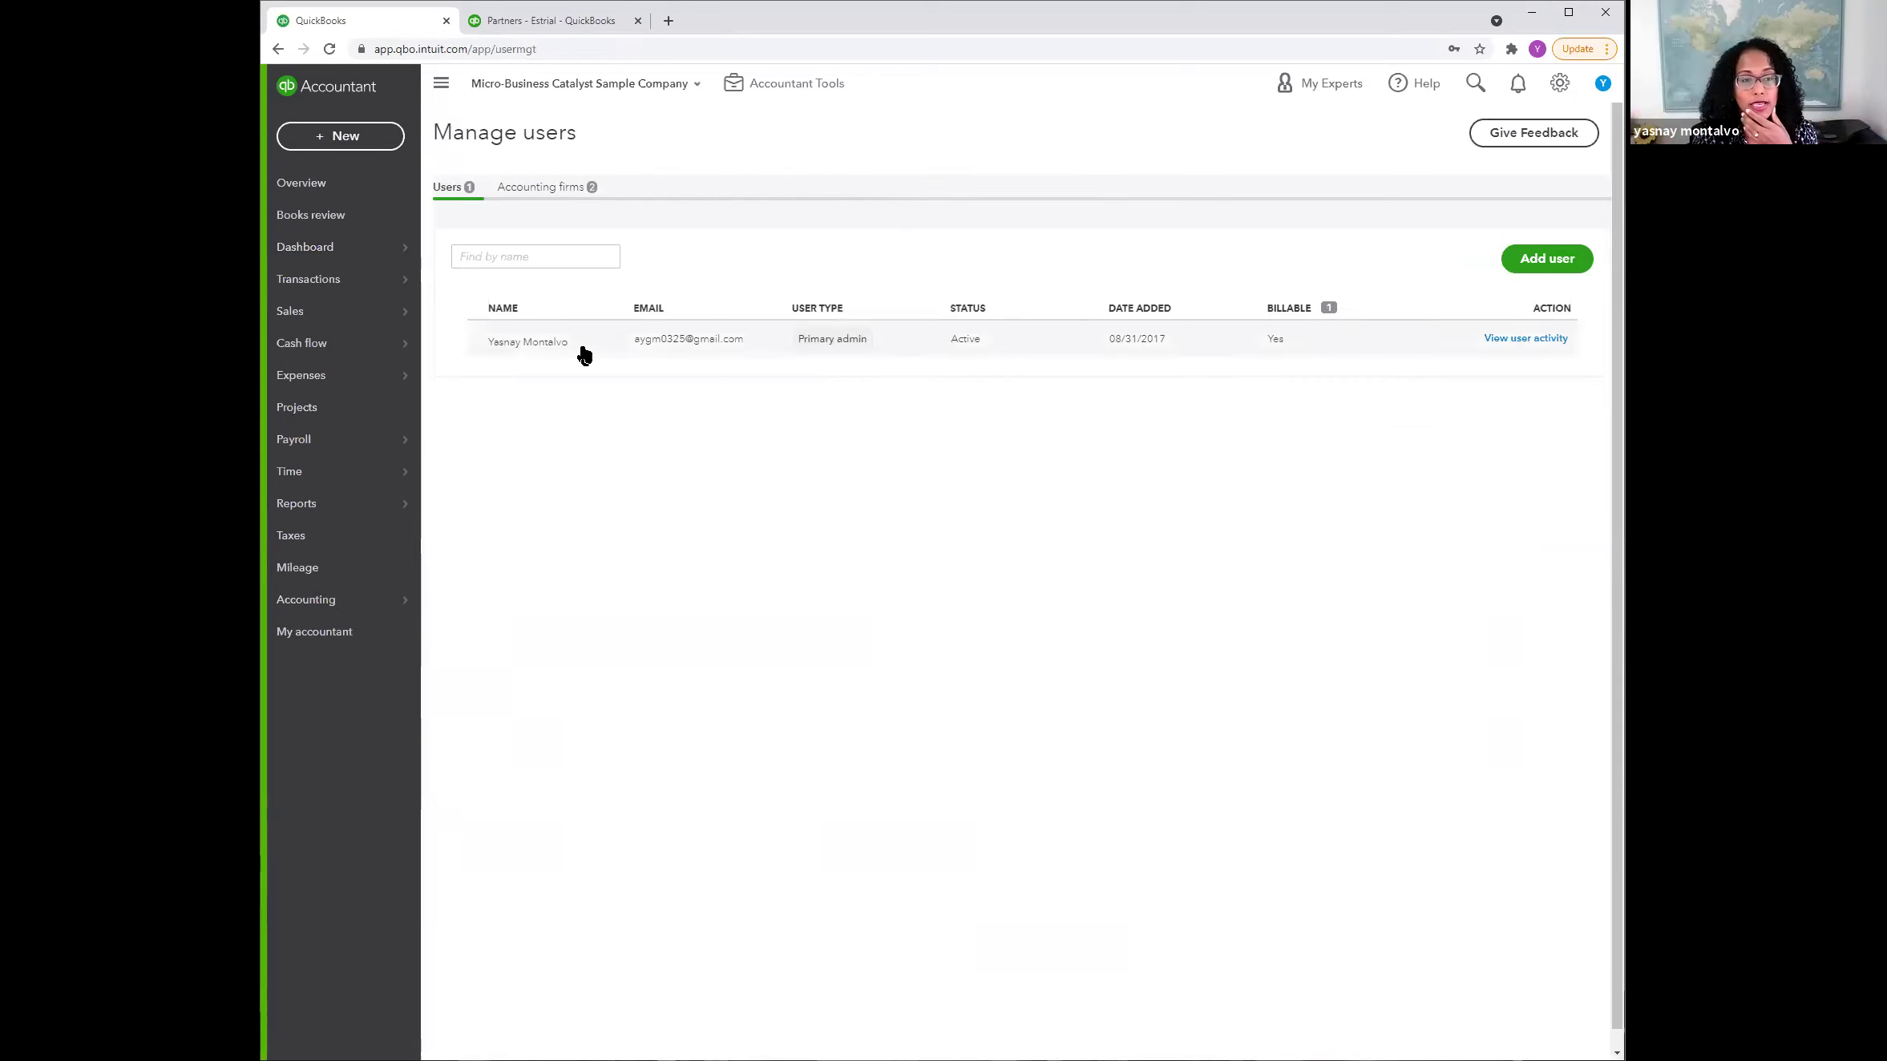
# Step: View the accounting firms that have access to the company, and open its chart of accounts
pyautogui.click(565, 190)
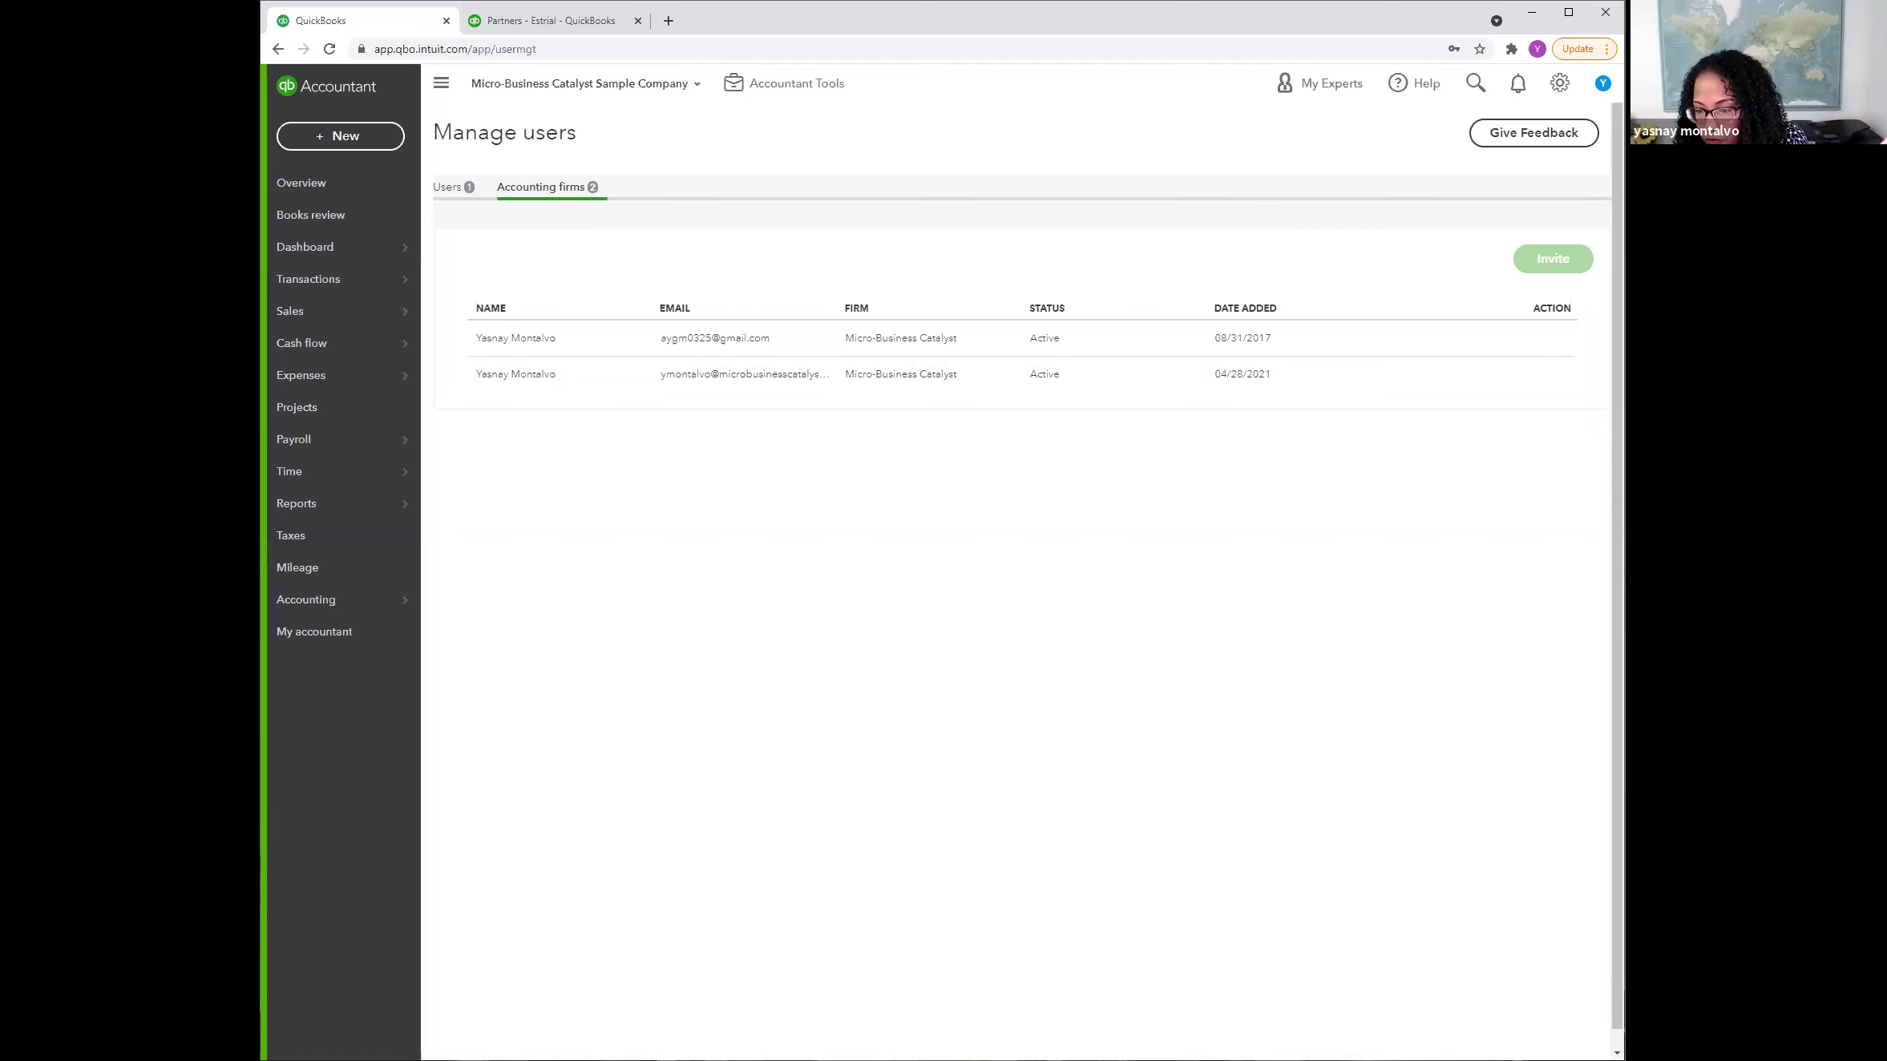
pyautogui.click(1552, 85)
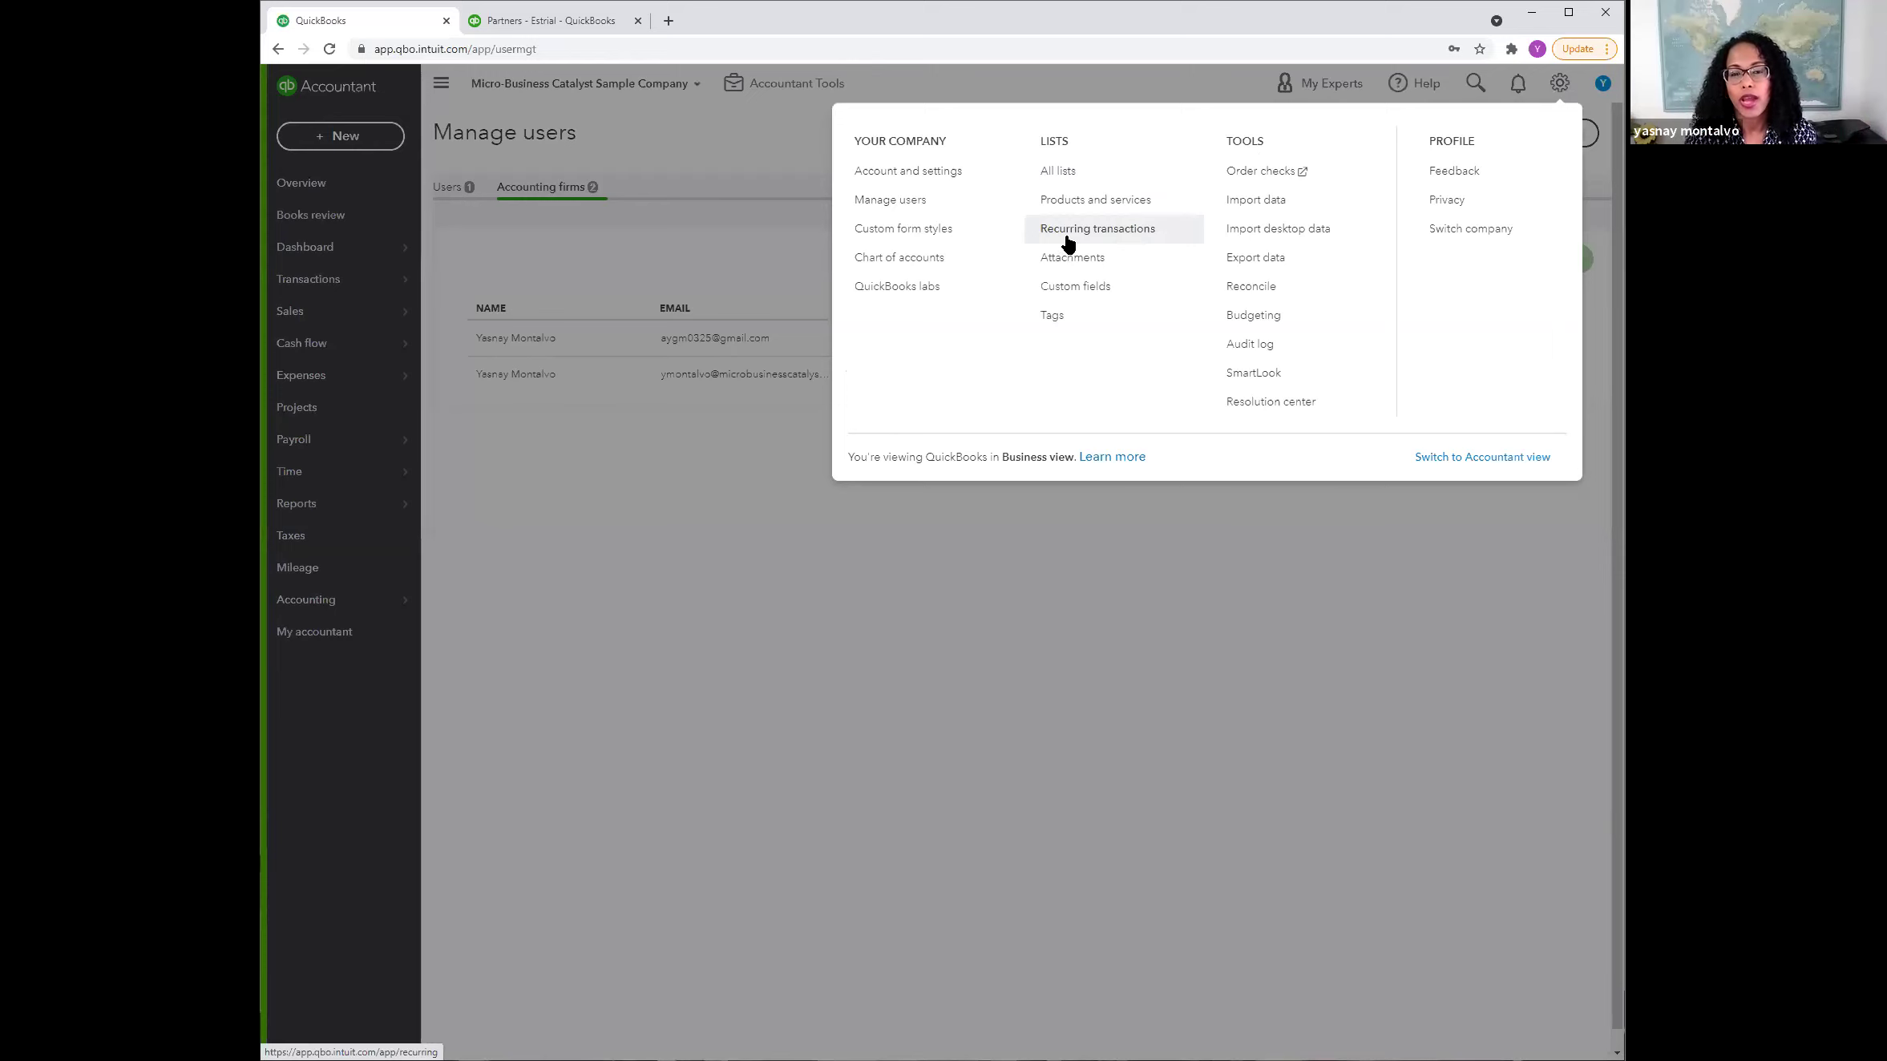
pyautogui.click(935, 257)
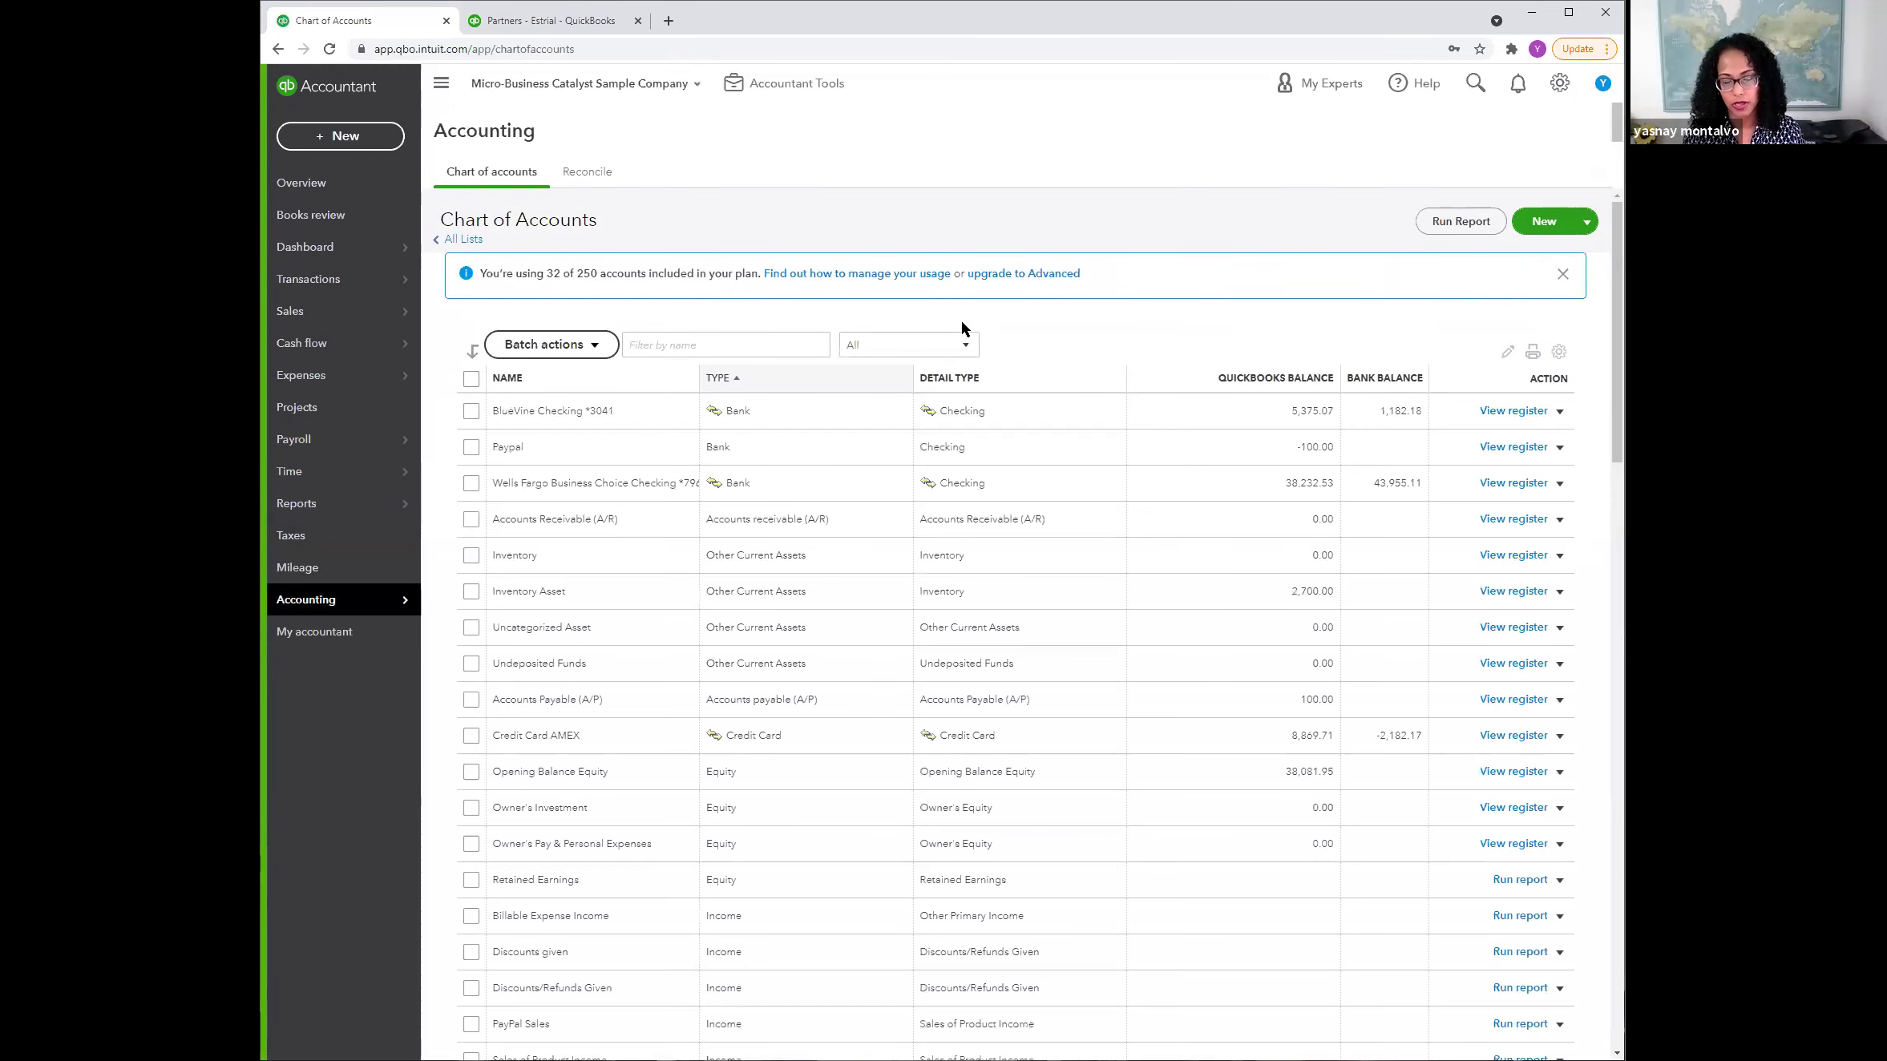
# Step: Examine the account names, types and detail types in the chart of accounts, from bank accounts to expenses
pyautogui.scroll(-1, 975, 351)
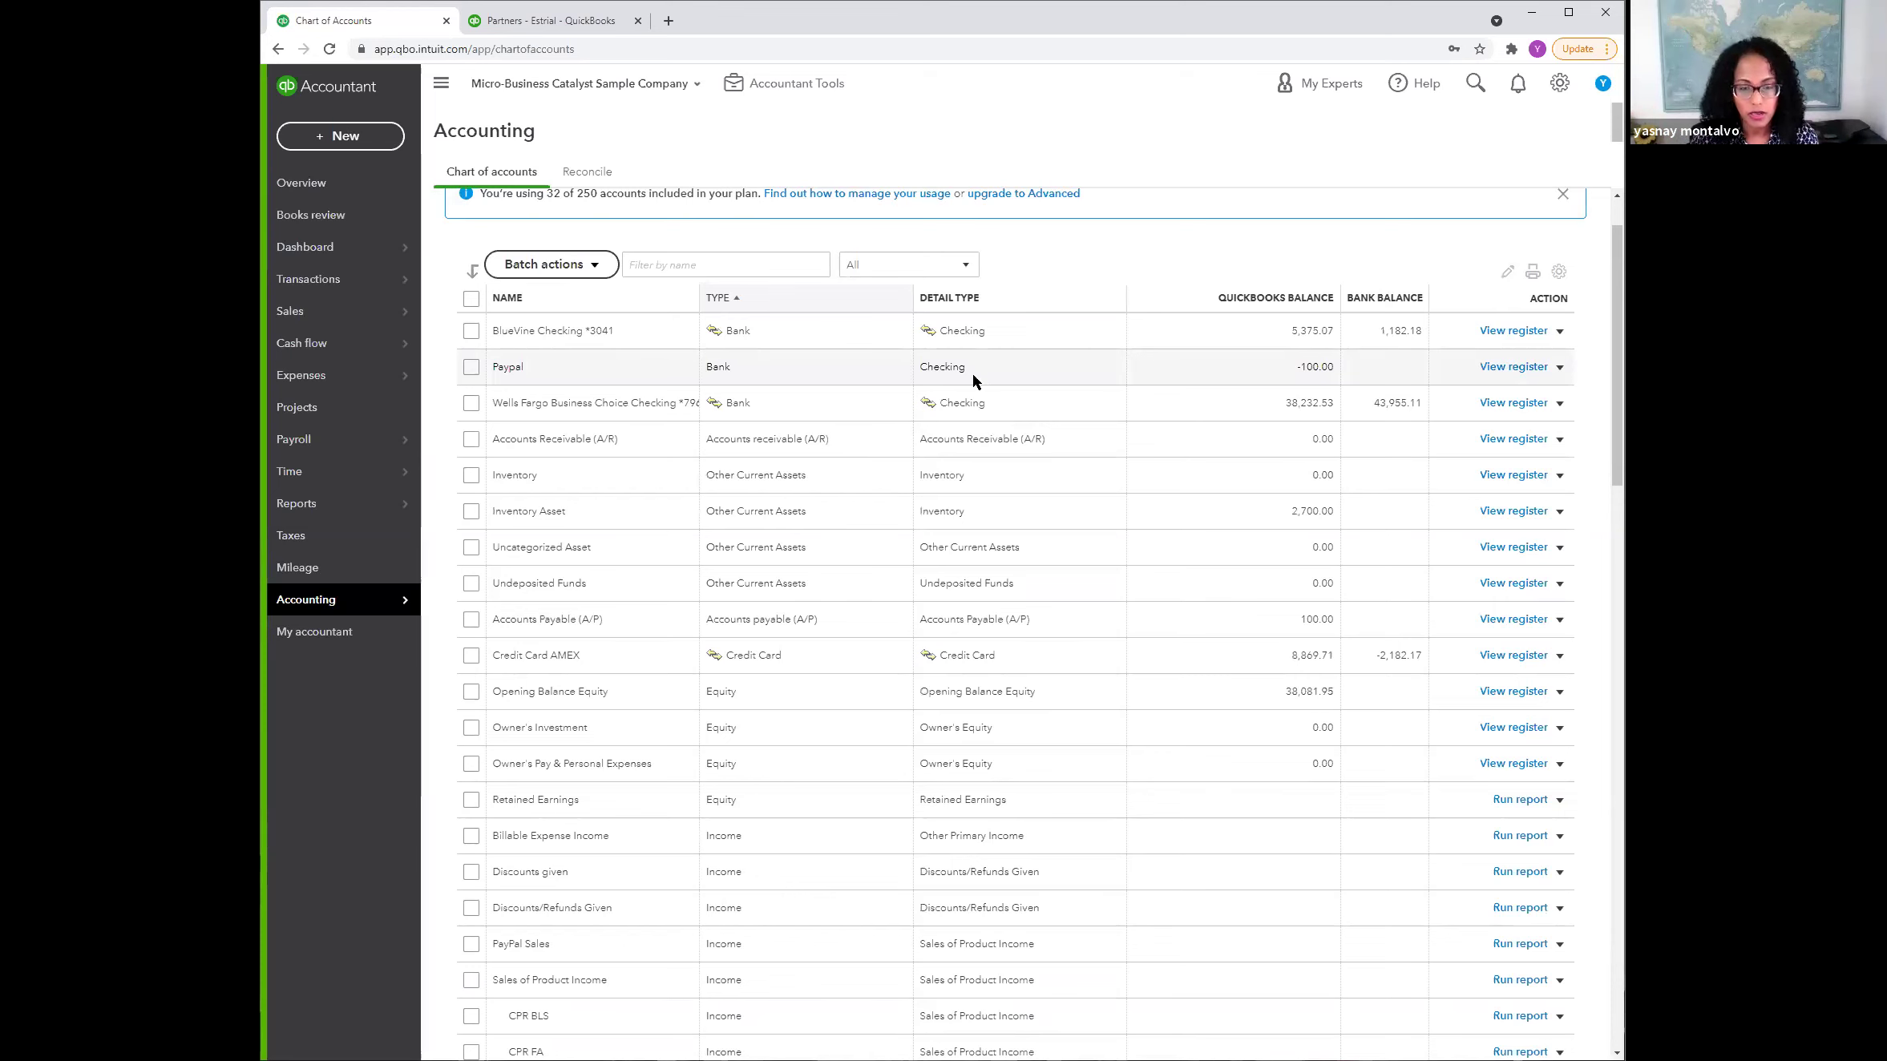
pyautogui.scroll(-2, 968, 537)
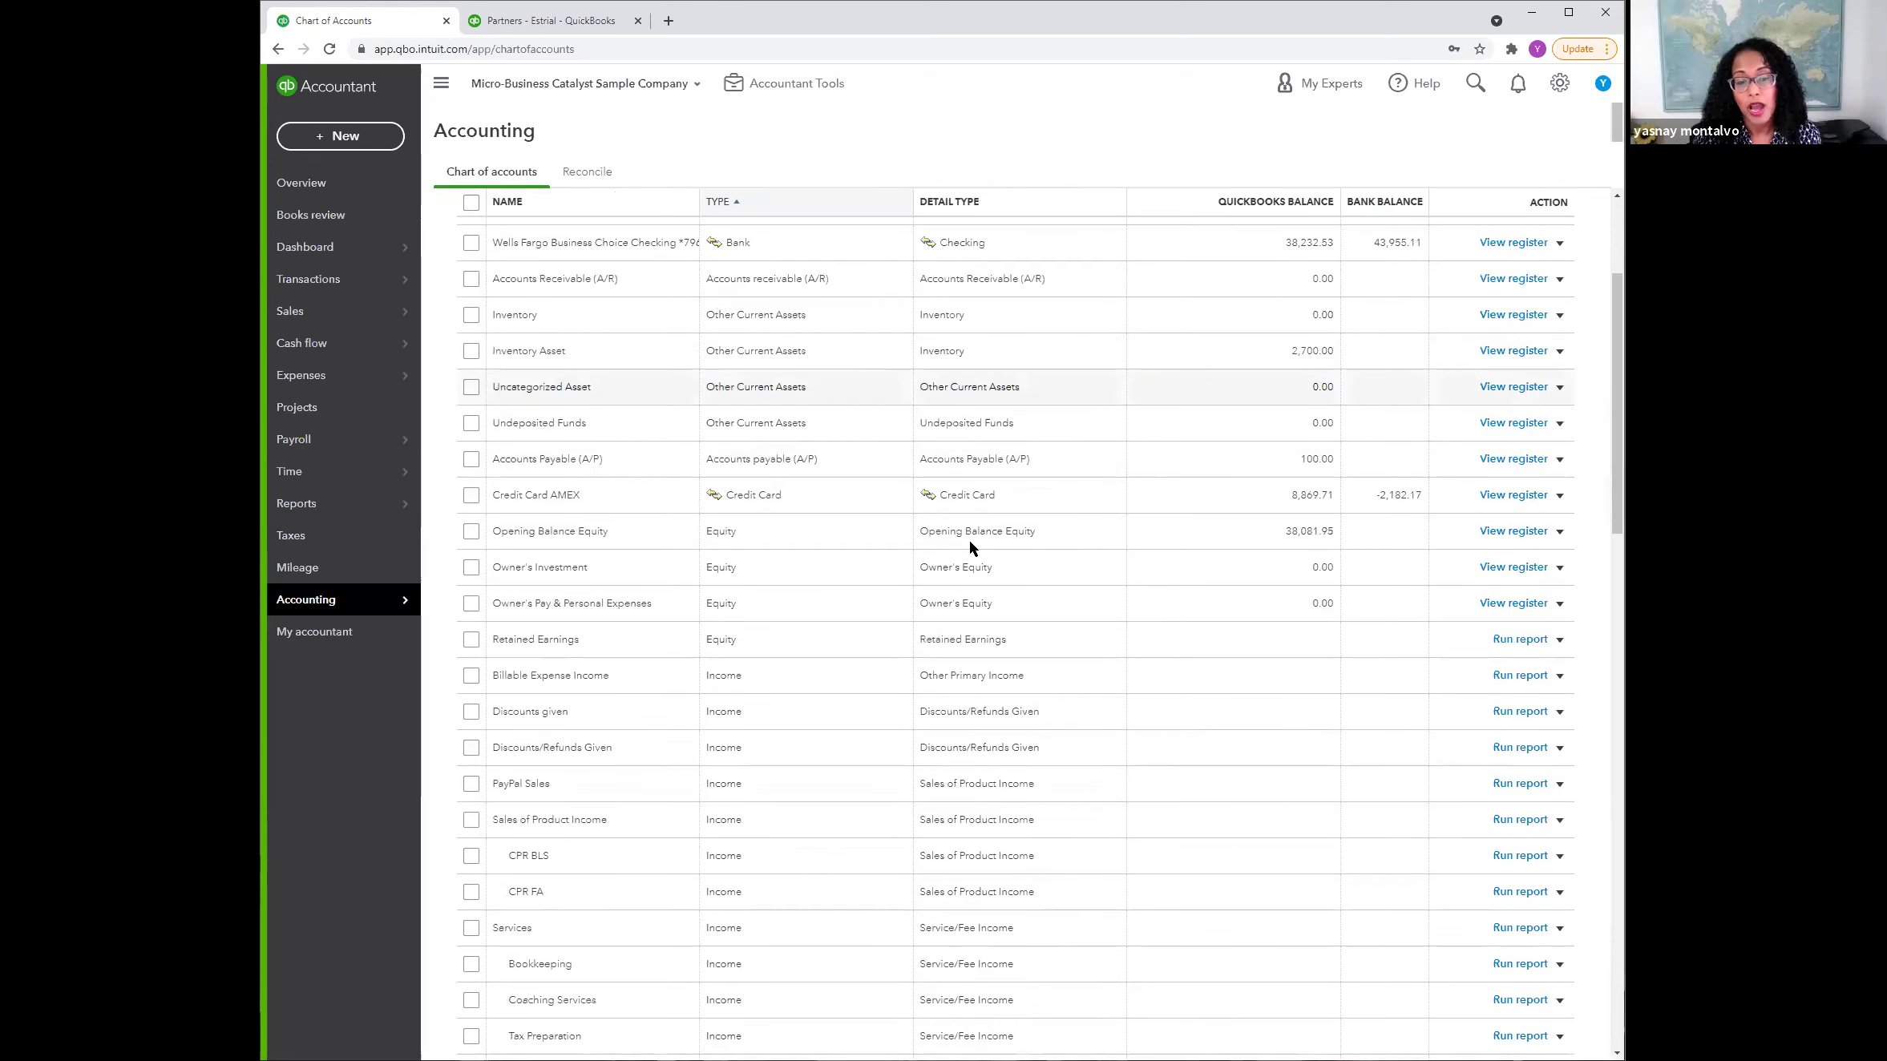
pyautogui.scroll(-2, 777, 566)
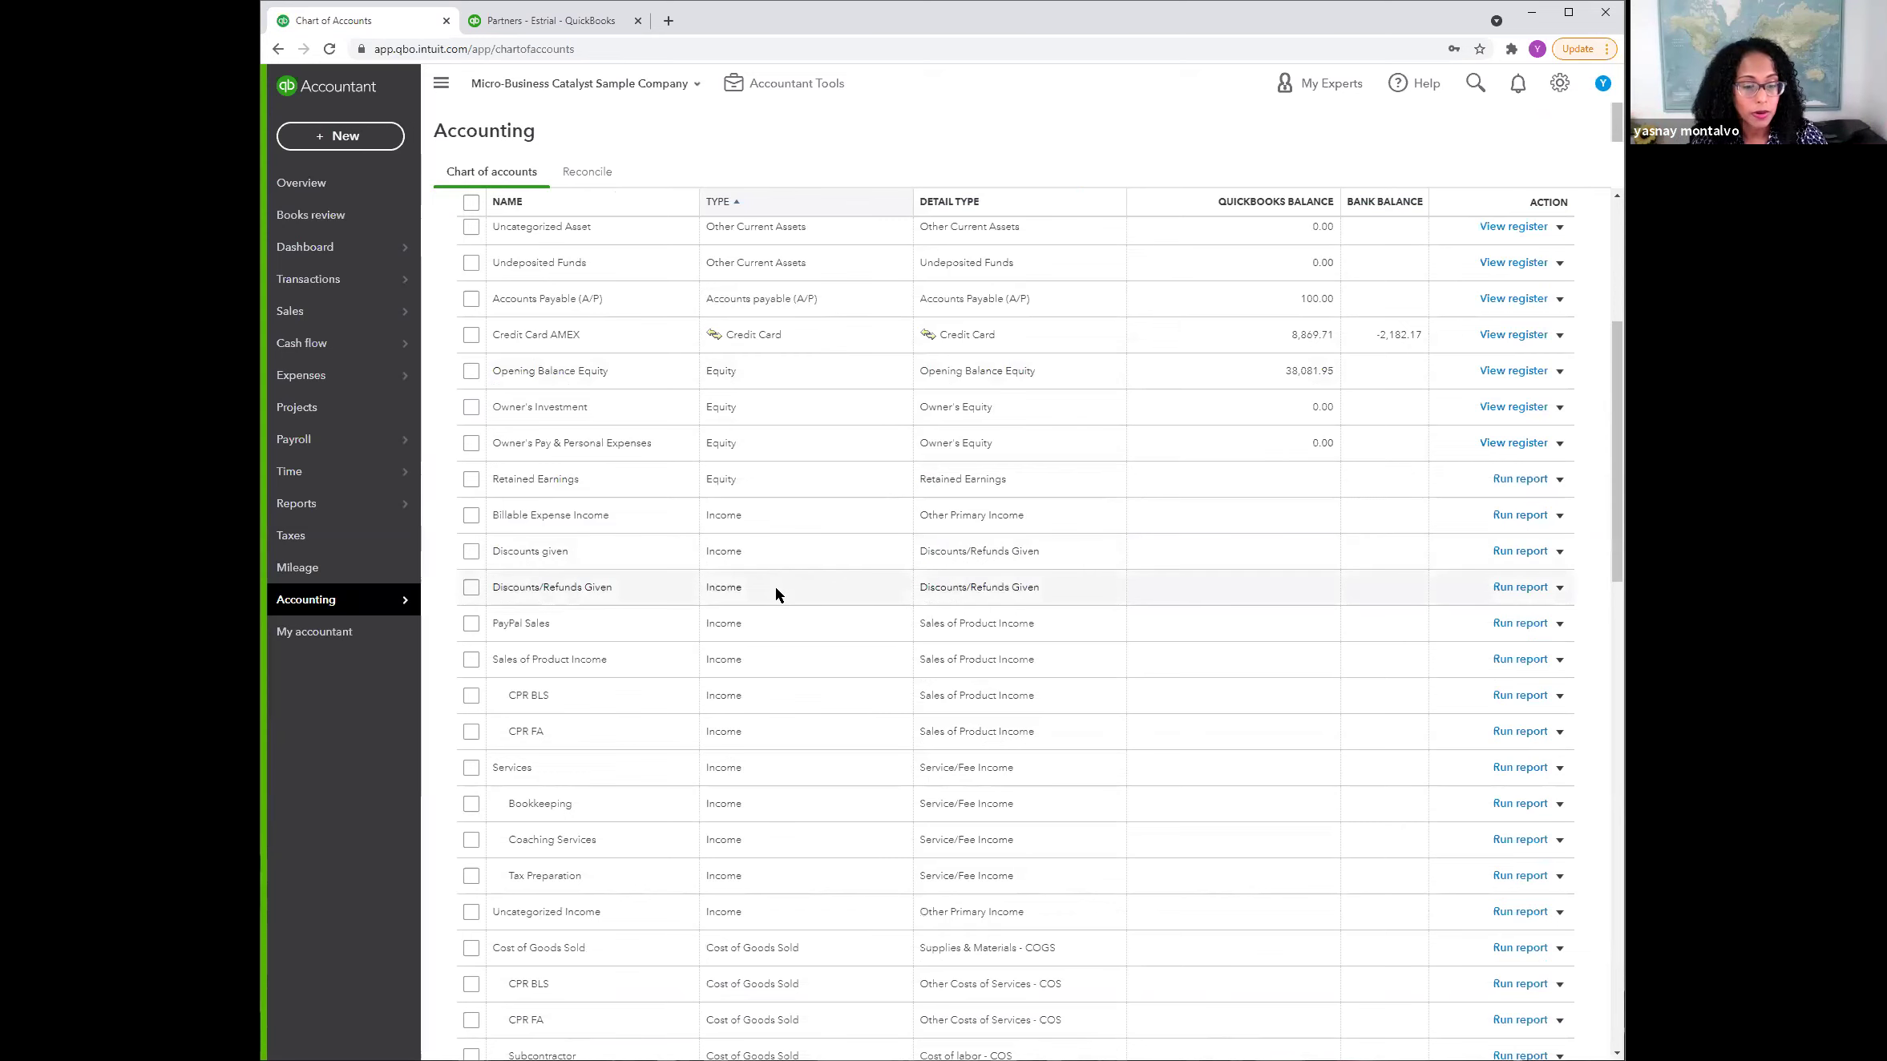
pyautogui.scroll(-6, 775, 587)
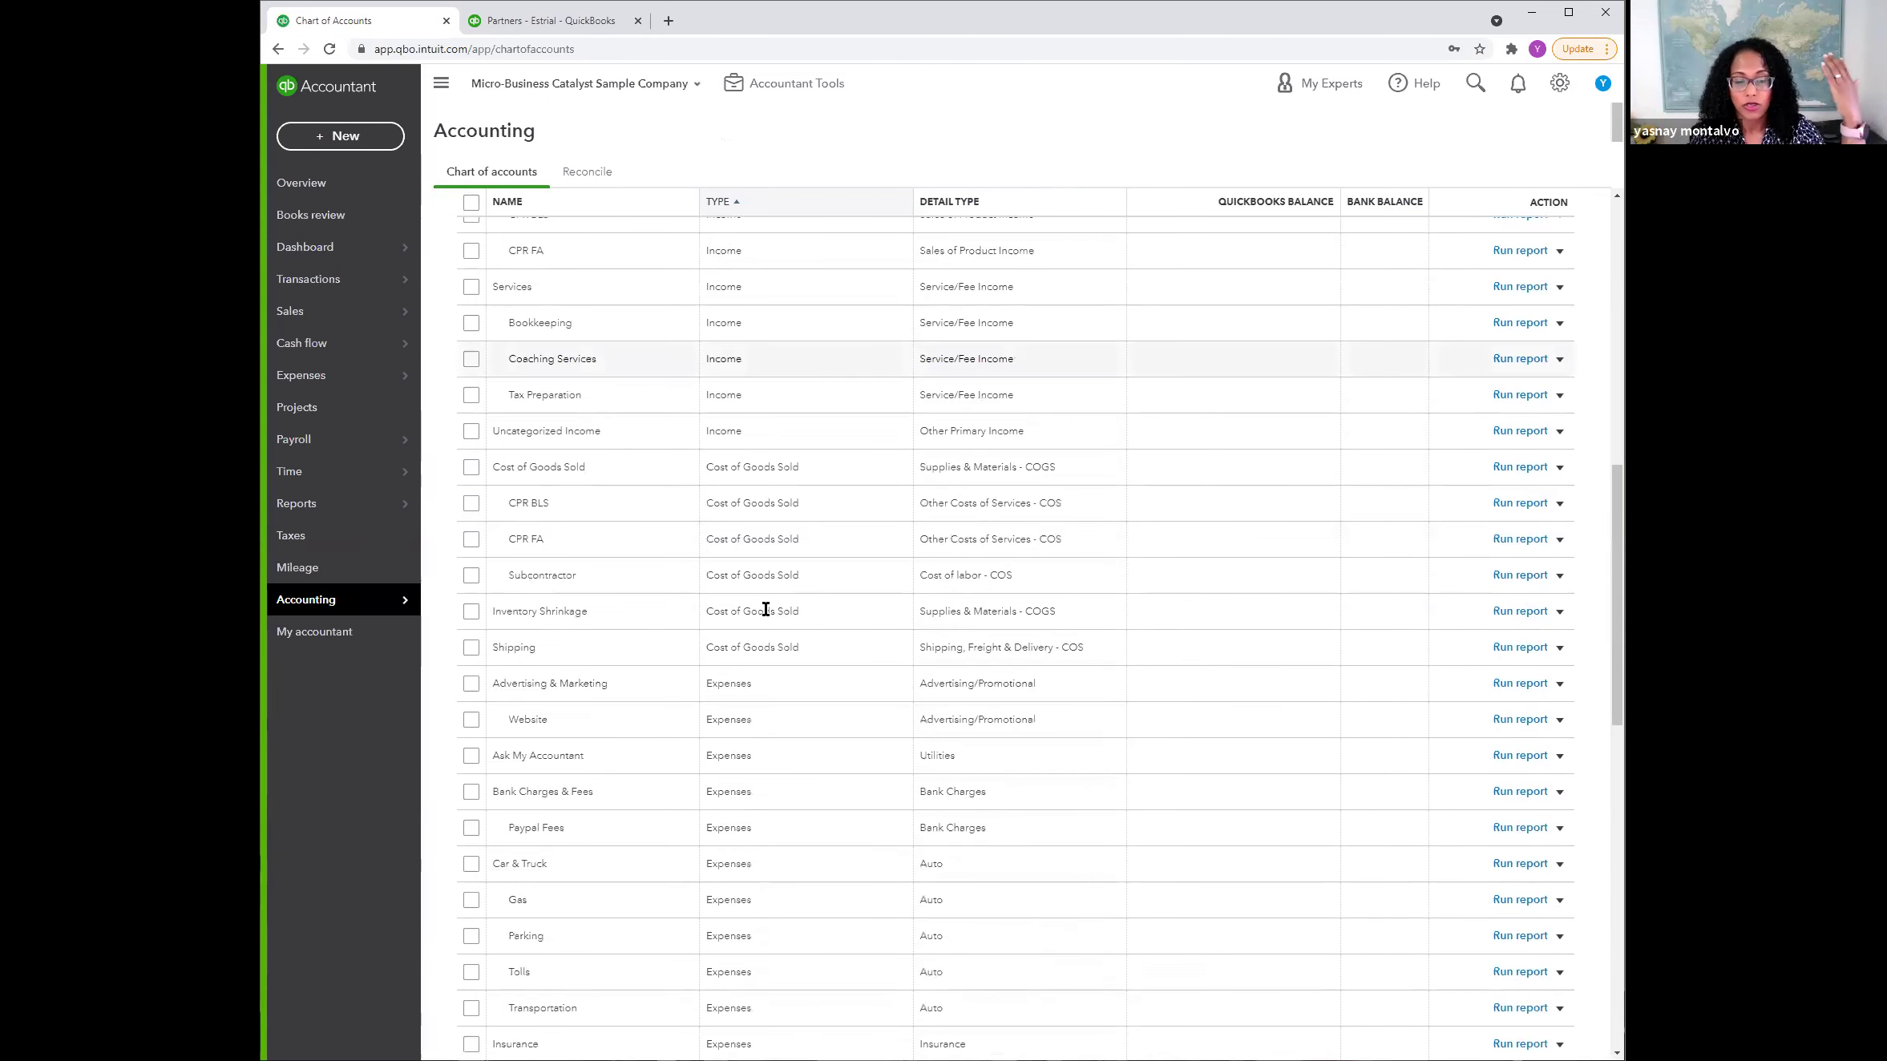
pyautogui.scroll(7, 760, 611)
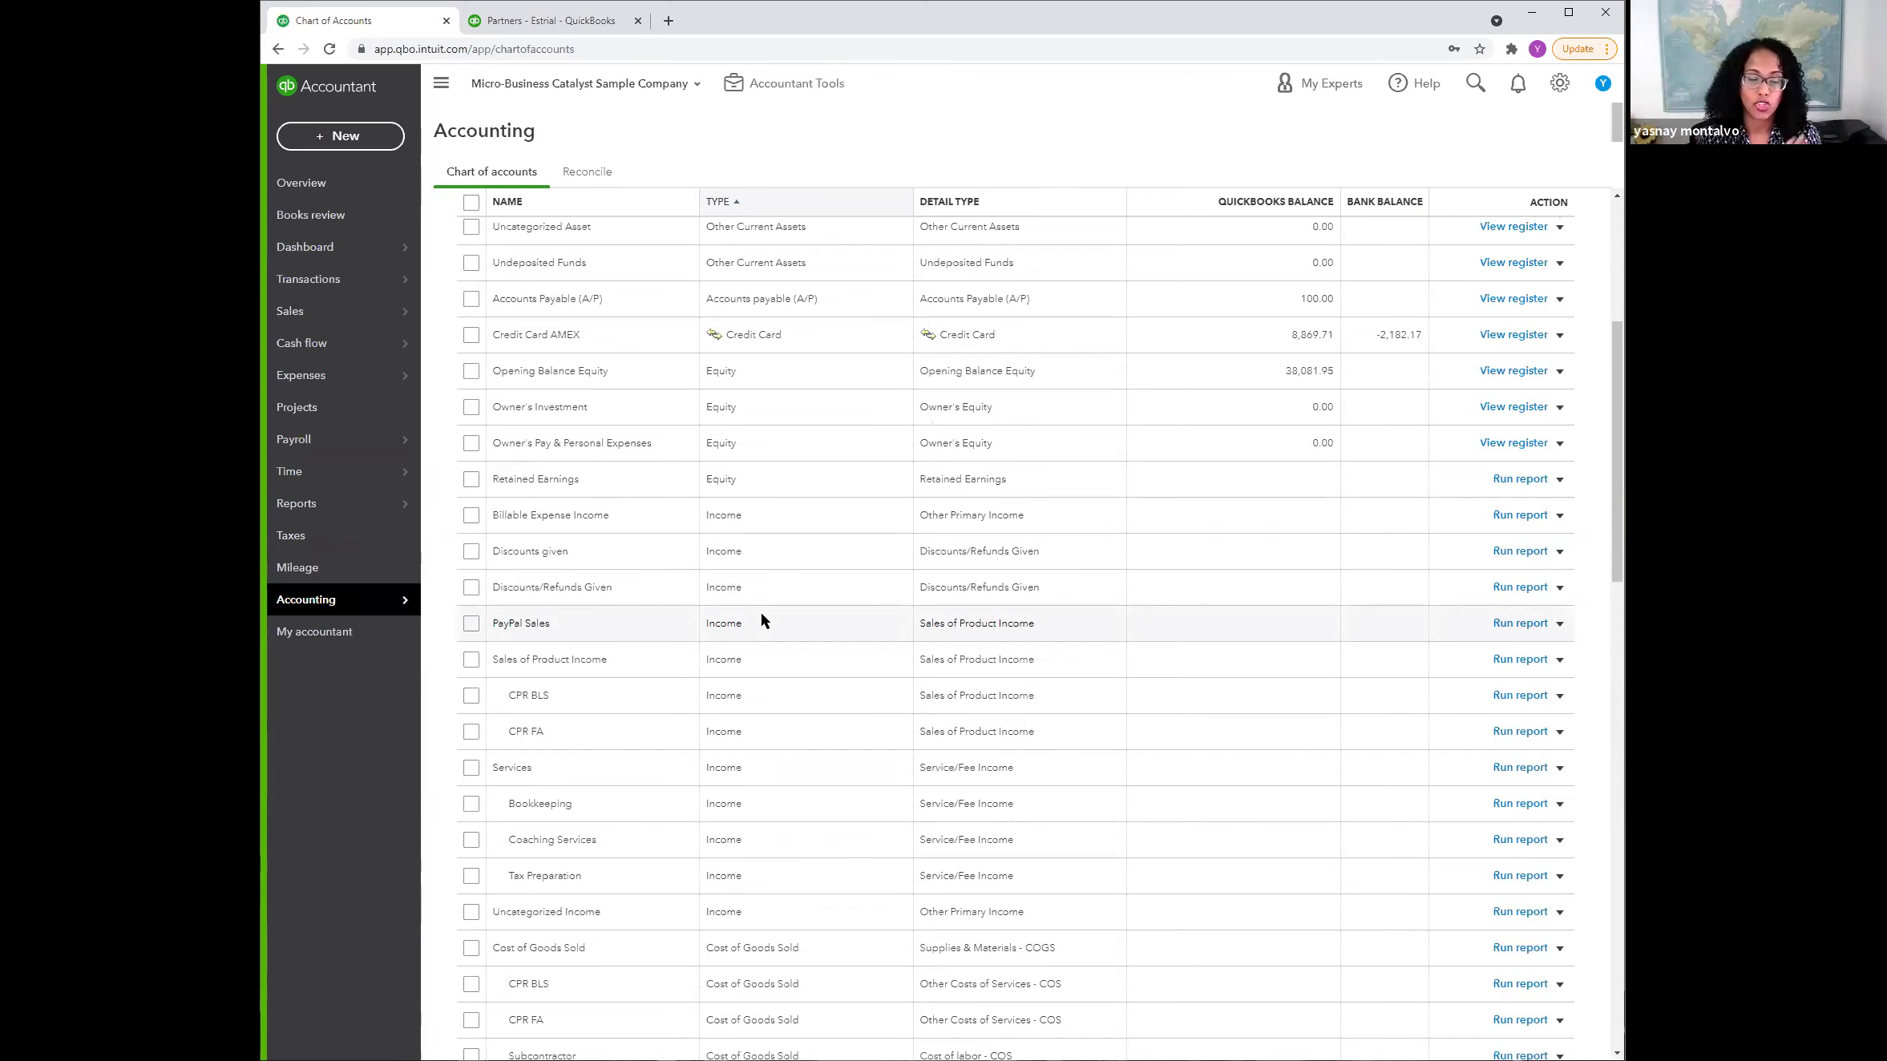
pyautogui.scroll(-2, 768, 625)
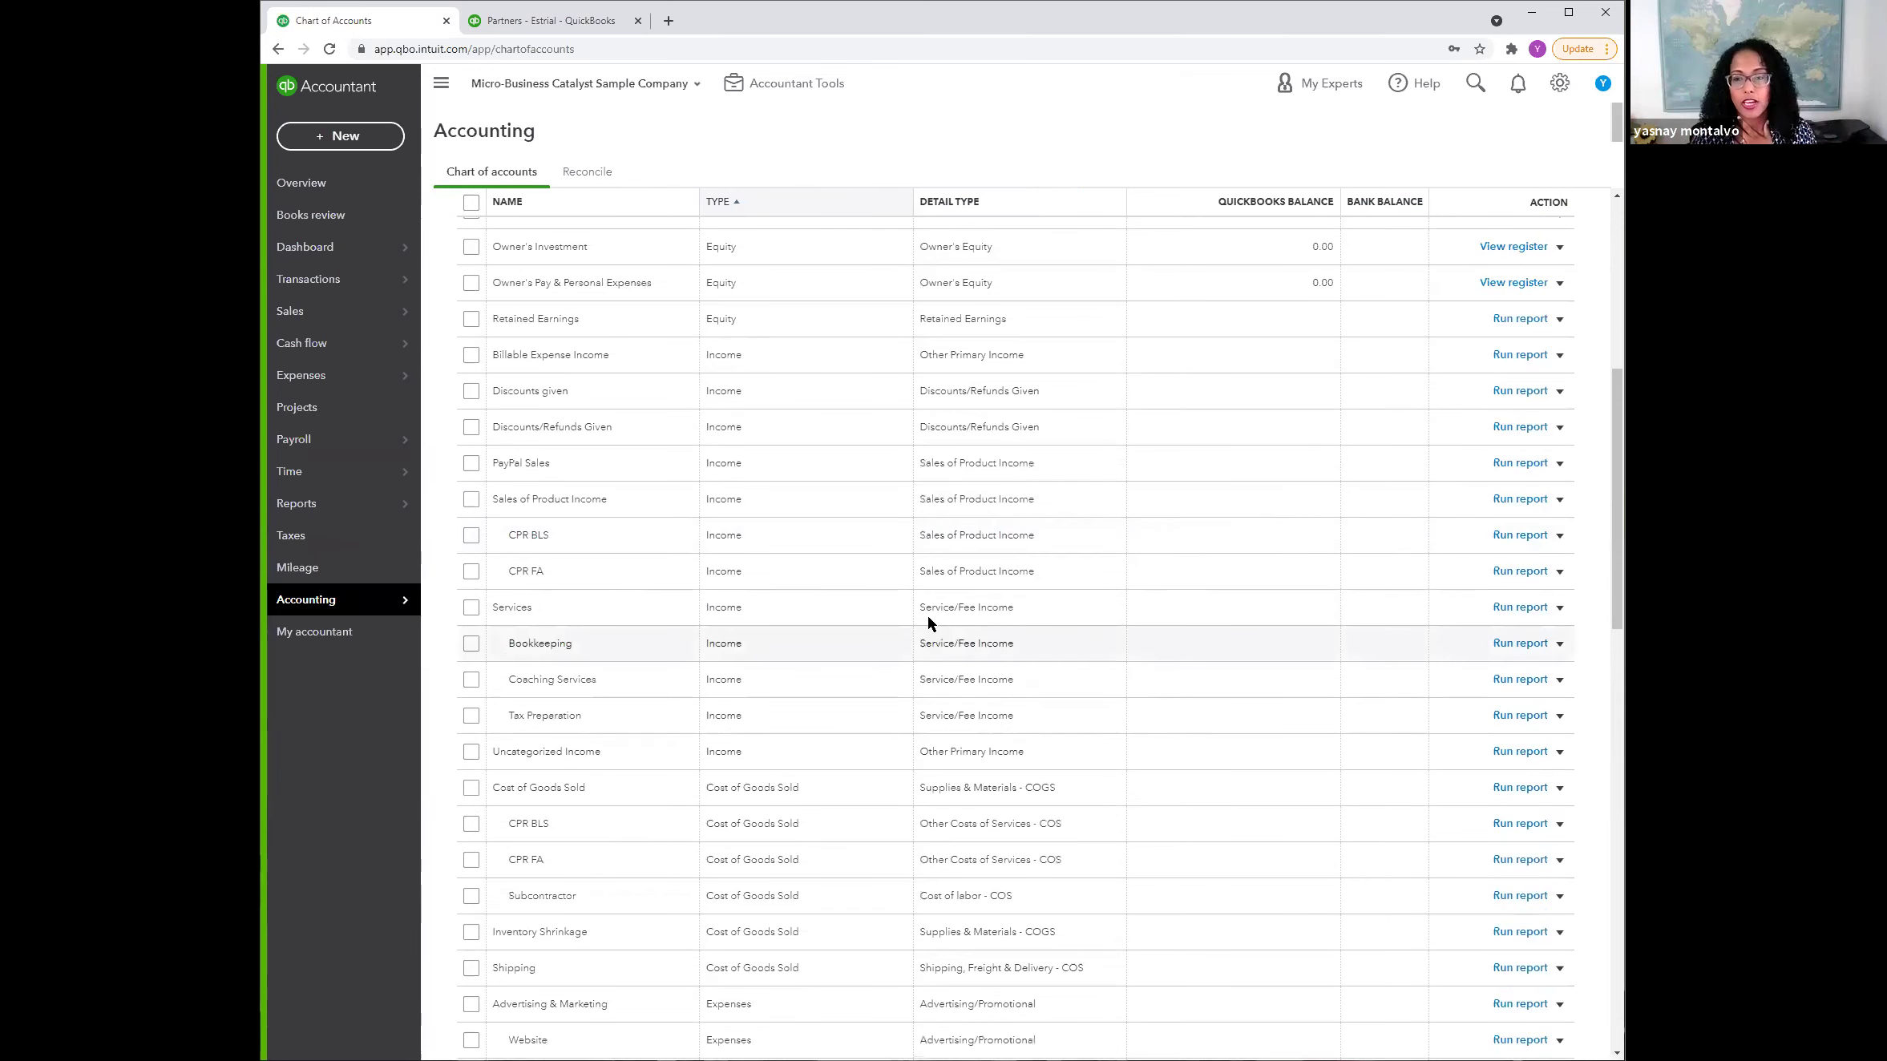
pyautogui.scroll(7, 927, 615)
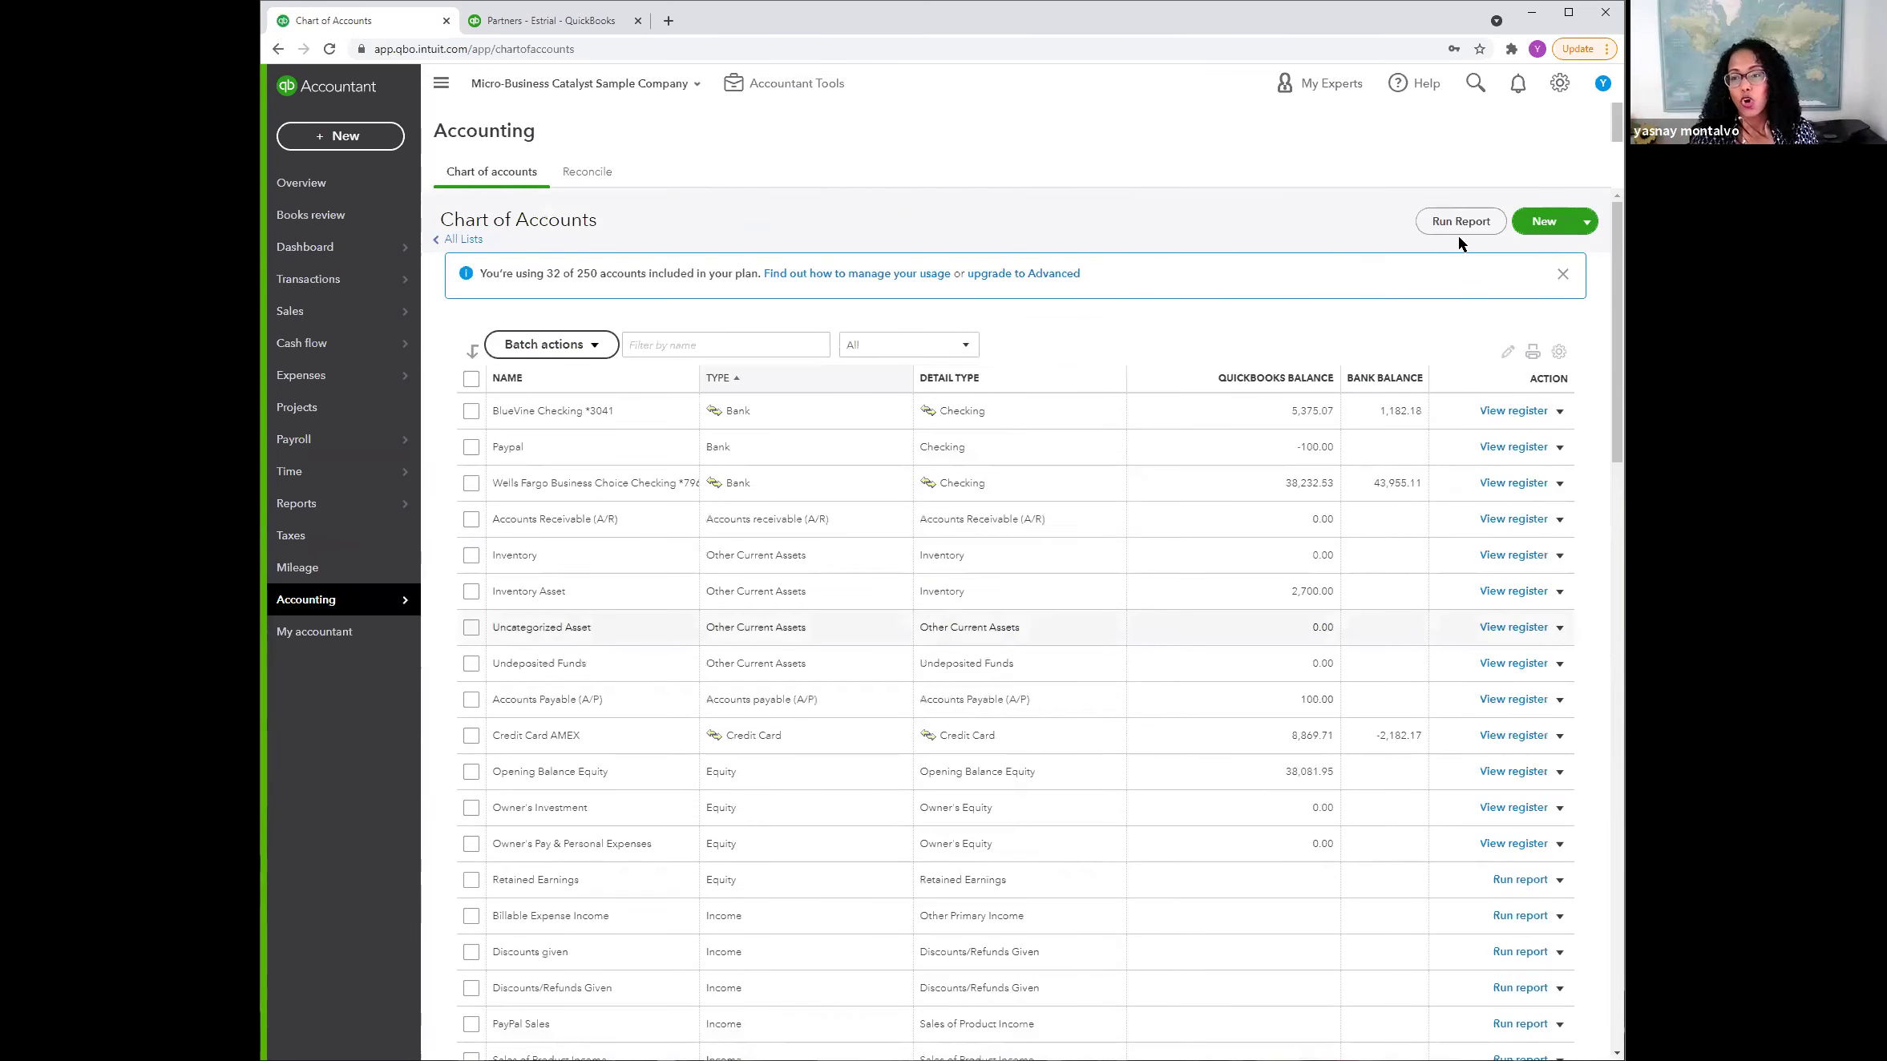
# Step: Start a new account in the chart of accounts with the account type Expenses
pyautogui.click(1536, 228)
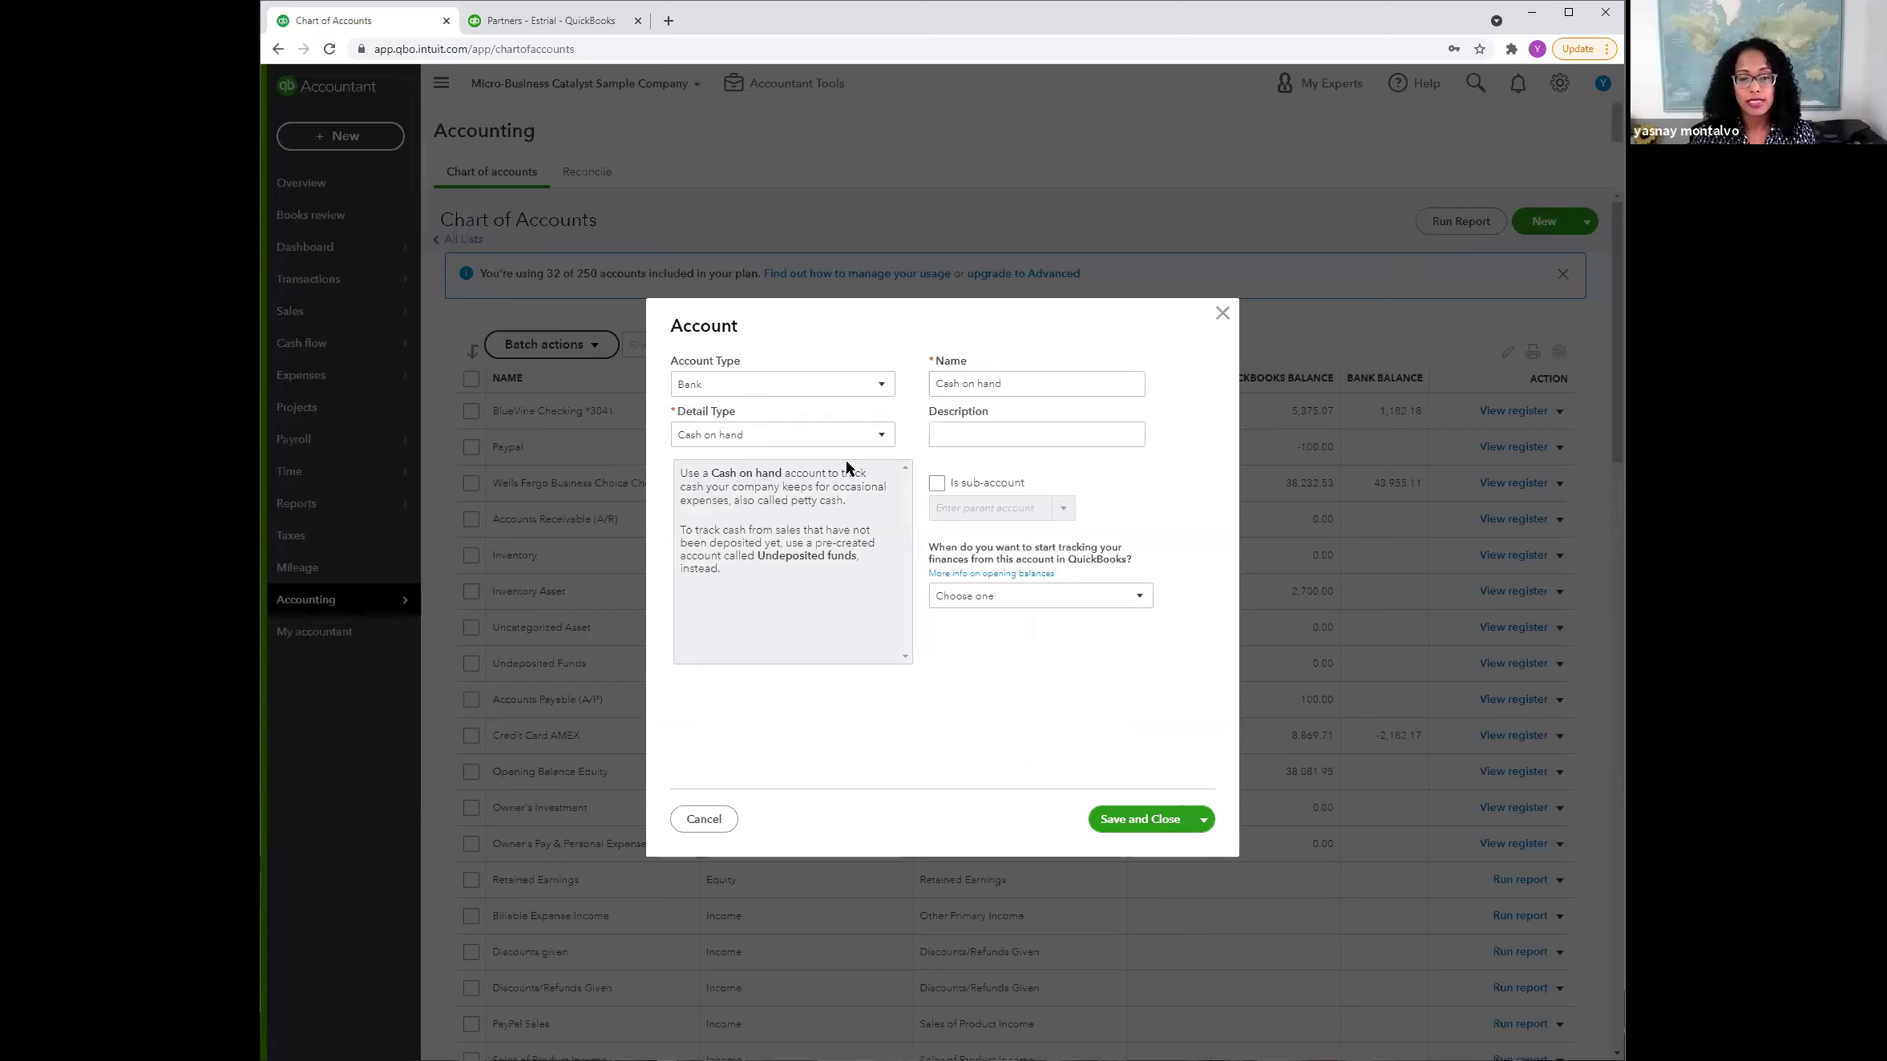
pyautogui.click(829, 390)
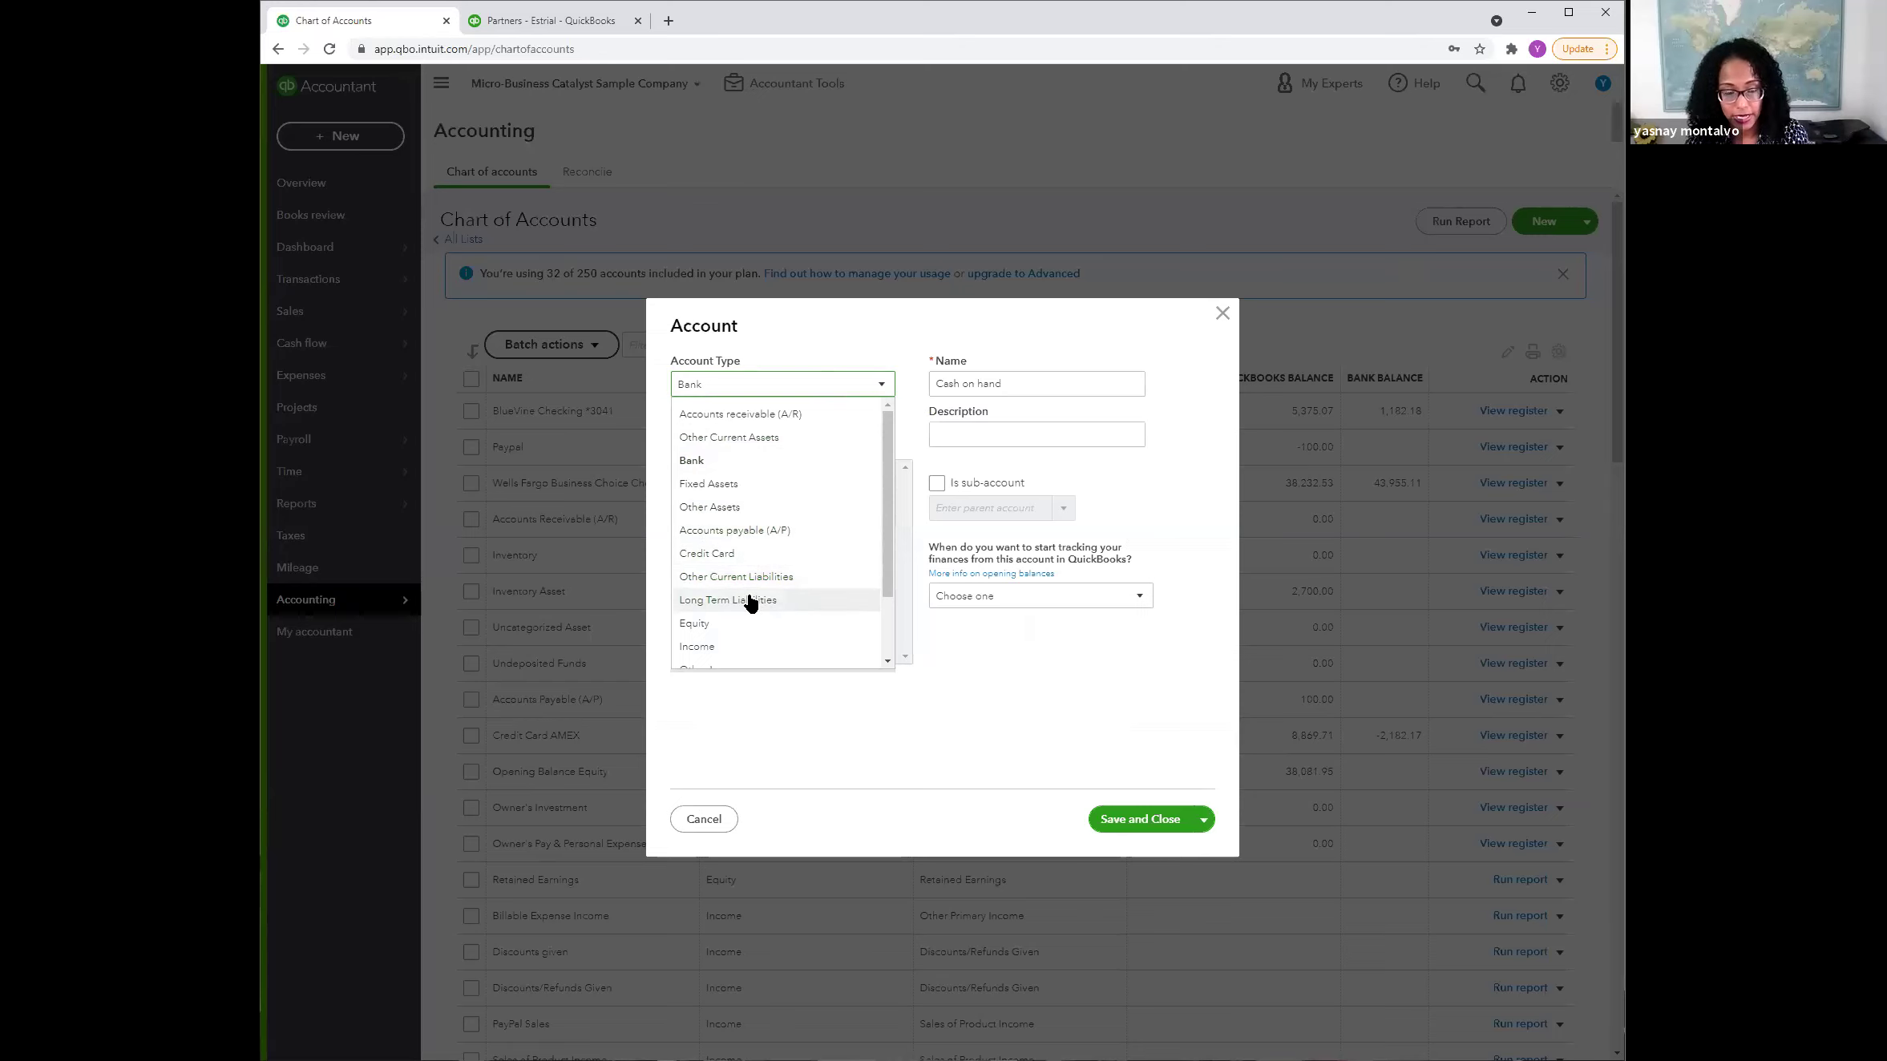
pyautogui.scroll(-1, 743, 603)
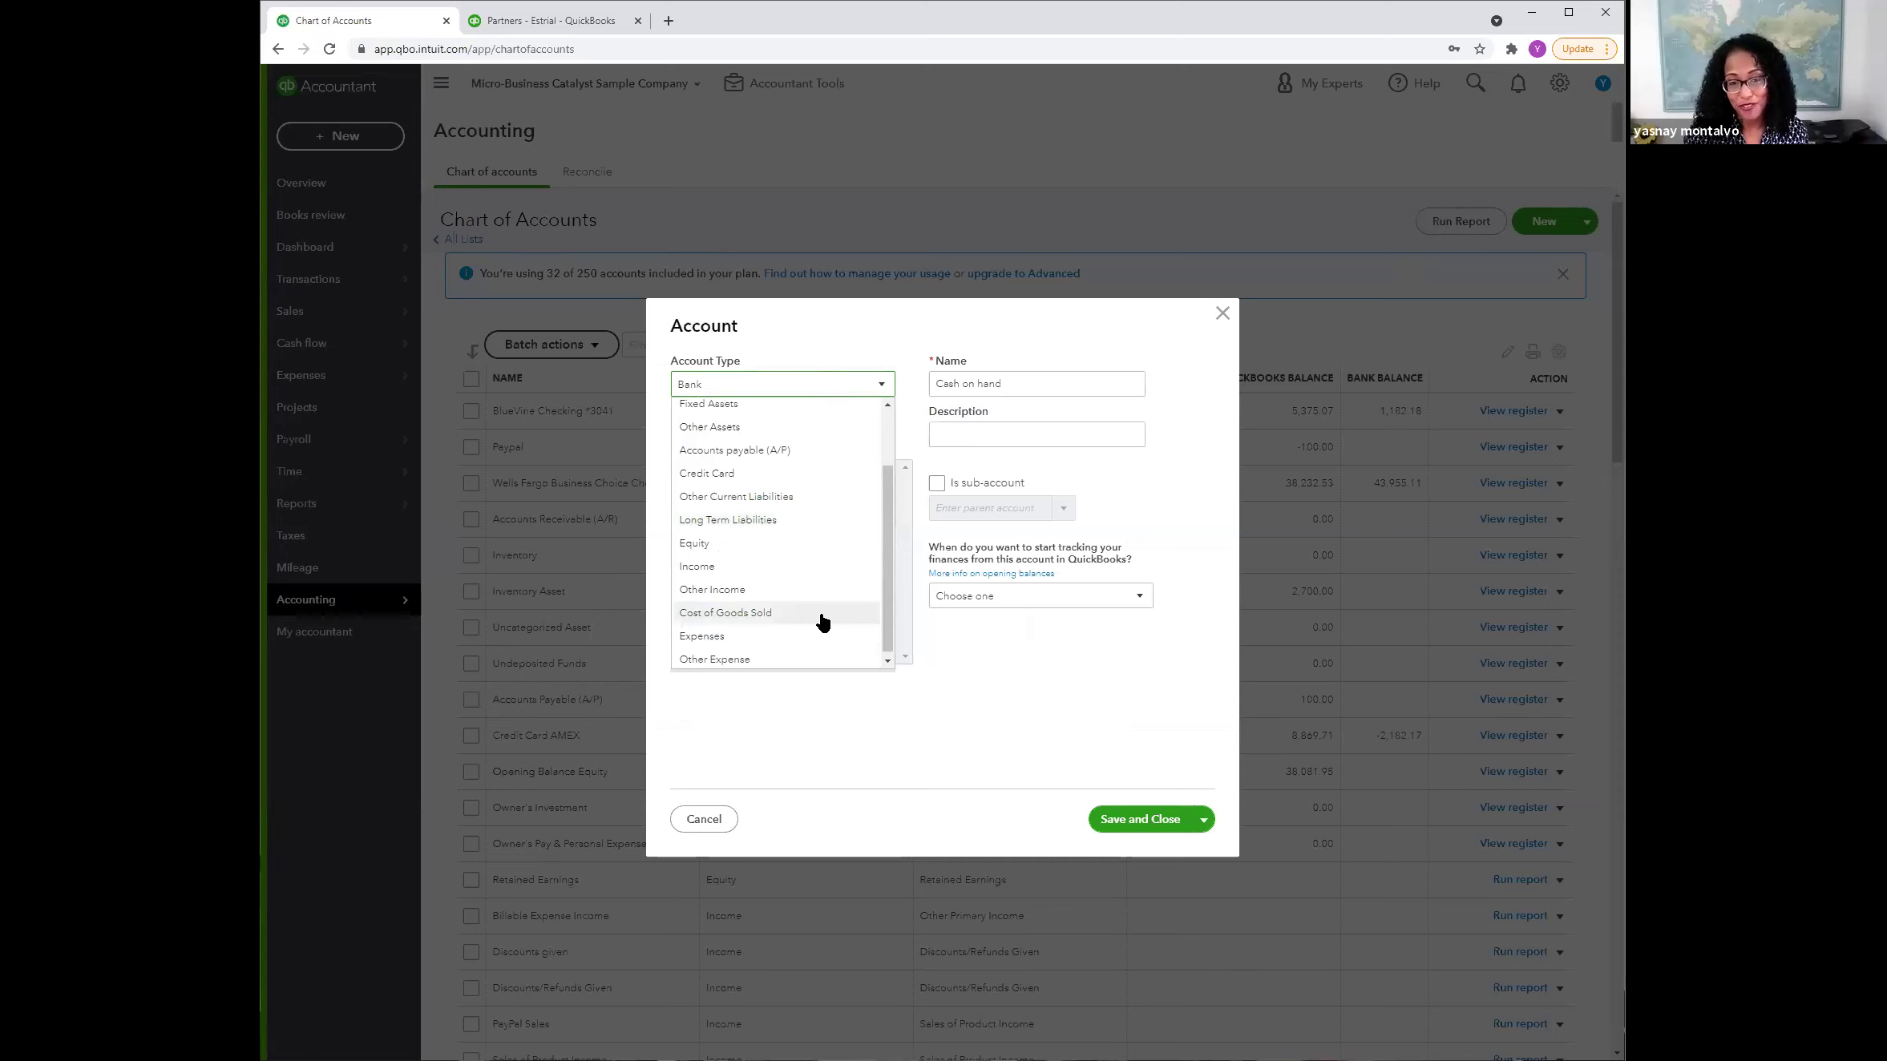
pyautogui.click(706, 635)
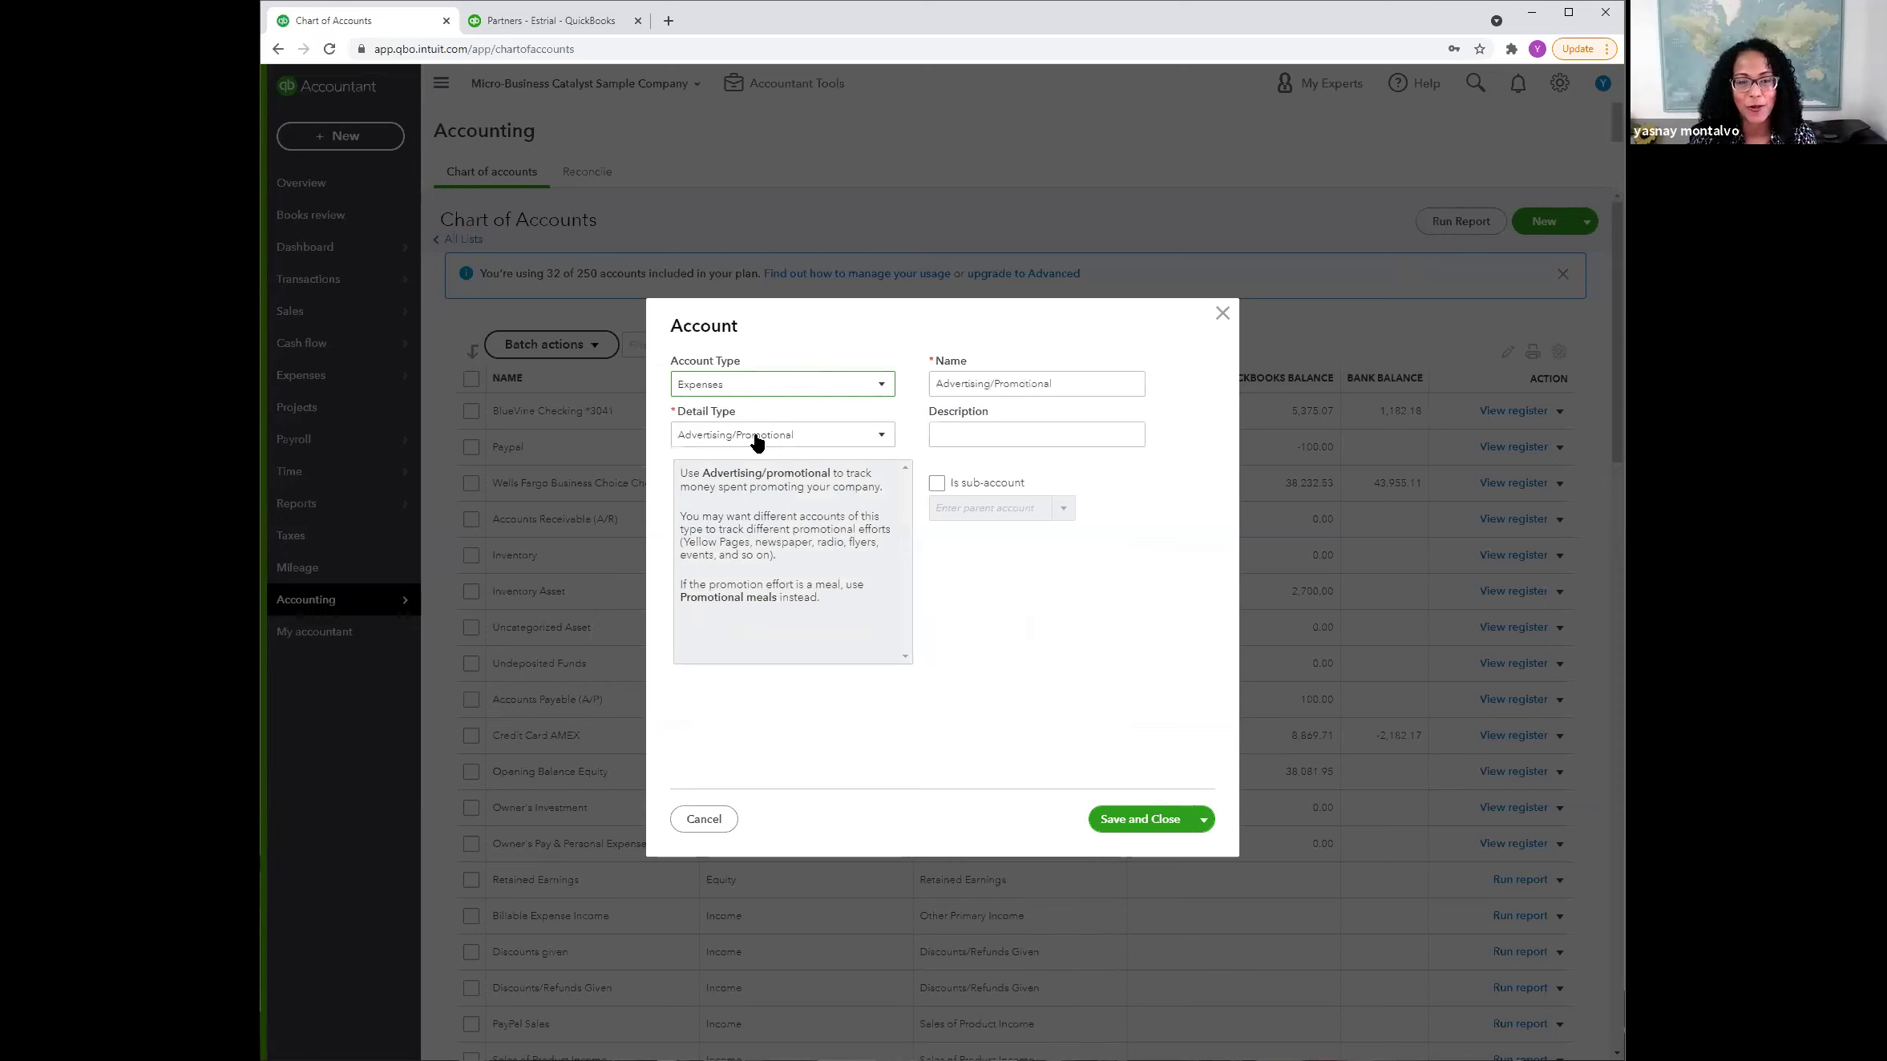
# Step: Review the available expense detail types and set the new account's detail type to Auto
pyautogui.click(756, 440)
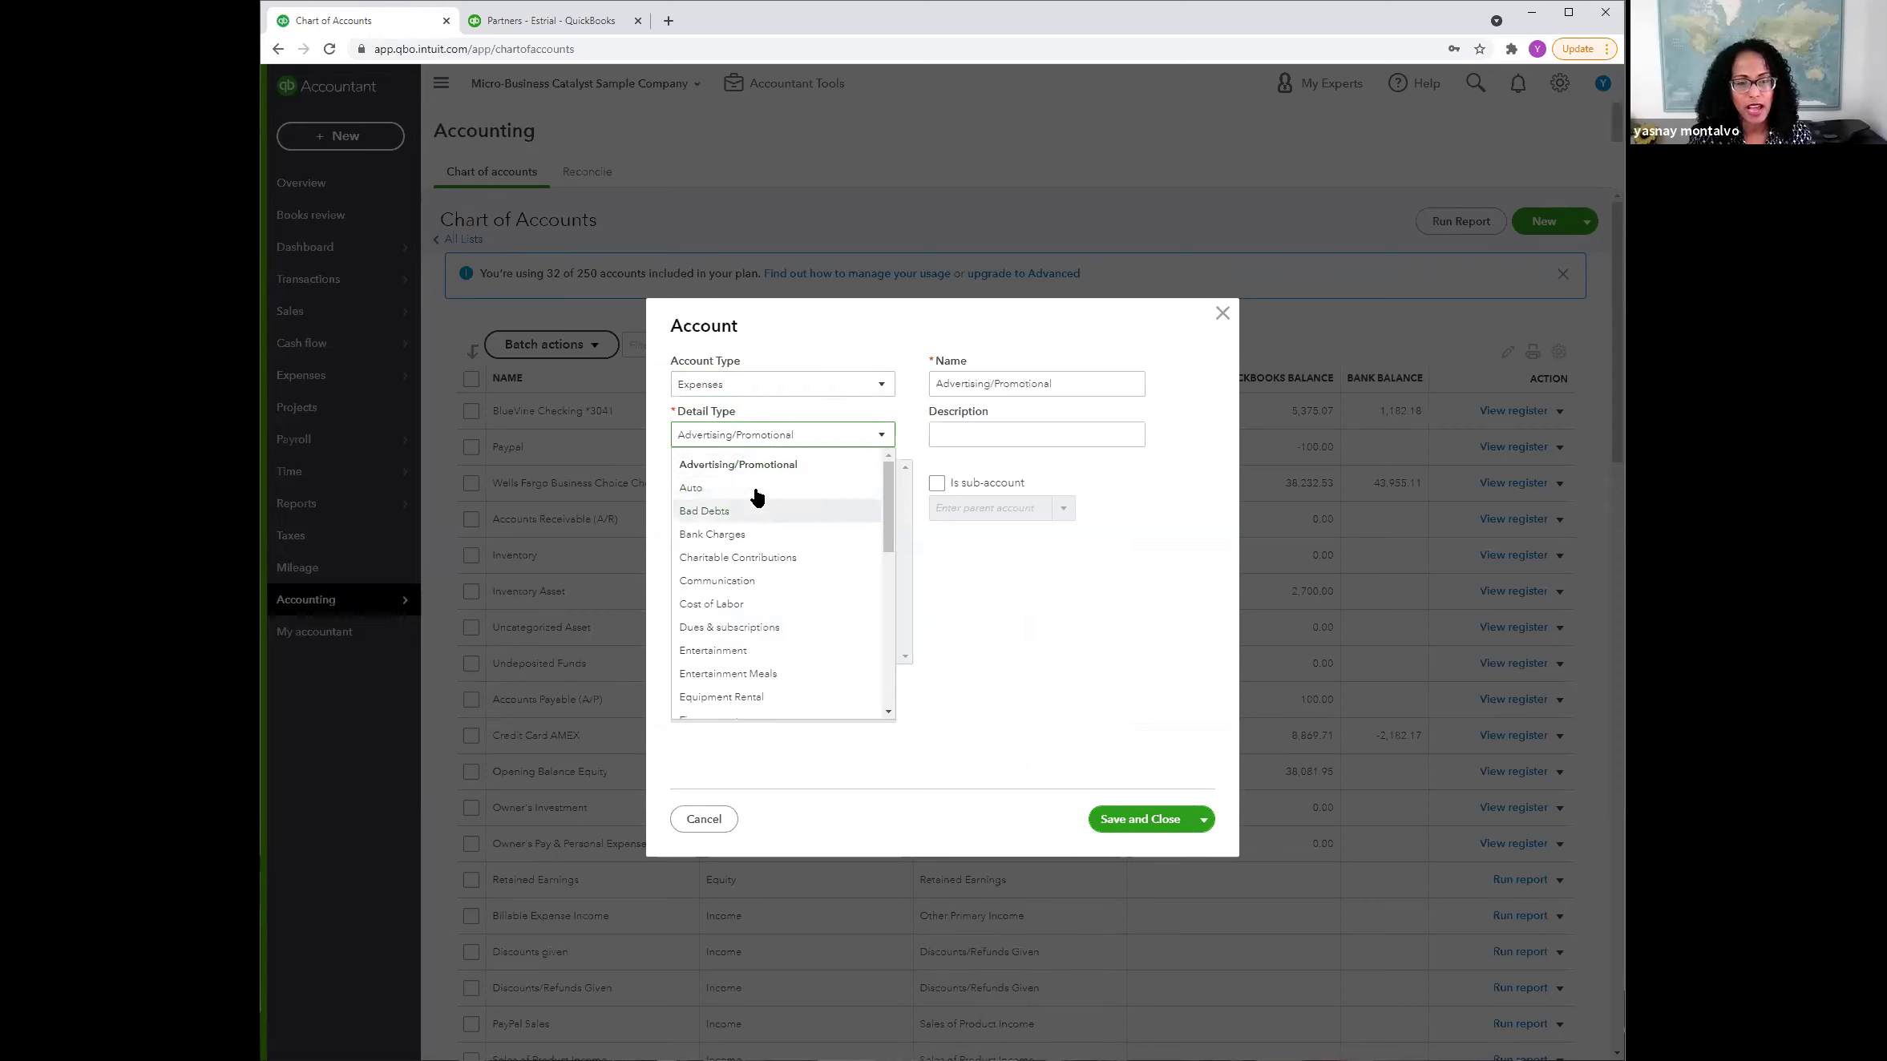
pyautogui.scroll(-1, 757, 533)
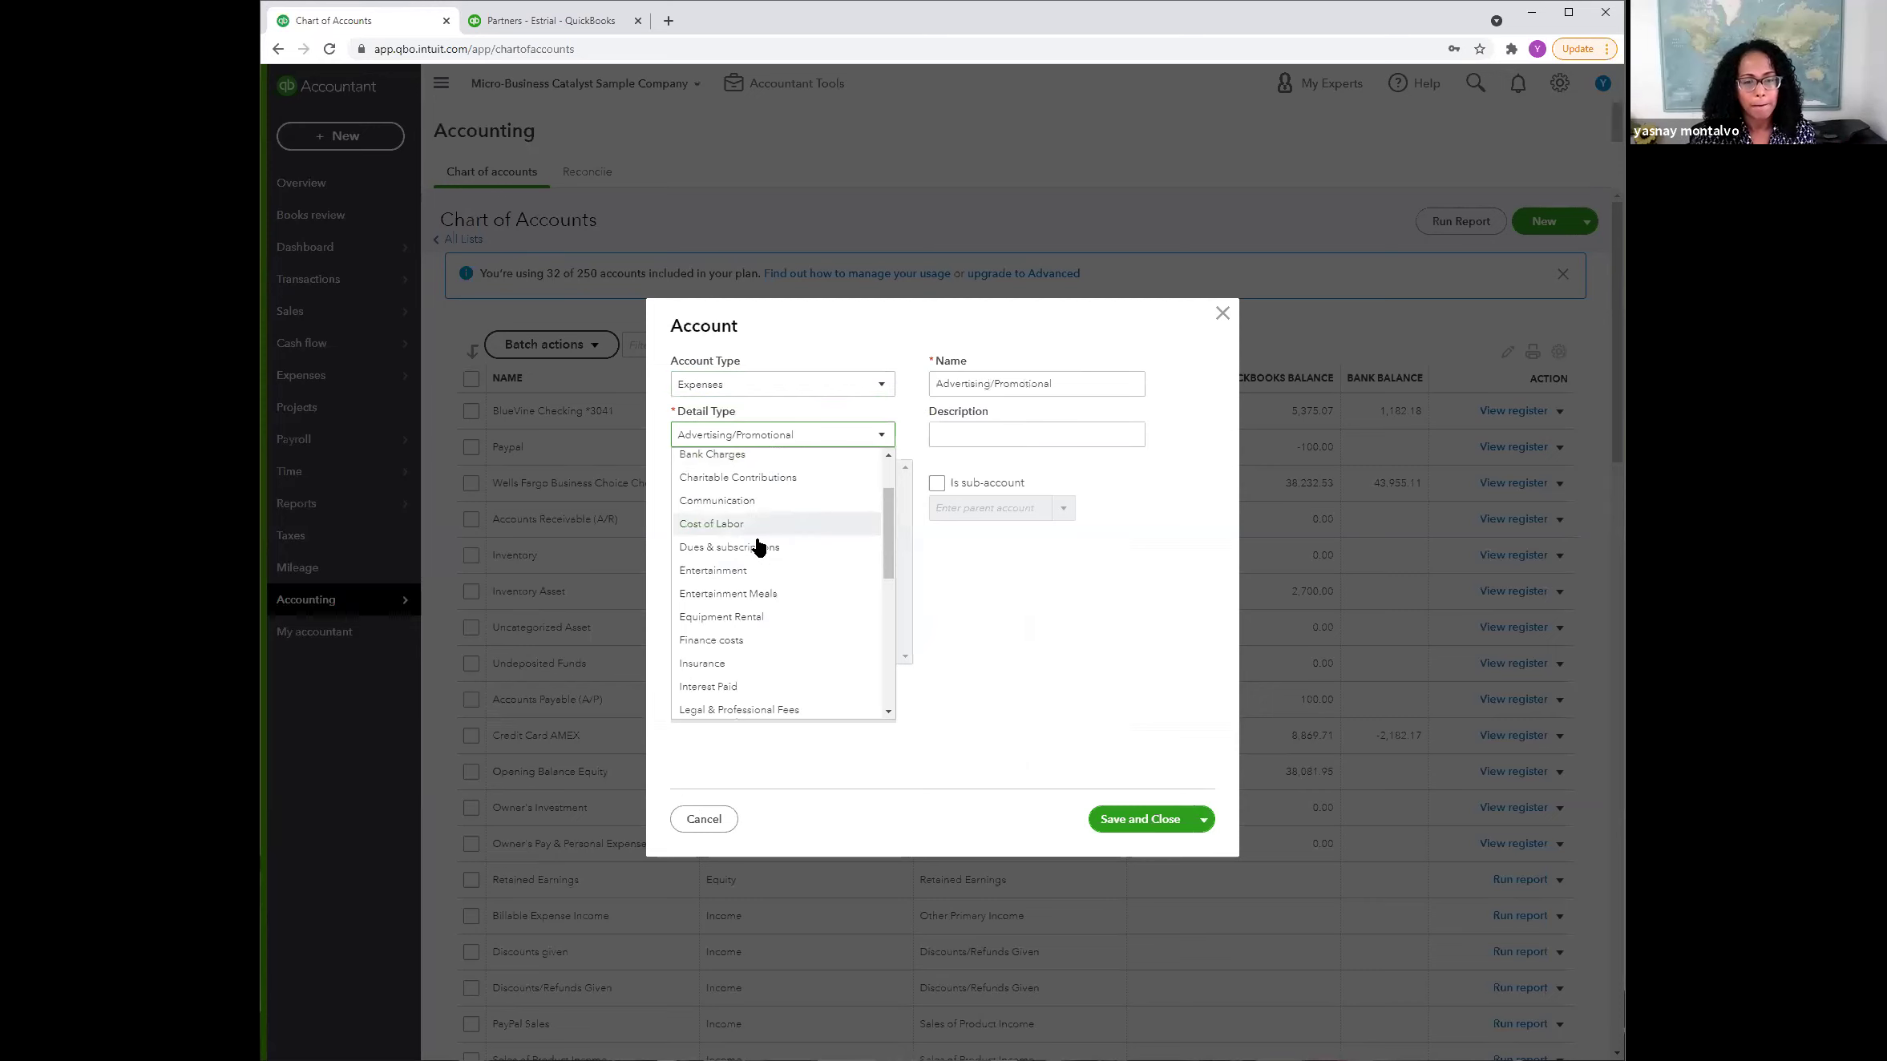
pyautogui.scroll(-5, 760, 539)
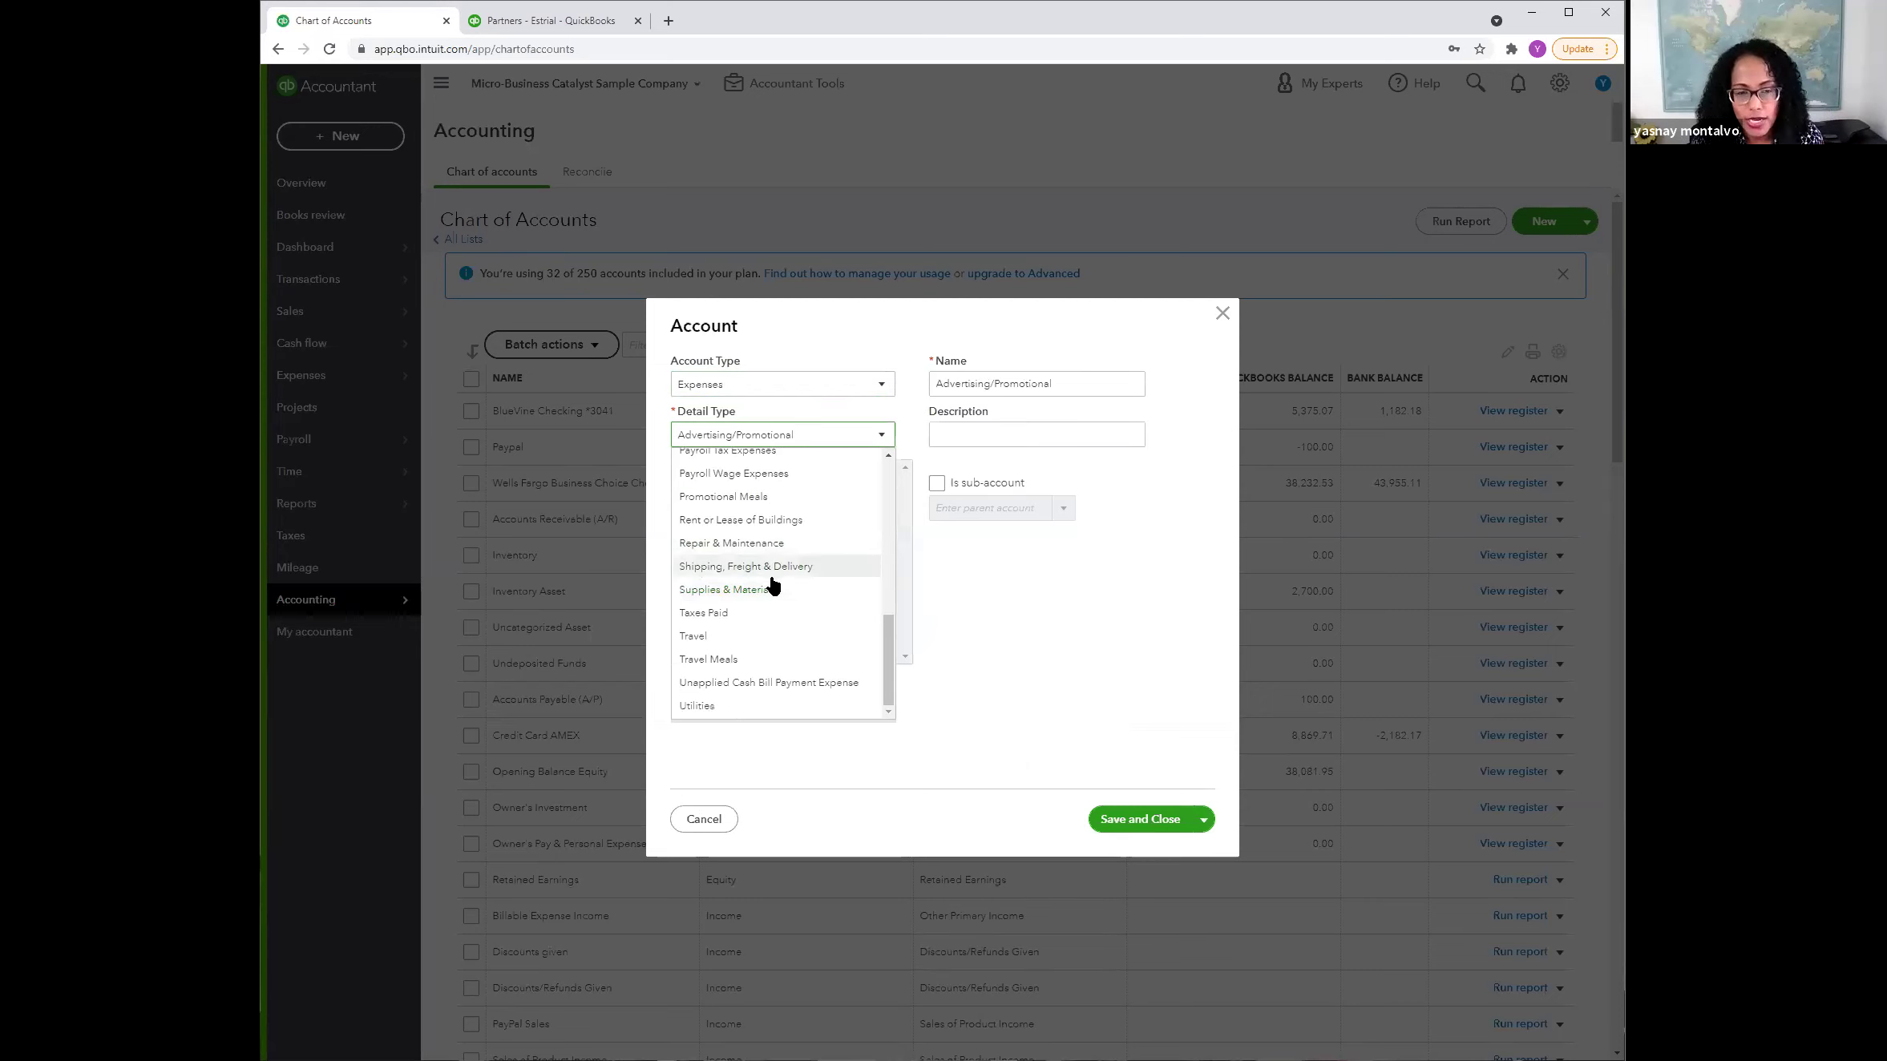
pyautogui.scroll(5, 761, 559)
pyautogui.scroll(2, 761, 558)
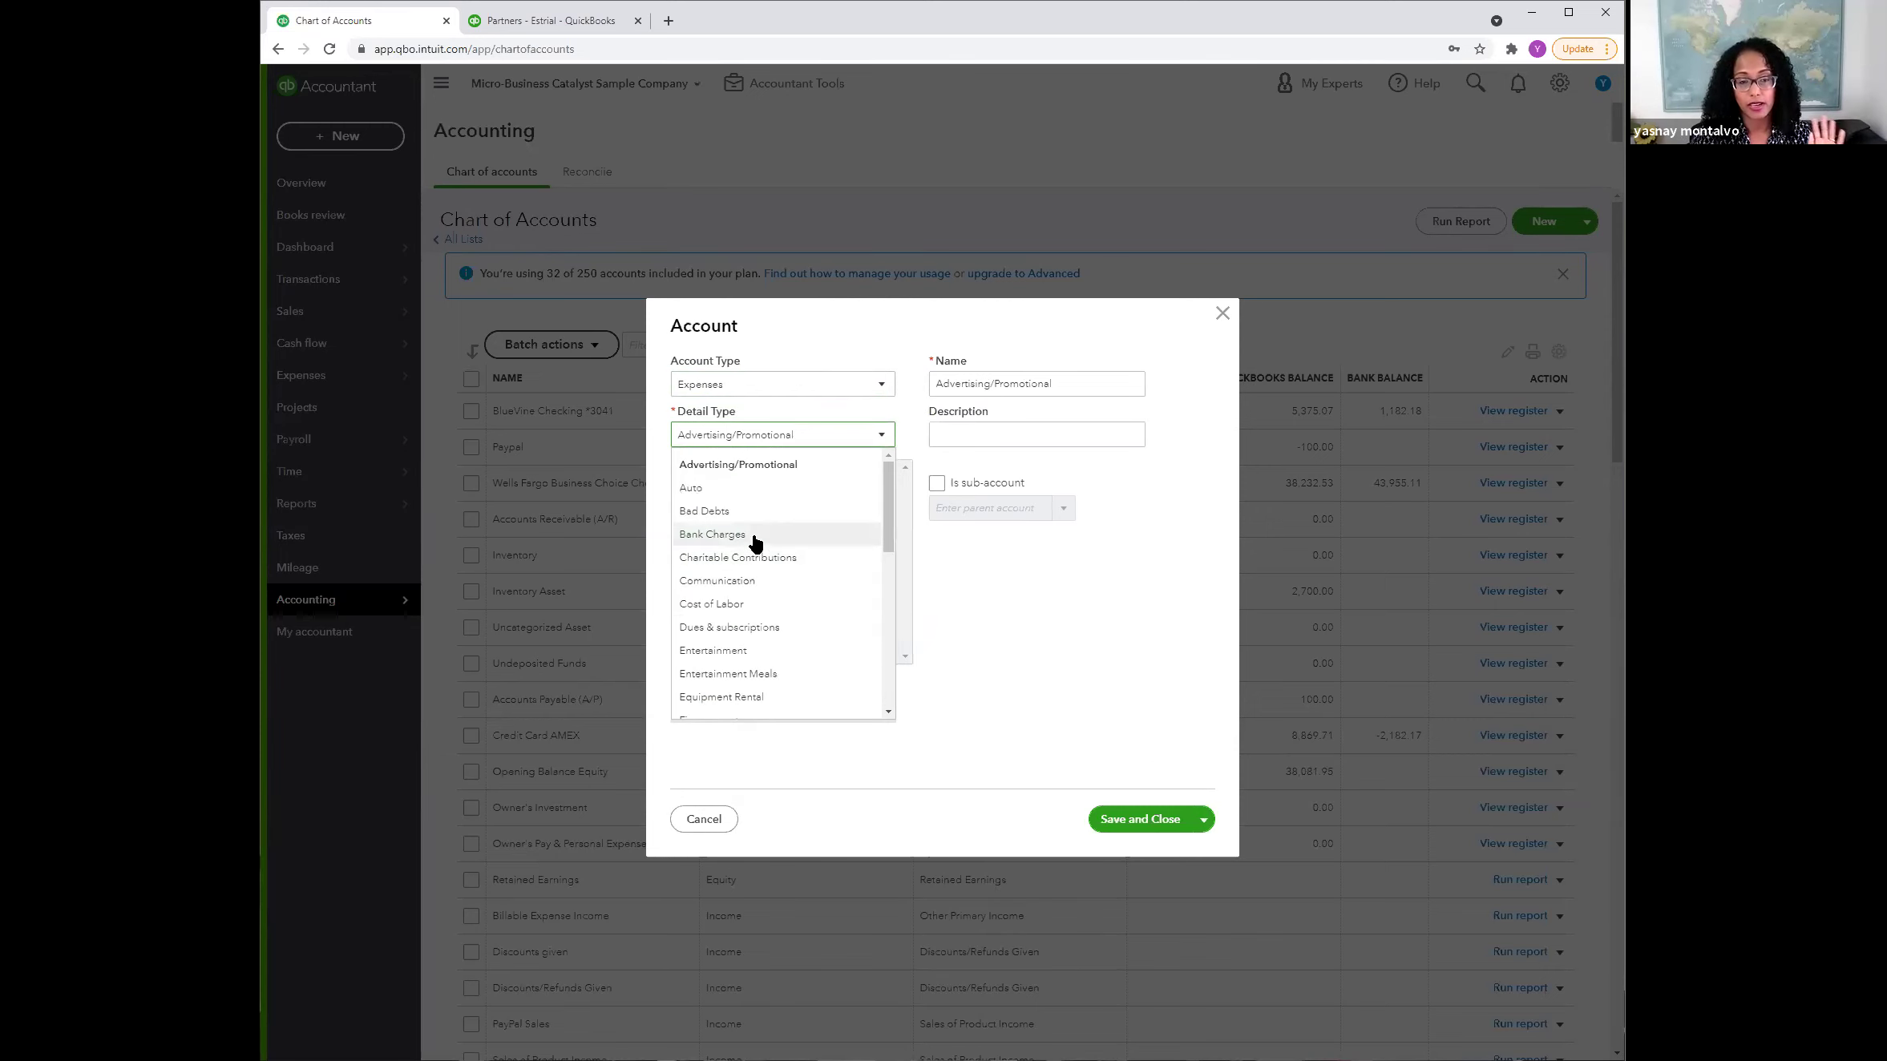
pyautogui.click(752, 487)
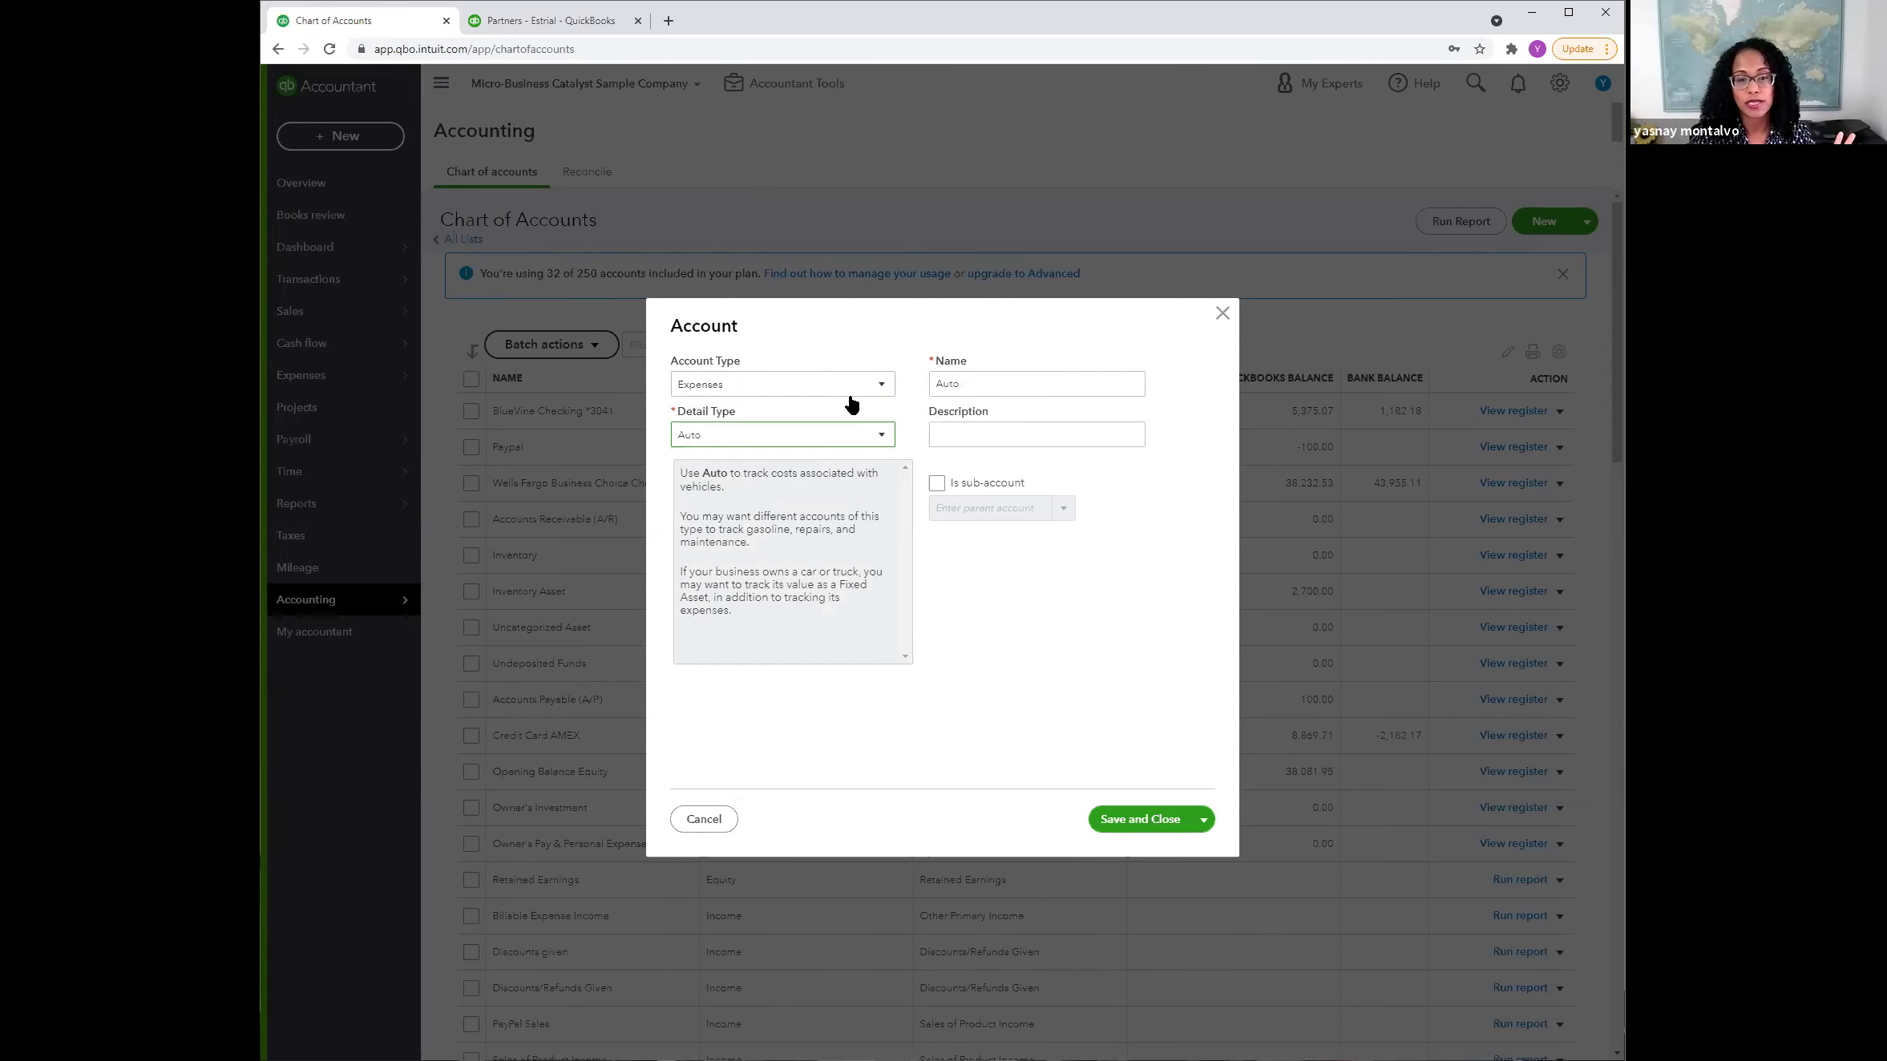
# Step: Name the new account Parking, mark it as a sub-account and search the parent accounts for "car"
pyautogui.press('Tab')
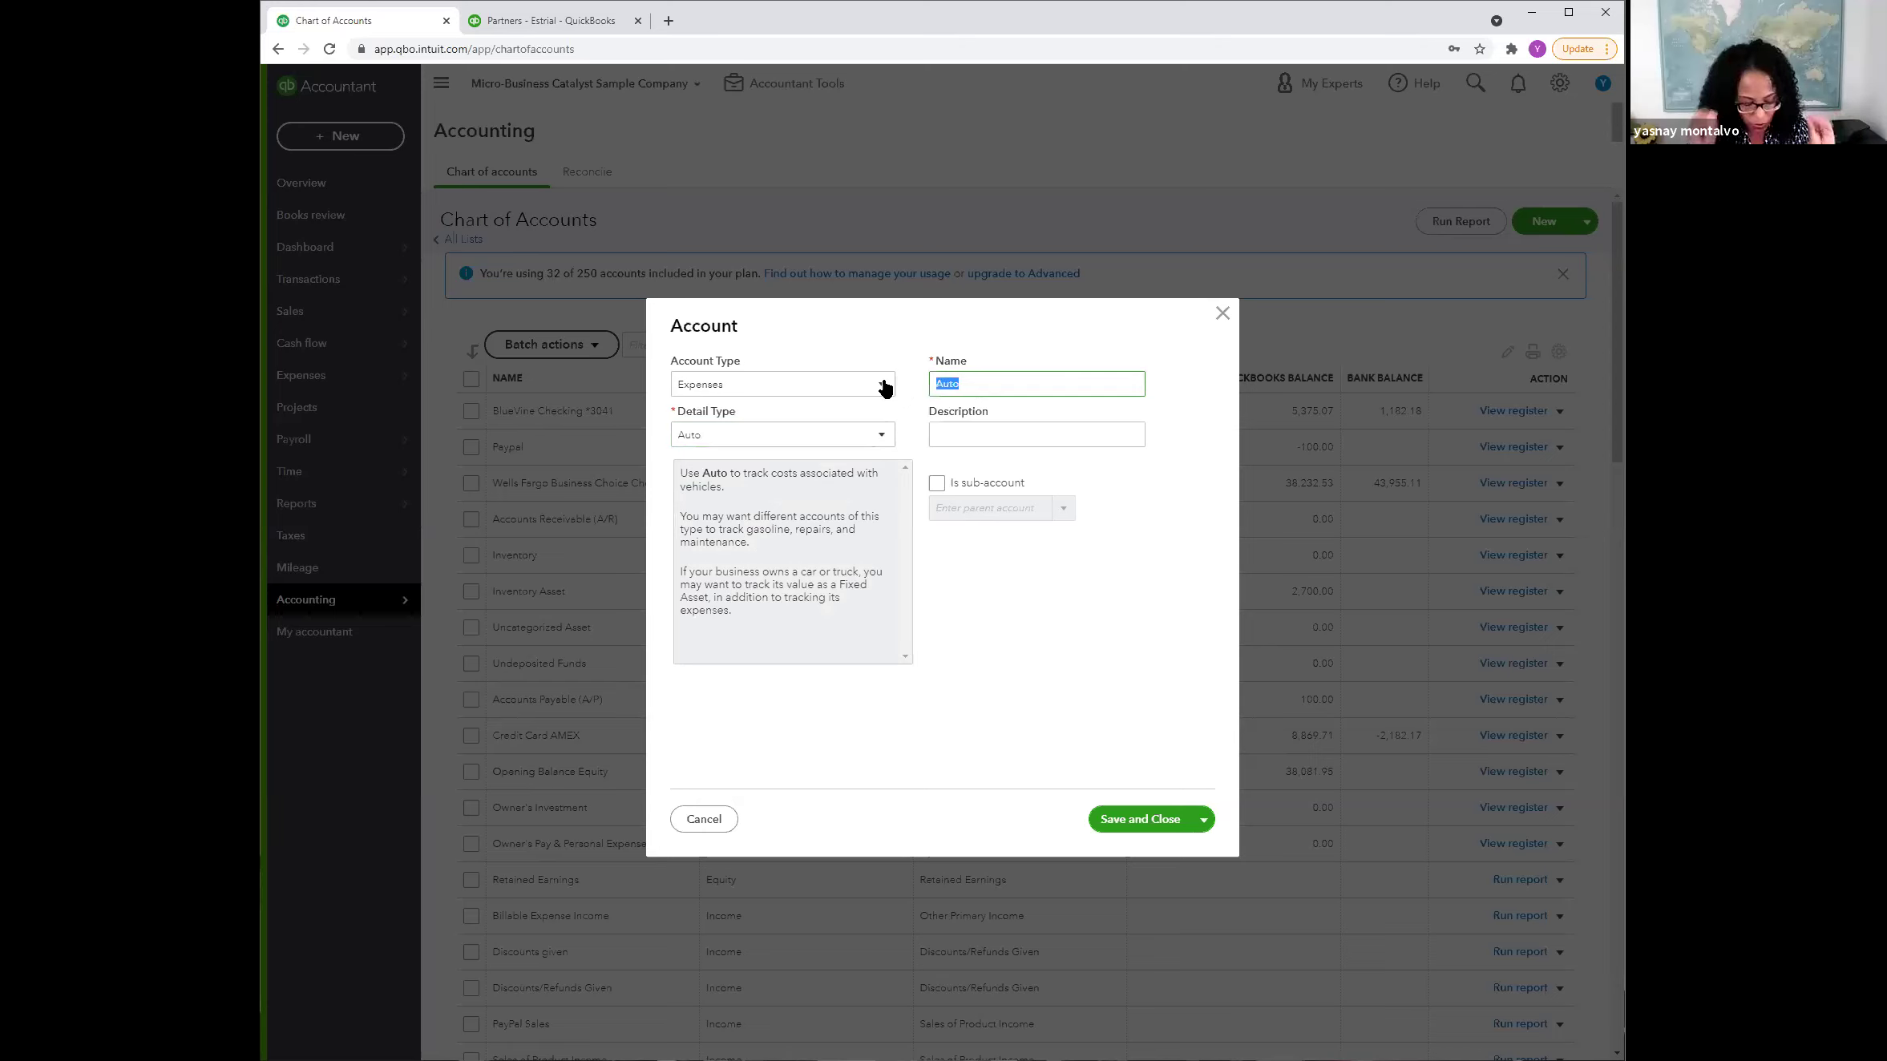
pyautogui.write('Parking')
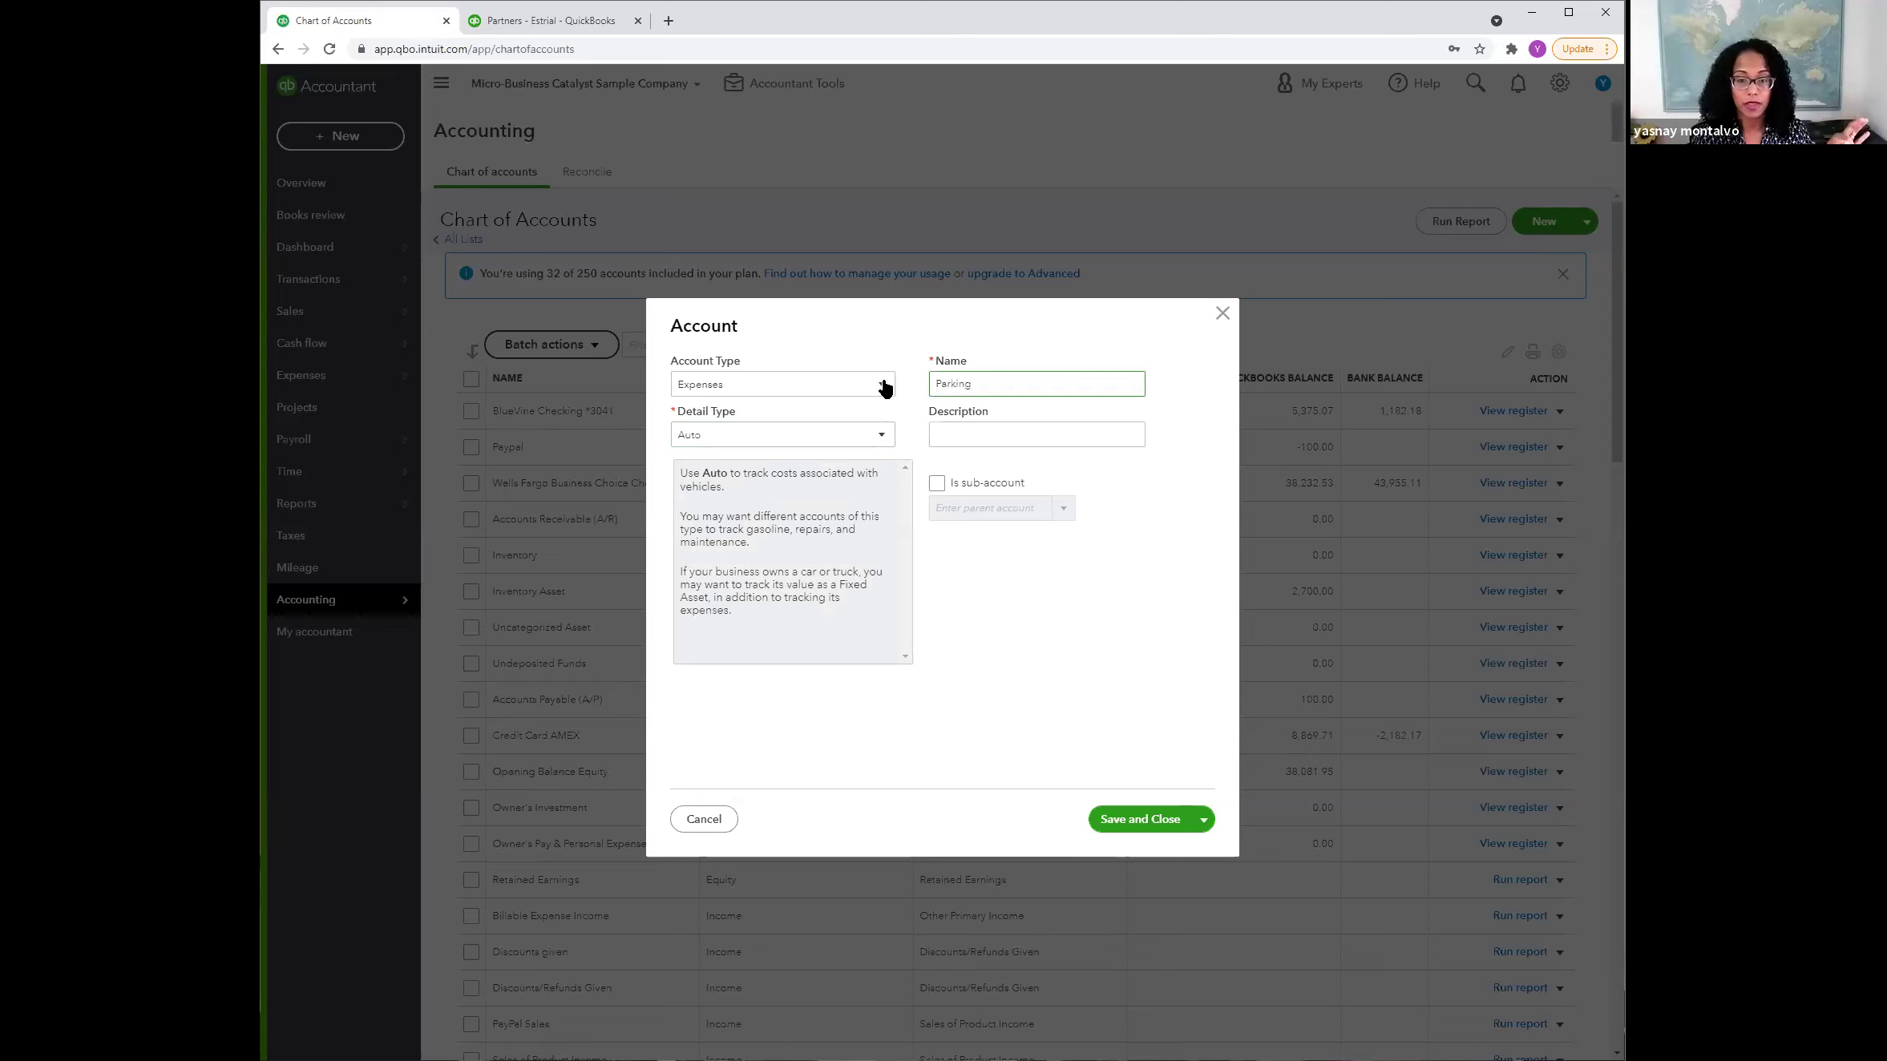
pyautogui.click(938, 484)
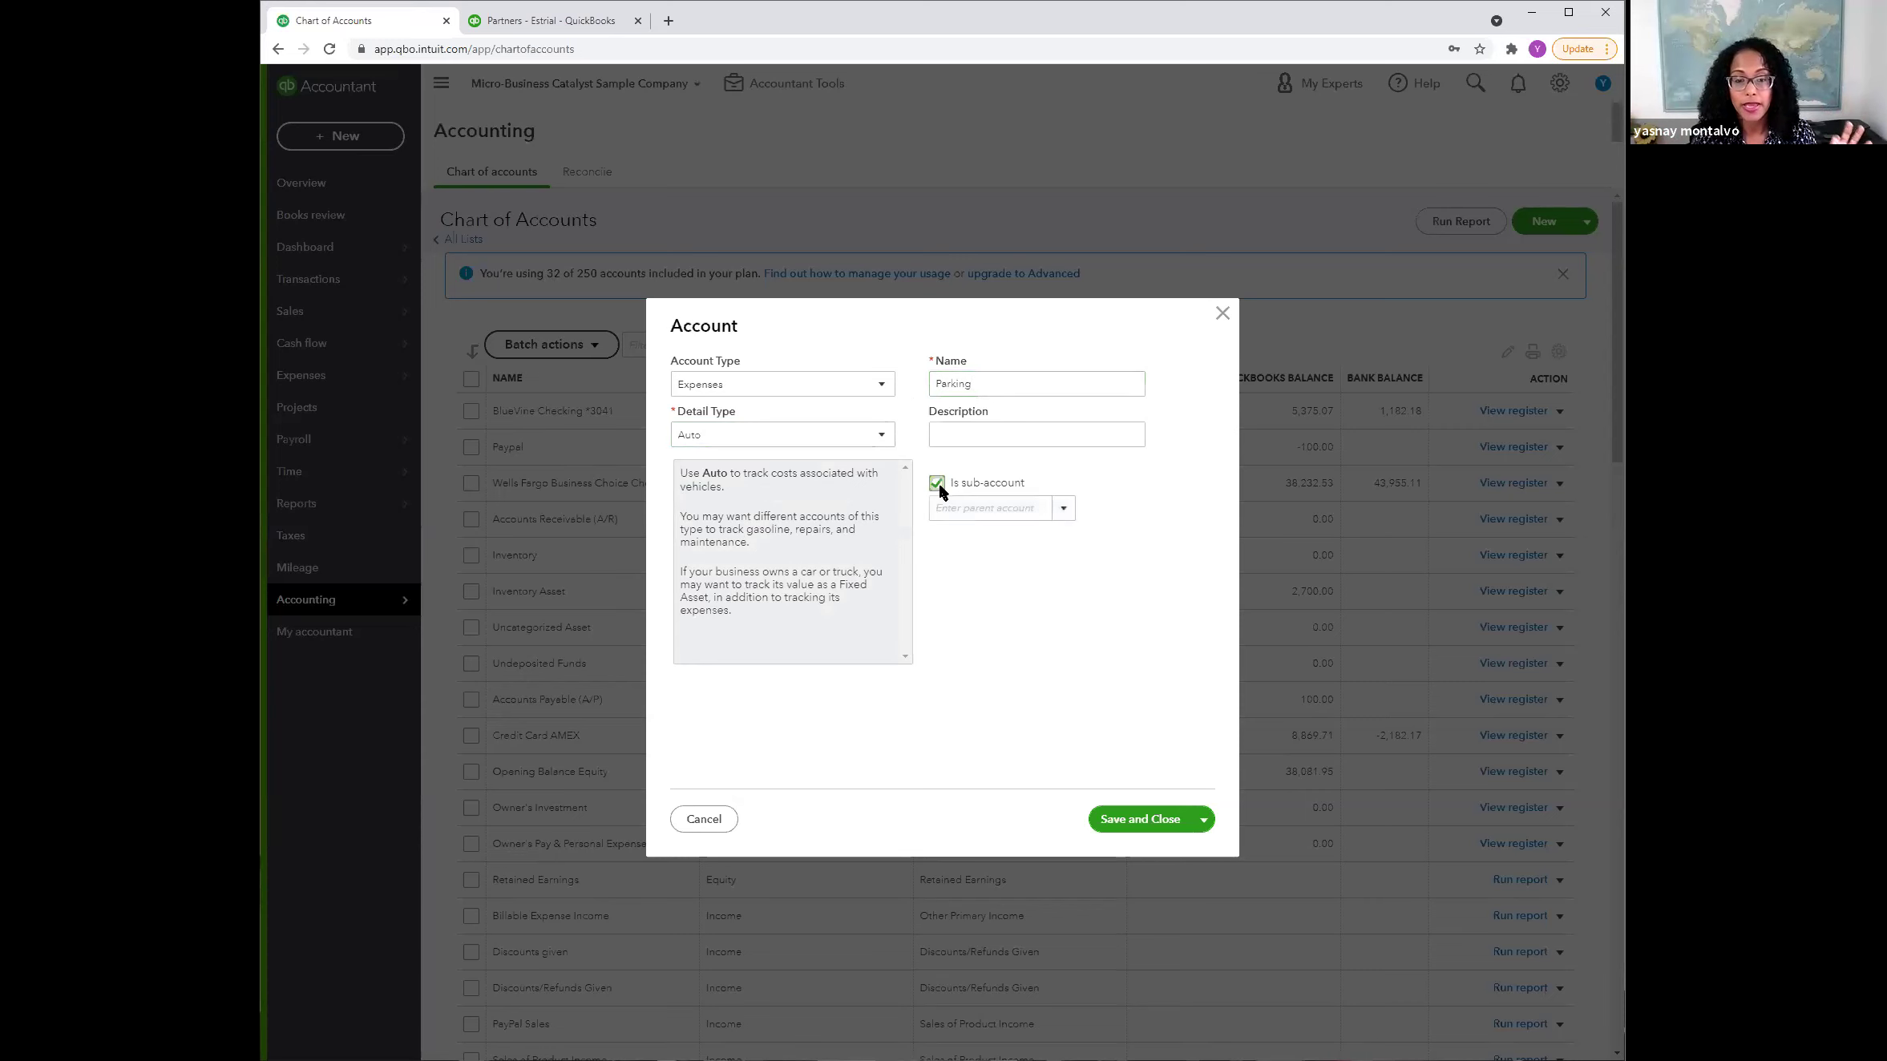
pyautogui.click(1064, 510)
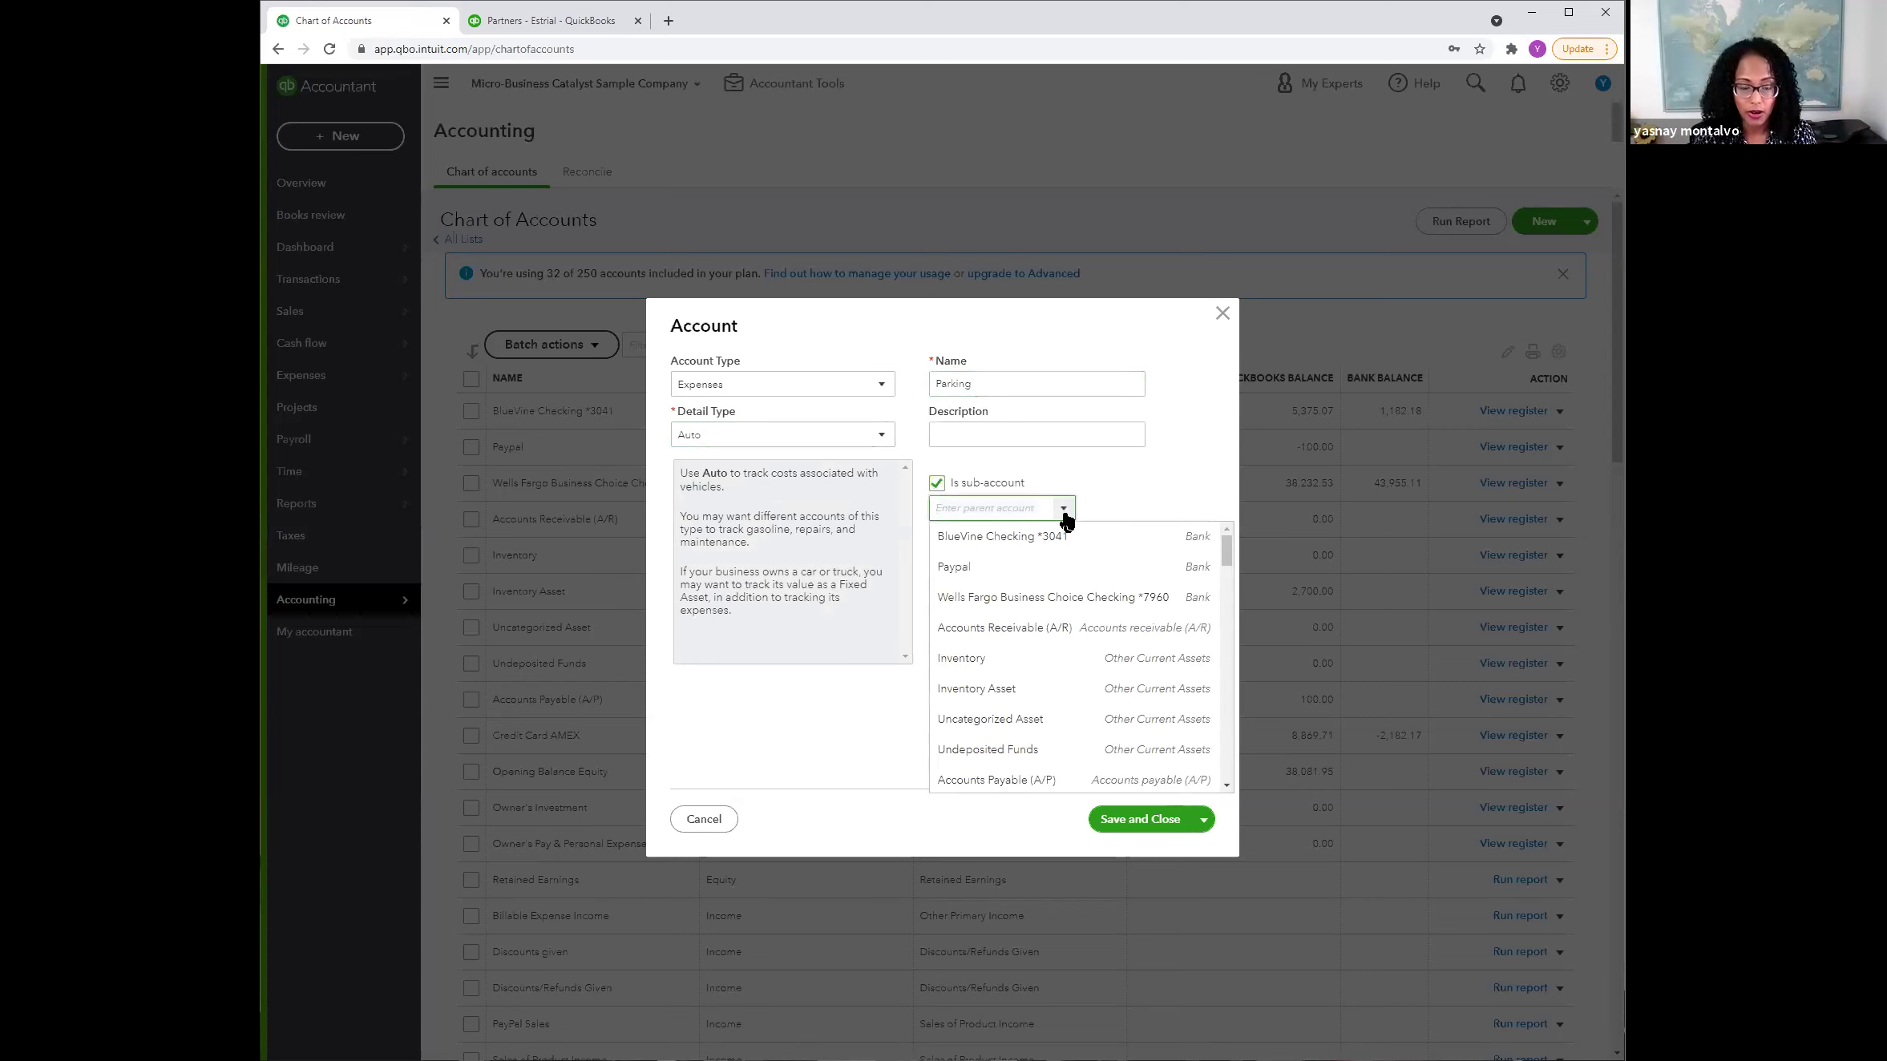
pyautogui.write('car')
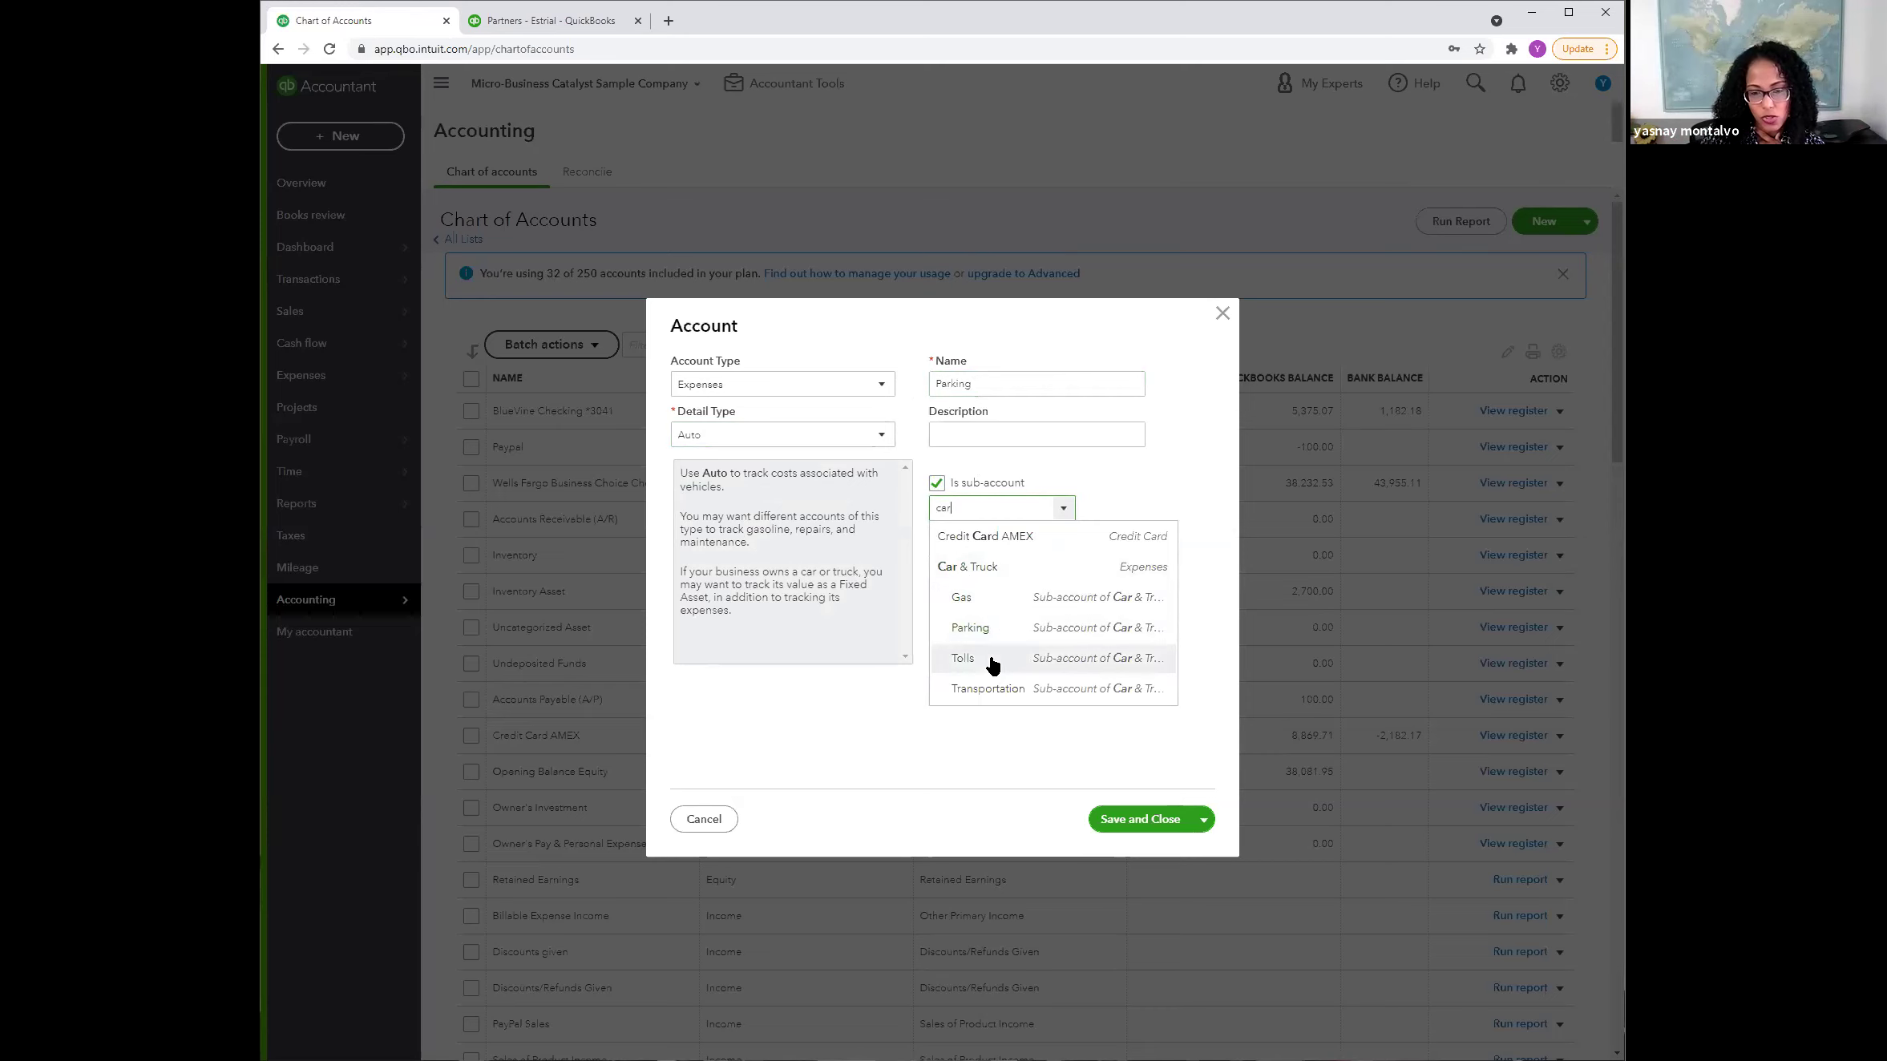
# Step: Change the new account's name to Repairs
pyautogui.click(986, 384)
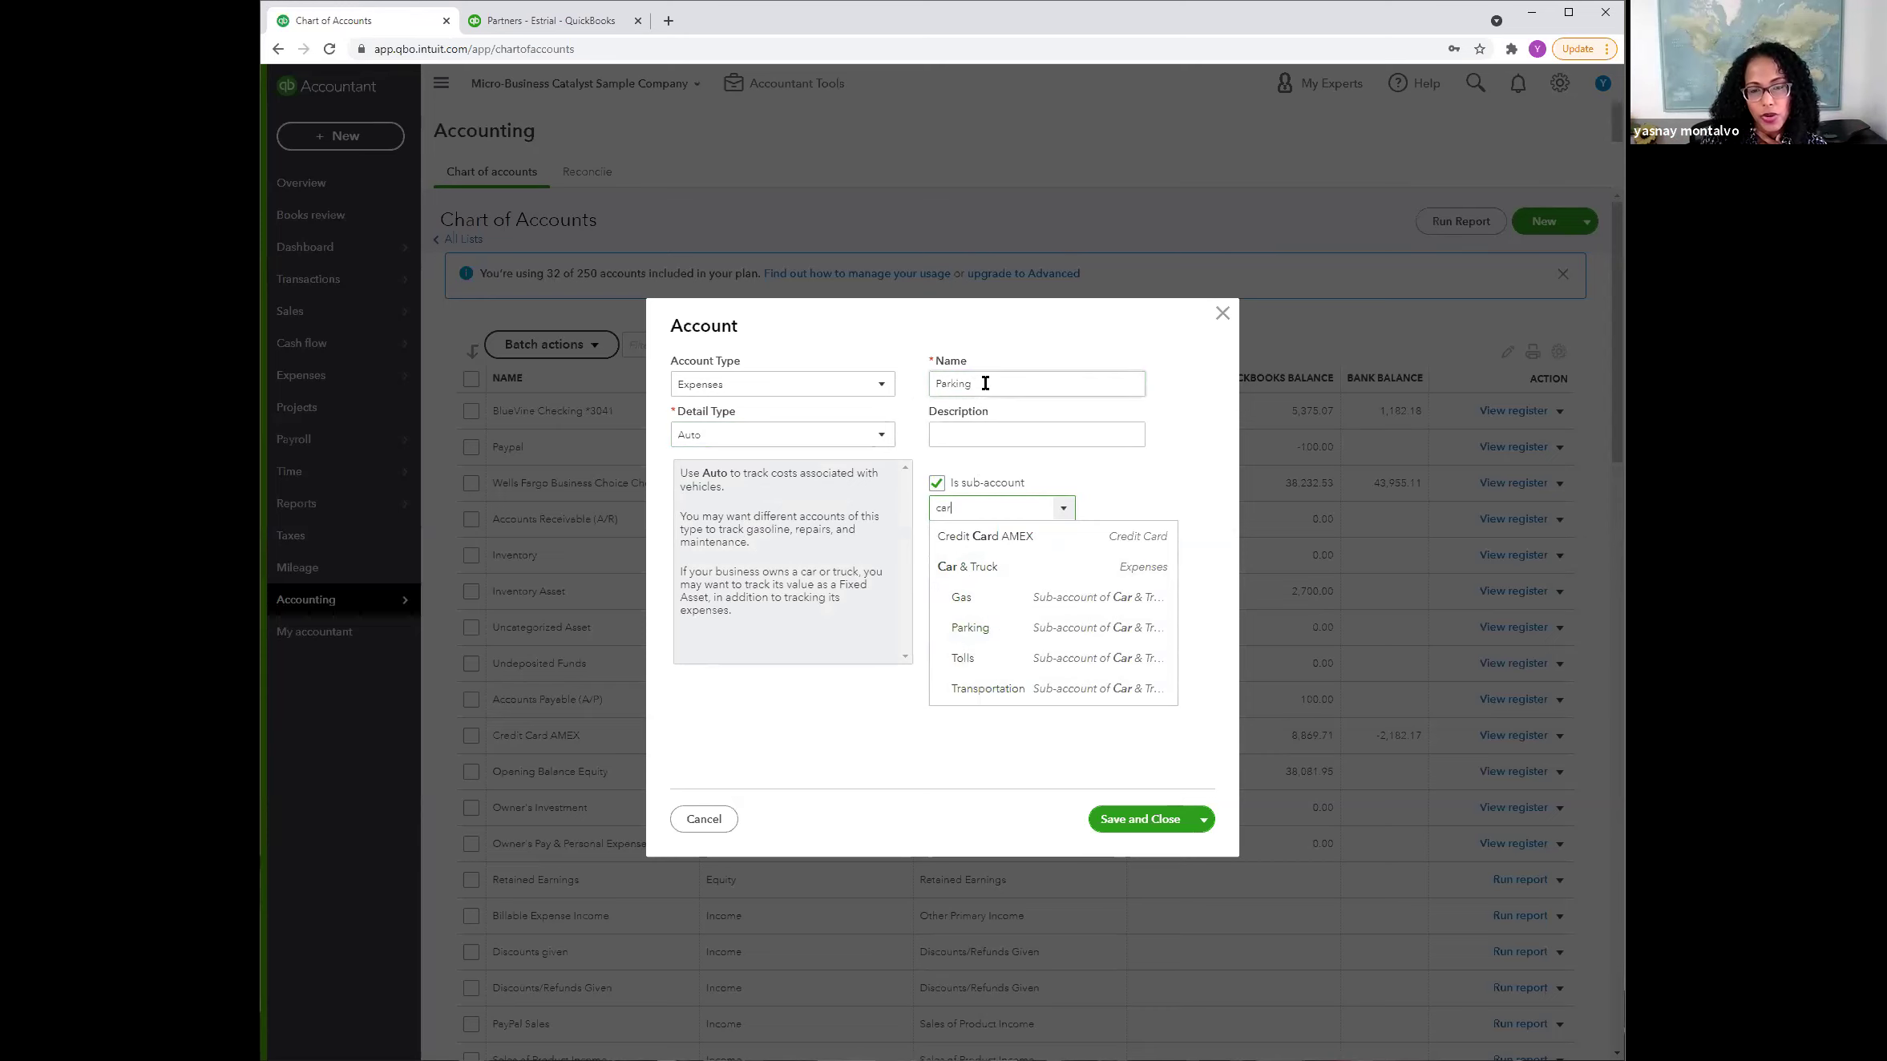
pyautogui.hotkey('ctrl', 'a')
pyautogui.write('REpairs')
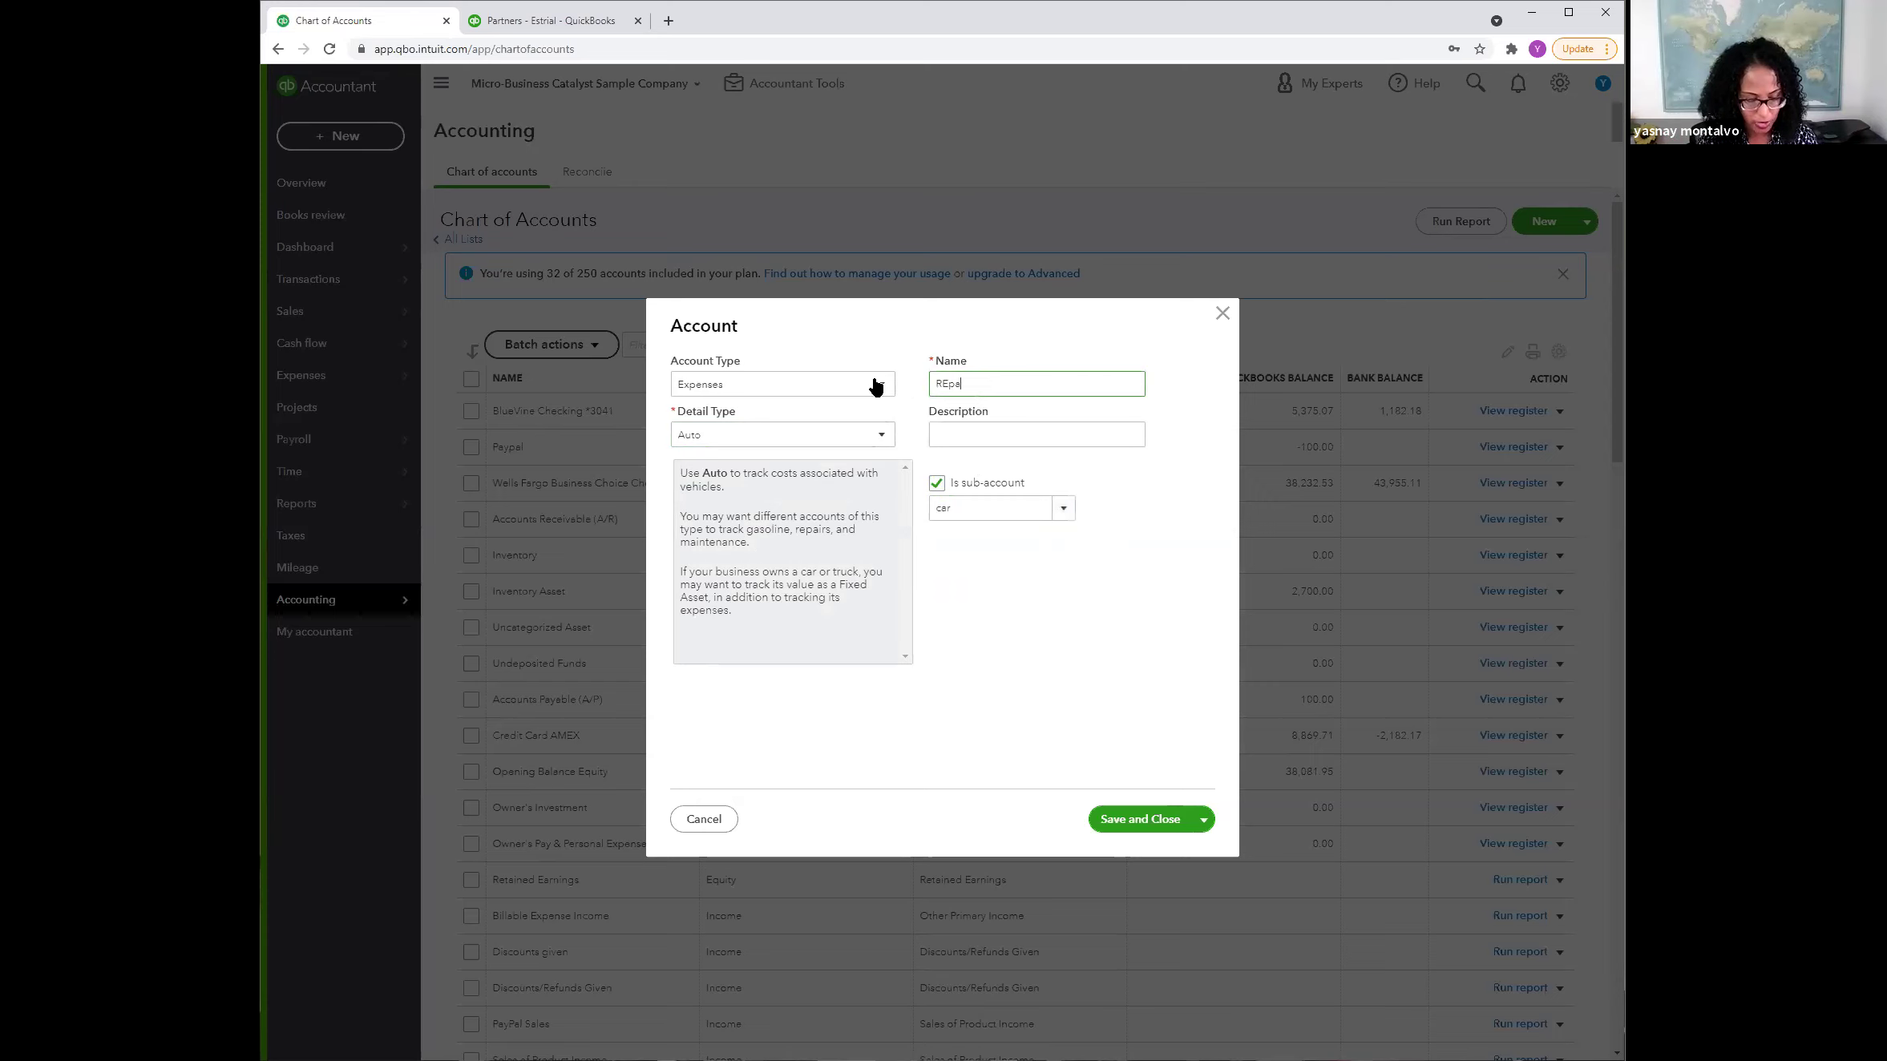
pyautogui.press('BackSpace')
pyautogui.press('BackSpace')
pyautogui.press('BackSpace')
pyautogui.press('BackSpace')
pyautogui.press('BackSpace')
pyautogui.write('e')
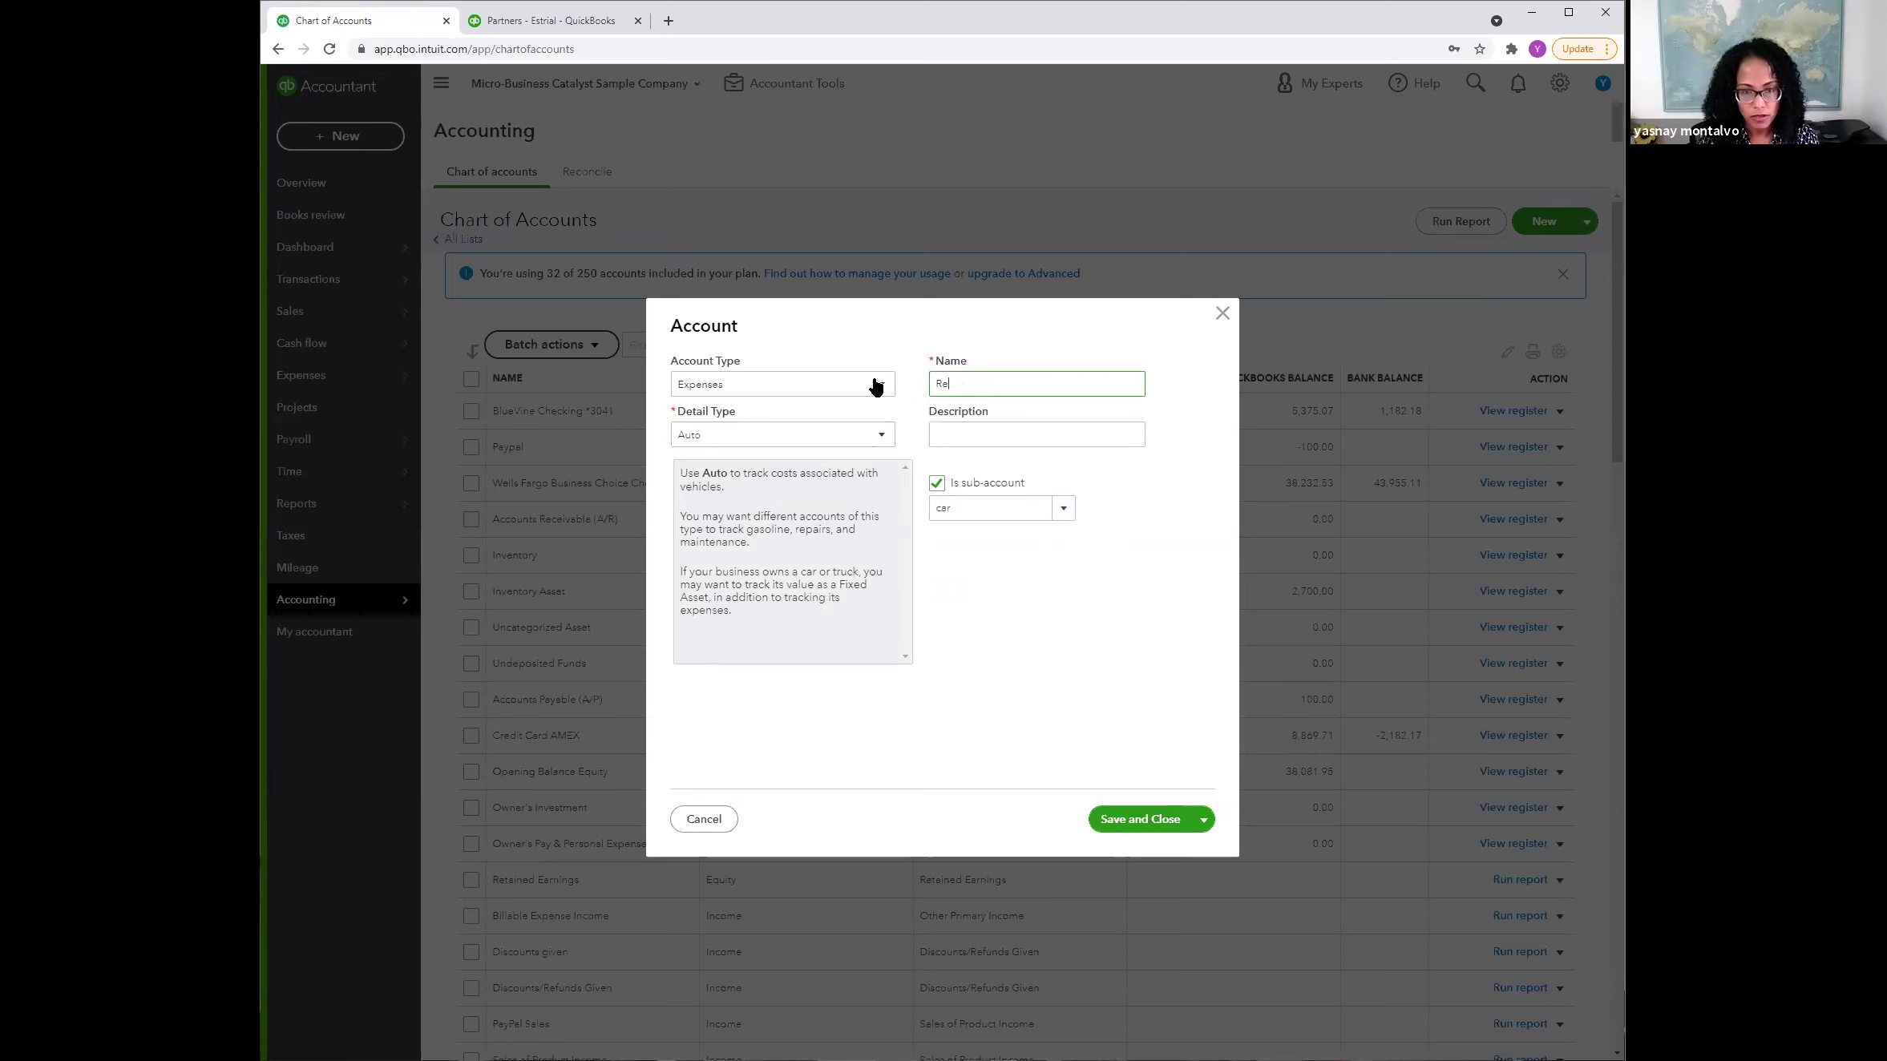
pyautogui.write('pairs')
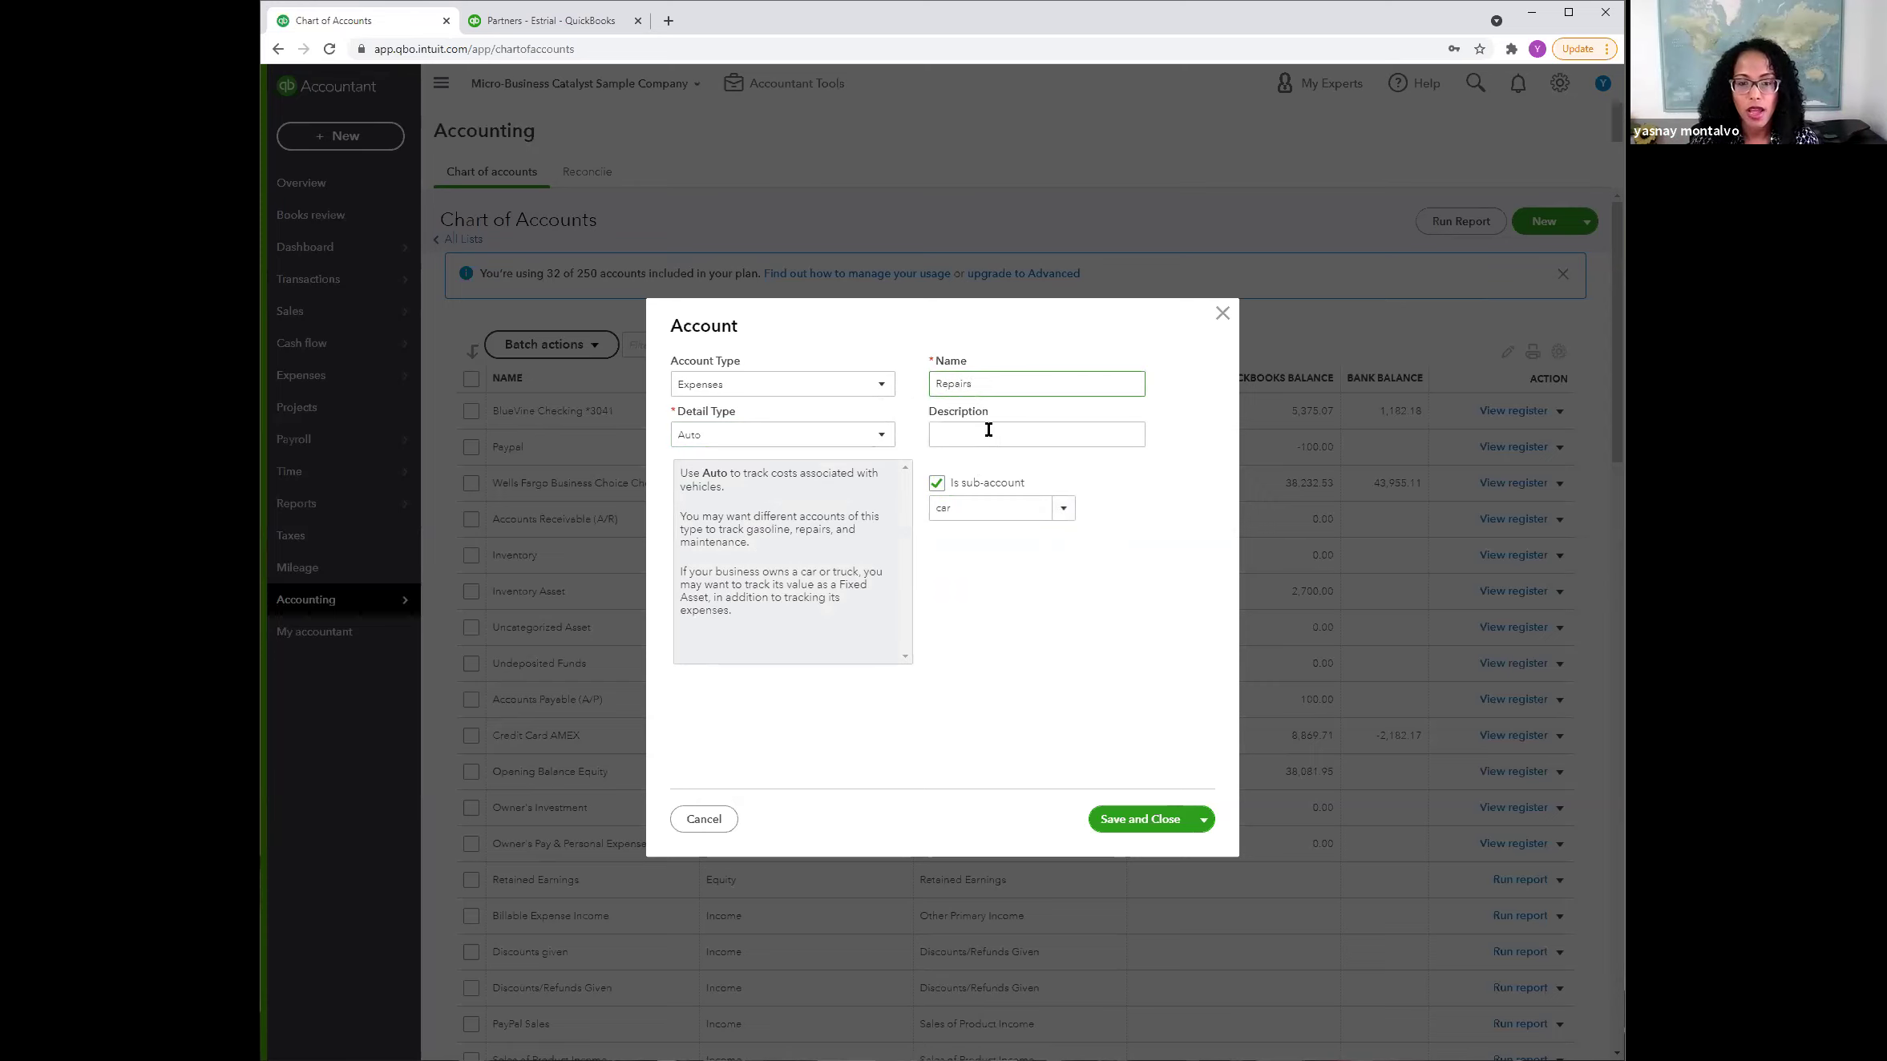
# Step: Set Car & Truck as the parent account of Repairs and save the new account
pyautogui.click(1062, 510)
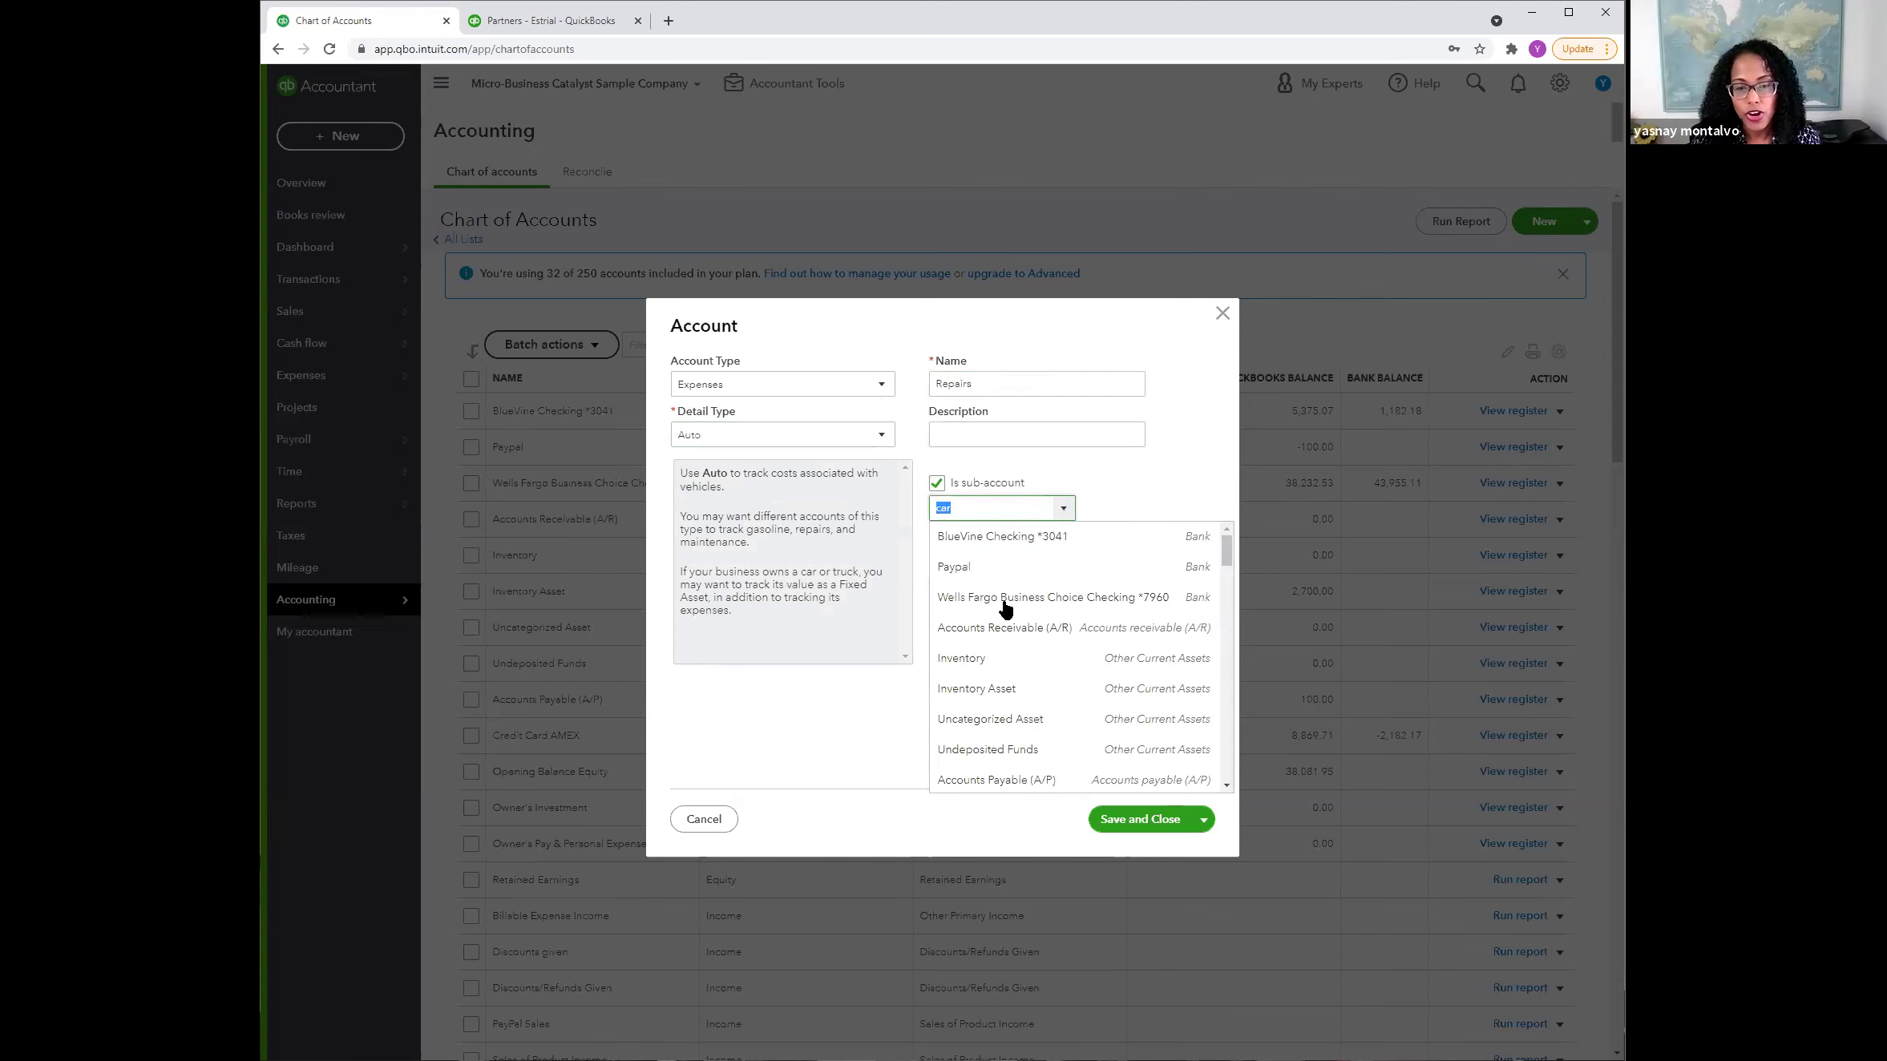
pyautogui.write('car')
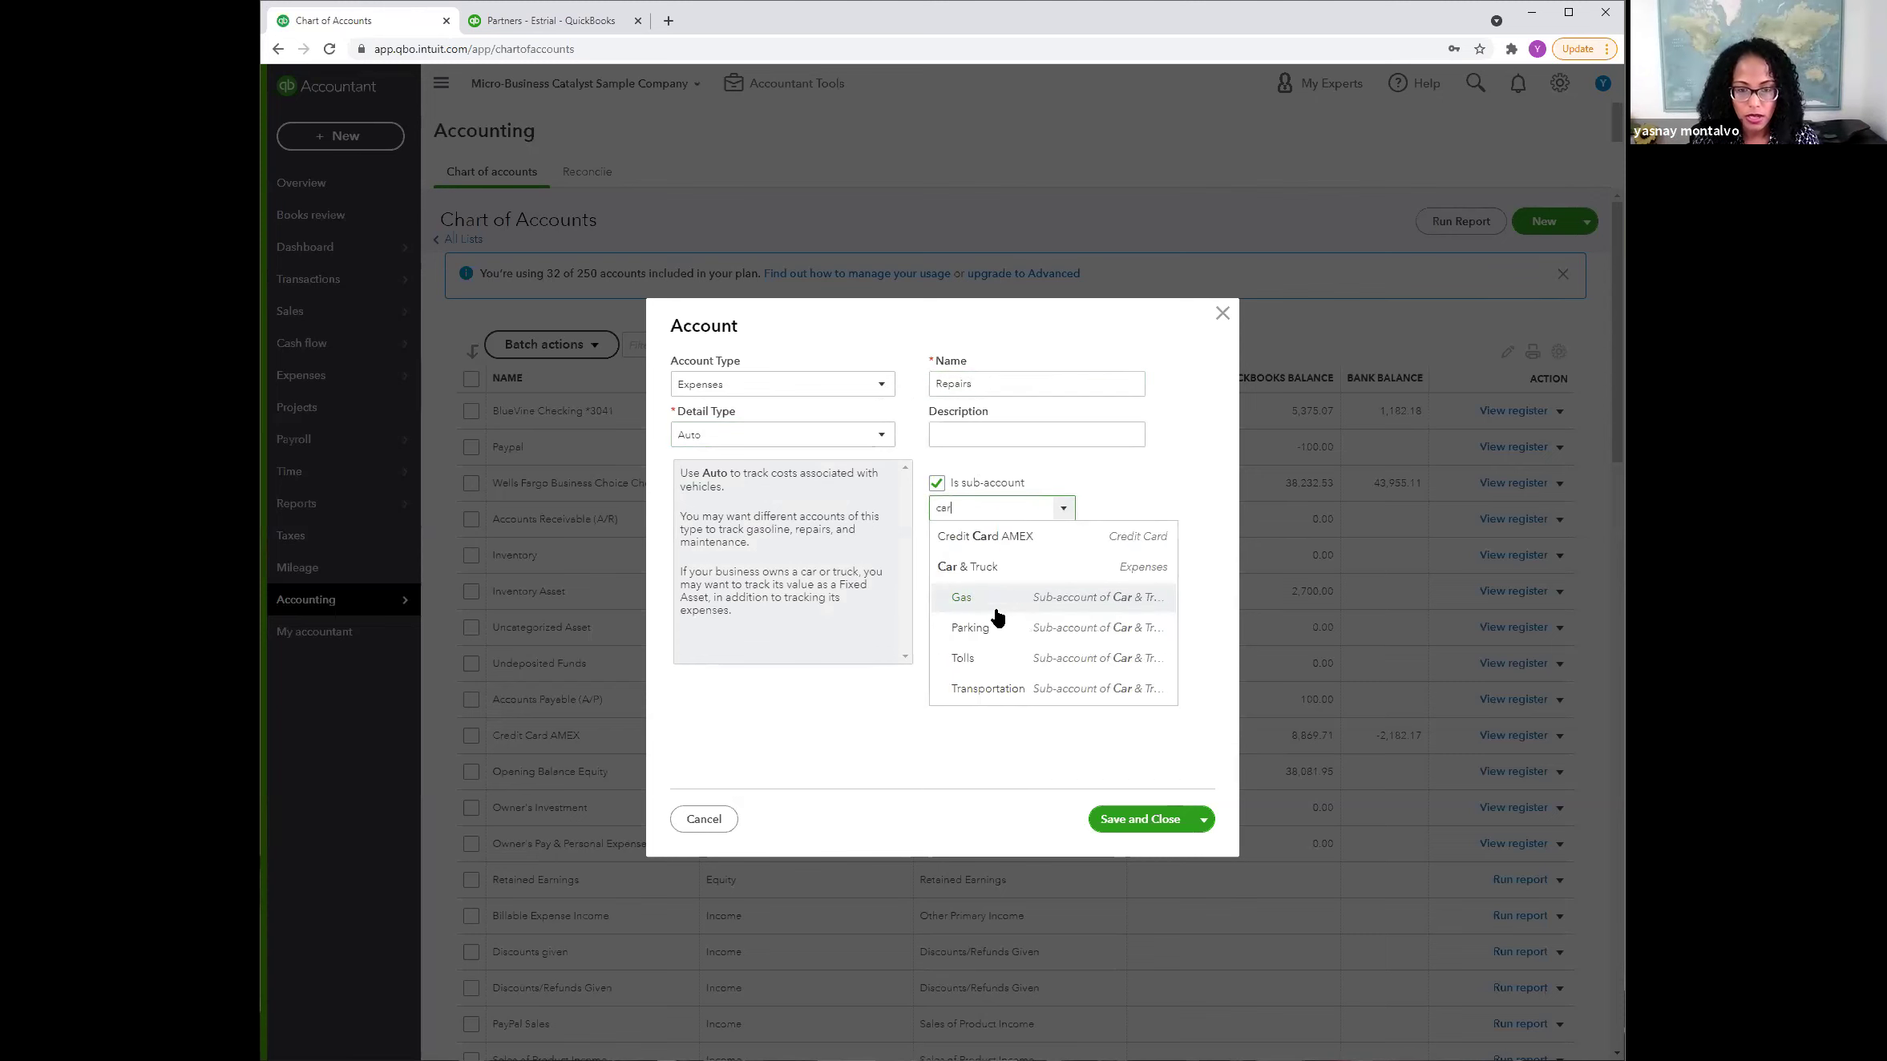
pyautogui.click(1010, 567)
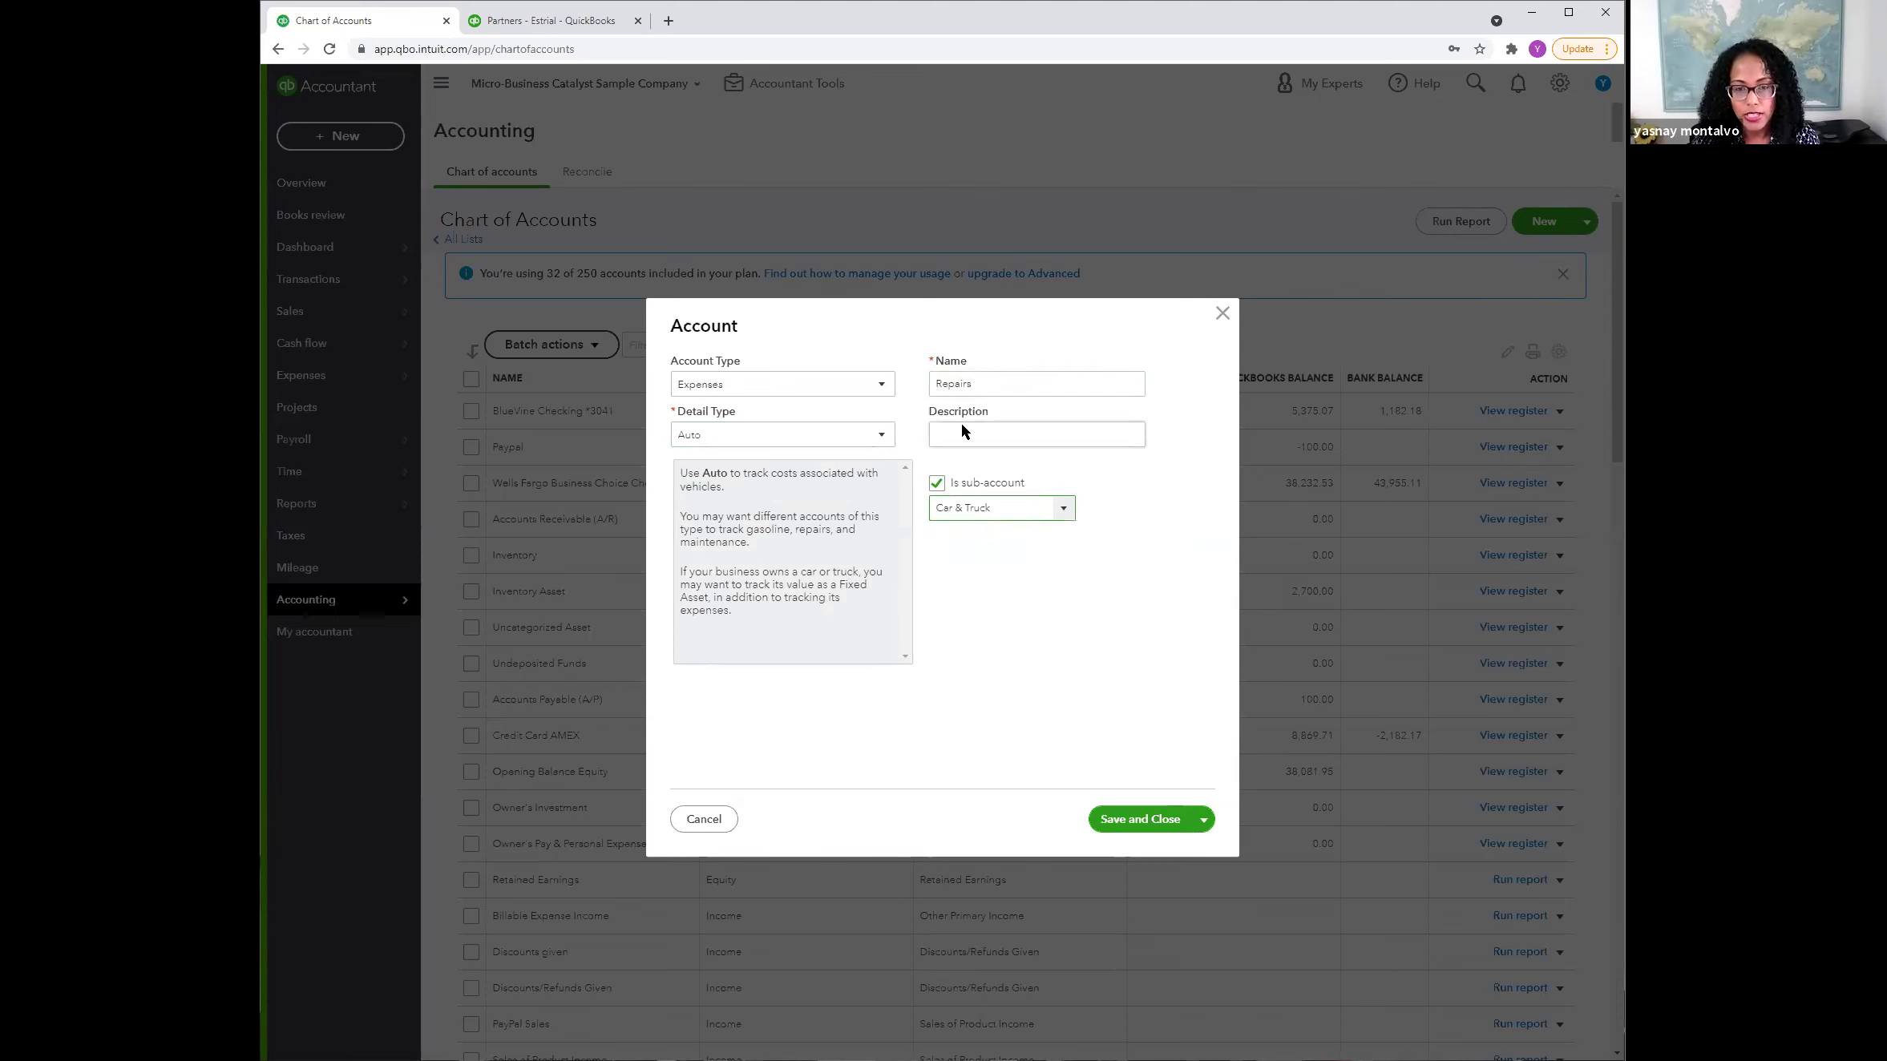
pyautogui.click(1141, 825)
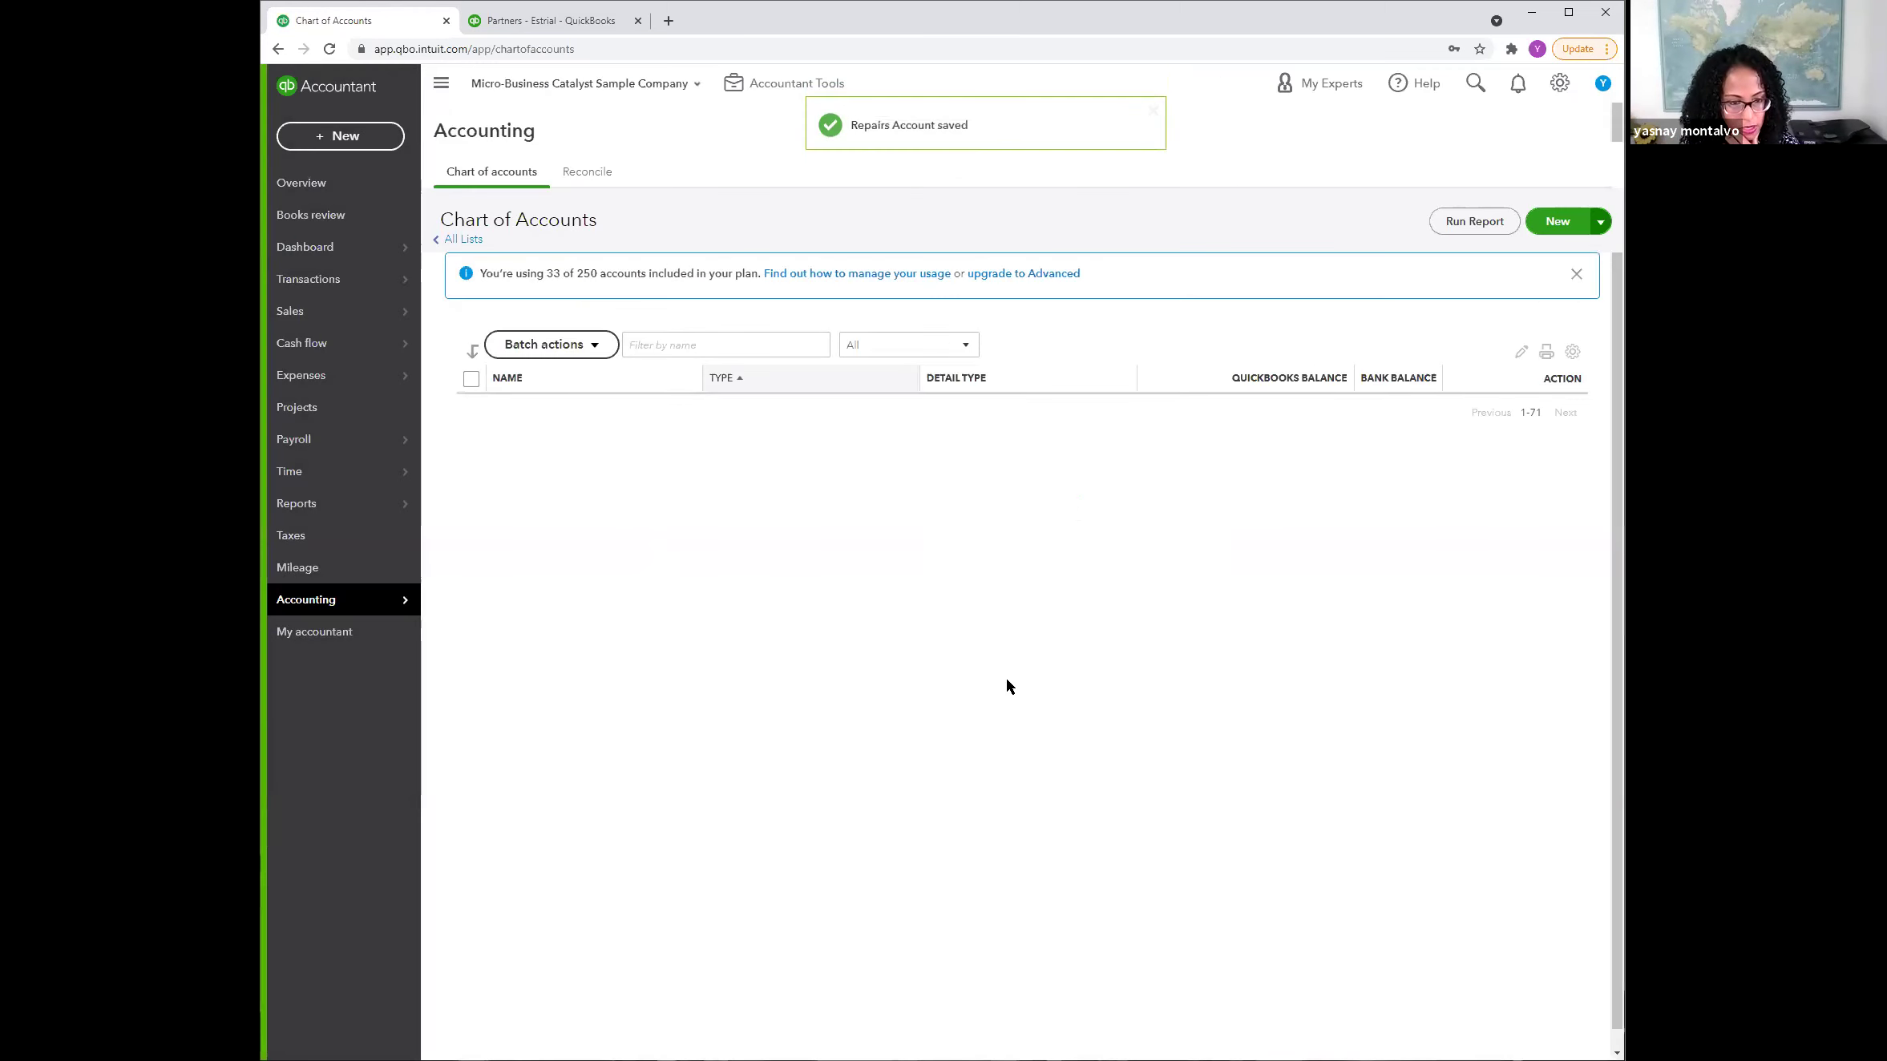
# Step: Locate the Repairs sub-account under Car & Truck in the chart of accounts and review the neighbouring expense accounts
pyautogui.scroll(-8, 1008, 685)
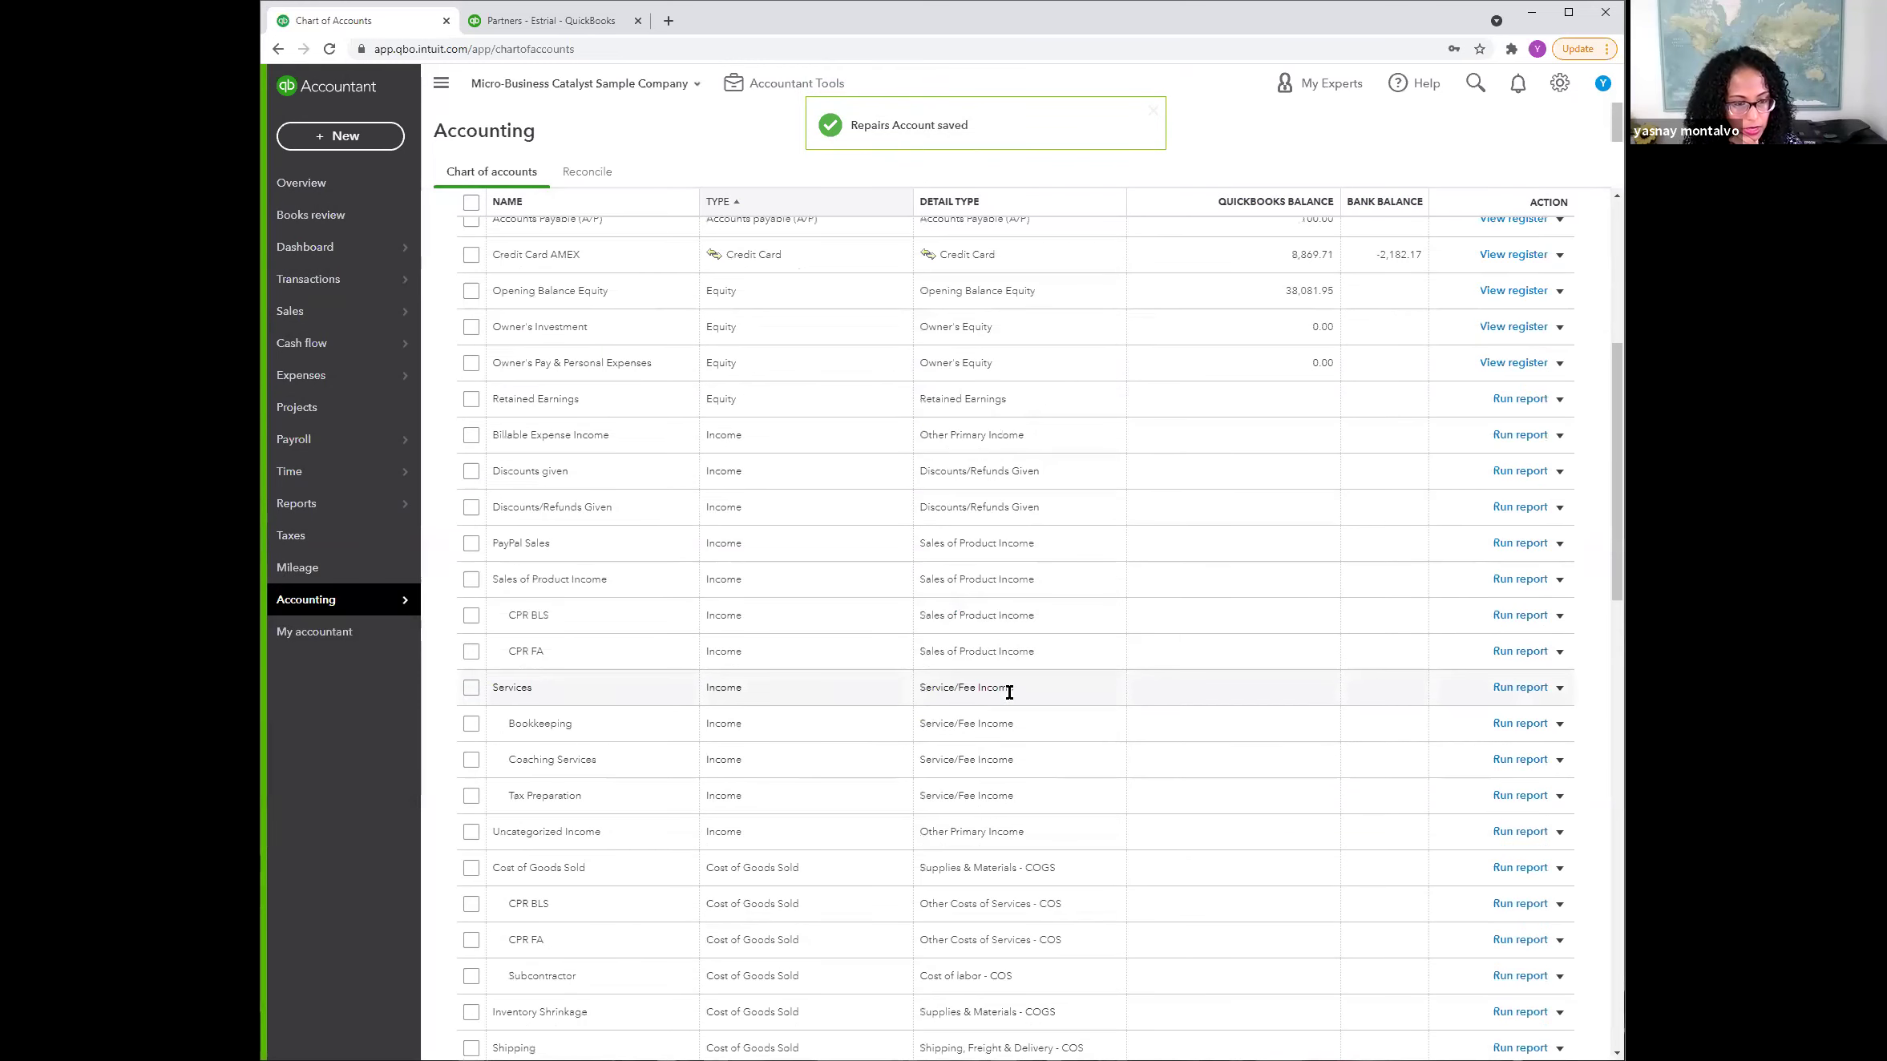
pyautogui.scroll(-5, 1009, 697)
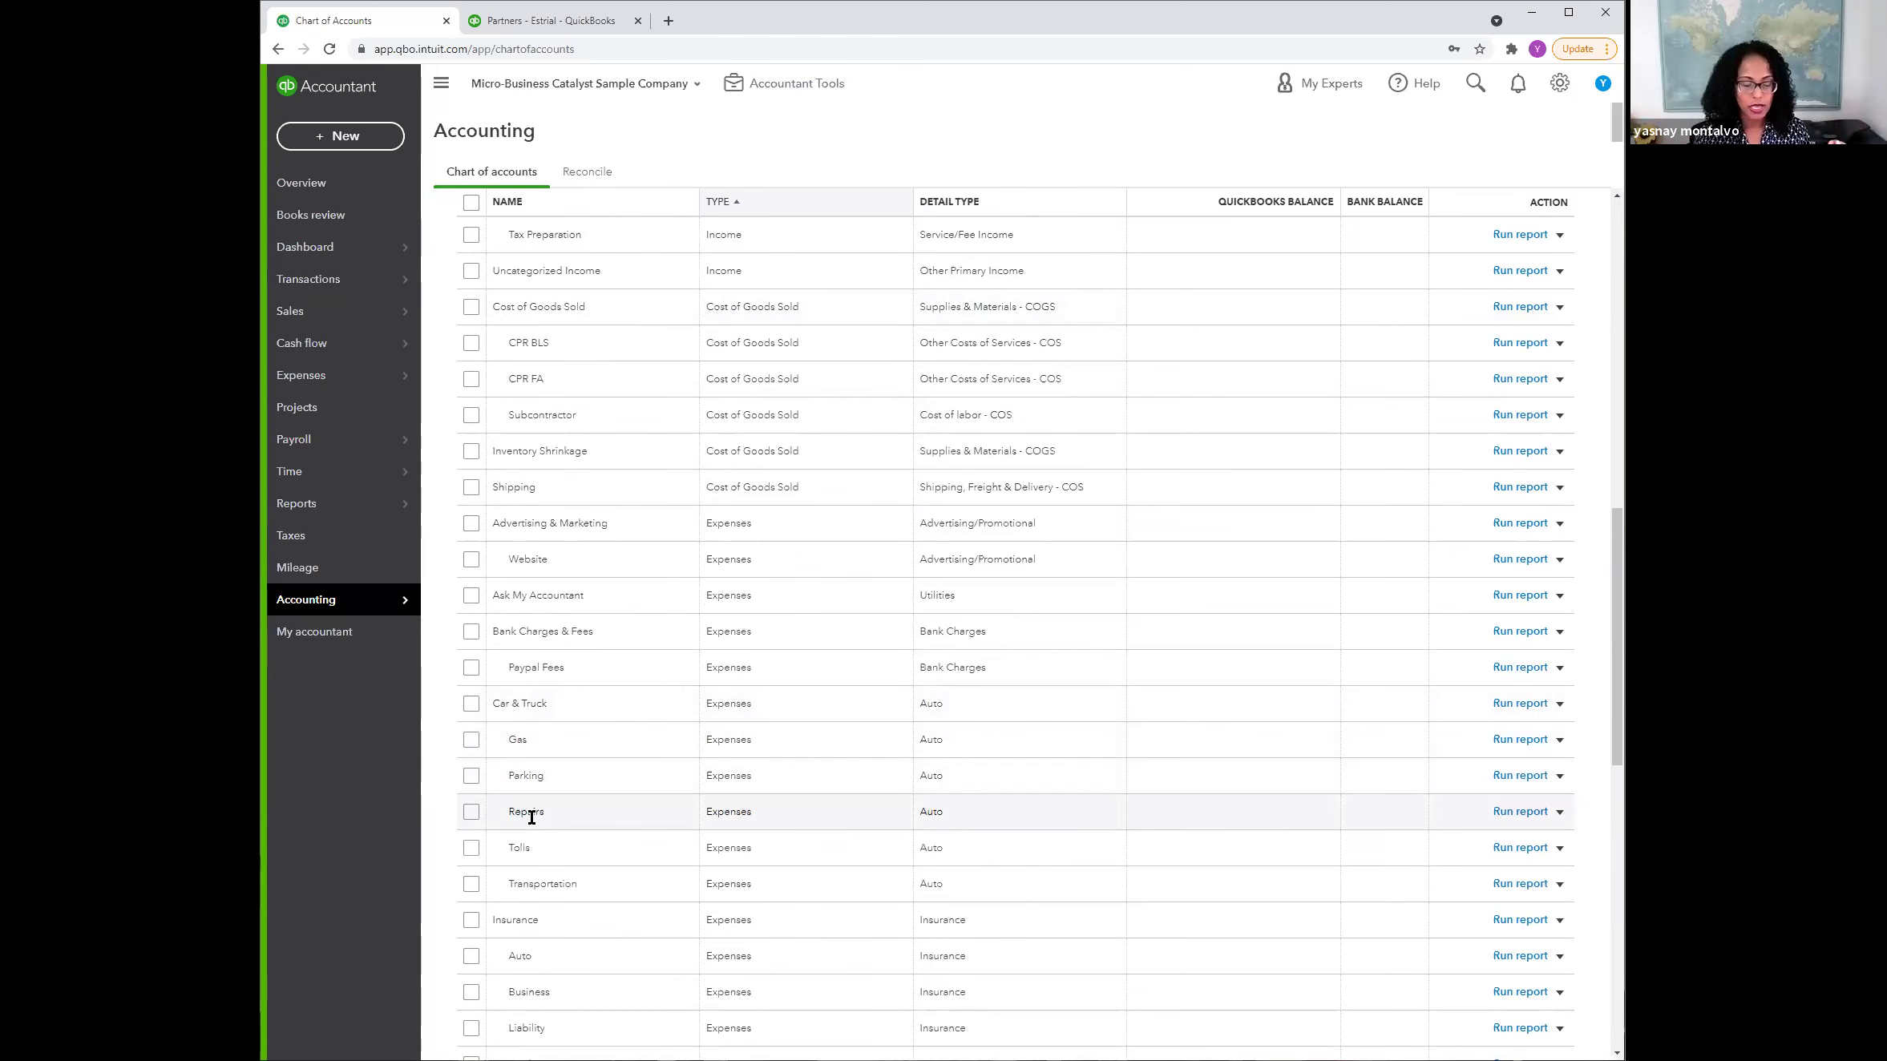
pyautogui.scroll(-3, 533, 813)
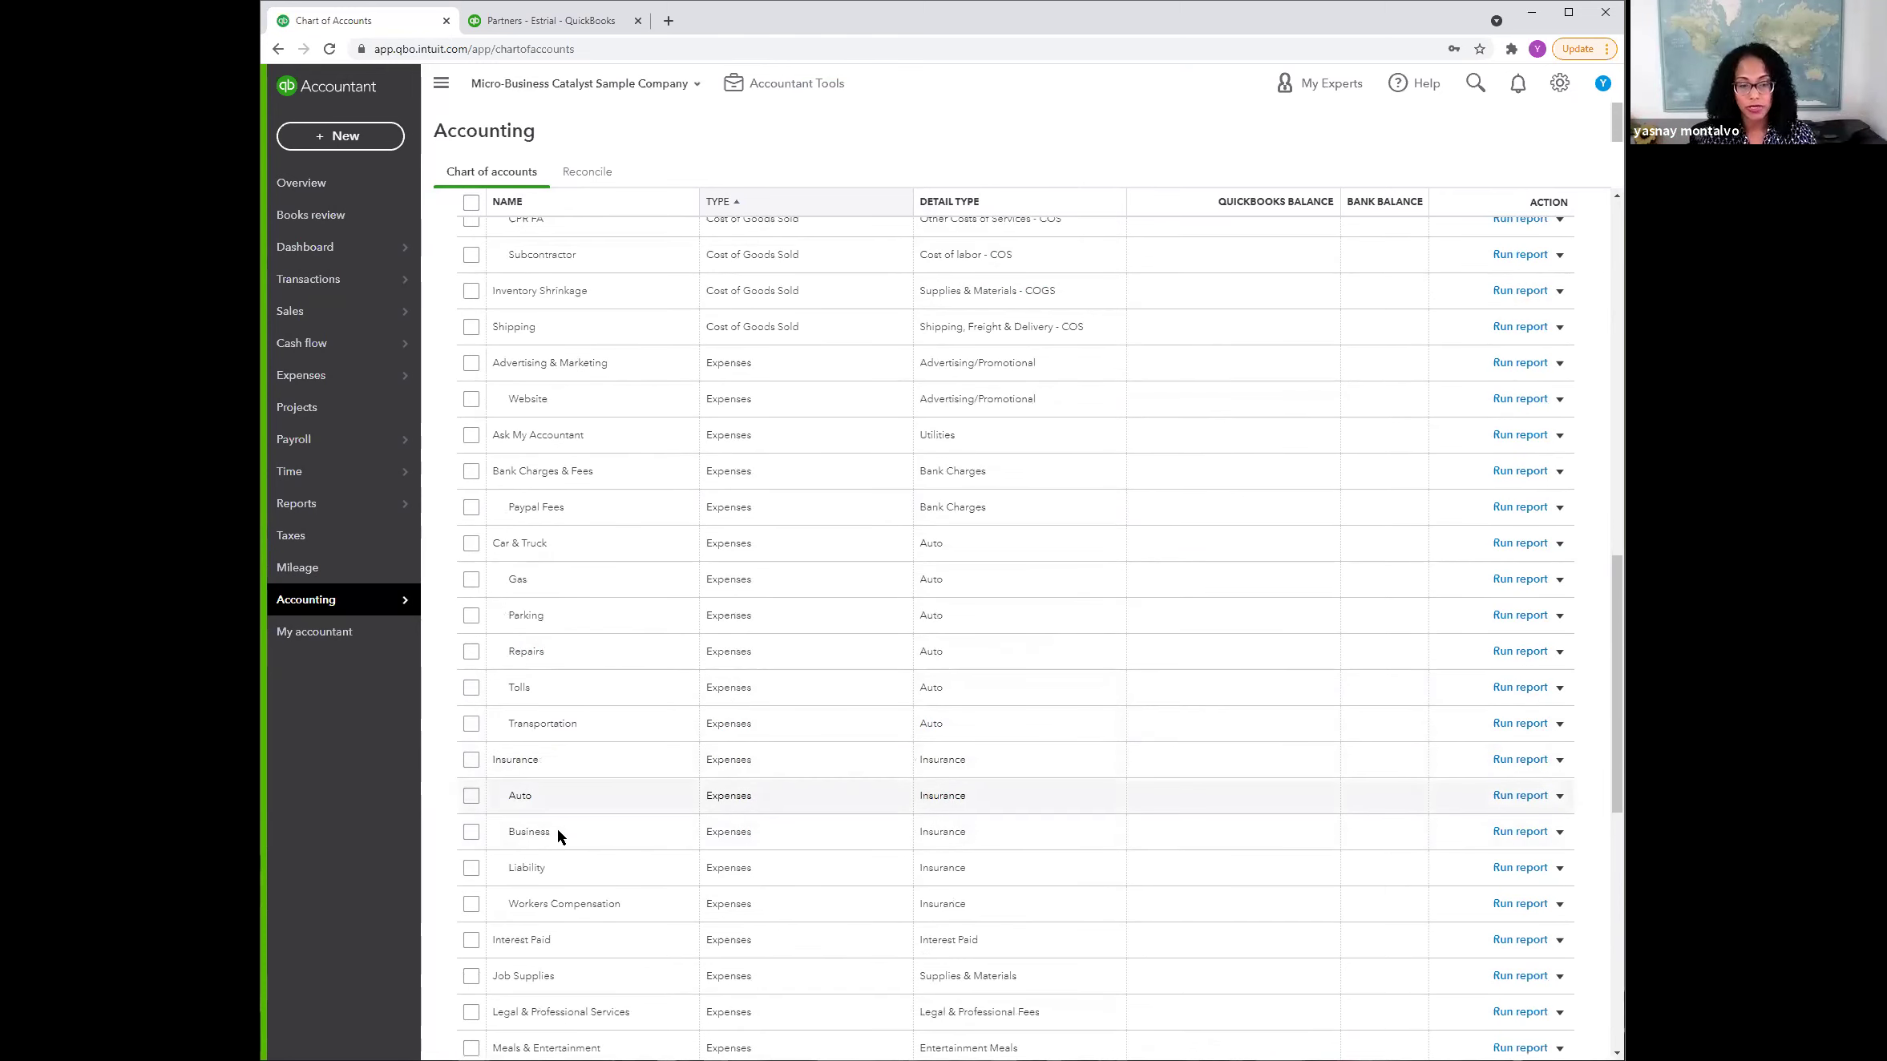
# Step: Review the income, equity and bank accounts at the start of the chart of accounts, and open the banking transactions
pyautogui.scroll(10, 590, 773)
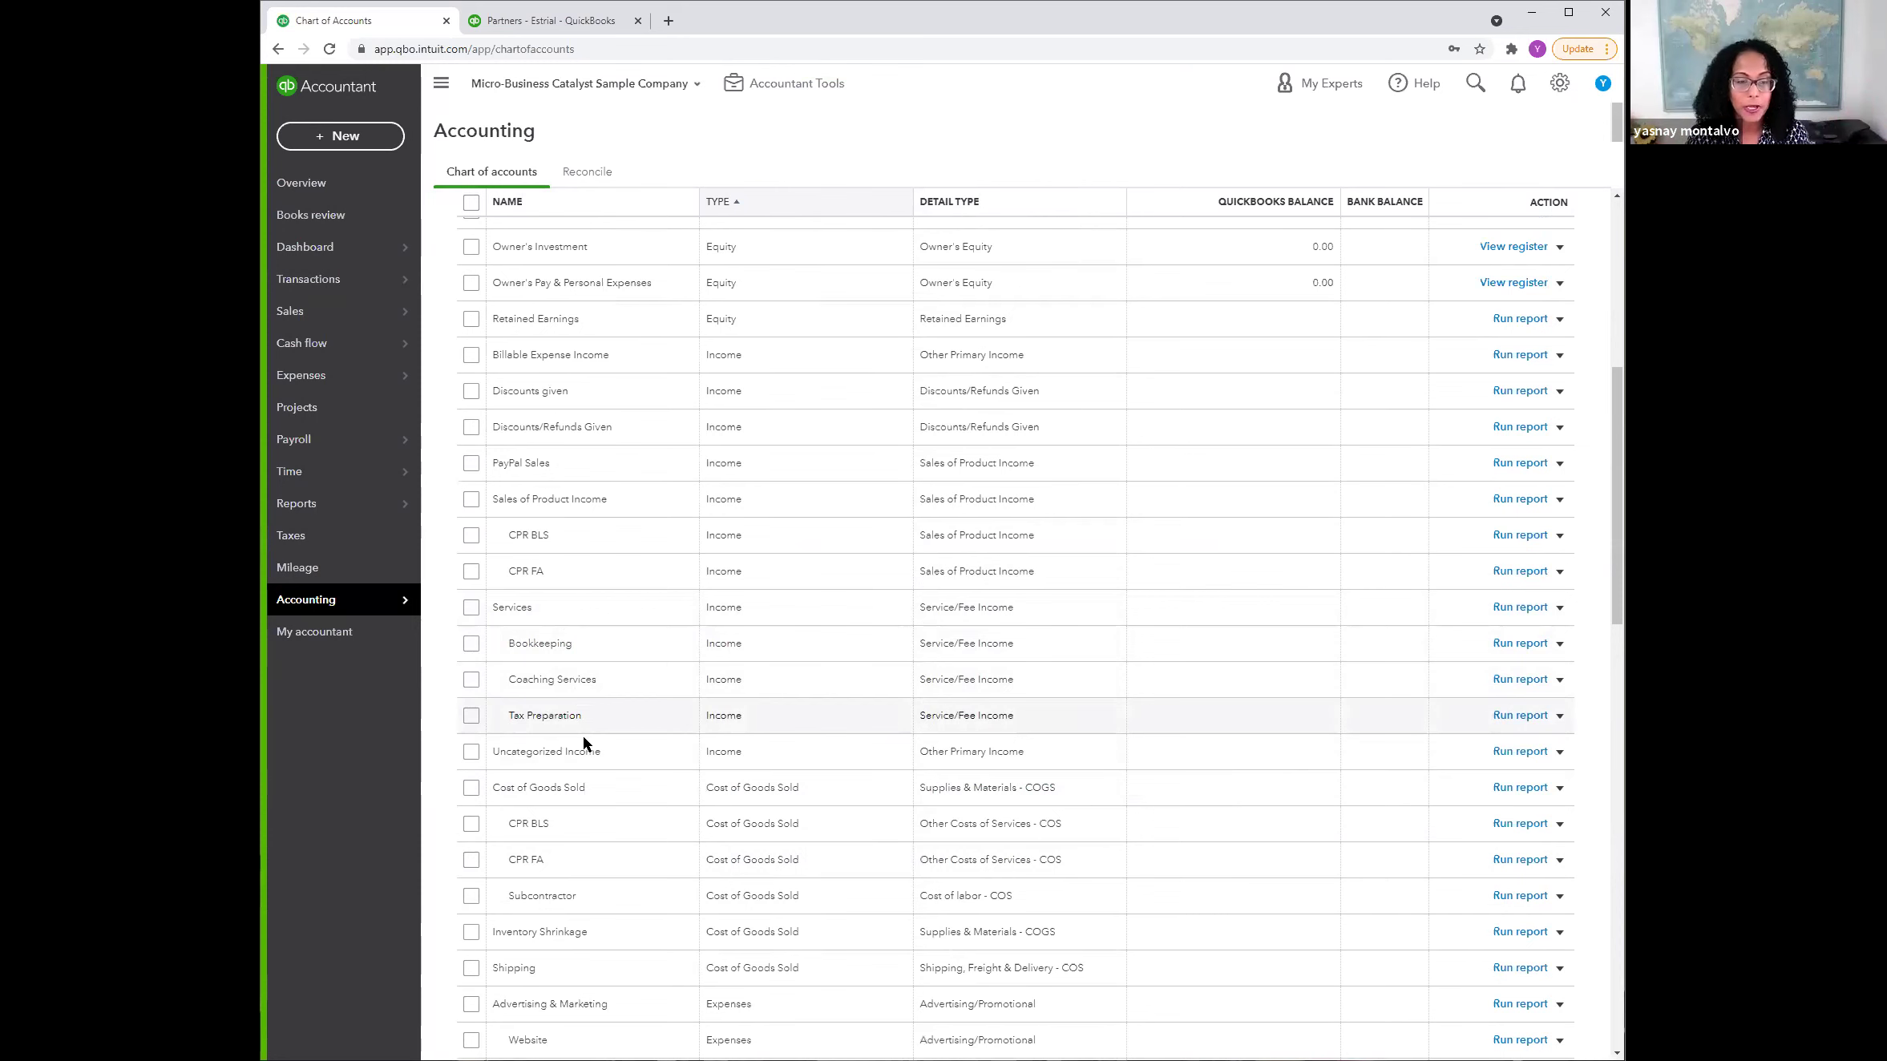
pyautogui.scroll(3, 617, 690)
pyautogui.scroll(2, 615, 705)
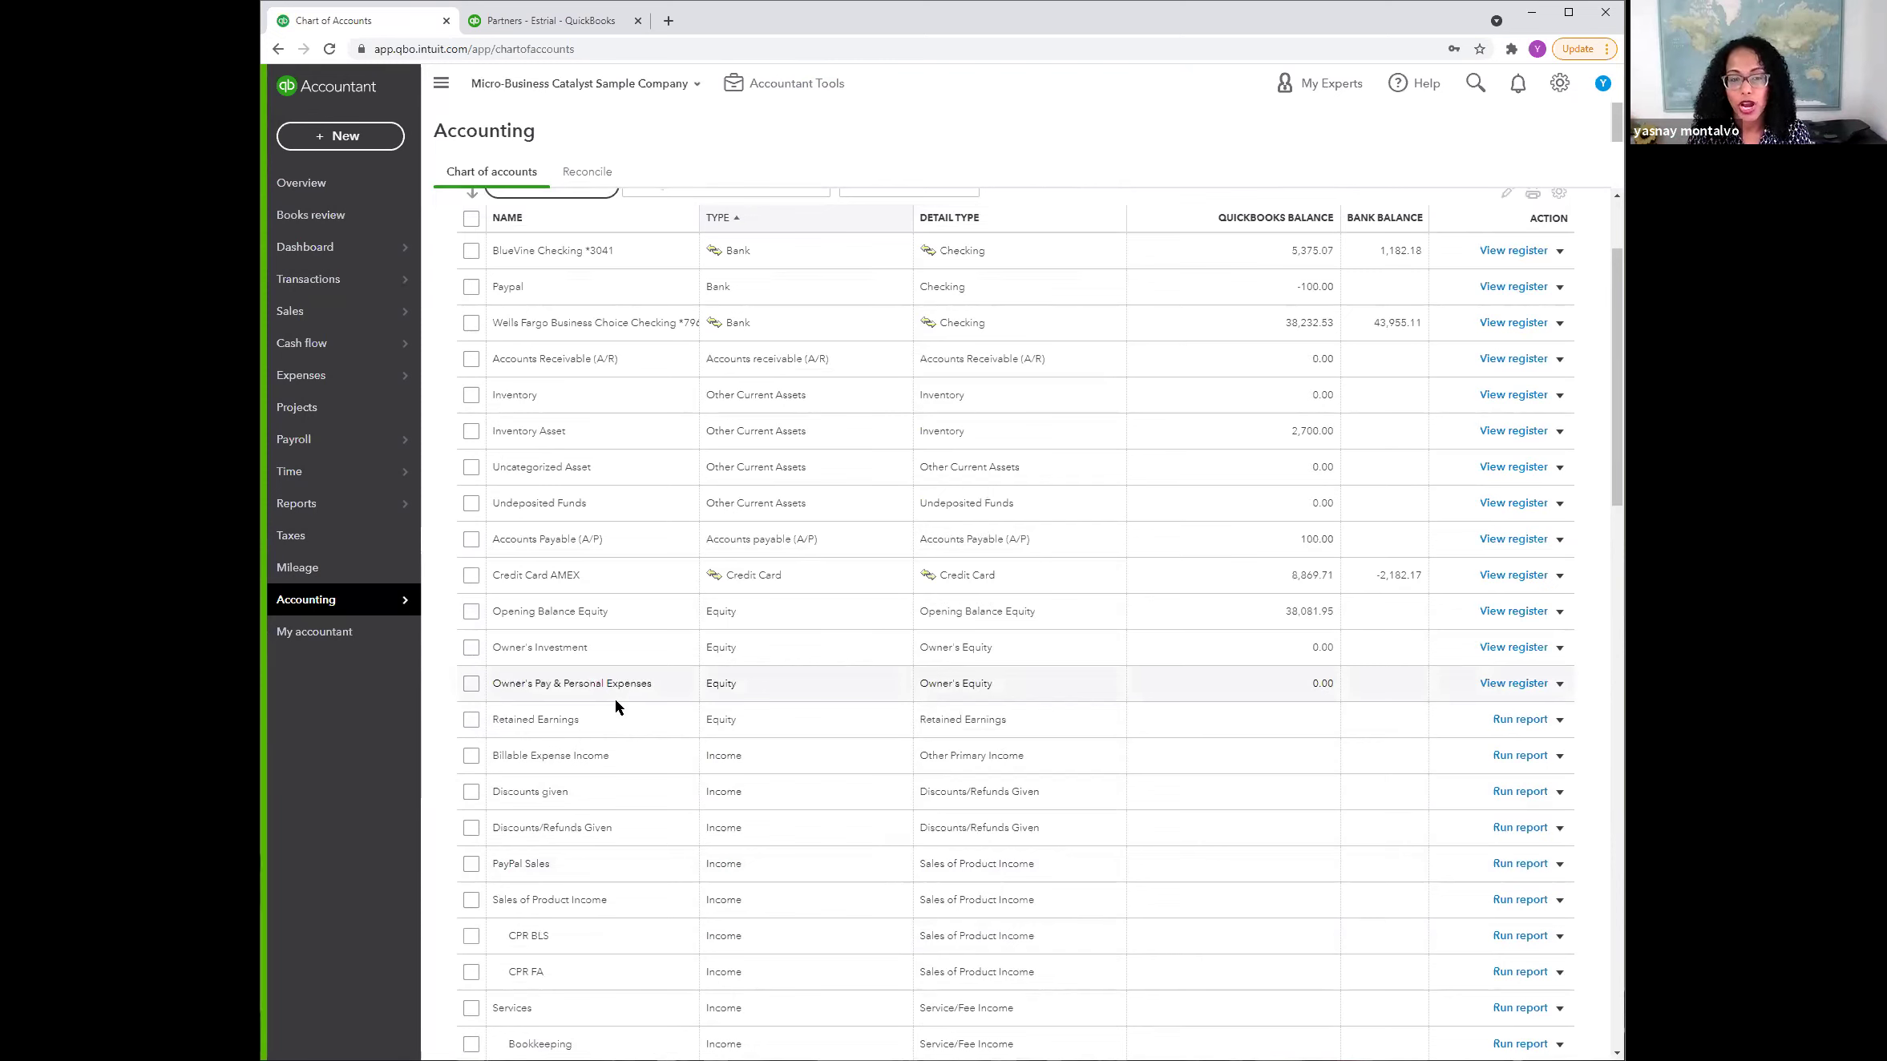
pyautogui.scroll(2, 616, 700)
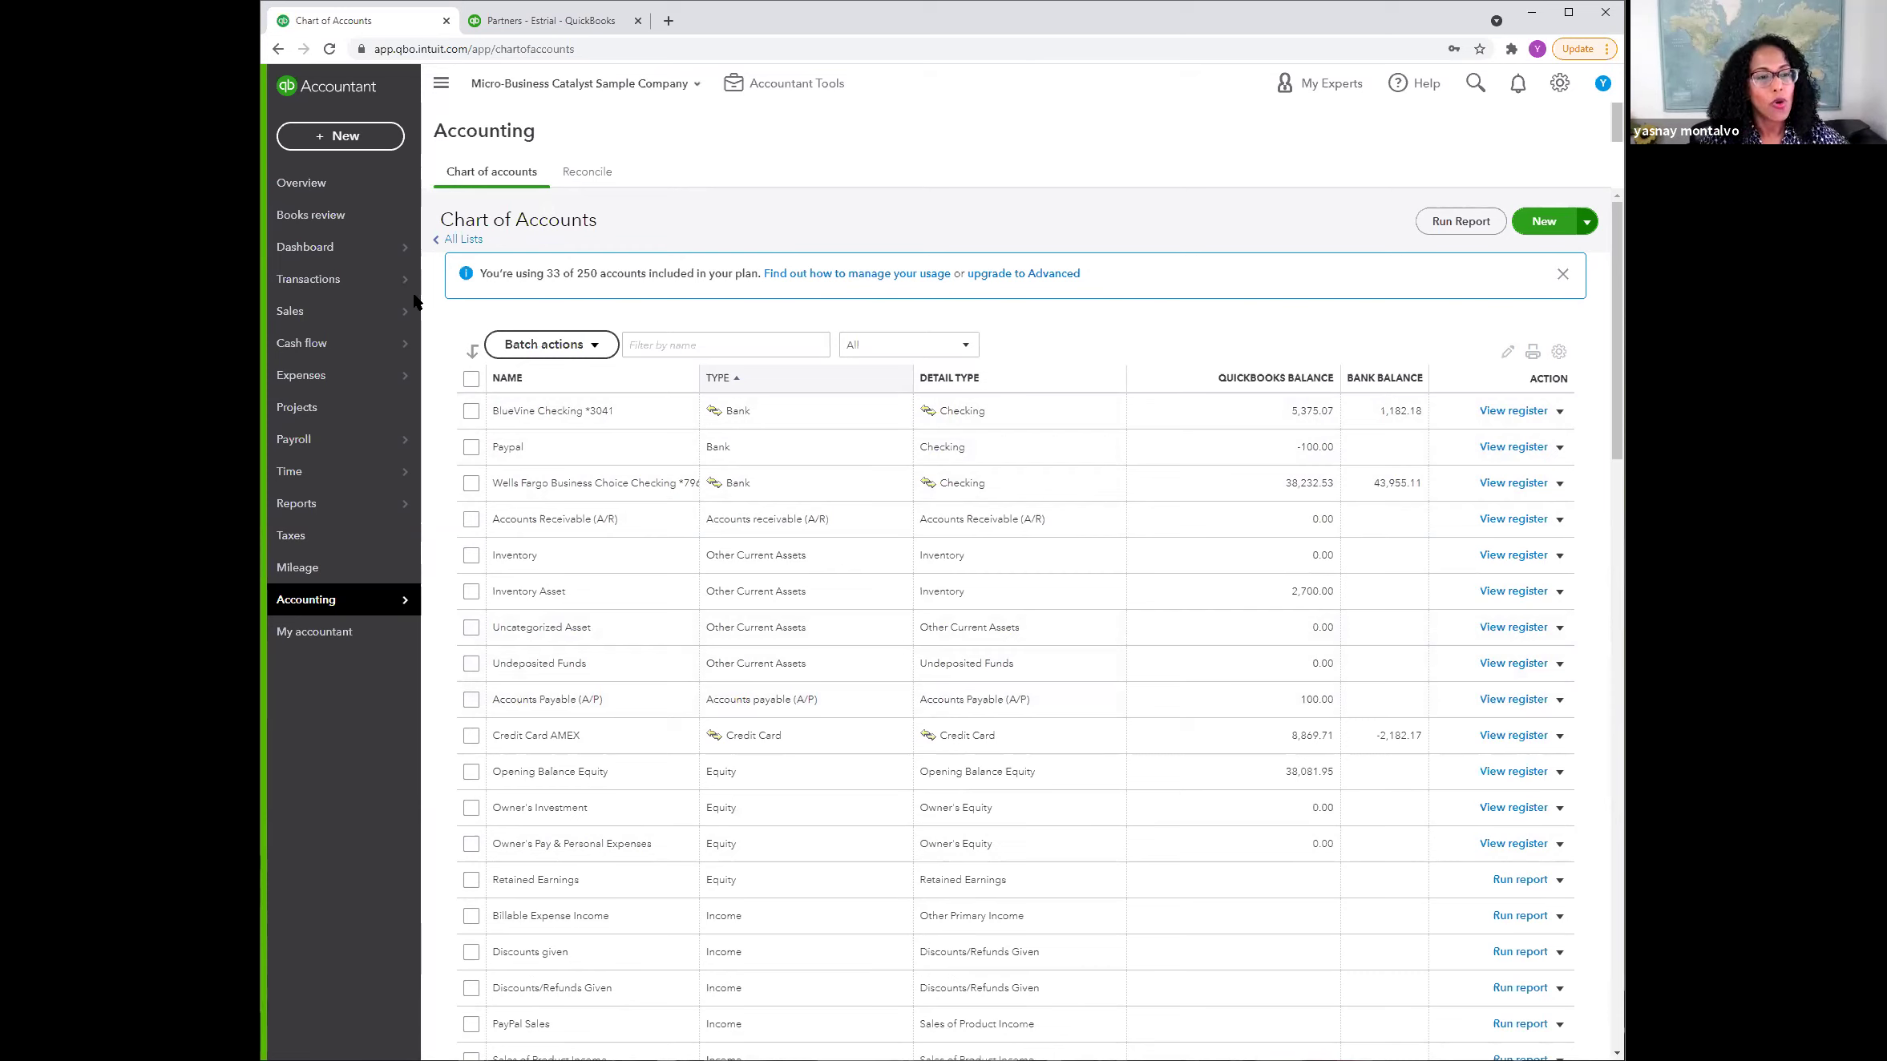
pyautogui.moveTo(410, 280)
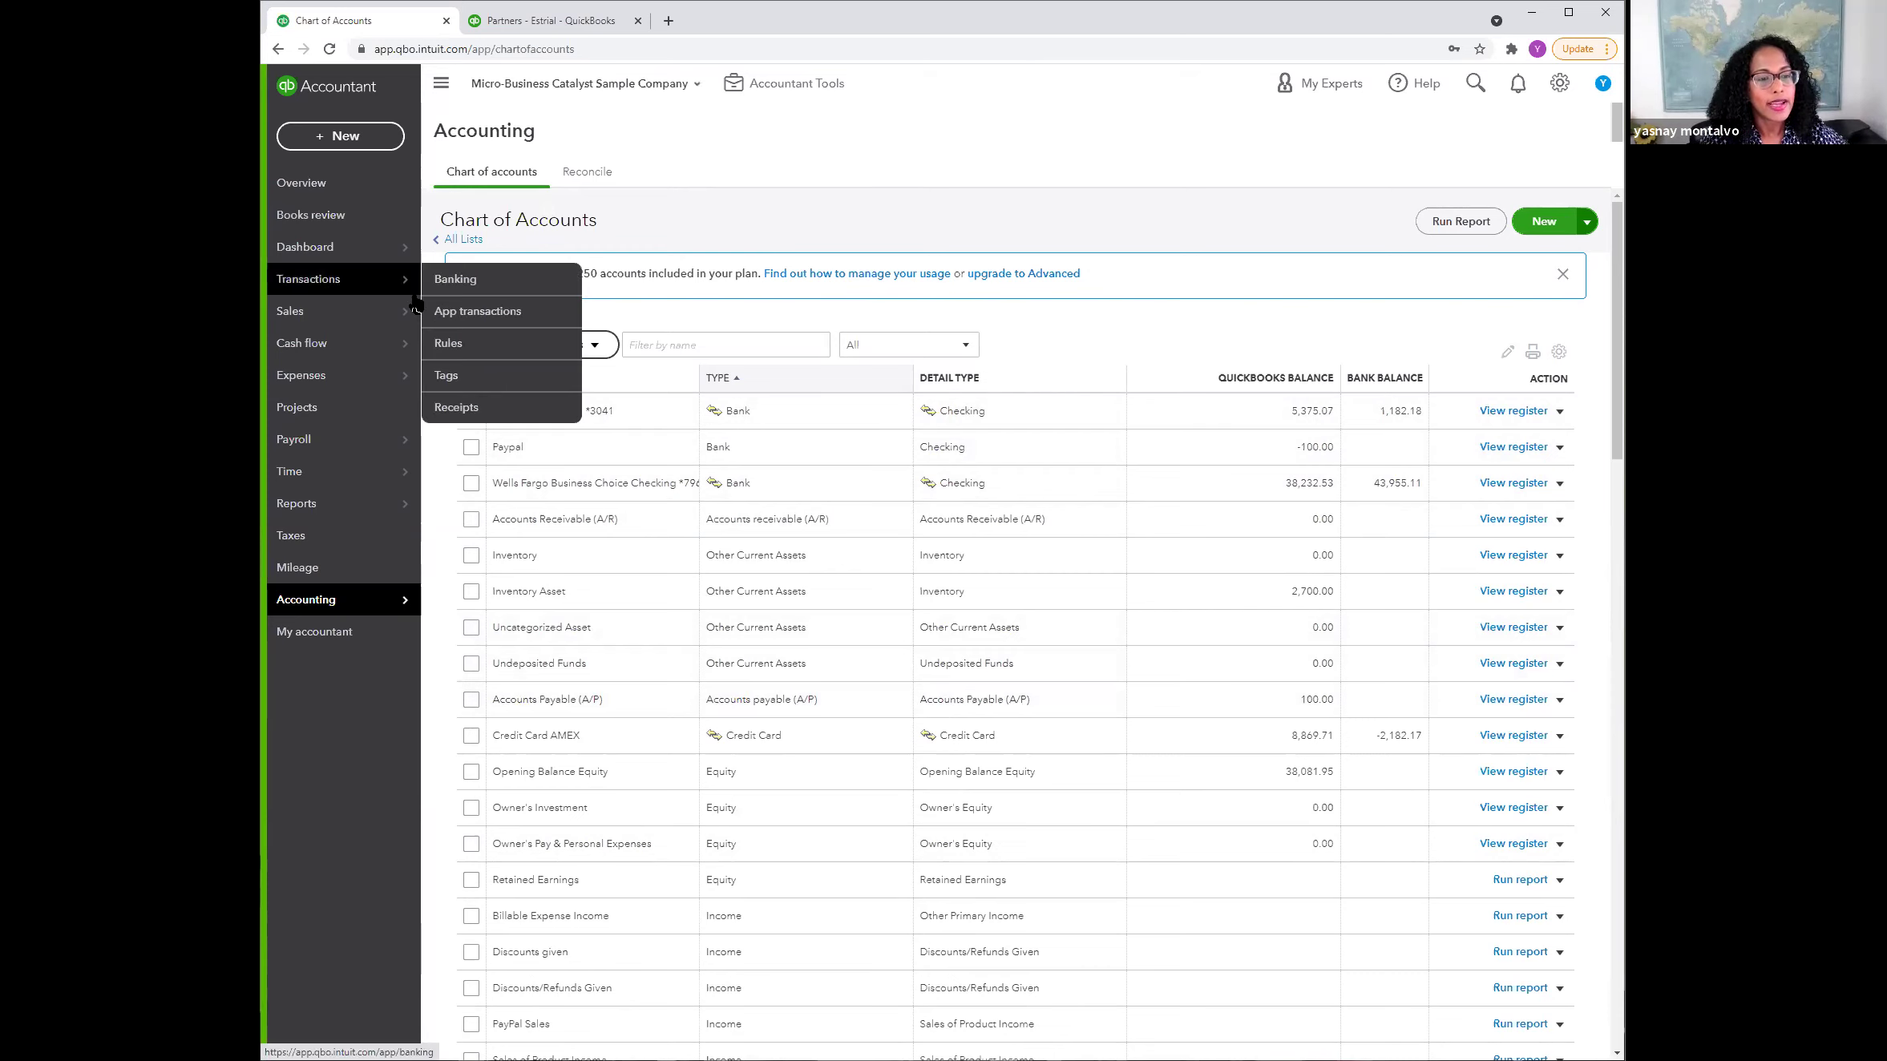
pyautogui.click(469, 285)
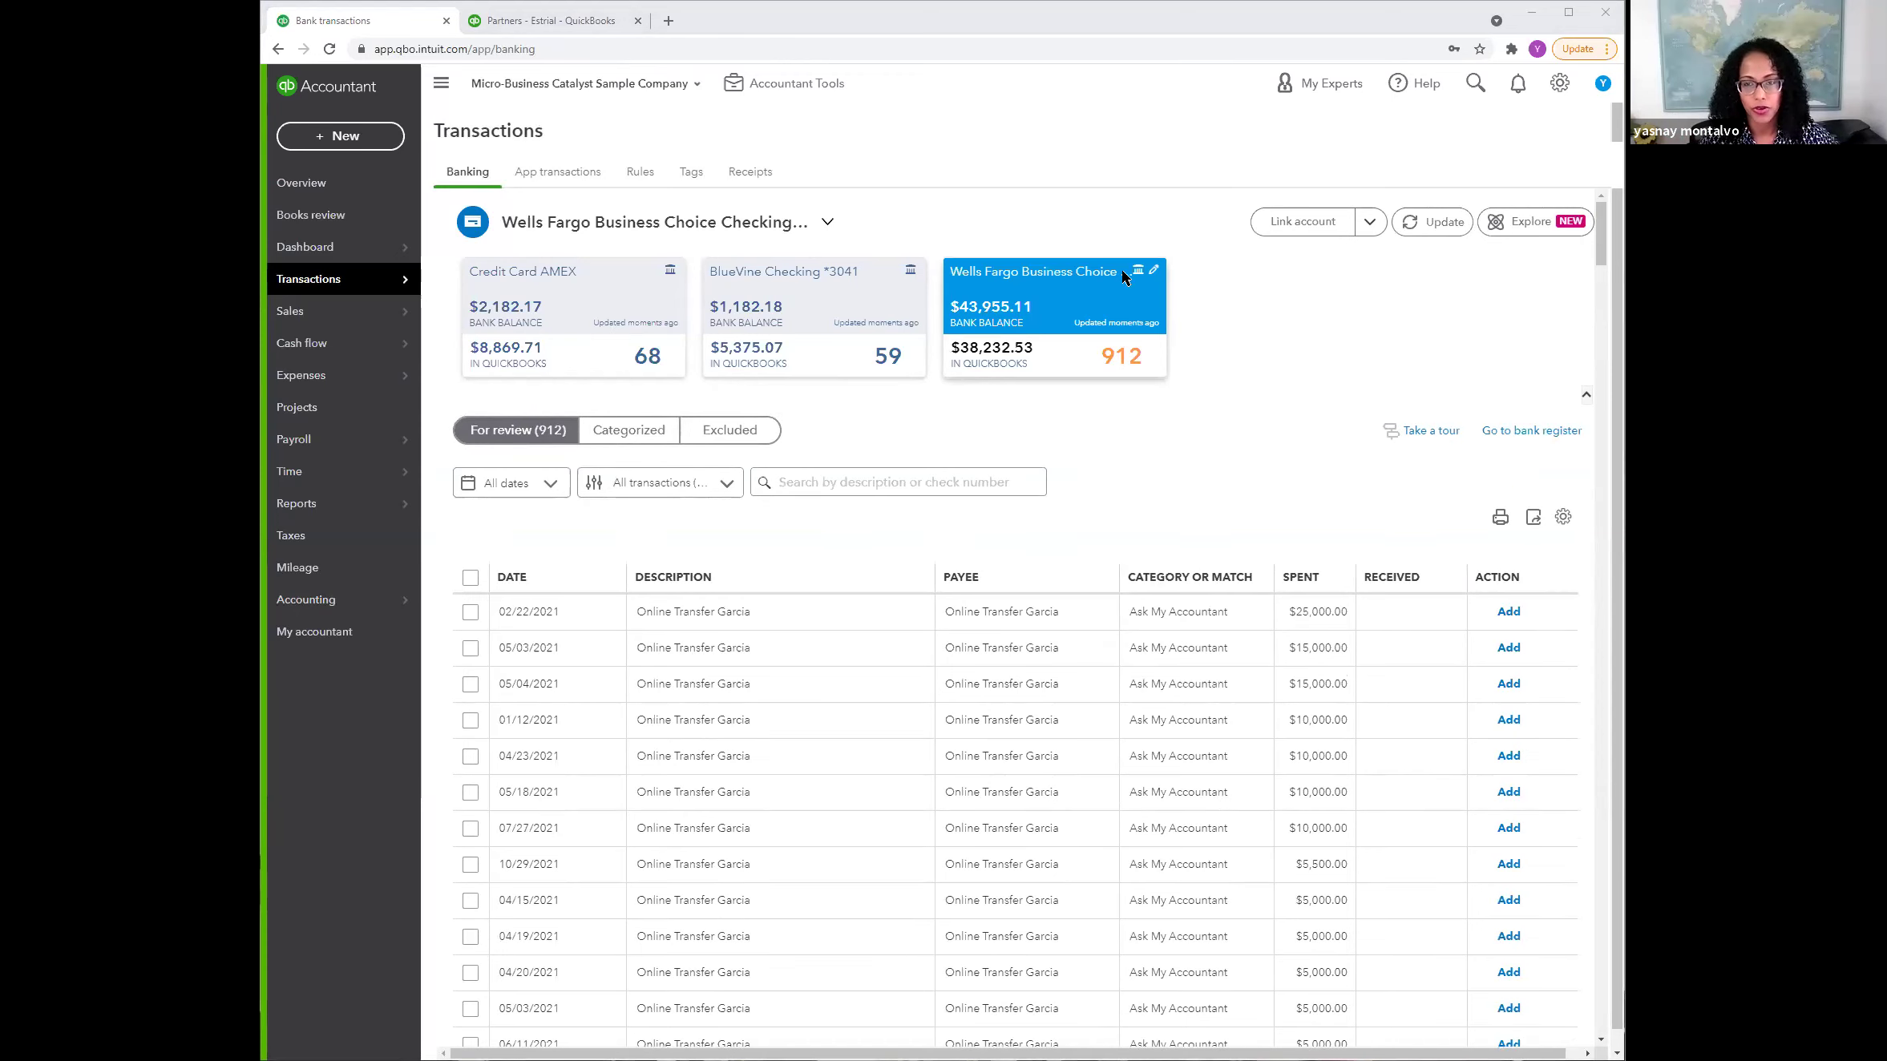
# Step: Look at the banks offered for linking a different bank account, and leave the connection setup without choosing one
pyautogui.click(1274, 227)
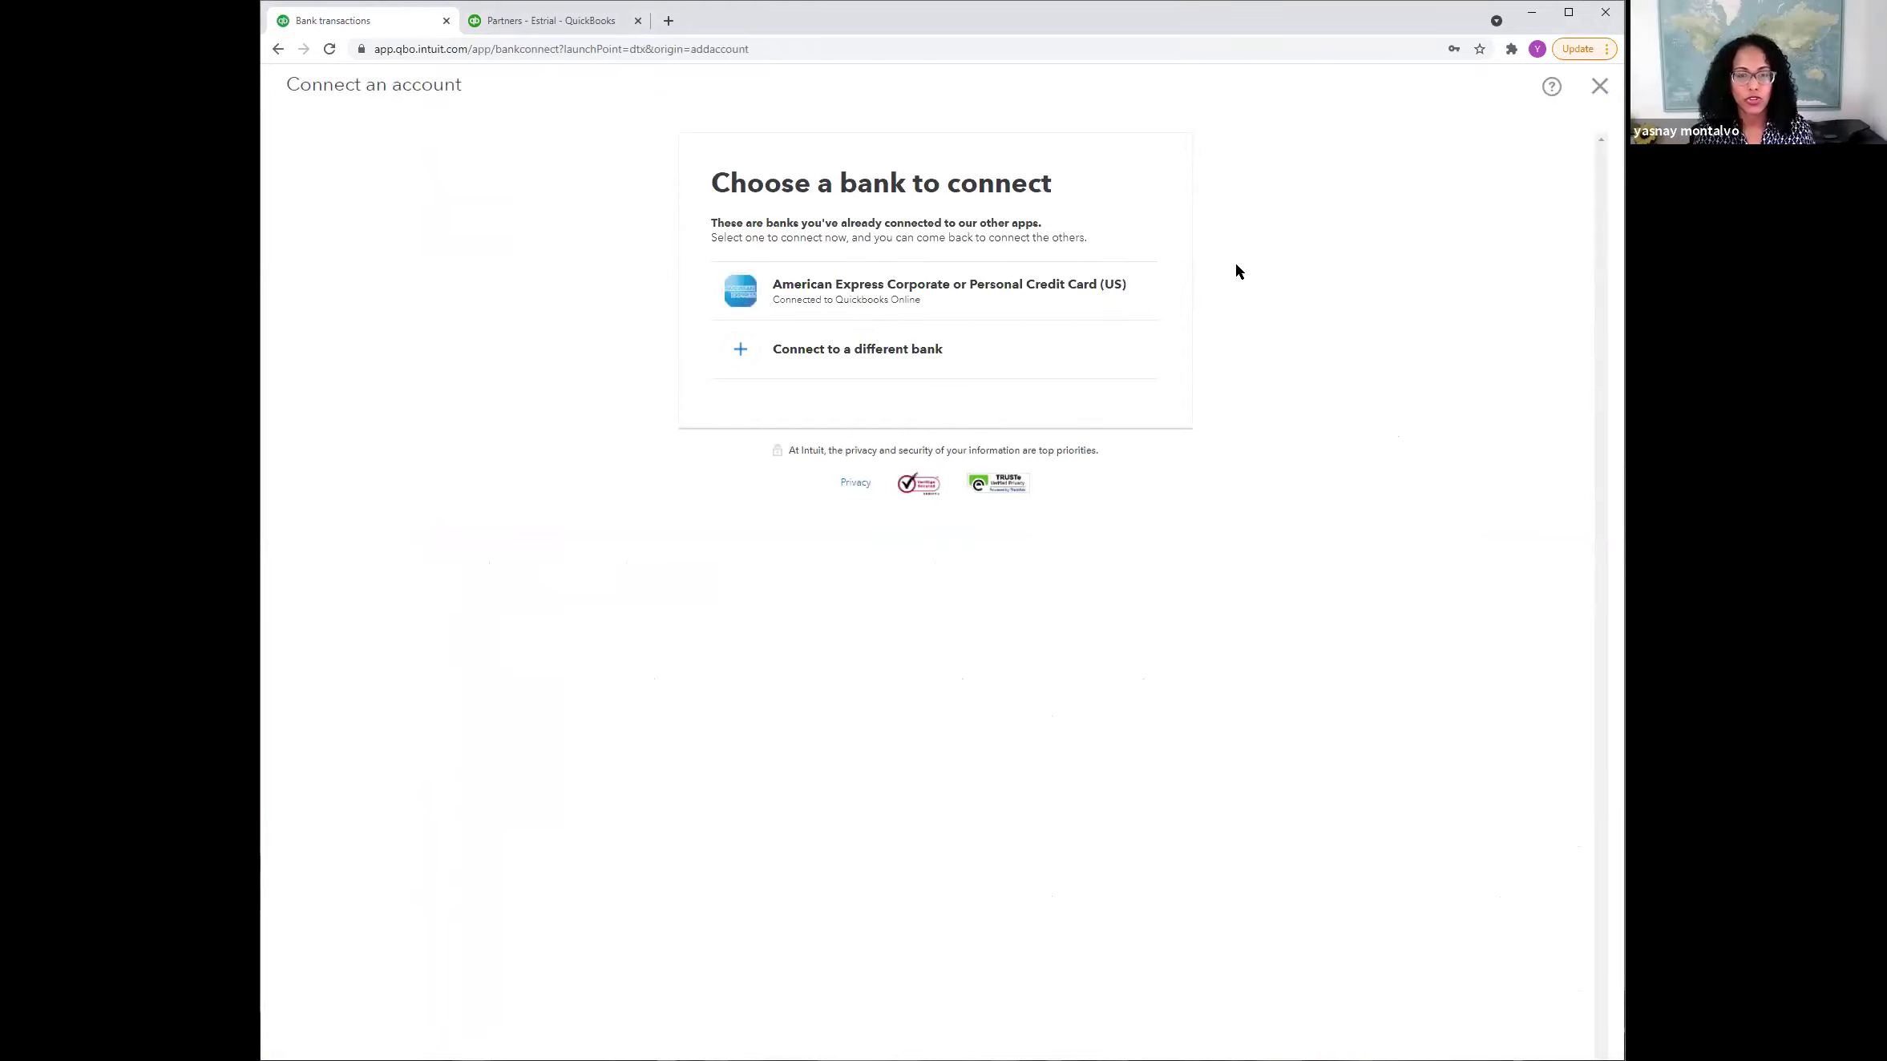
pyautogui.click(892, 338)
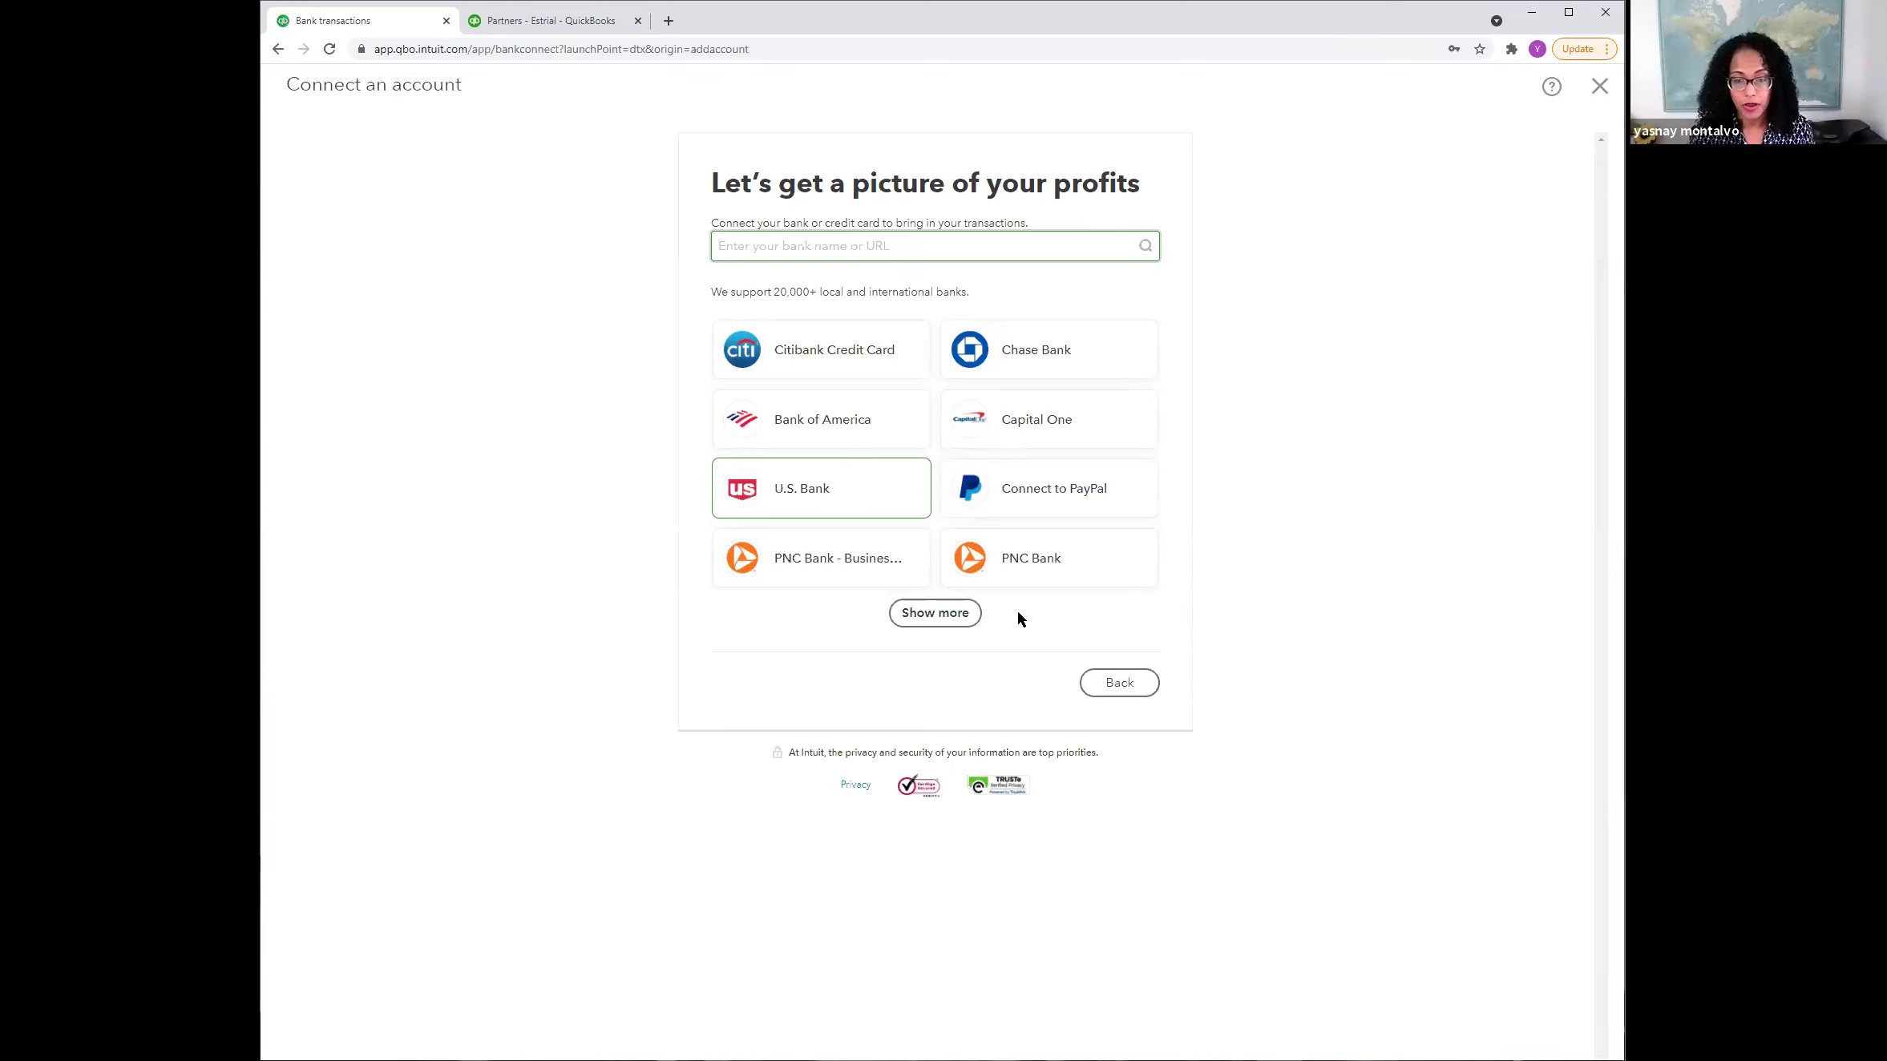
pyautogui.press('Escape')
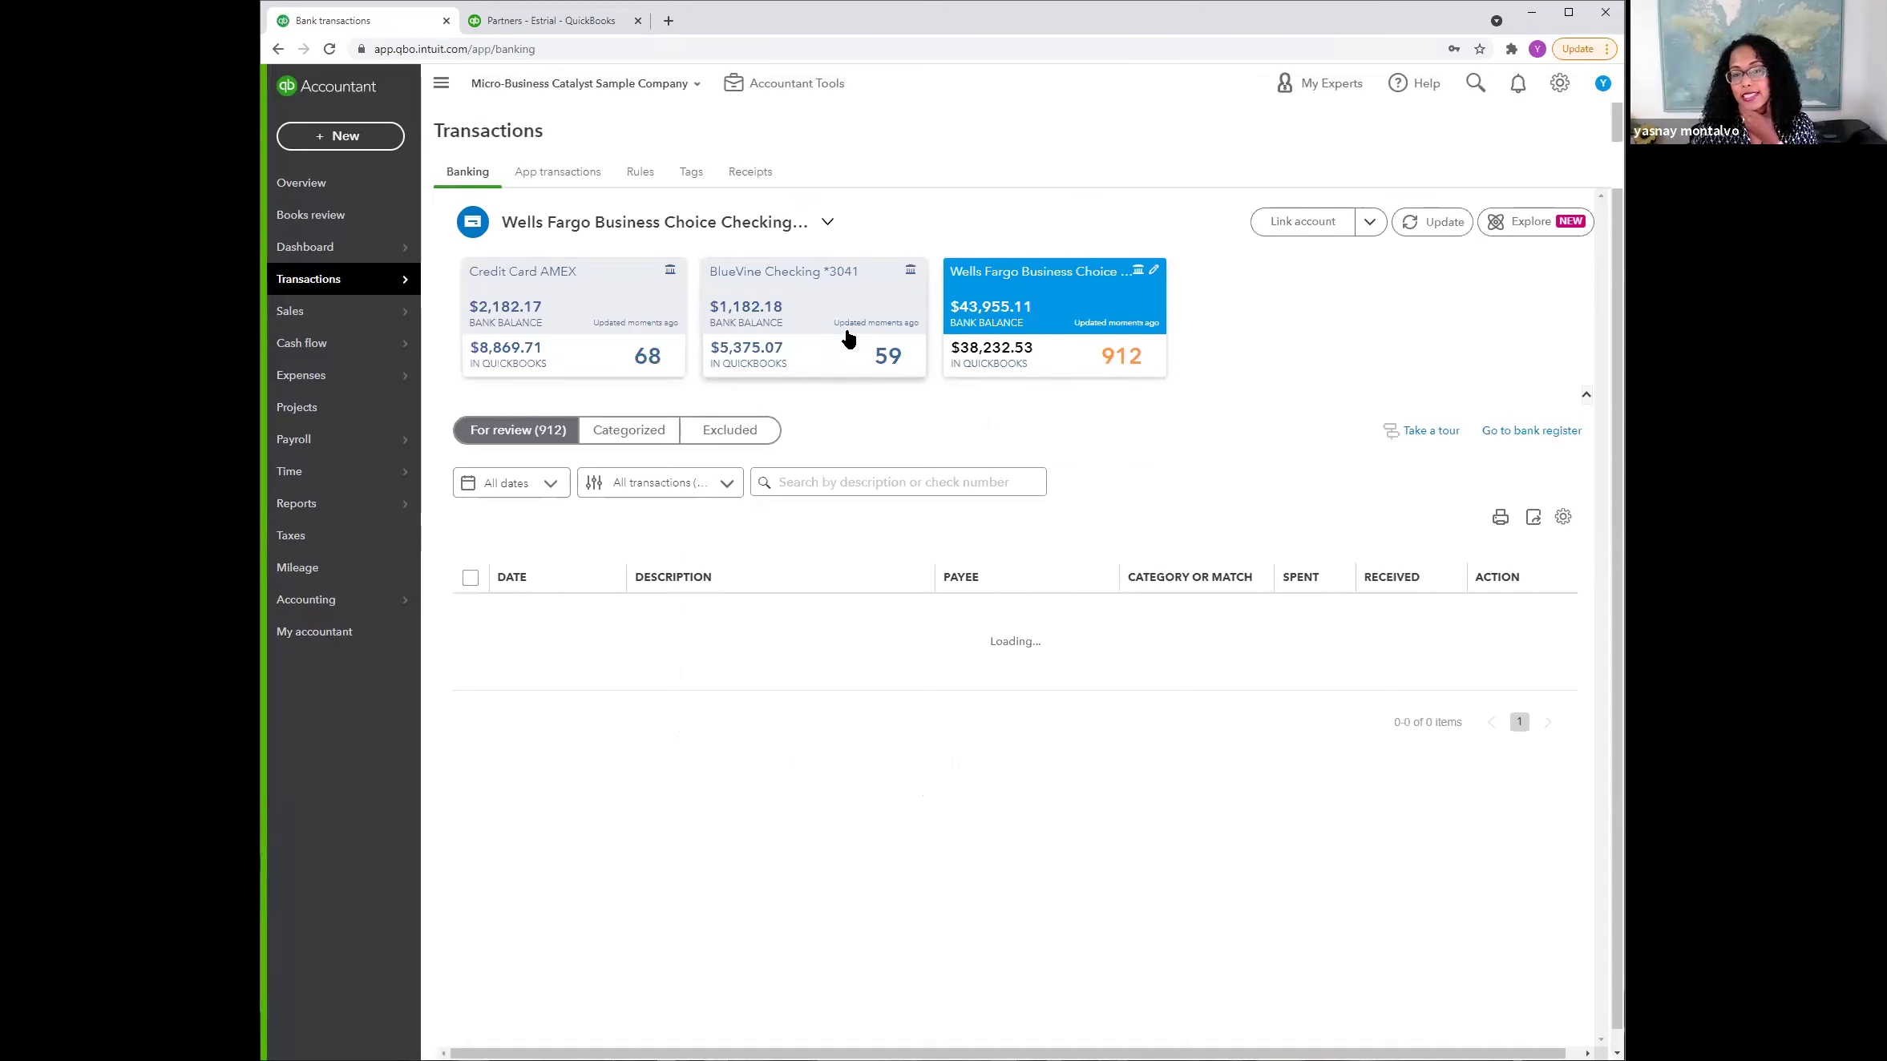
# Step: Examine the for-review, categorized and excluded transactions of the Wells Fargo Business Choice Checking account, and return to those for review
pyautogui.tripleClick(1139, 355)
pyautogui.click(1130, 354)
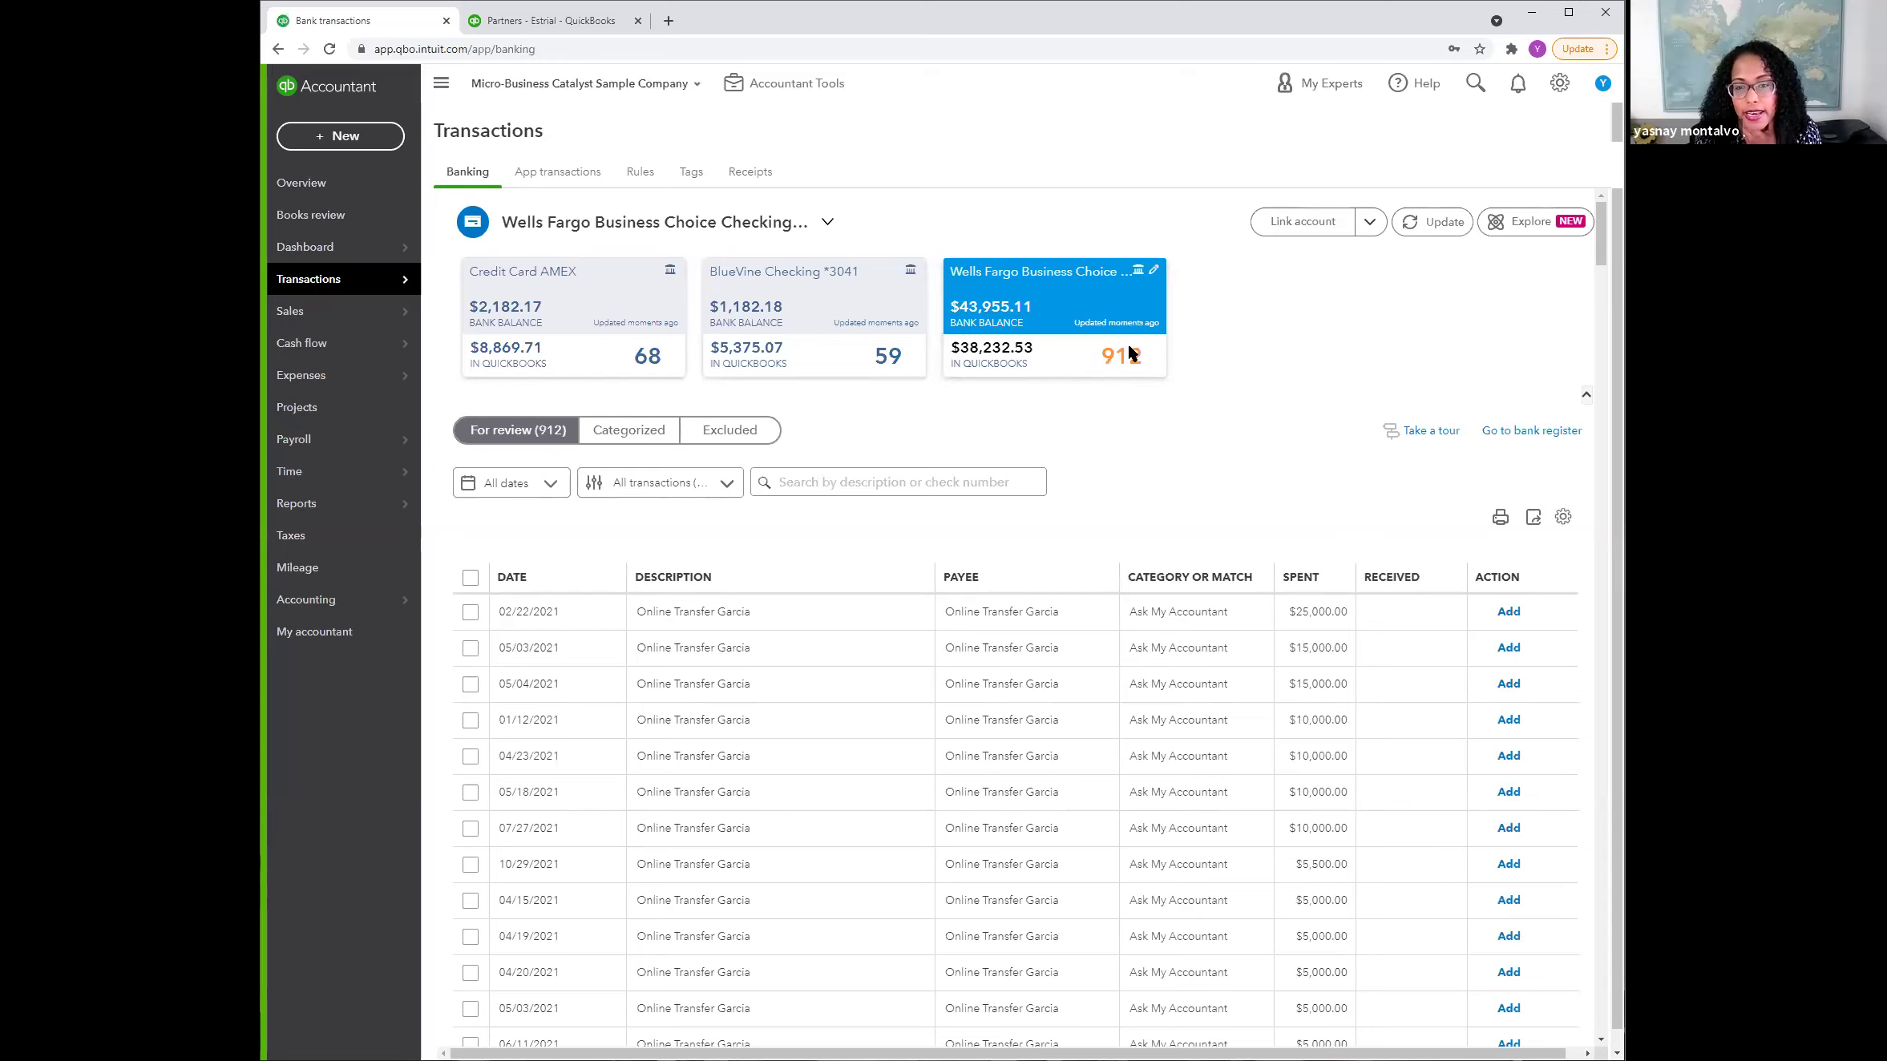
pyautogui.click(510, 433)
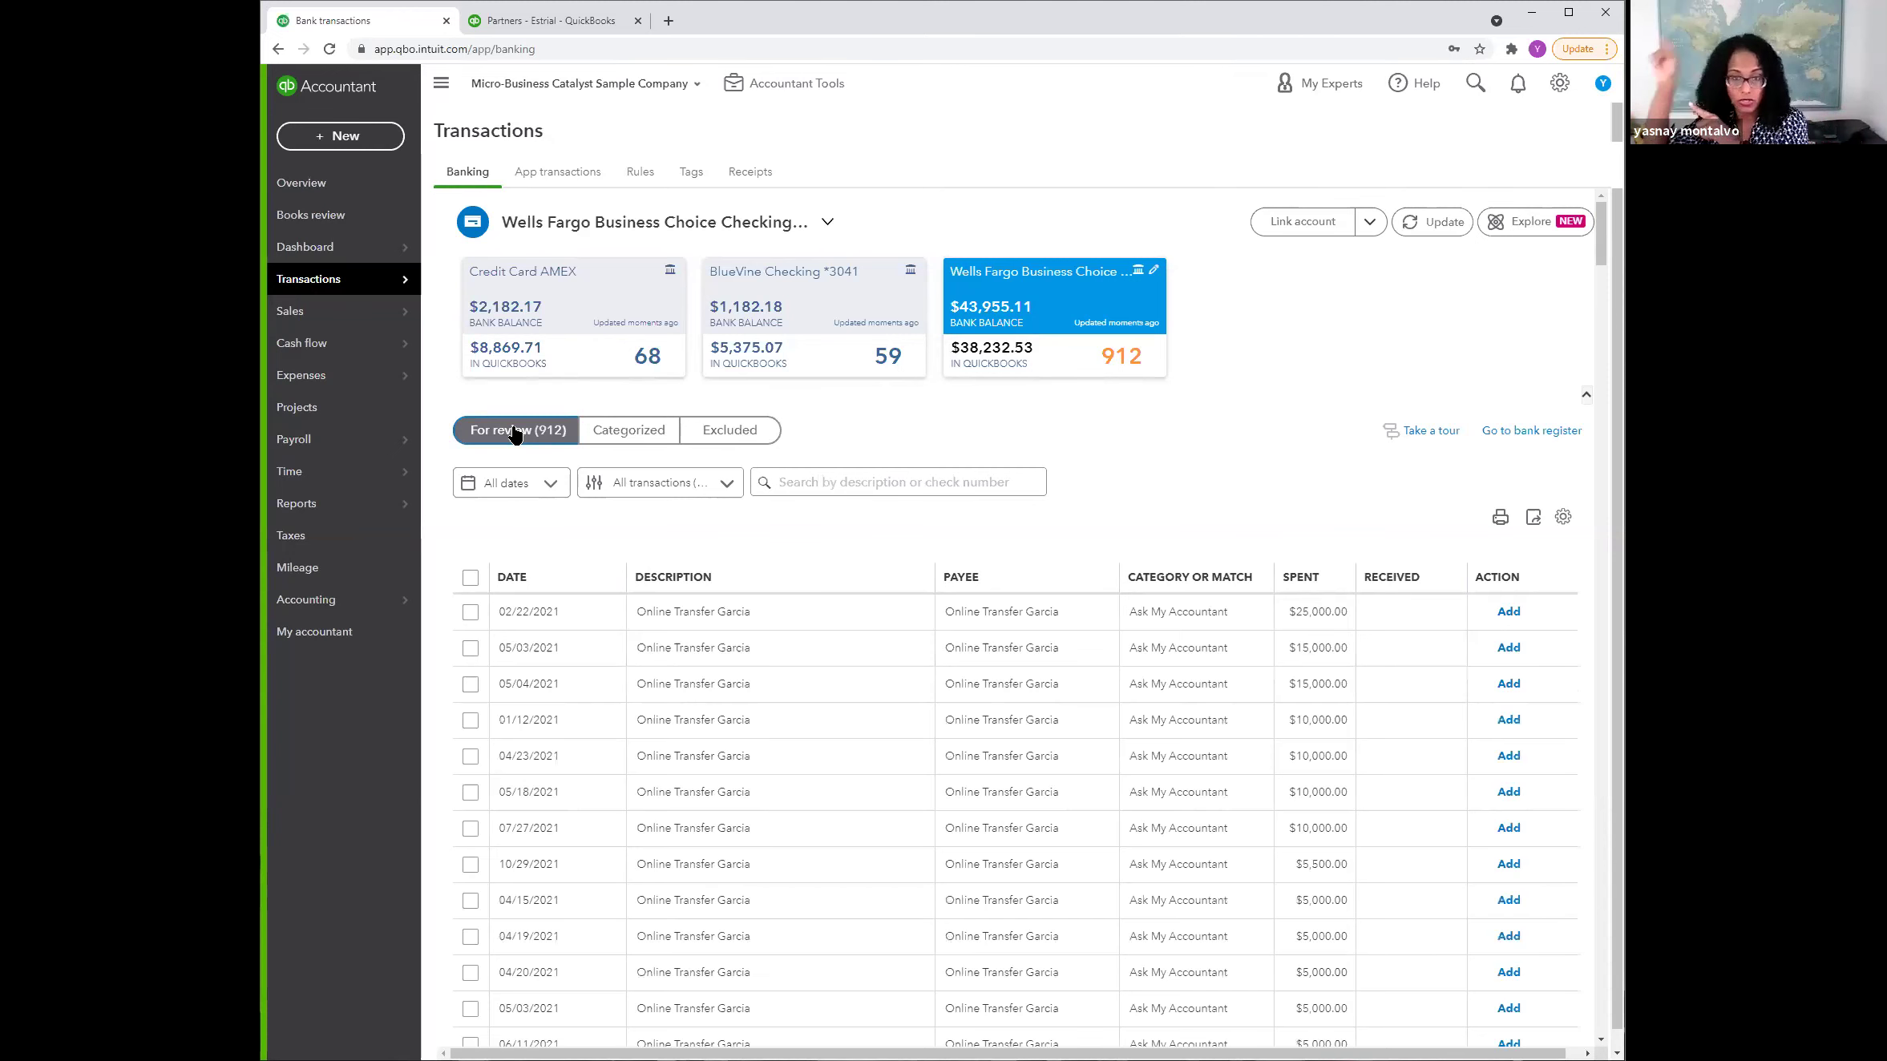
pyautogui.click(607, 440)
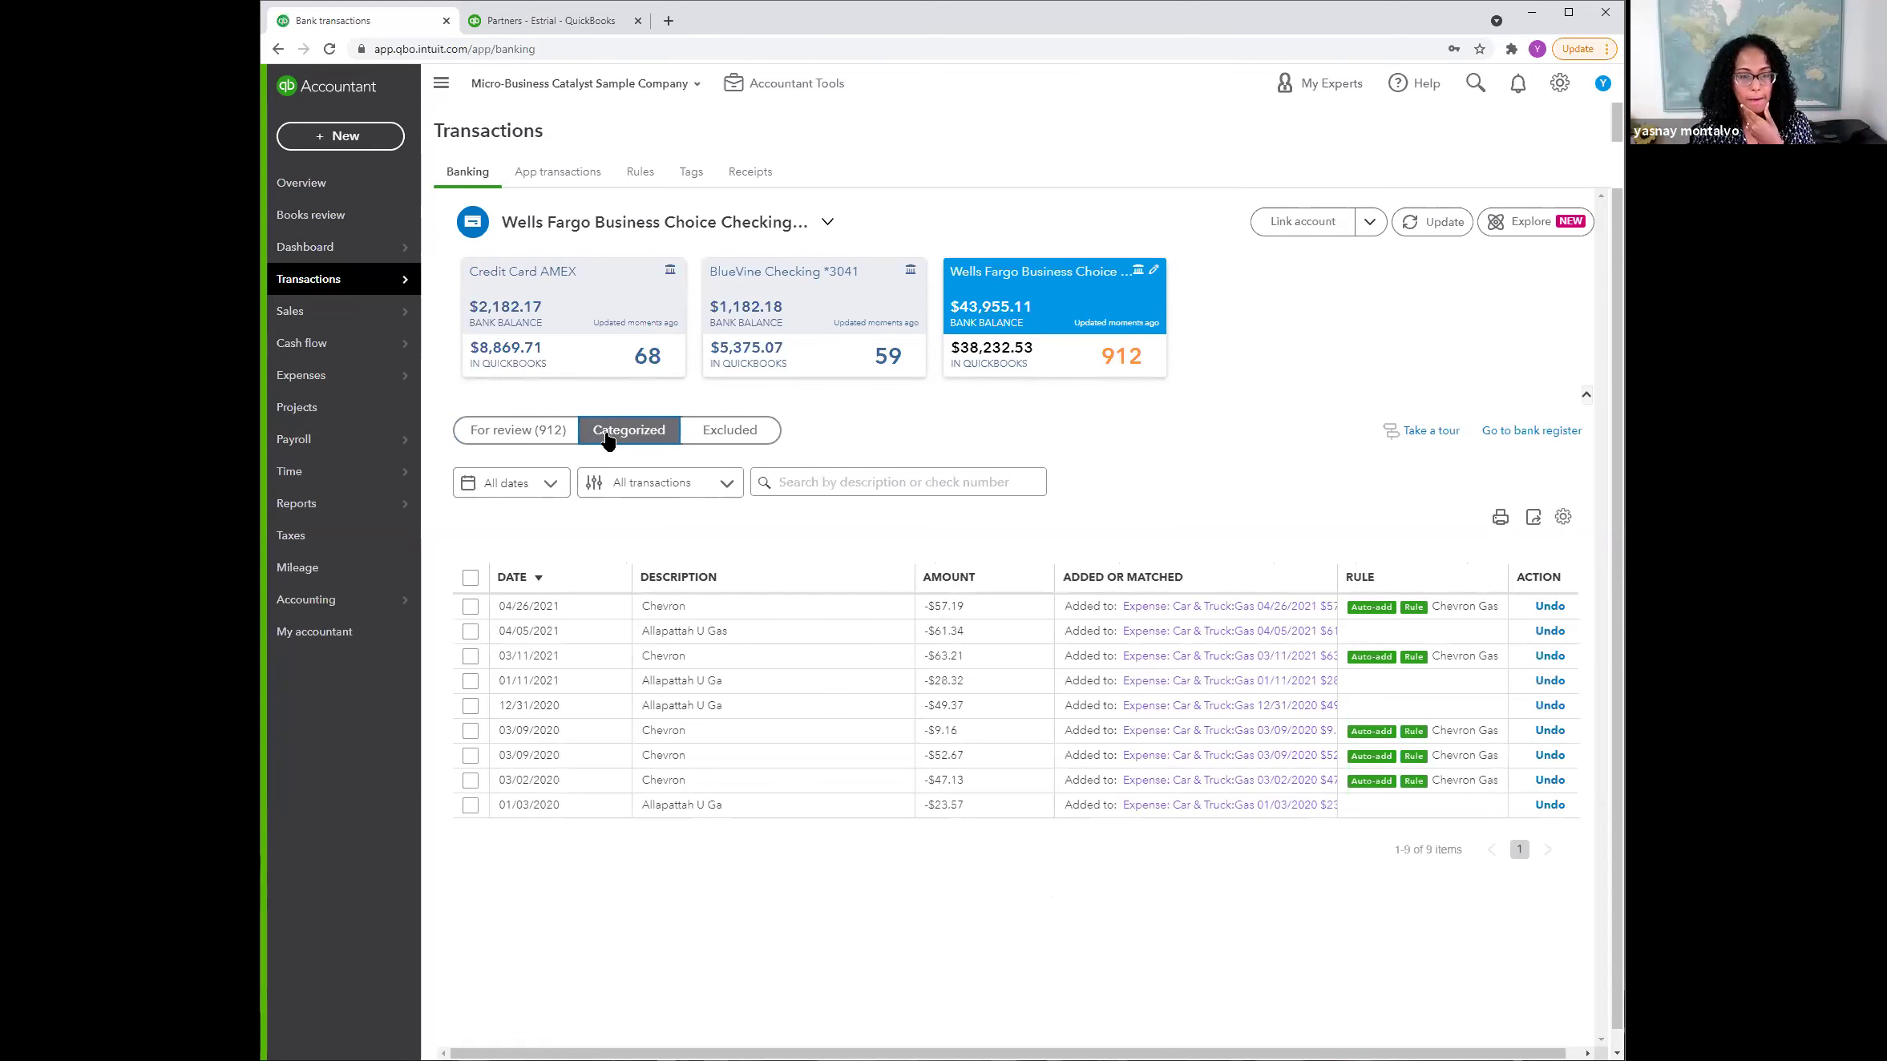
pyautogui.click(704, 428)
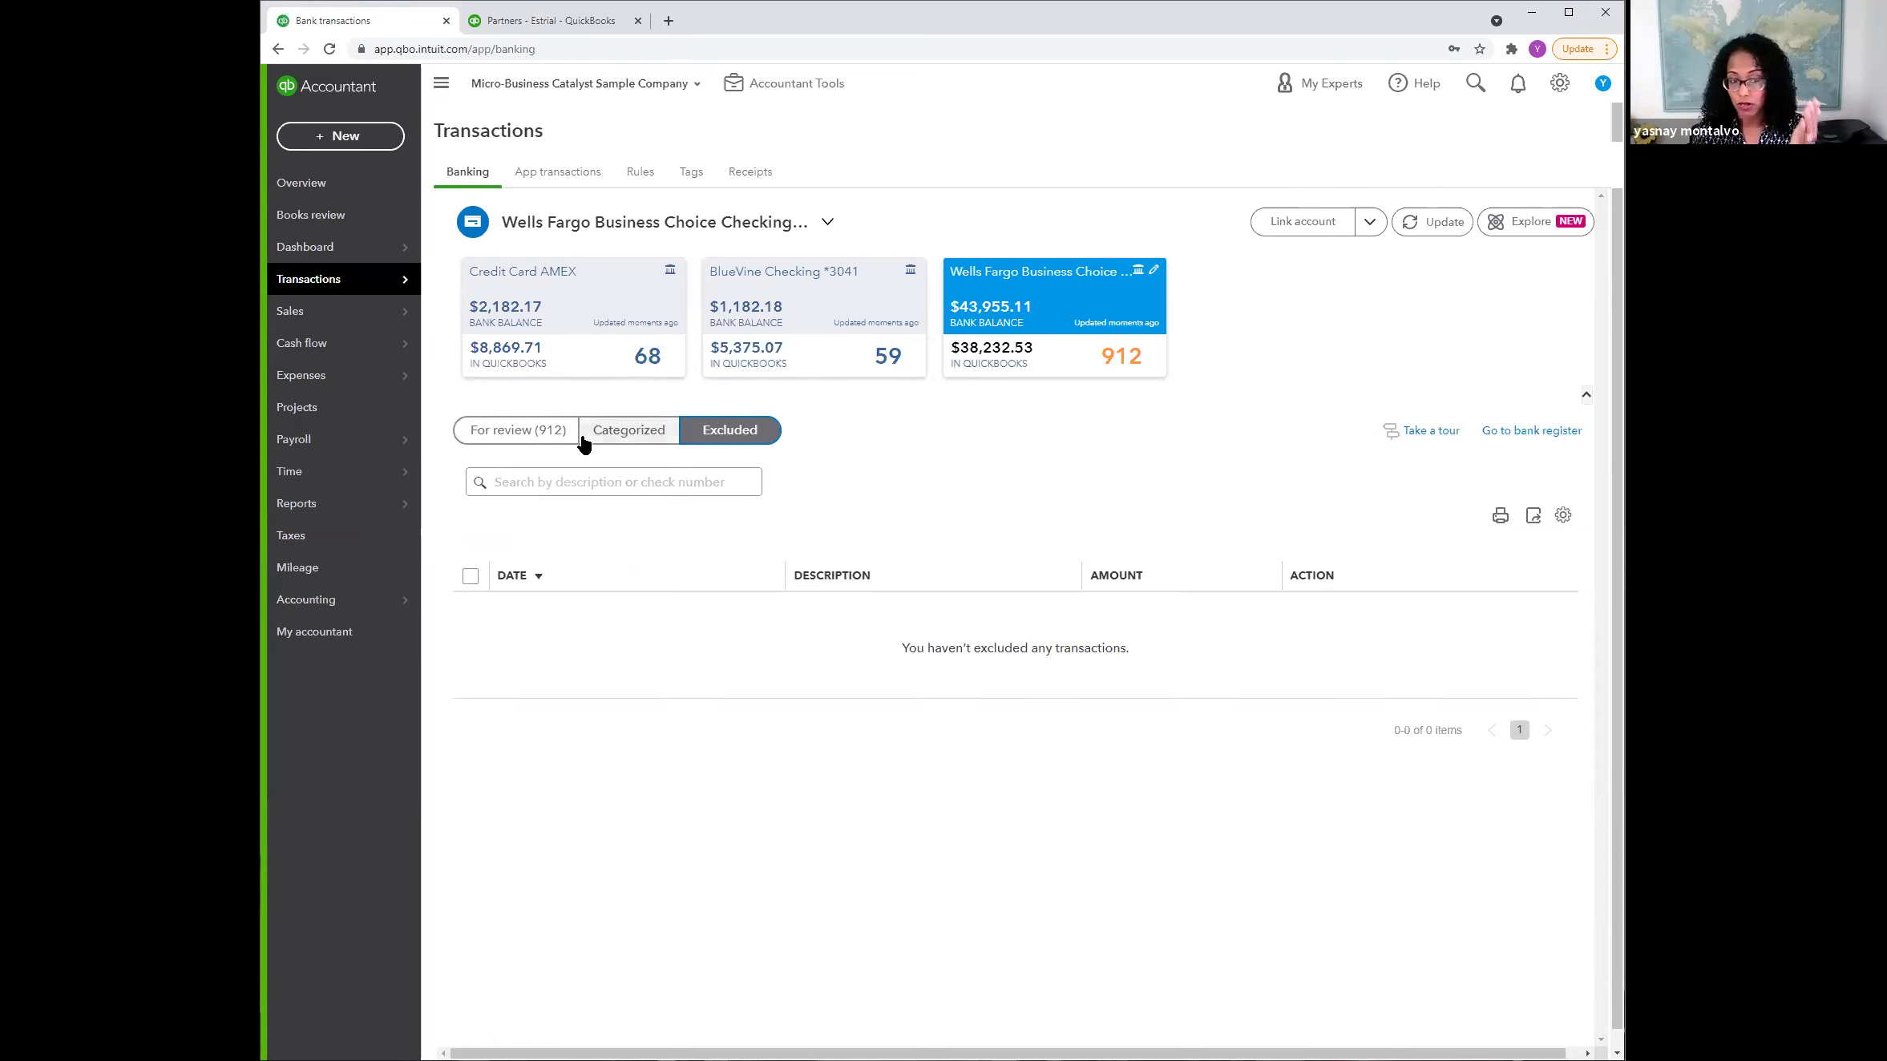
pyautogui.click(552, 438)
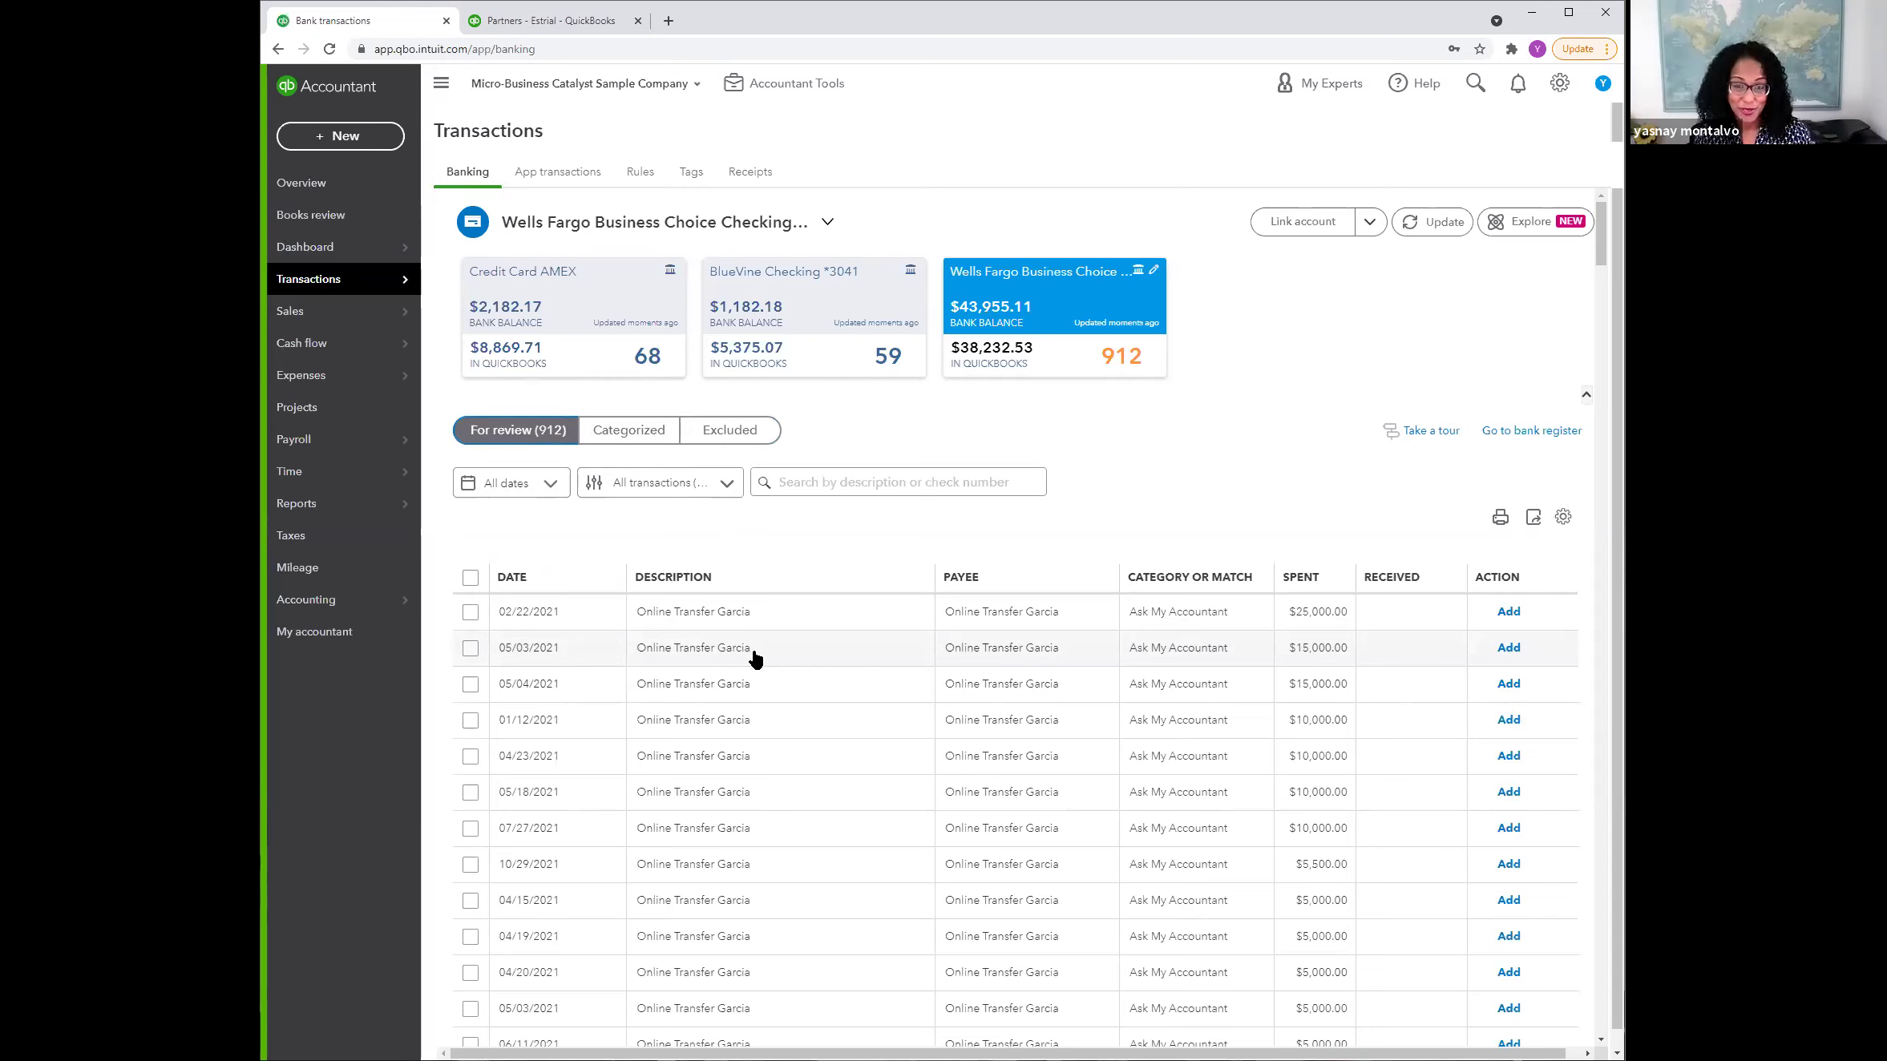
# Step: Turn on grouping for the list of bank transactions awaiting review
pyautogui.click(1563, 519)
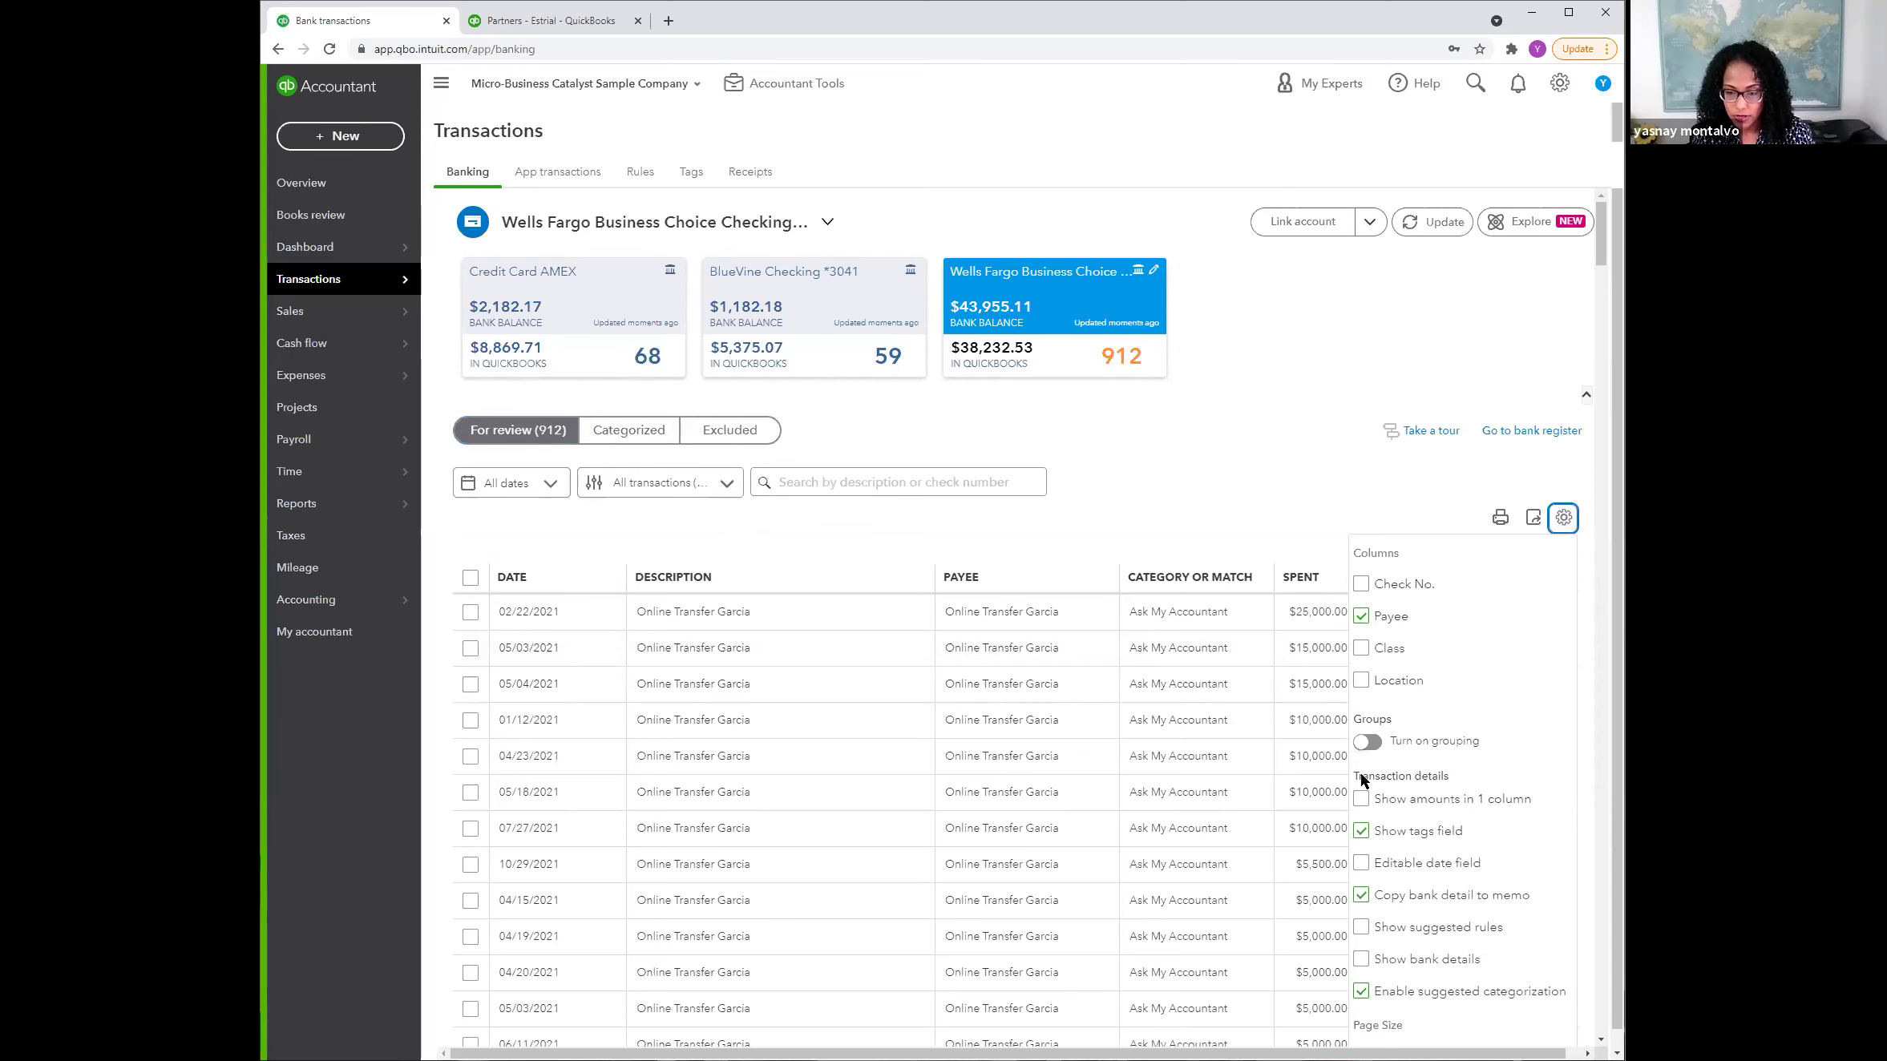
pyautogui.click(1369, 747)
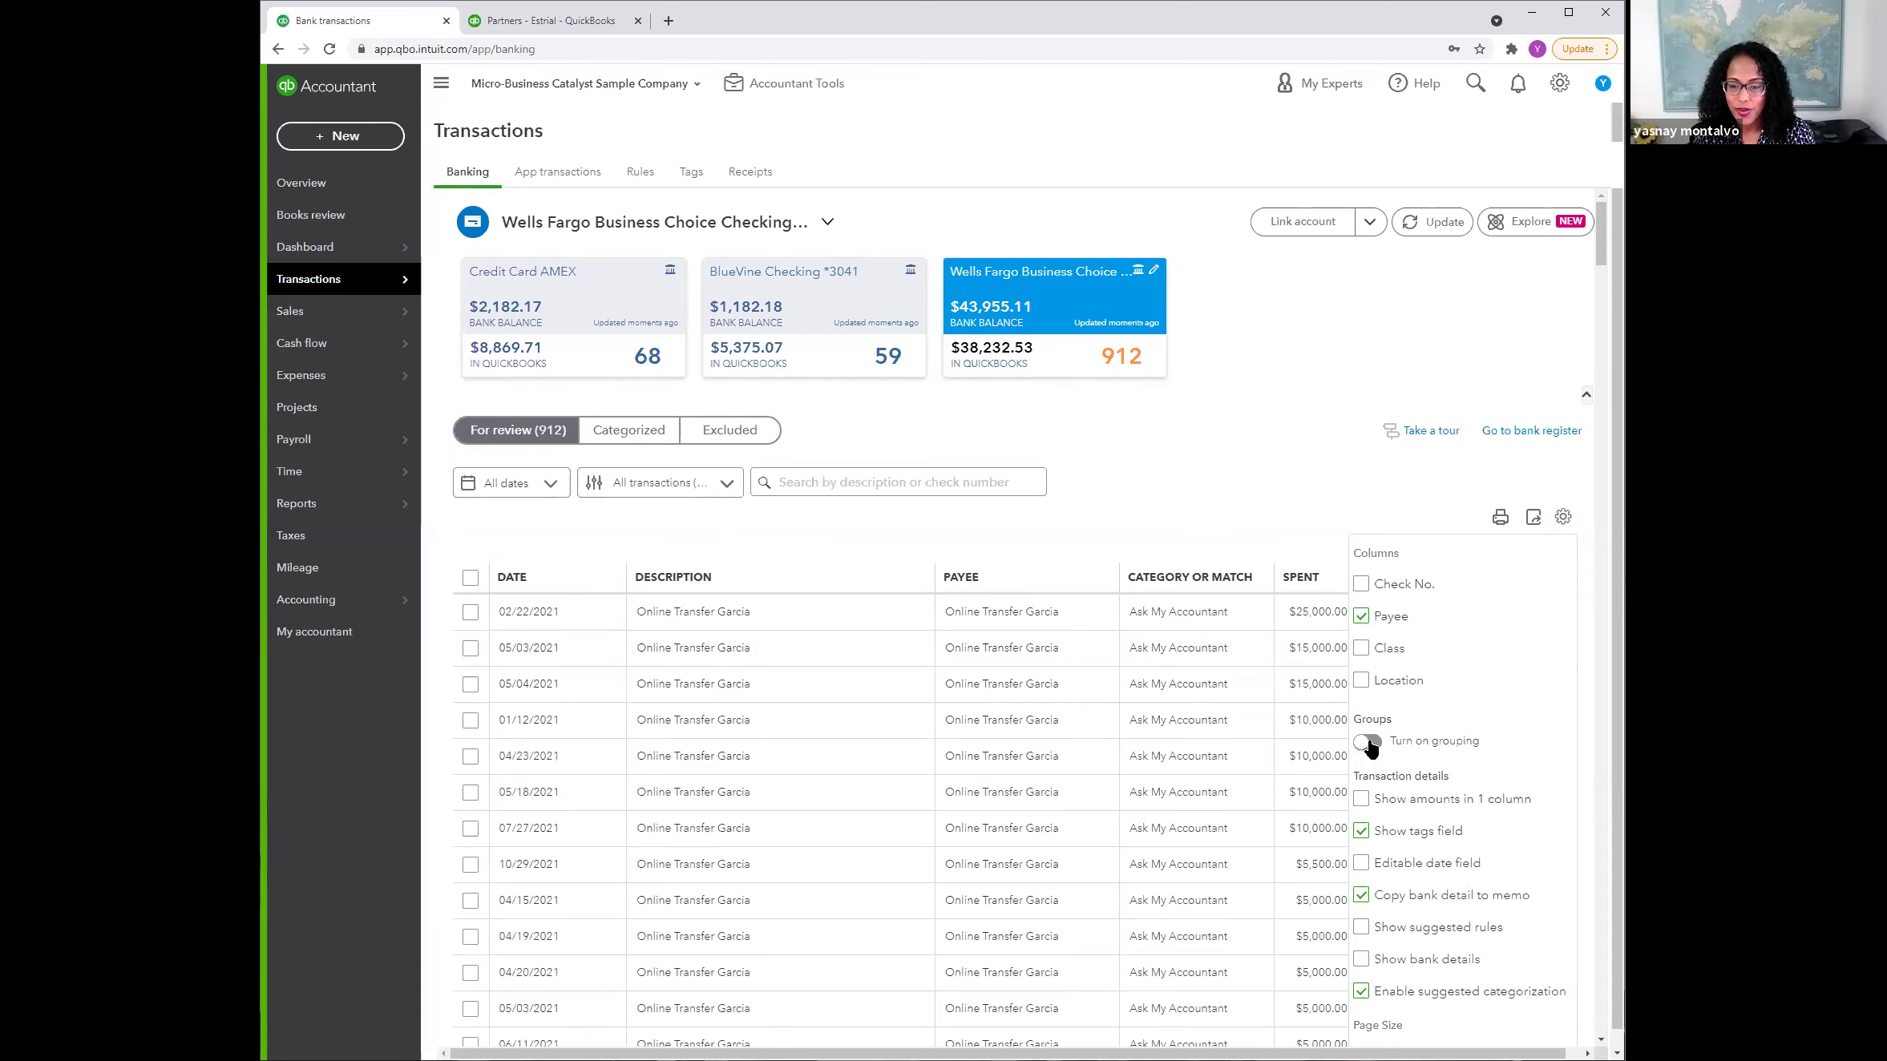
pyautogui.click(1369, 744)
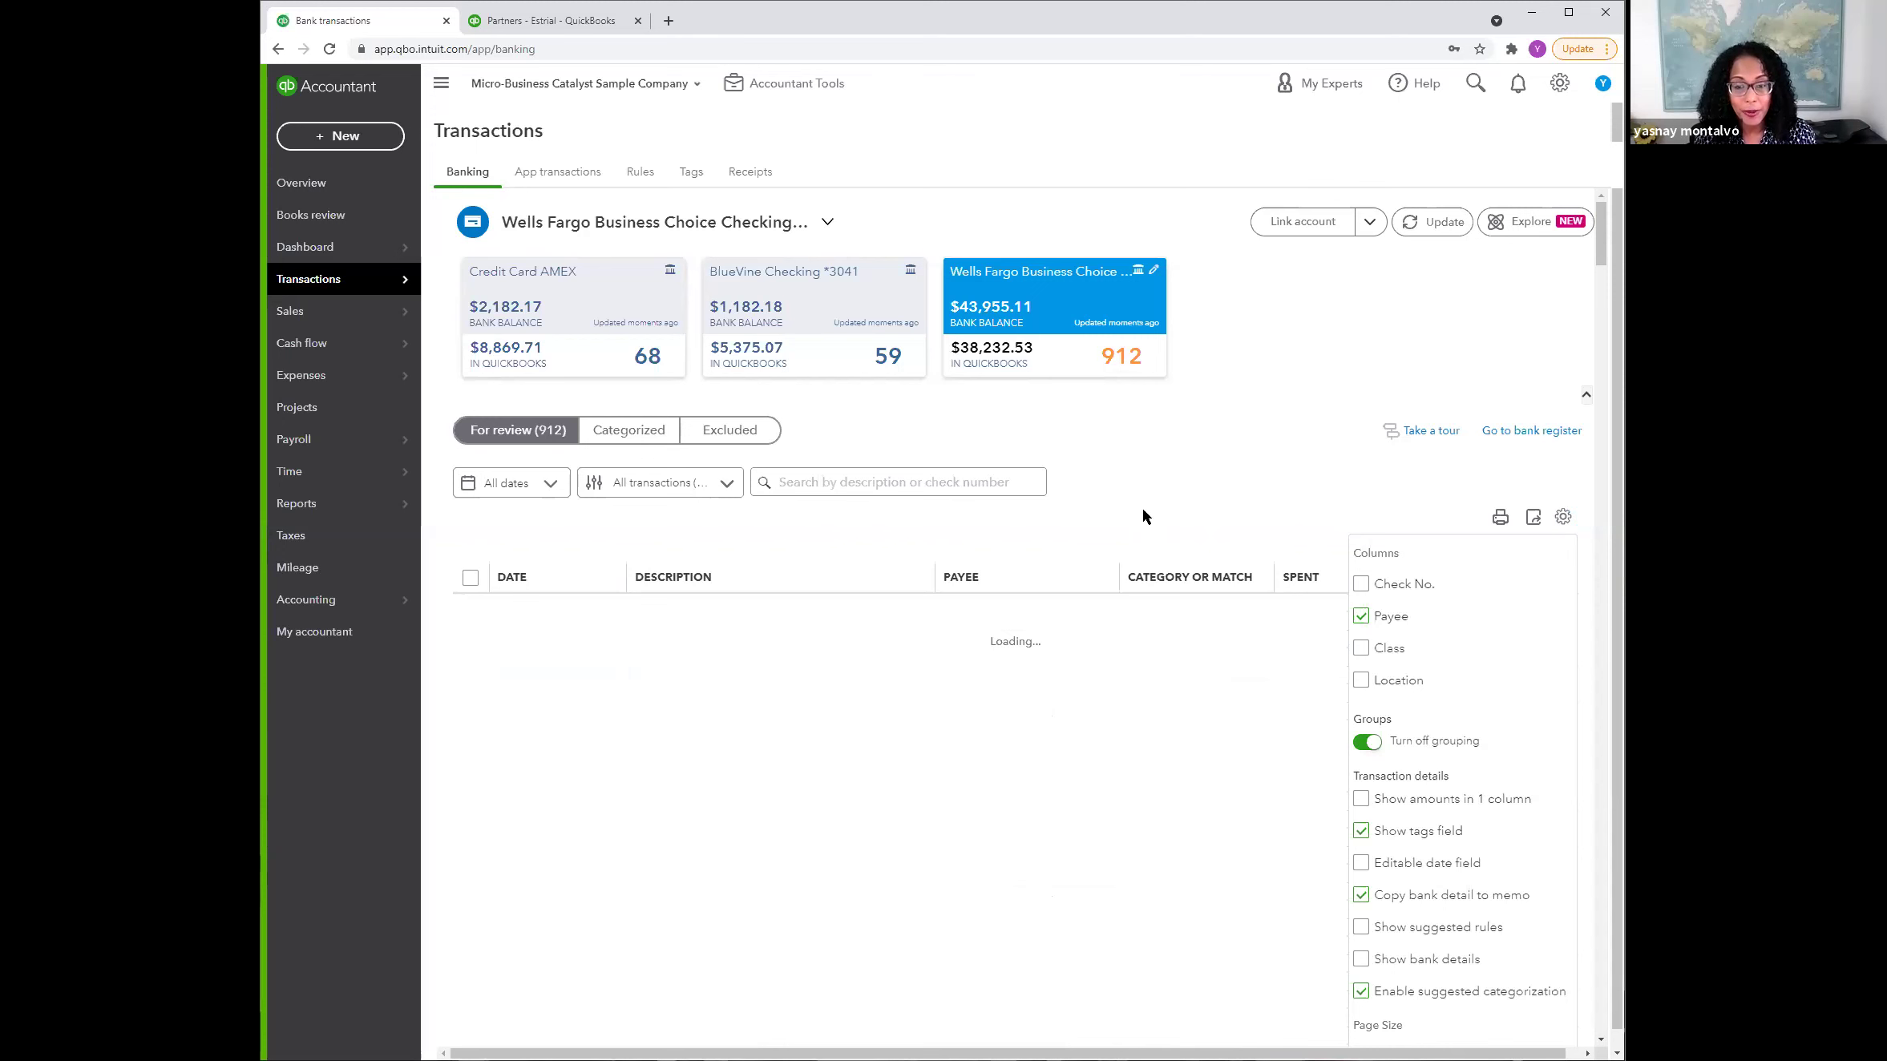
# Step: Sort the transactions by date to examine the monthly groups, first from the oldest month and again from the newest
pyautogui.click(529, 583)
pyautogui.click(526, 583)
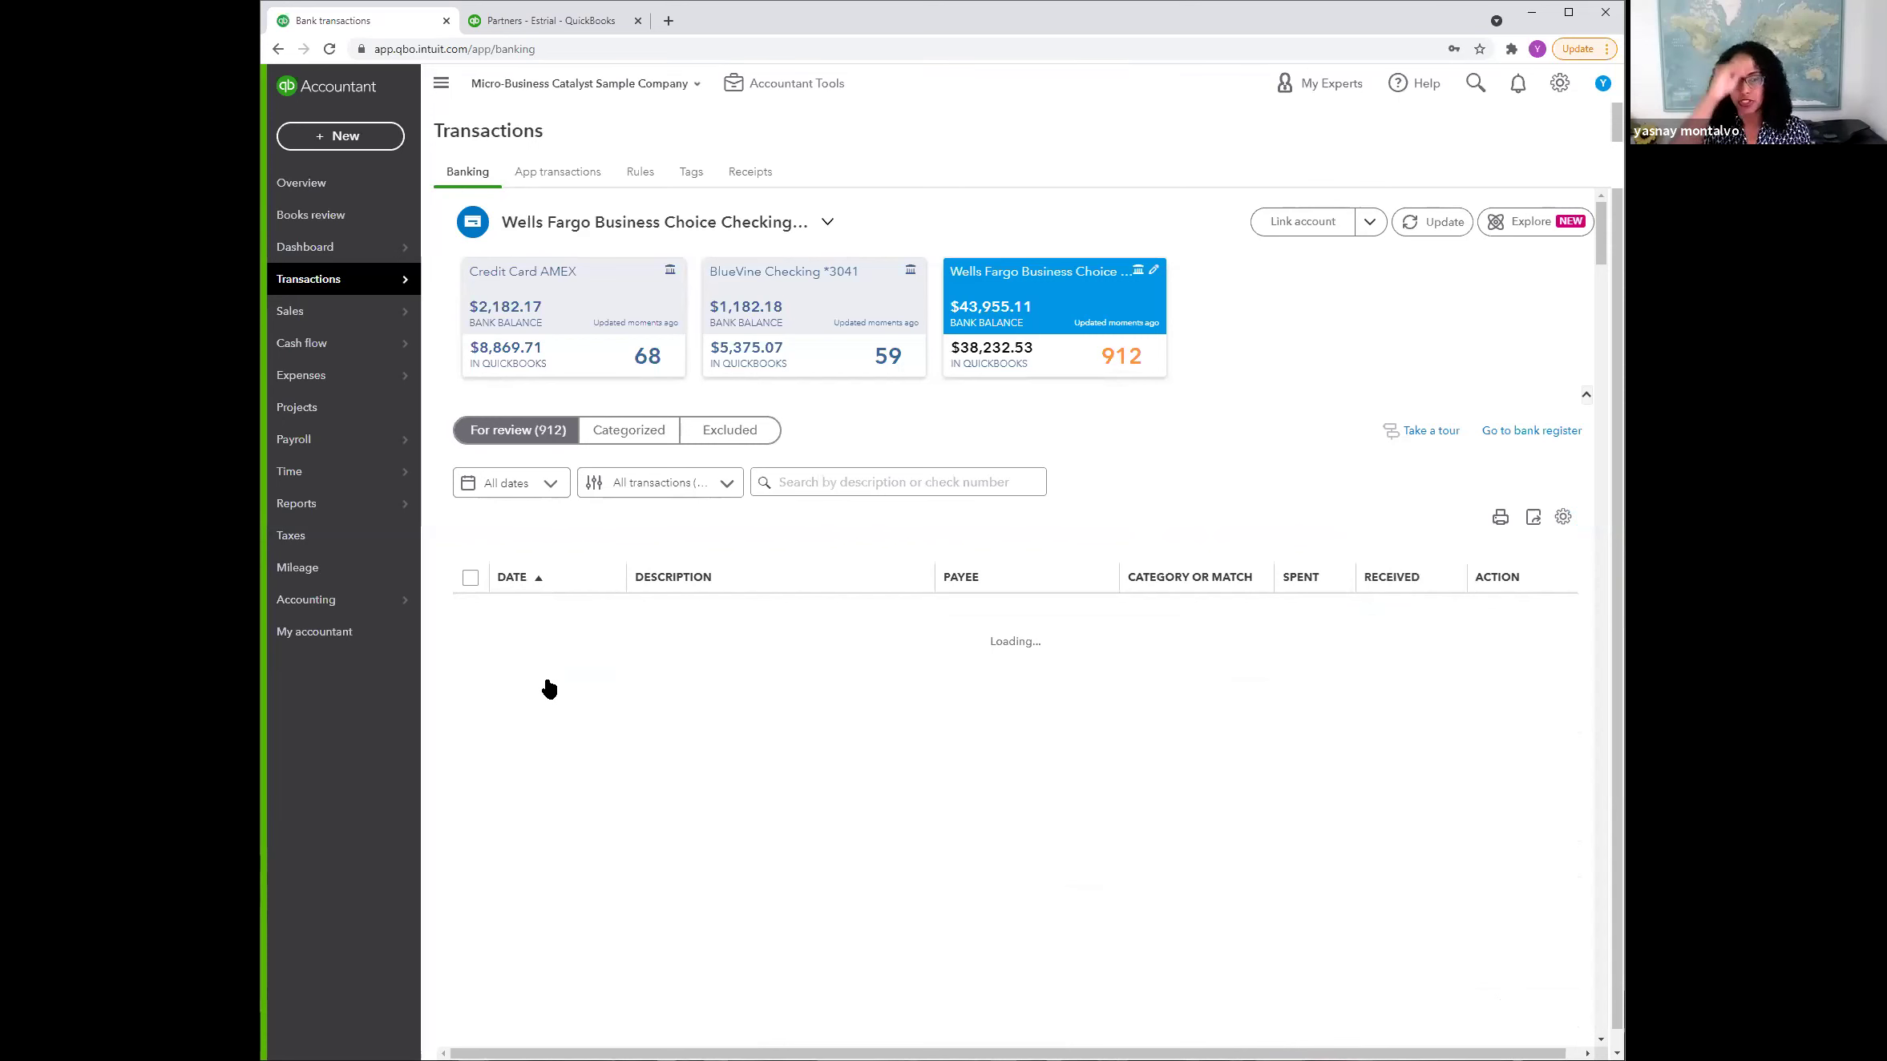
pyautogui.scroll(-4, 544, 686)
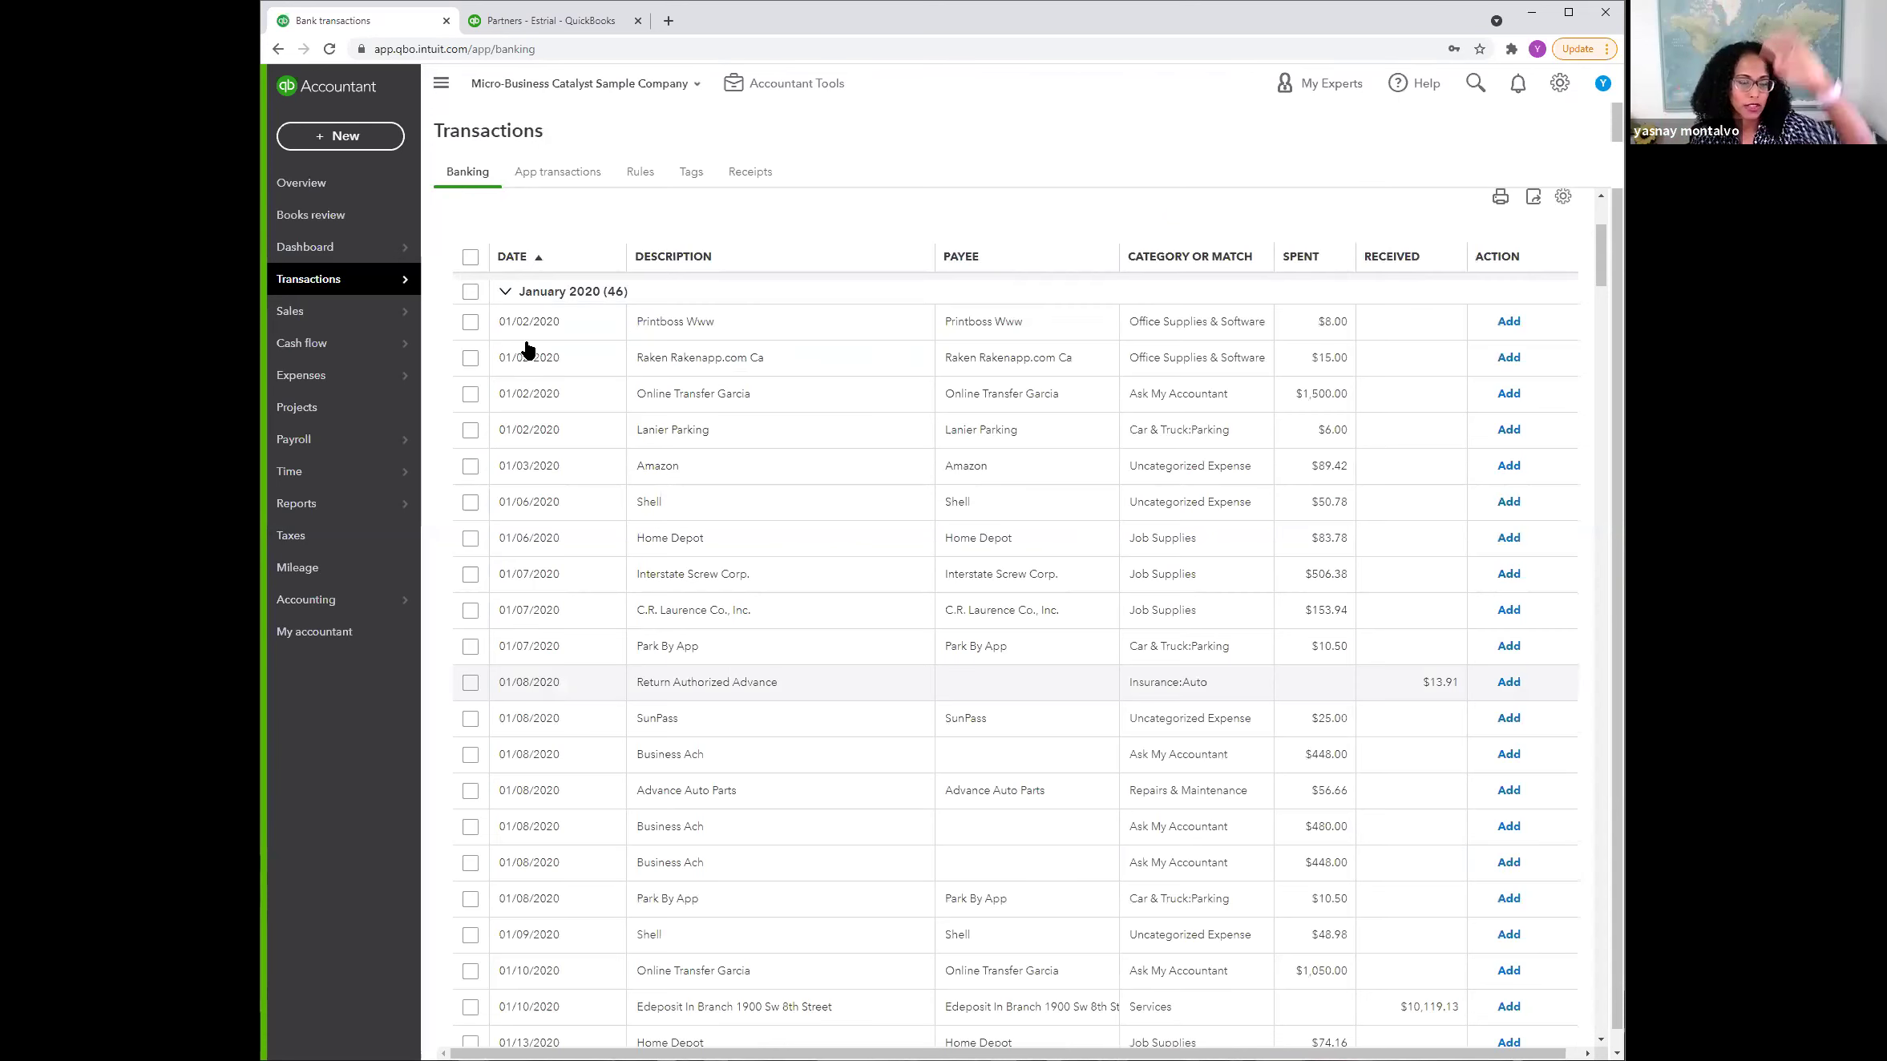
pyautogui.scroll(2, 523, 419)
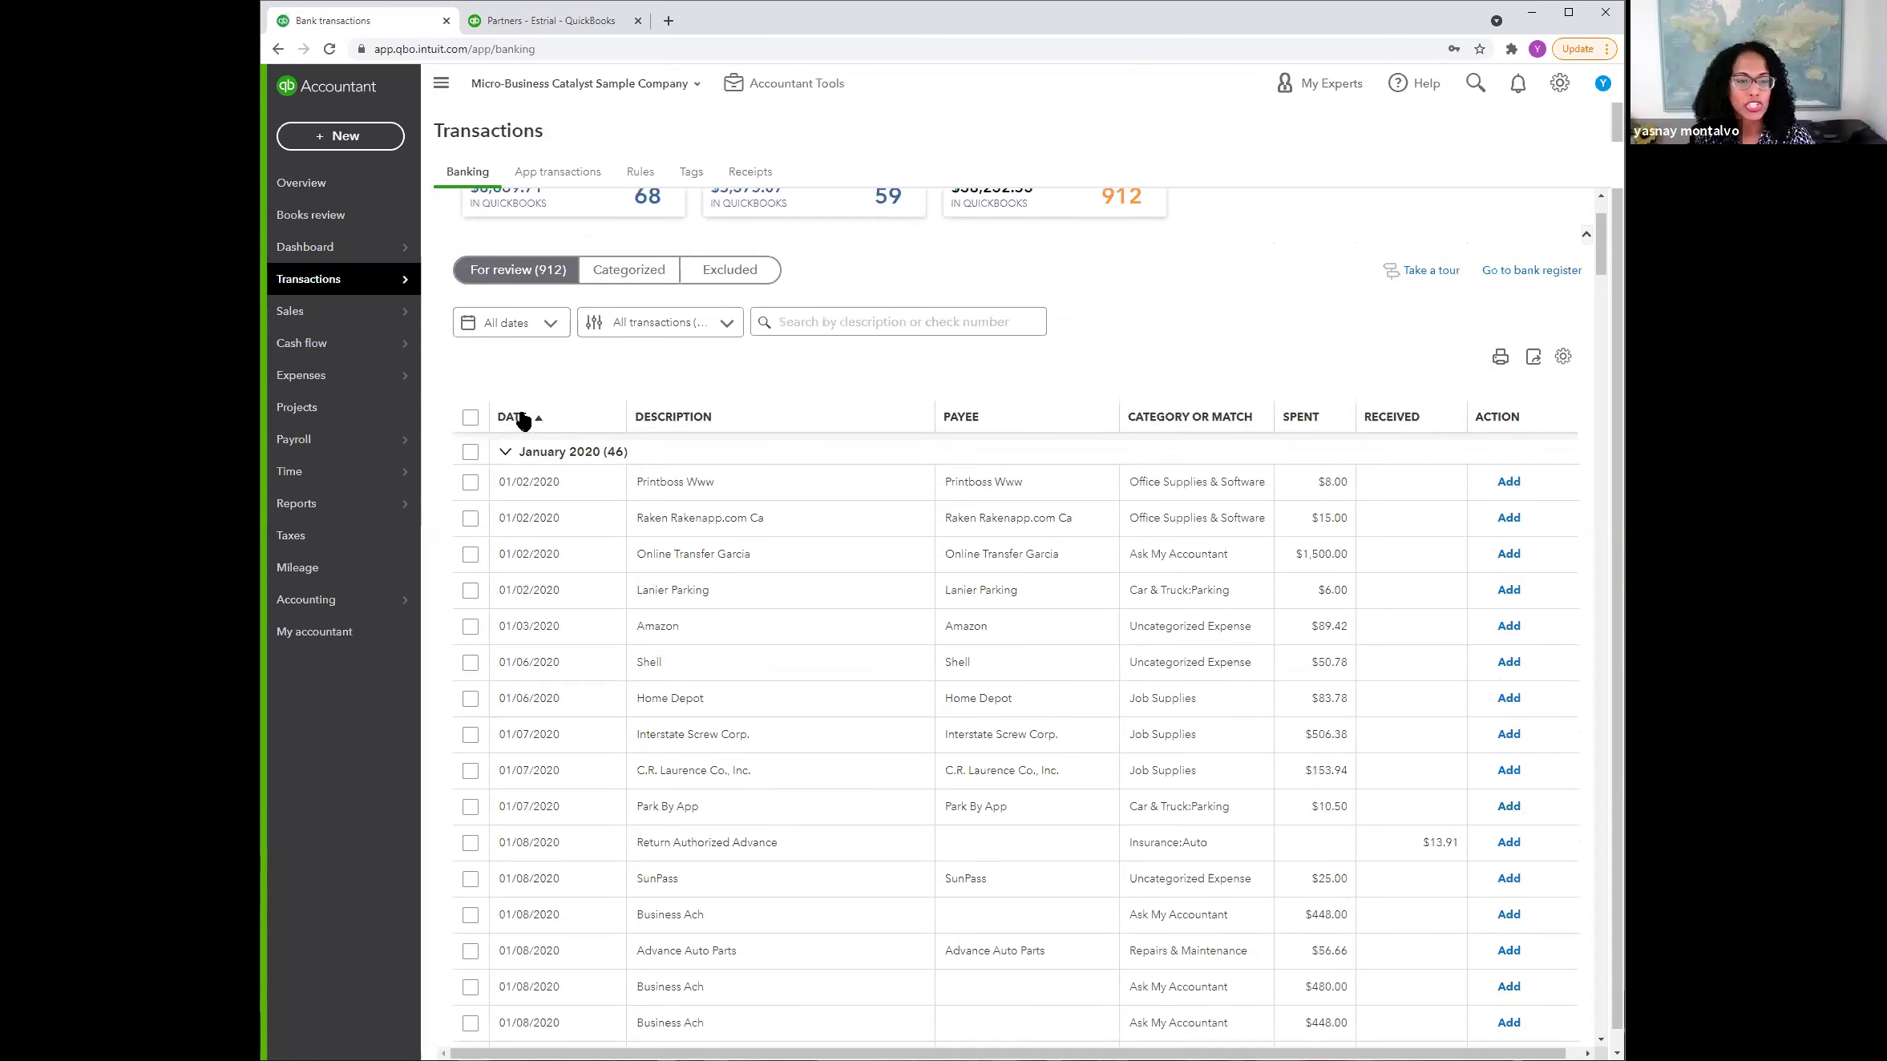
pyautogui.click(522, 418)
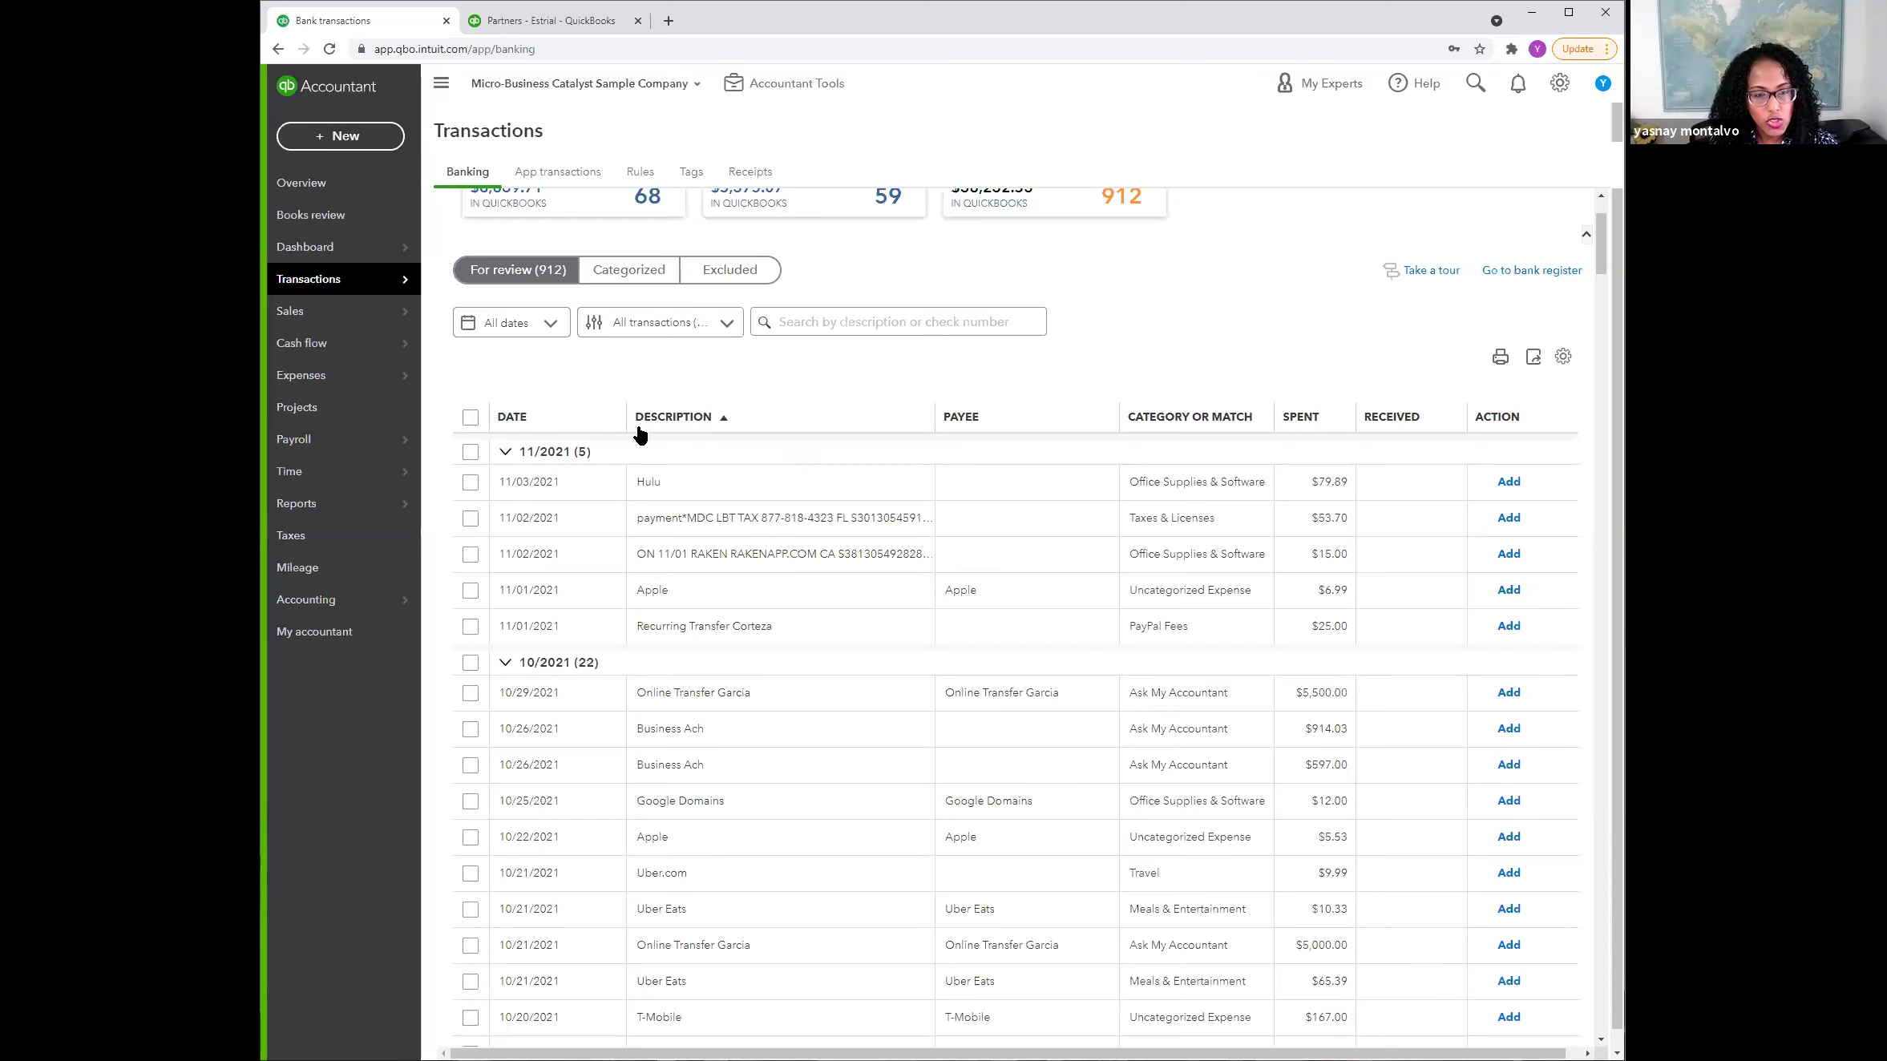
# Step: Sort the transactions by description, look through the groups in both orders, and leave them in ascending order
pyautogui.click(673, 411)
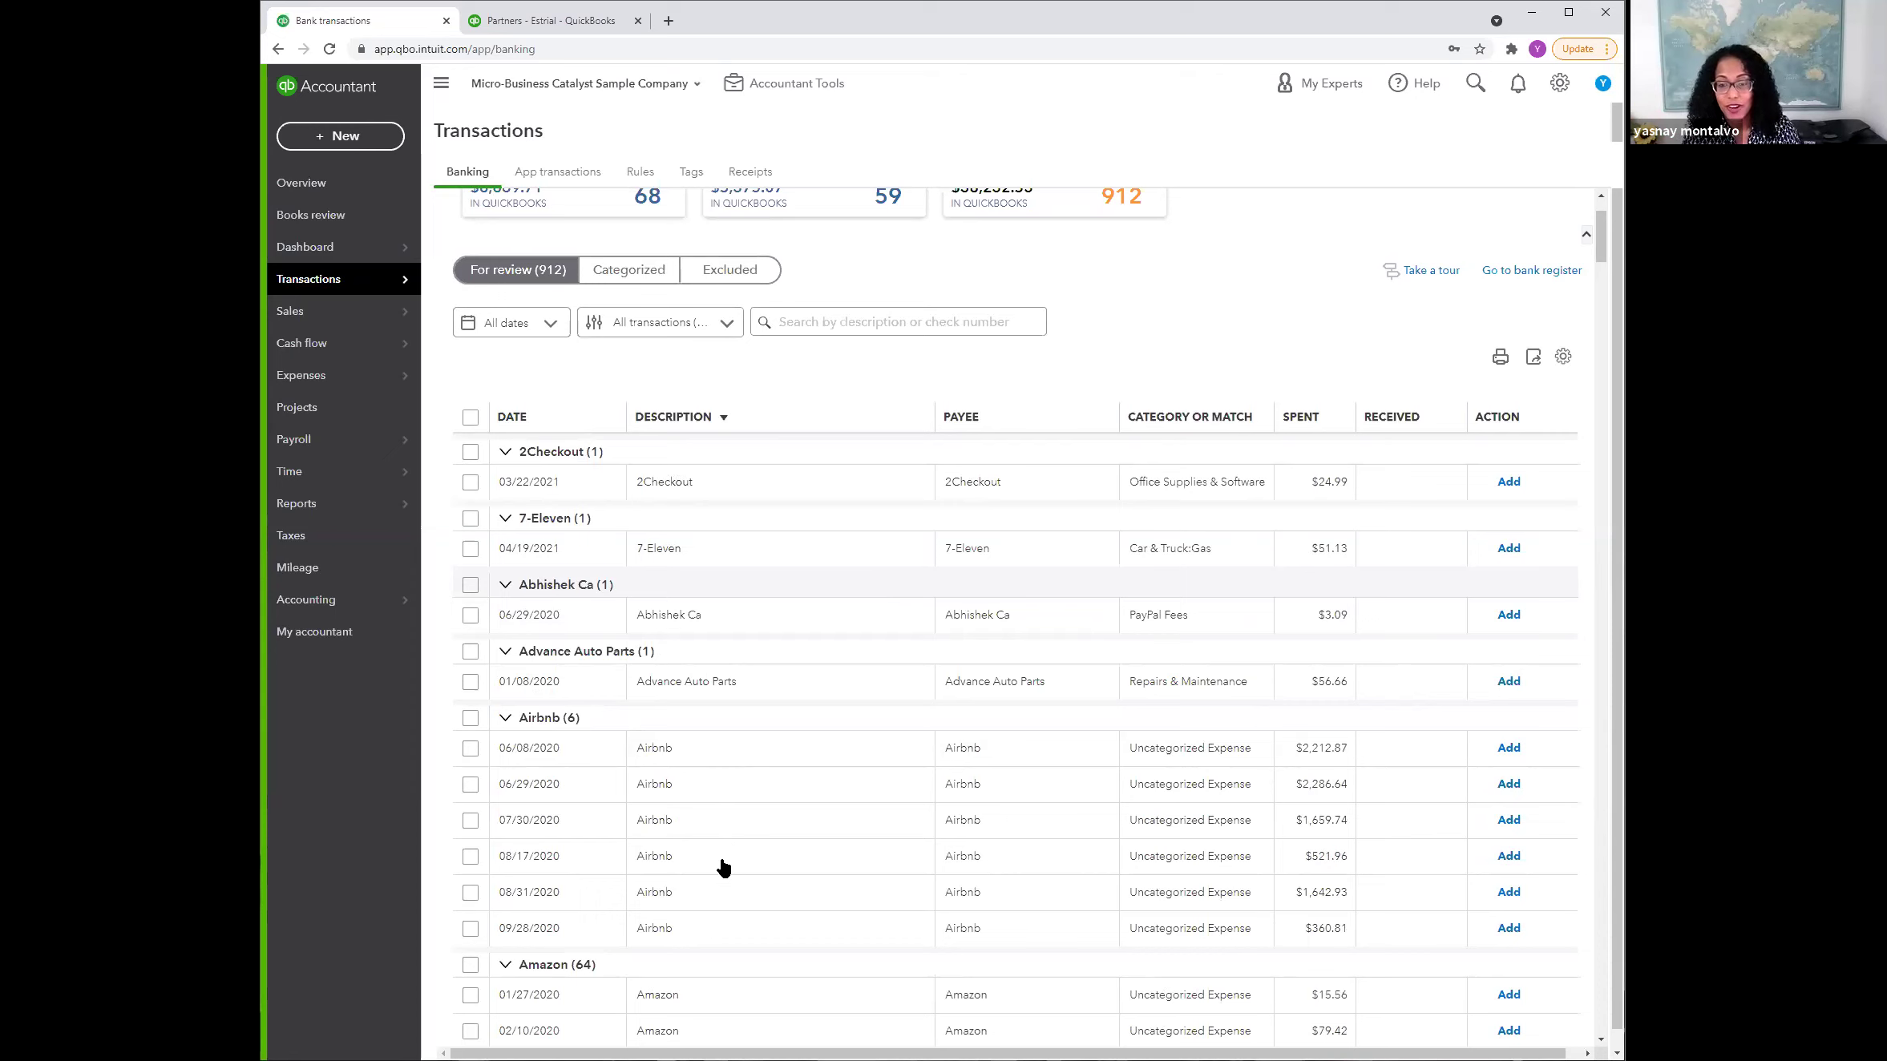
pyautogui.scroll(-5, 723, 867)
pyautogui.scroll(3, 677, 669)
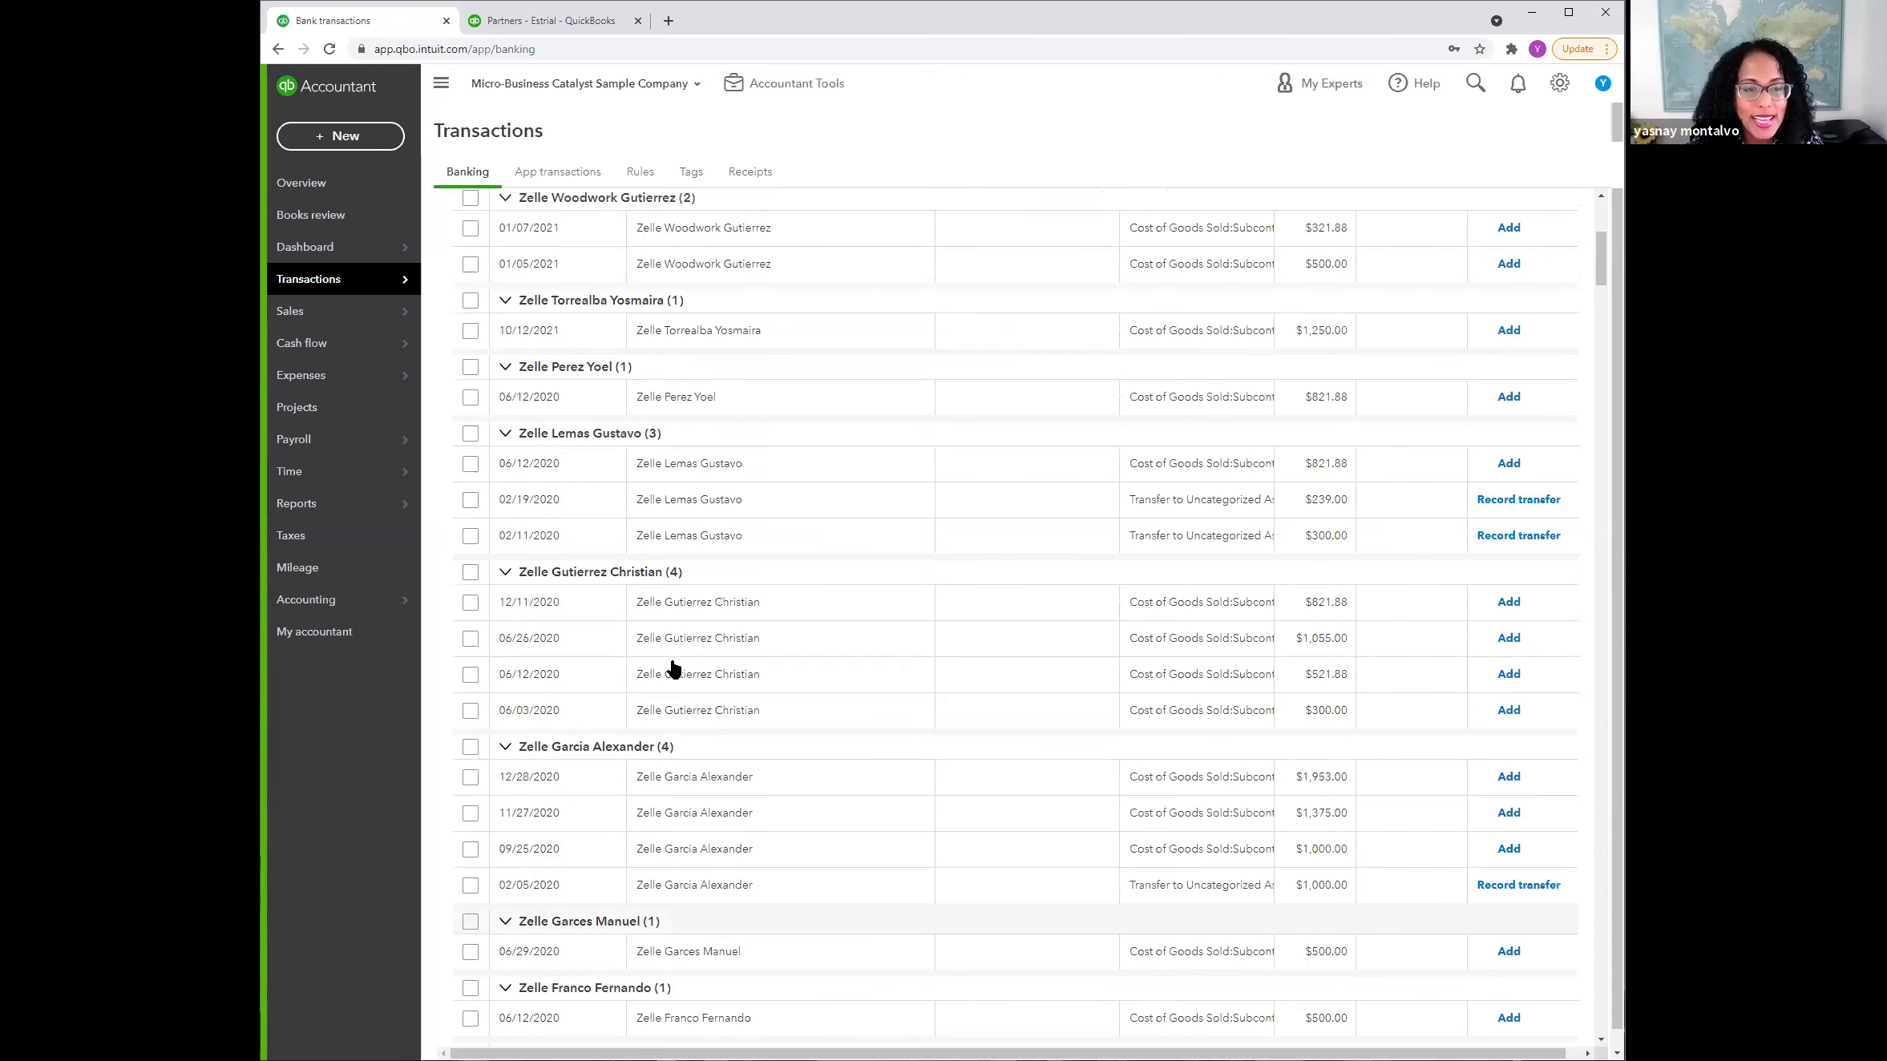
pyautogui.scroll(5, 768, 645)
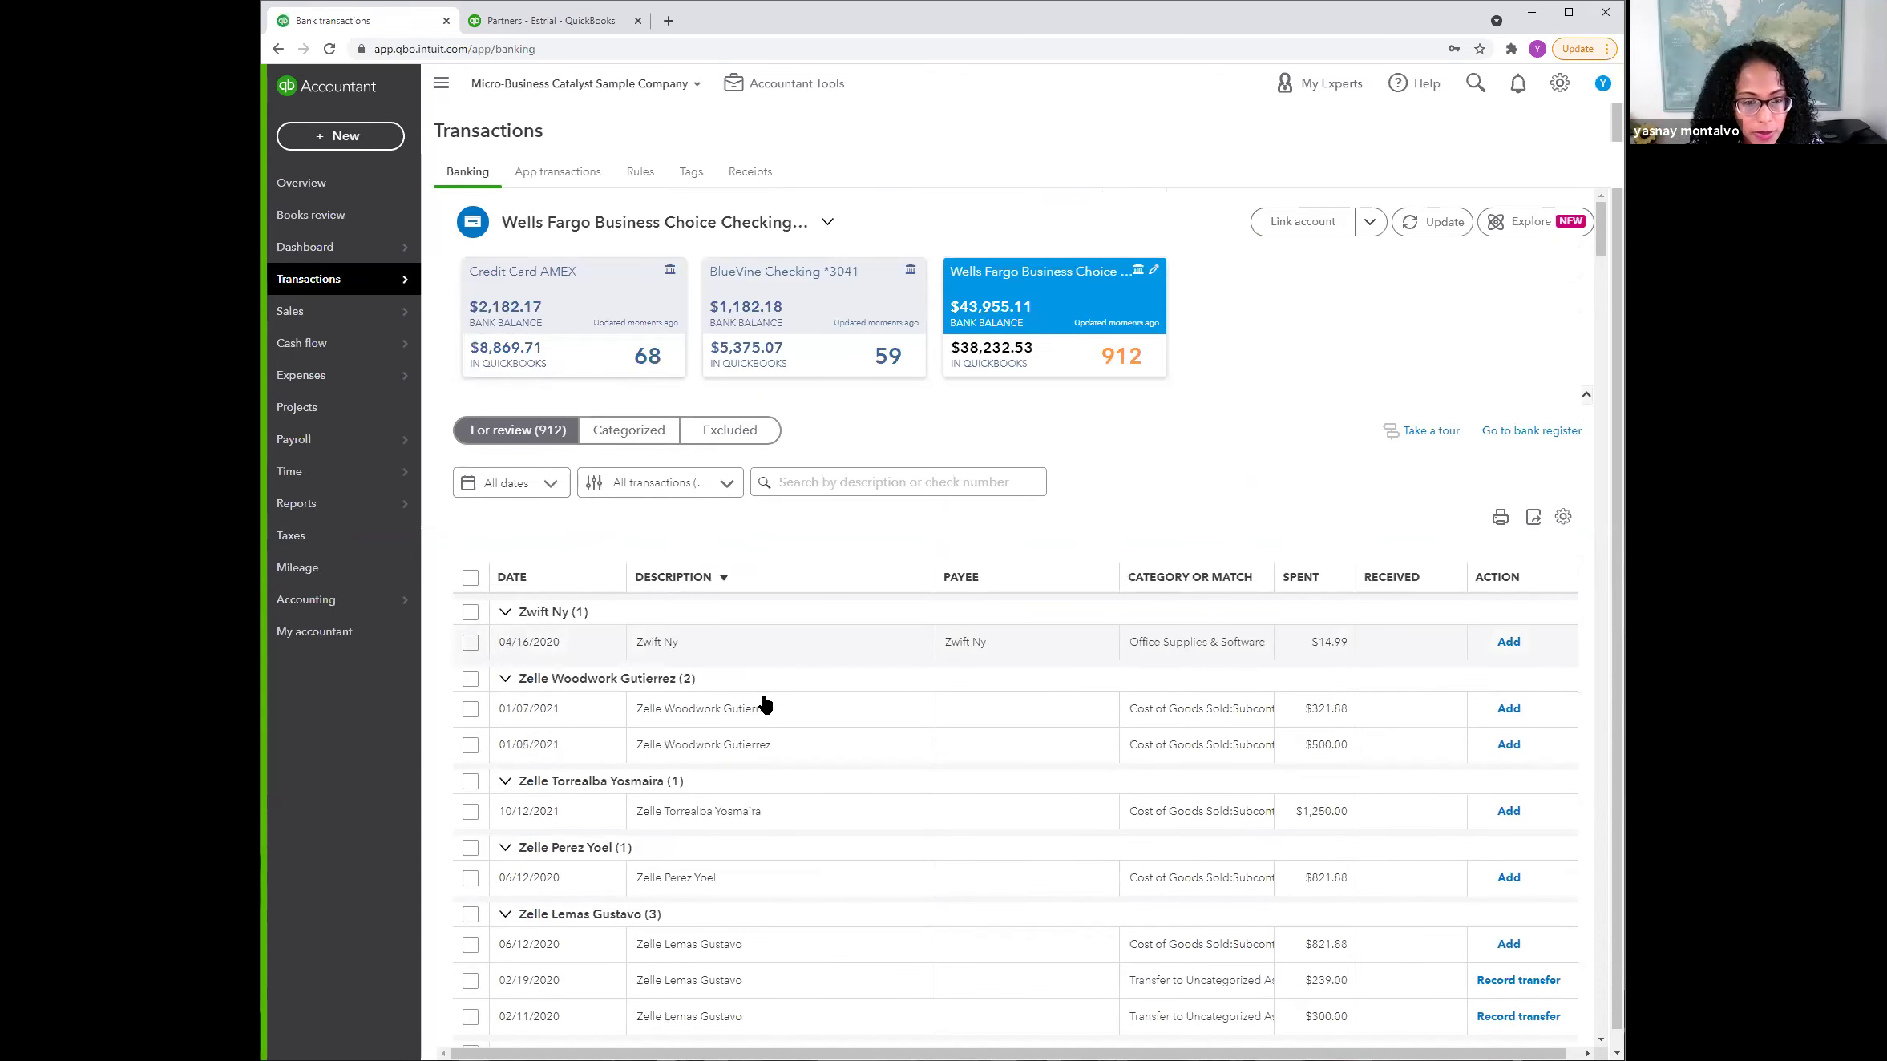
pyautogui.scroll(-2, 763, 703)
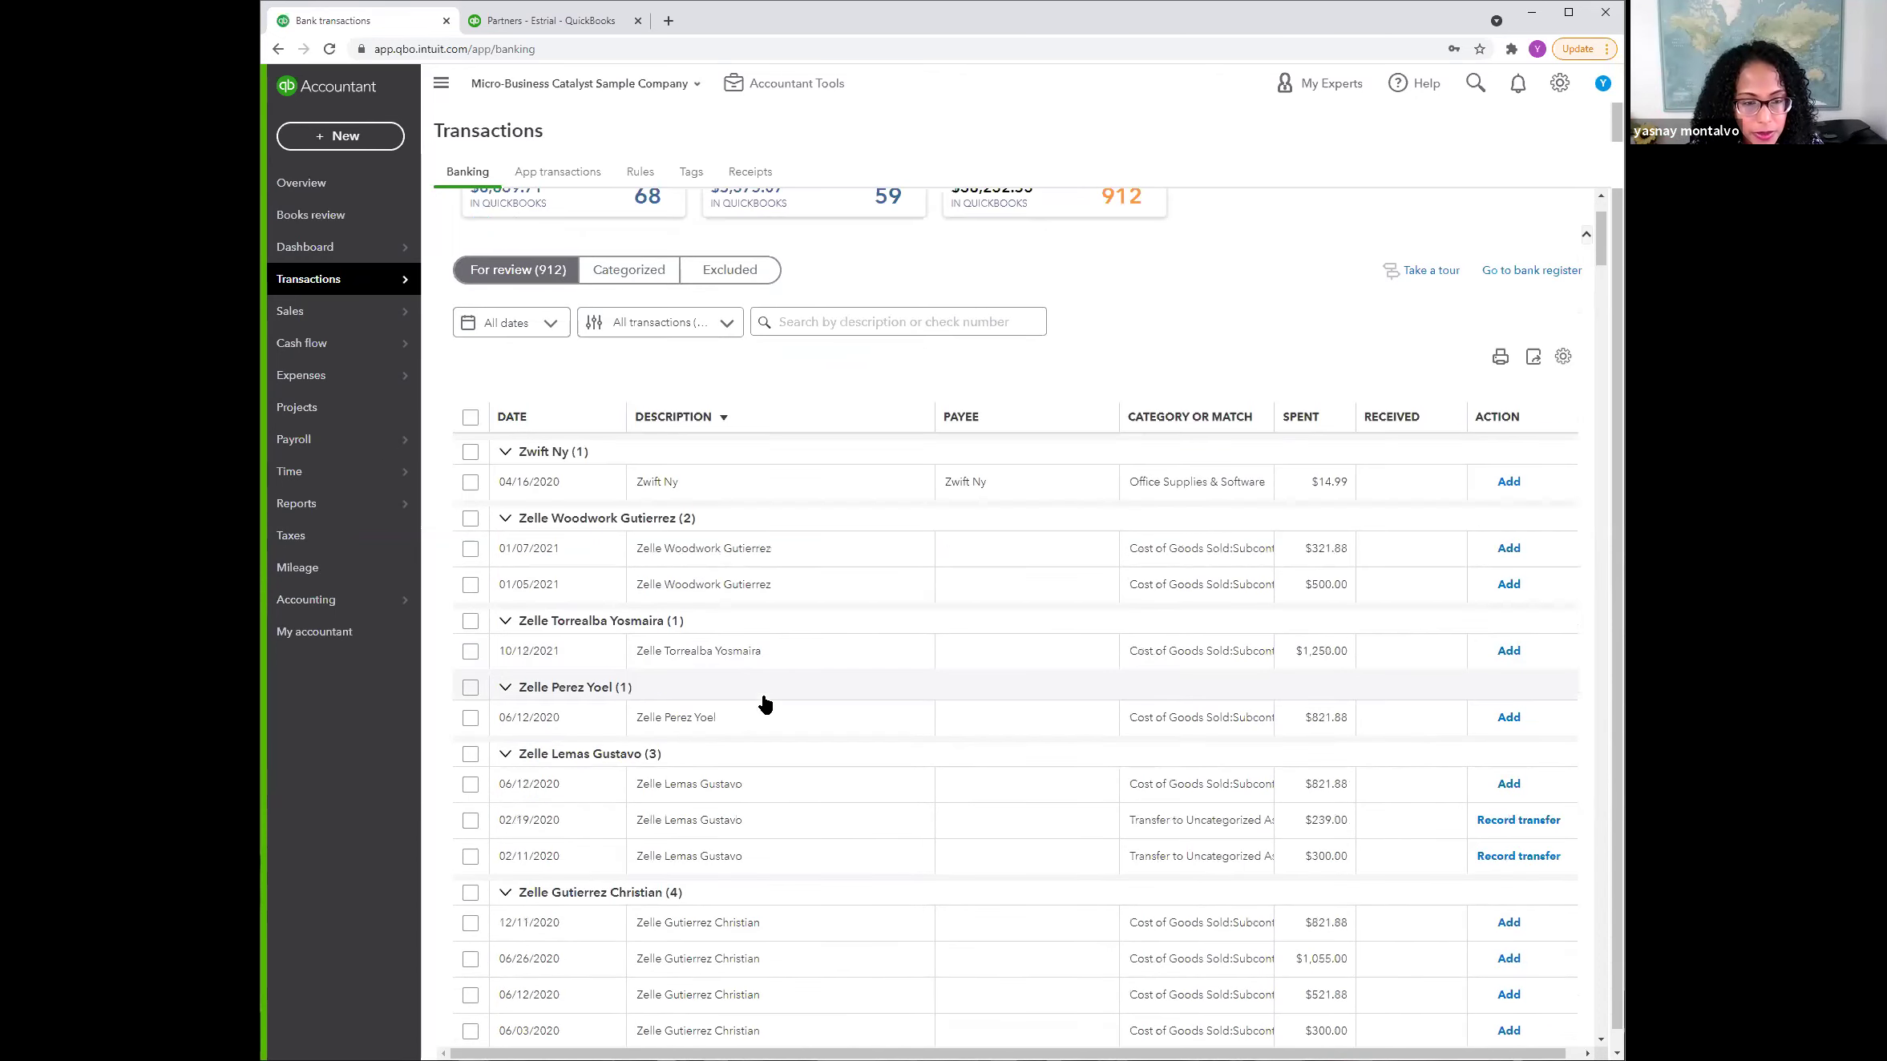
pyautogui.click(689, 424)
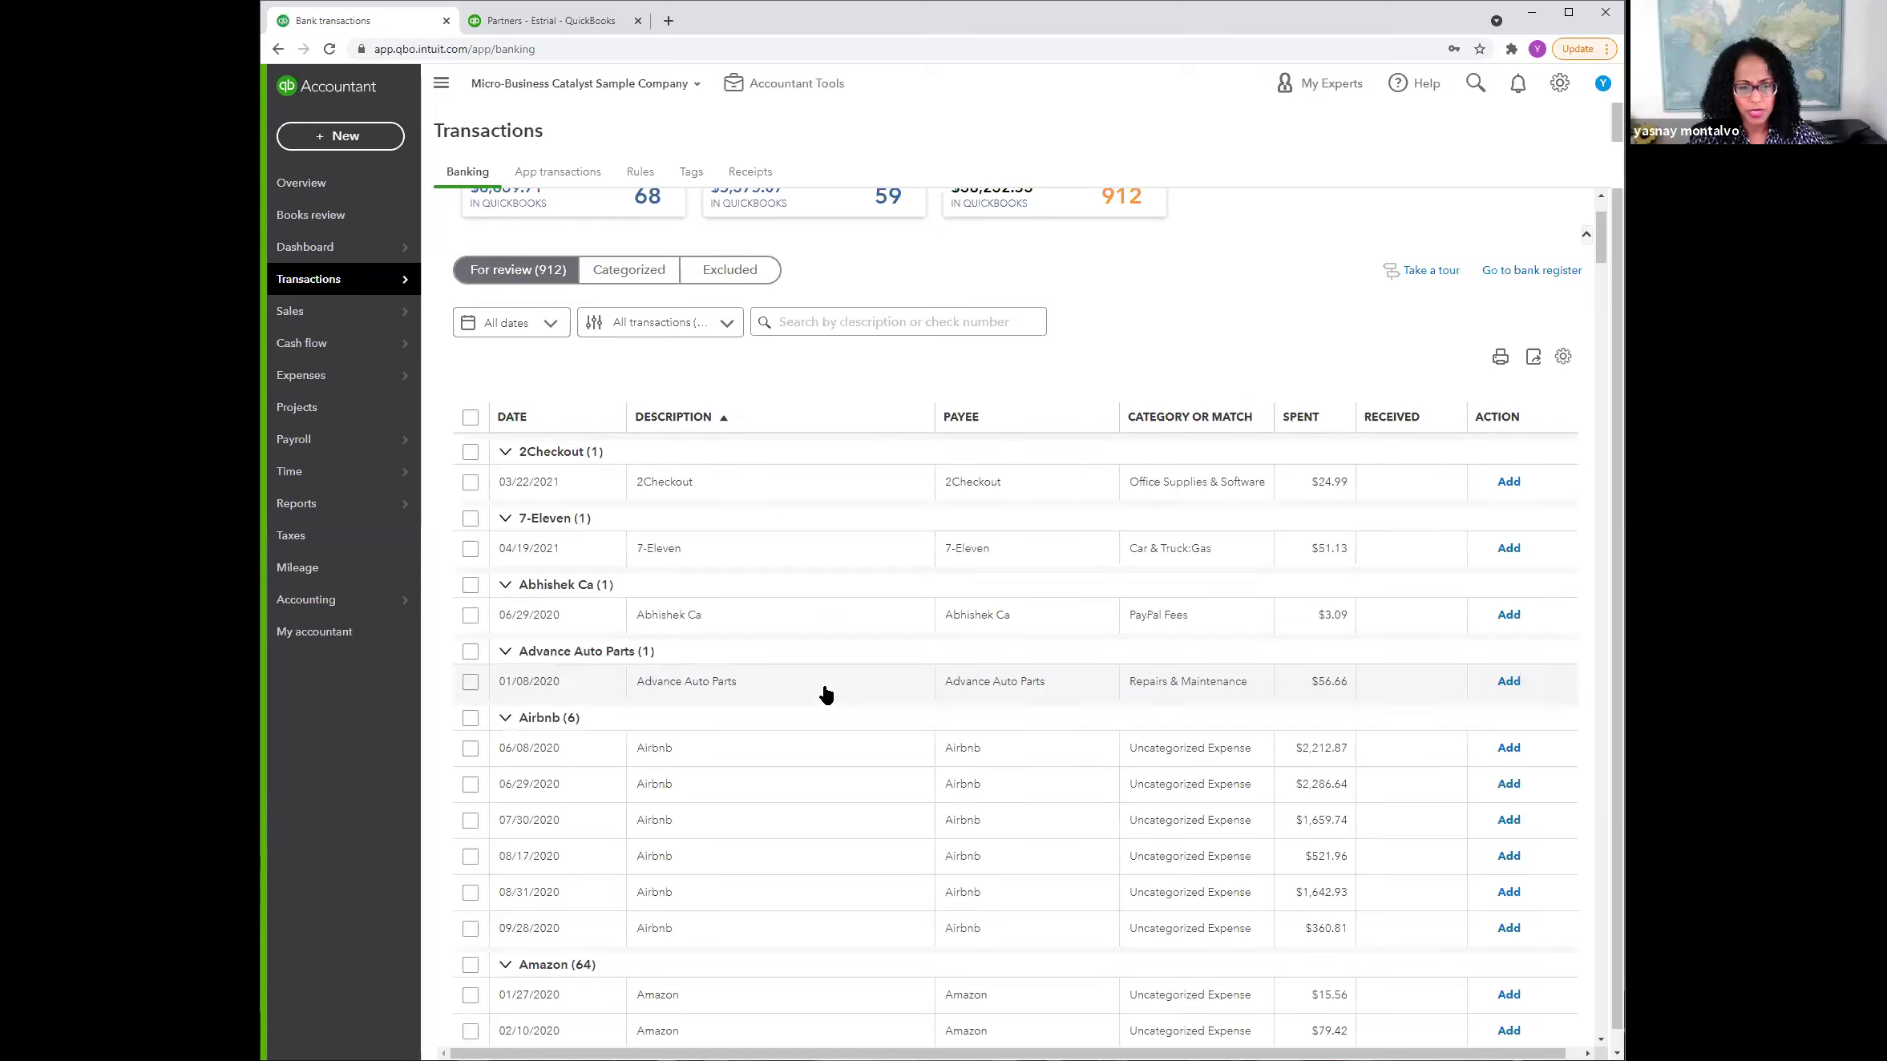
# Step: Select the whole Airbnb group for a bulk update with transaction type Expense and payee Airbnb
pyautogui.click(470, 719)
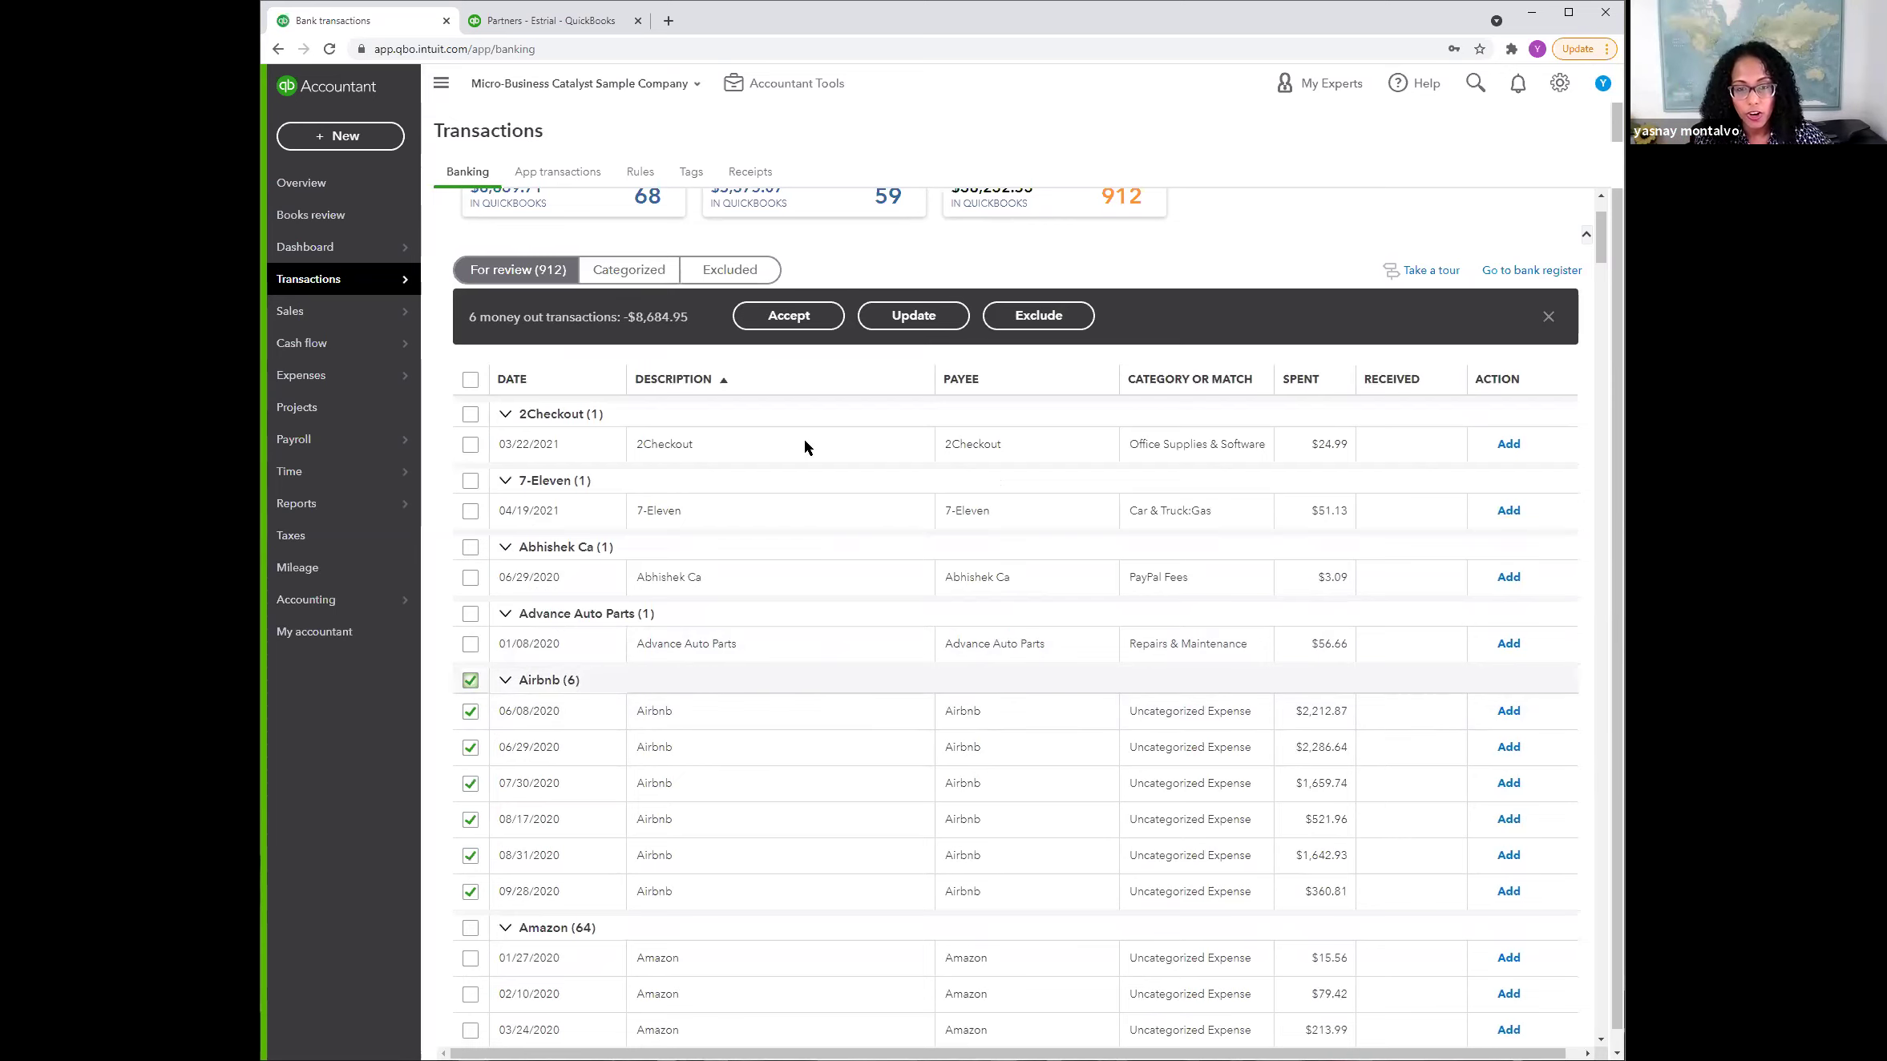
pyautogui.click(902, 315)
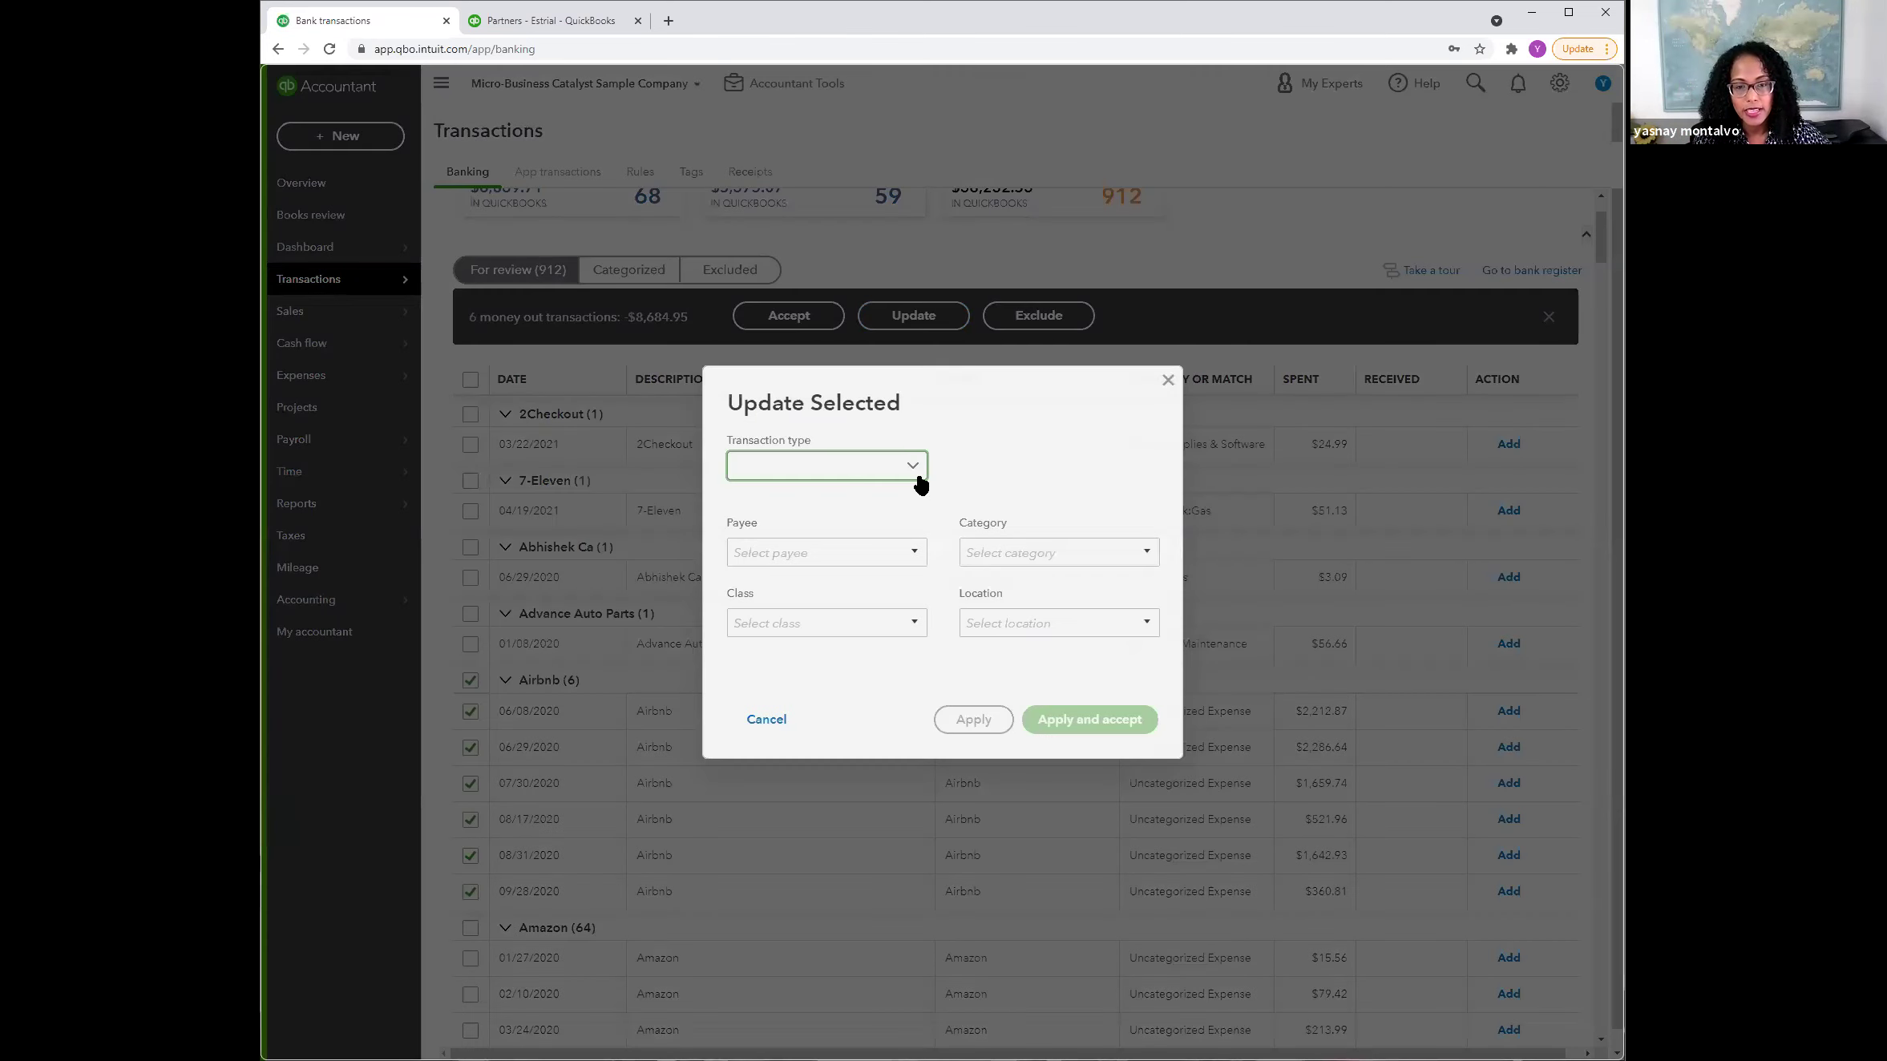
pyautogui.click(914, 468)
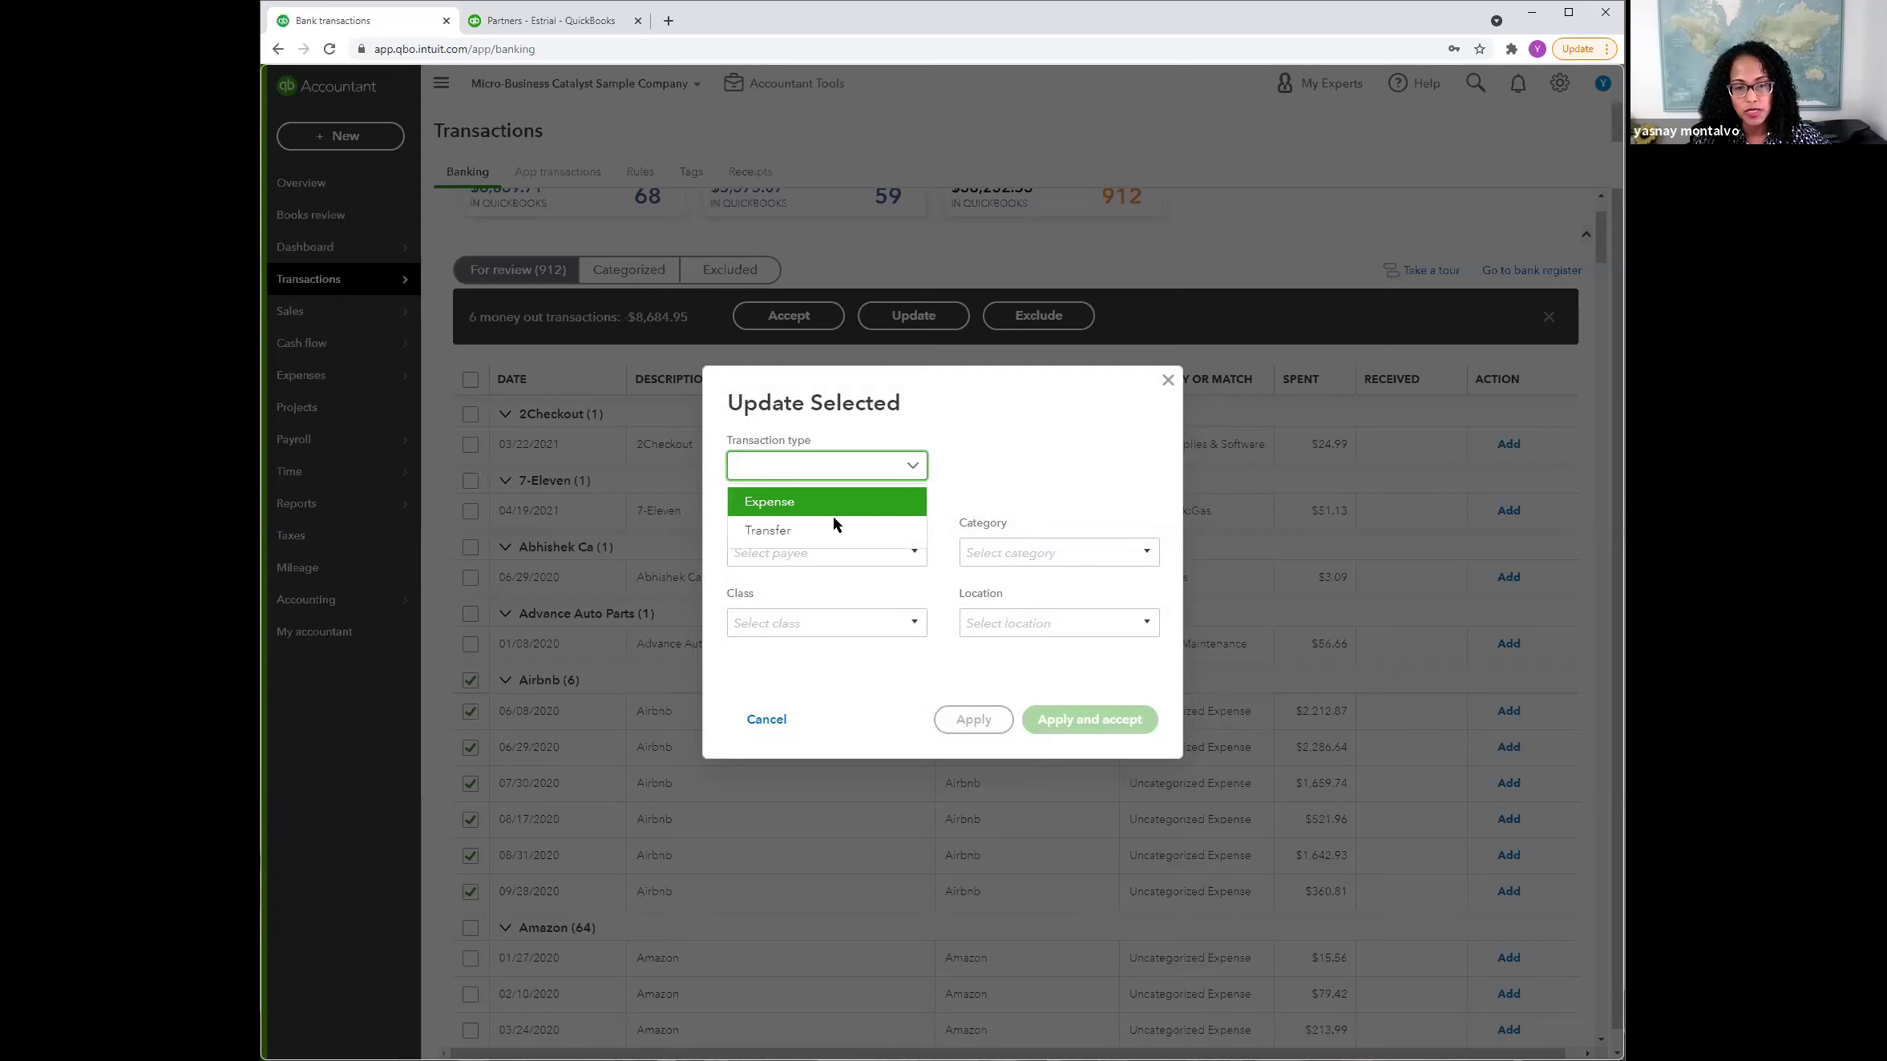
pyautogui.click(833, 514)
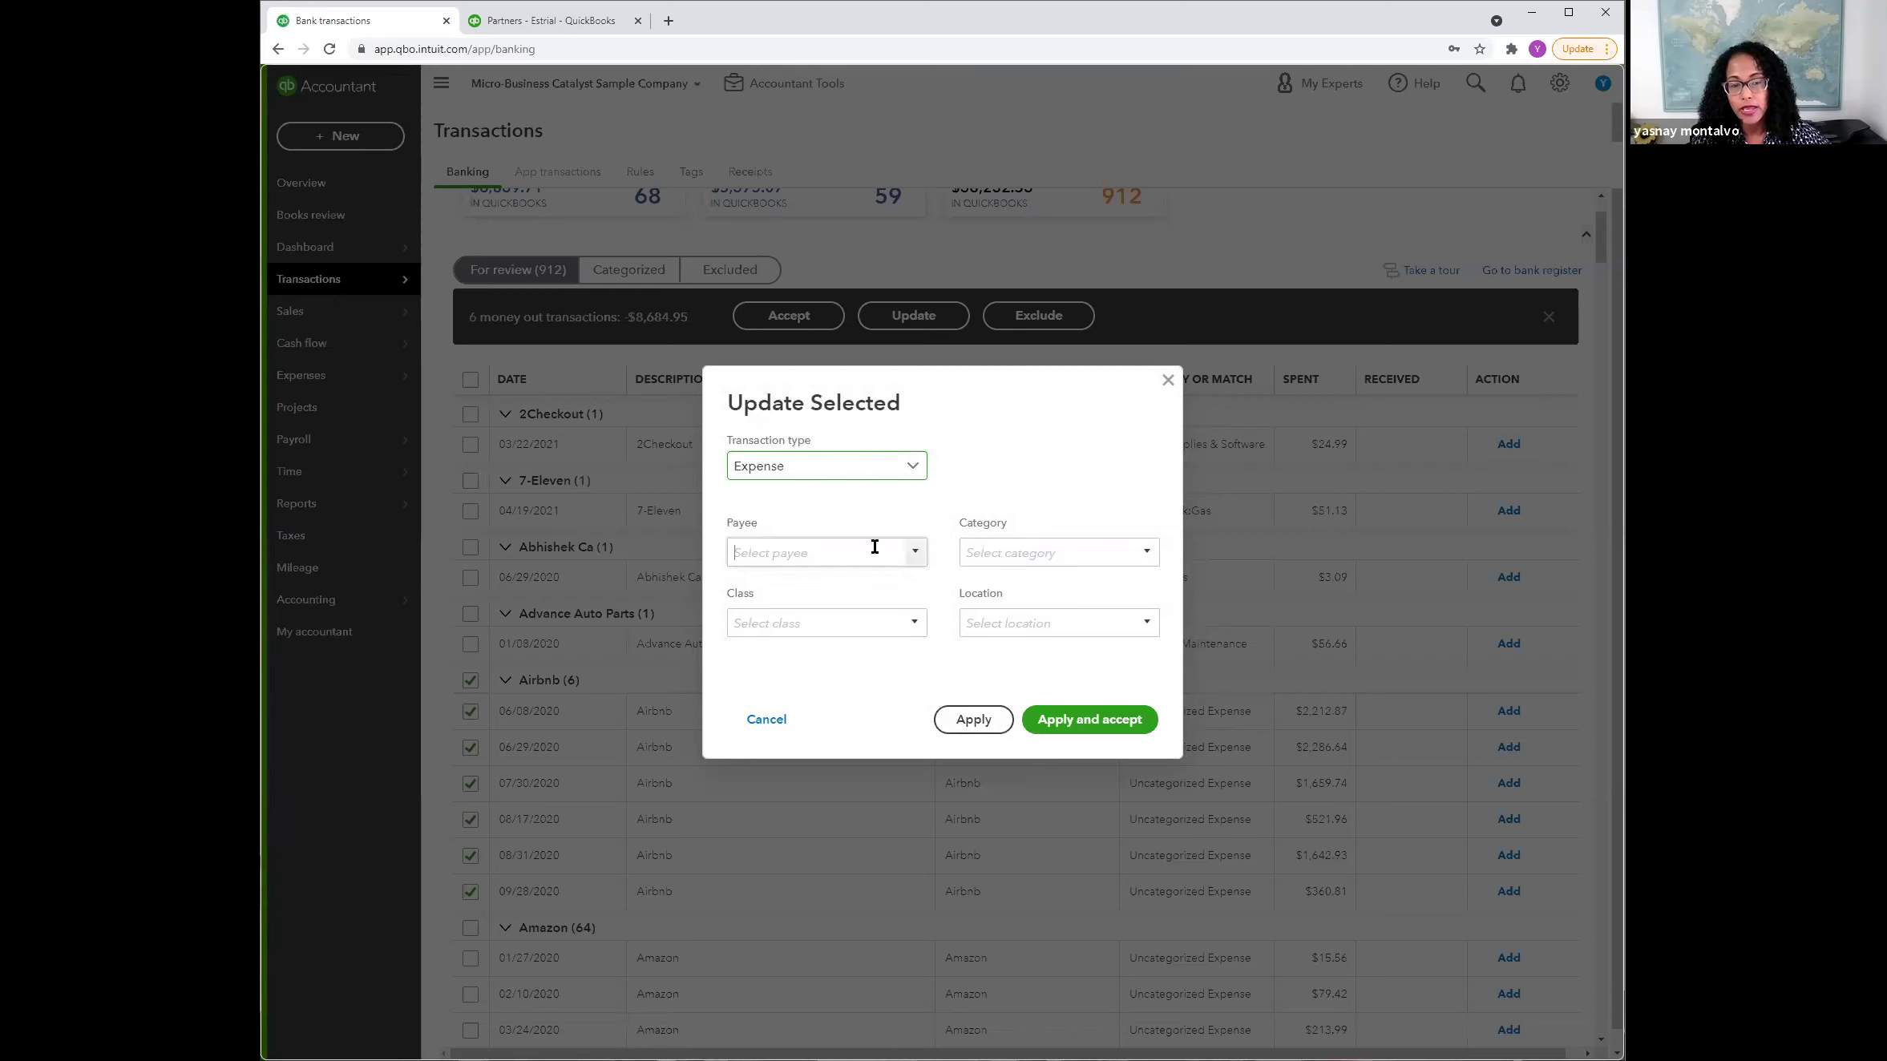
pyautogui.click(860, 552)
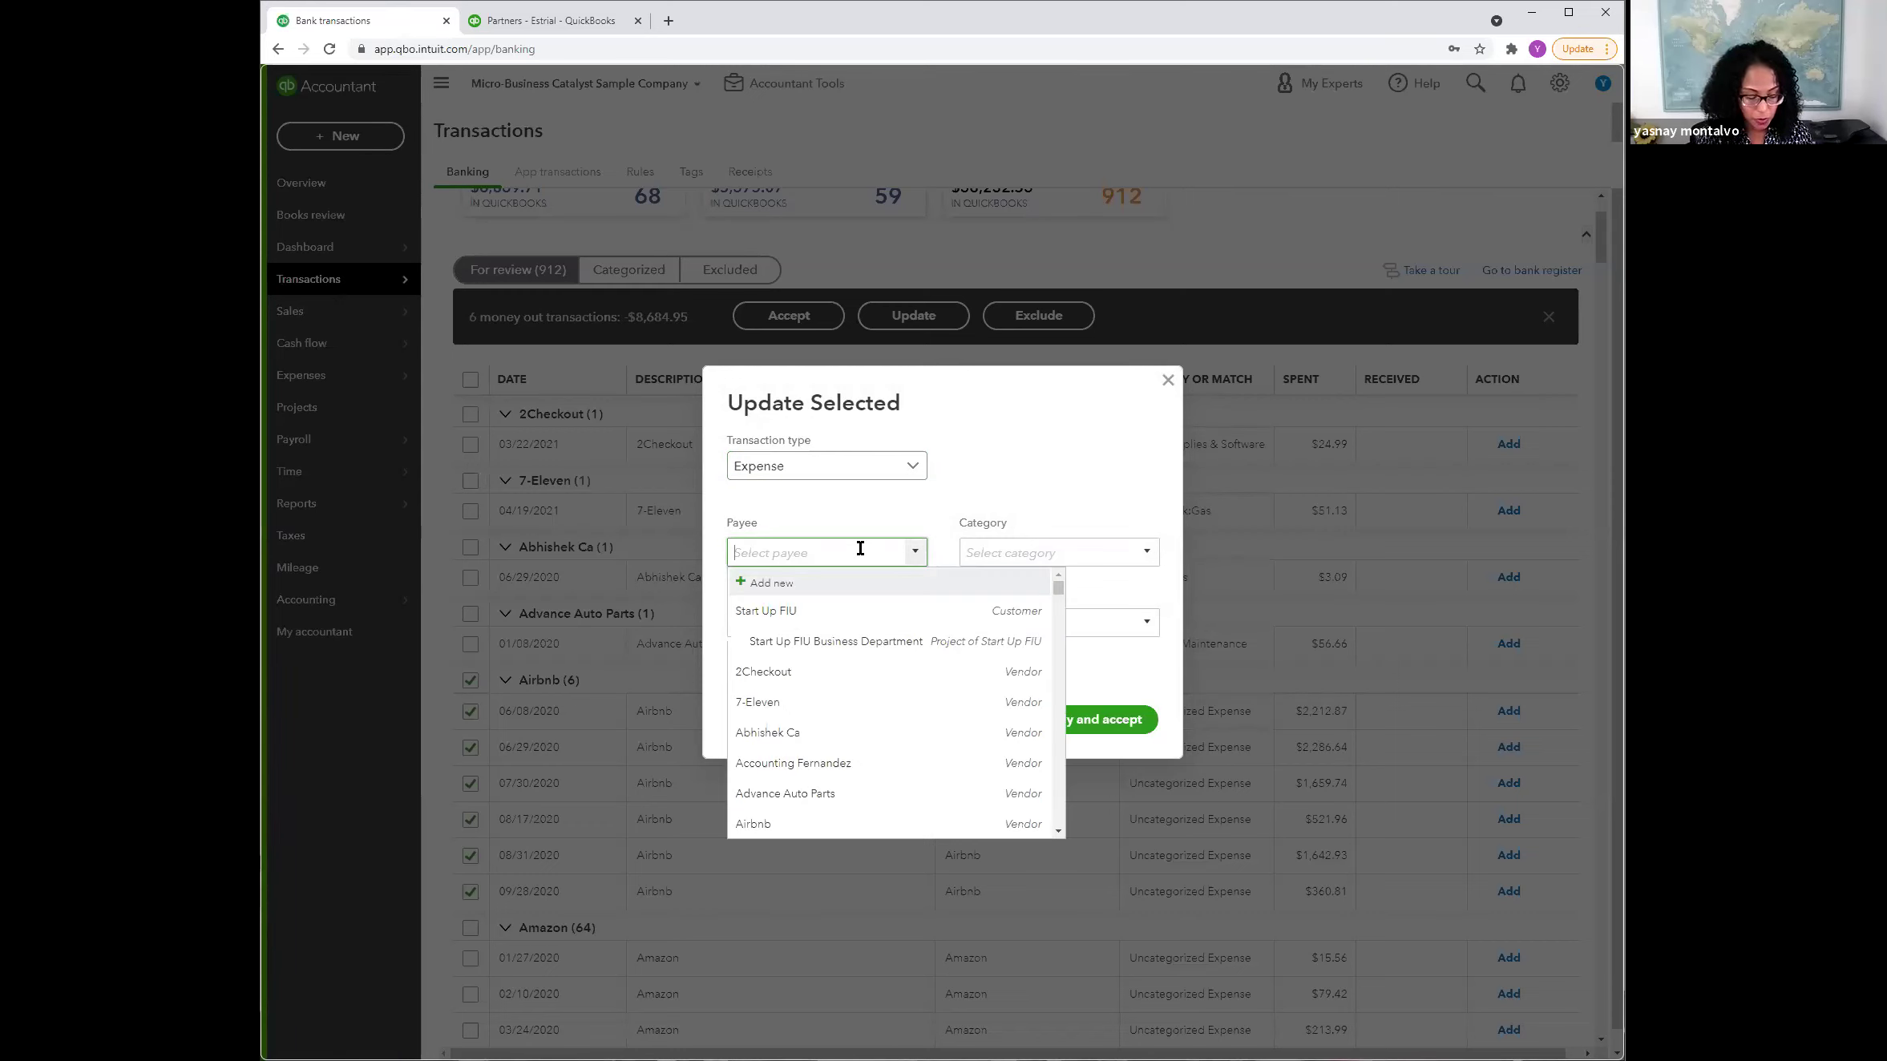
pyautogui.write('Airbnb')
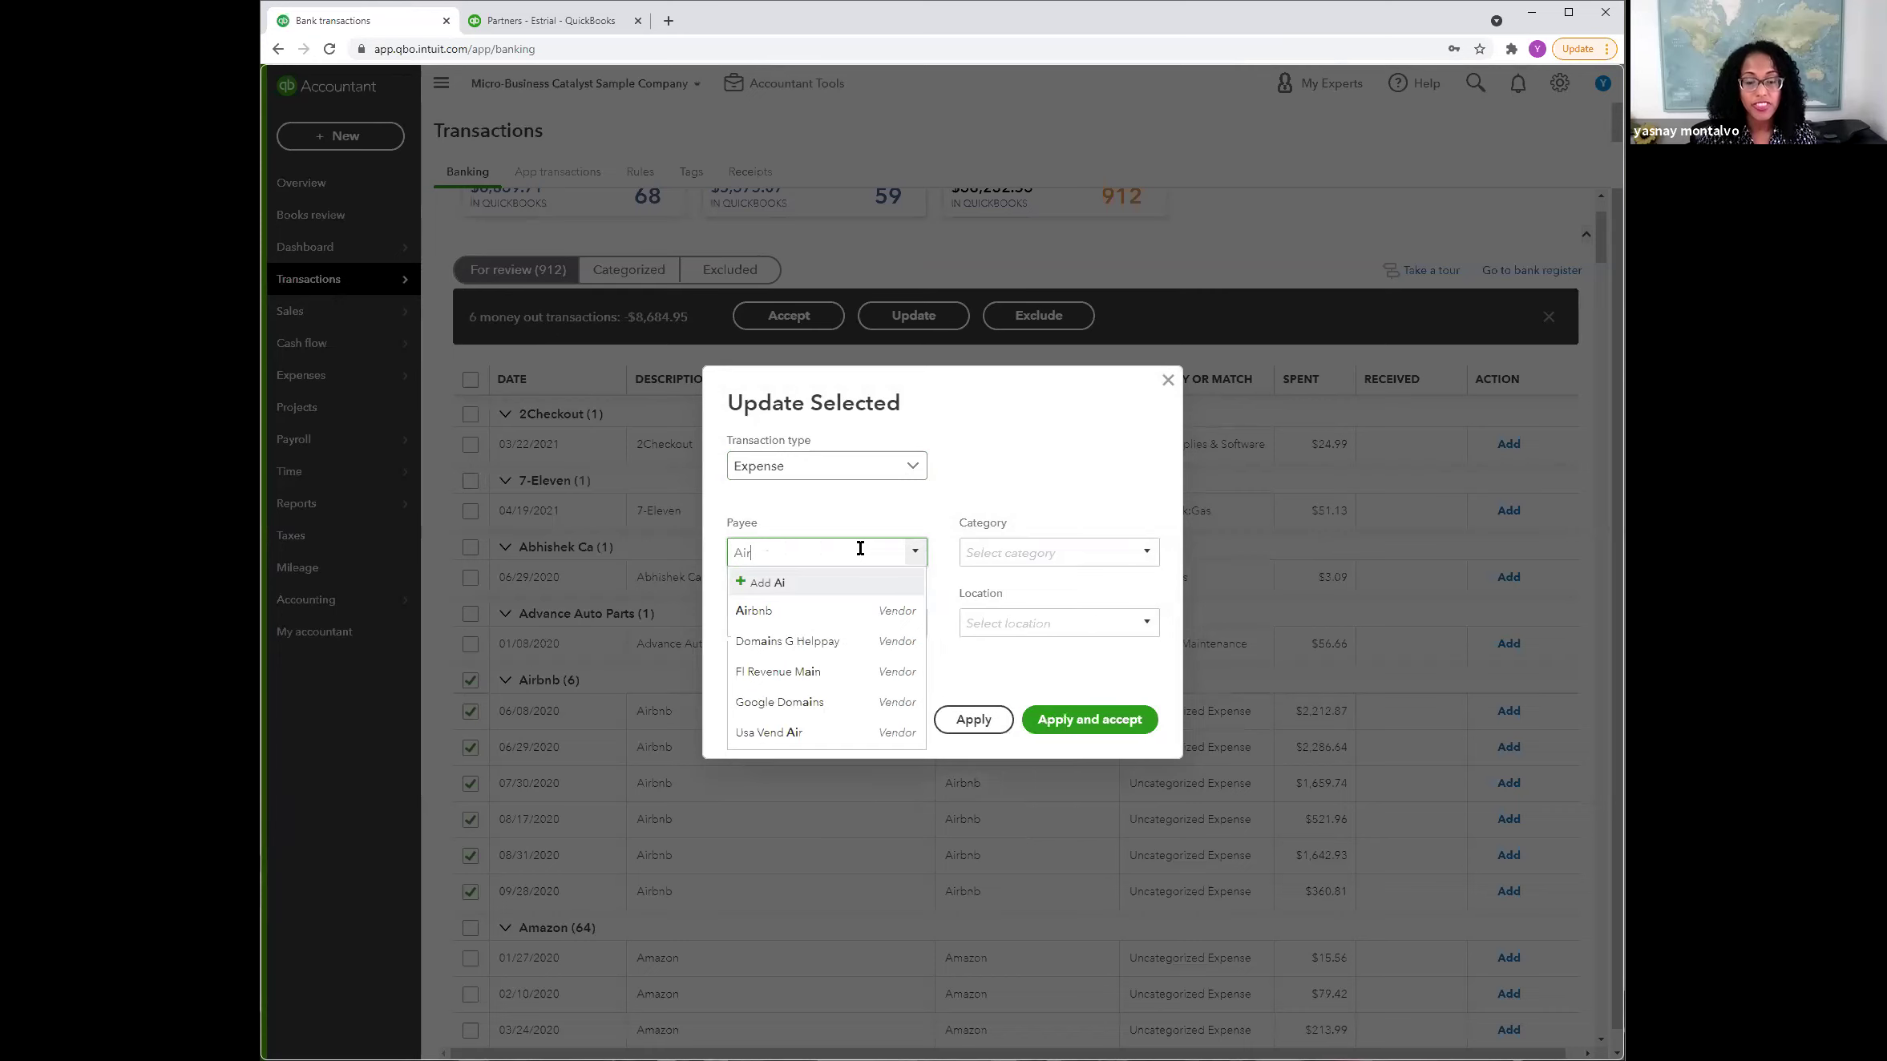
pyautogui.click(844, 612)
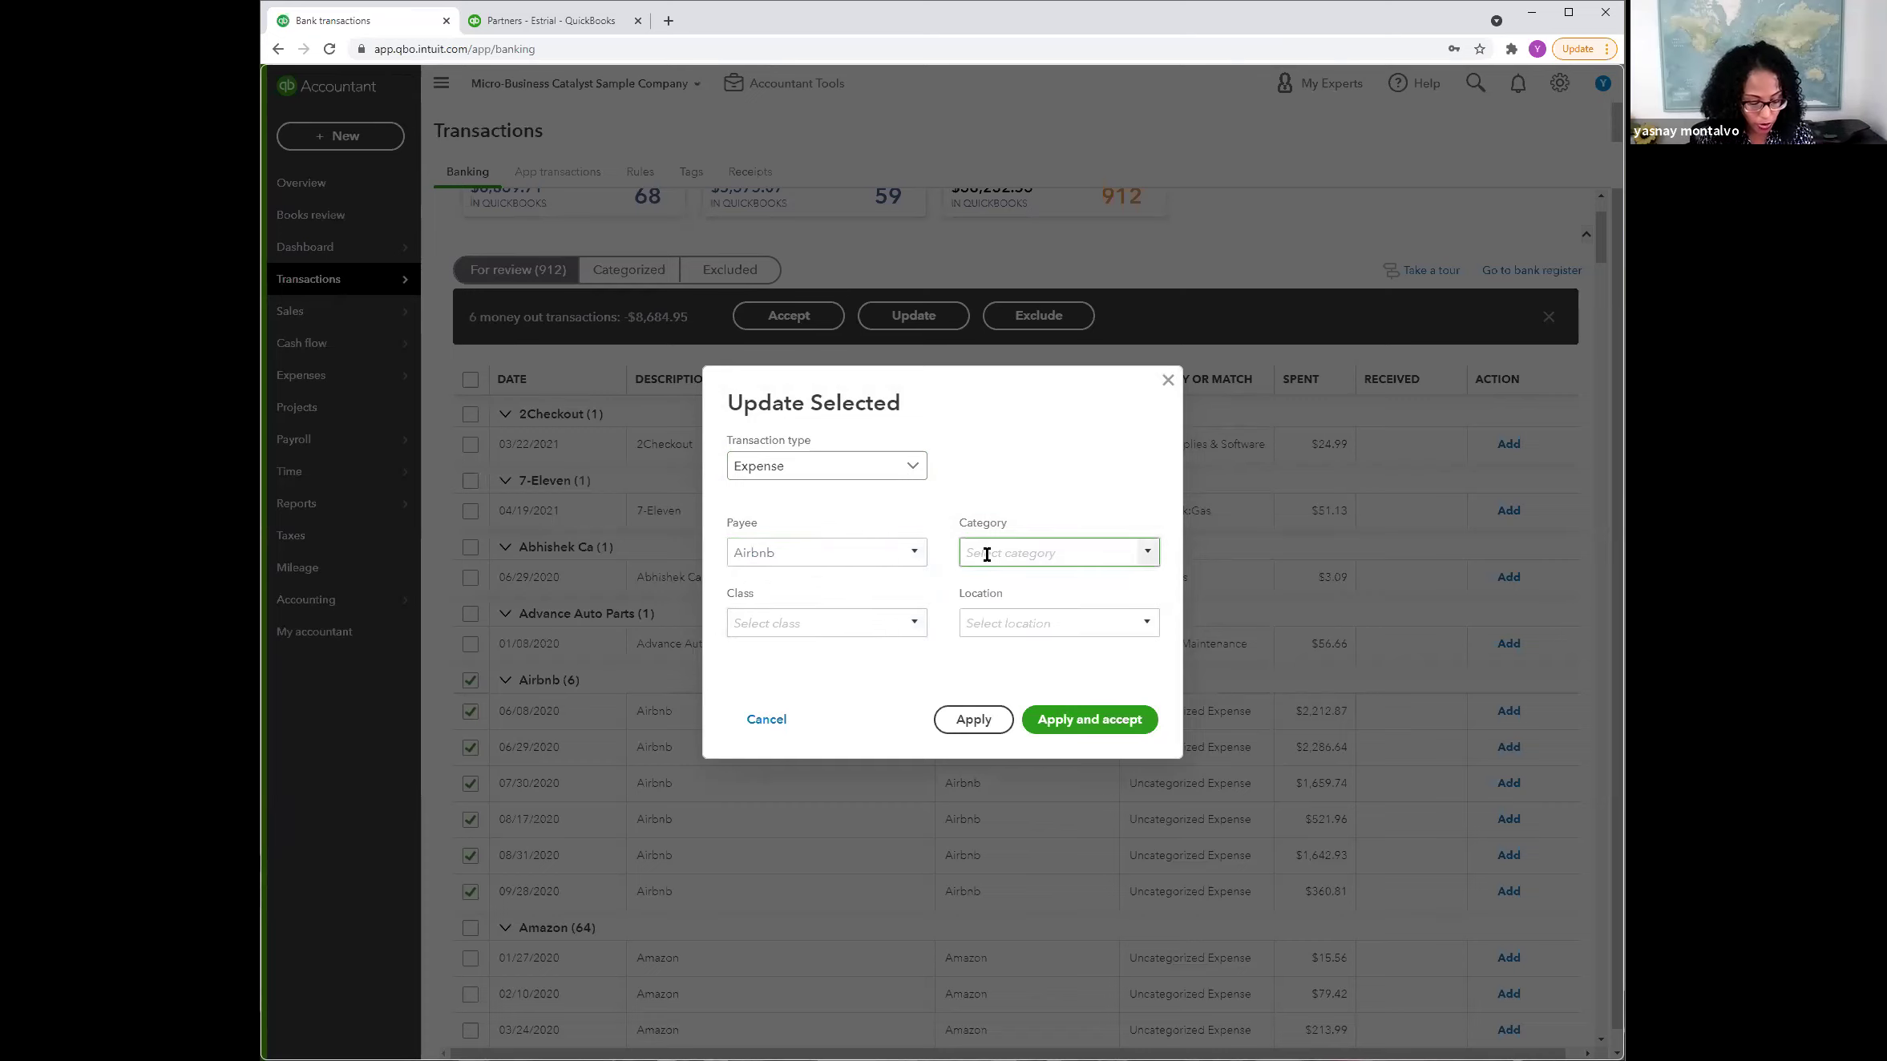
# Step: Search the category choices of the bulk update for Travel and for hotel, and leave the category empty
pyautogui.write('Travel')
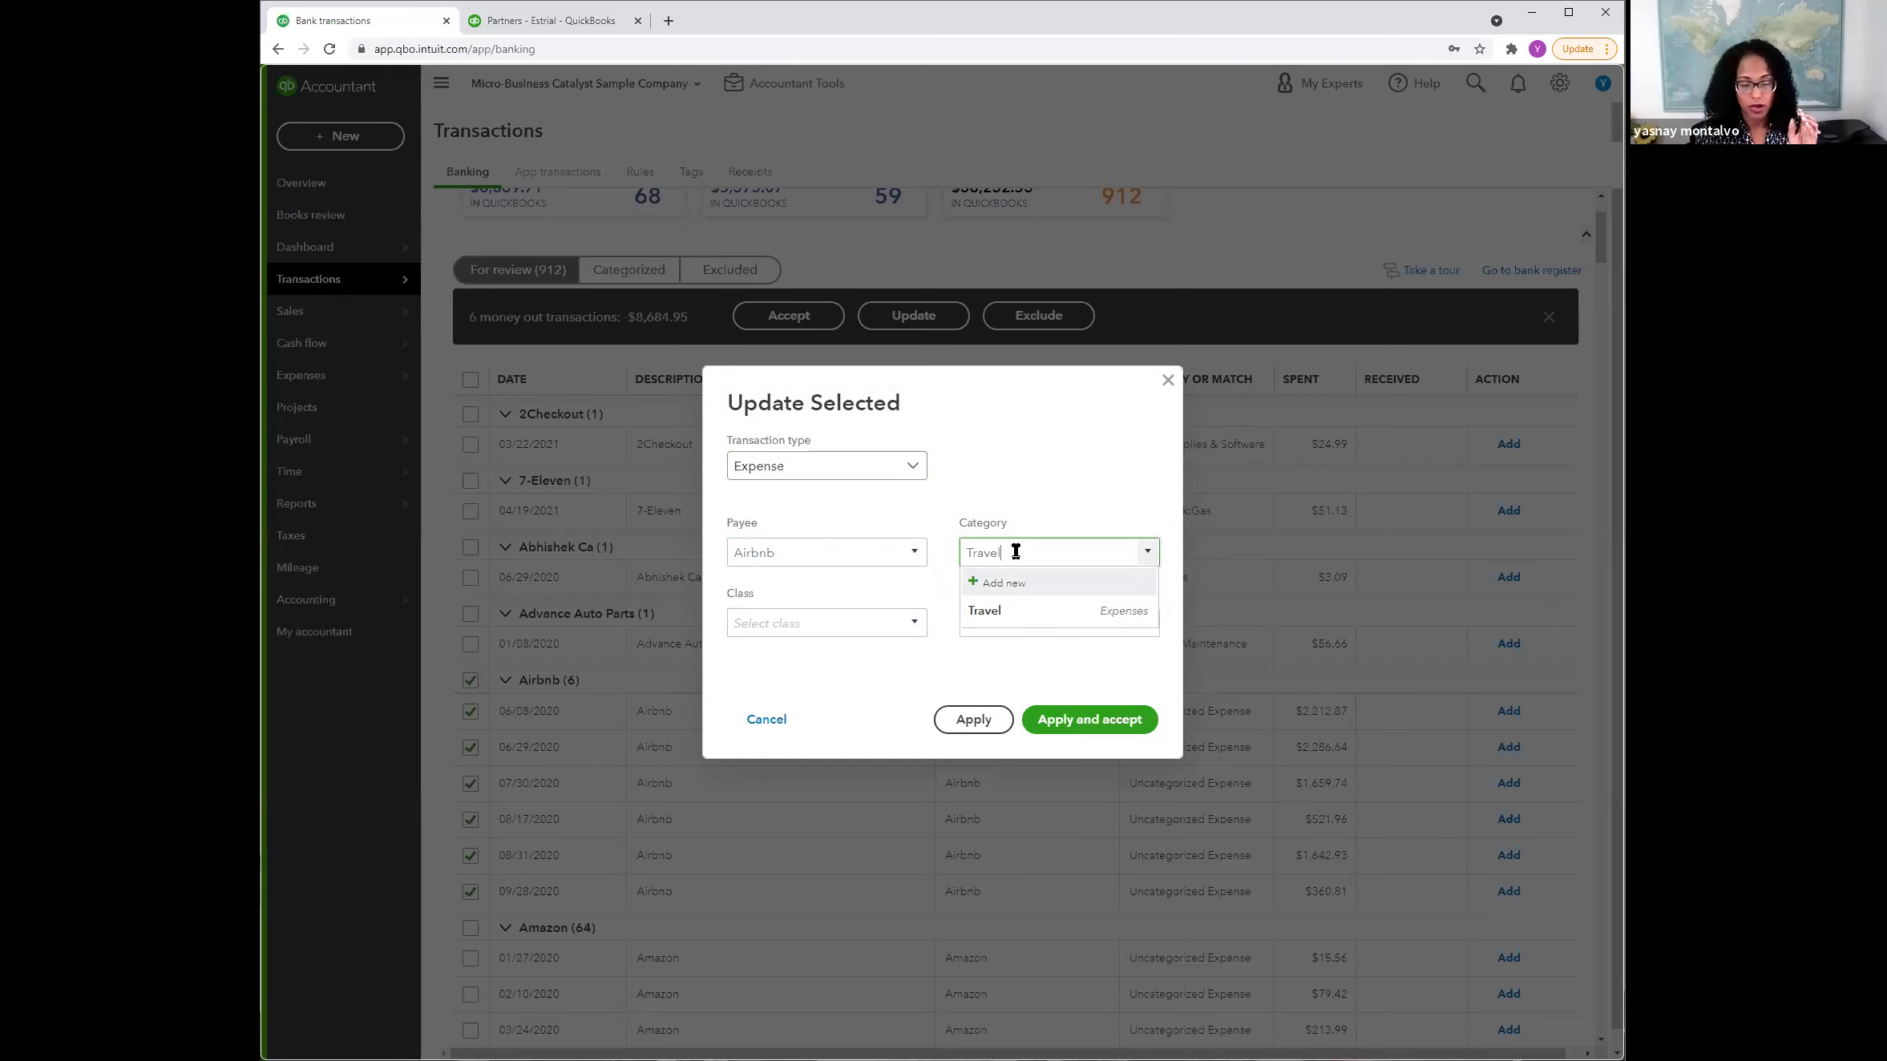
pyautogui.press('BackSpace')
pyautogui.press('BackSpace')
pyautogui.press('BackSpace')
pyautogui.press('BackSpace')
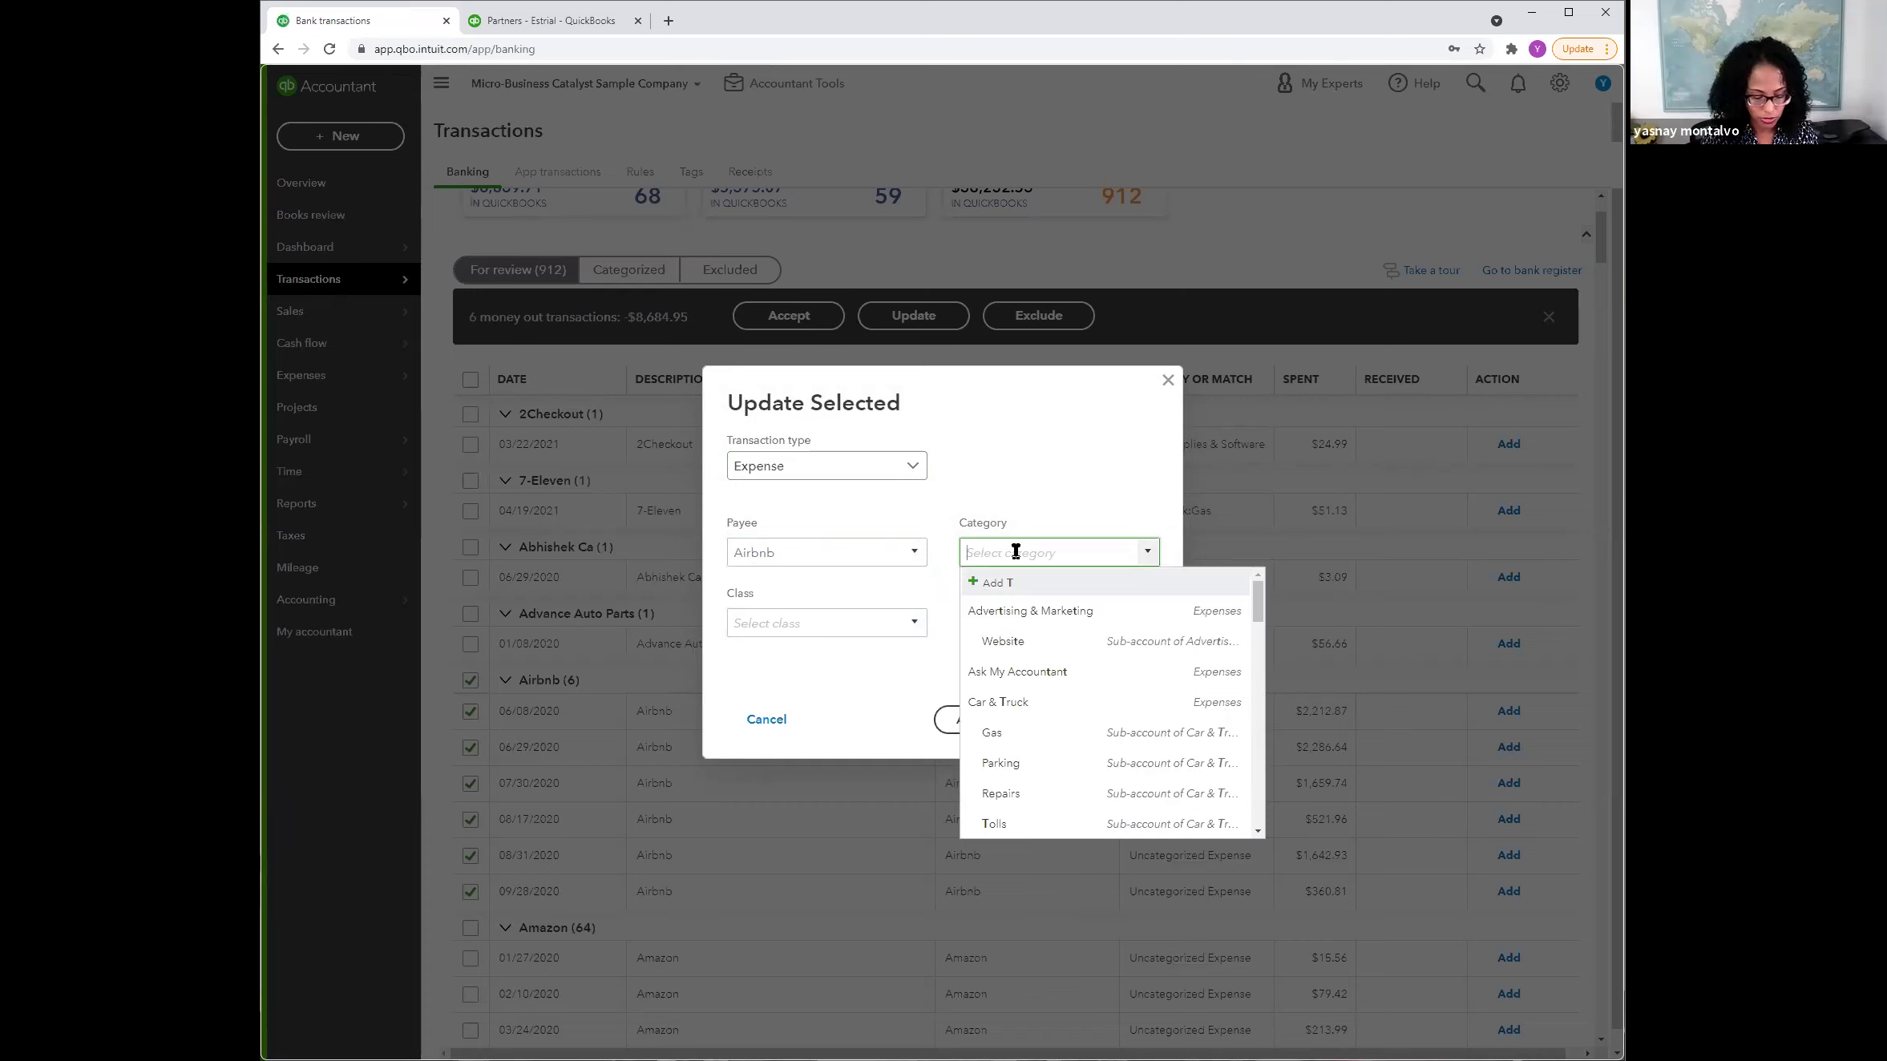
pyautogui.write('ohtel')
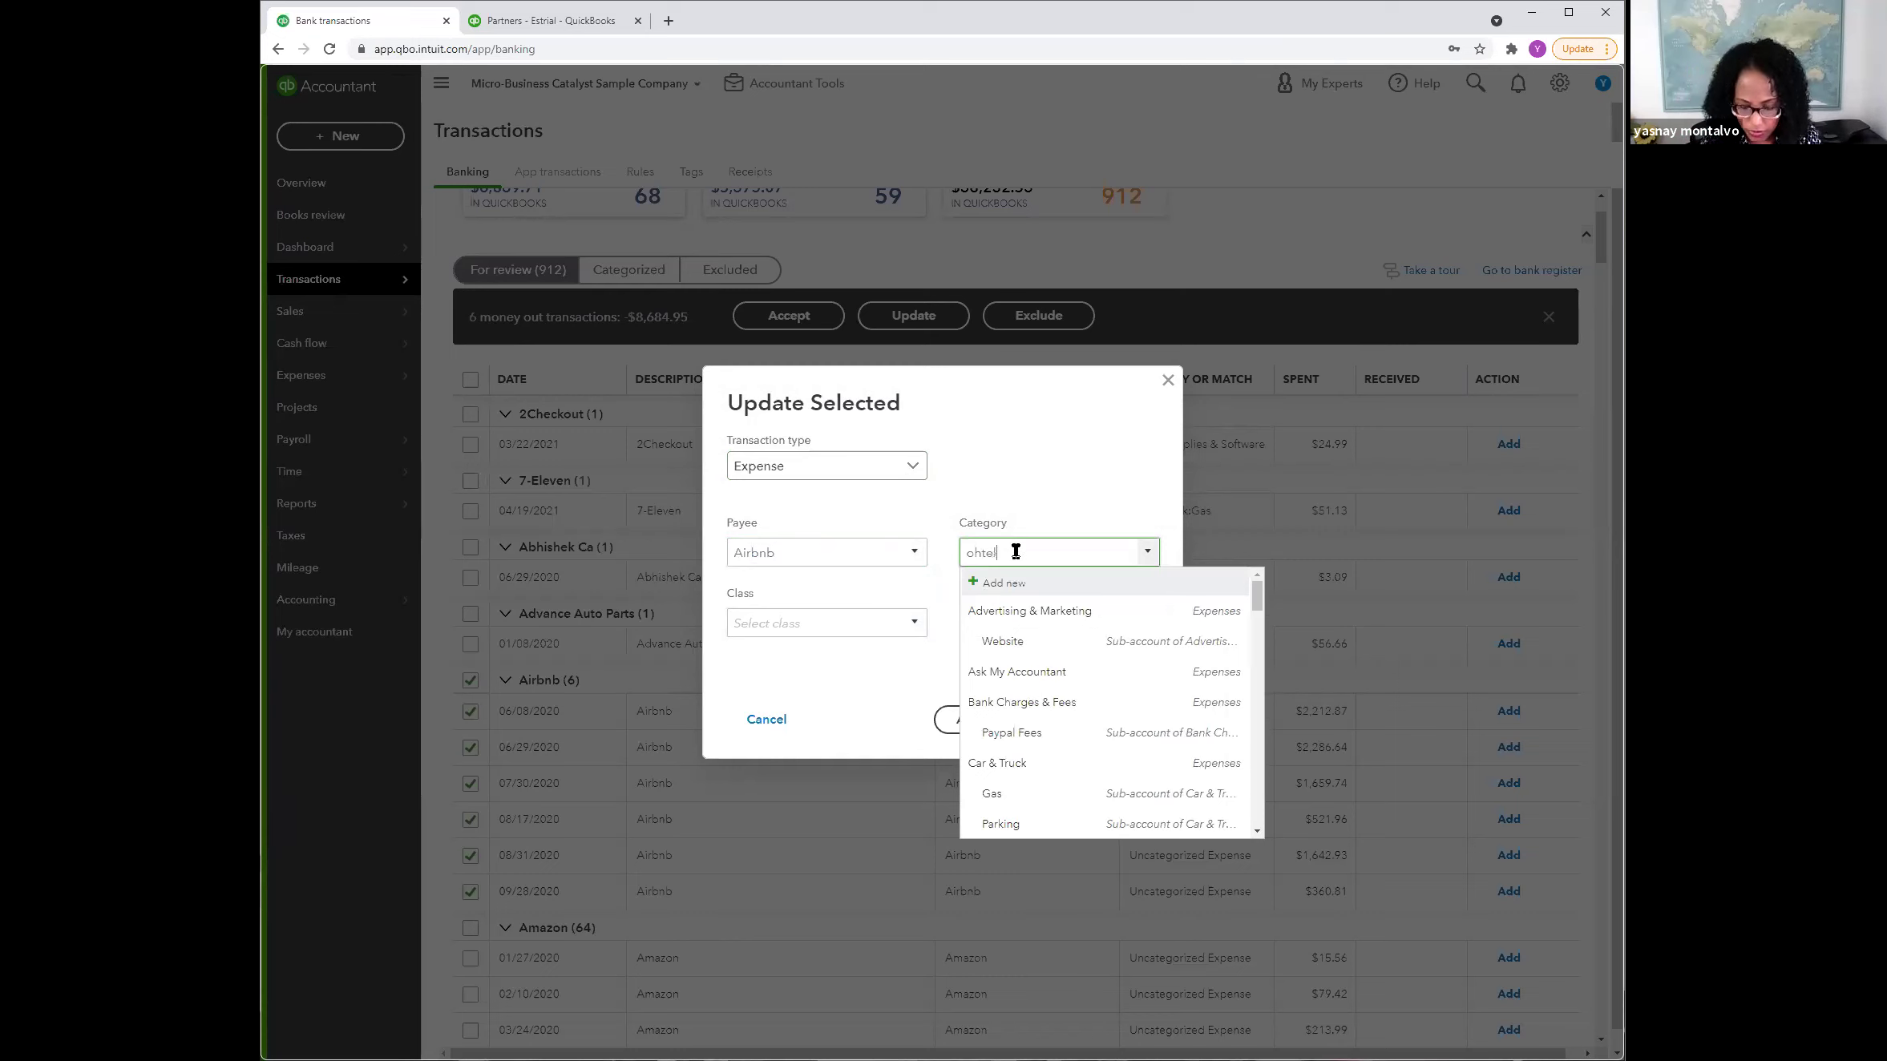
pyautogui.press('BackSpace')
pyautogui.press('BackSpace')
pyautogui.press('BackSpace')
pyautogui.press('BackSpace')
pyautogui.press('BackSpace')
pyautogui.write('hotel')
pyautogui.hotkey('ctrl', 'a')
pyautogui.press('BackSpace')
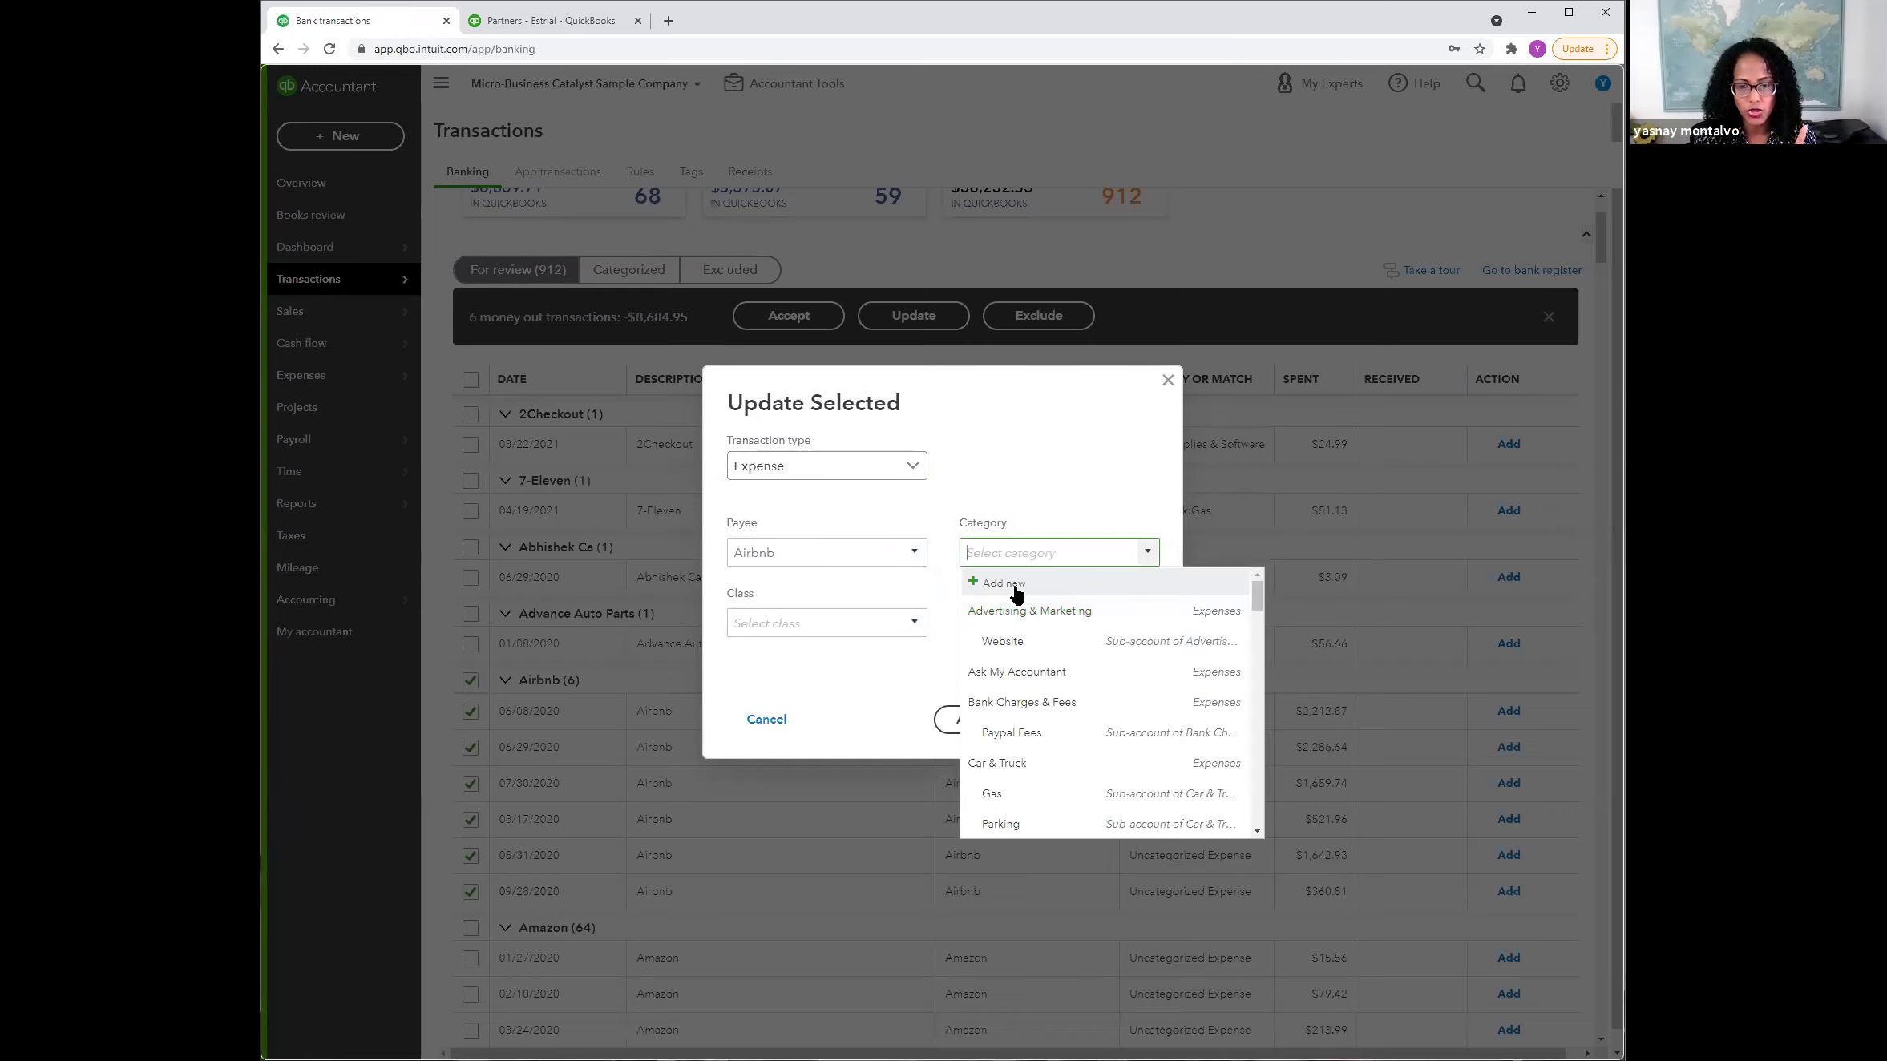
pyautogui.press('Escape')
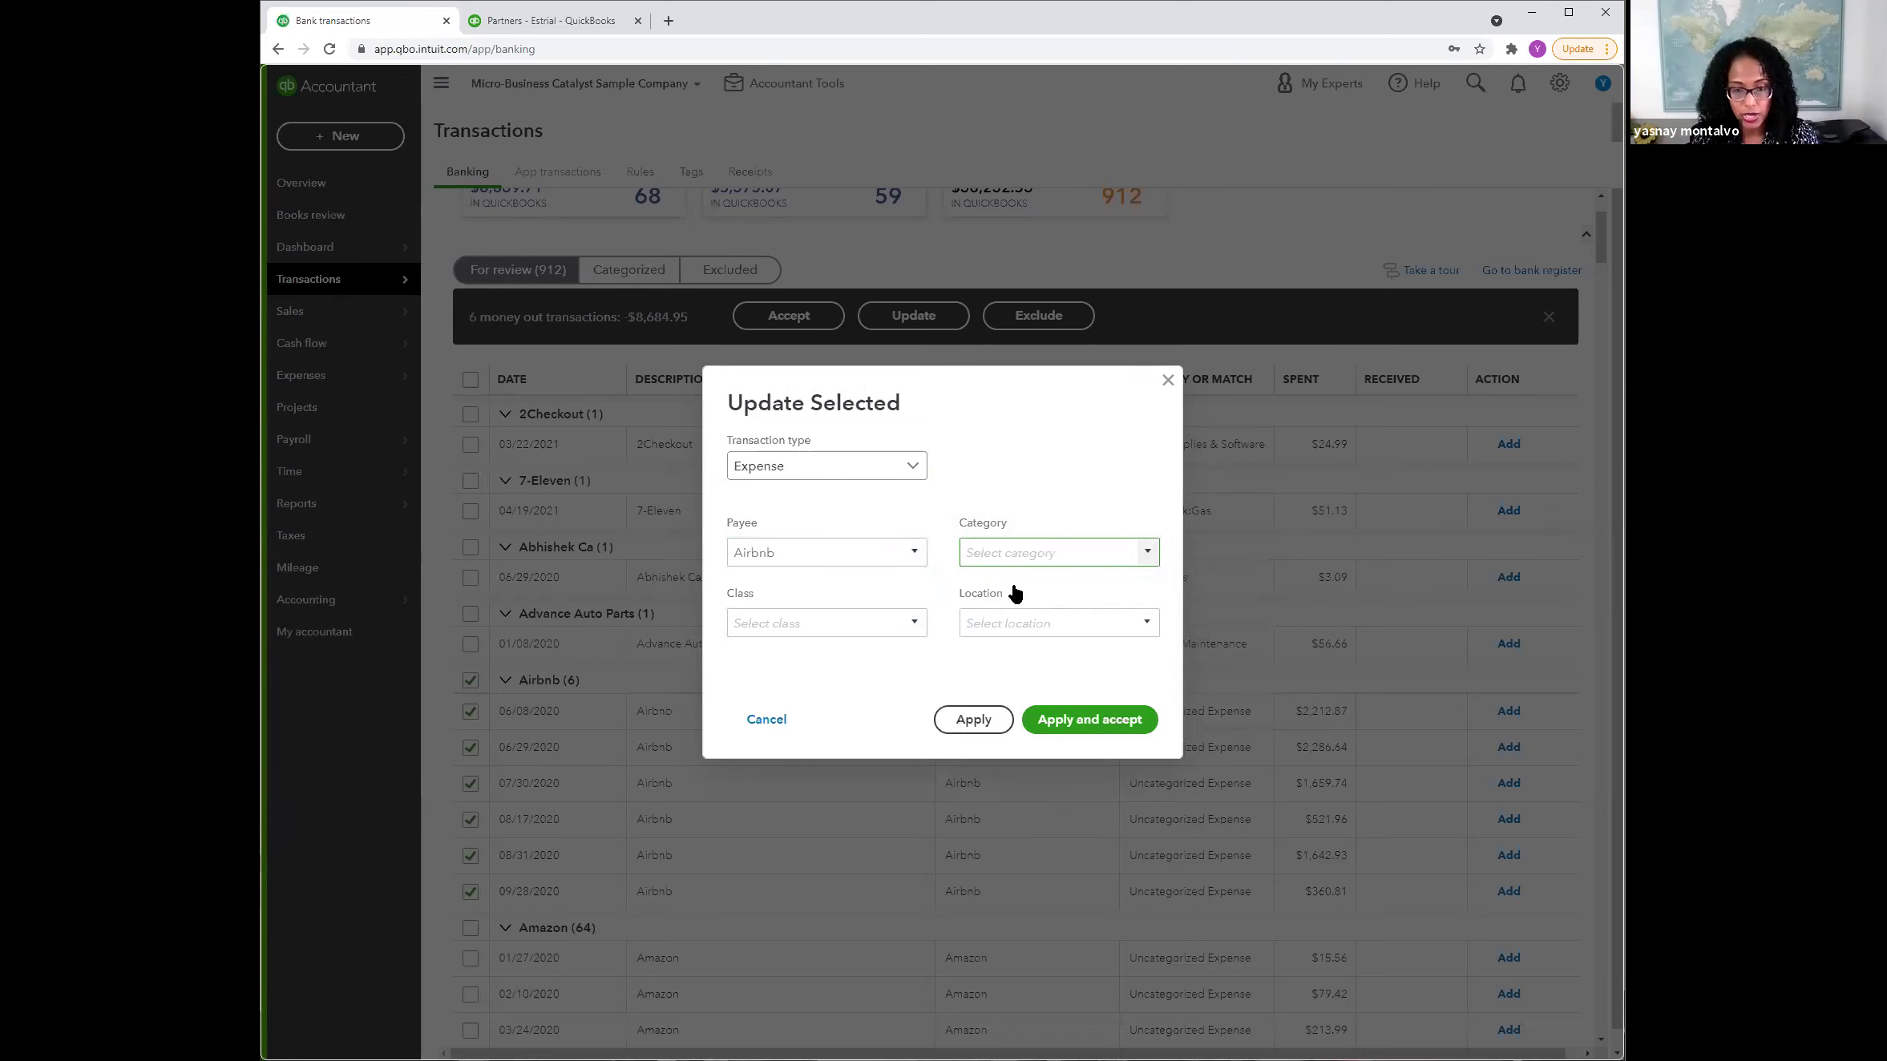
# Step: Add a new category account with account type Expenses, detail type Travel and the name Hotel
pyautogui.press('Return')
pyautogui.click(783, 391)
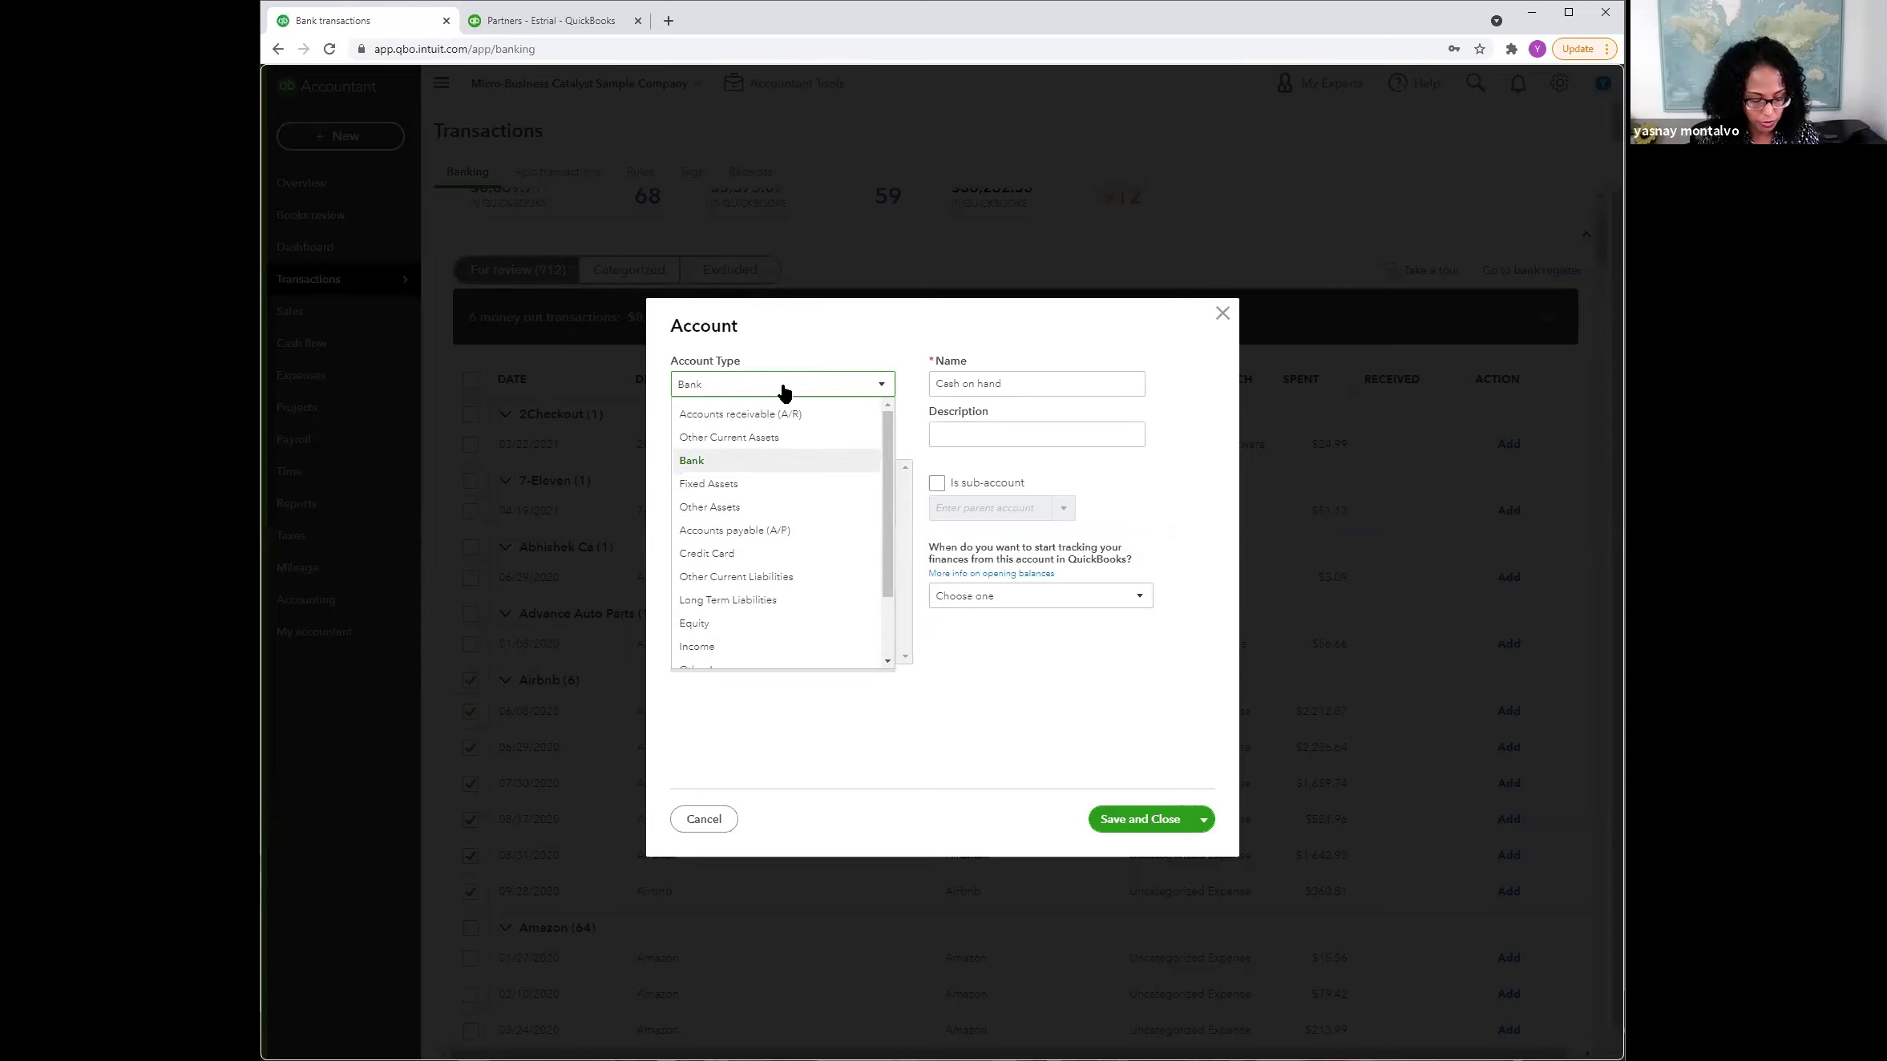
pyautogui.scroll(-2, 787, 472)
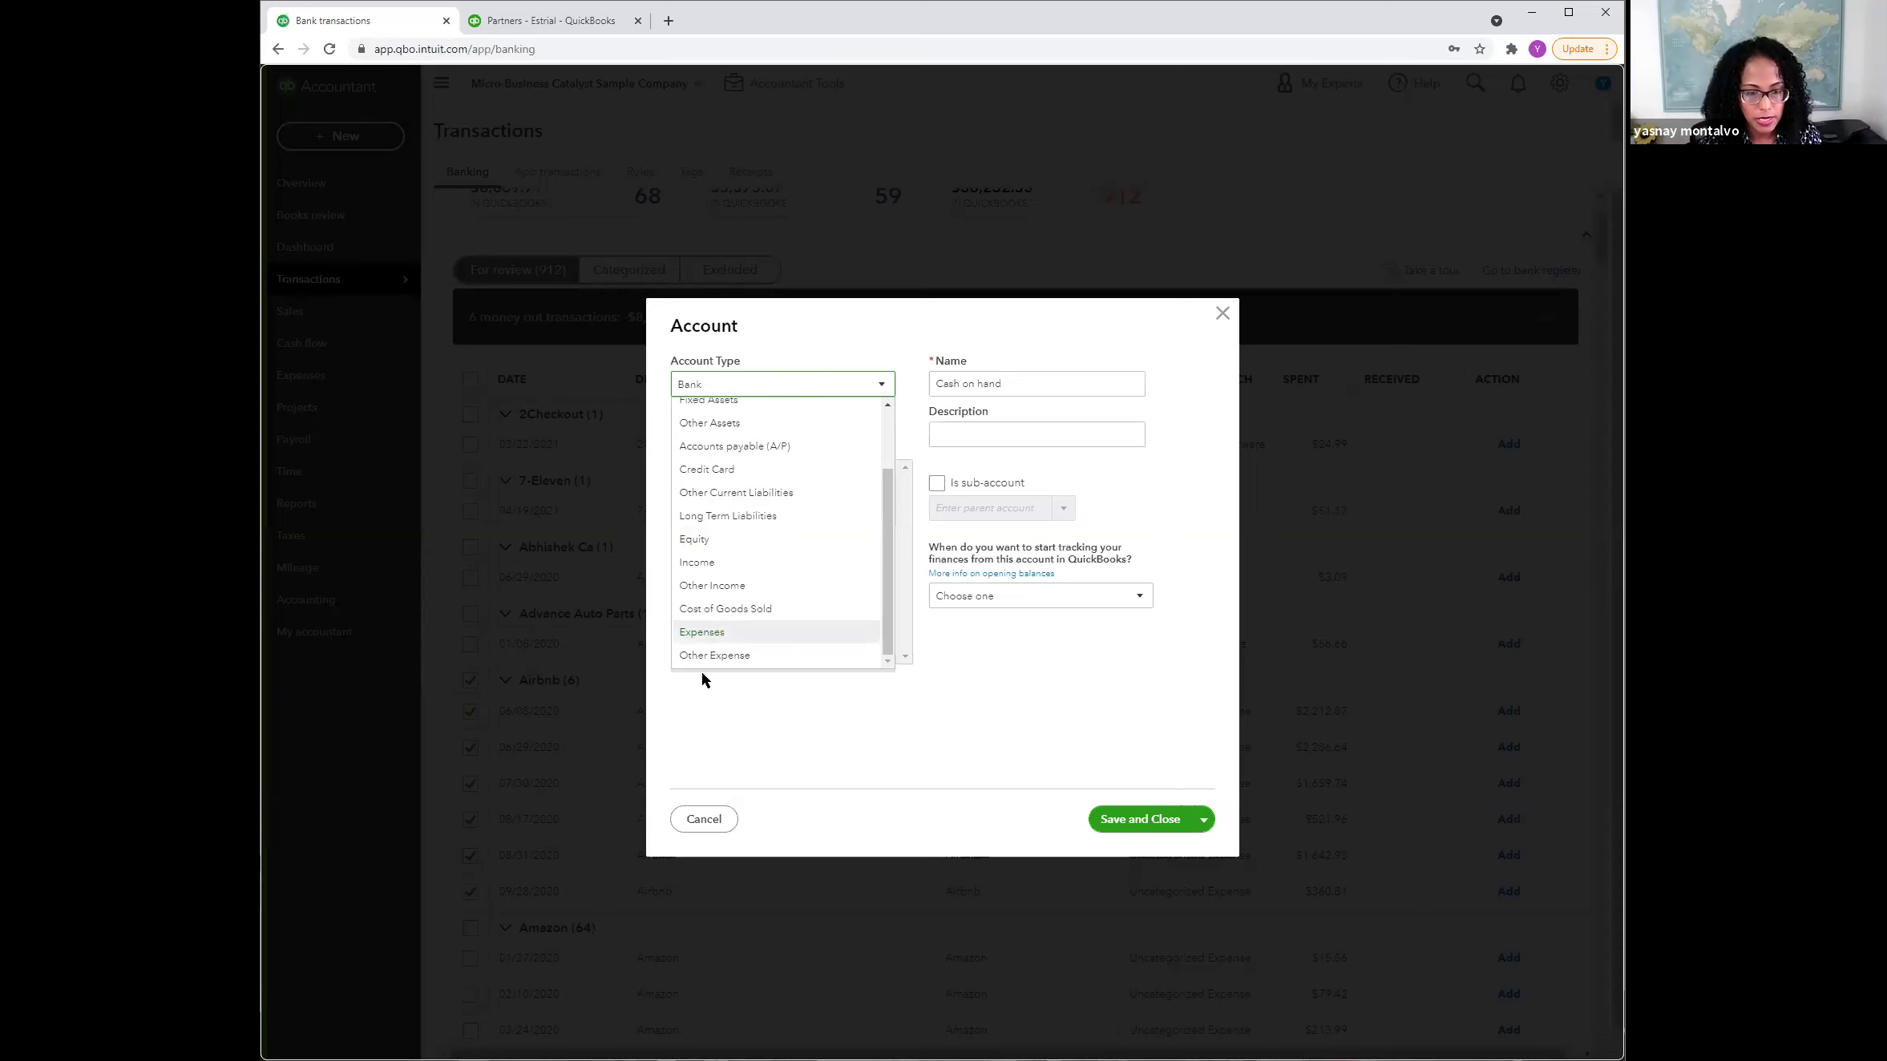
pyautogui.click(703, 632)
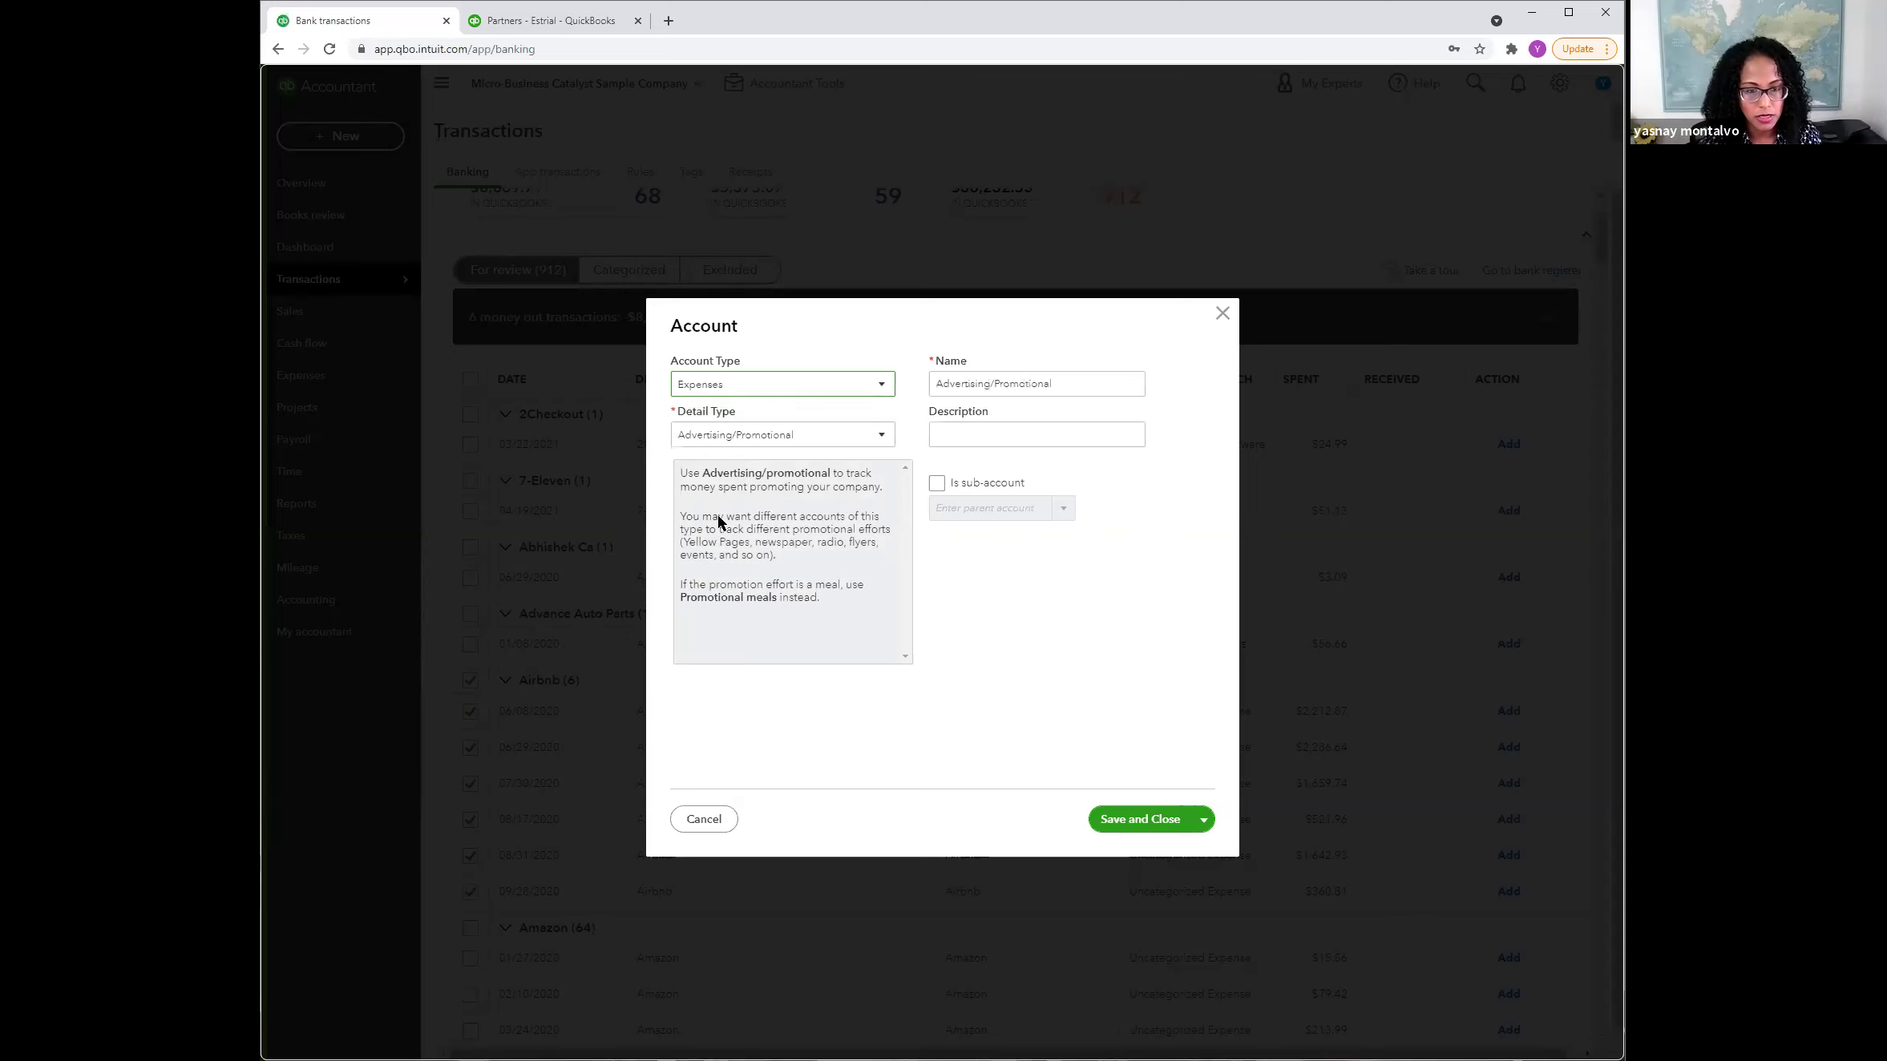
pyautogui.click(737, 434)
pyautogui.scroll(-5, 737, 437)
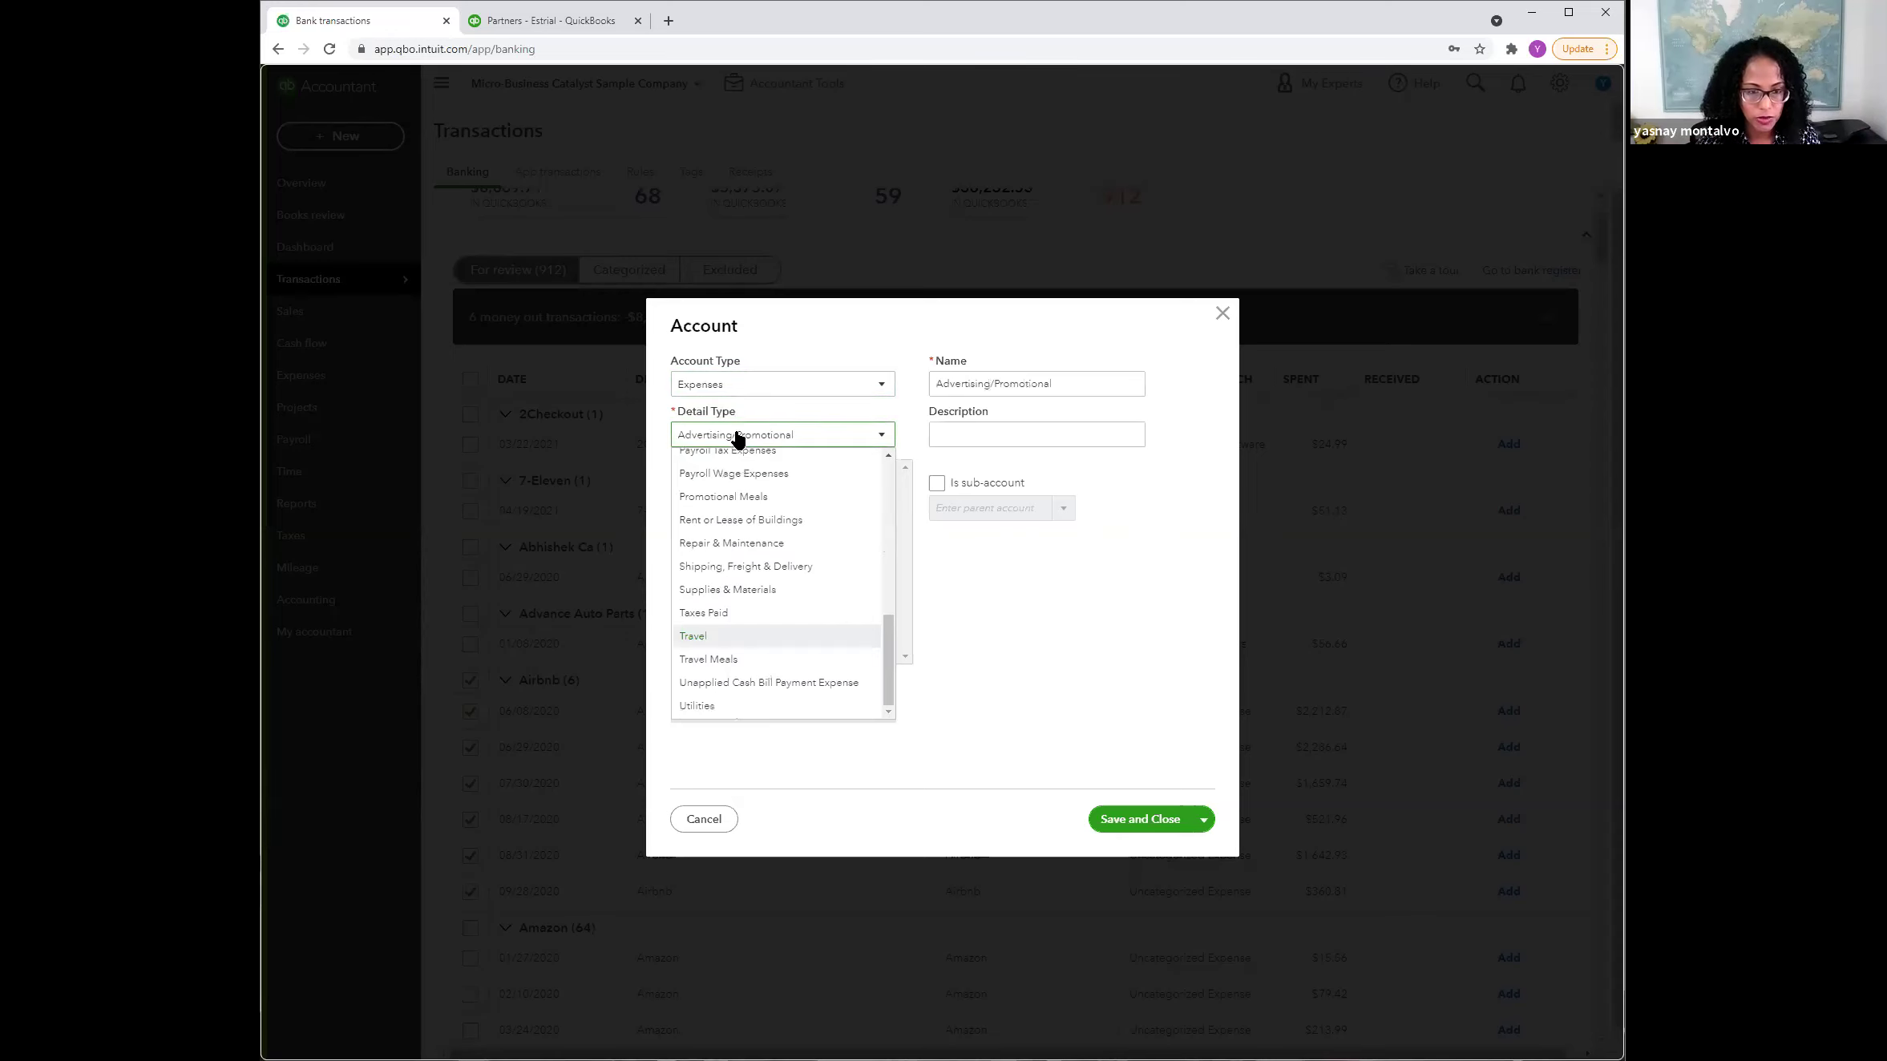
pyautogui.click(708, 637)
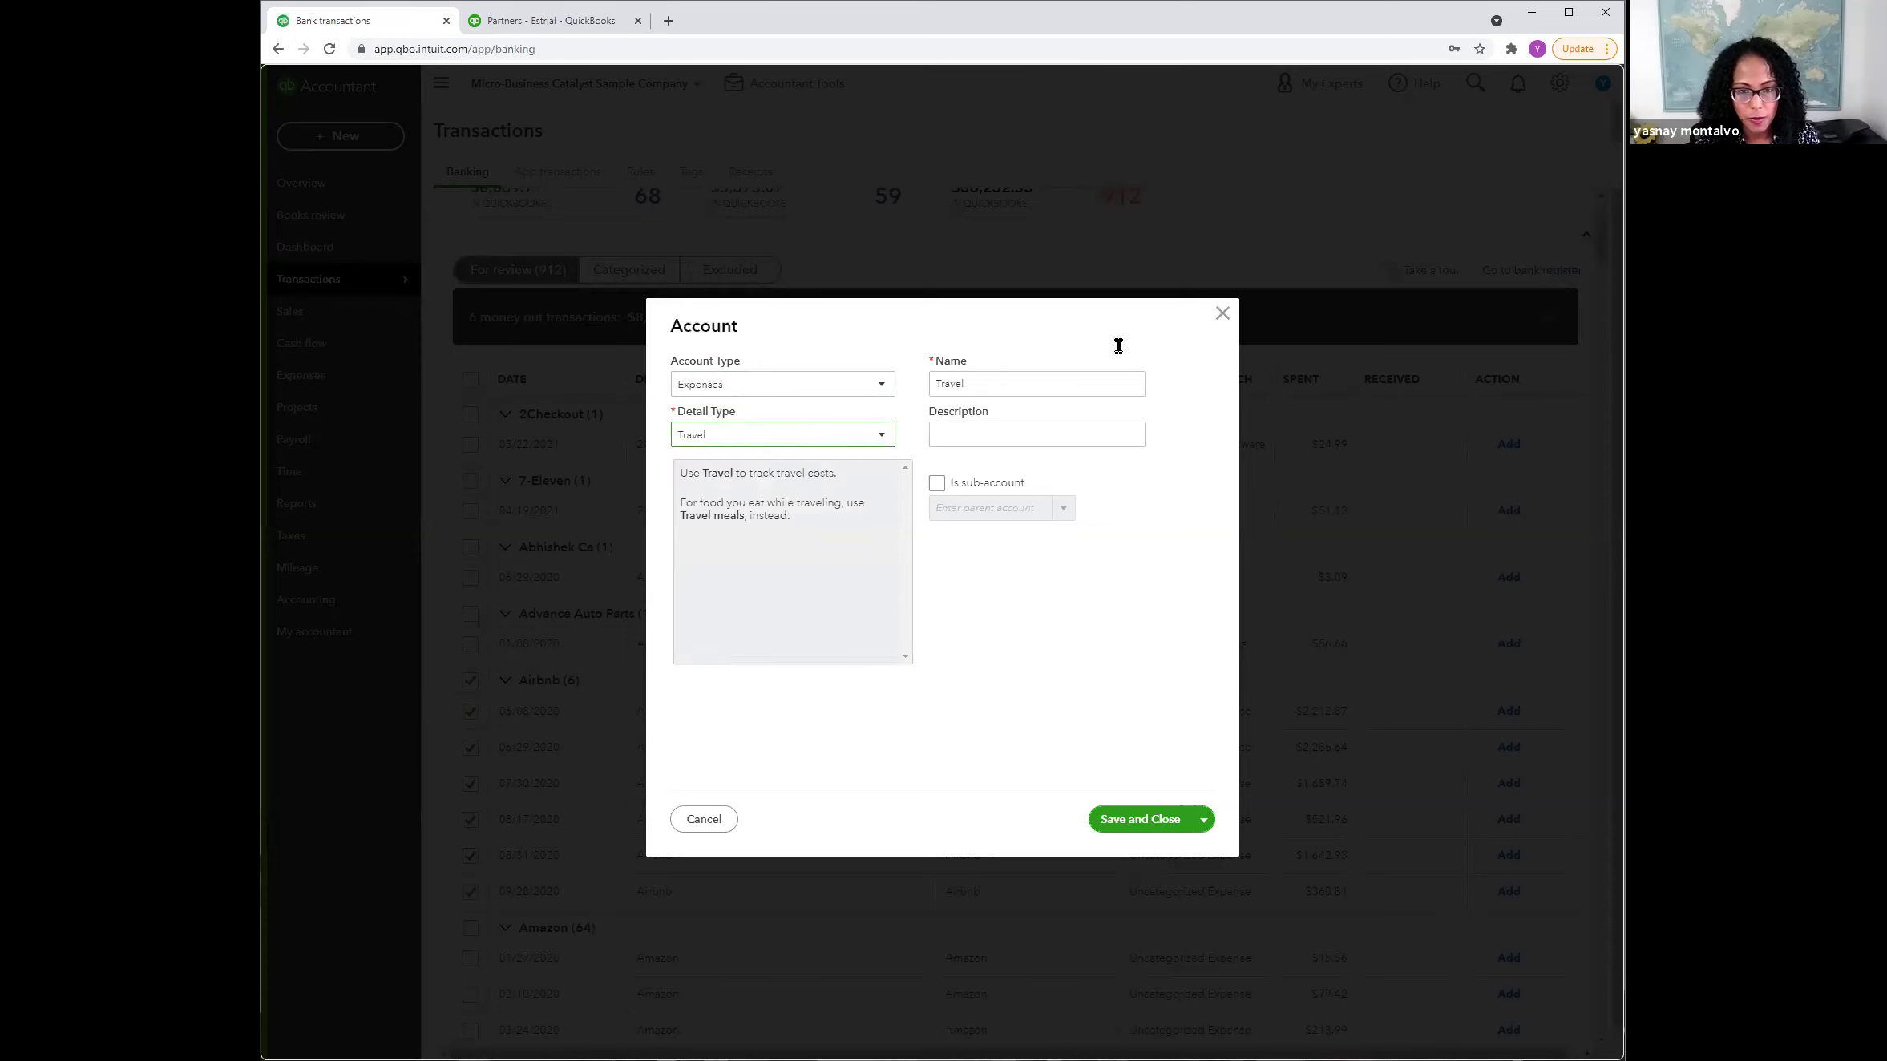
pyautogui.doubleClick(1051, 375)
pyautogui.write('Hotel')
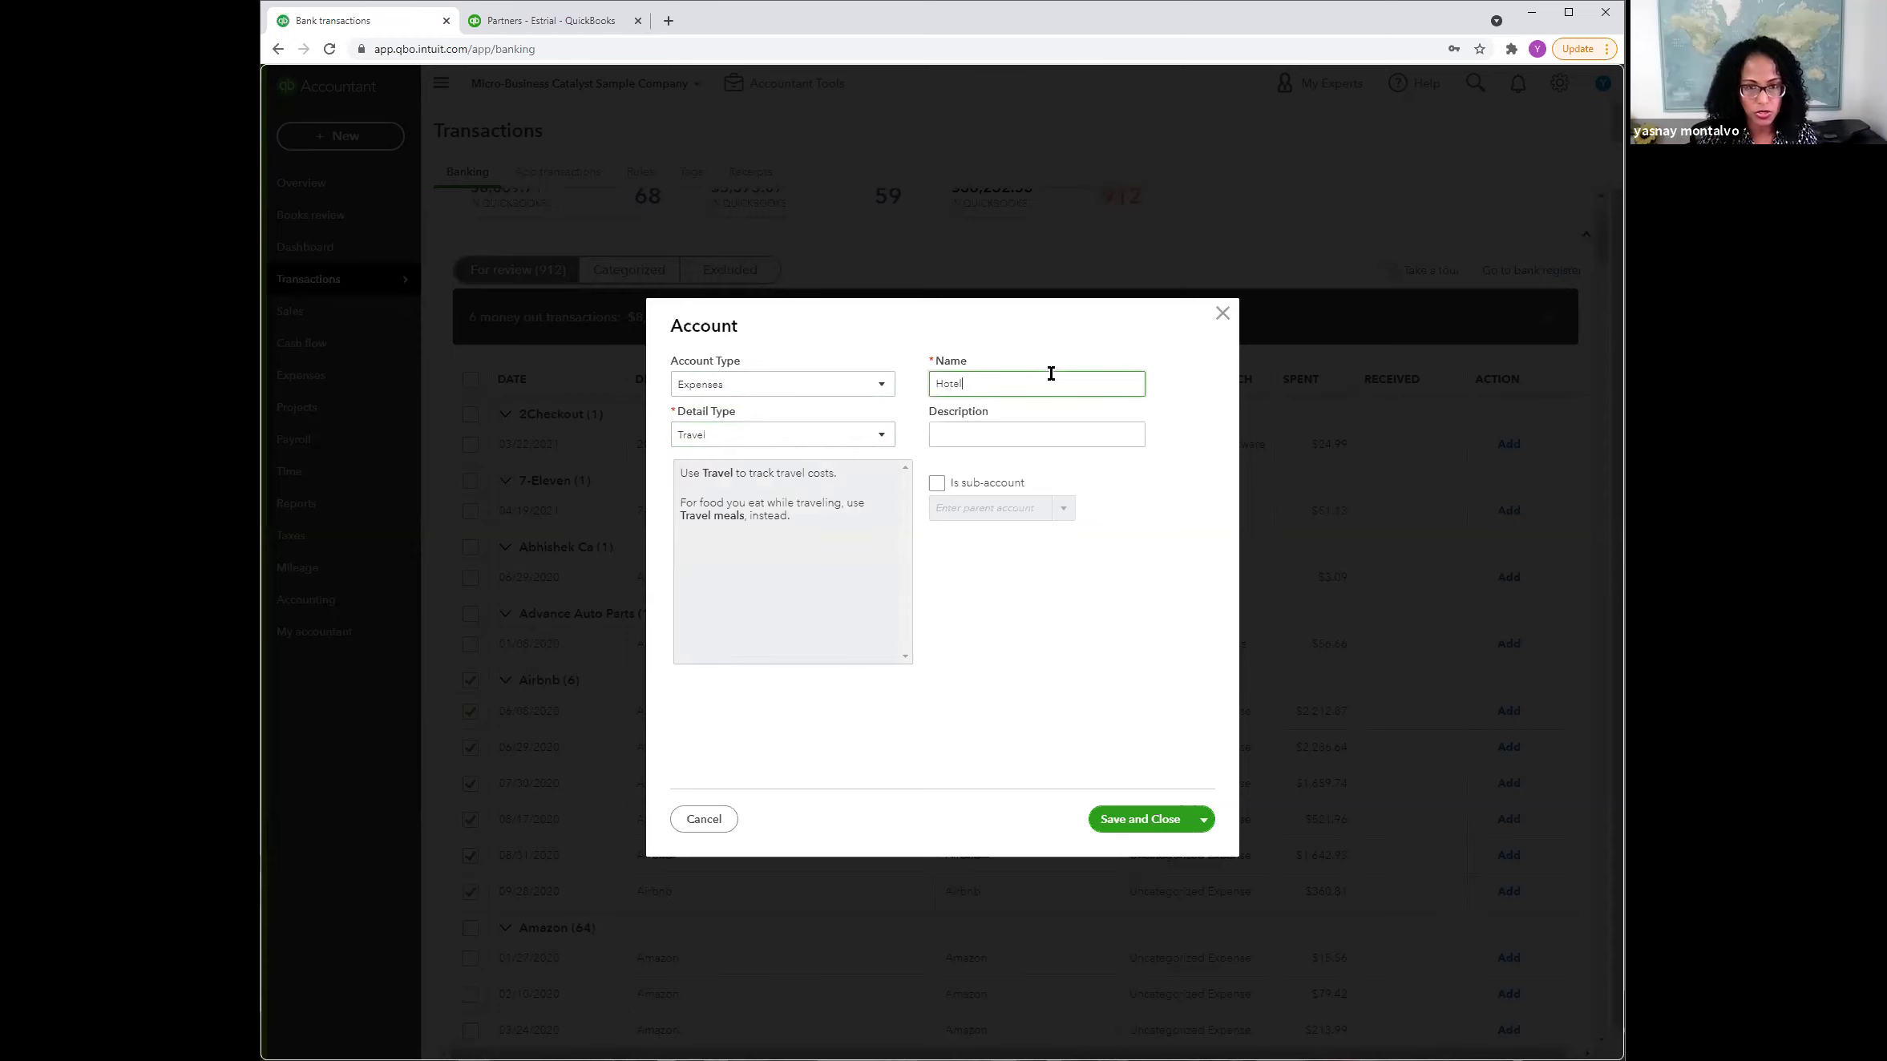
# Step: Make the Hotel account a sub-account of Travel and save it as the category of the bulk update
pyautogui.click(935, 483)
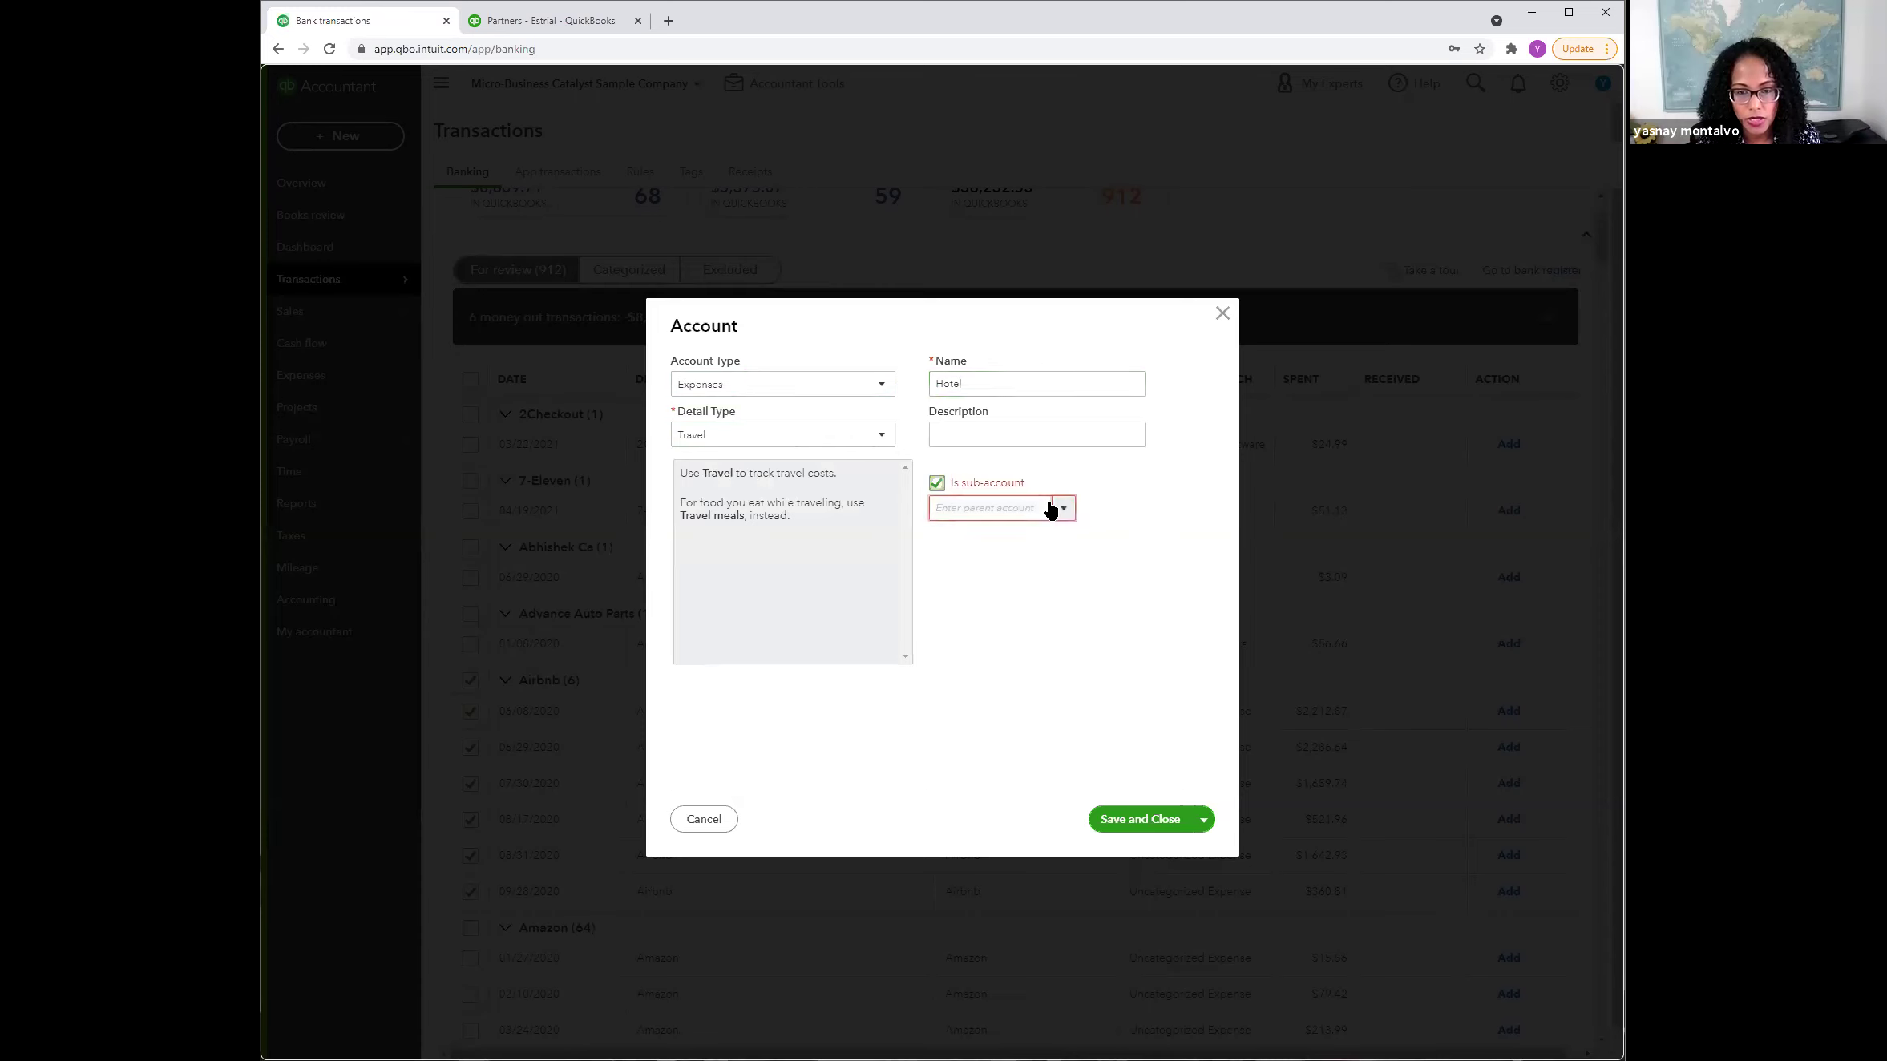
pyautogui.click(1024, 510)
pyautogui.write('t')
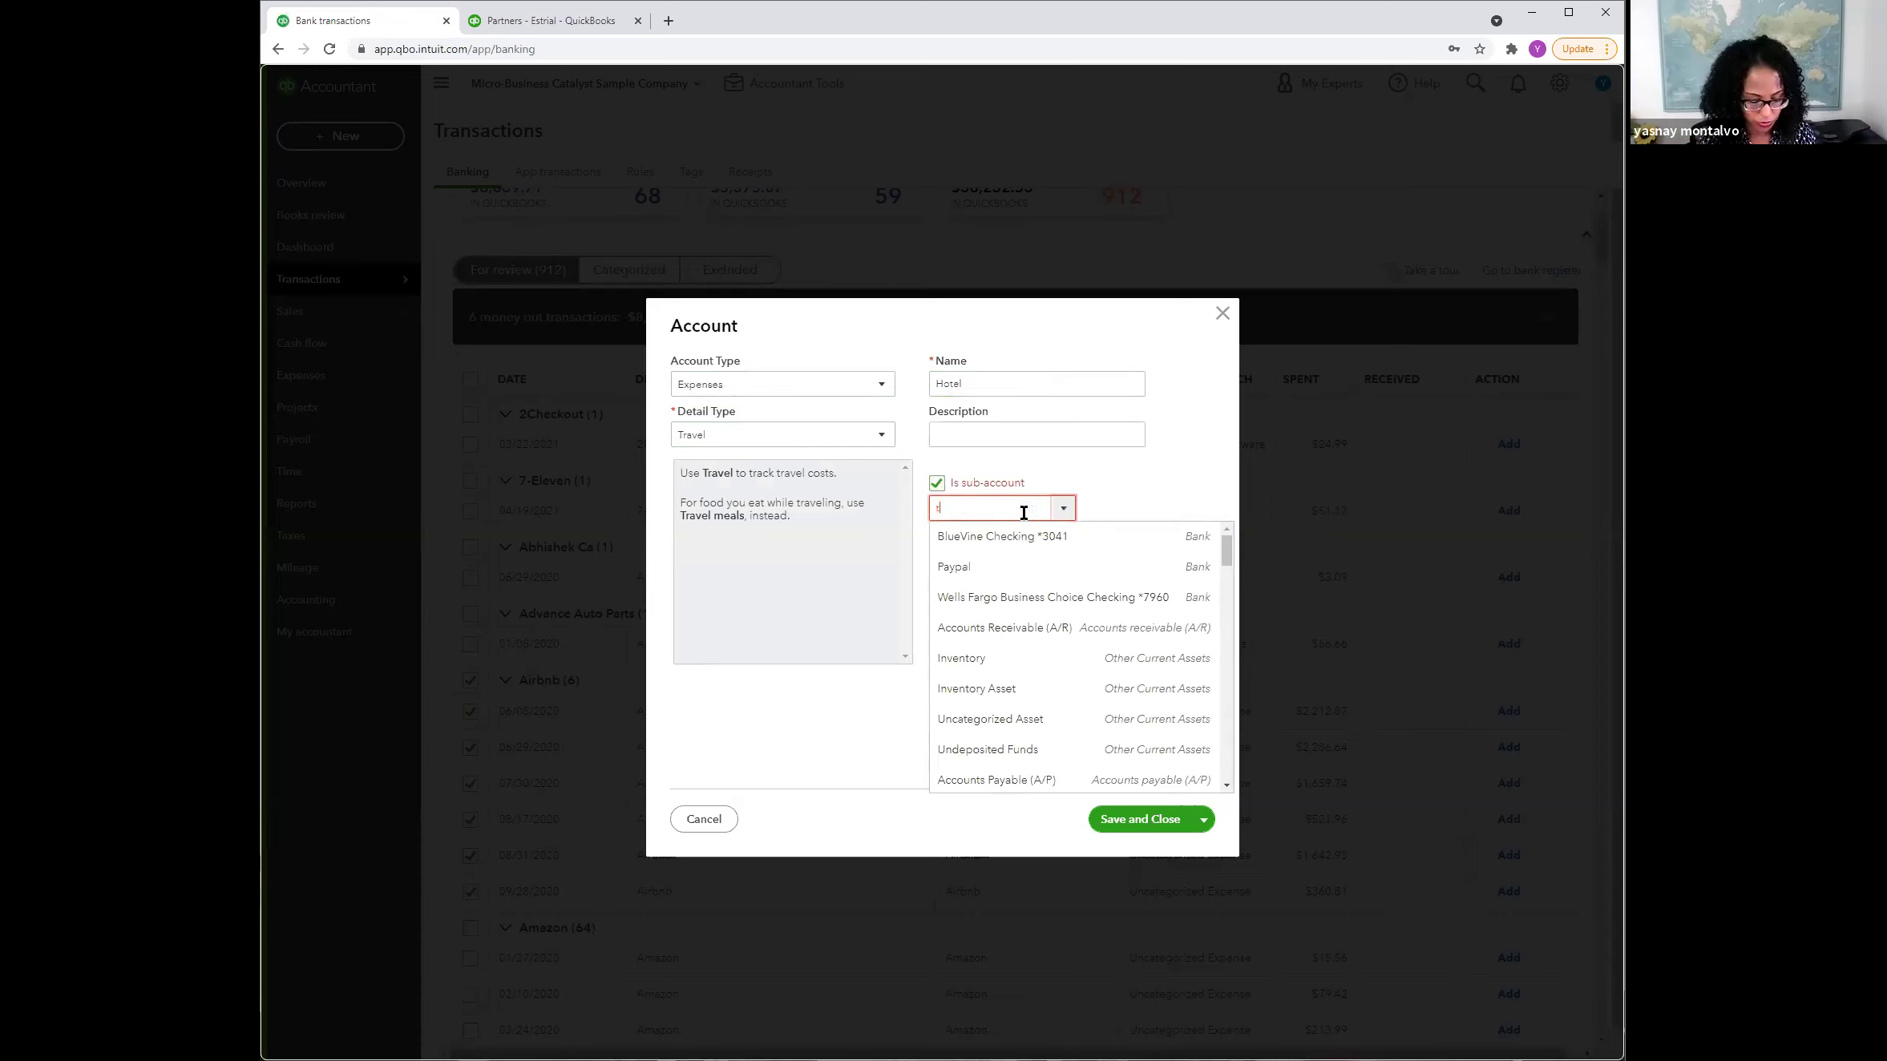
pyautogui.write('ravel')
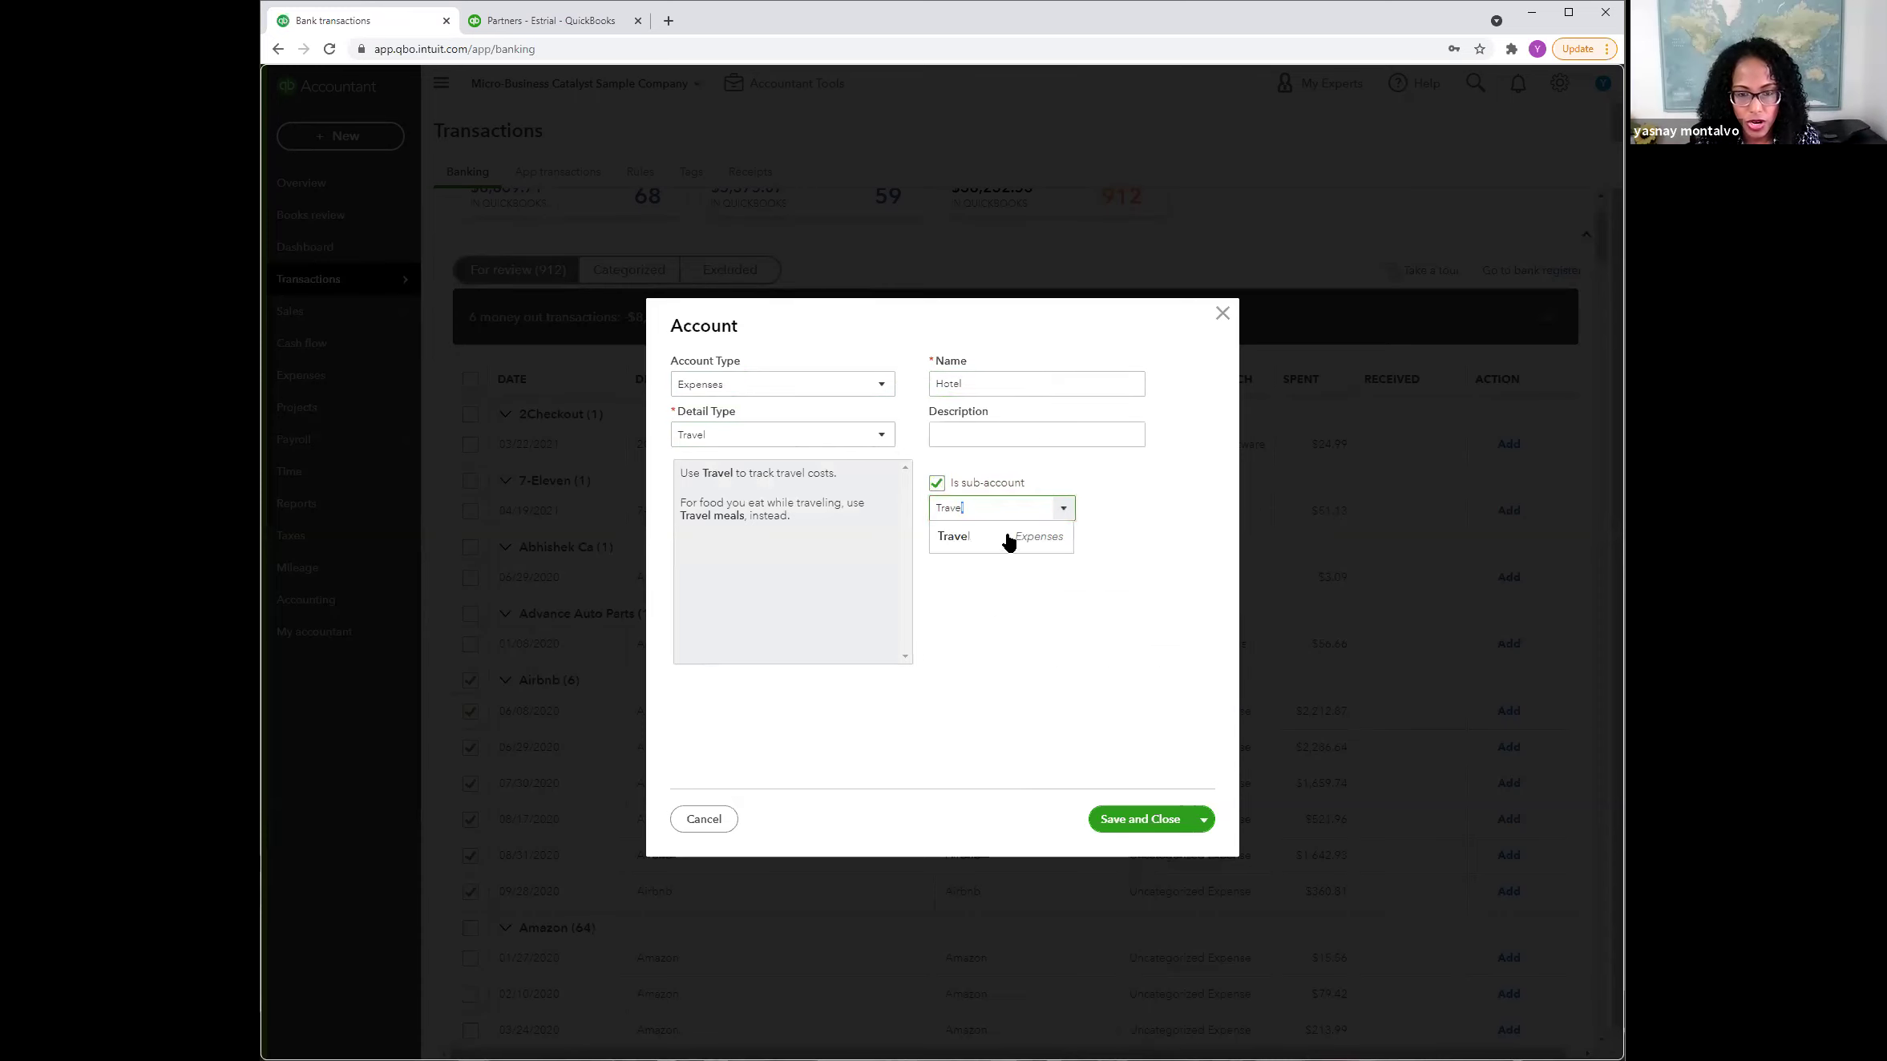
pyautogui.click(1004, 536)
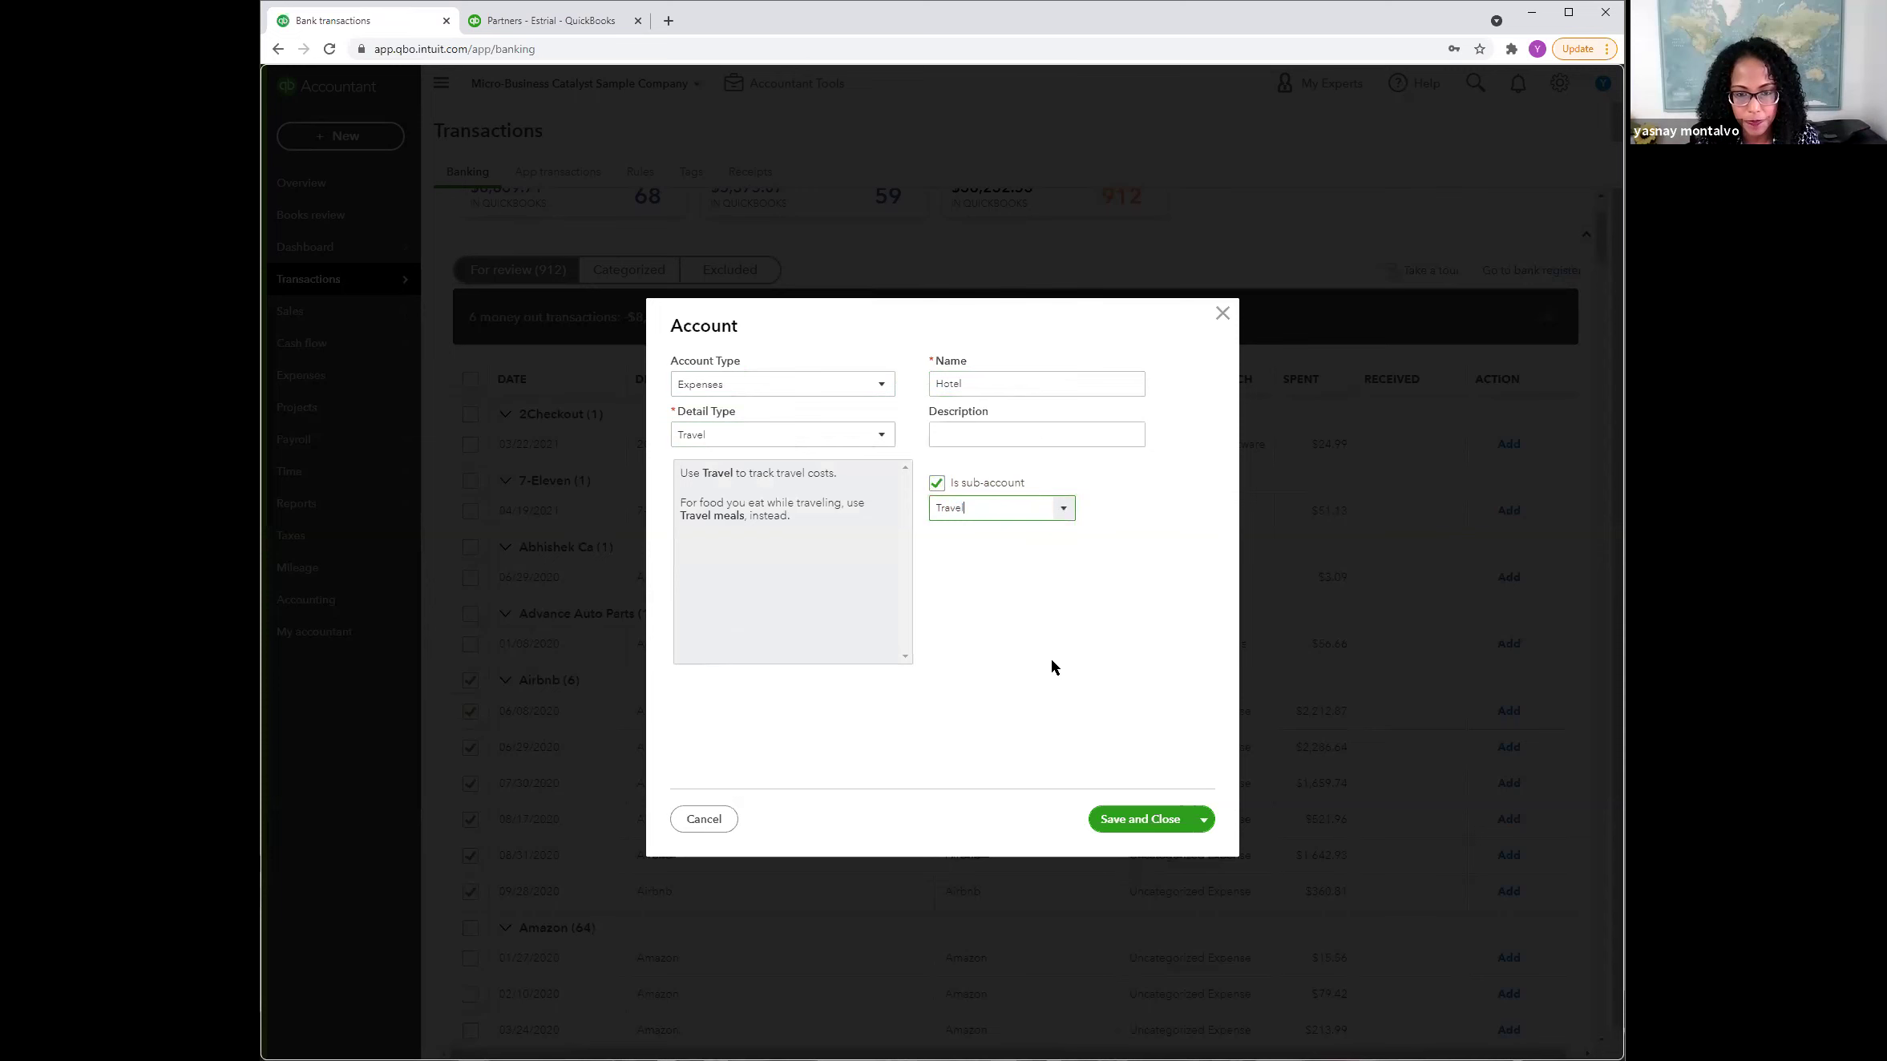
pyautogui.click(1124, 819)
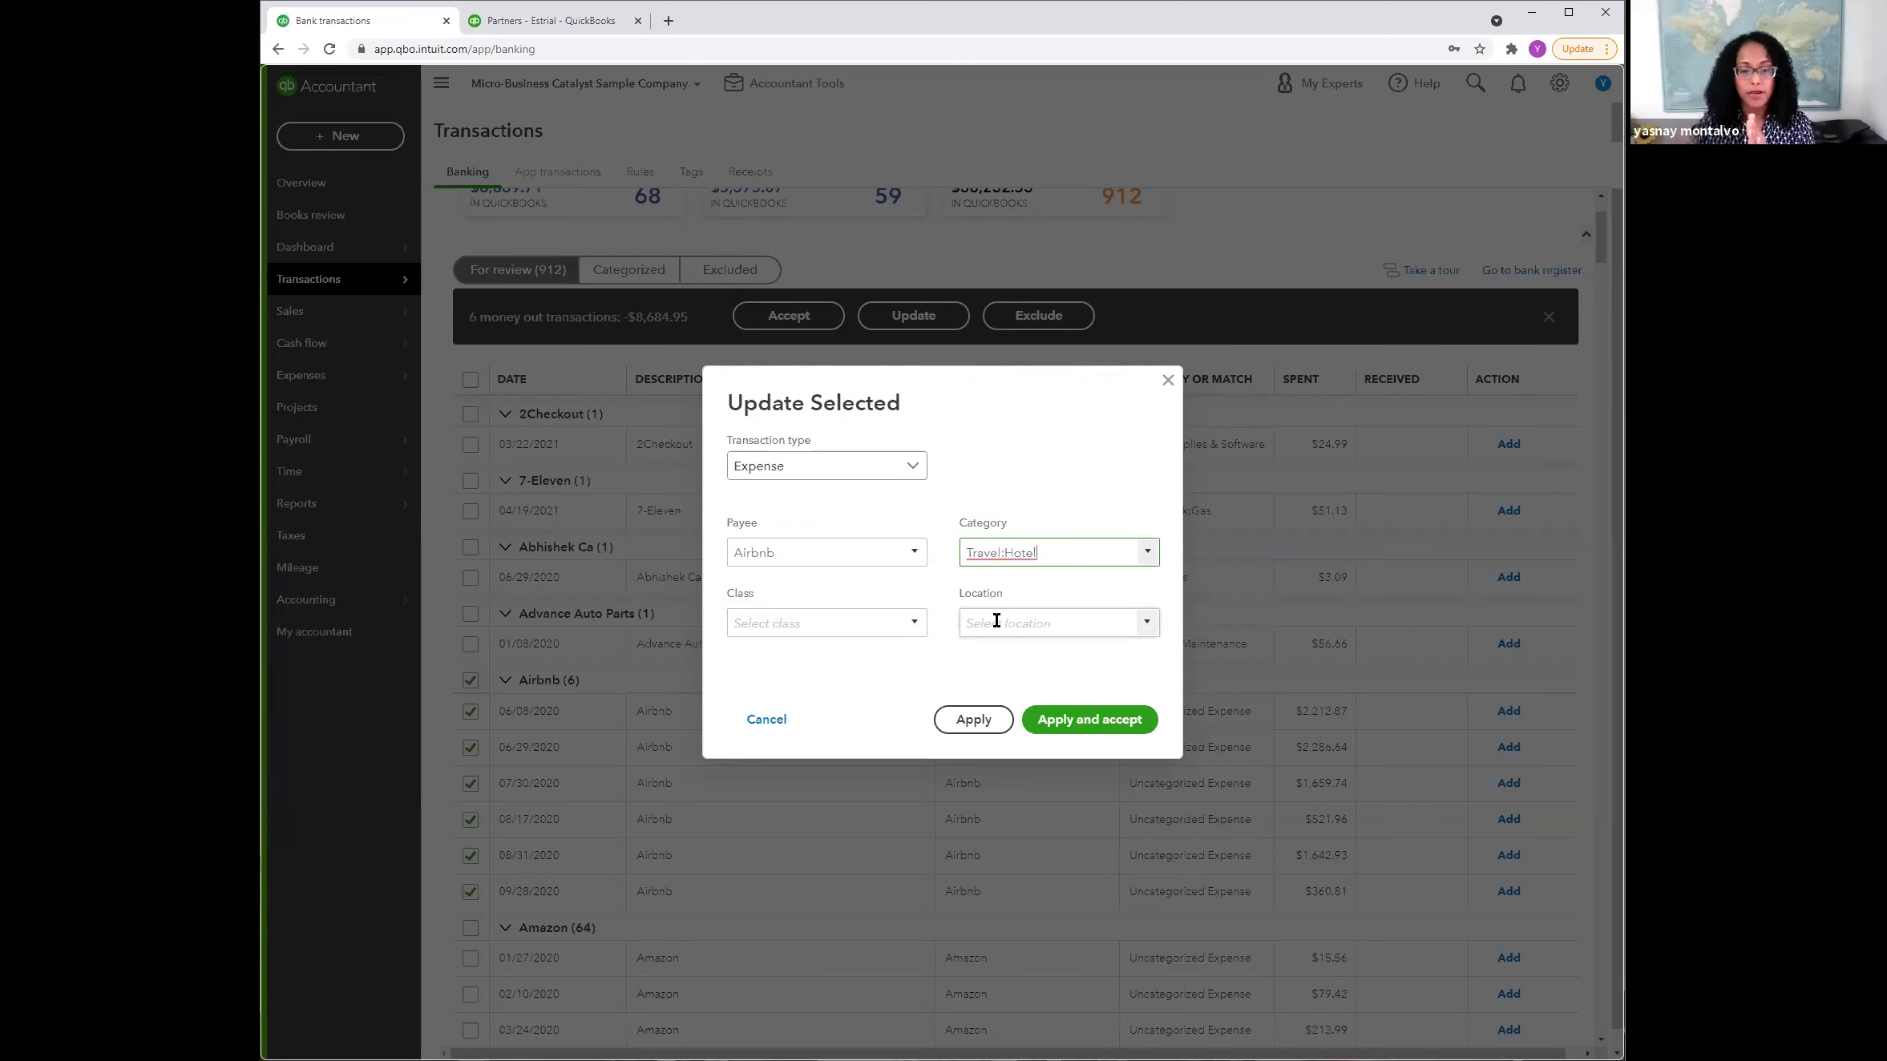
# Step: Check the location and class choices, leave both empty, and apply and accept the update for the Airbnb transactions
pyautogui.click(1146, 626)
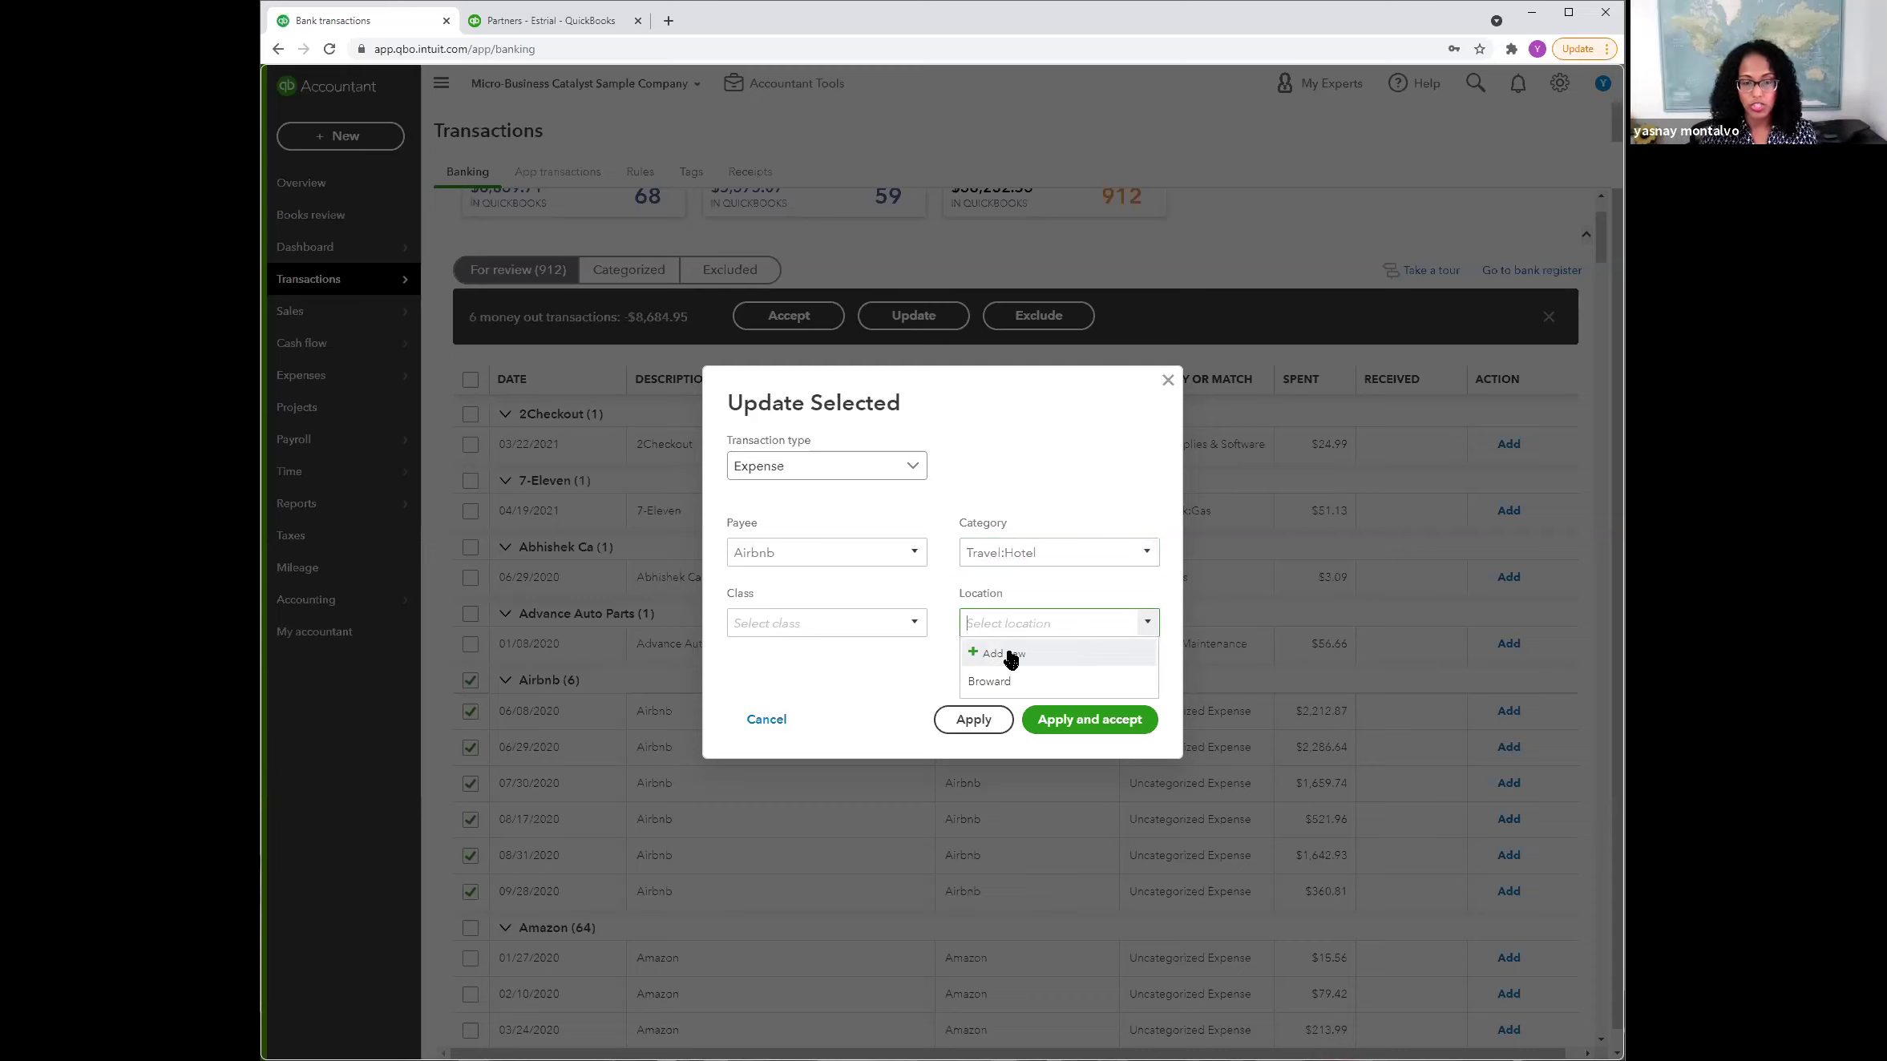
pyautogui.click(907, 630)
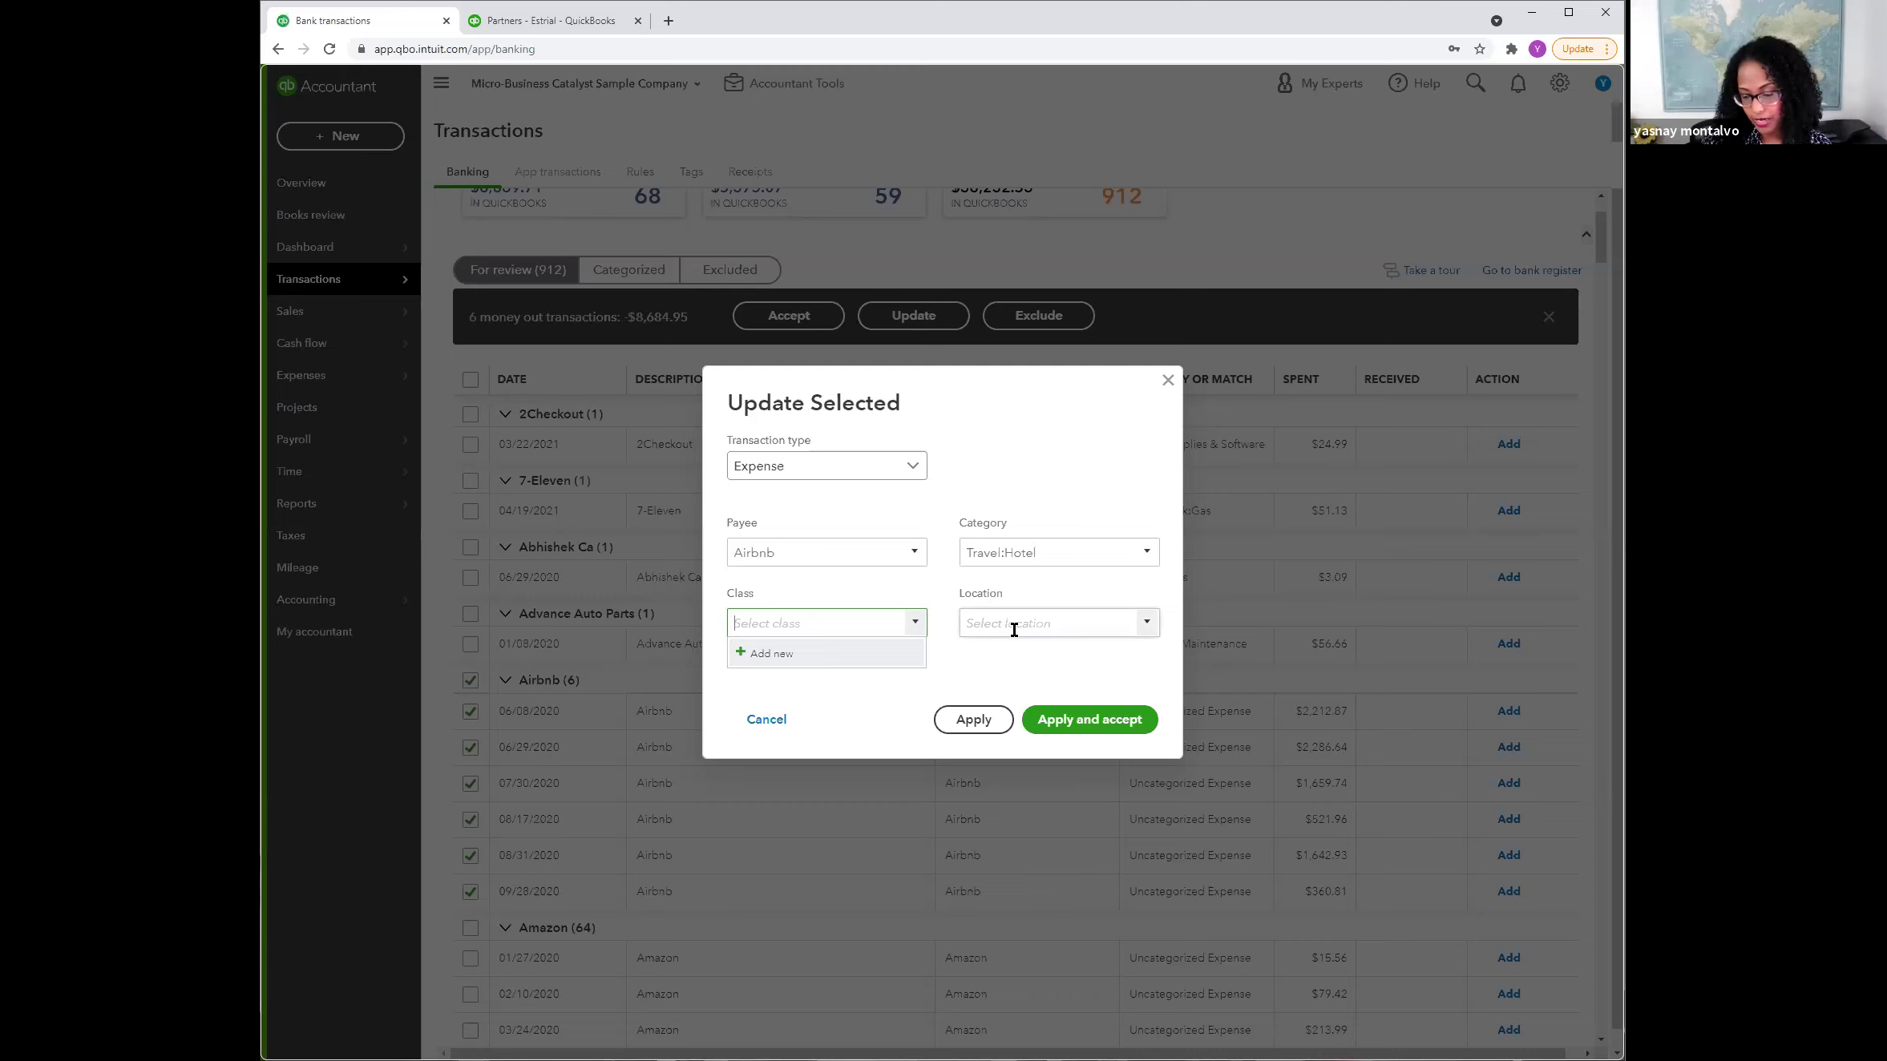
pyautogui.click(865, 599)
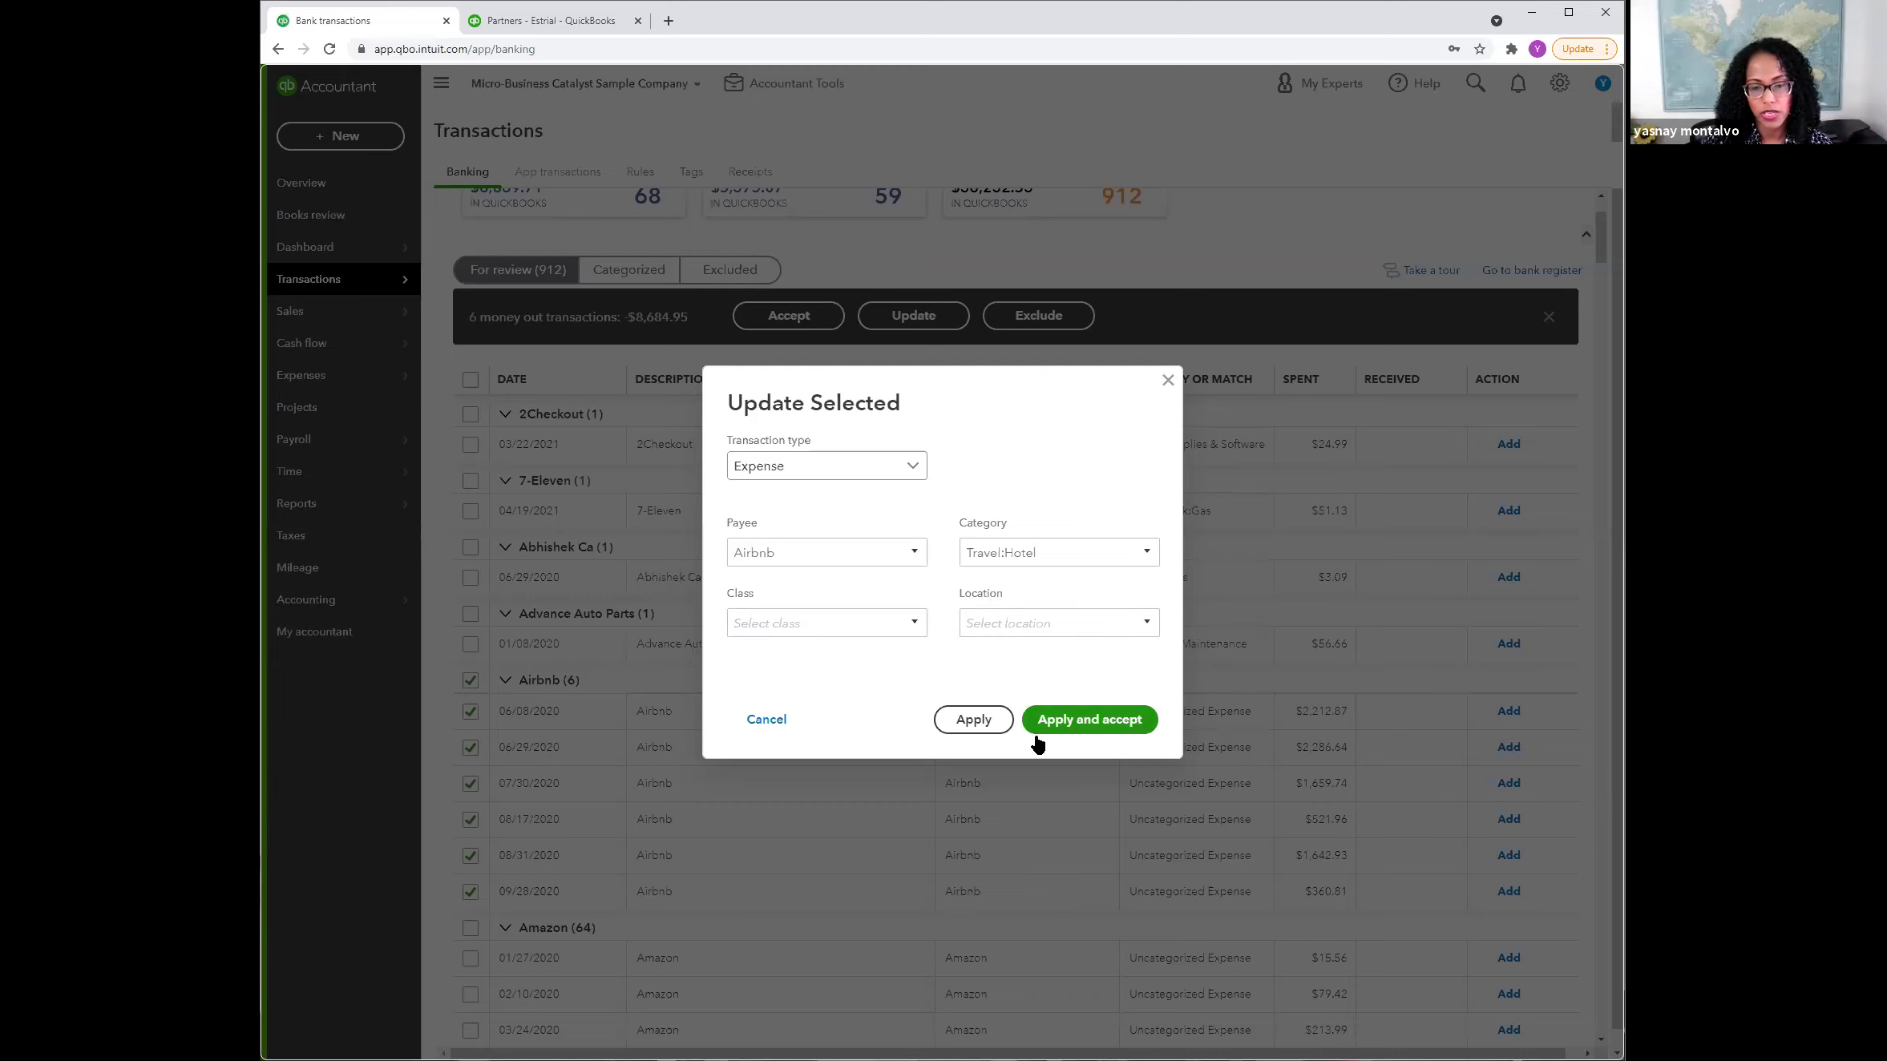
pyautogui.click(1074, 721)
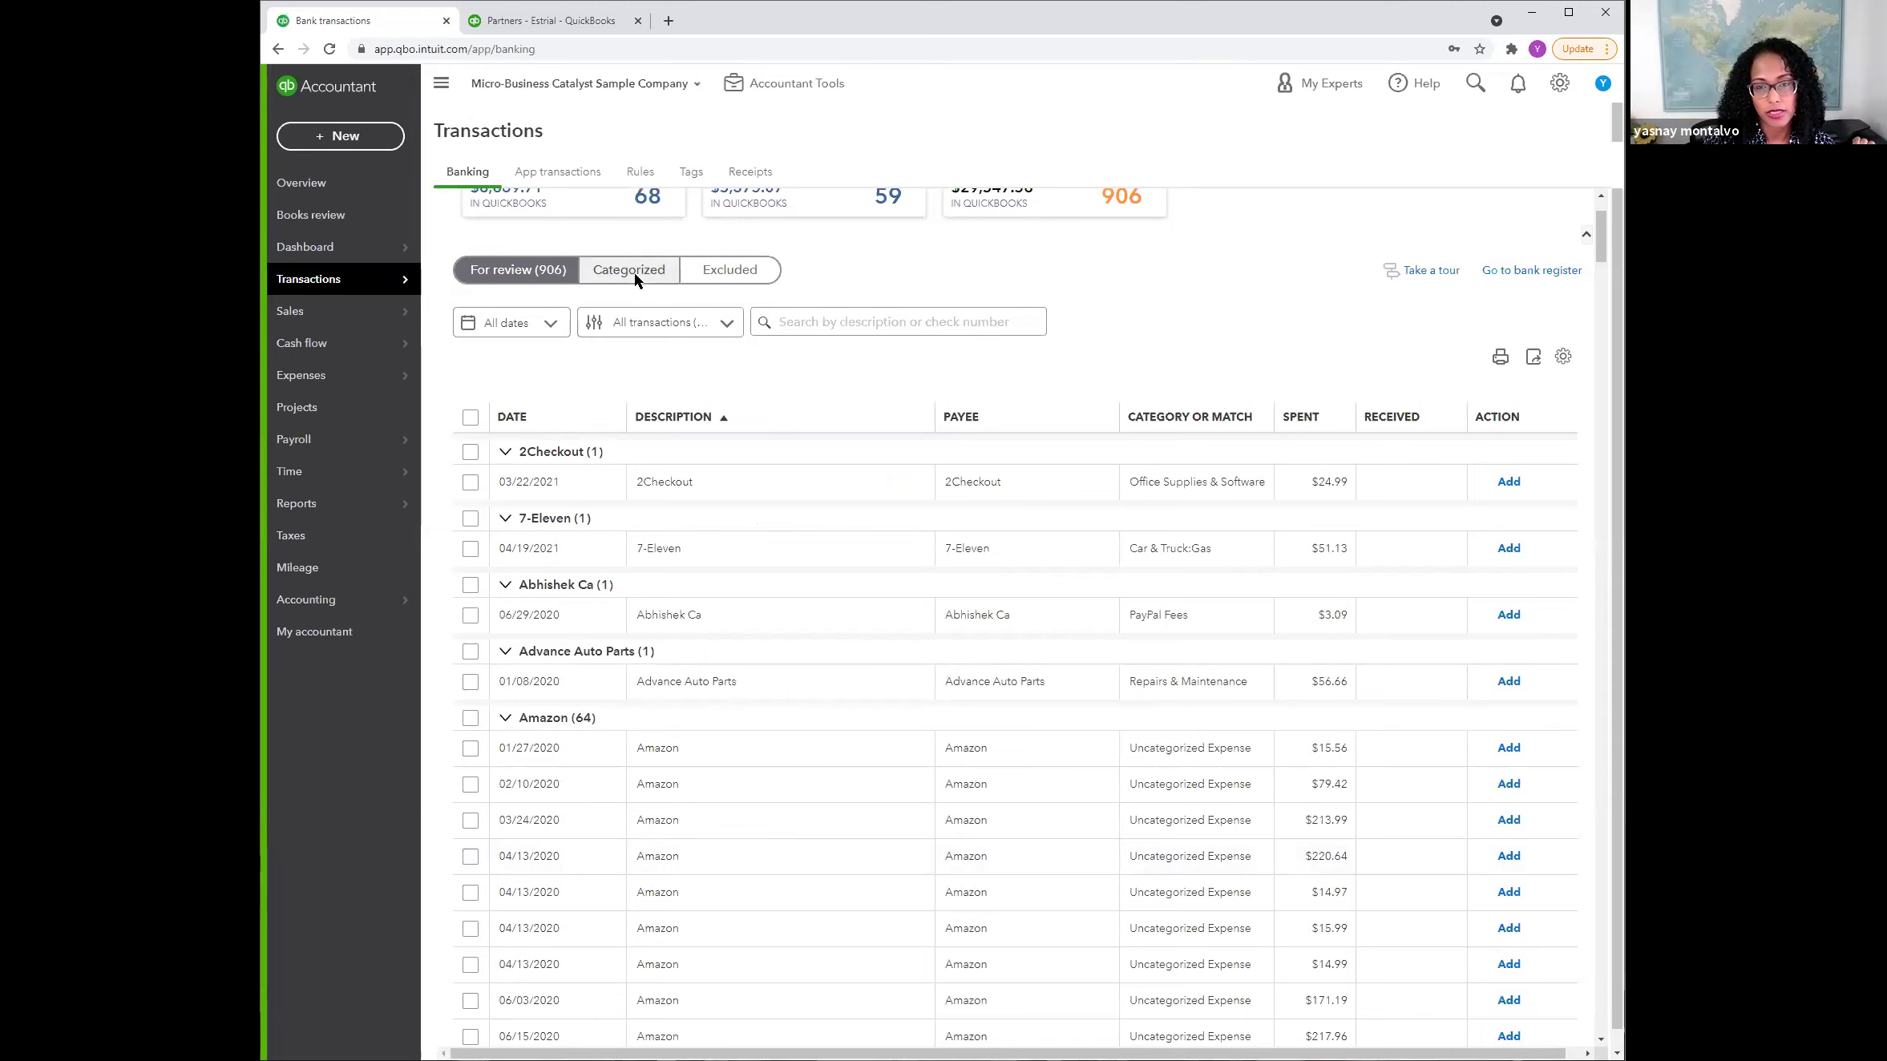
# Step: Examine the categorized transactions of the Wells Fargo Business Choice Checking account for the Airbnb entries
pyautogui.click(631, 271)
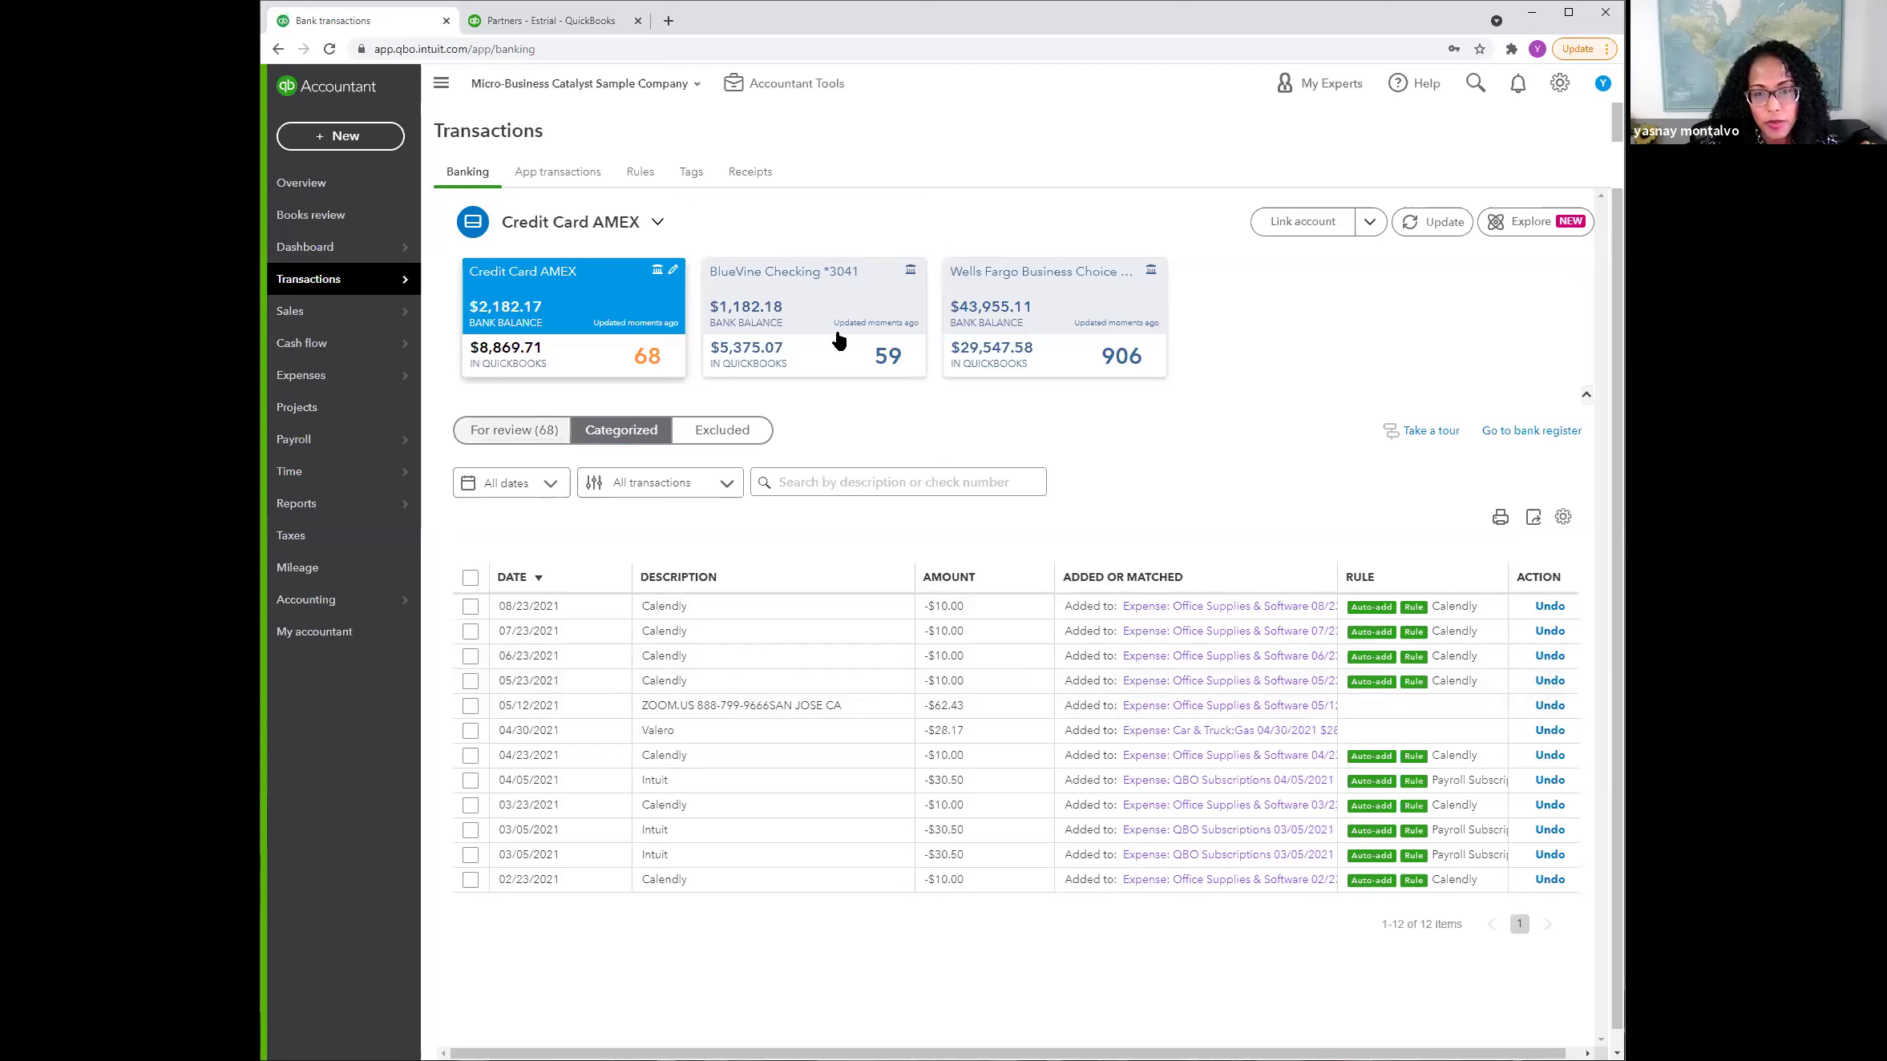
pyautogui.click(1003, 329)
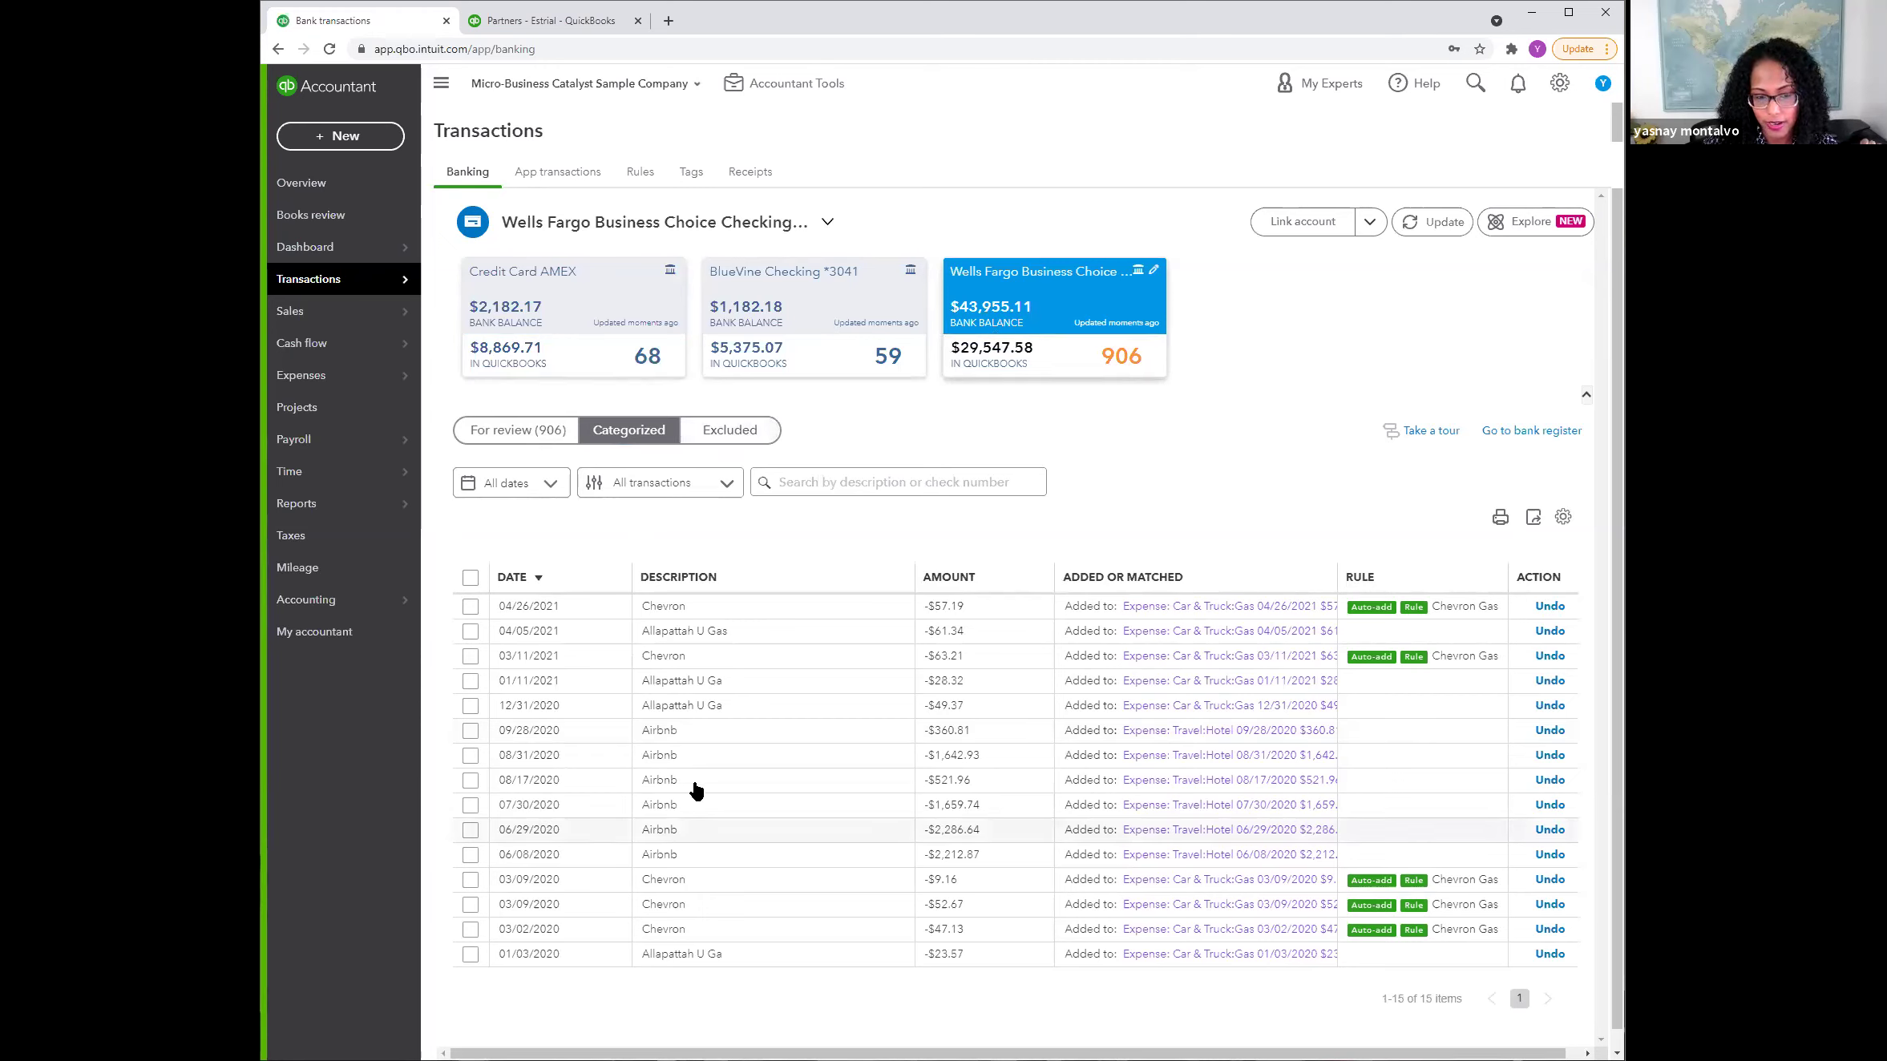
# Step: Return to the Wells Fargo transactions awaiting review and look through the Amazon, American Express and Apple groups
pyautogui.click(543, 433)
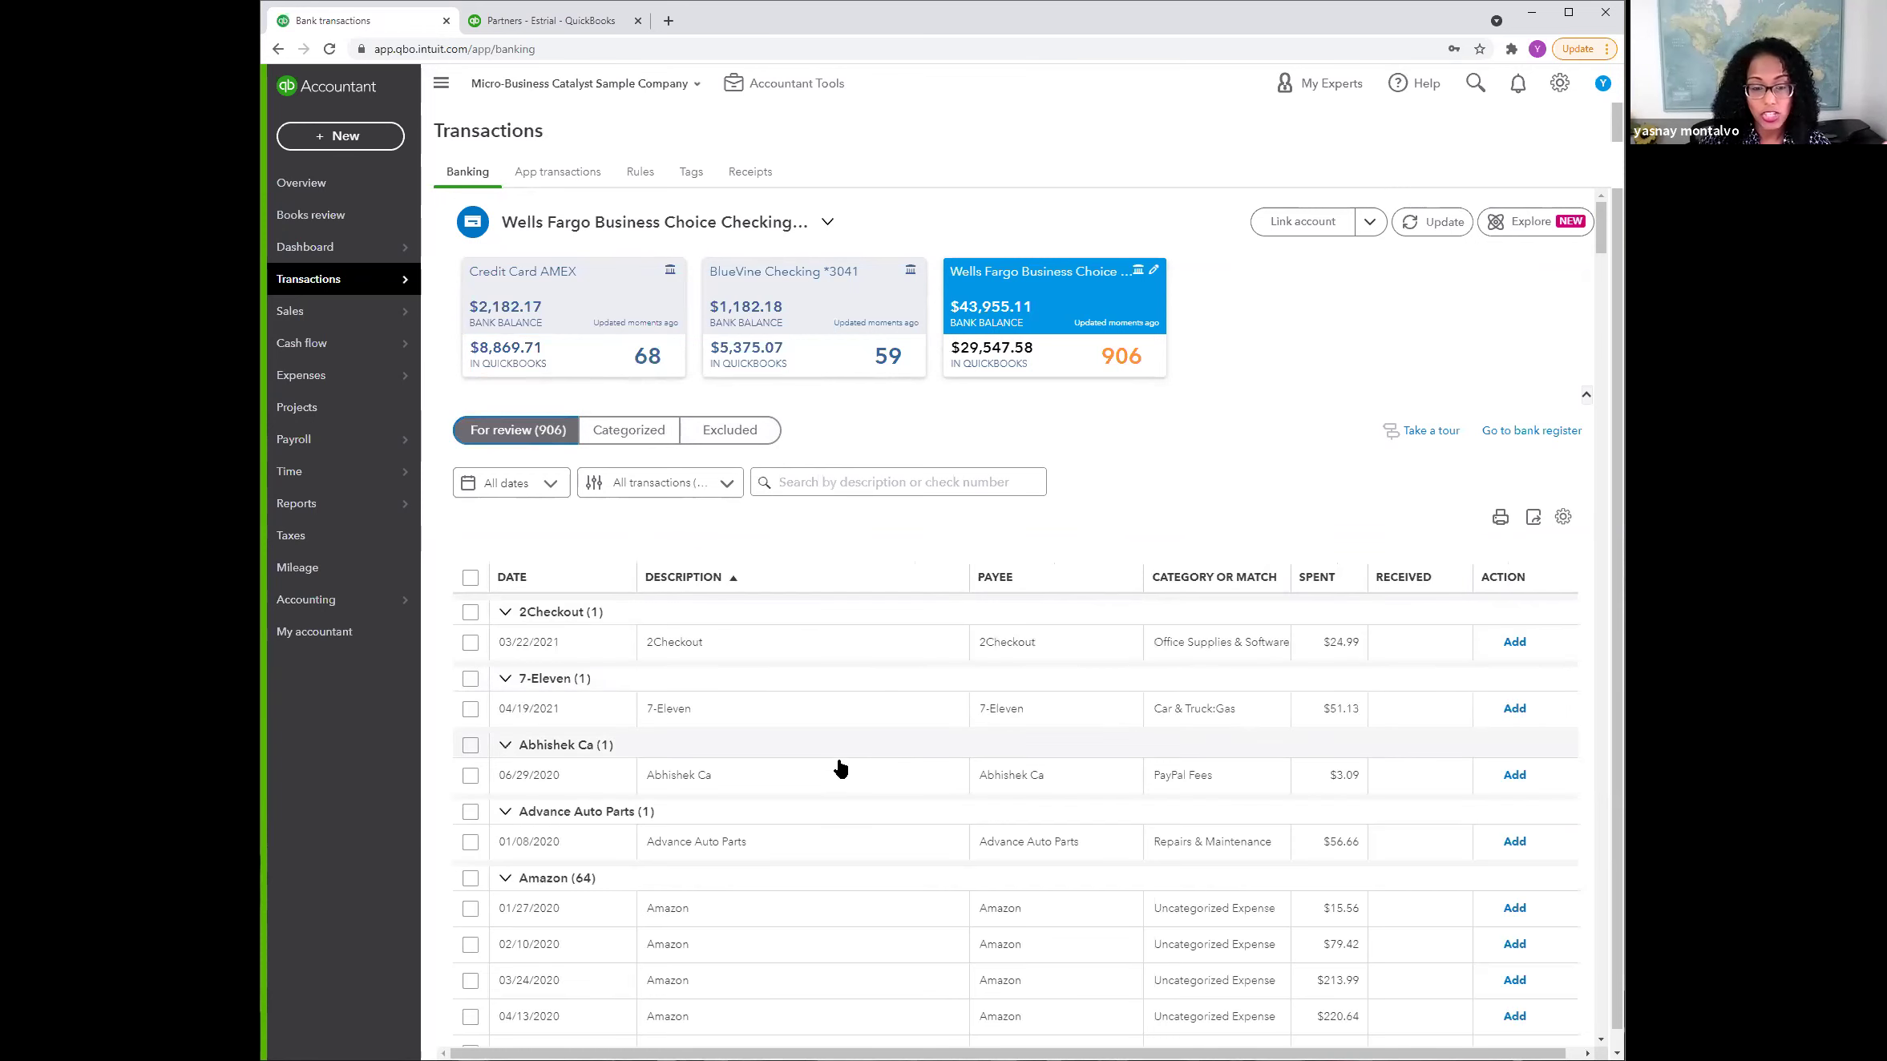
pyautogui.scroll(-4, 837, 769)
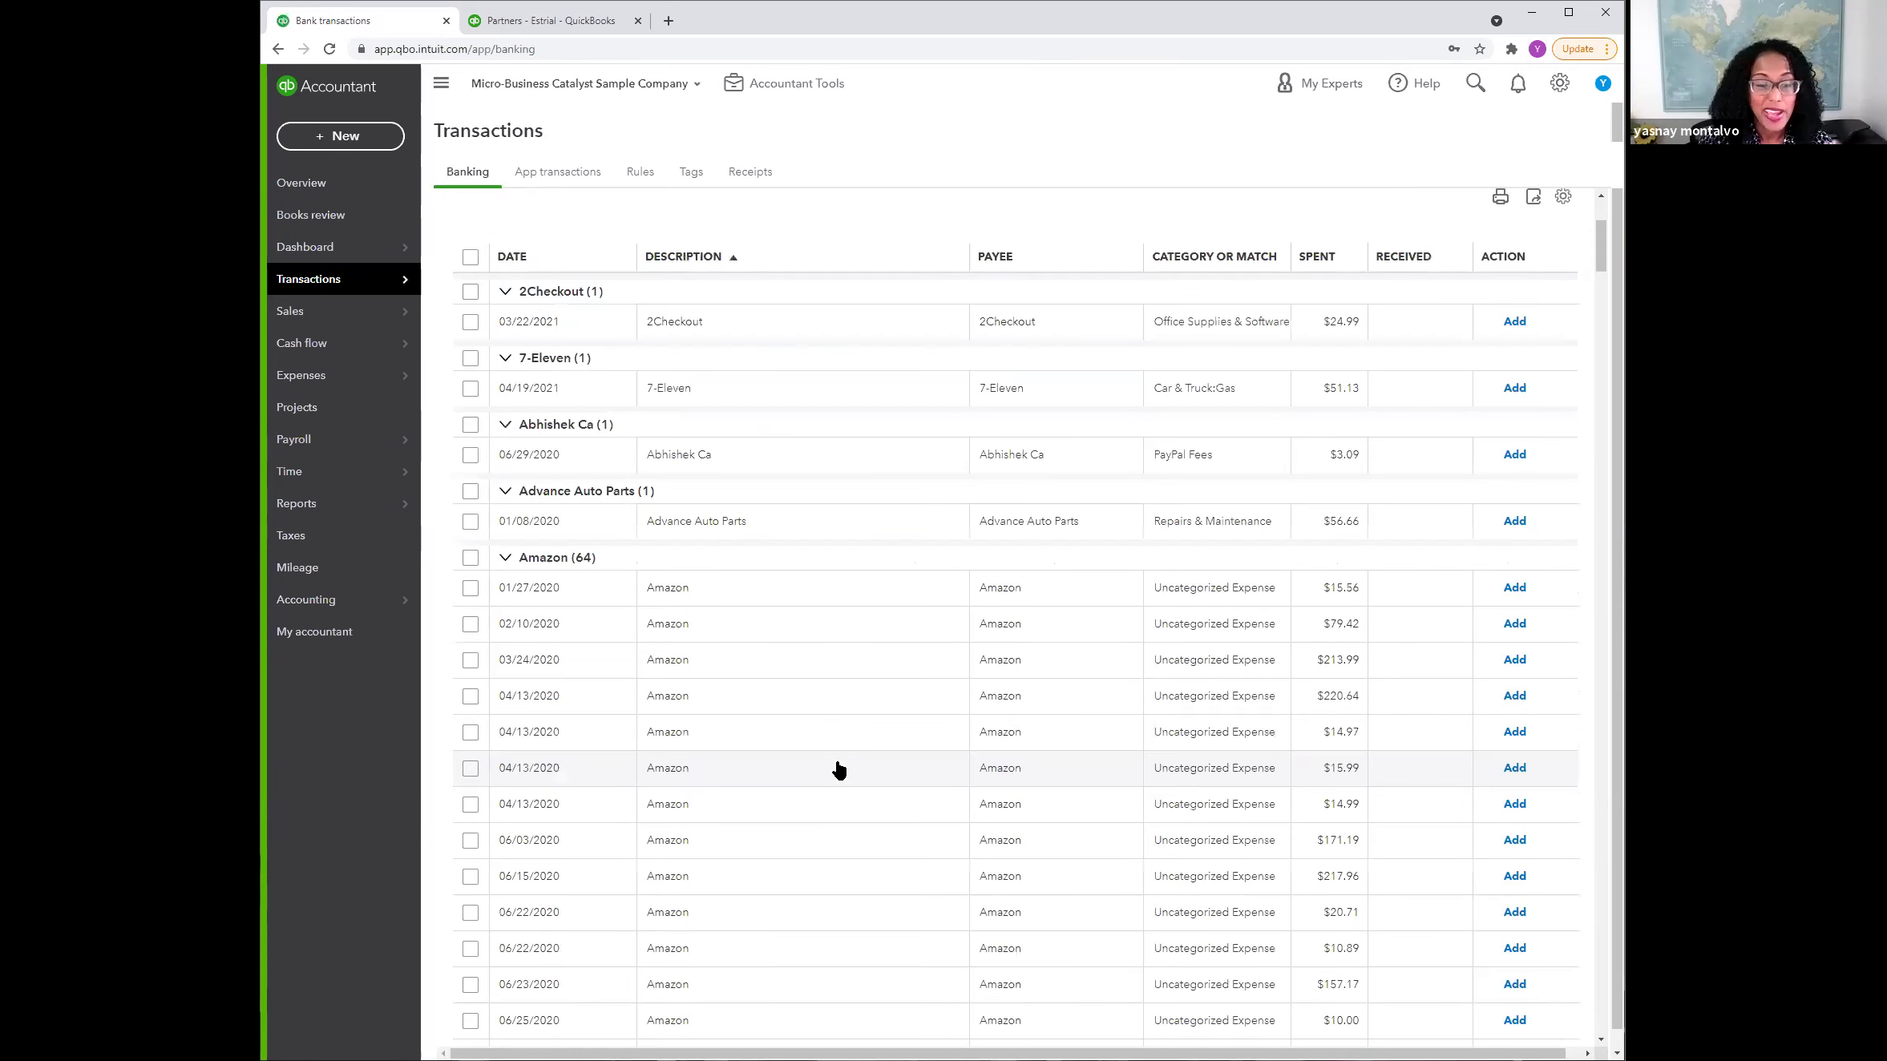
pyautogui.scroll(-6, 837, 770)
pyautogui.scroll(-10, 838, 770)
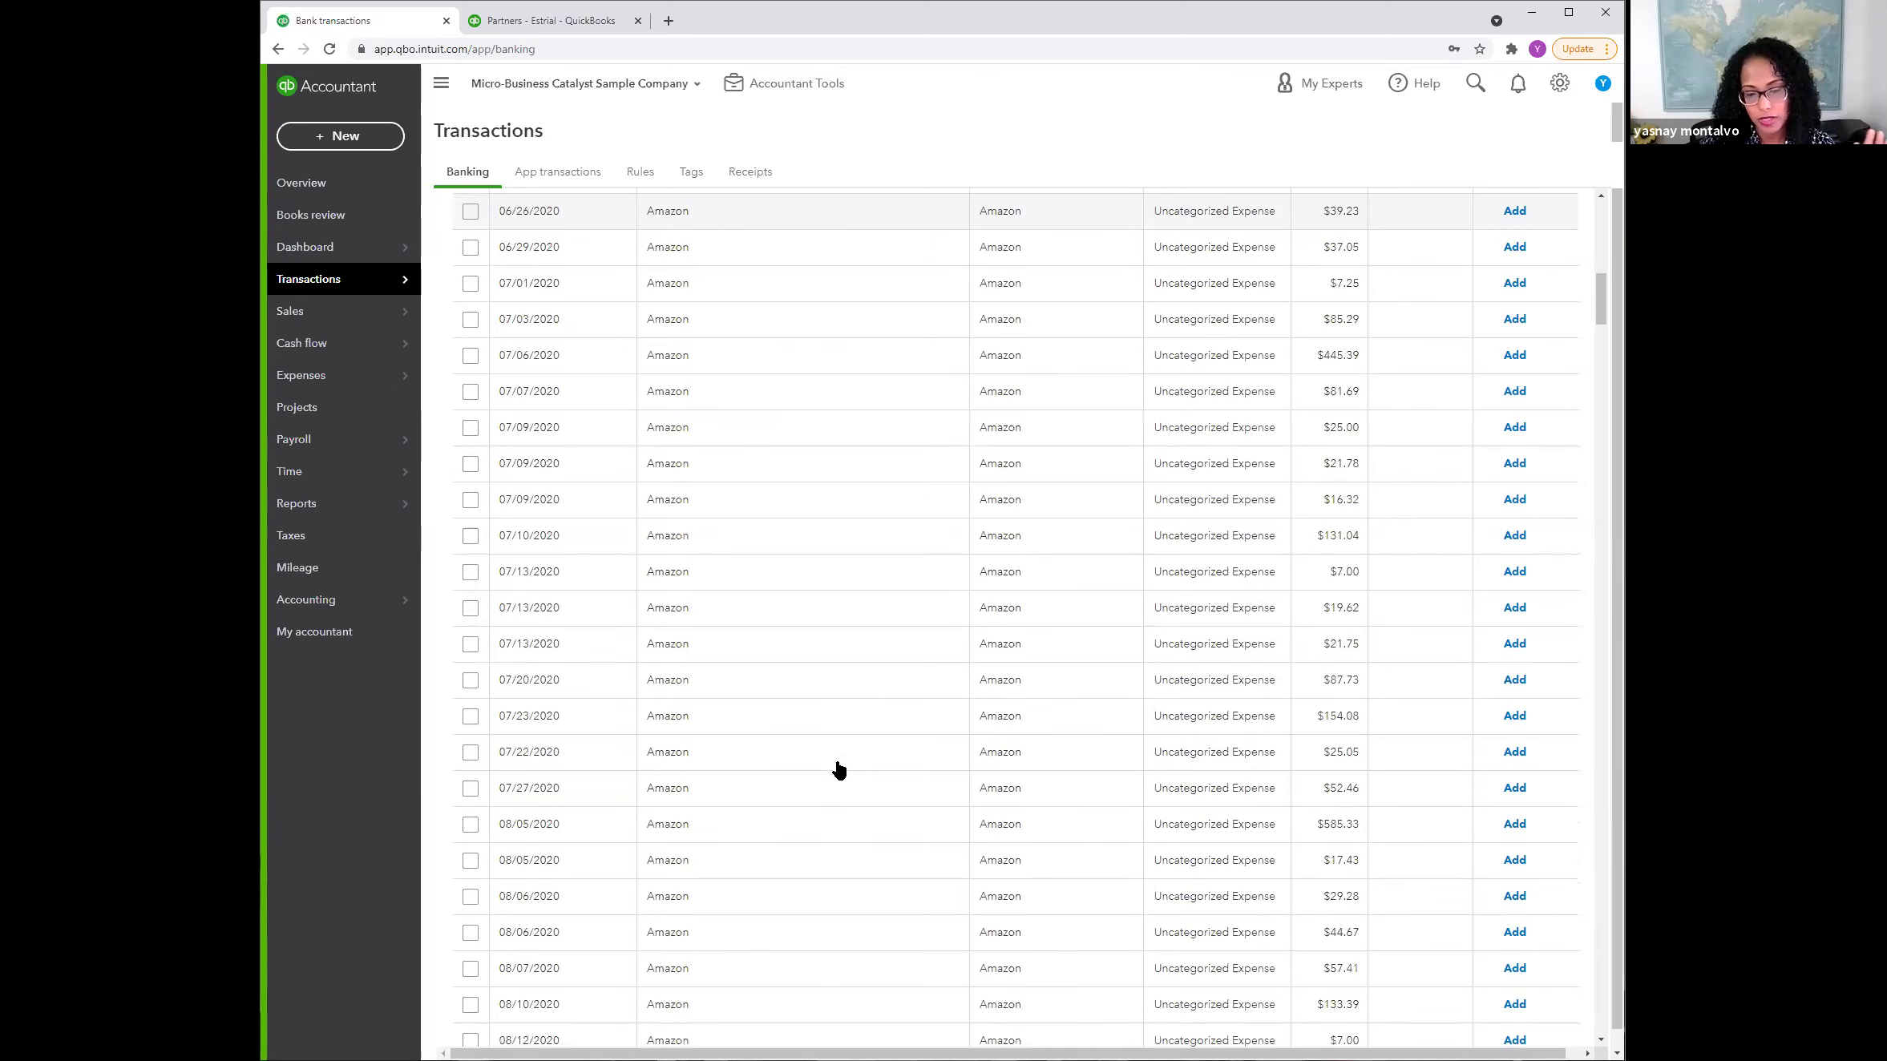
pyautogui.scroll(-9, 838, 769)
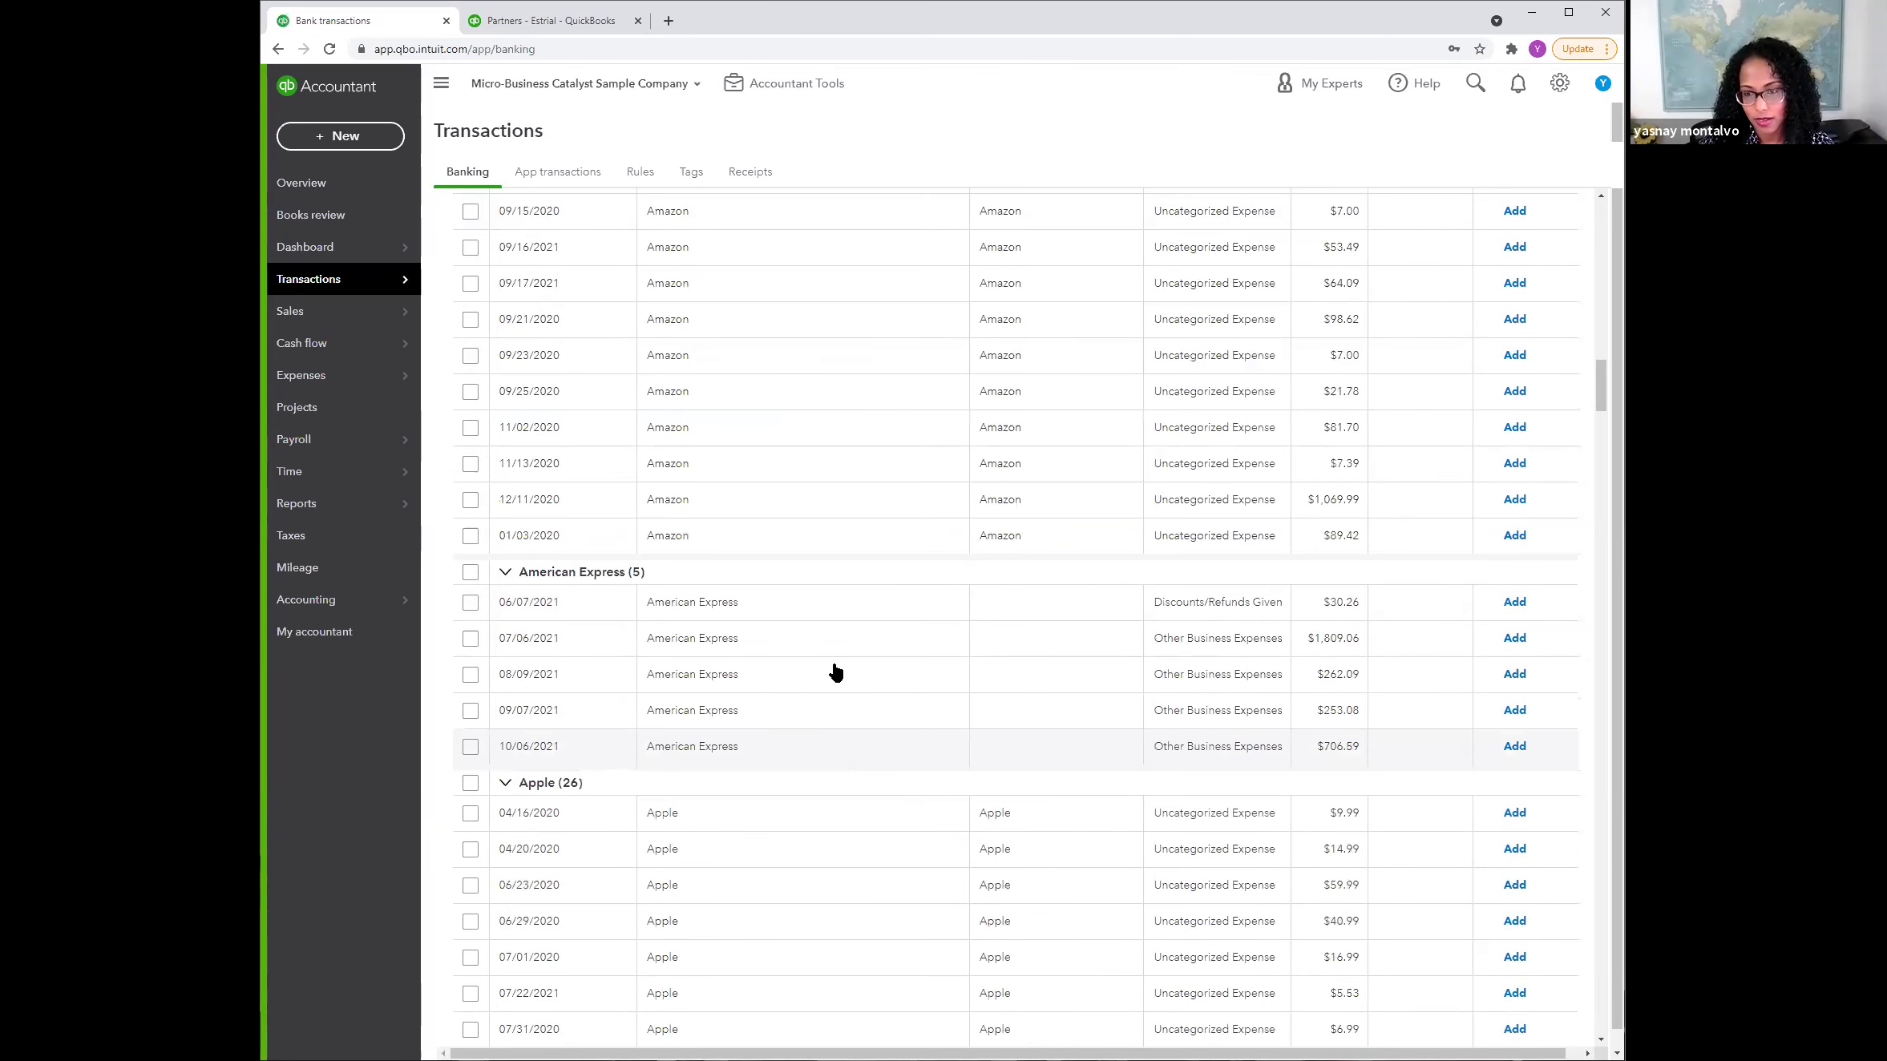
pyautogui.scroll(5, 836, 667)
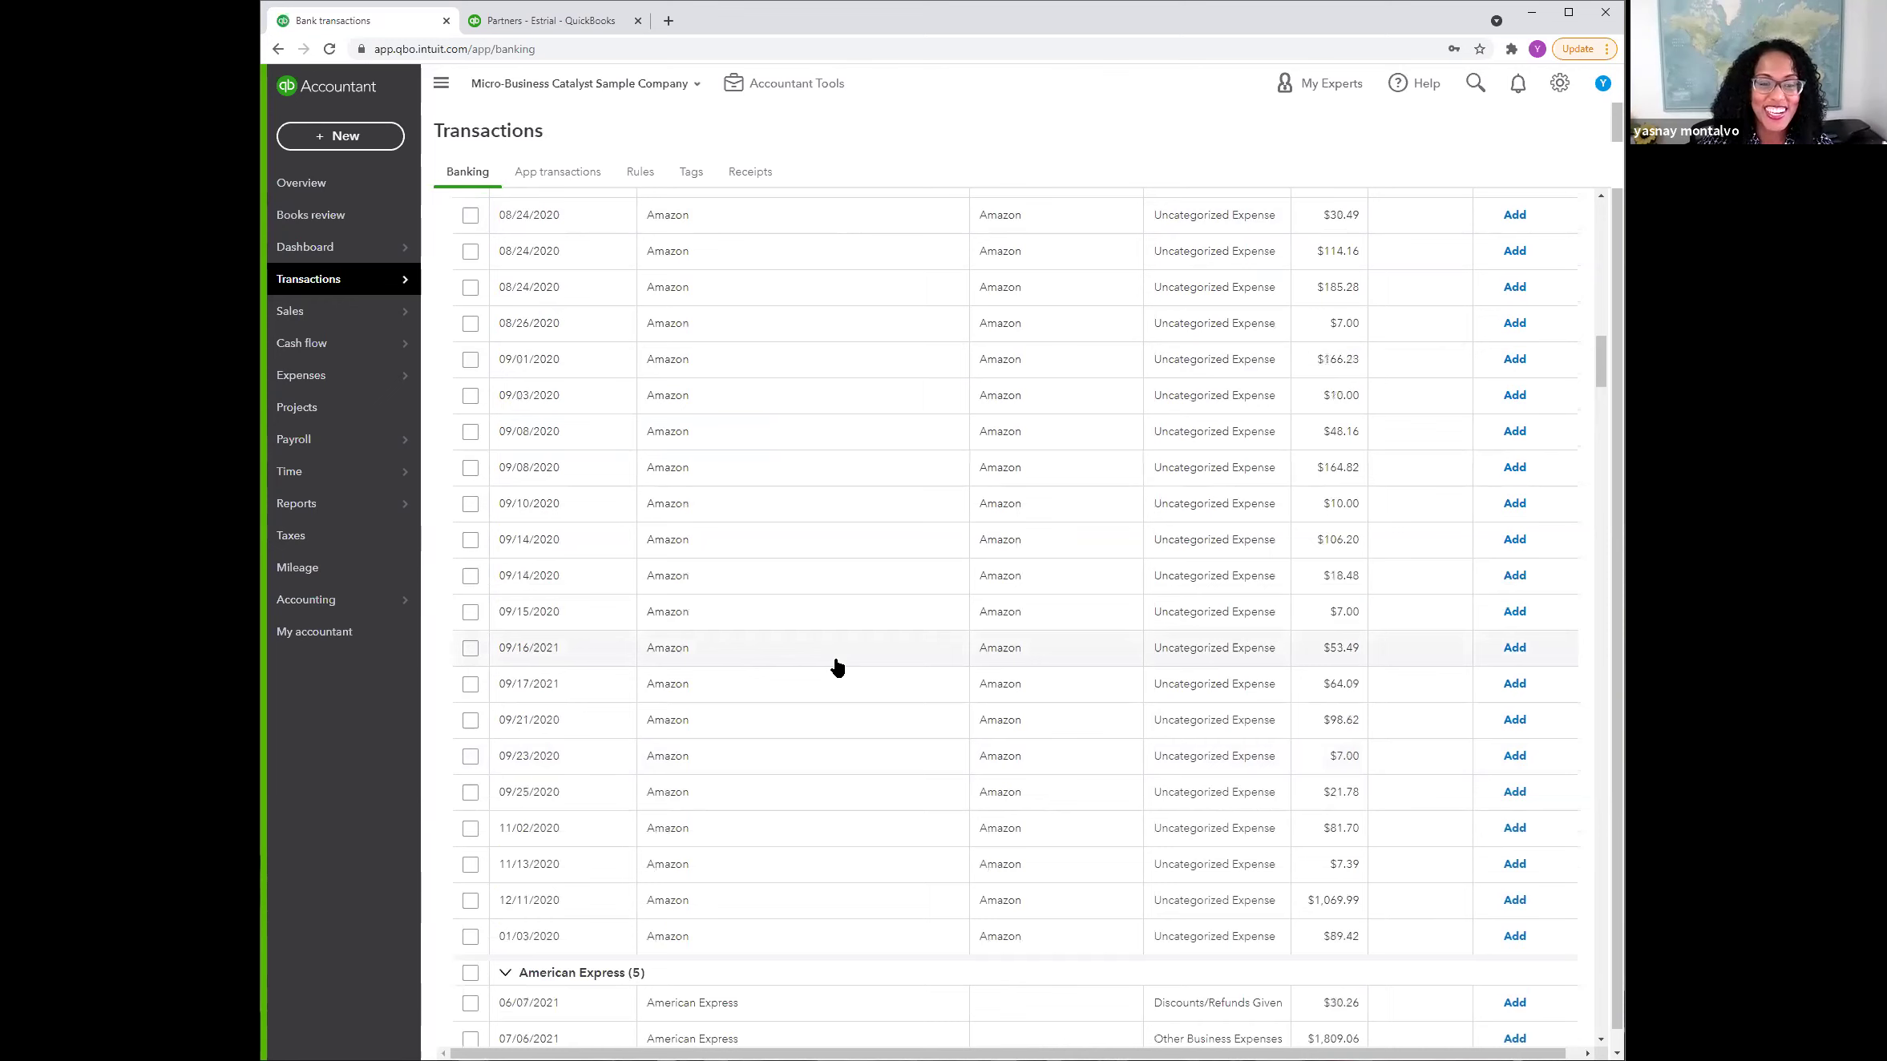
pyautogui.scroll(-7, 837, 666)
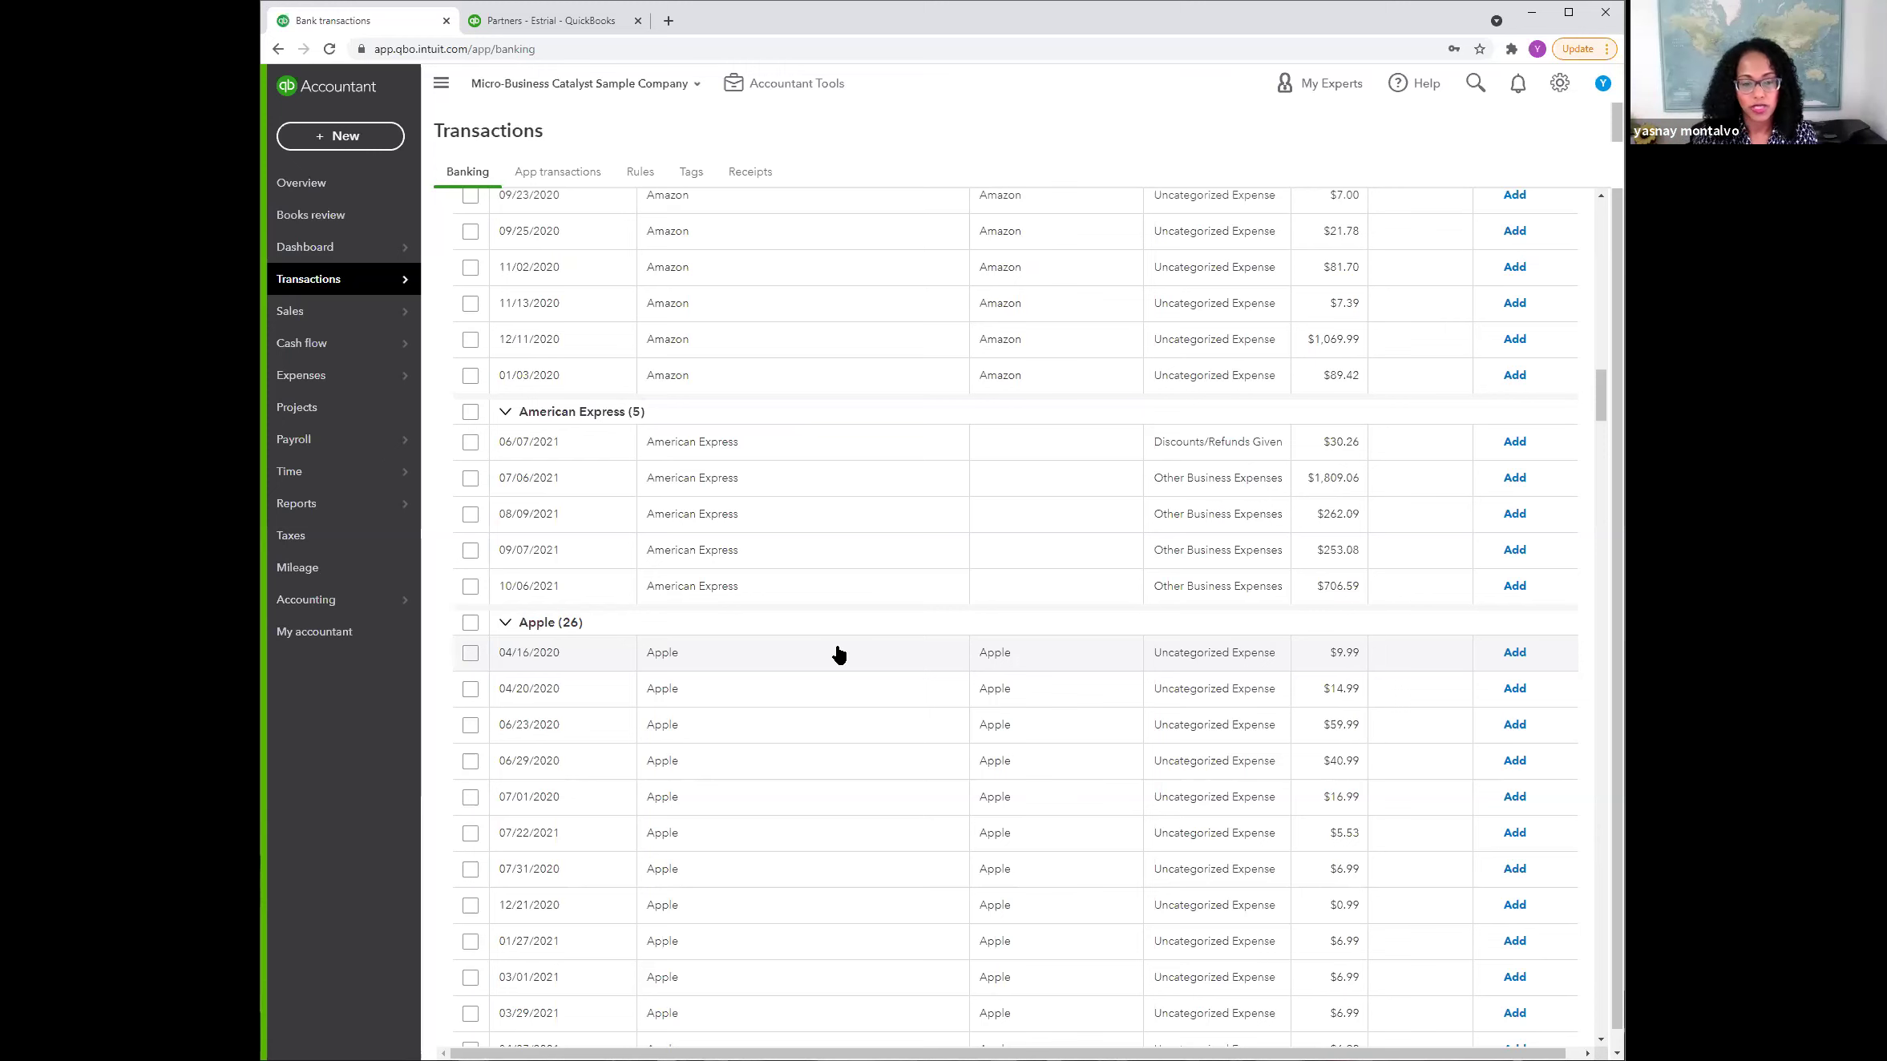
pyautogui.scroll(-3, 838, 656)
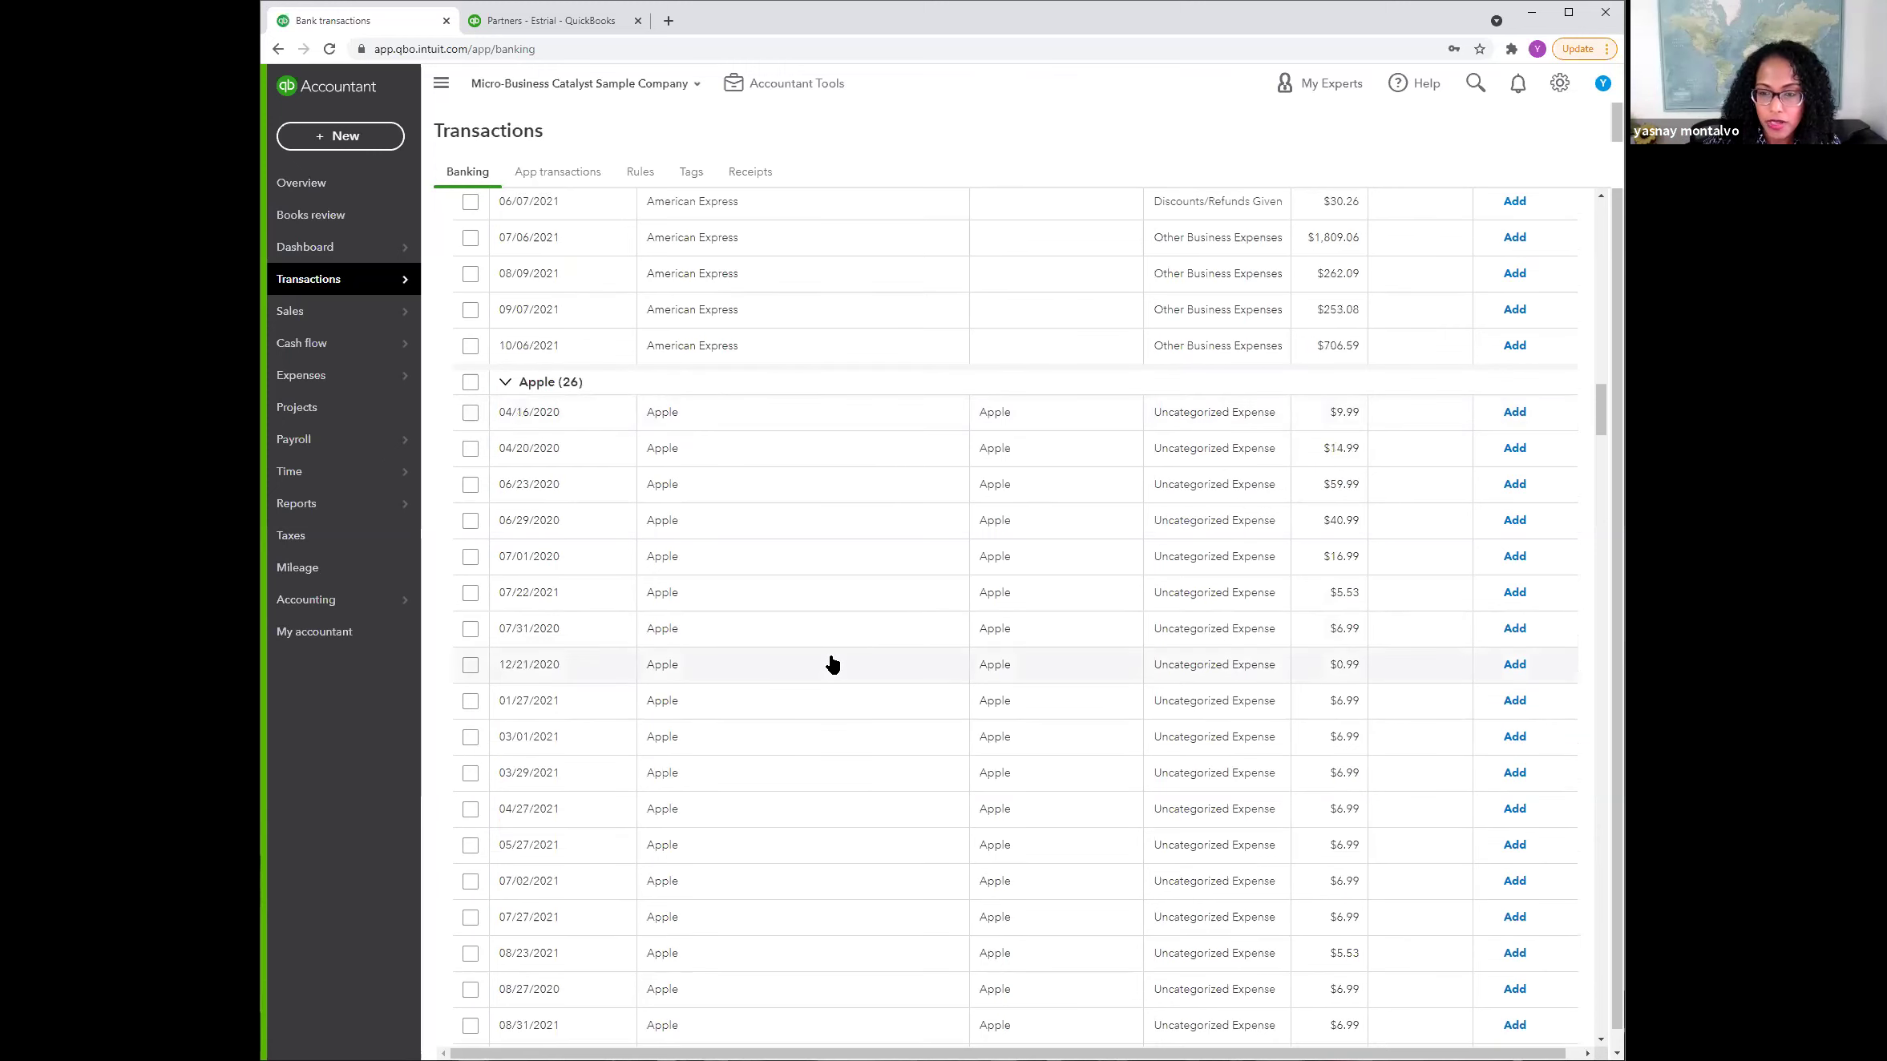
pyautogui.scroll(-6, 831, 664)
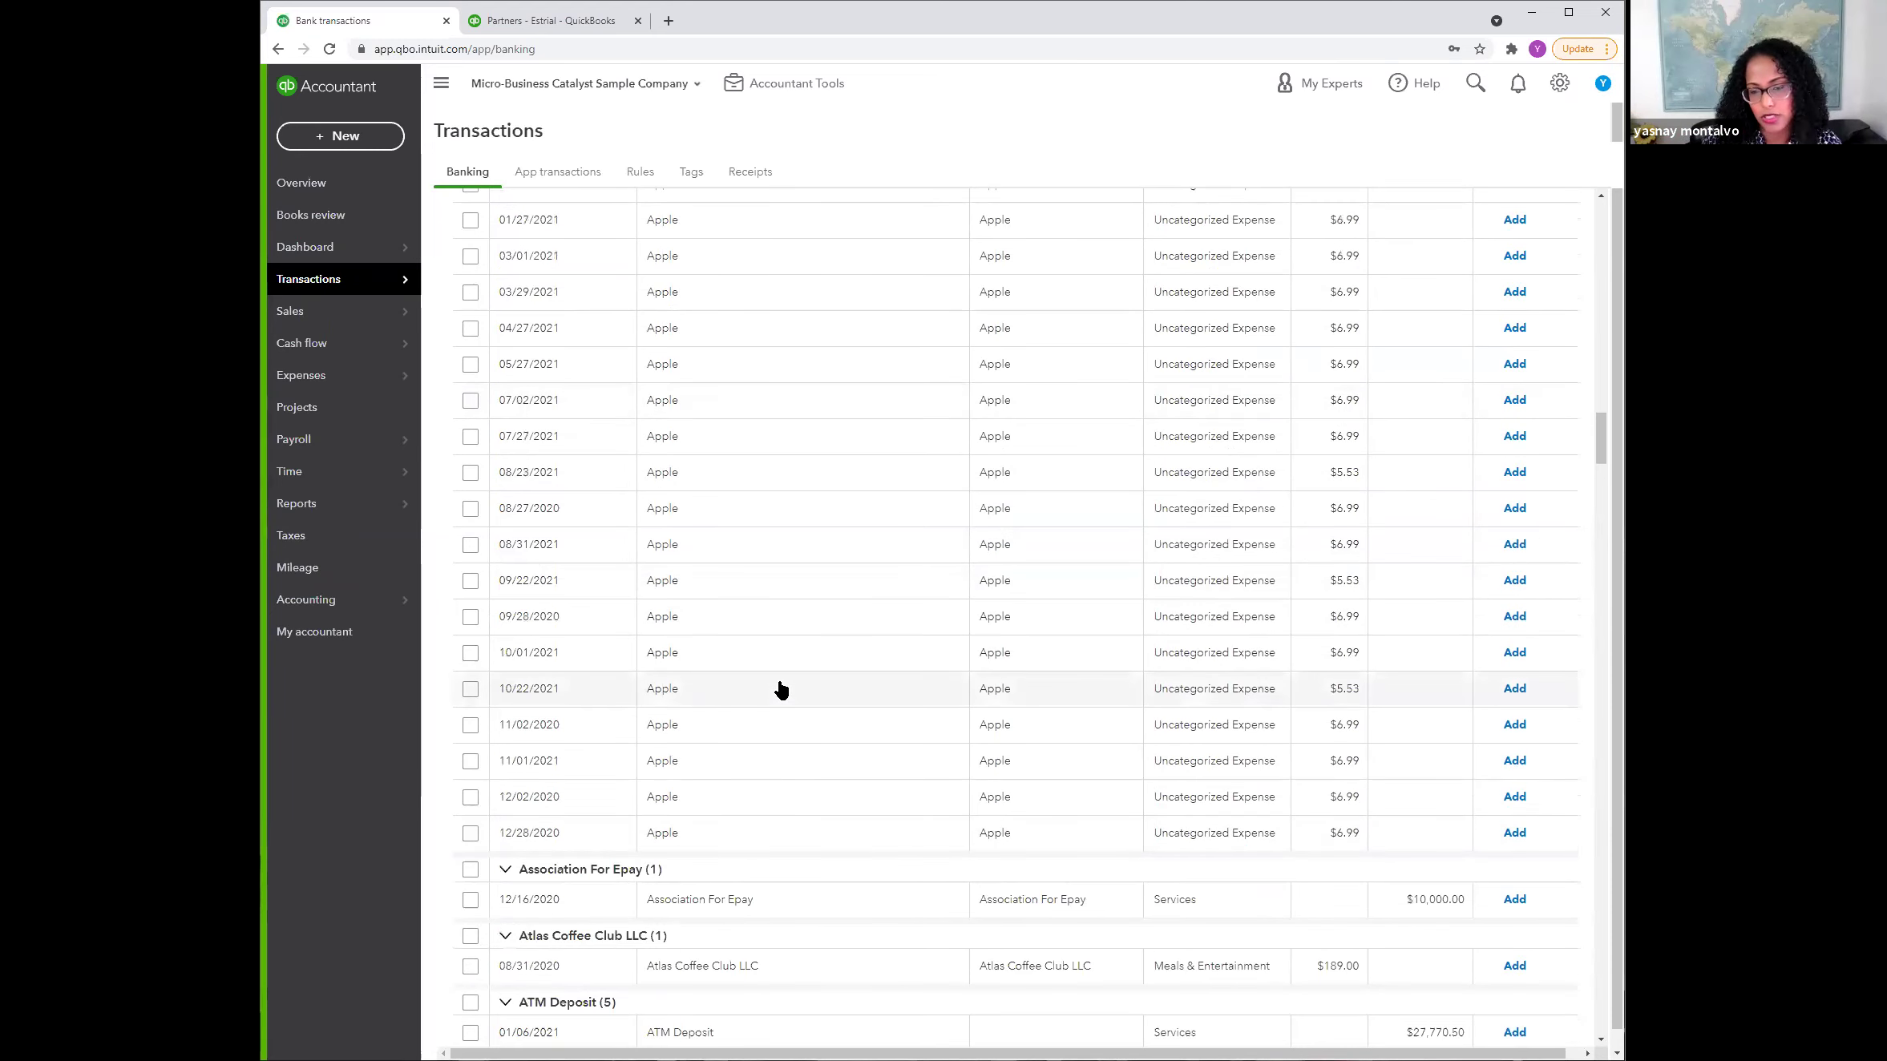
pyautogui.scroll(7, 779, 688)
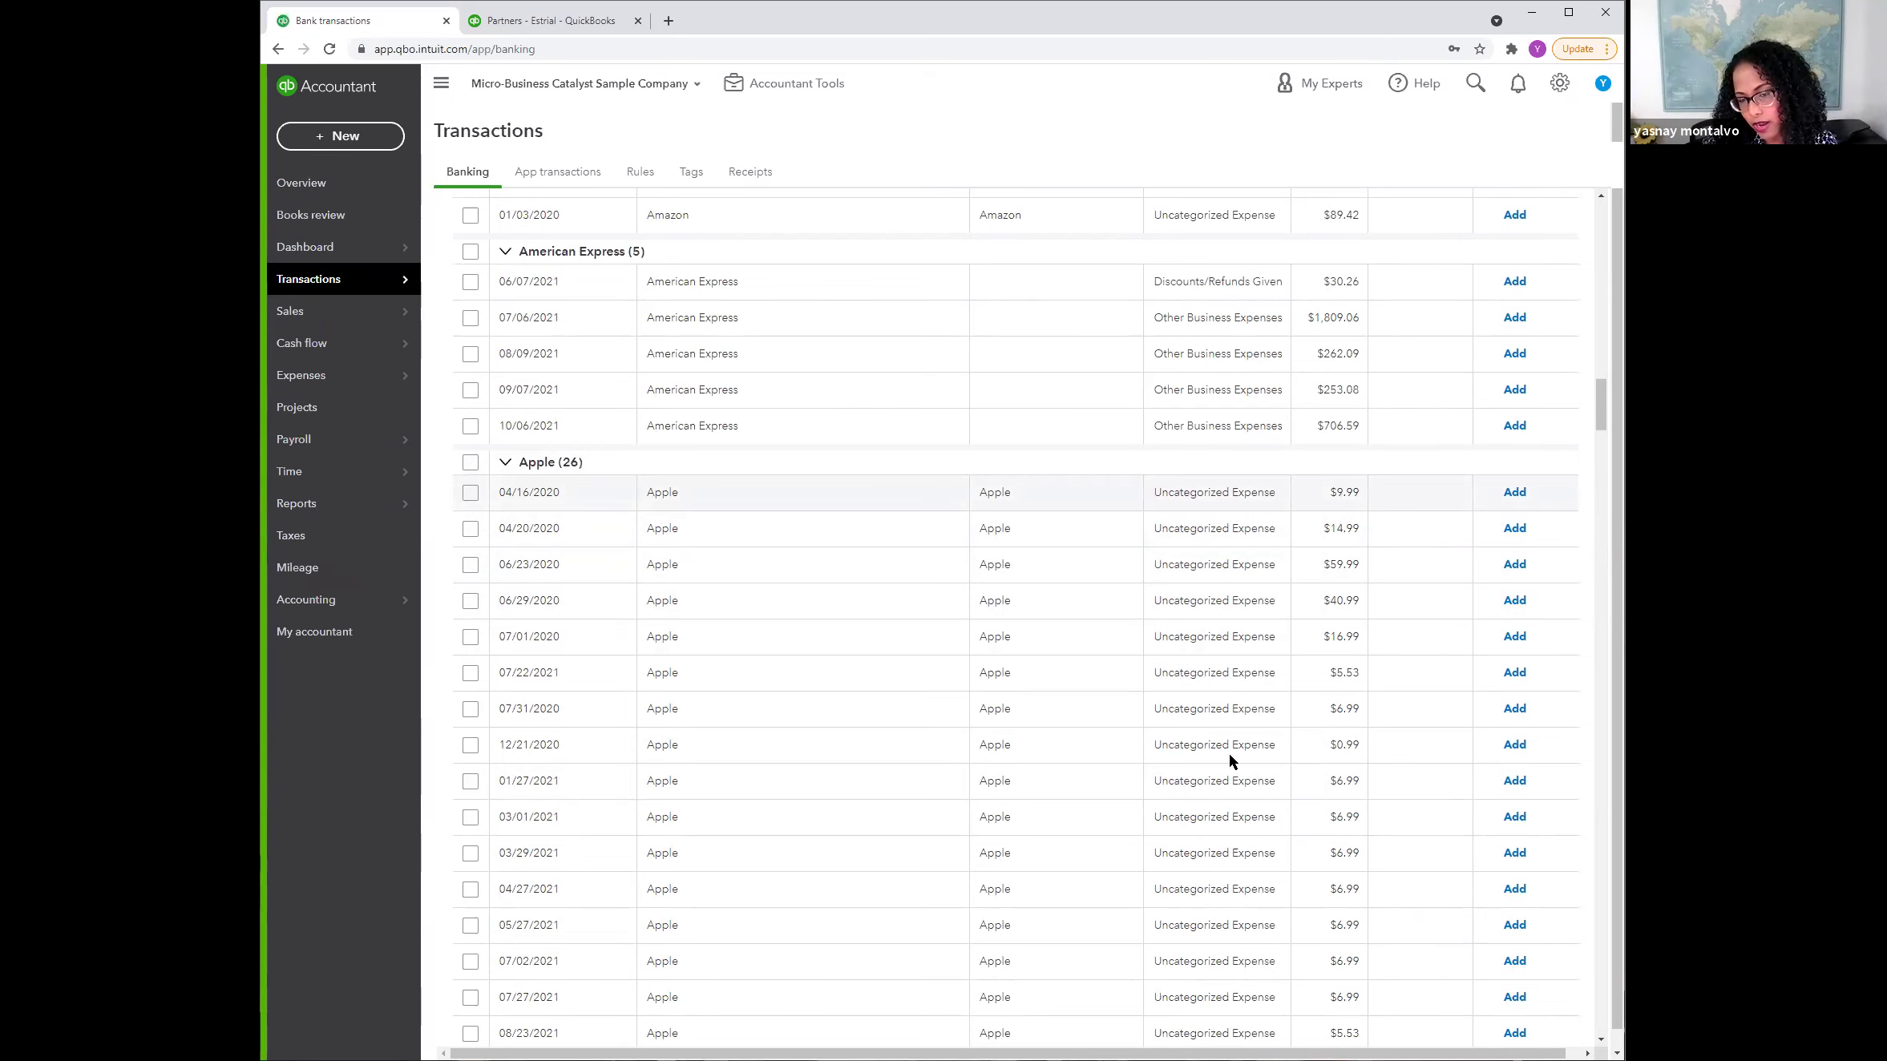
# Step: Start a rule from the 04/16/2020 Apple transaction, name it Apple Subscription, and keep it limited to the Wells Fargo Business Choice Checking account
pyautogui.click(1226, 492)
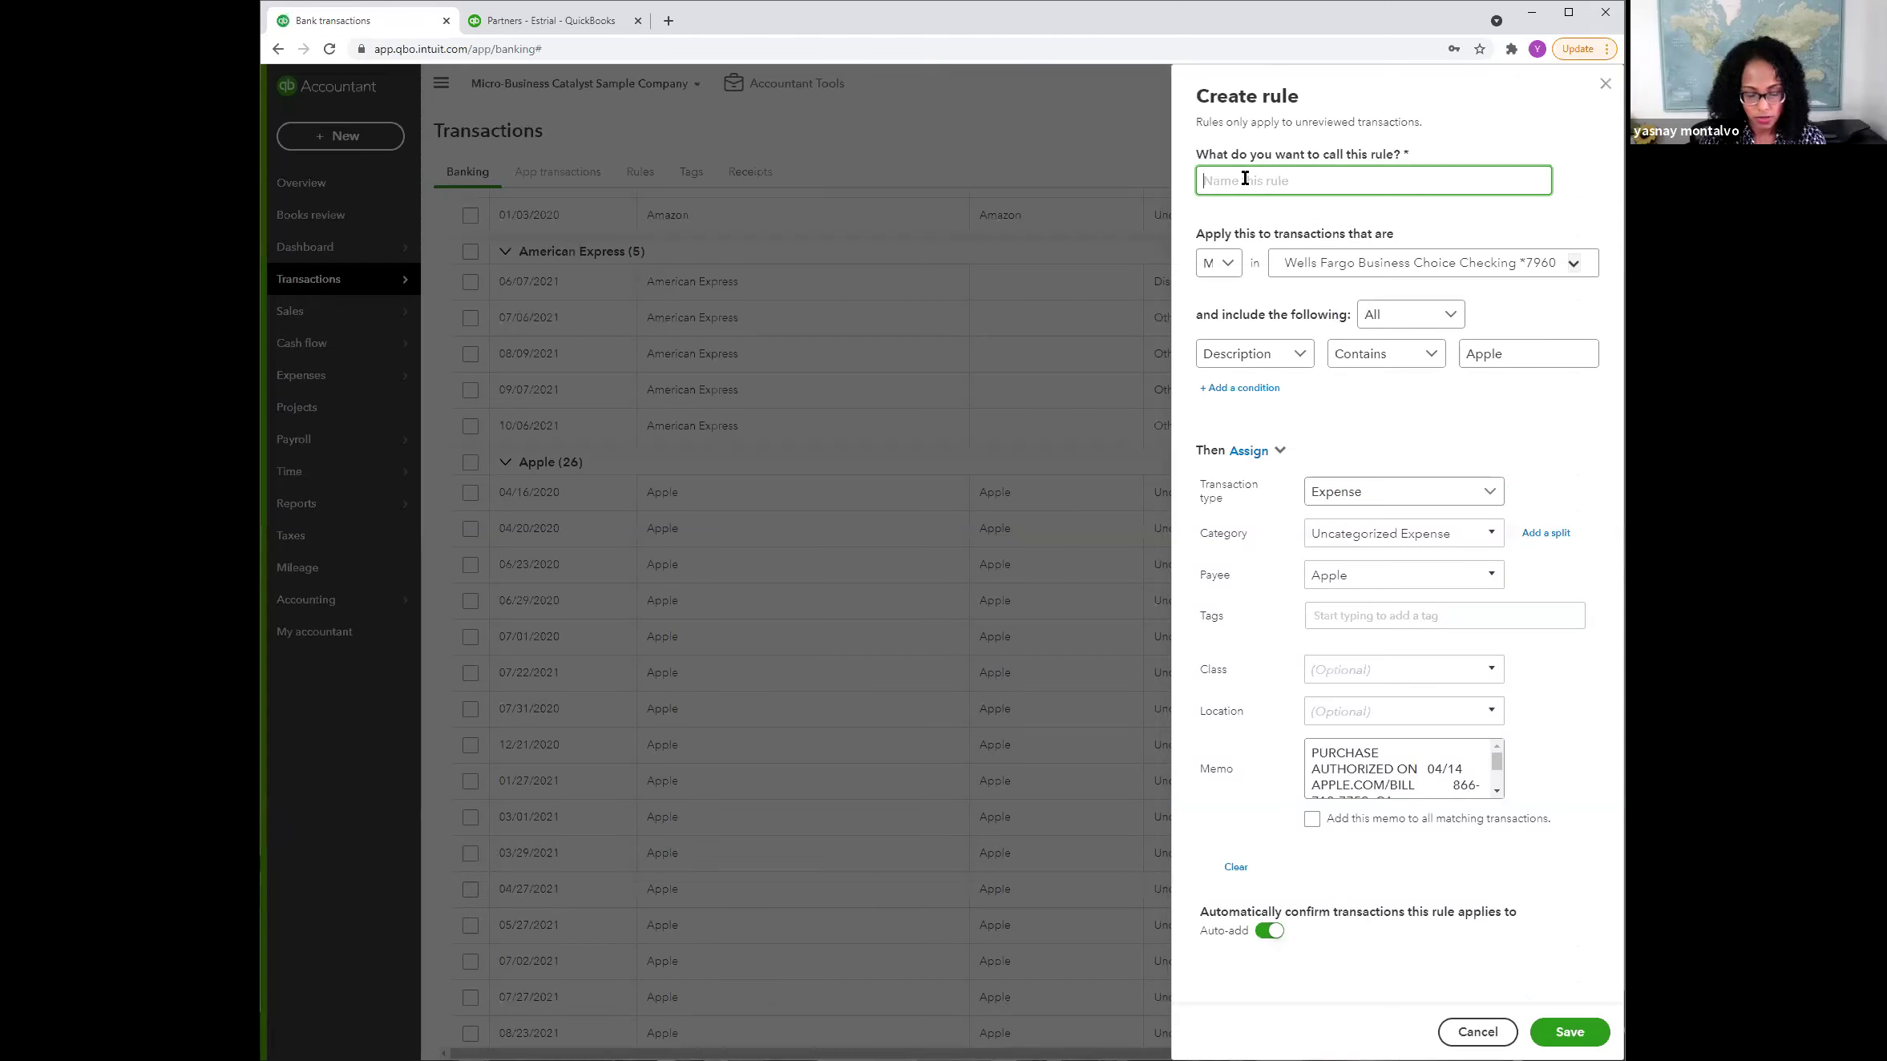
pyautogui.write('Apple Subscription')
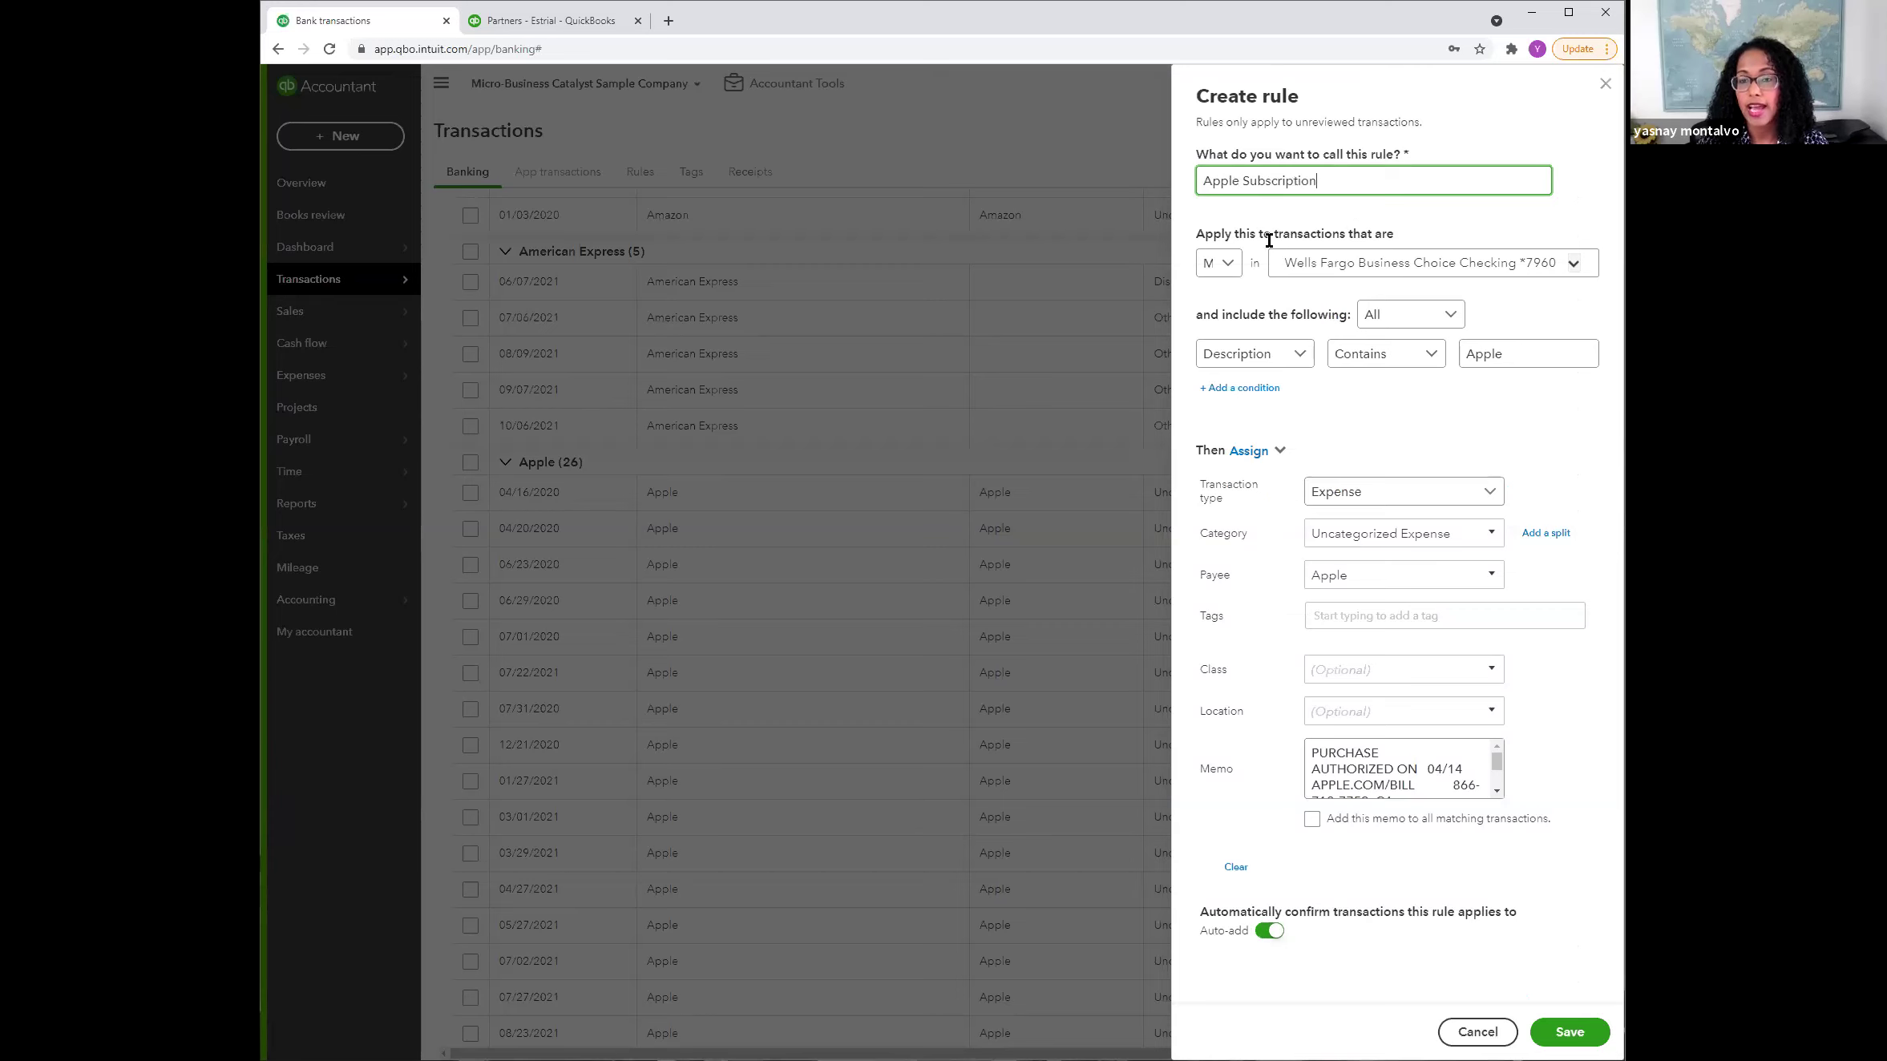
pyautogui.click(1228, 269)
pyautogui.click(1220, 300)
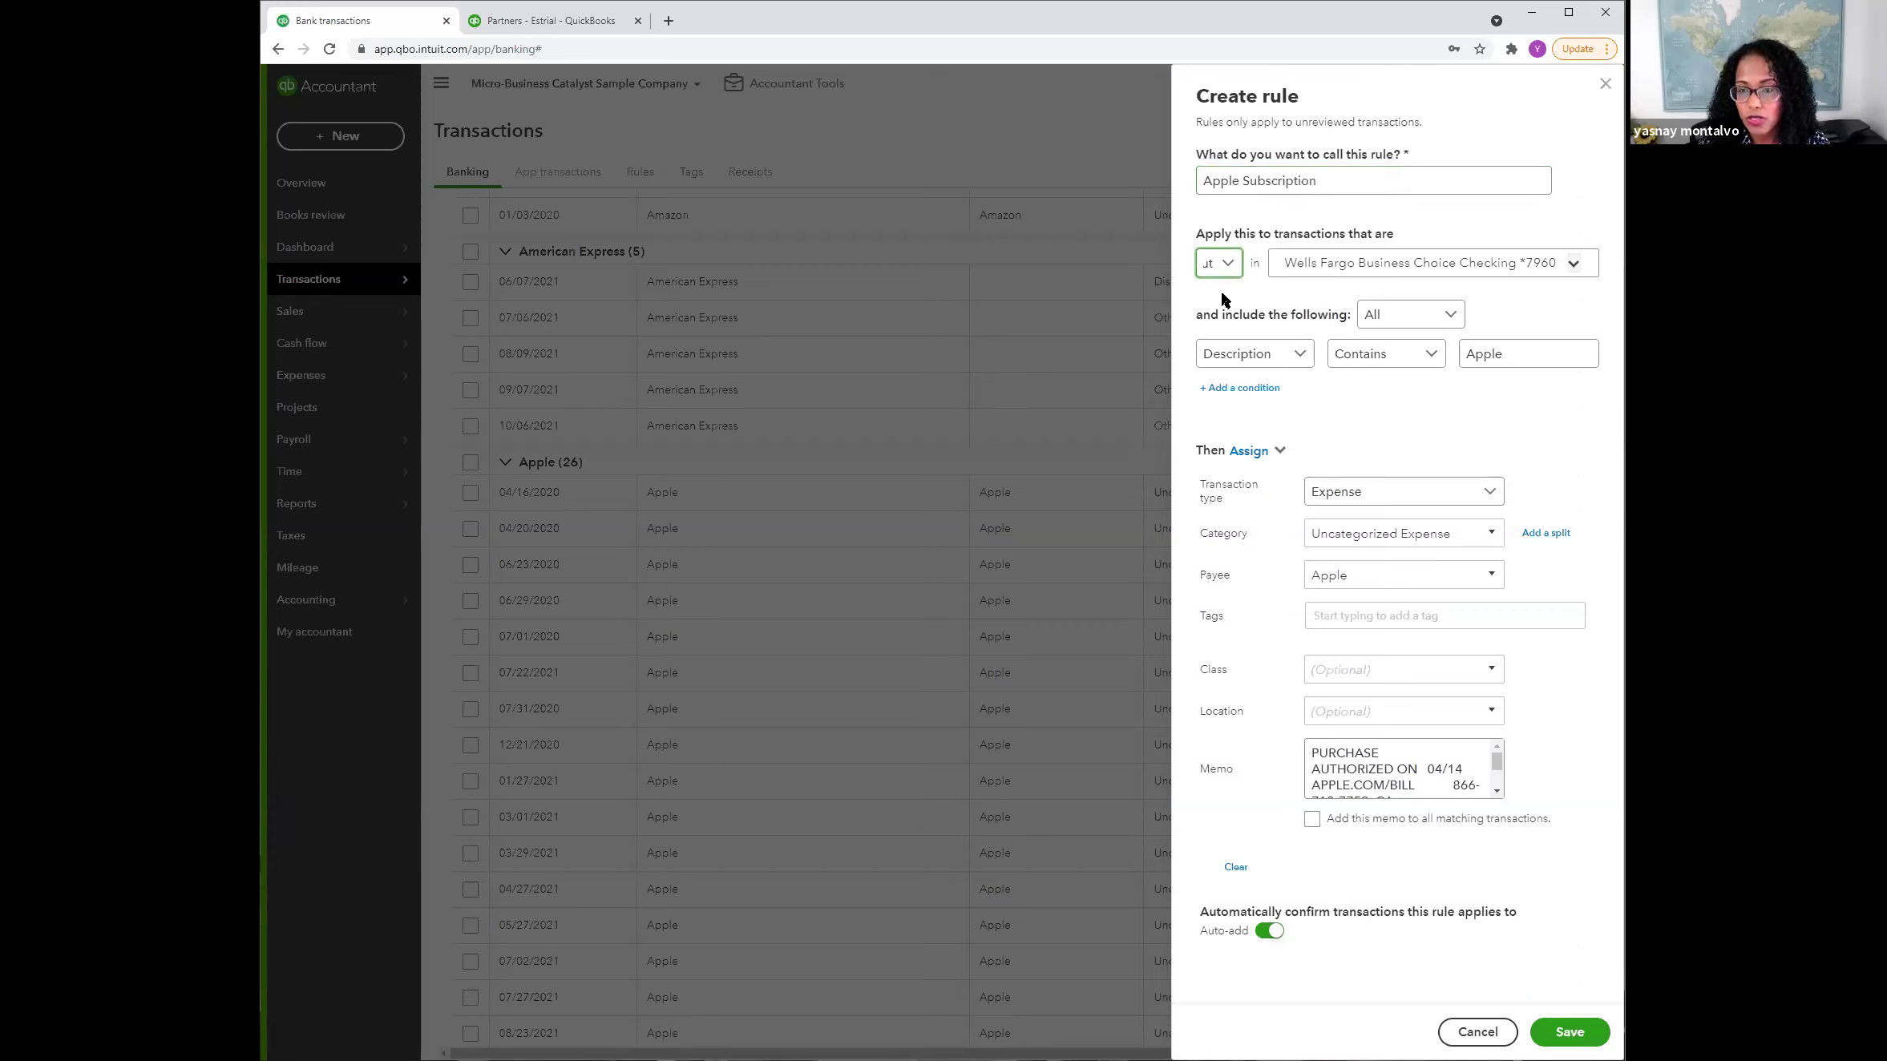
pyautogui.click(1575, 266)
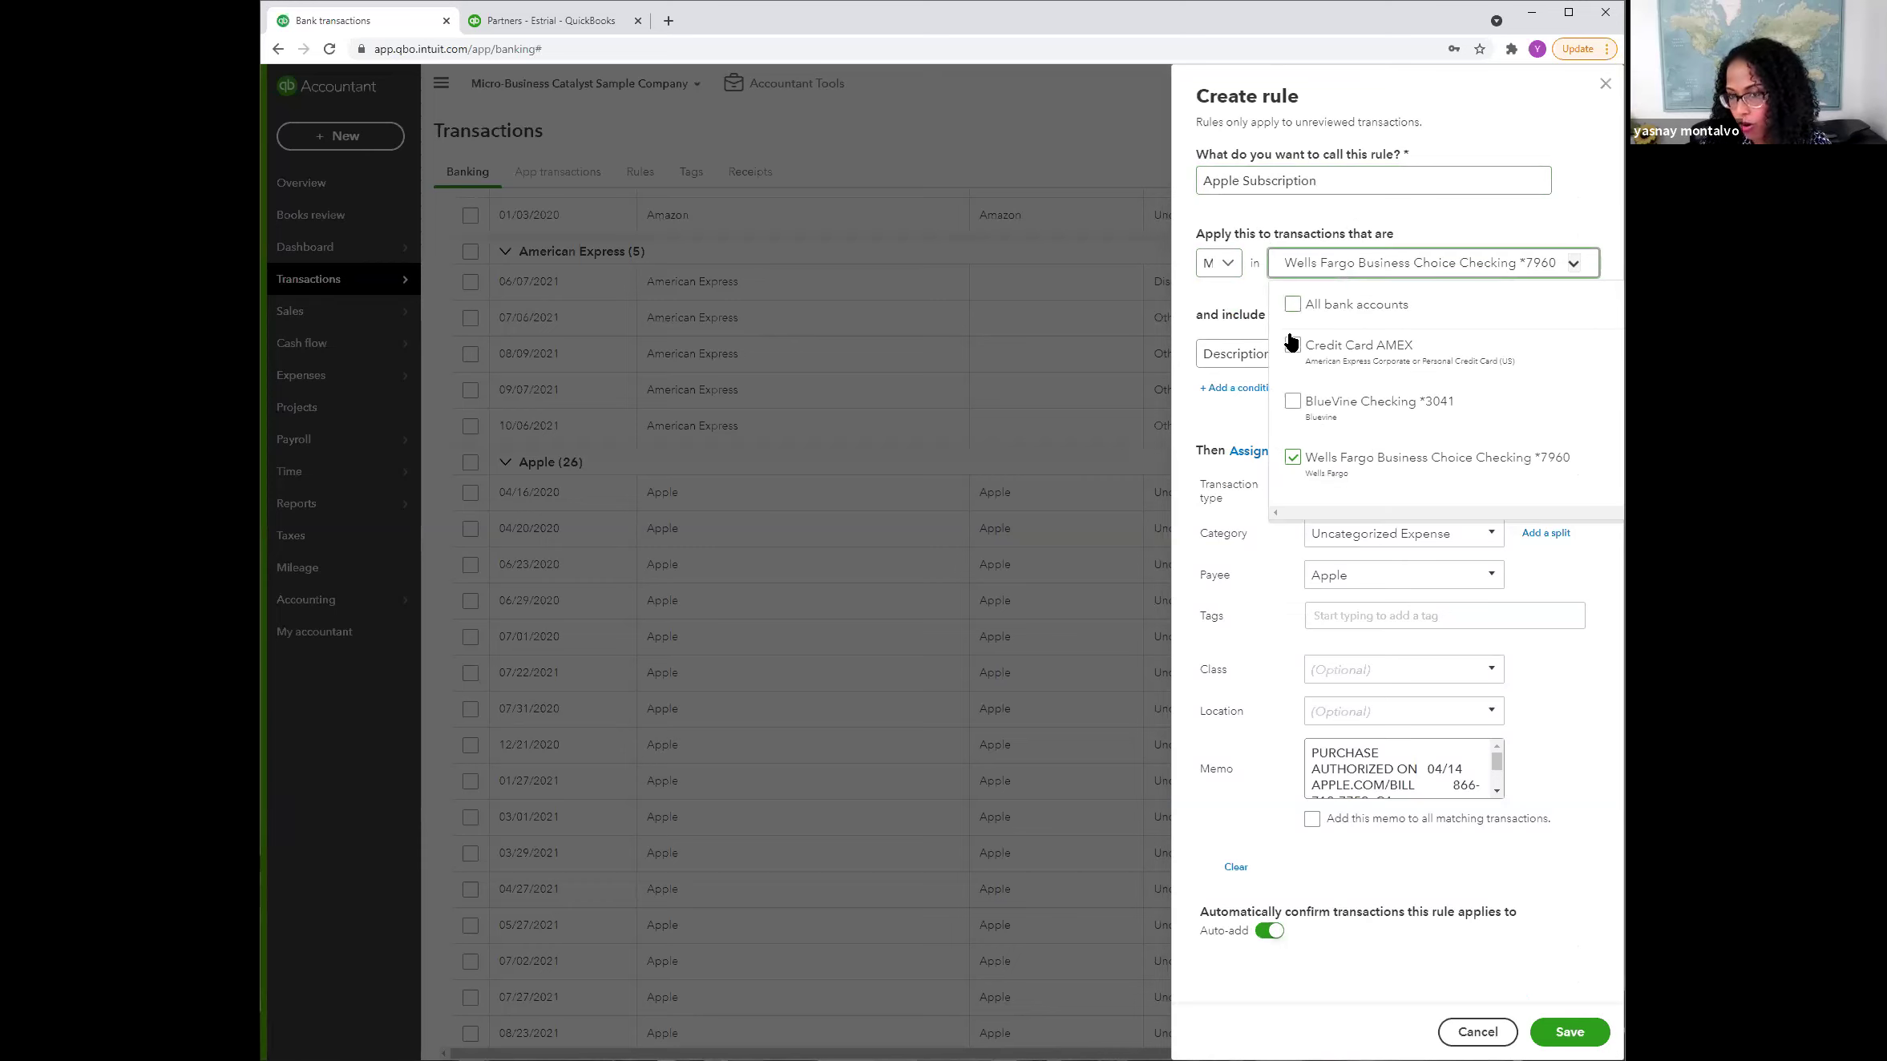
pyautogui.click(1440, 267)
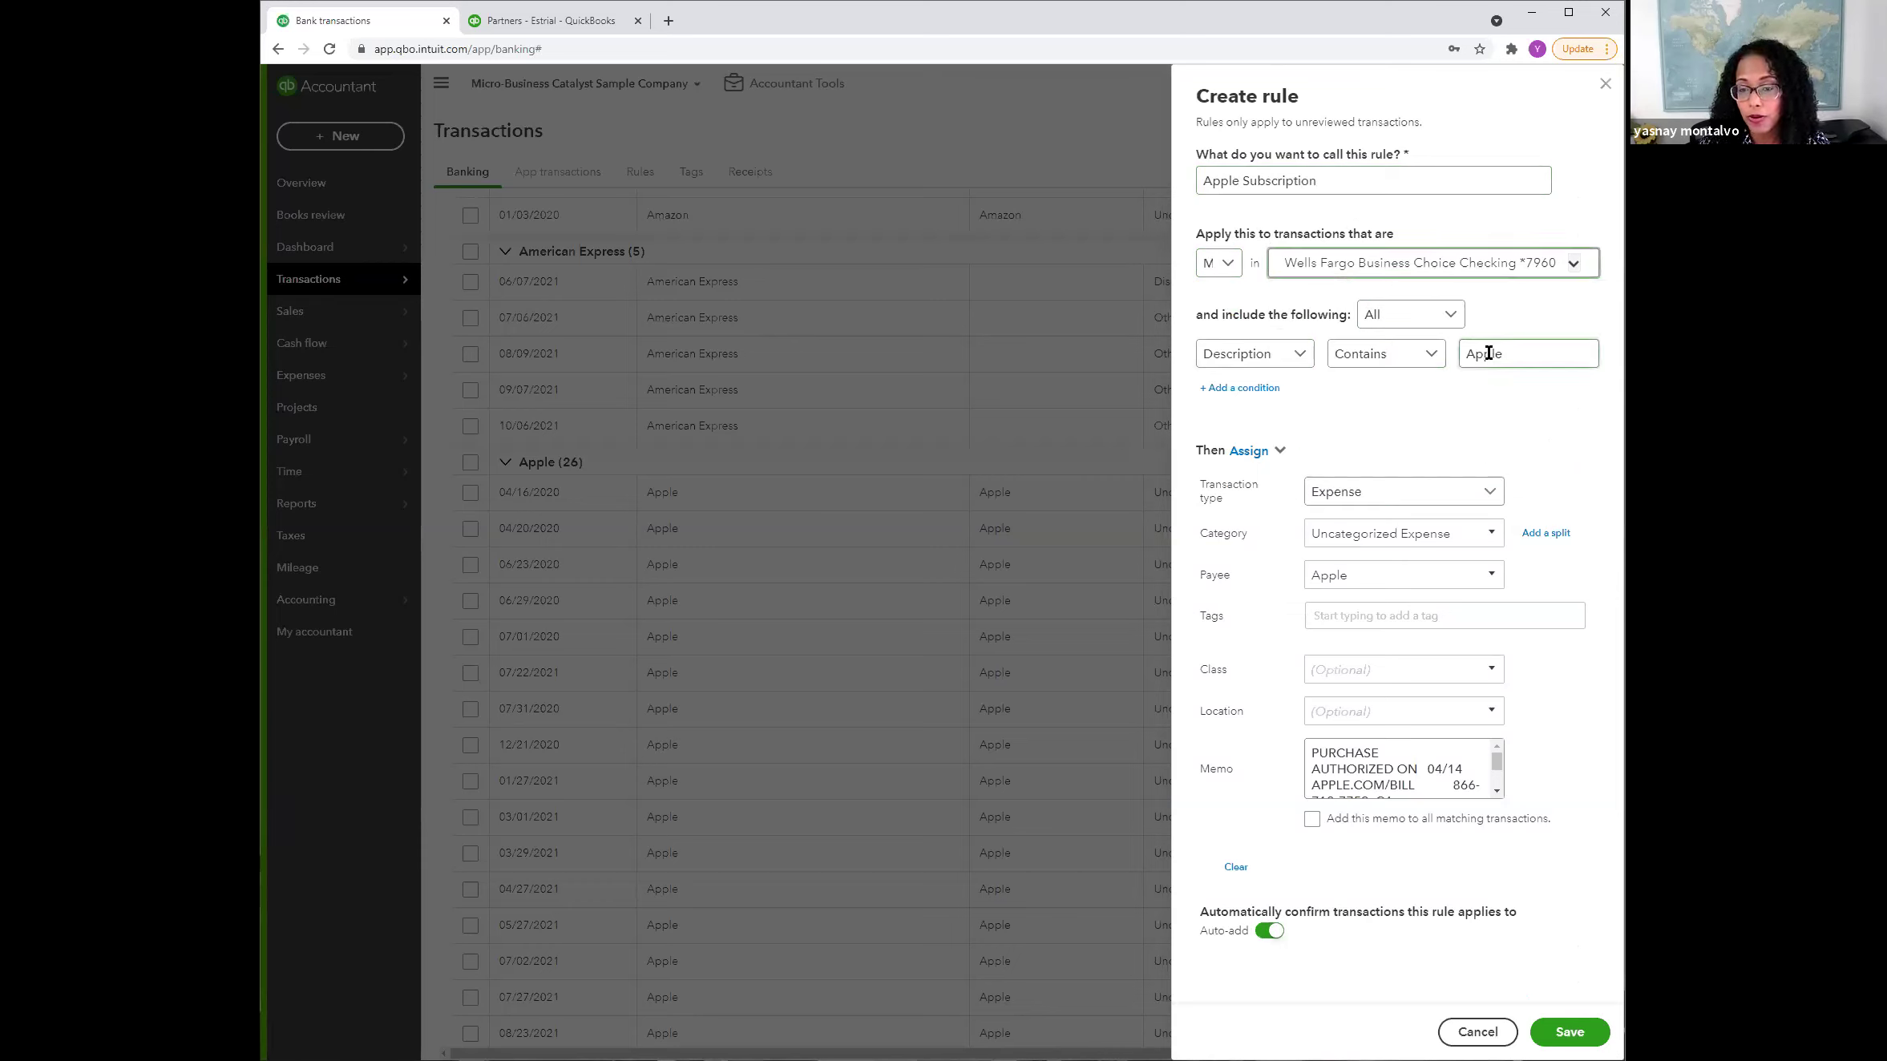
# Step: Search the rule's category choices for a subscription account, using subs and sub
pyautogui.click(1360, 533)
pyautogui.write('subs')
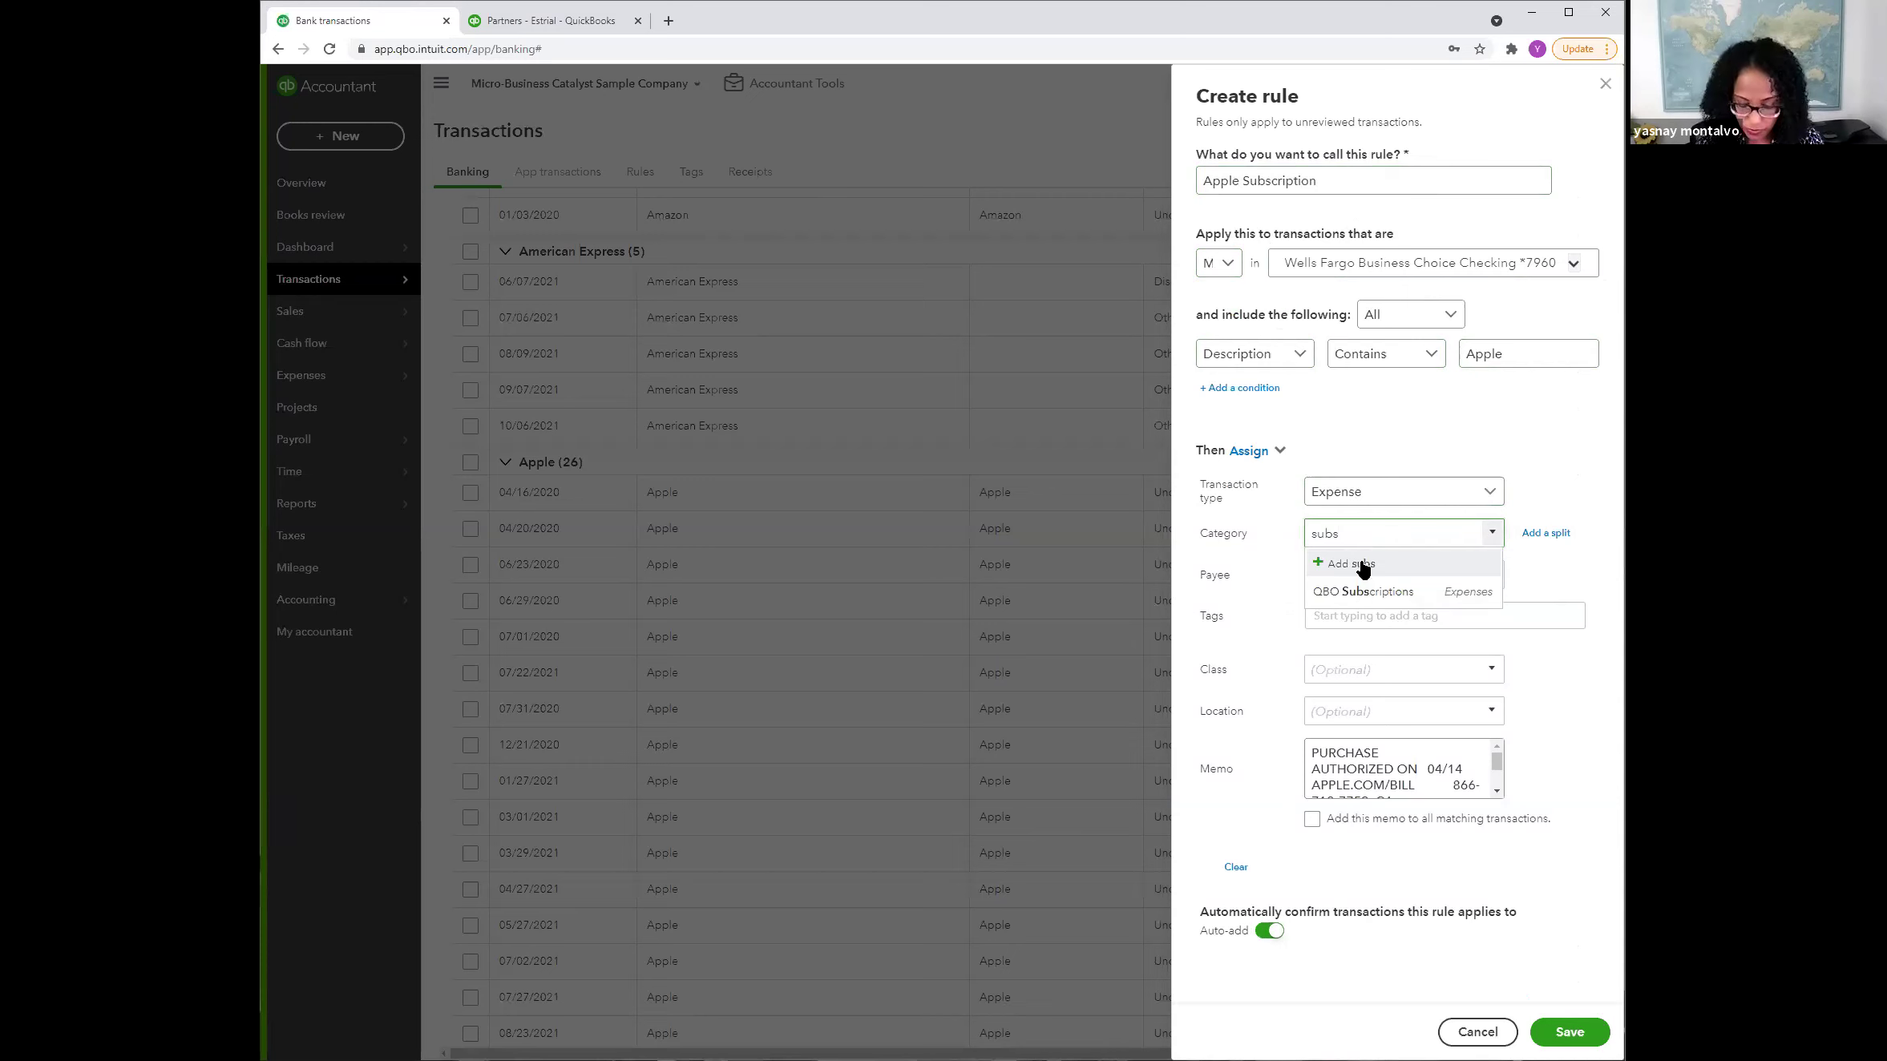
pyautogui.press('BackSpace')
pyautogui.press('BackSpace')
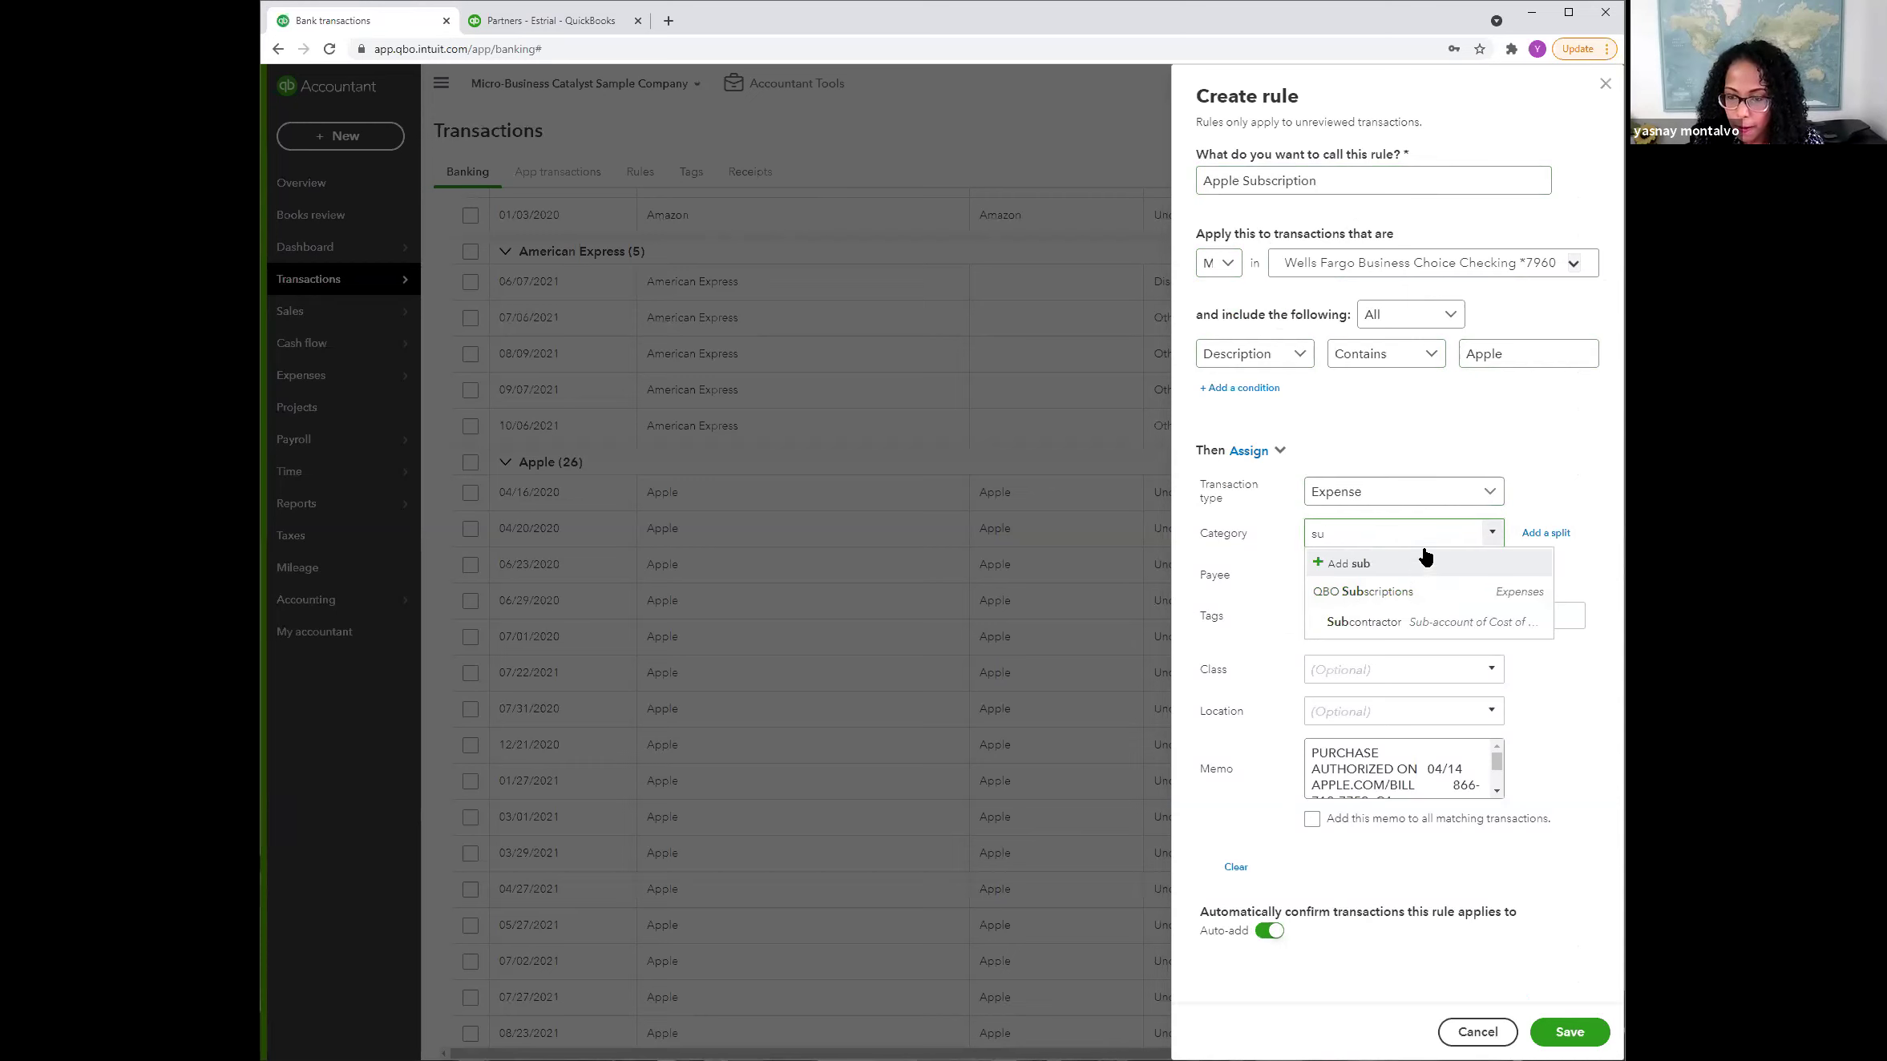
pyautogui.press('BackSpace')
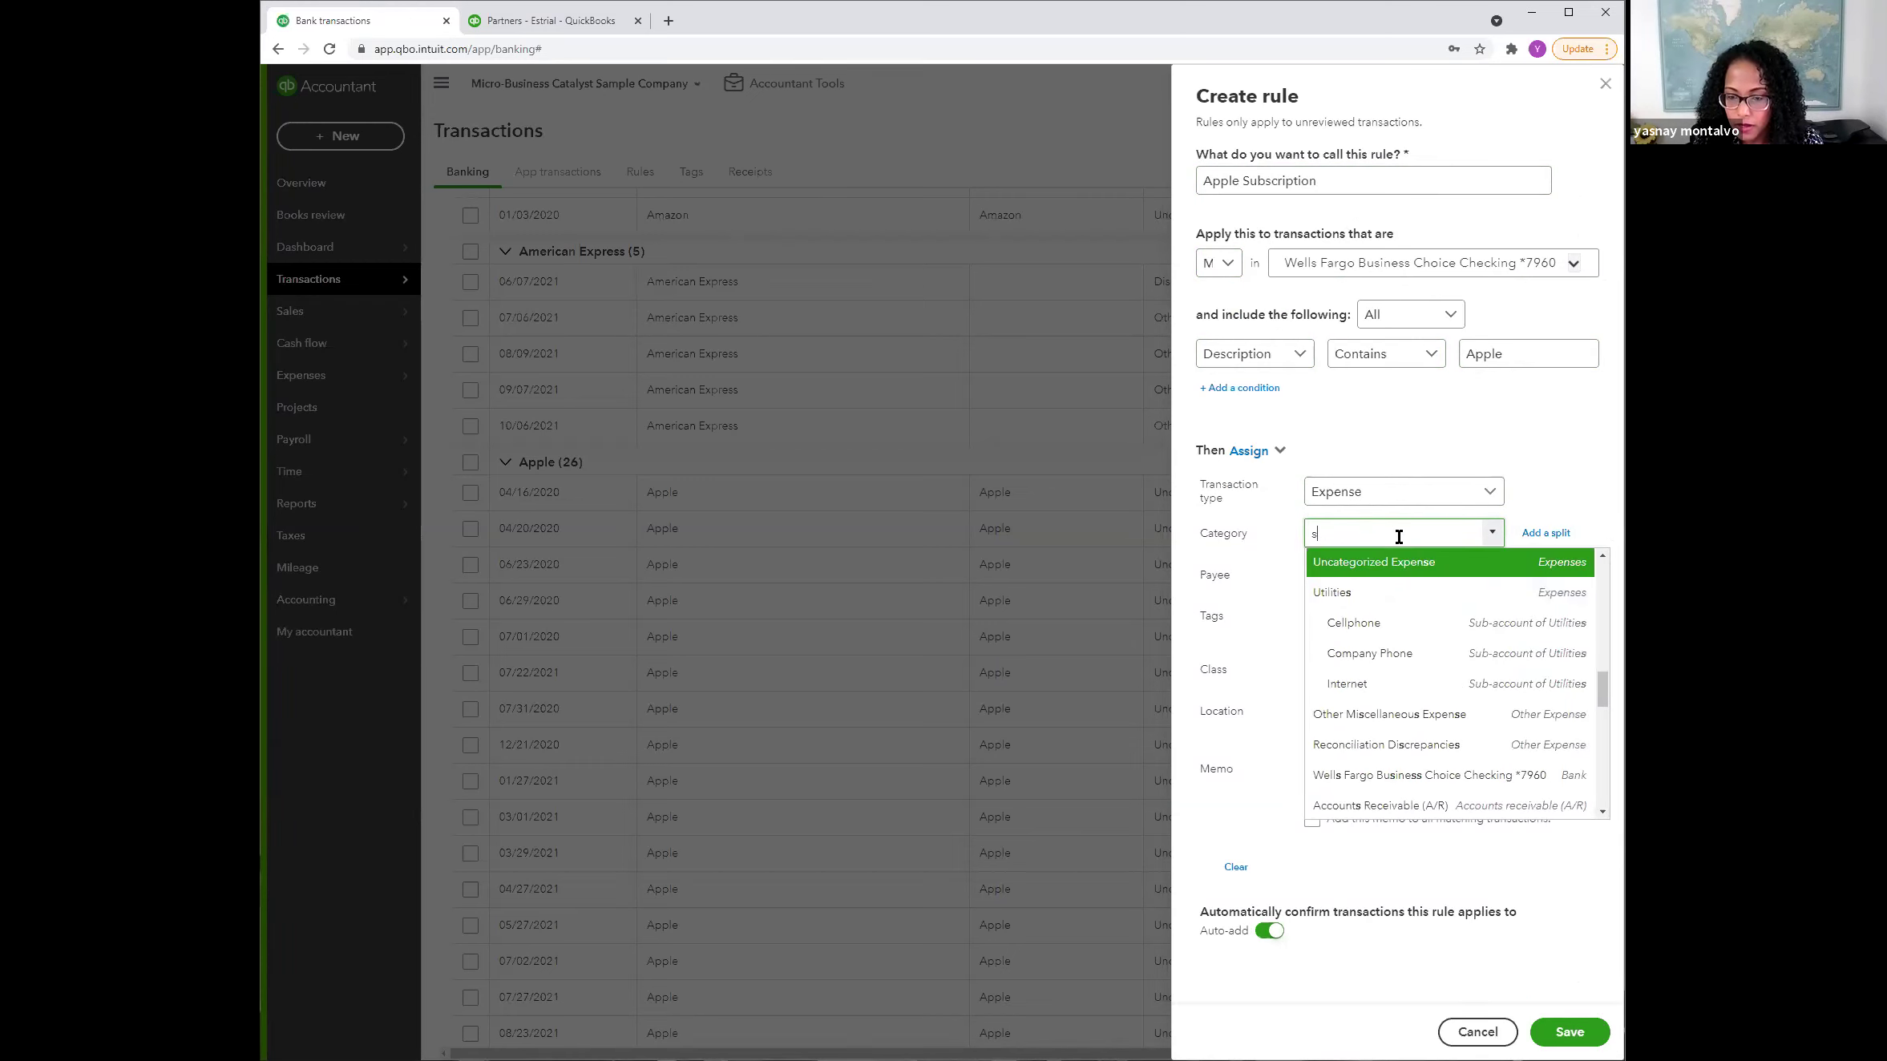
pyautogui.press('BackSpace')
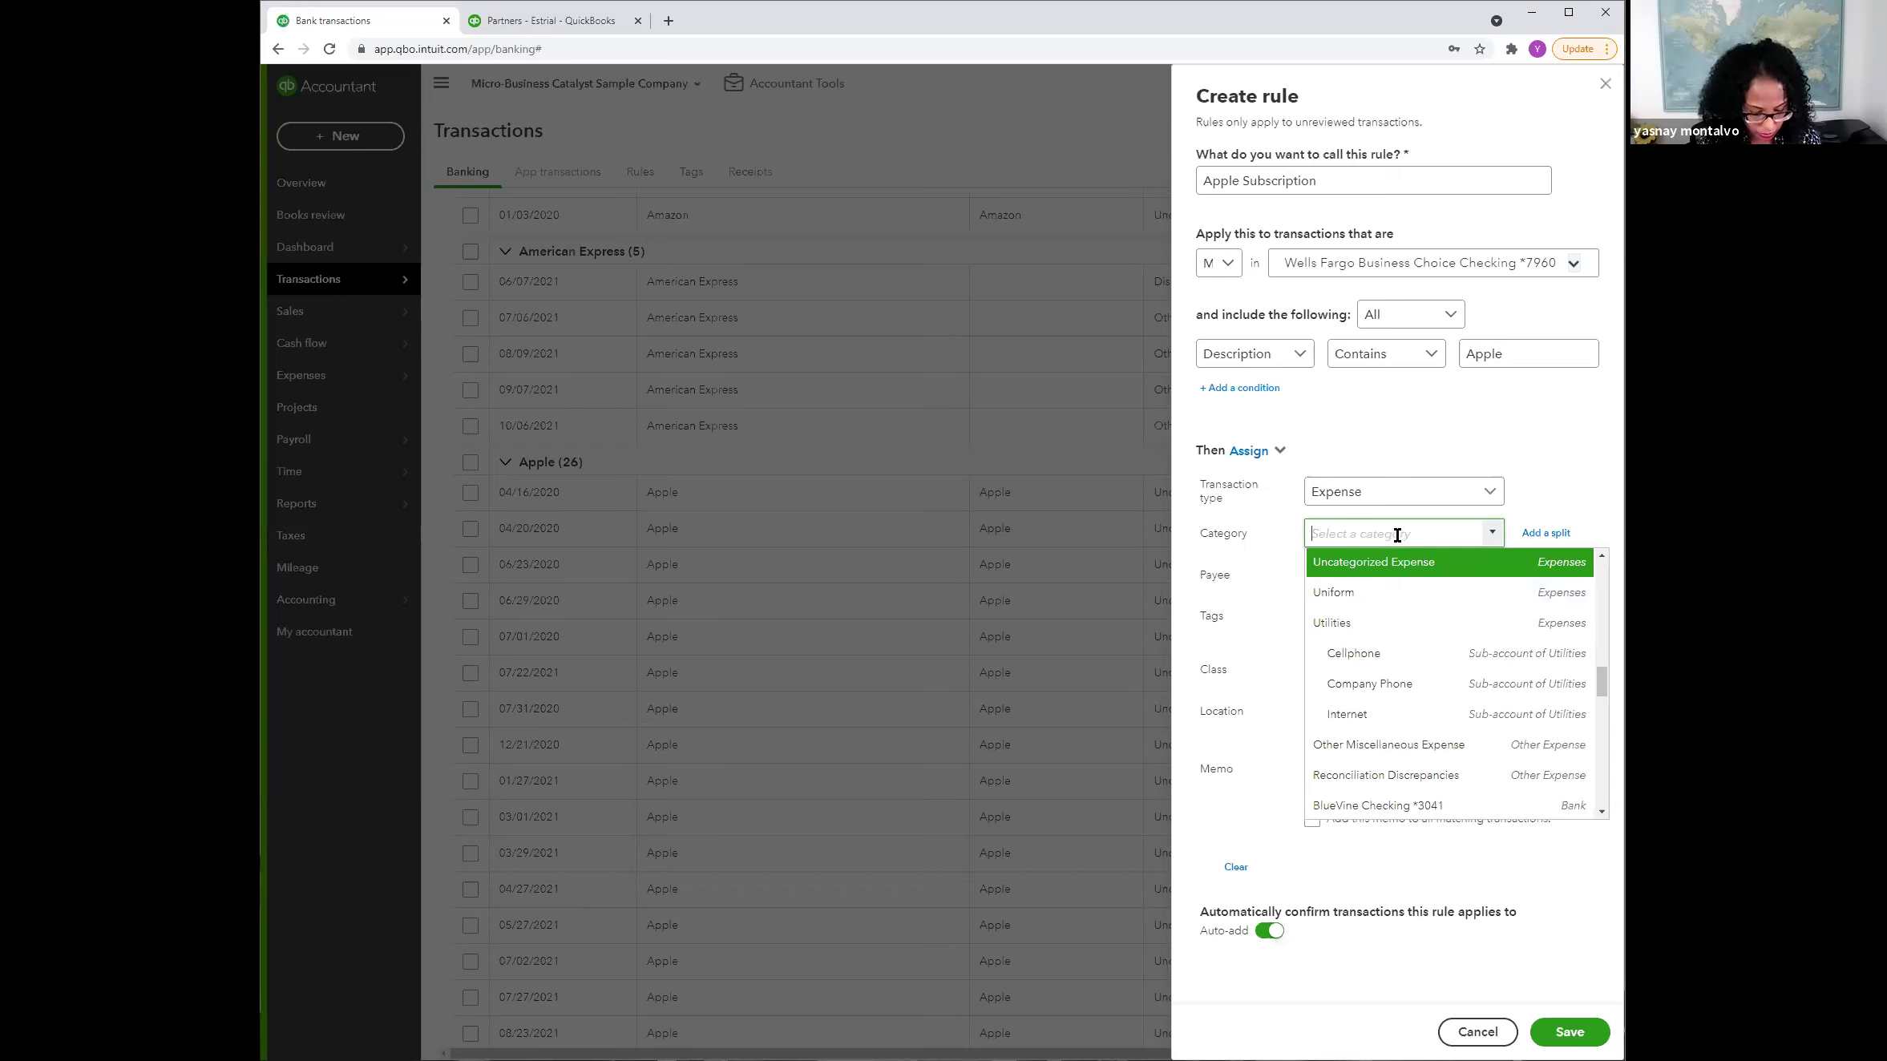
pyautogui.write('sub')
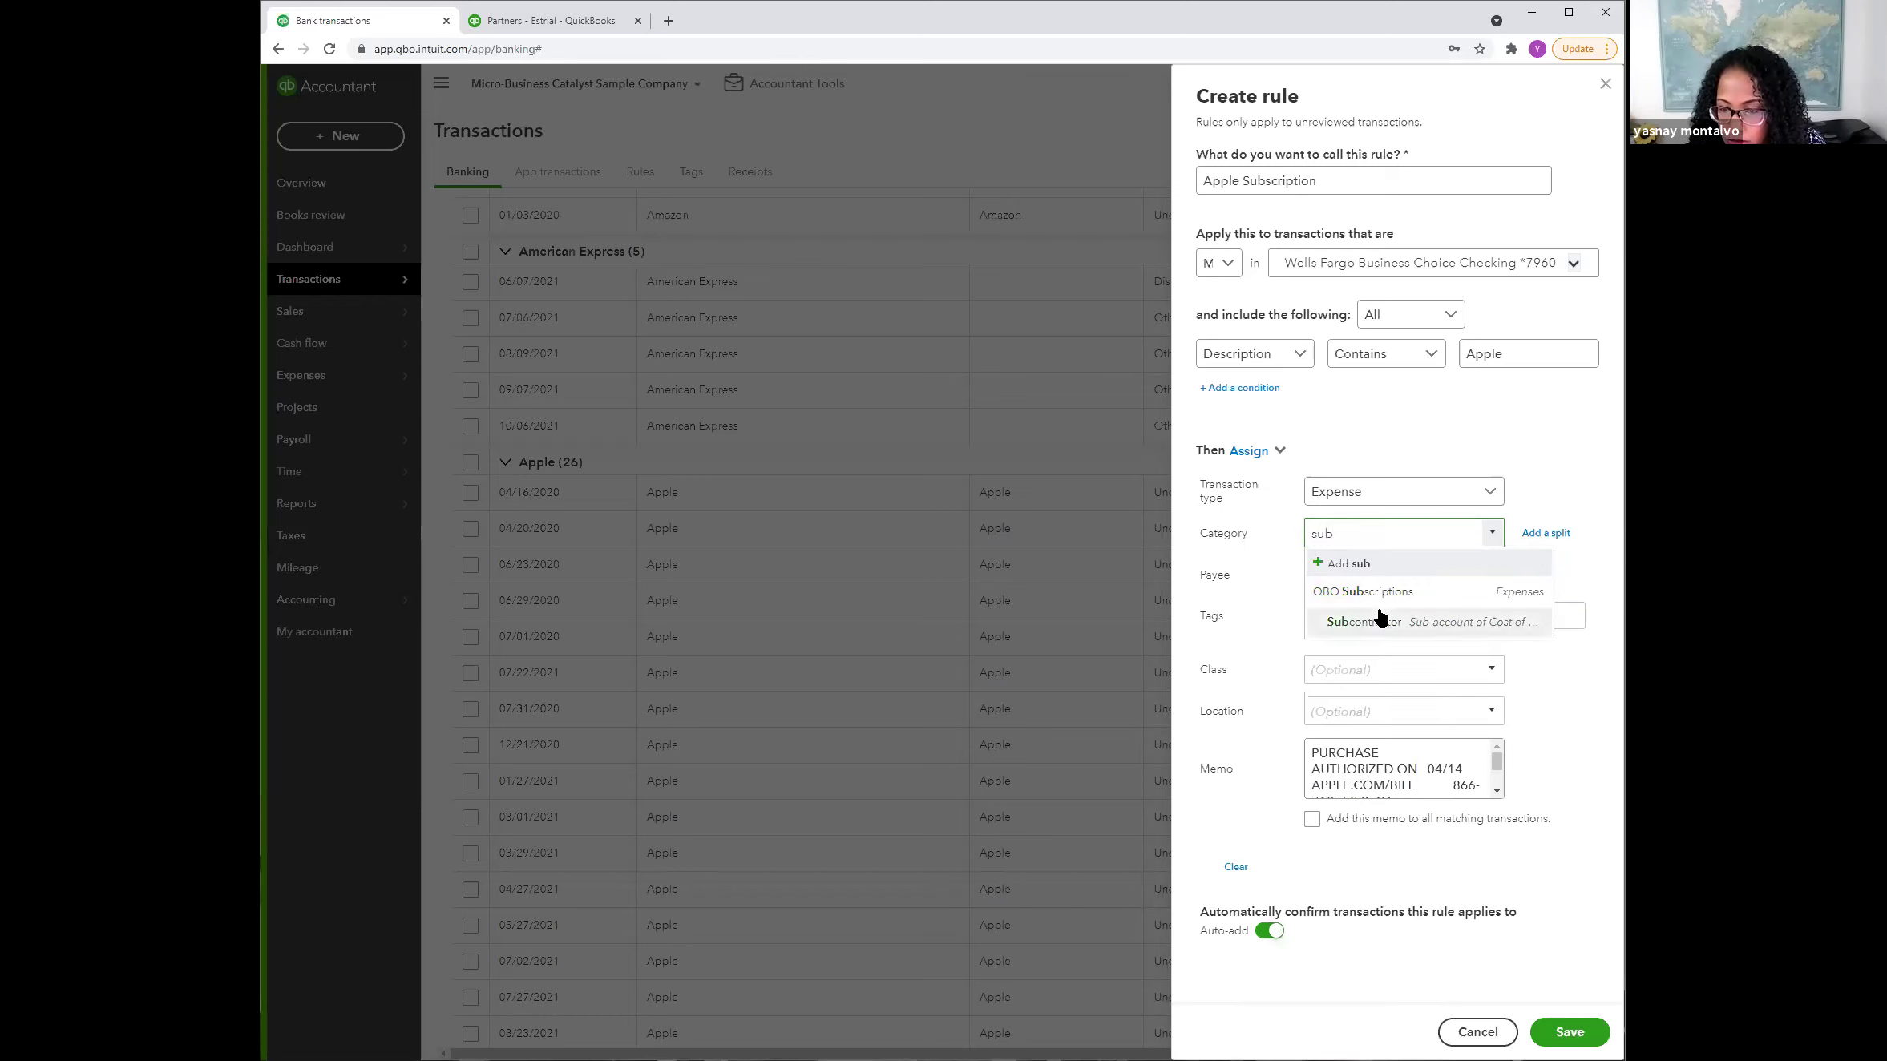
# Step: Set the rule's category to Company Phone under Utilities, leave the tags empty, and save the rule
pyautogui.moveTo(1356, 533); pyautogui.dragTo(1247, 531)
pyautogui.write('ut')
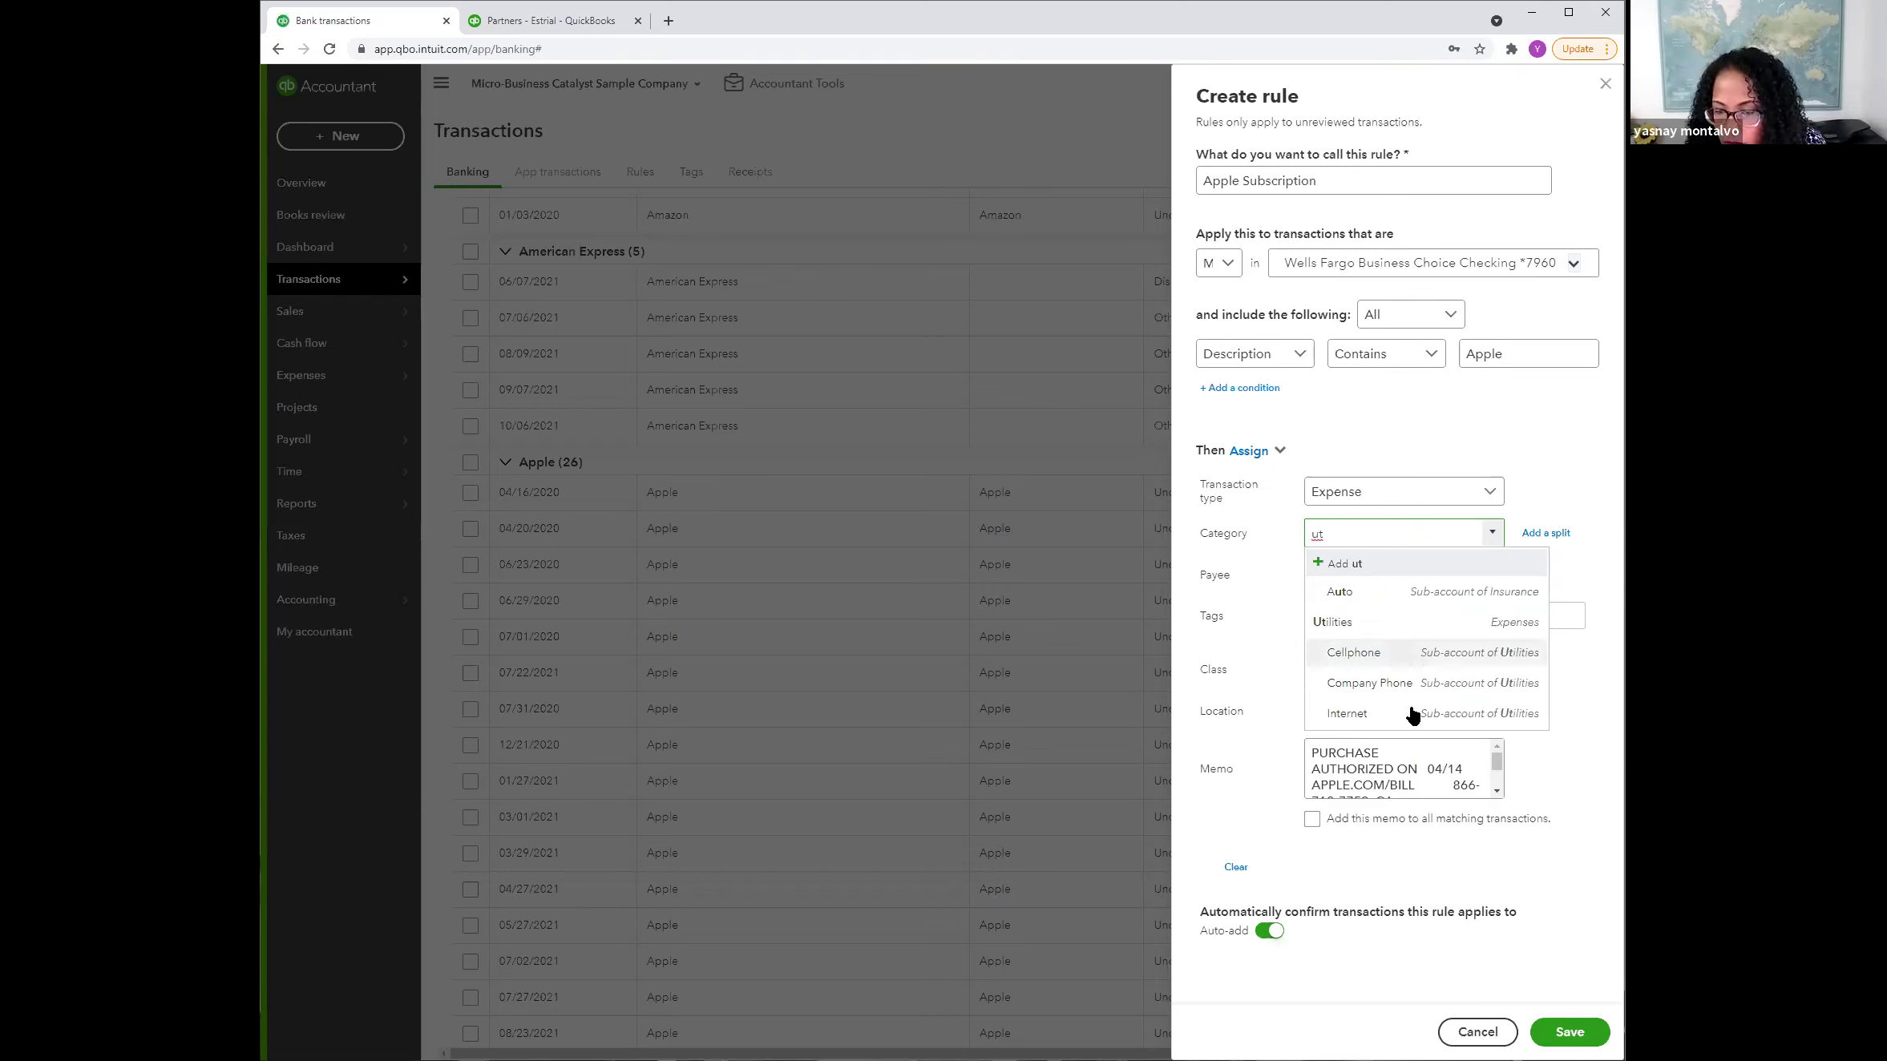
pyautogui.click(1369, 684)
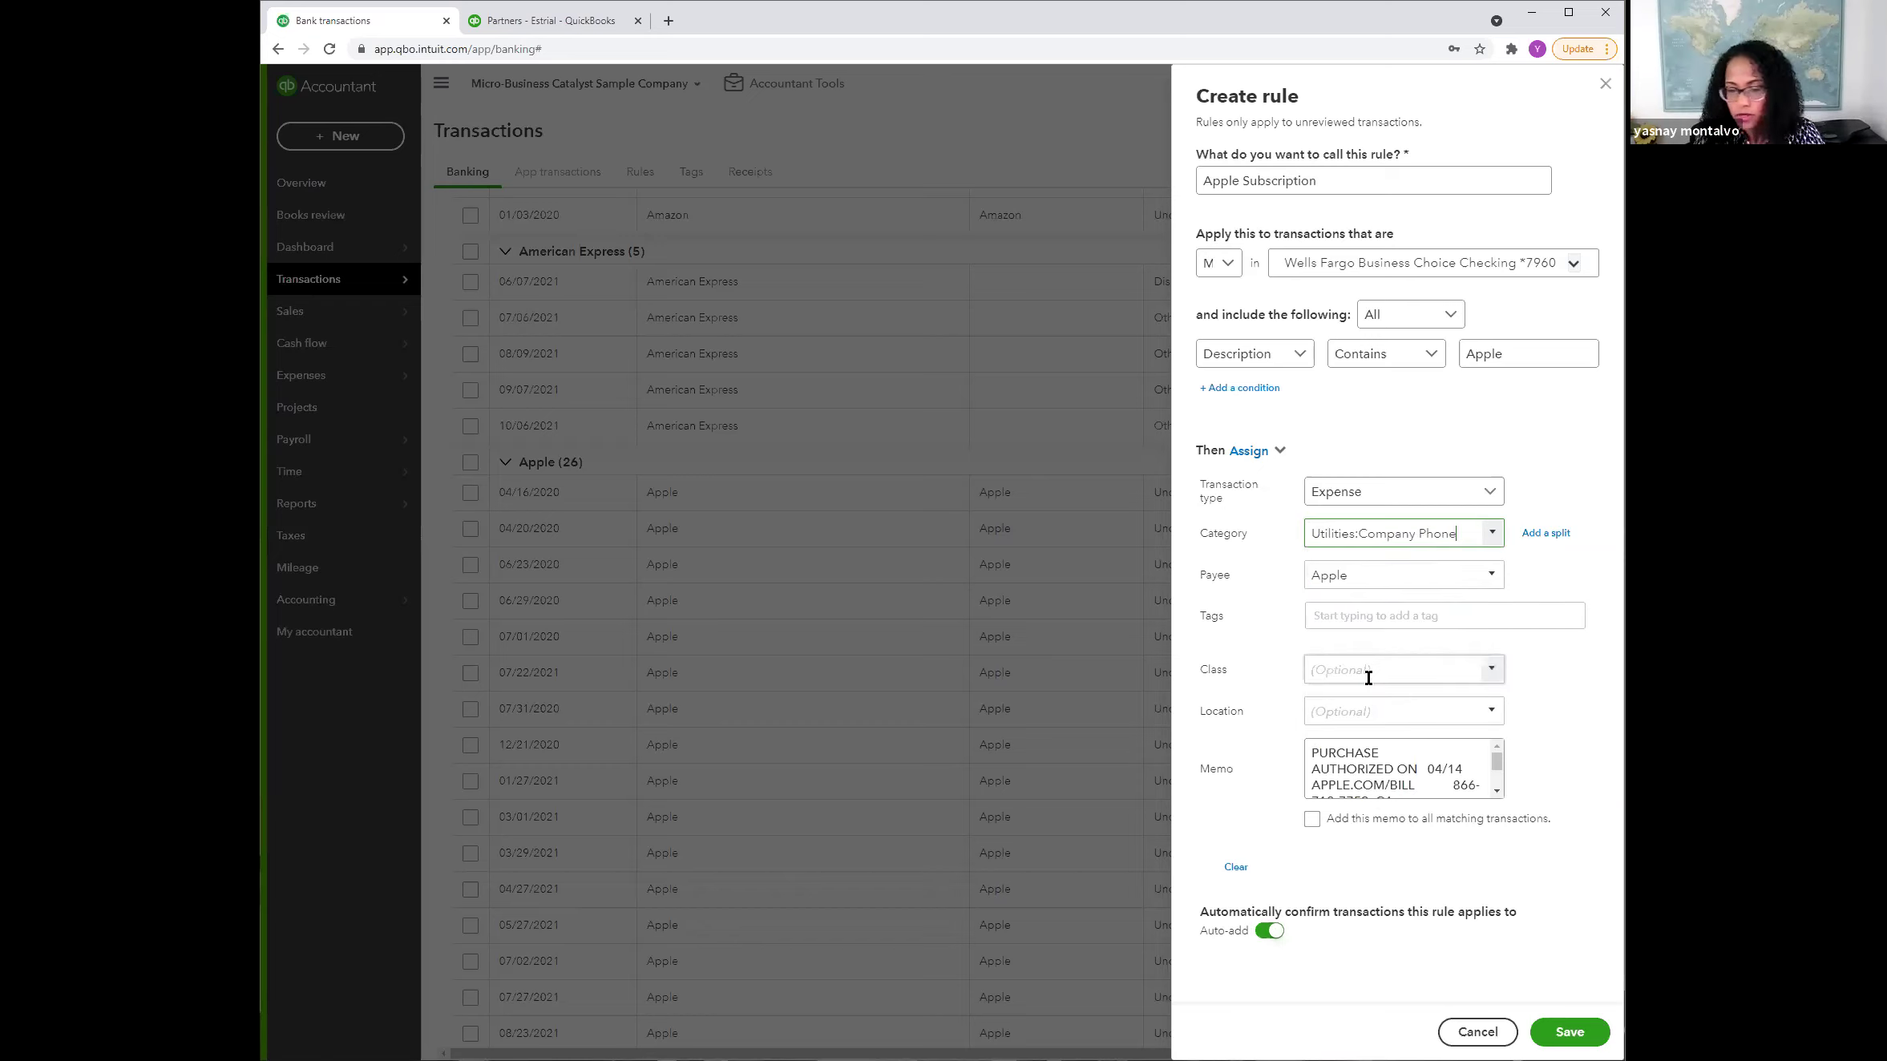
pyautogui.click(1339, 616)
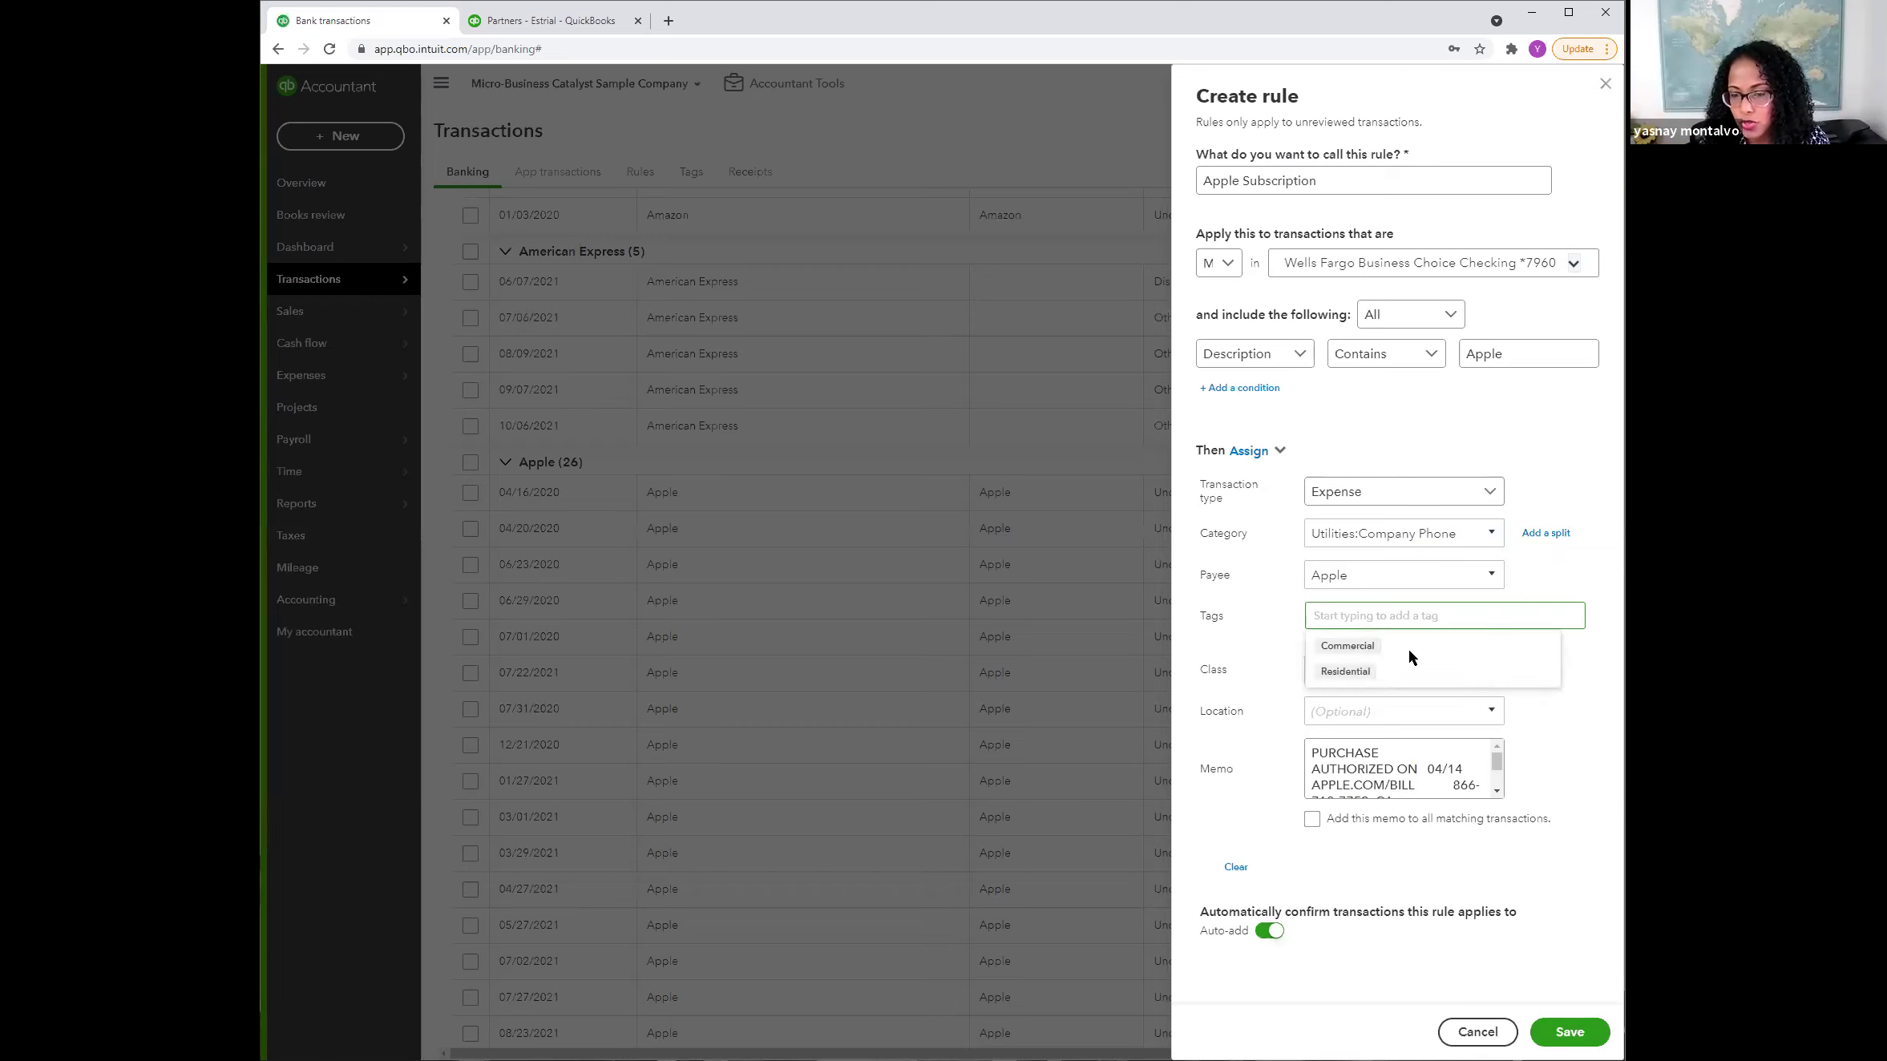
pyautogui.click(1270, 614)
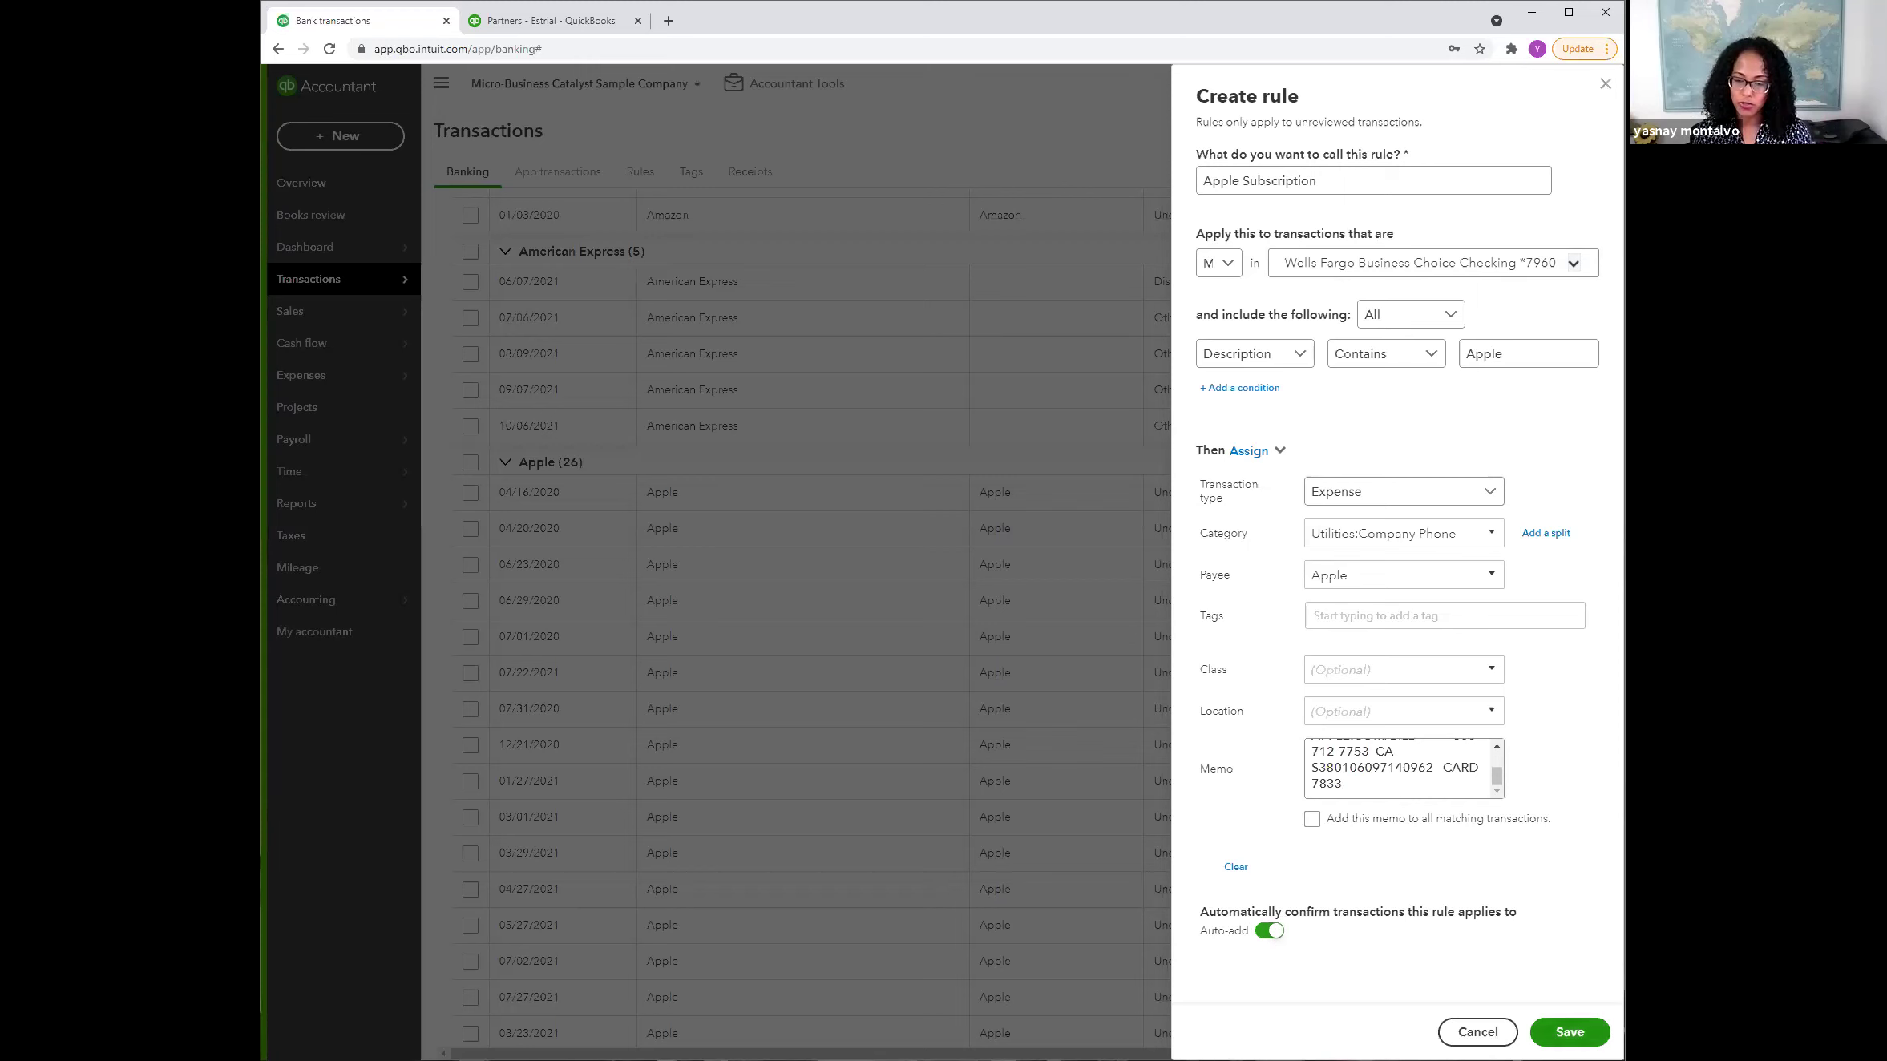
pyautogui.click(1569, 1031)
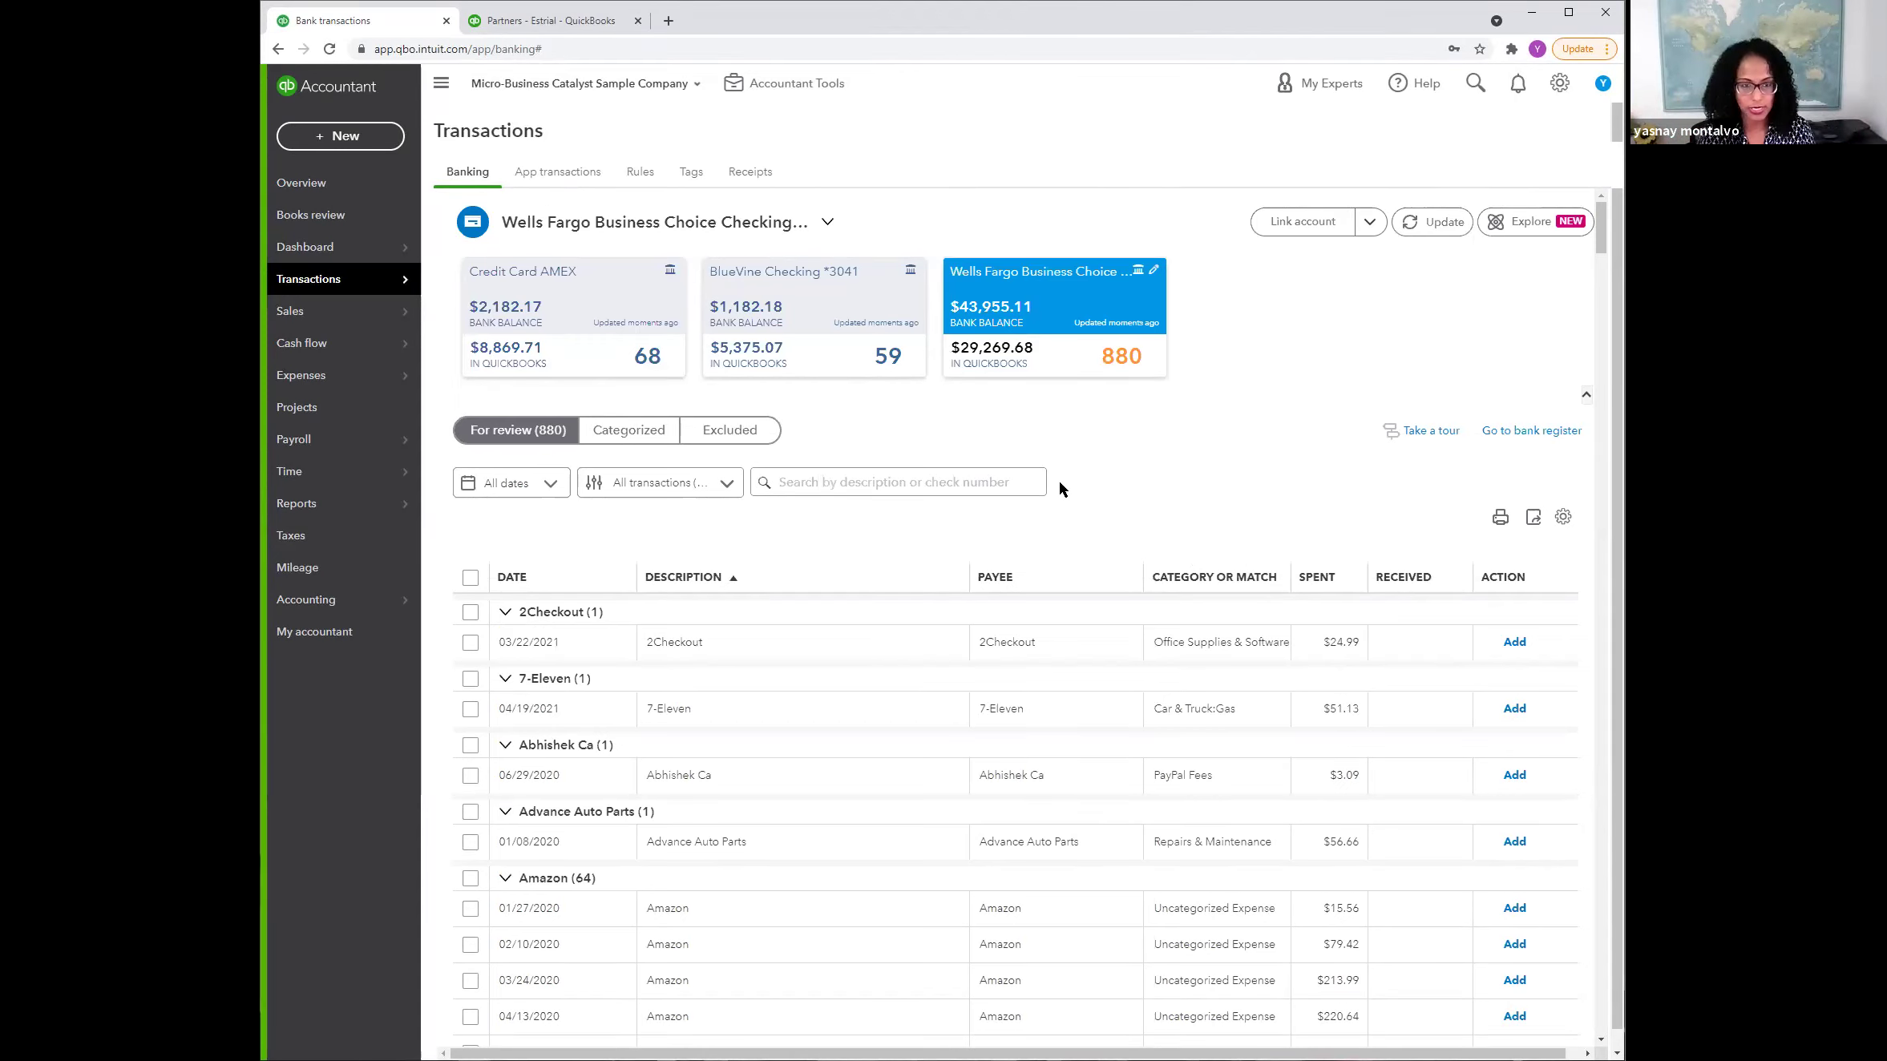
# Step: Check the categorized Wells Fargo transactions for Apple entries added by the rule, and return to the transactions awaiting review
pyautogui.click(639, 430)
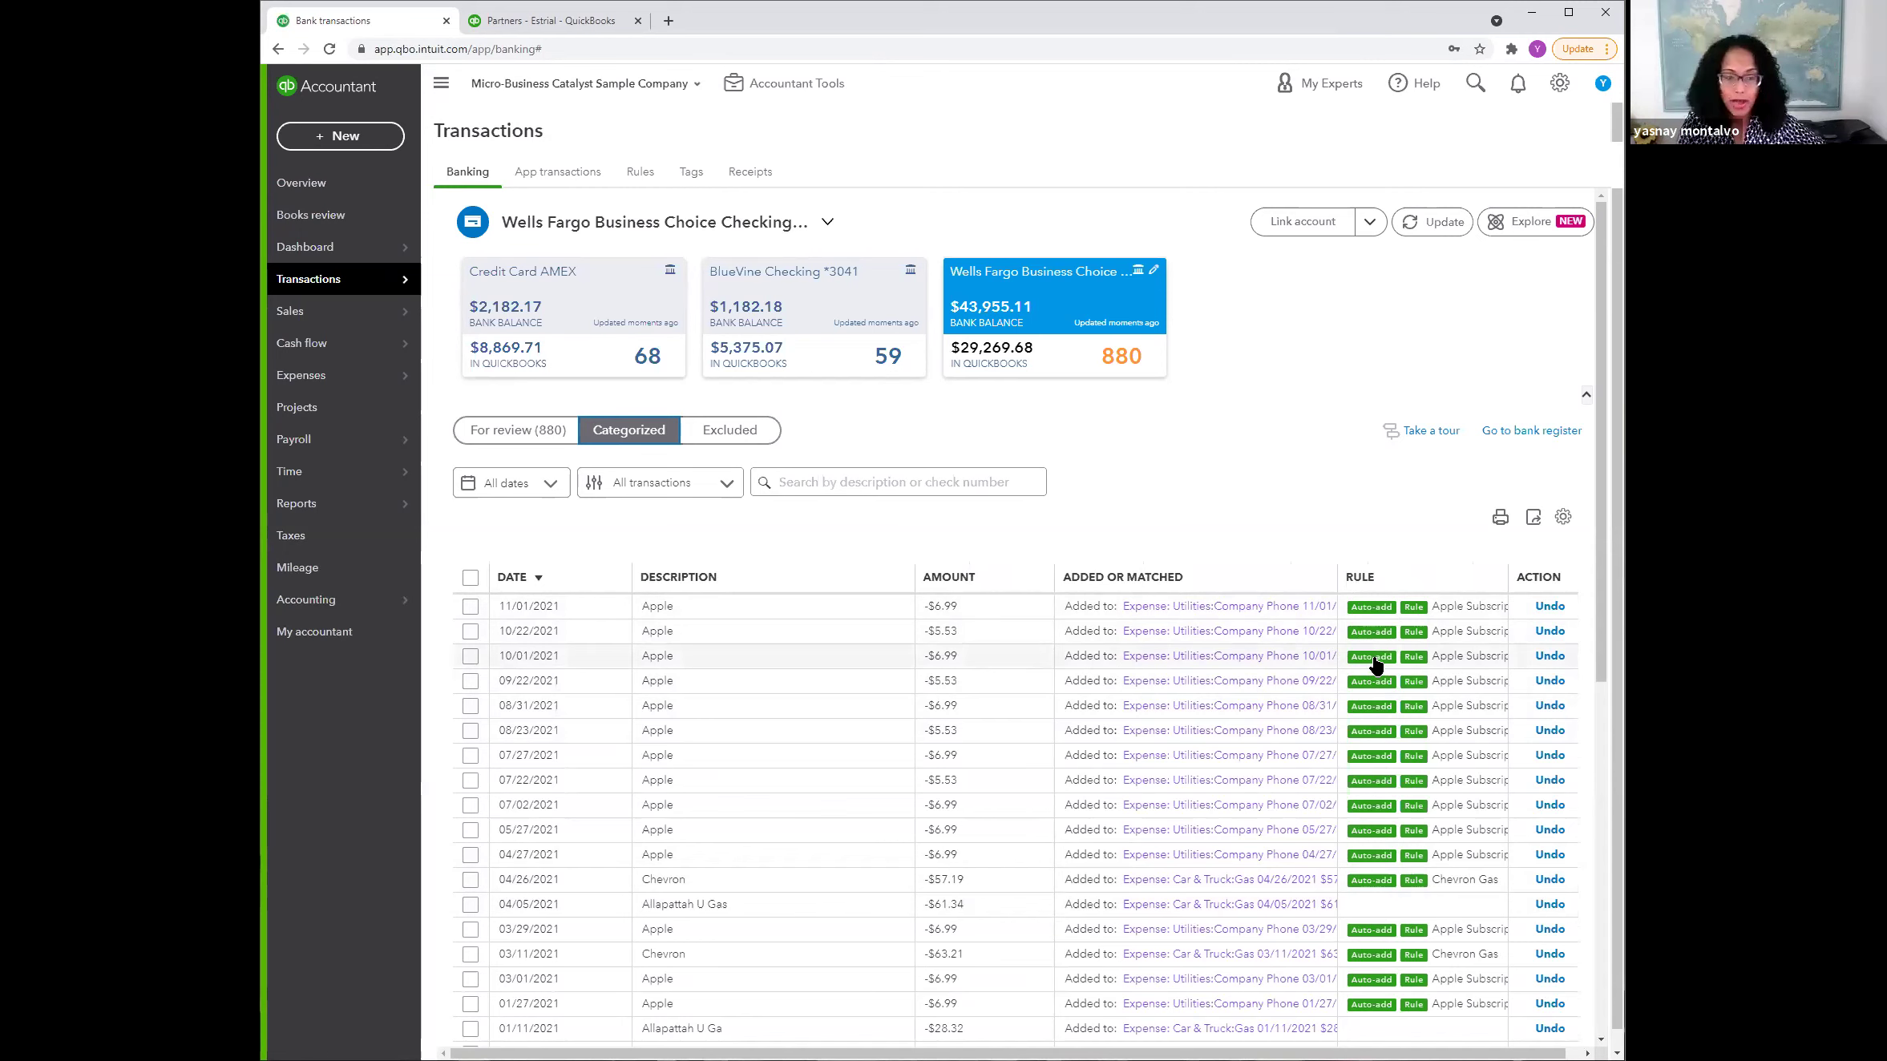
pyautogui.click(533, 434)
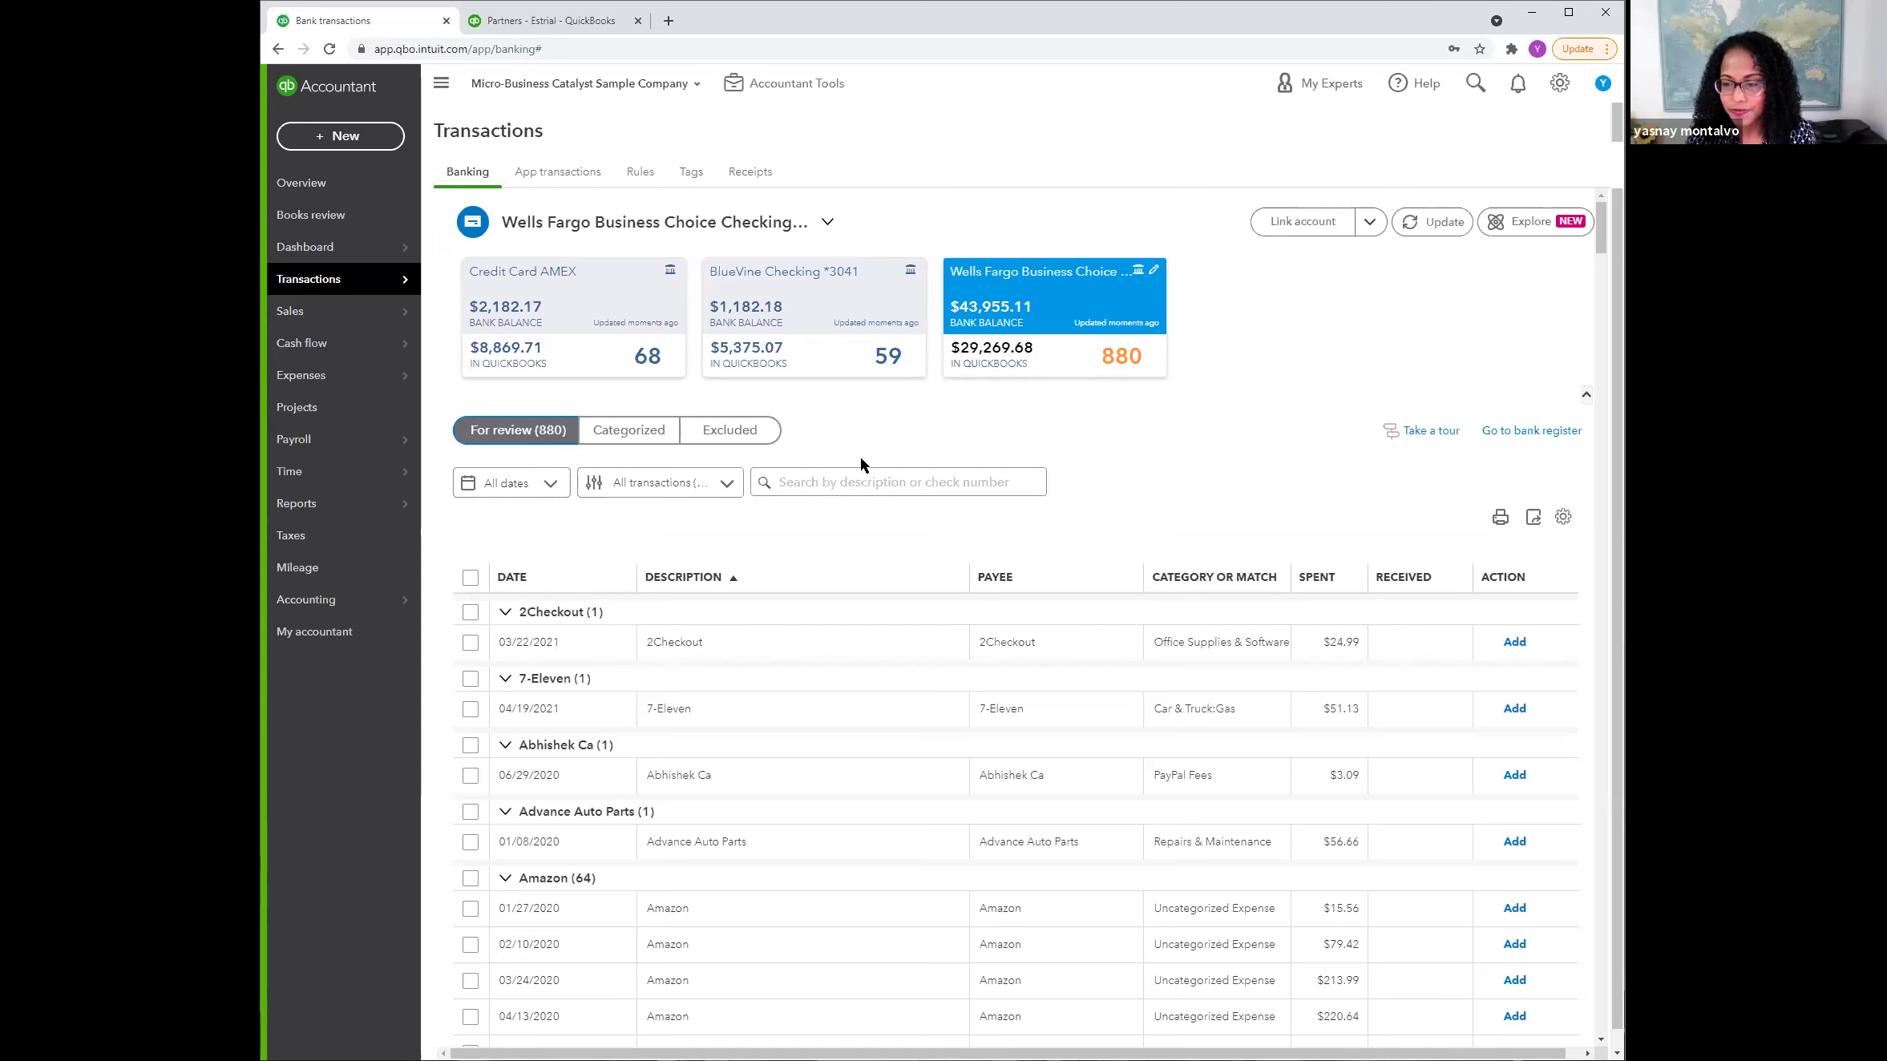
# Step: Look over the app transactions, the list of bank rules, and the tags overview
pyautogui.click(571, 173)
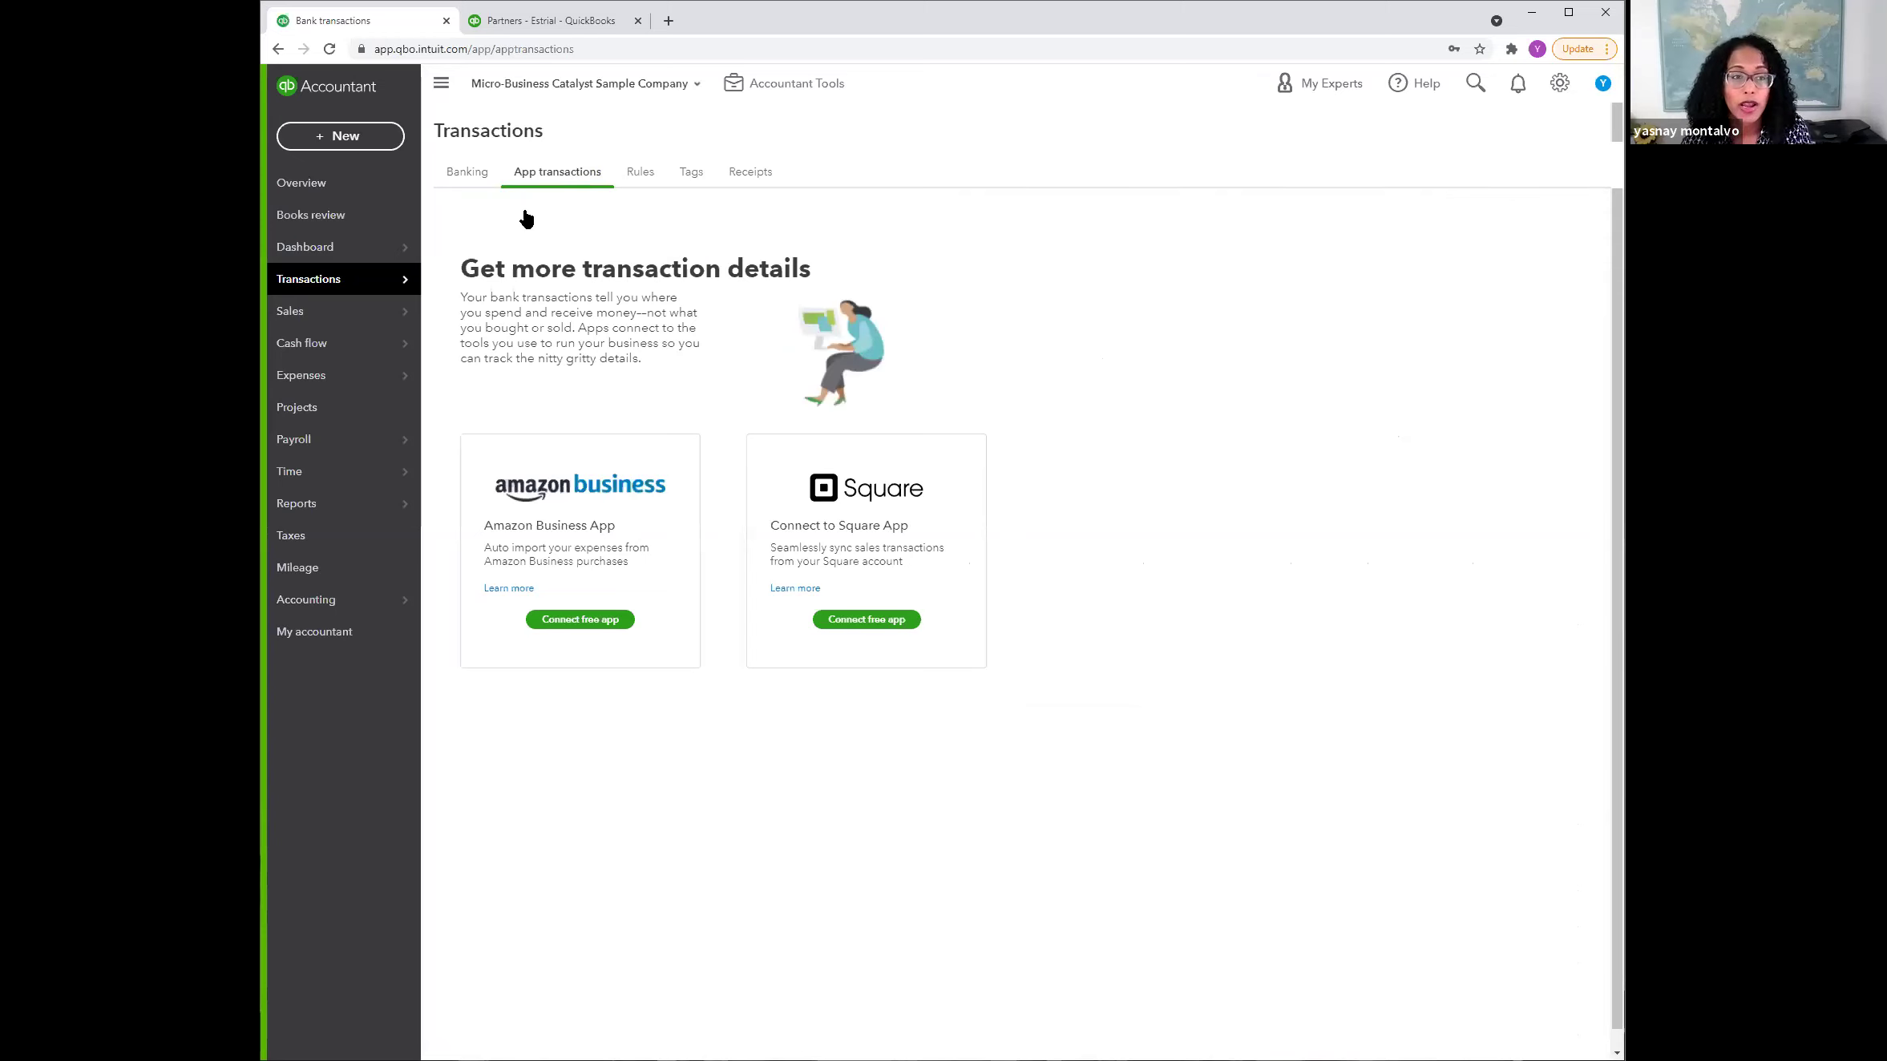
pyautogui.click(470, 179)
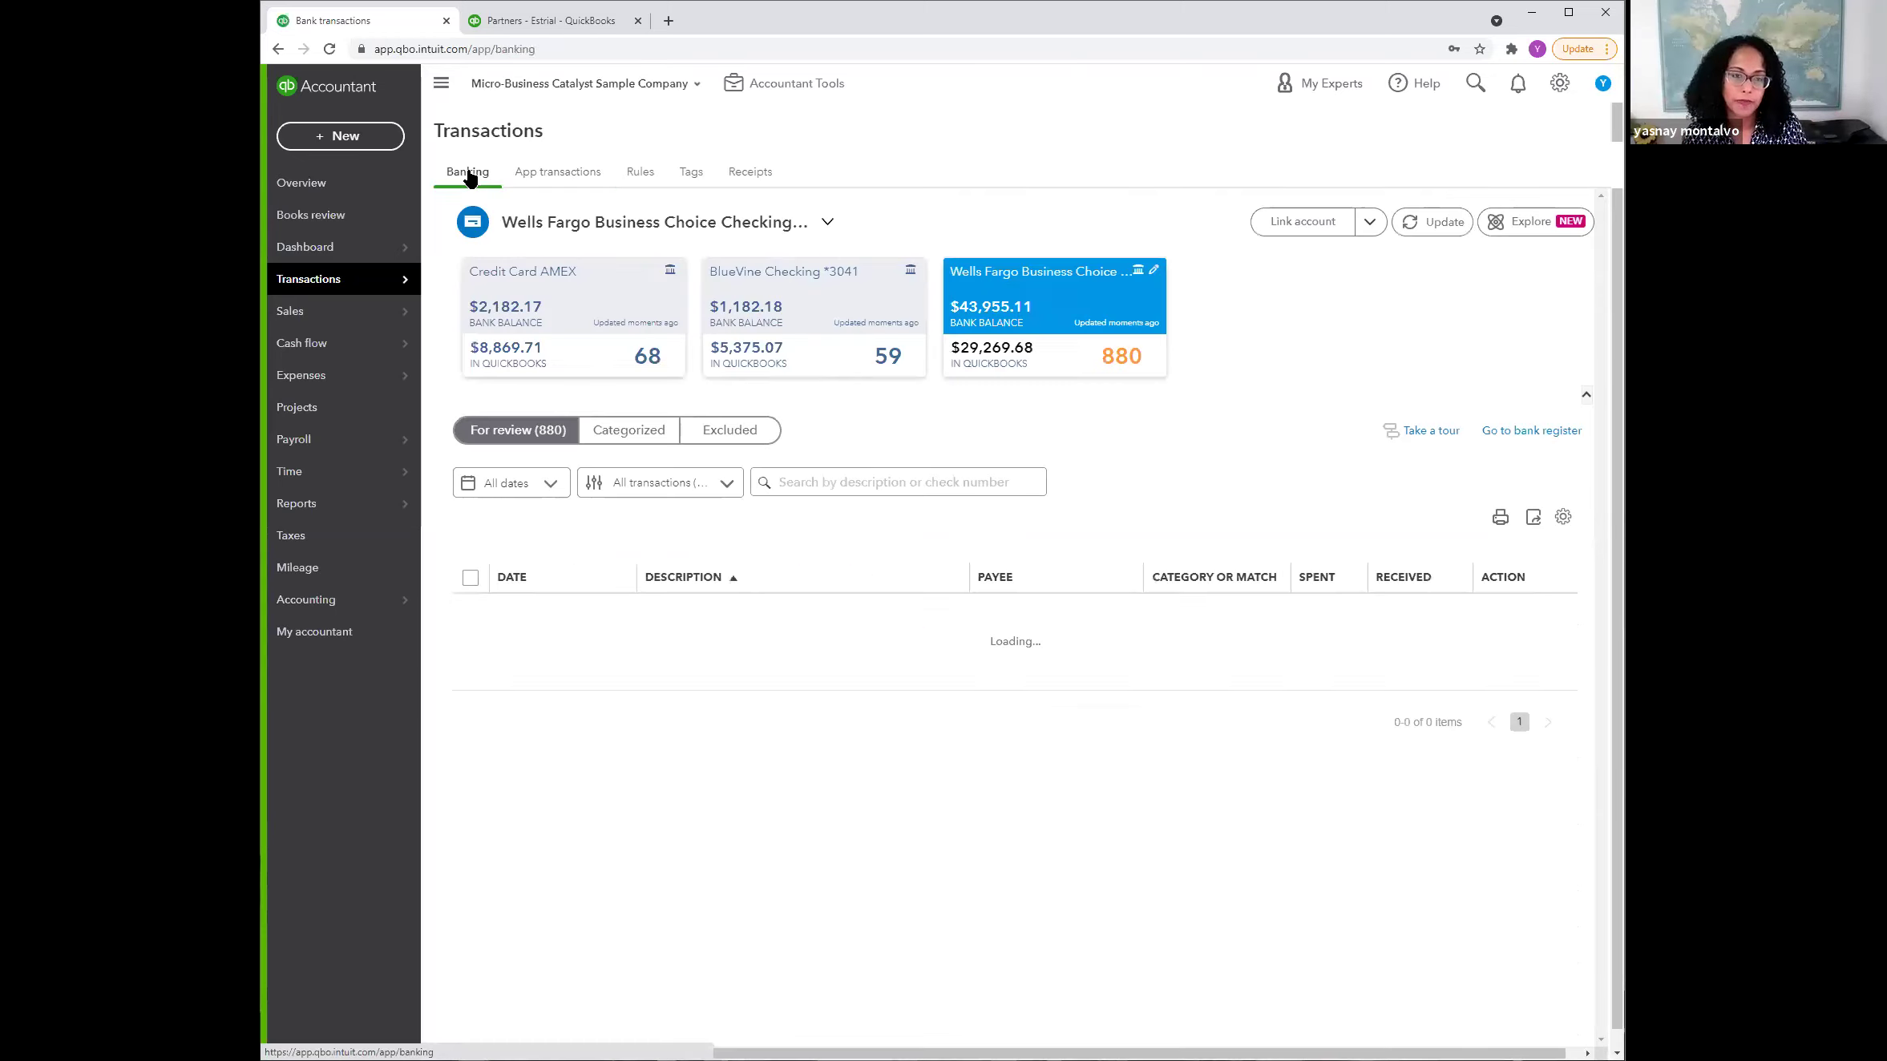
pyautogui.click(649, 174)
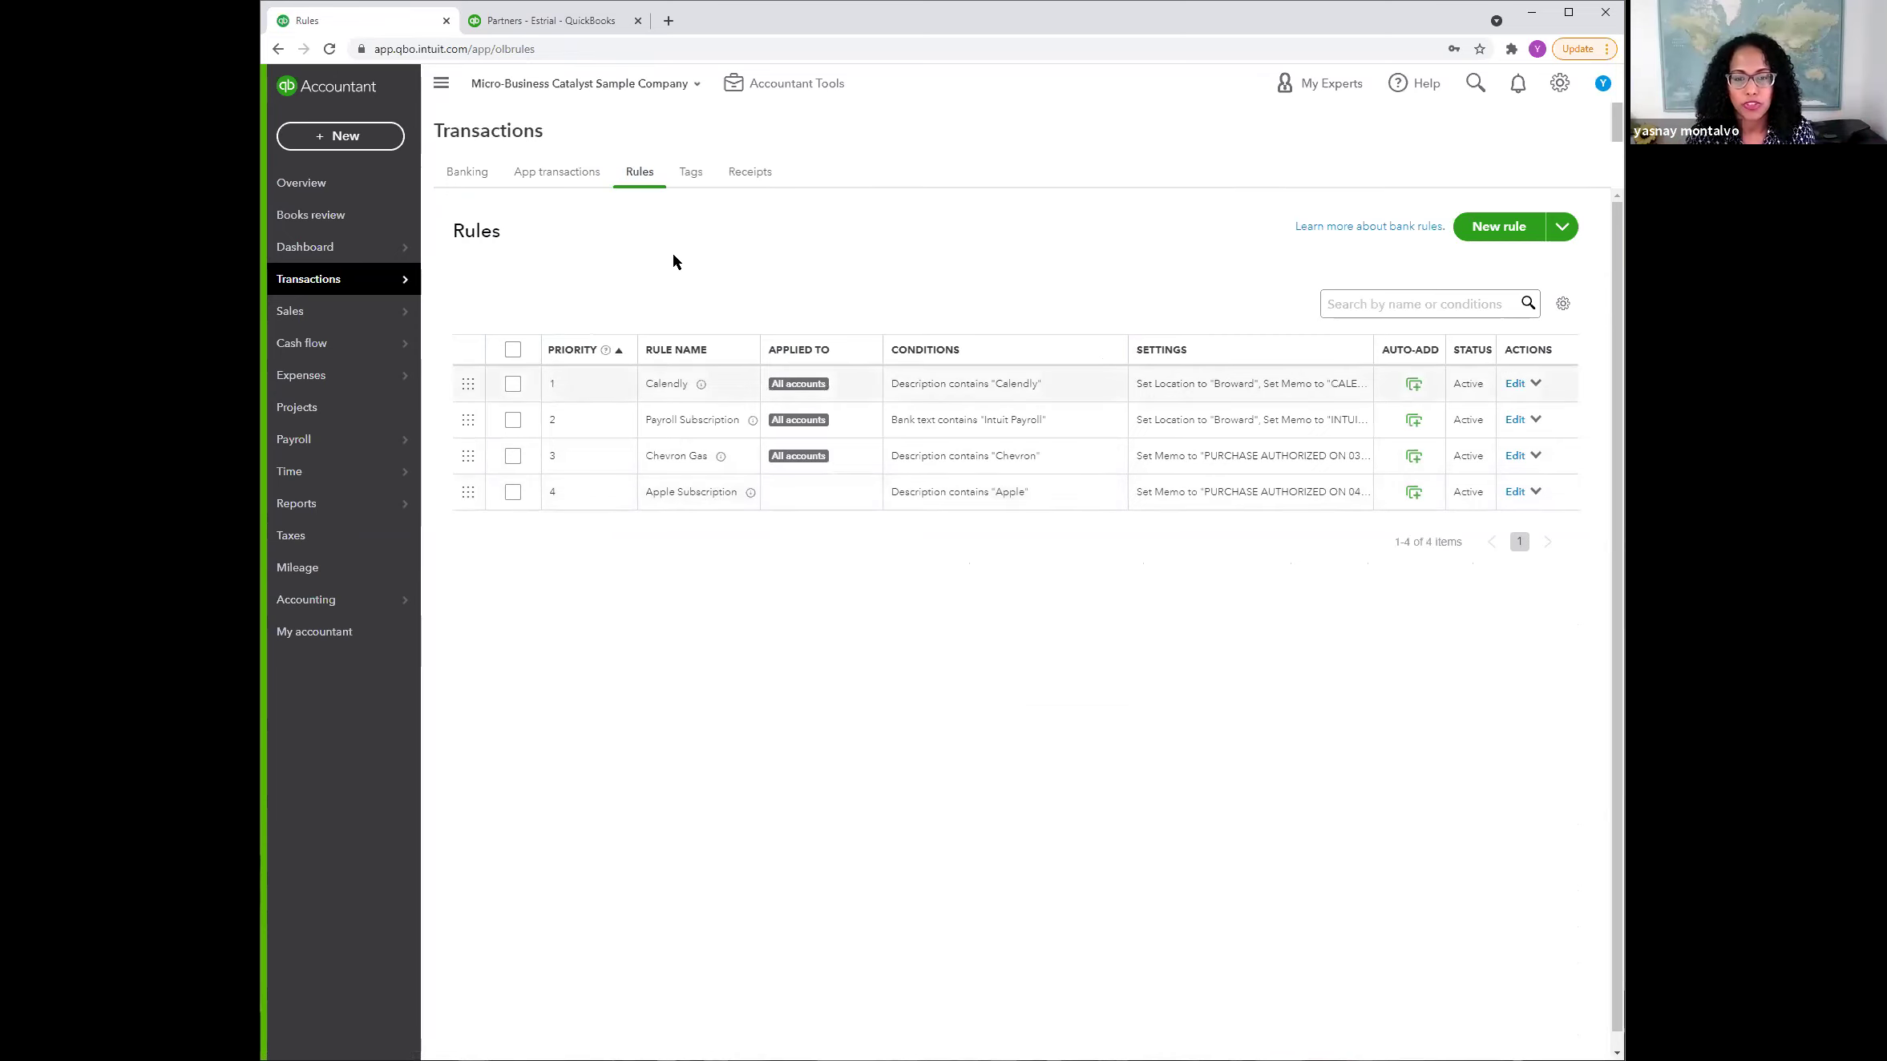
pyautogui.click(688, 178)
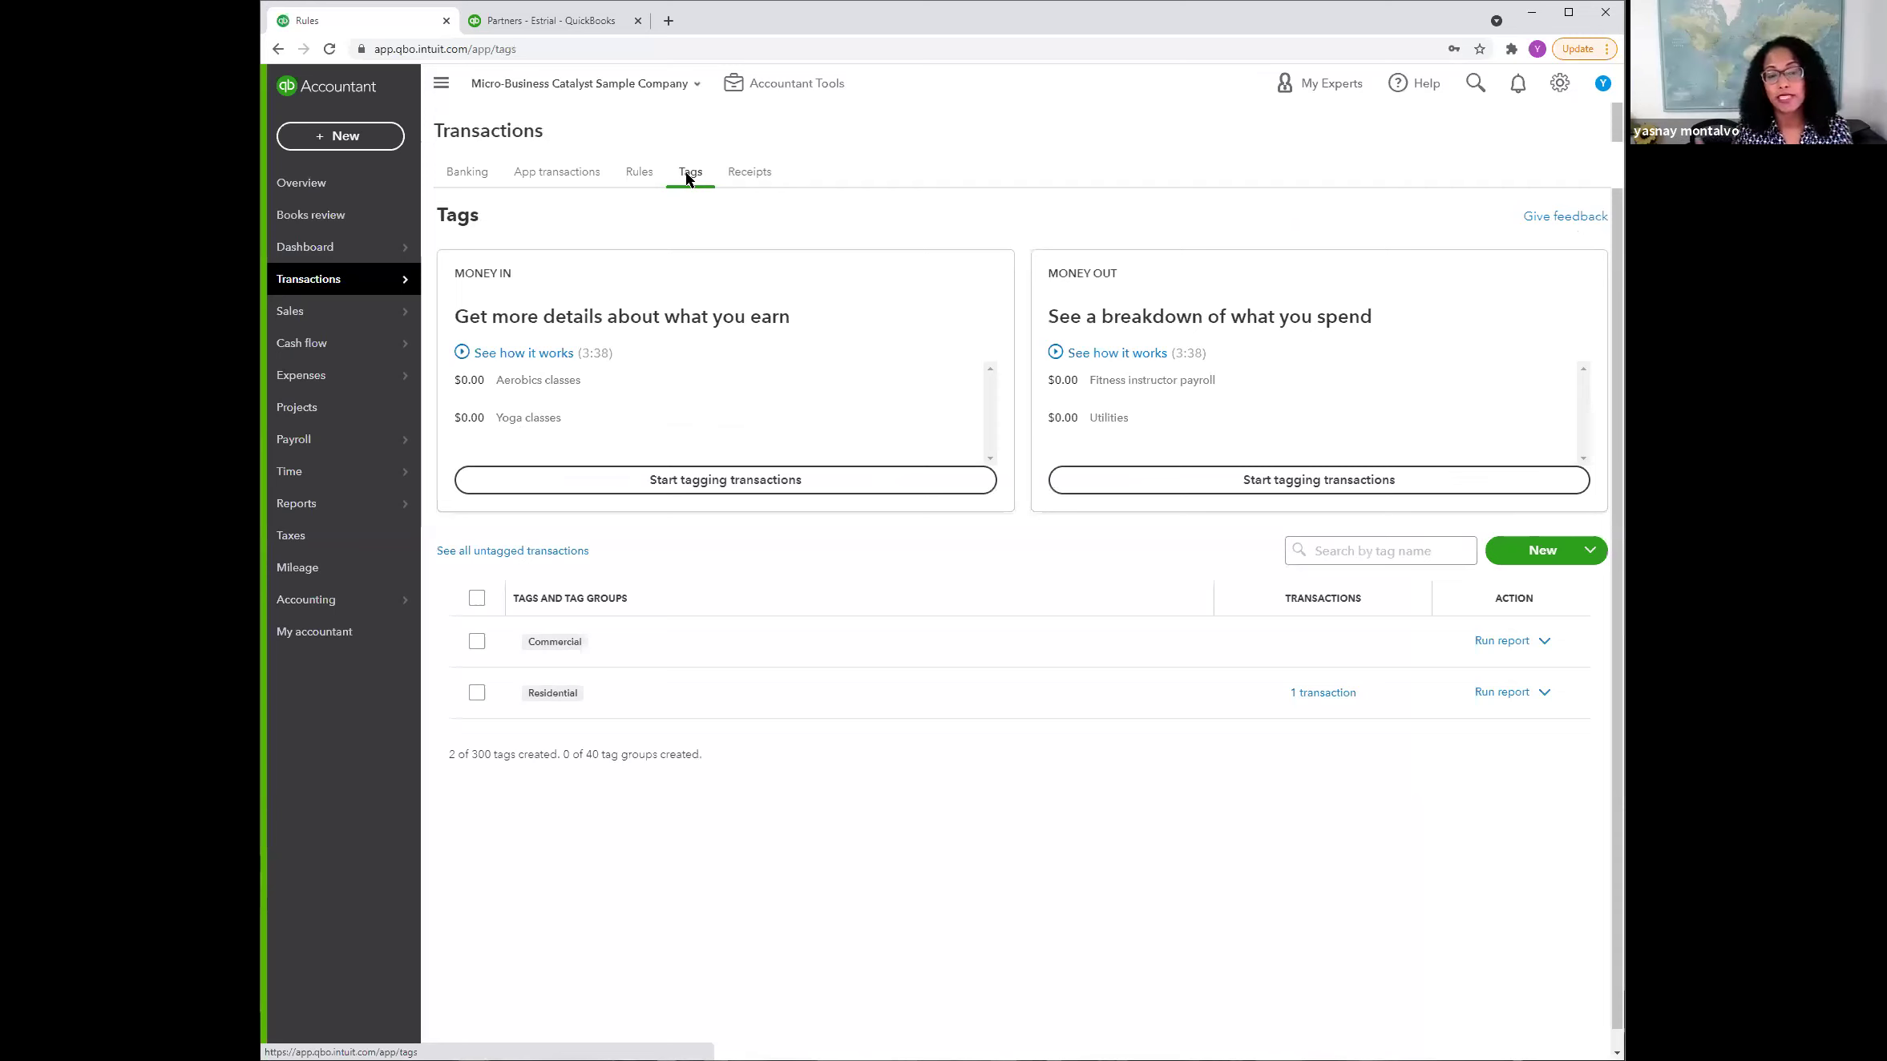
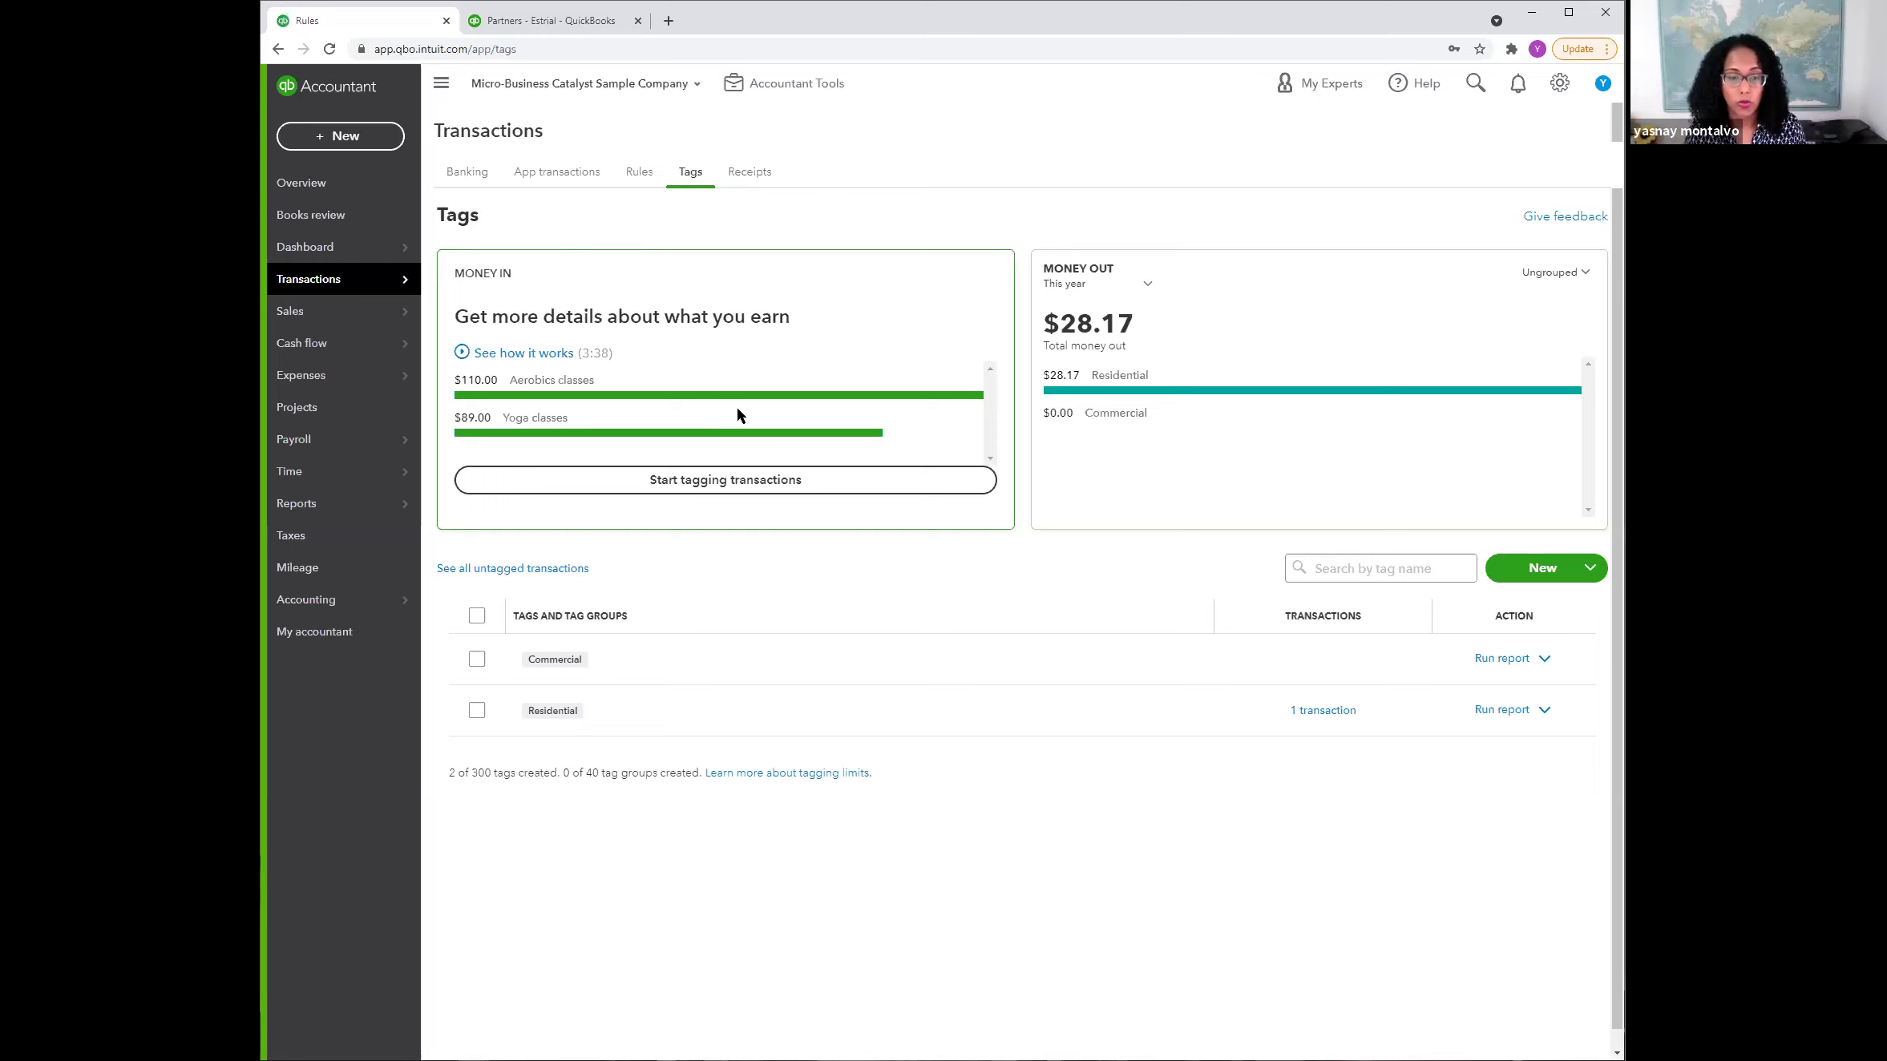
# Step: Create a new tag group named Job Type and save it
pyautogui.click(1520, 578)
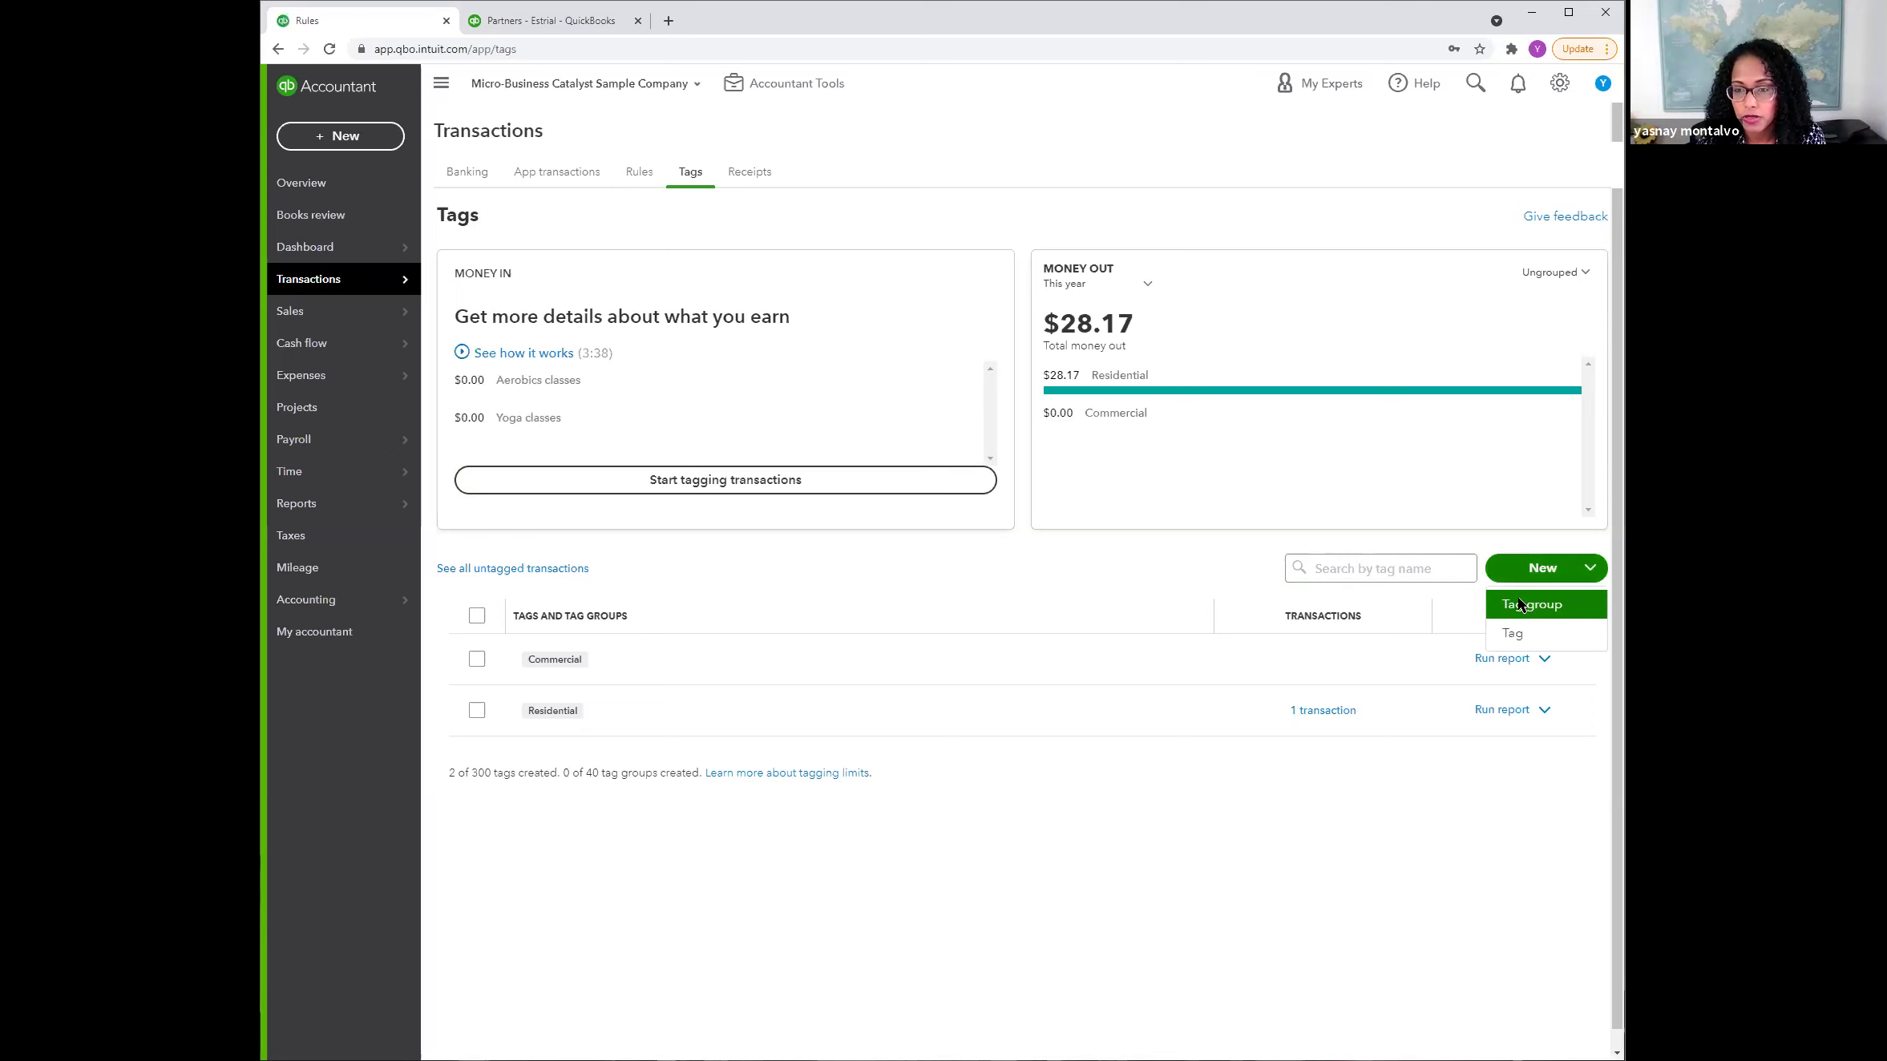
pyautogui.click(1520, 605)
pyautogui.click(1306, 159)
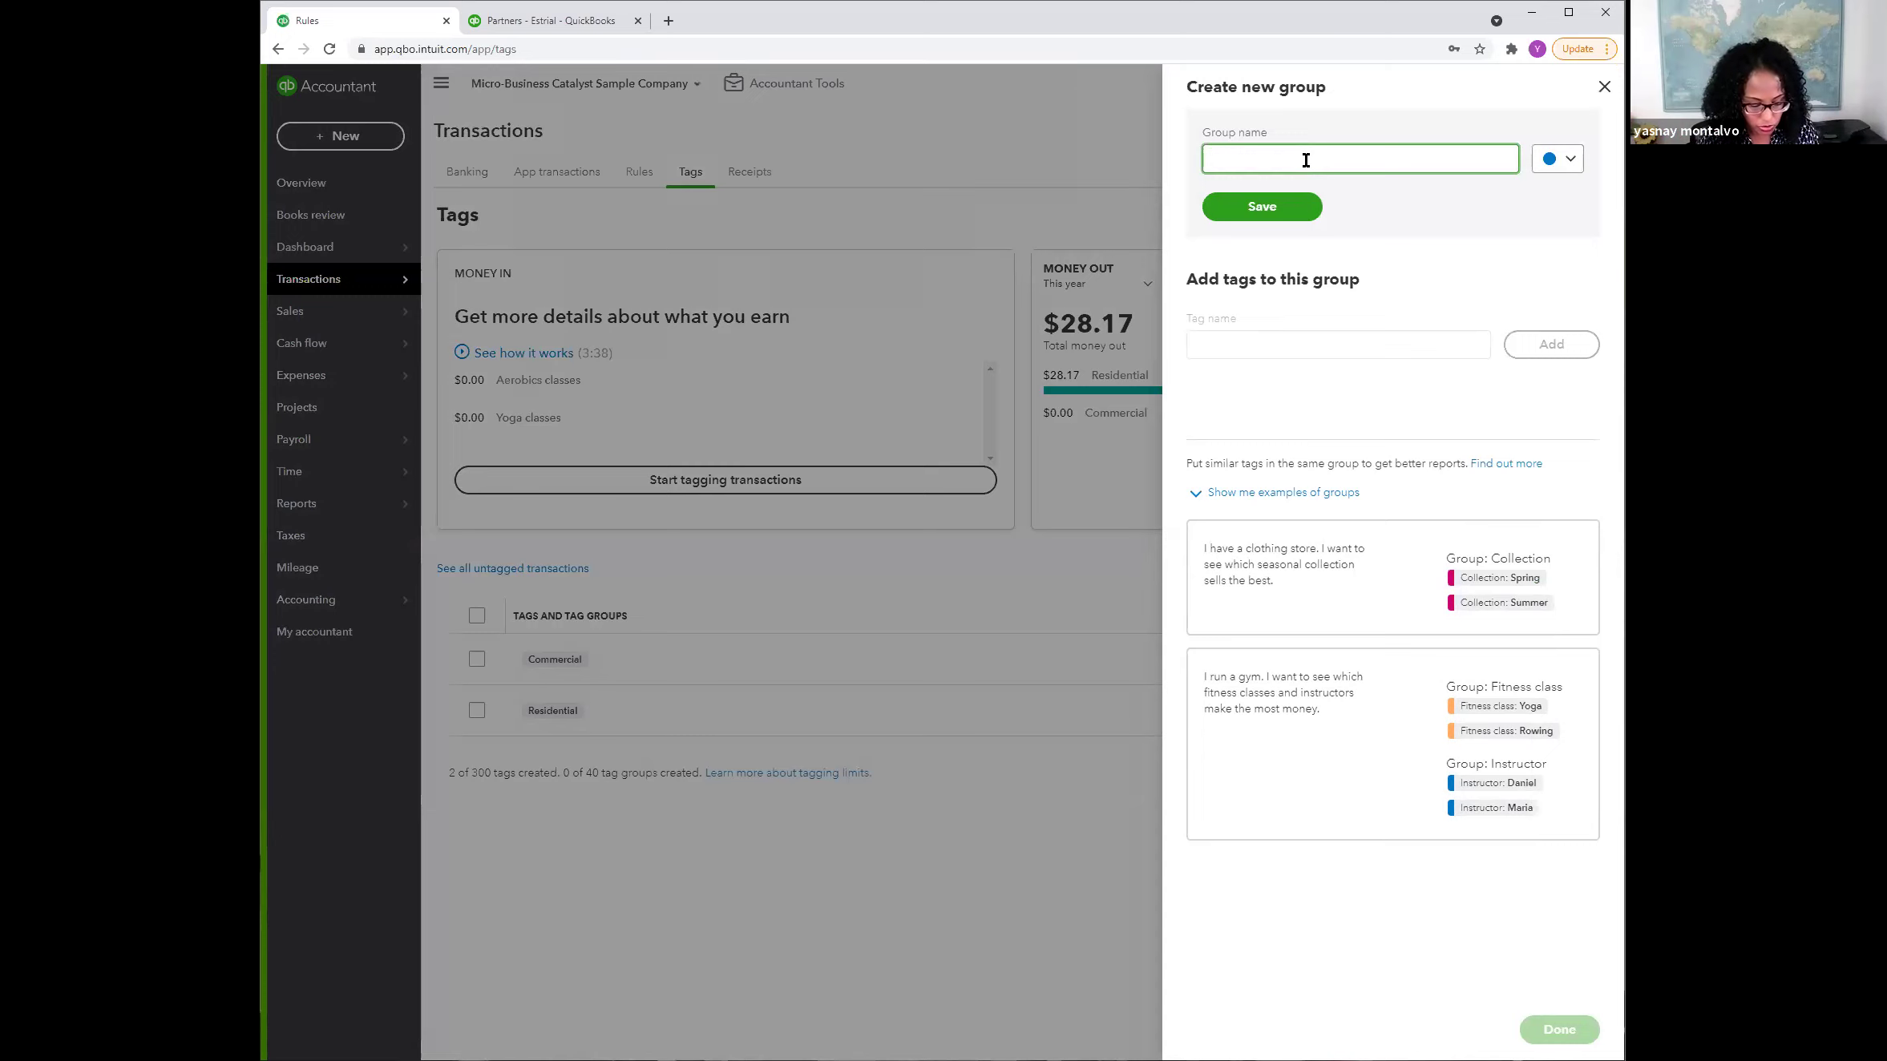
pyautogui.write('Jo')
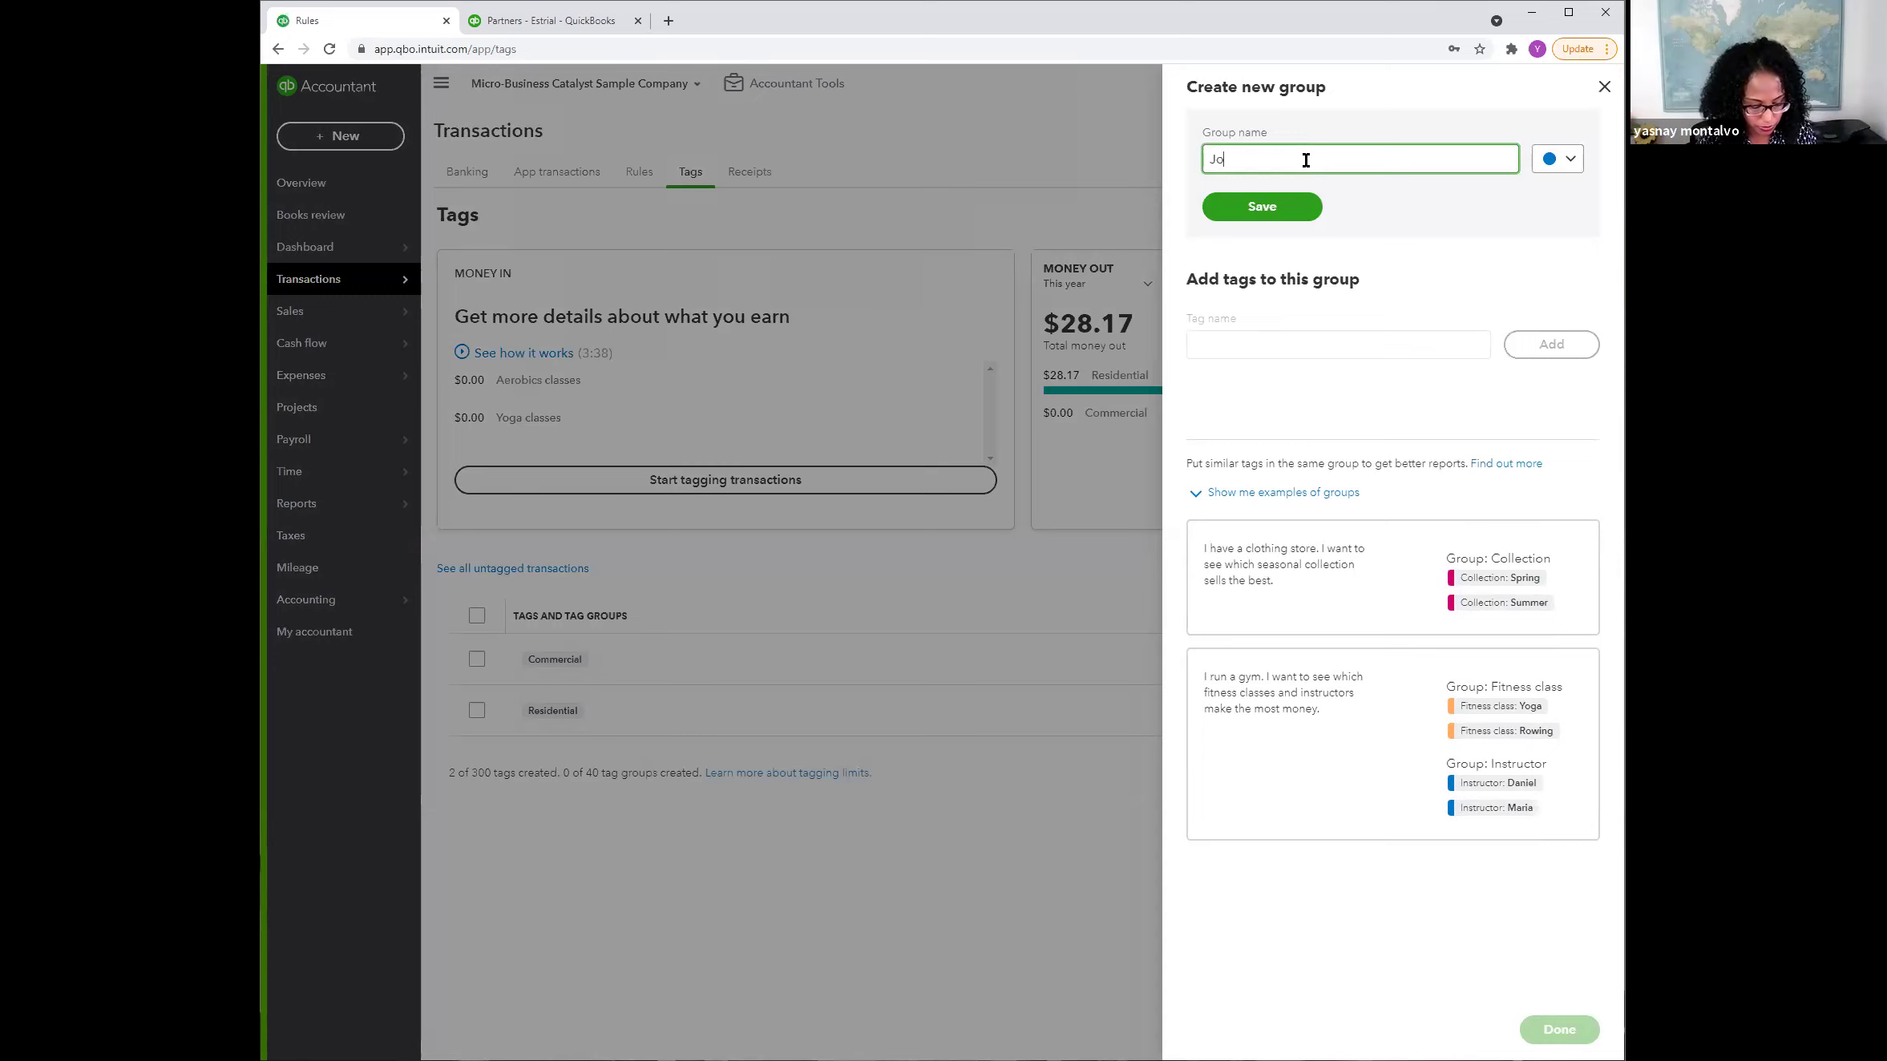
pyautogui.write('b Type')
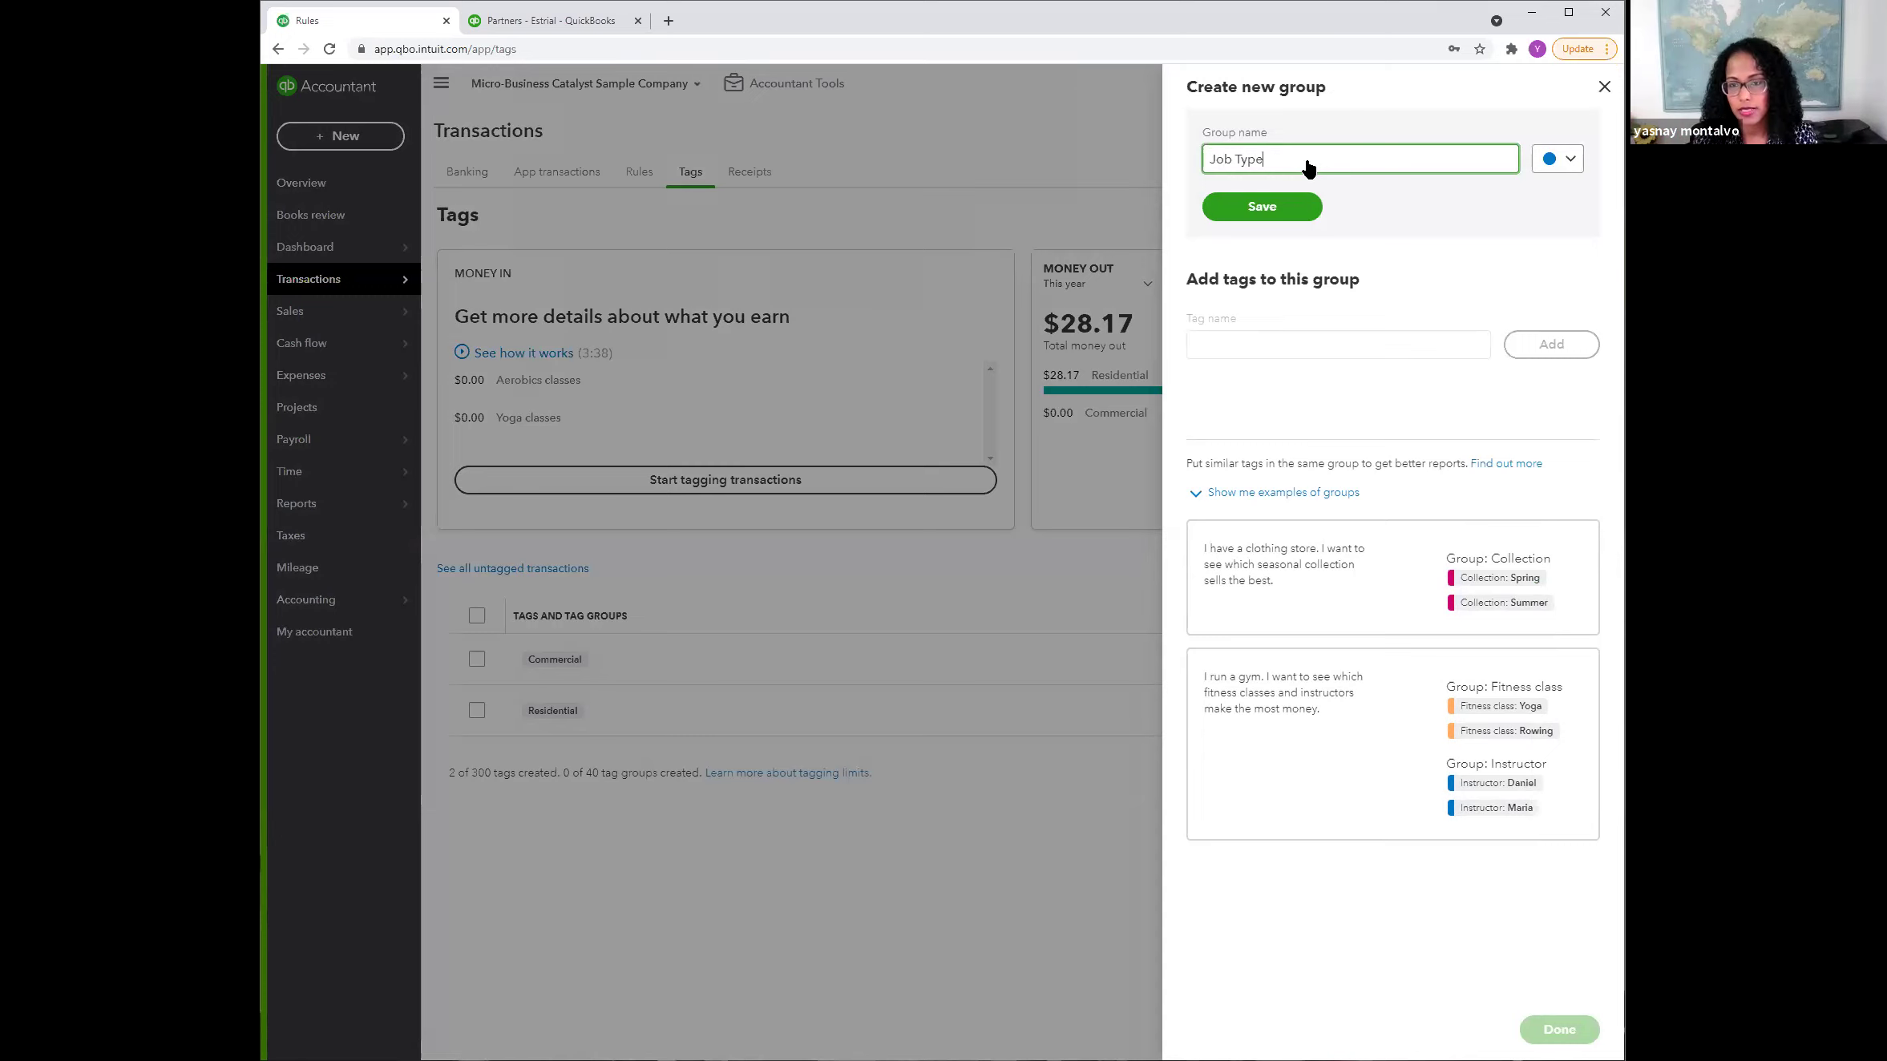
pyautogui.click(1273, 207)
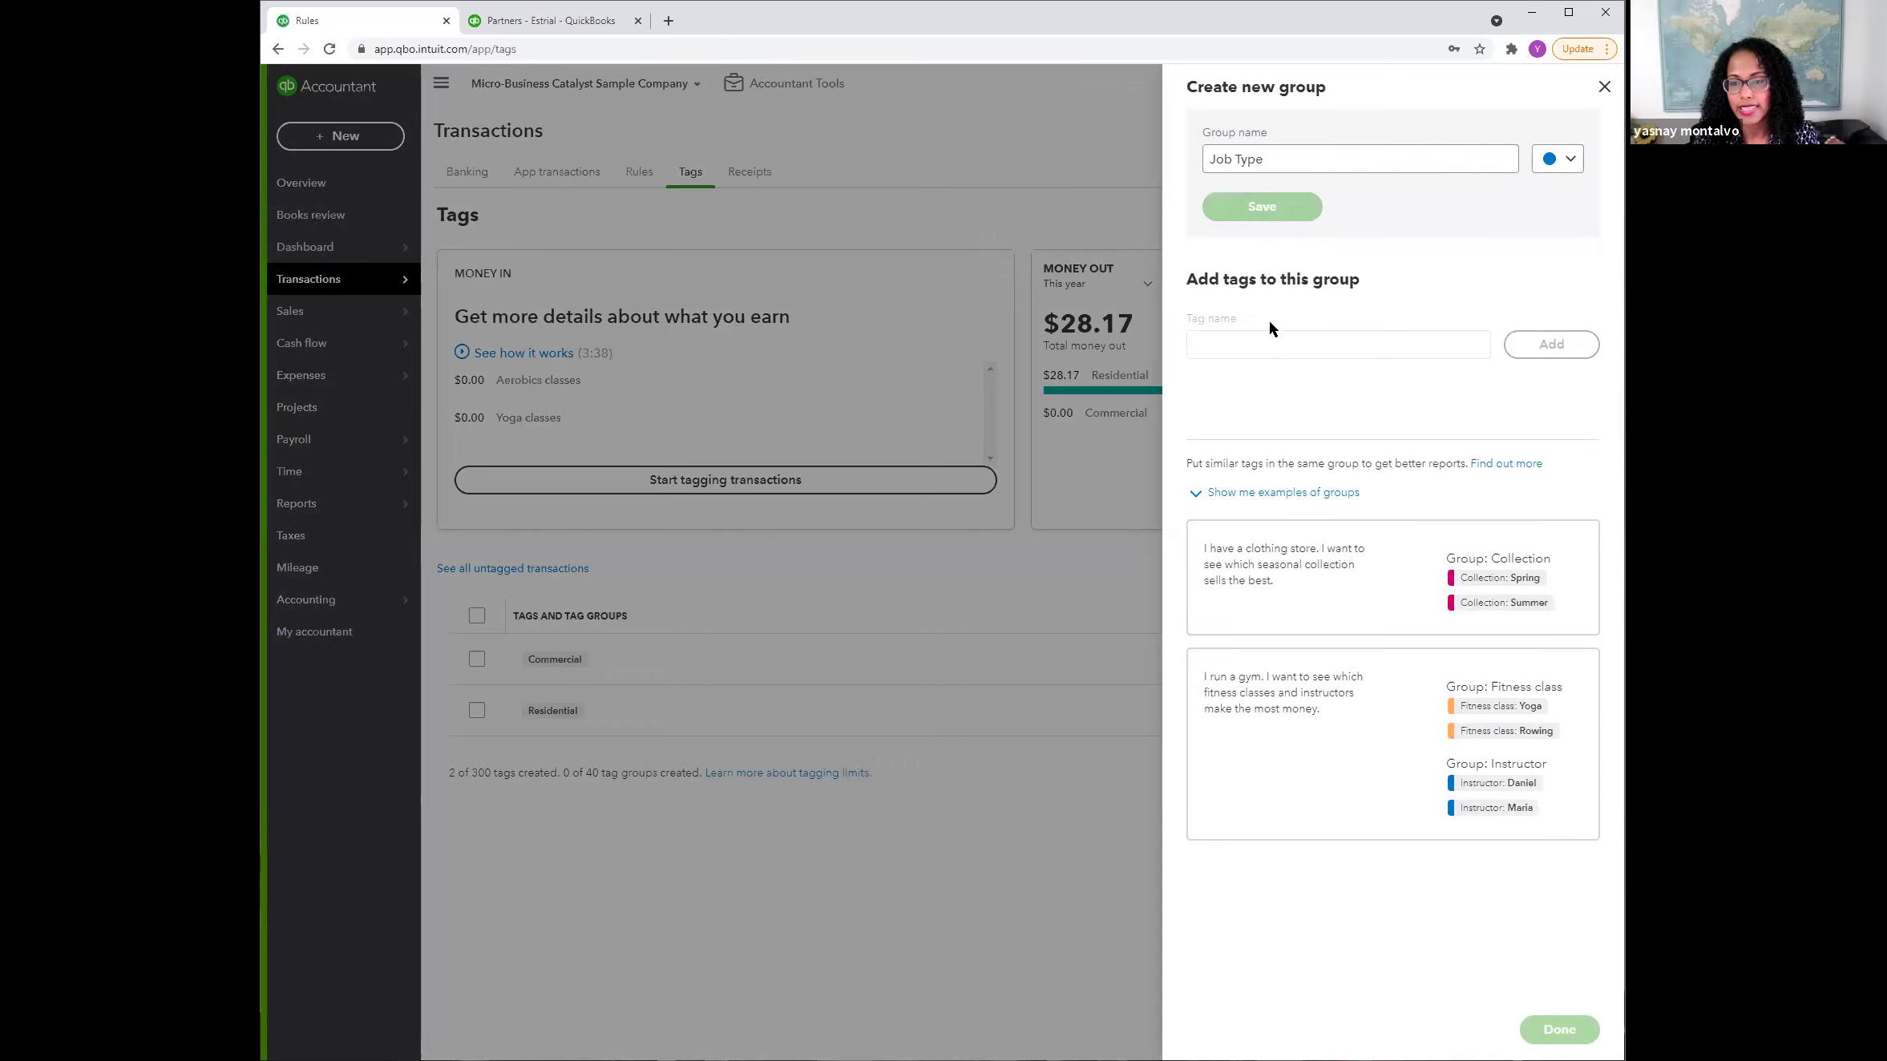
# Step: Try to add a Commercial tag to the Job Type group, and clear the tag name
pyautogui.click(1259, 254)
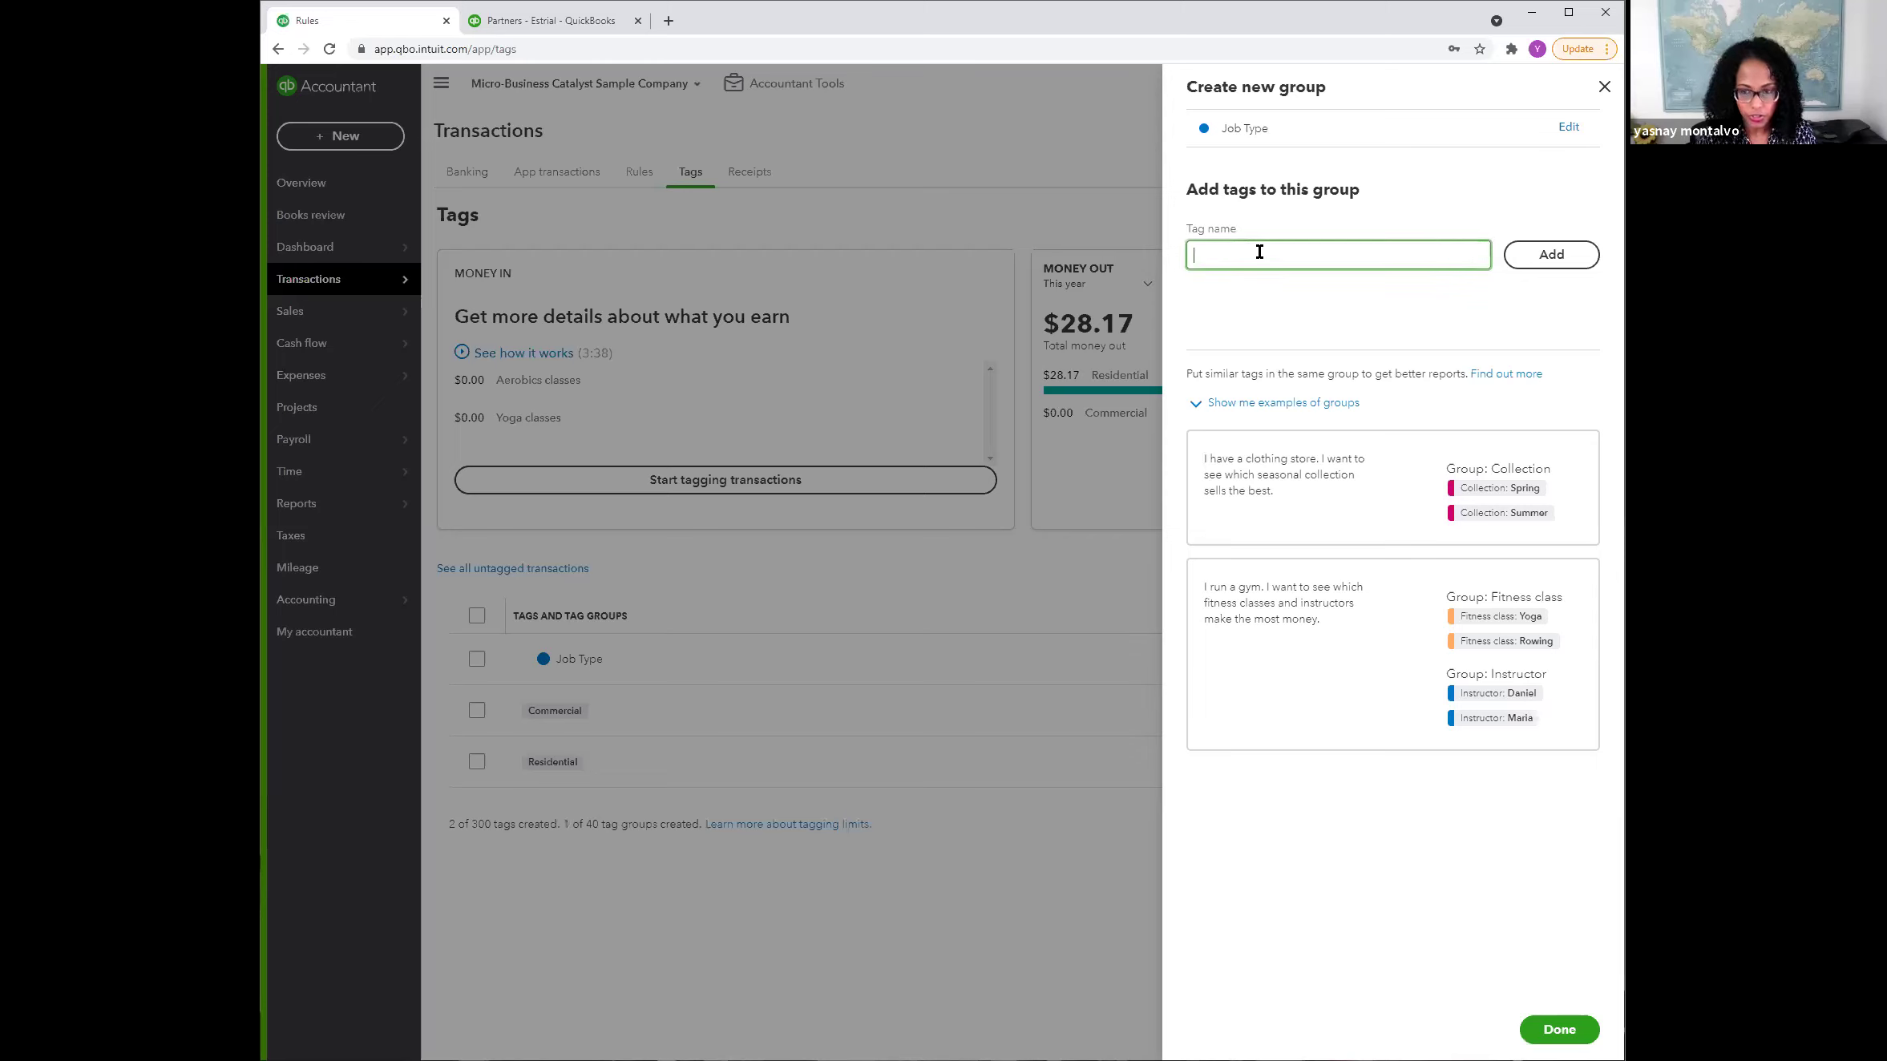
pyautogui.write('Commercial')
pyautogui.click(1514, 255)
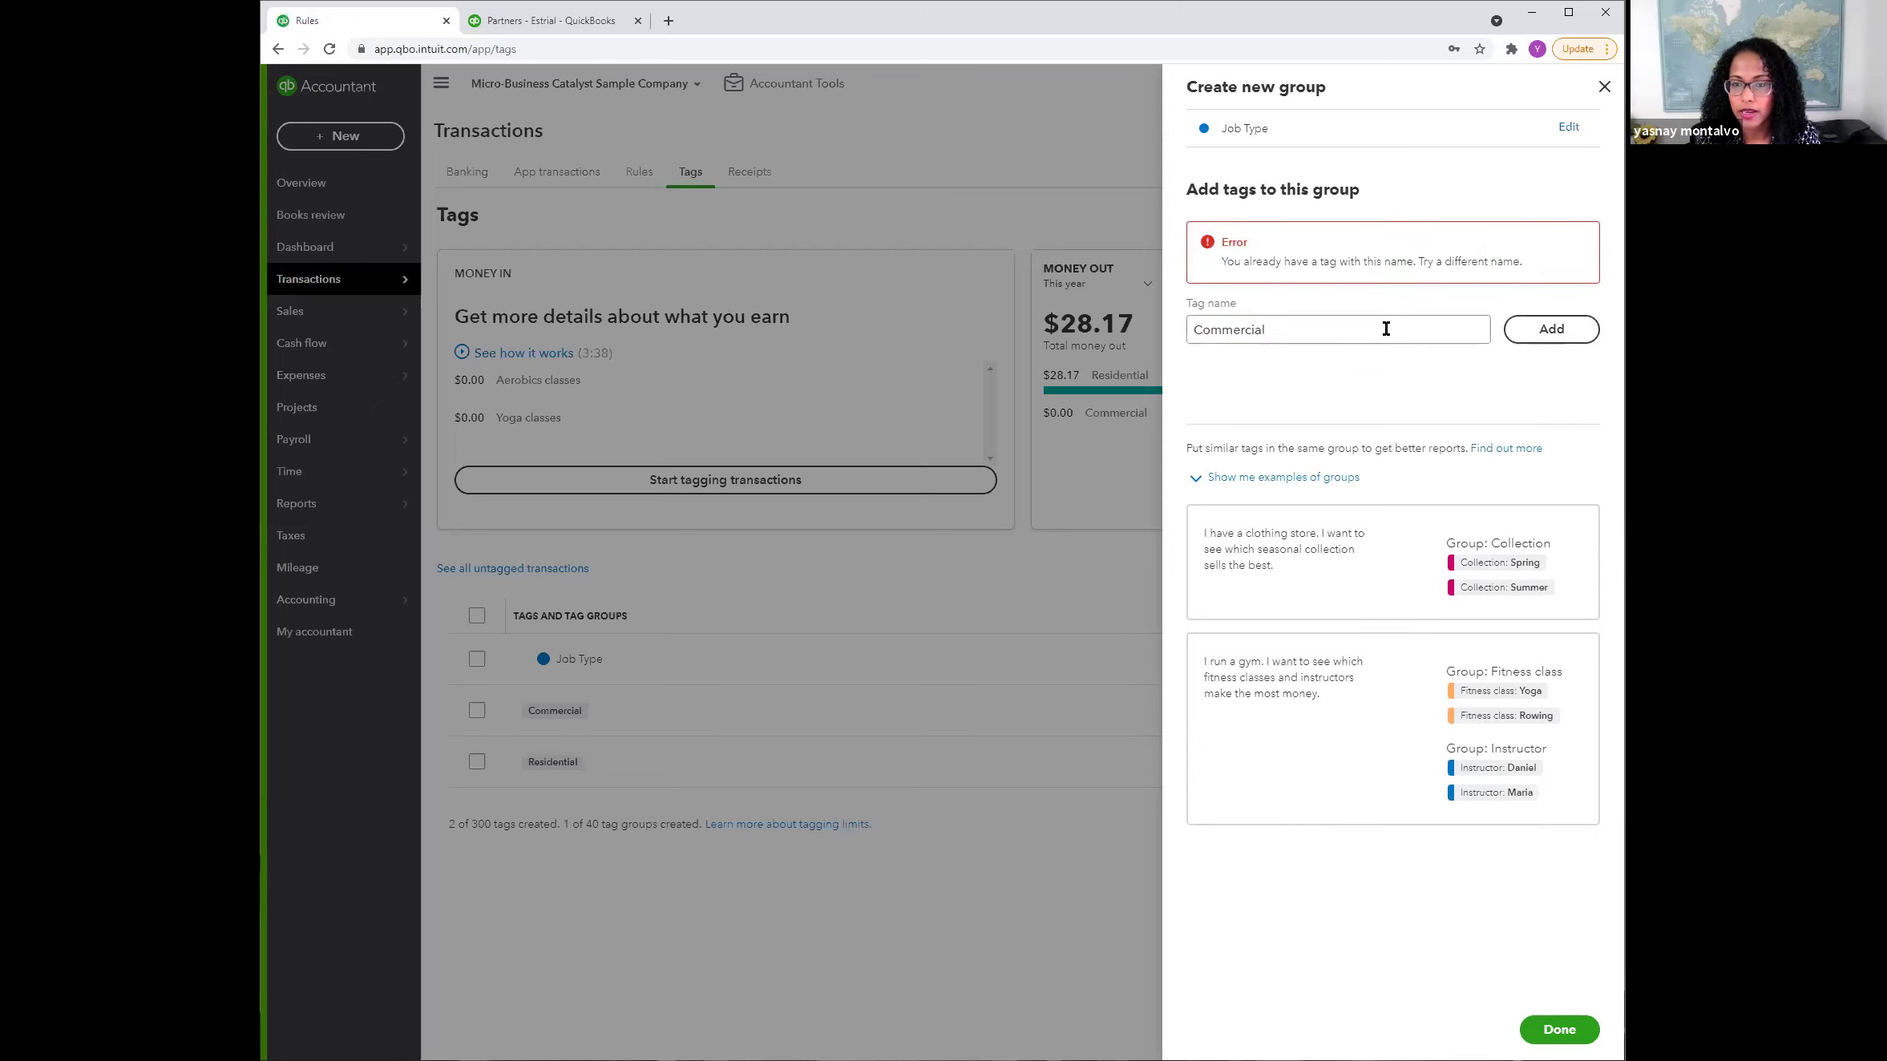
pyautogui.click(1319, 331)
pyautogui.hotkey('ctrl', 'a')
pyautogui.press('BackSpace')
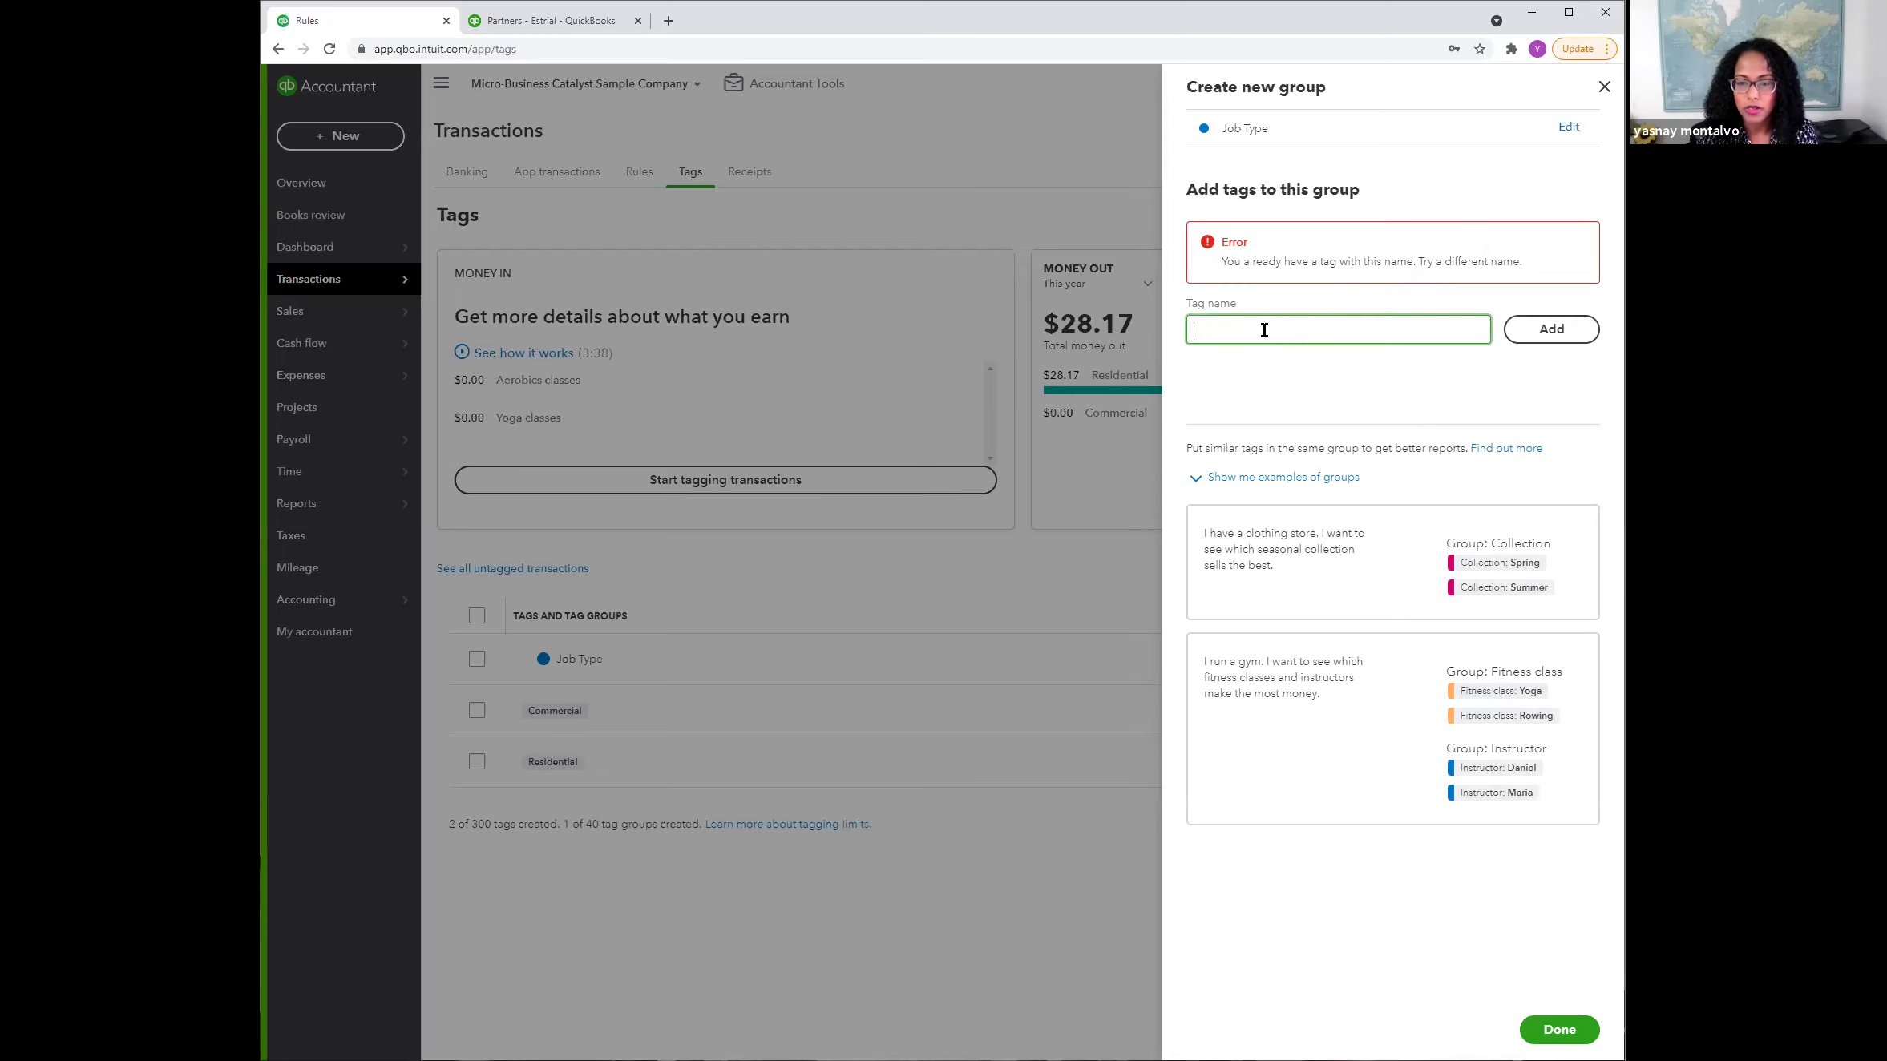
# Step: Rename the Job Type tag group to Sales Rep and save the new name
pyautogui.click(1568, 127)
pyautogui.hotkey('ctrl', 'a')
pyautogui.write('Sales Rep')
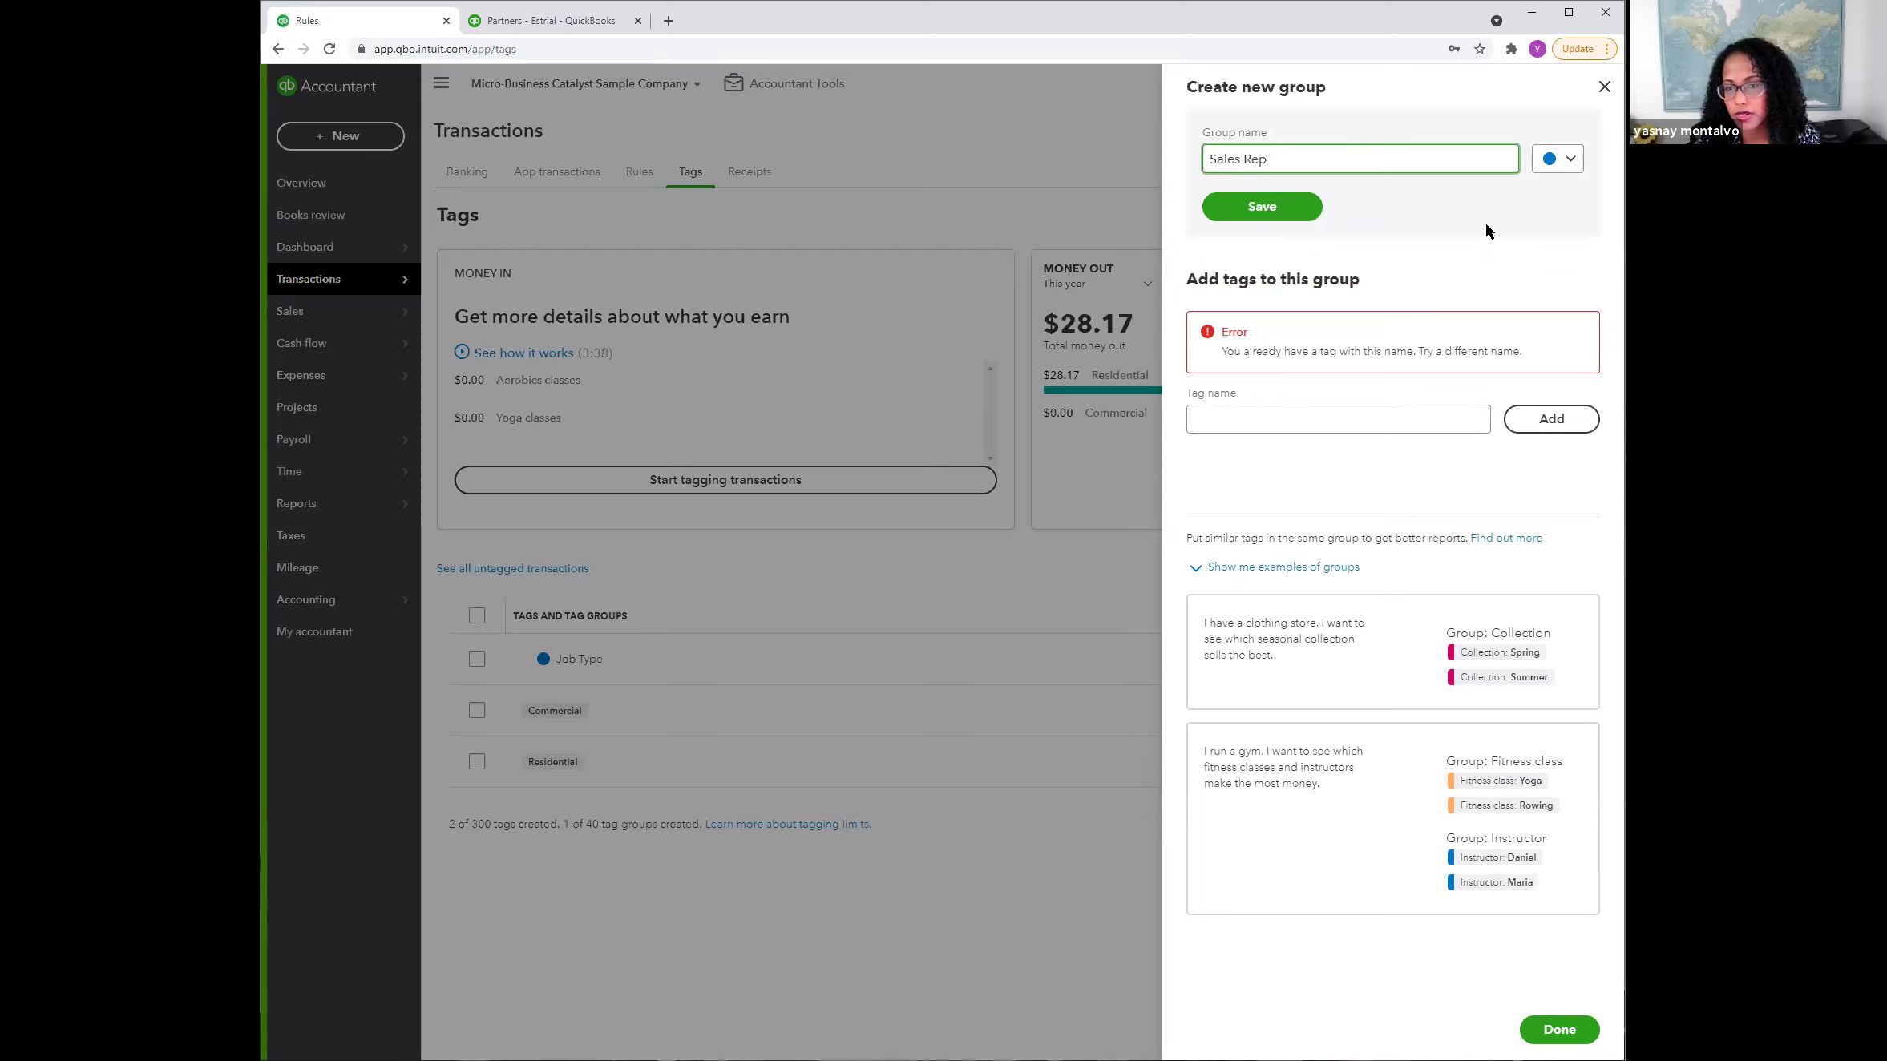
pyautogui.click(1312, 214)
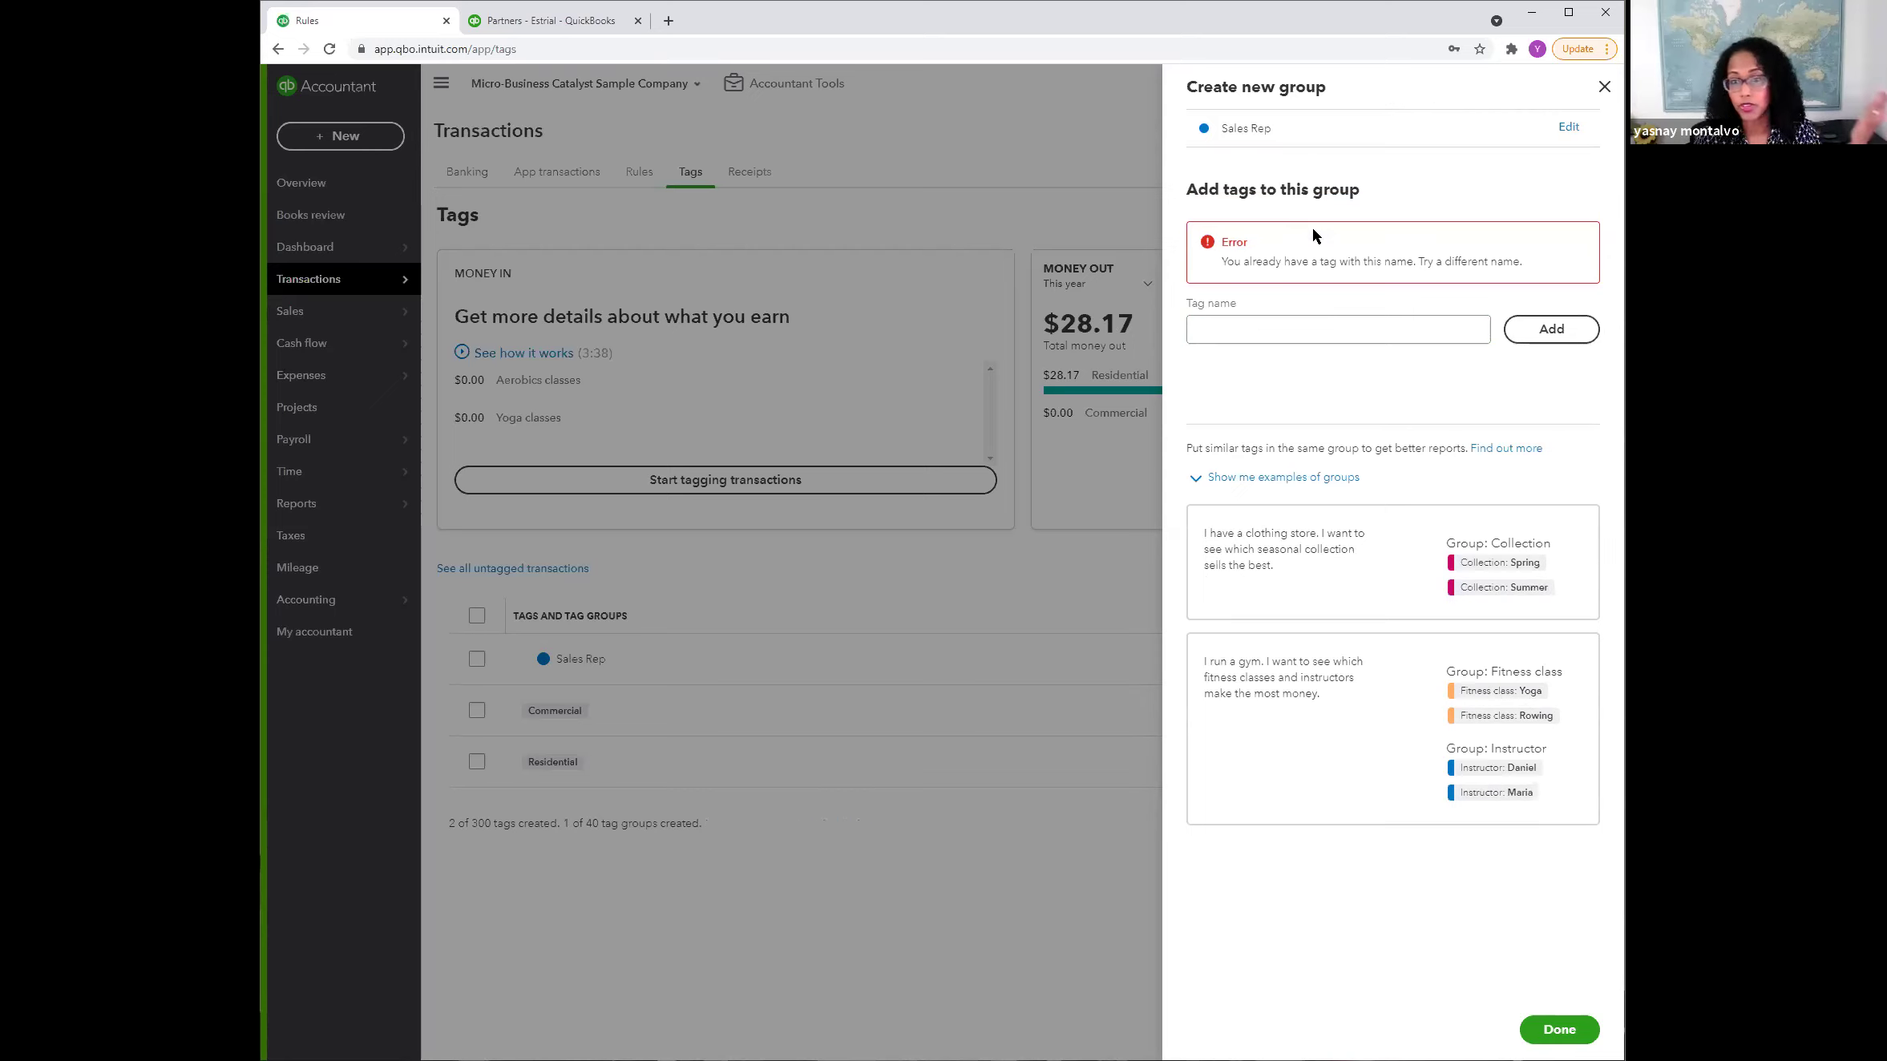
# Step: Add two tags with sales representatives' first names to the Sales Rep group and finish the group
pyautogui.click(1293, 329)
pyautogui.write('Jose')
pyautogui.click(1555, 331)
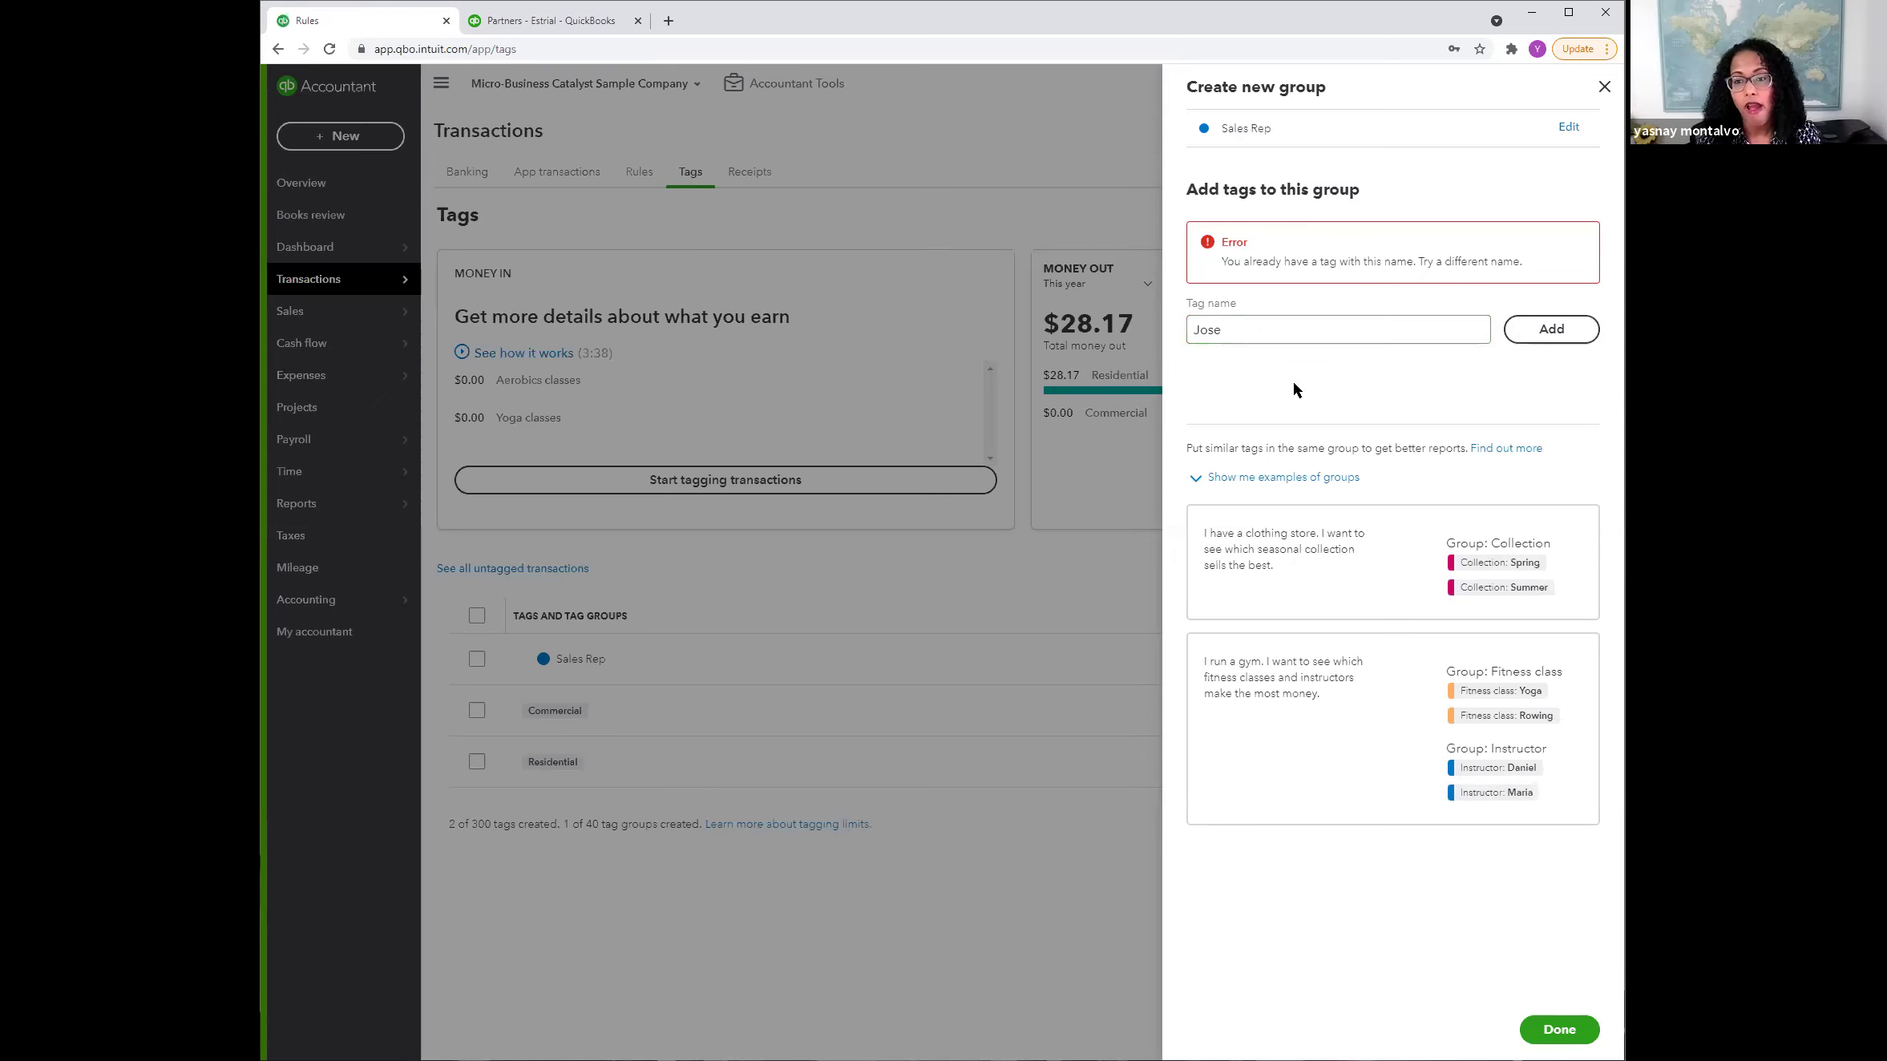
pyautogui.click(1288, 263)
pyautogui.write('John')
pyautogui.click(1545, 264)
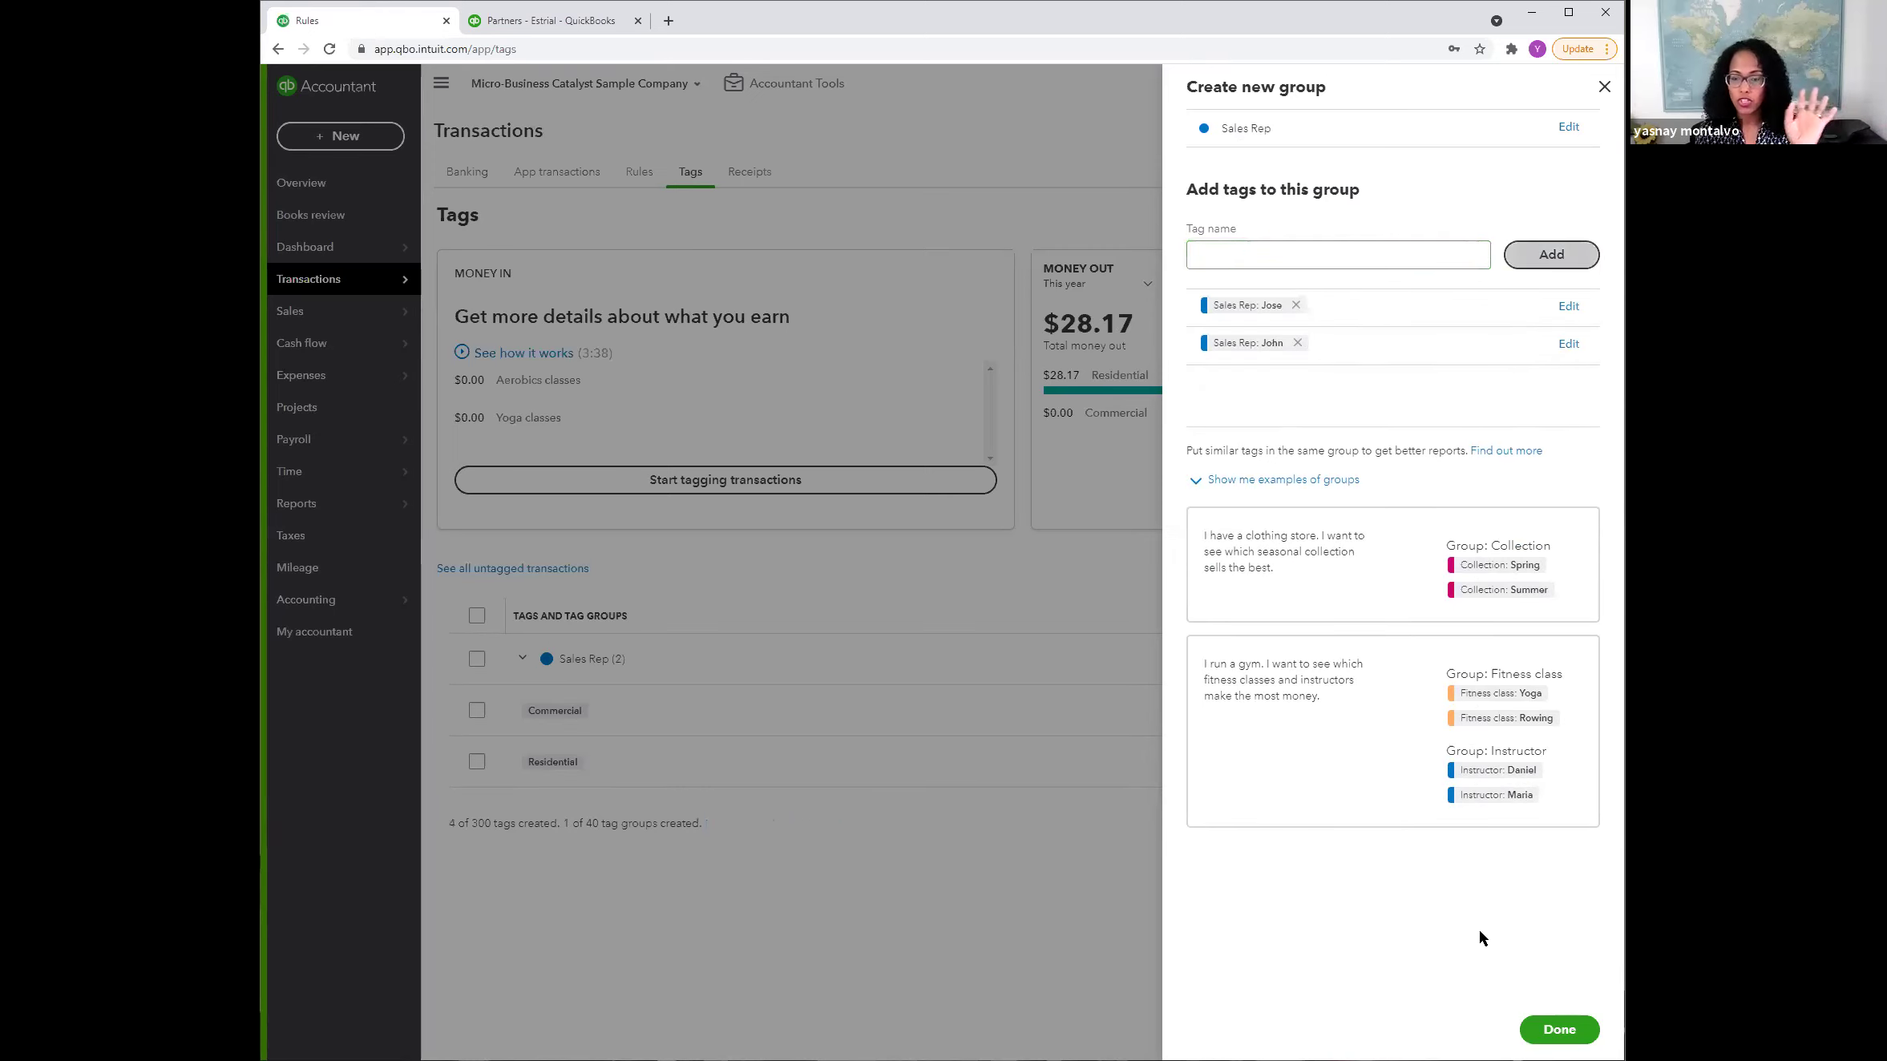
pyautogui.click(1523, 1029)
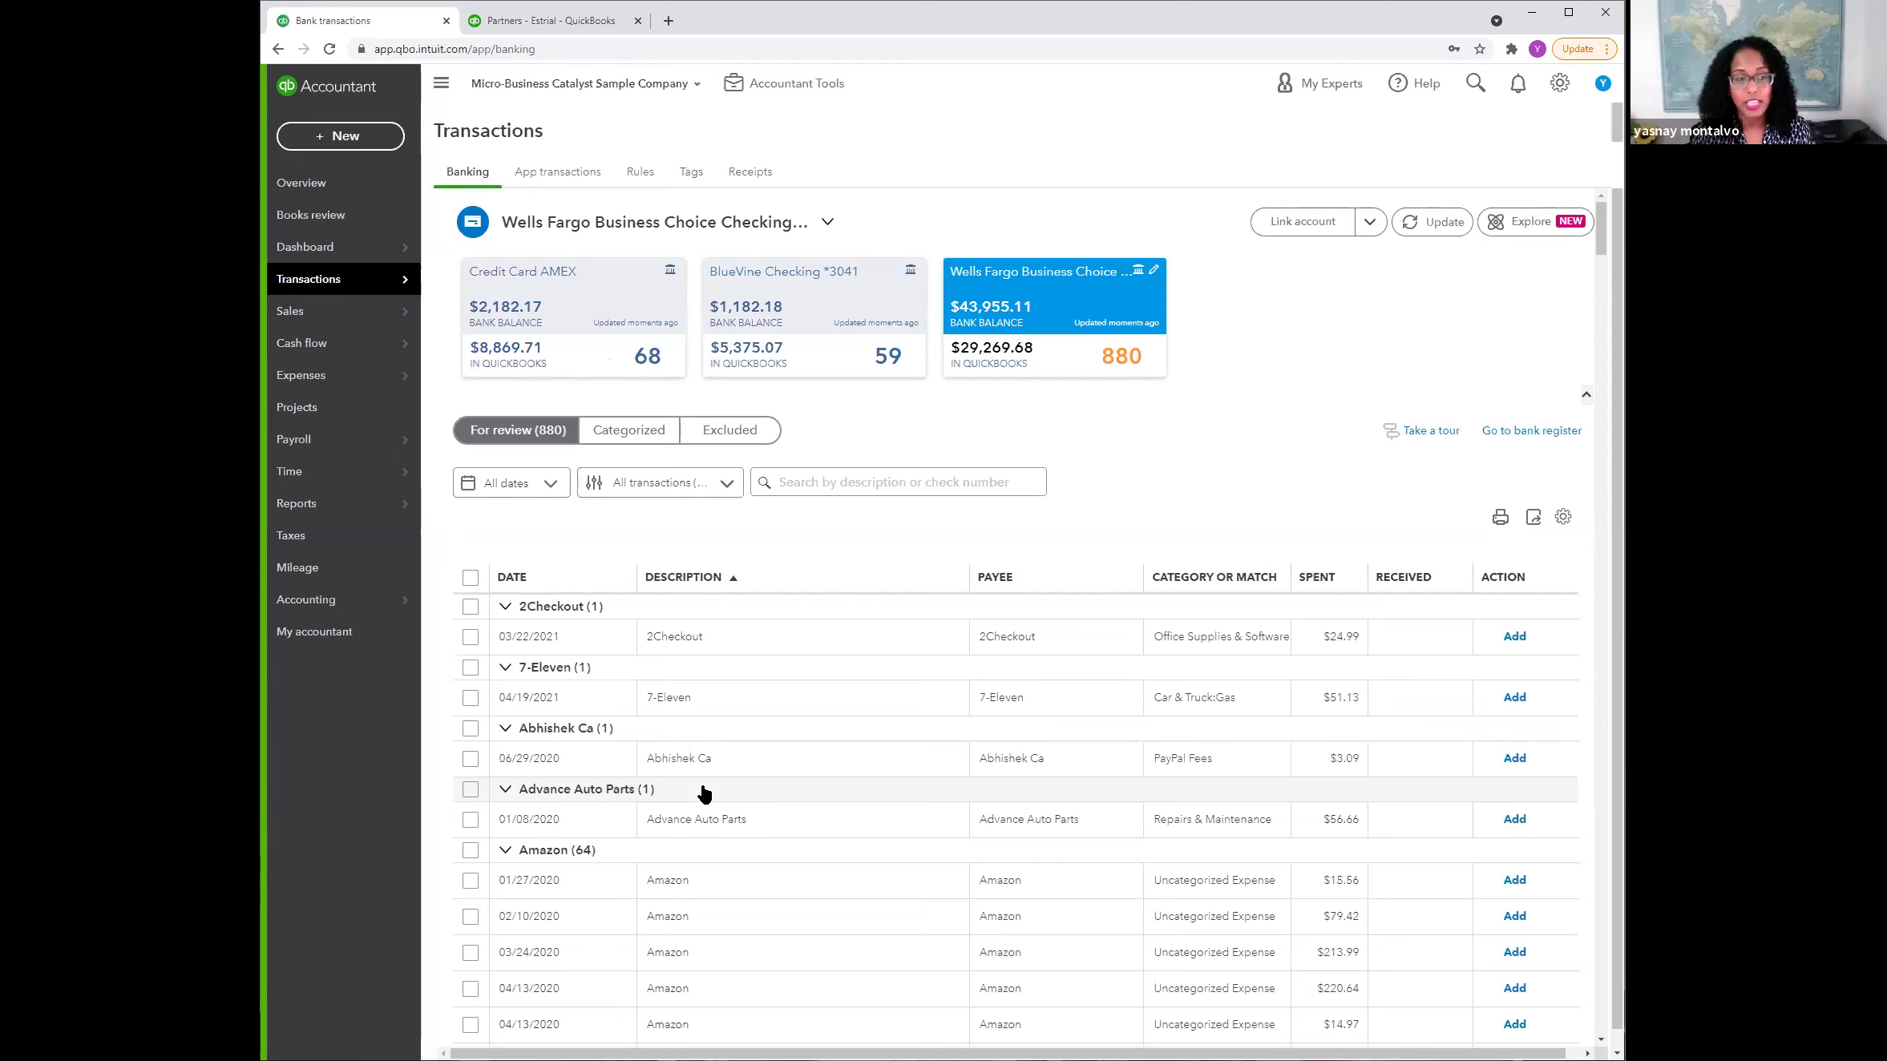
# Step: Open the receipts page and check its lists of reviewed receipts and receipts waiting for review
pyautogui.click(730, 639)
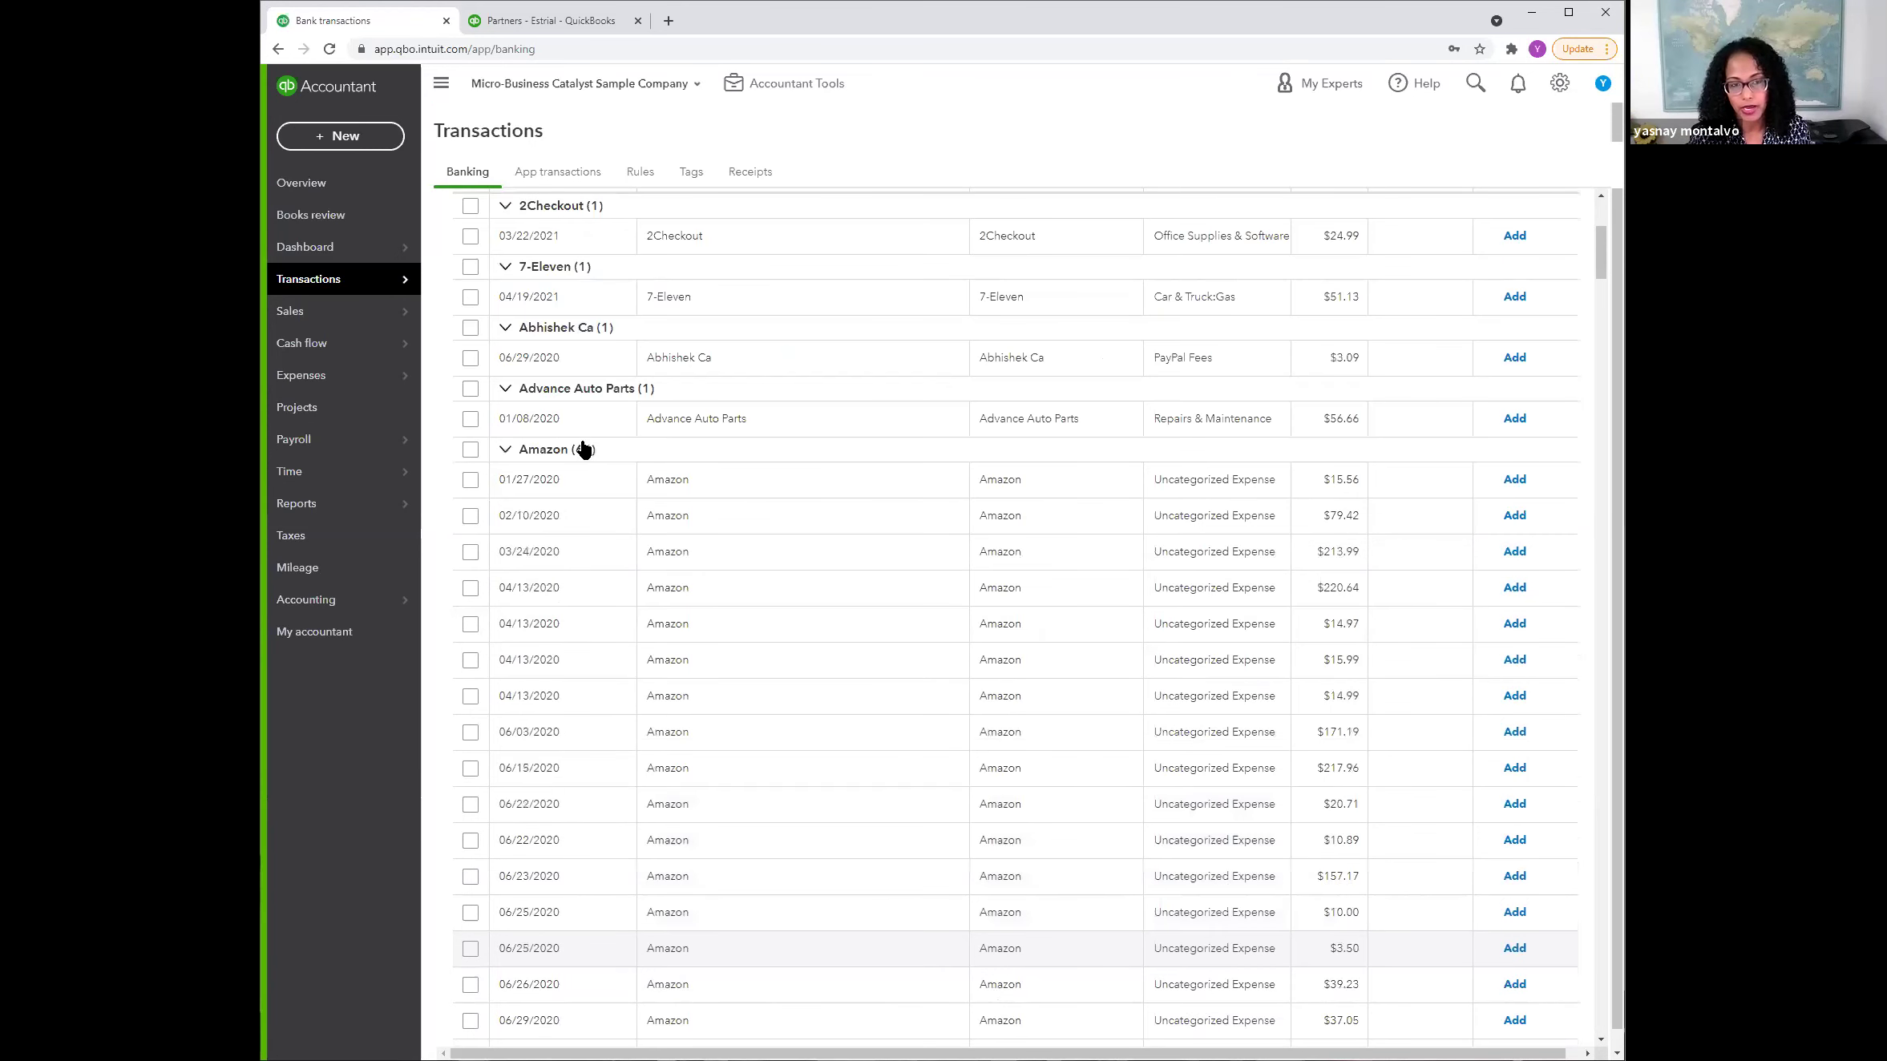
pyautogui.click(761, 177)
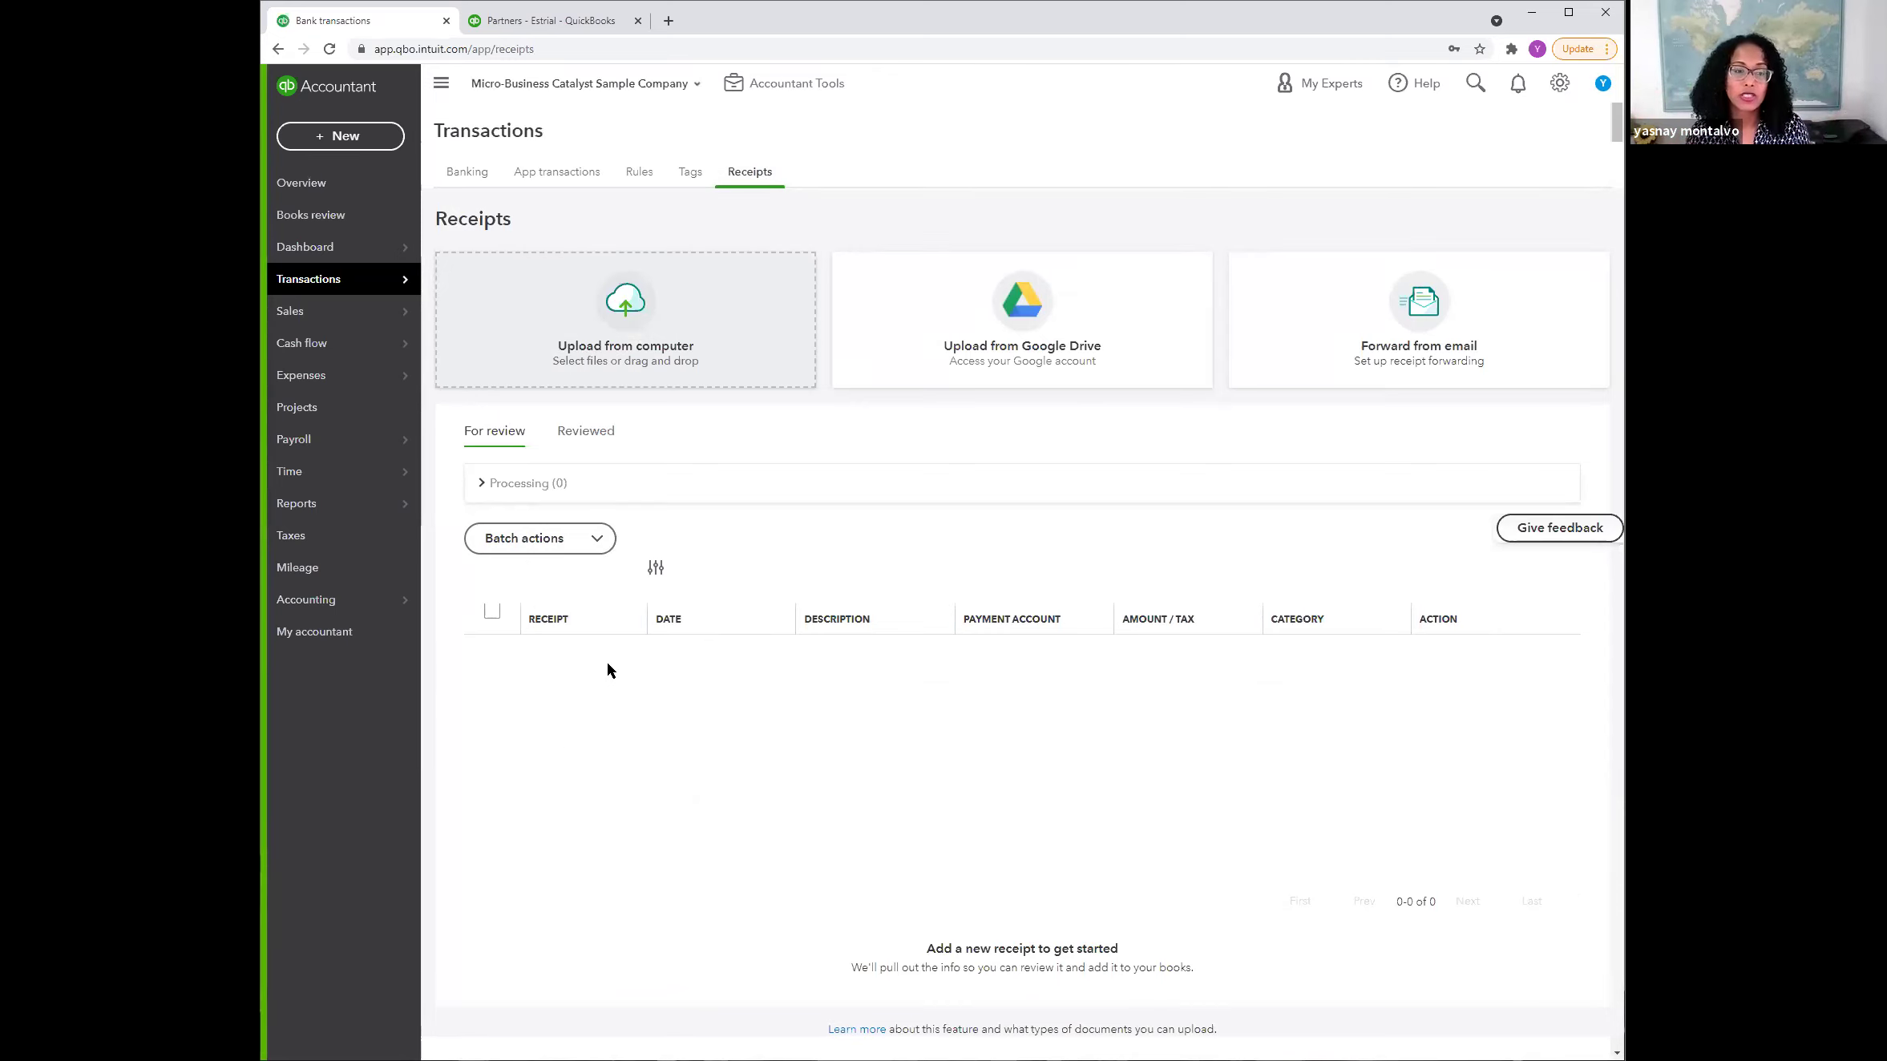
pyautogui.click(586, 433)
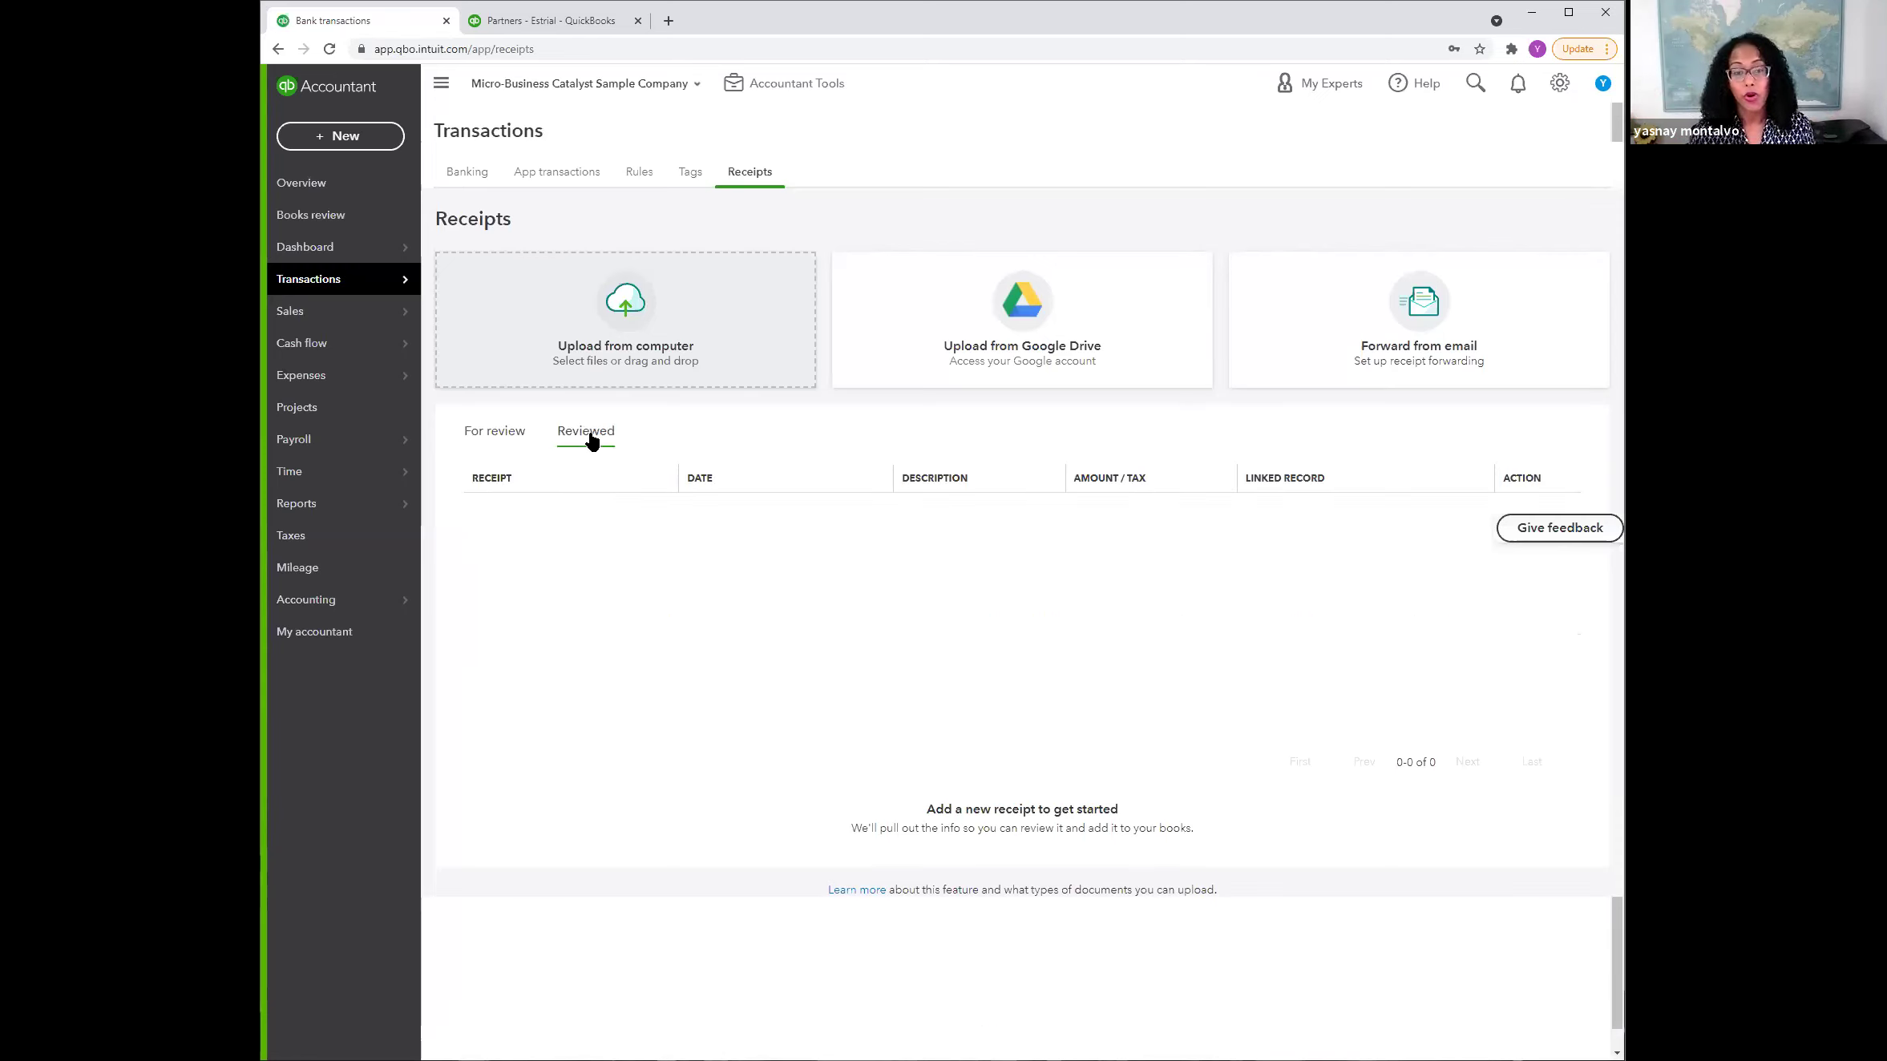
pyautogui.click(522, 433)
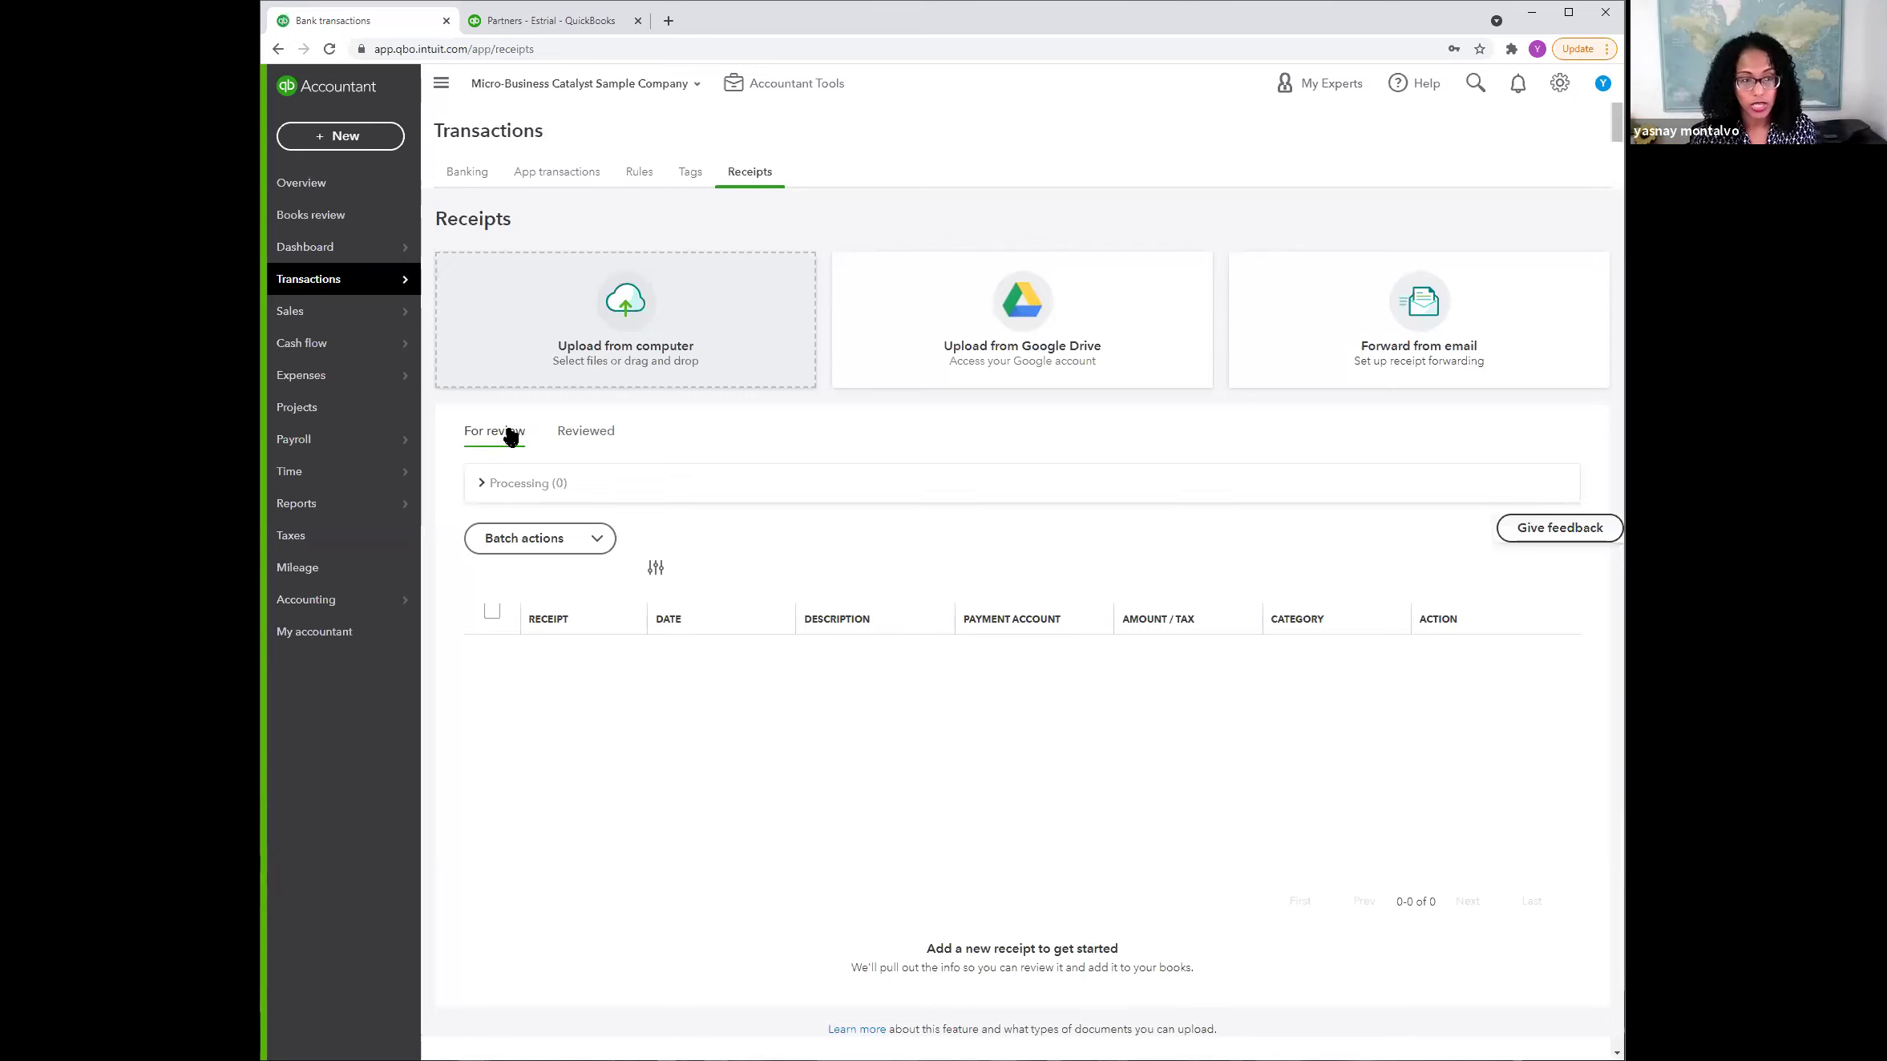
# Step: Go to the projects page, start a new project and name it Restaurant
pyautogui.moveTo(411, 356)
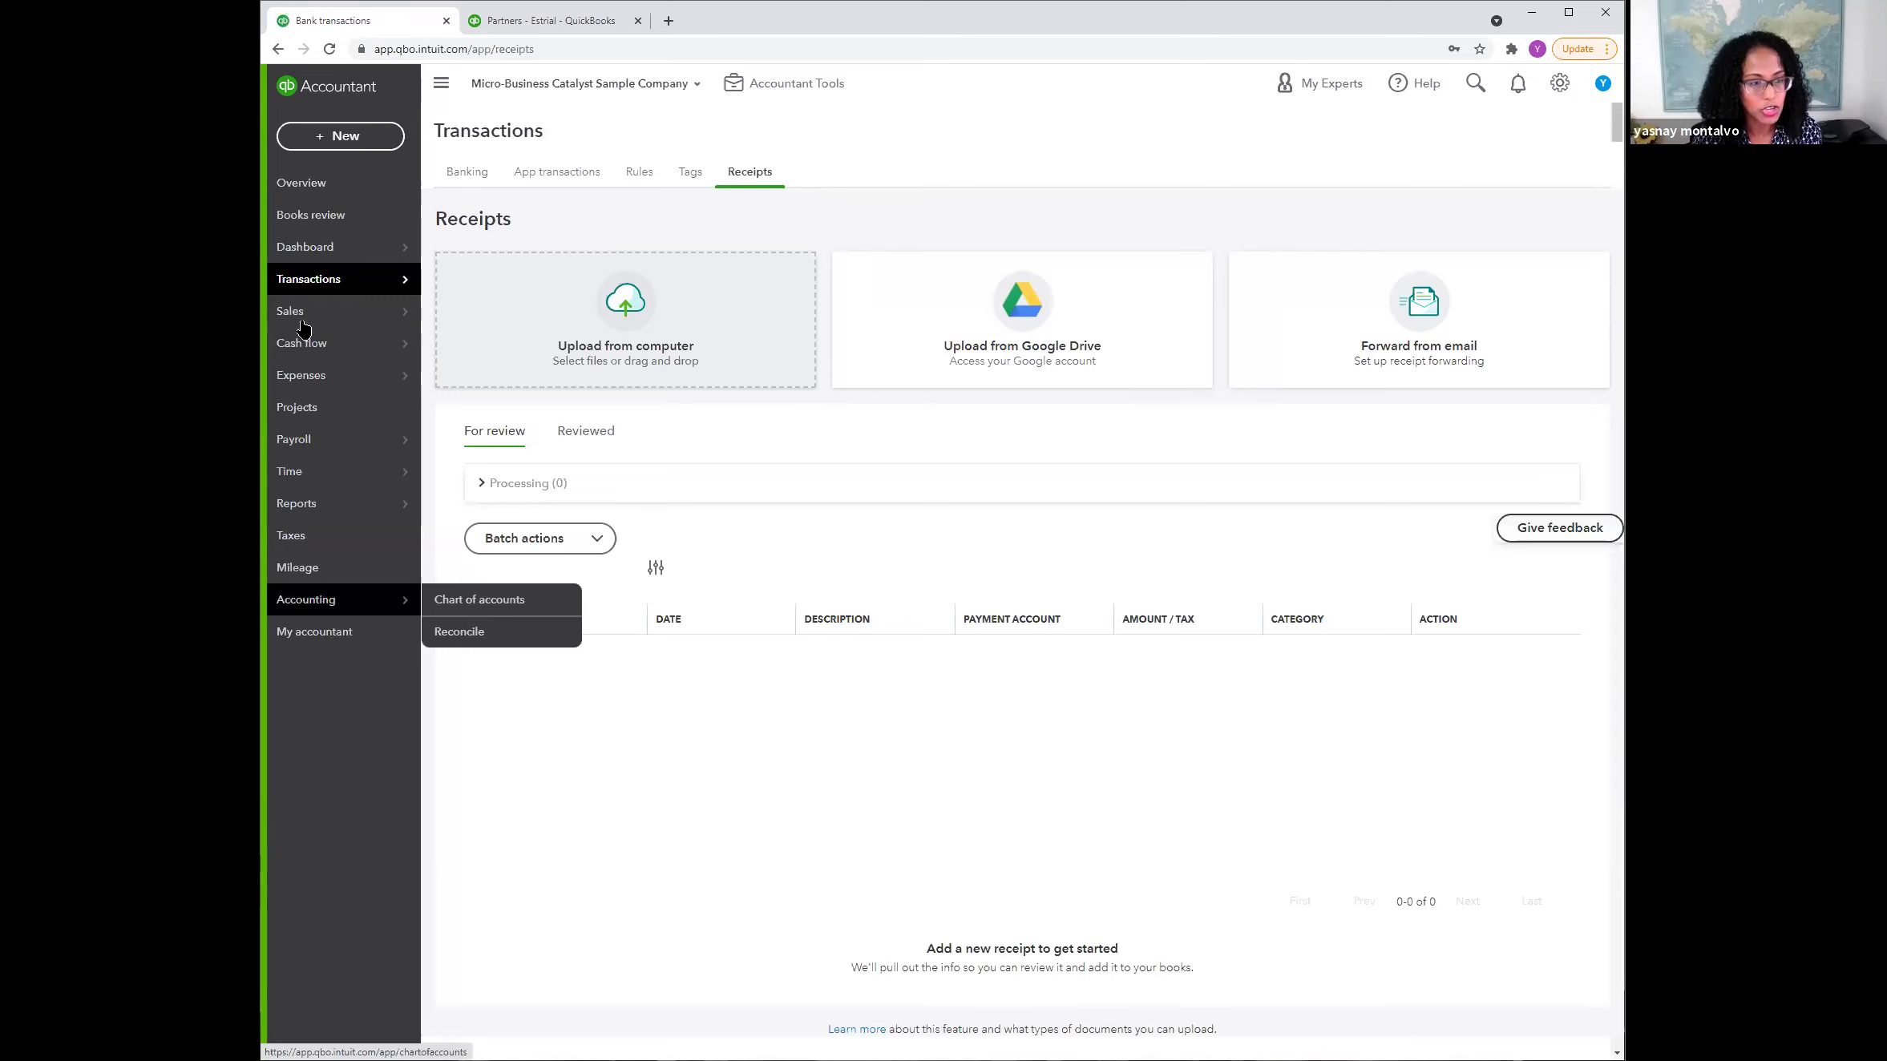
pyautogui.click(314, 410)
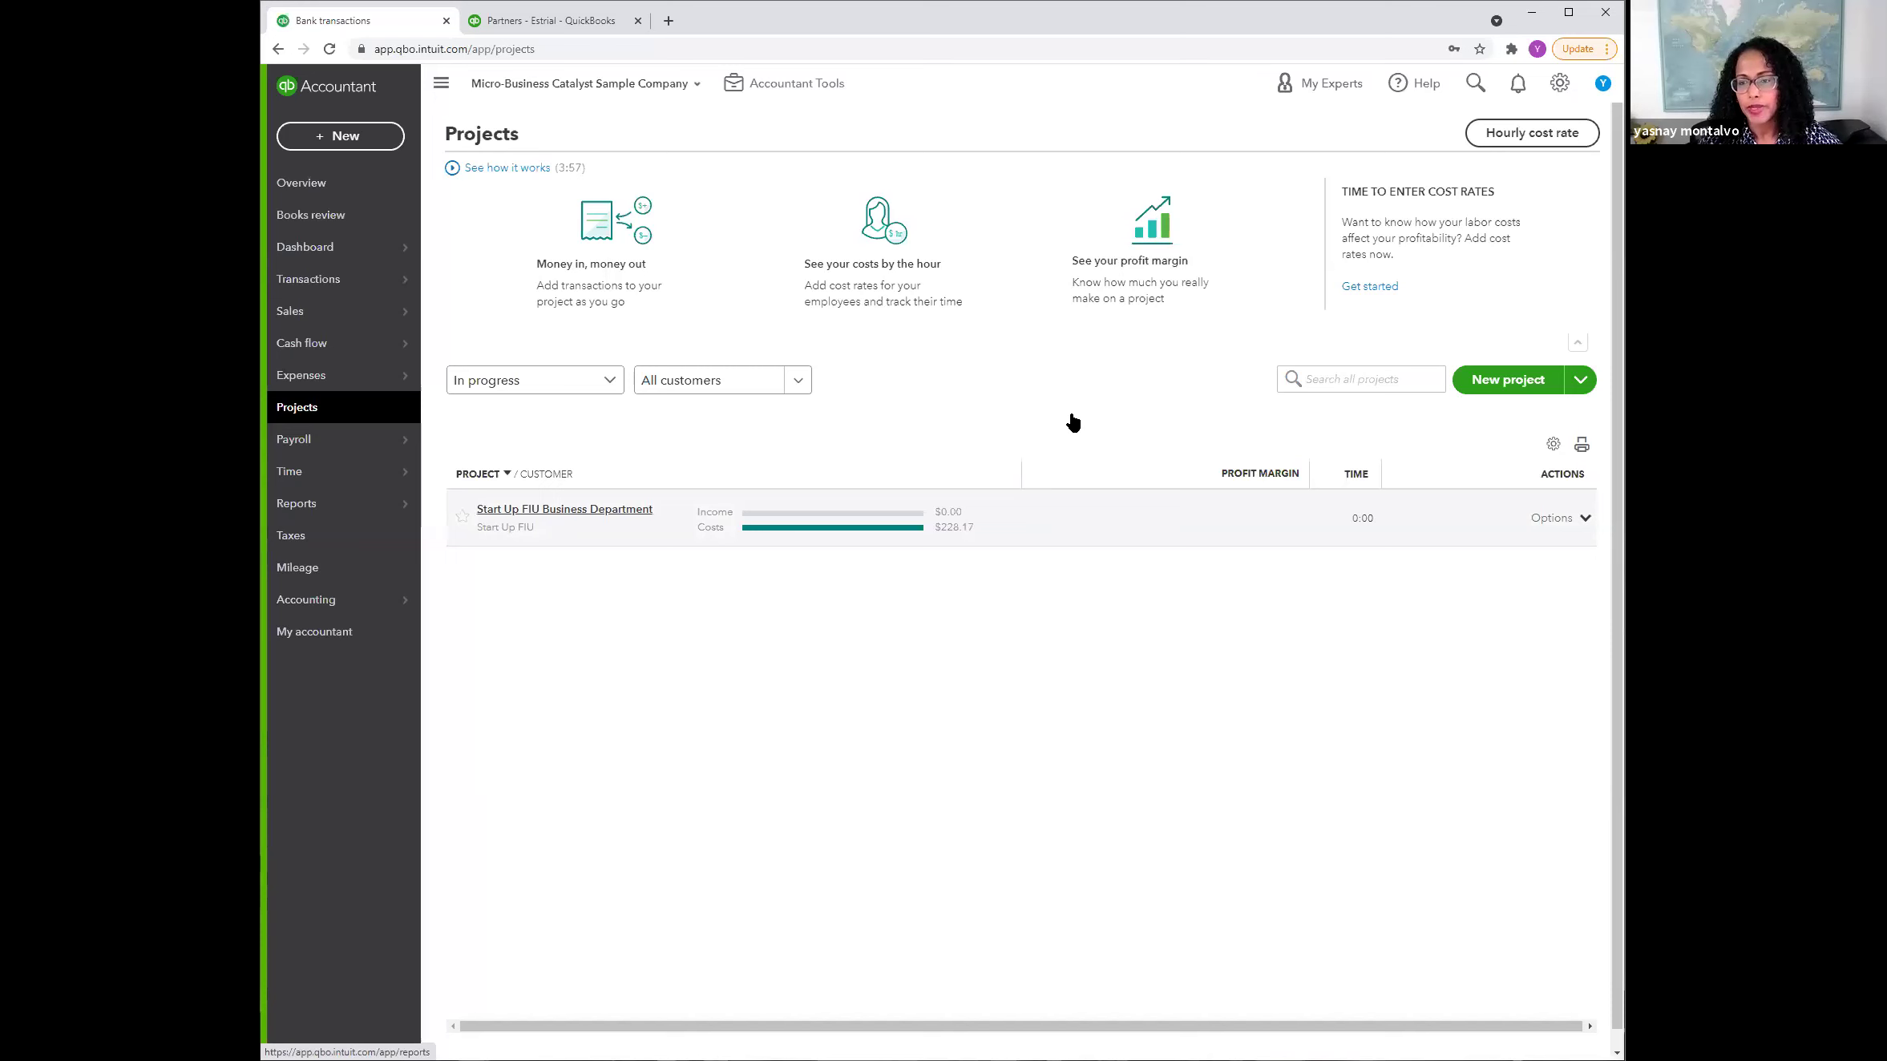
pyautogui.click(1494, 377)
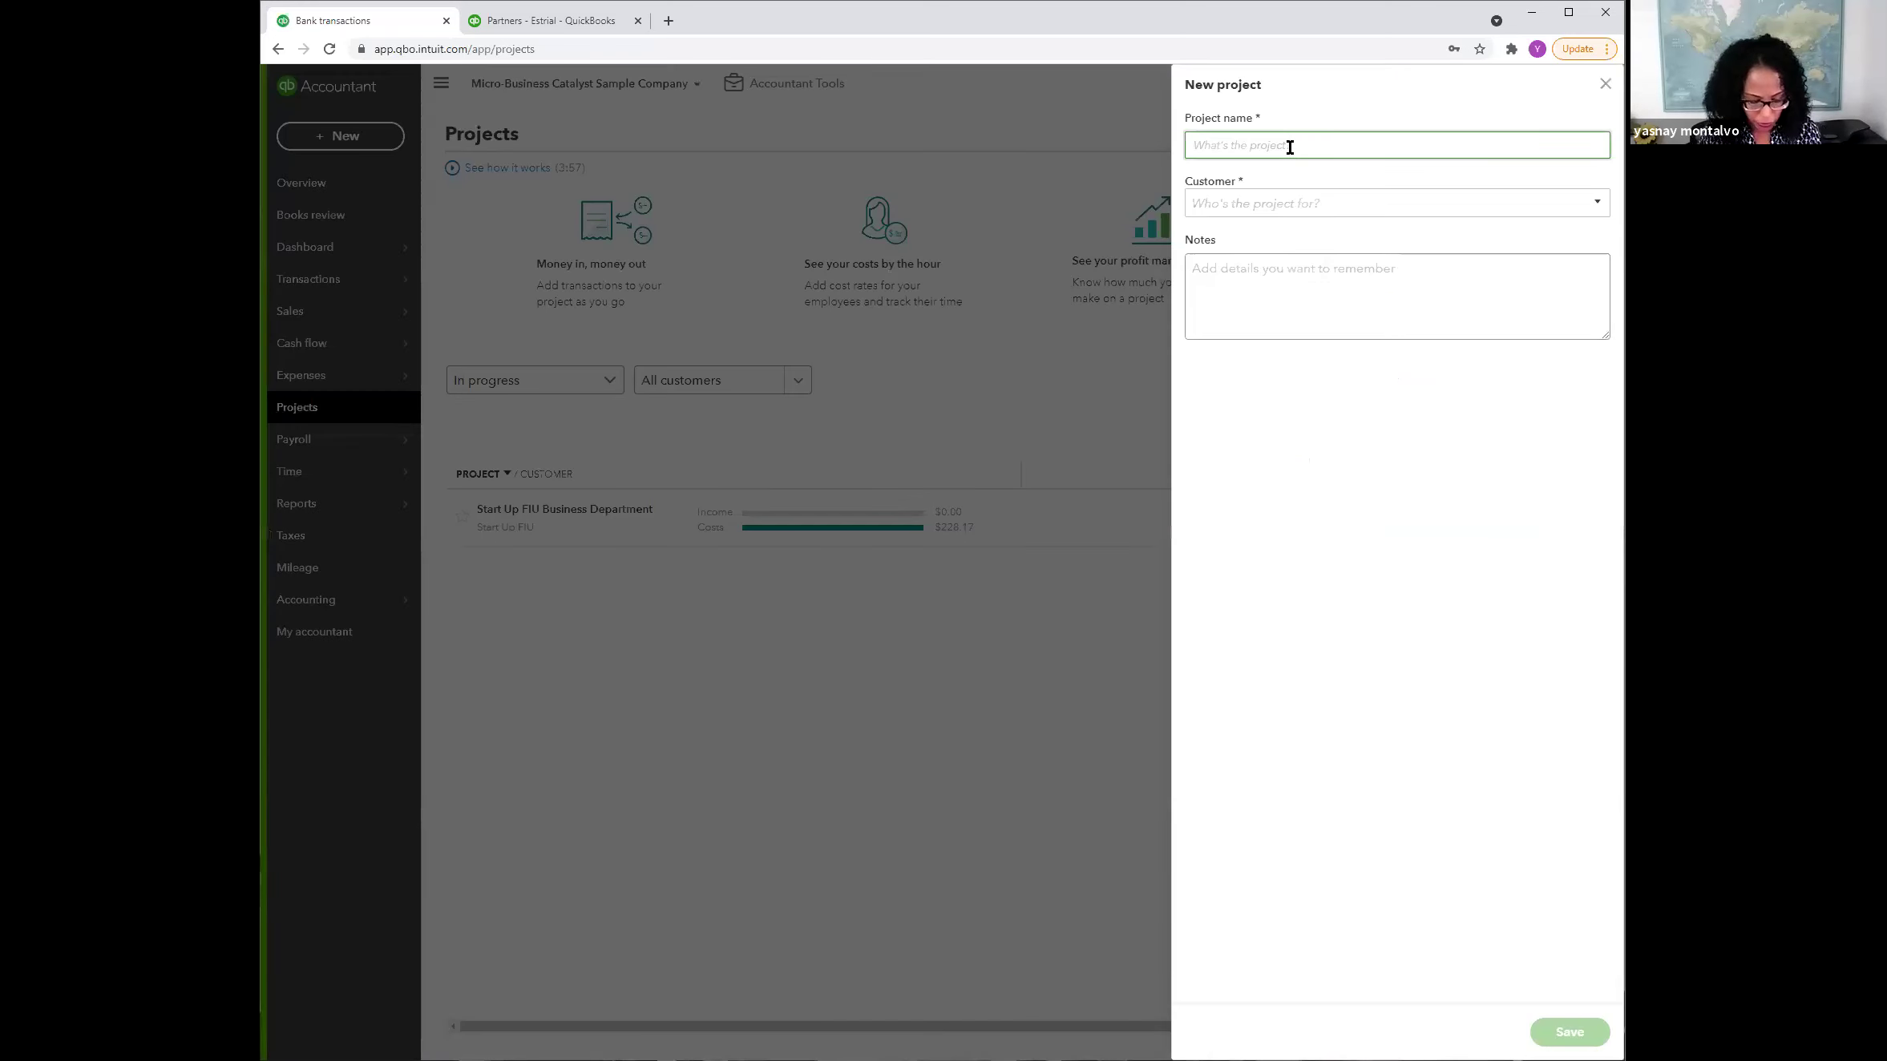
pyautogui.write('REstaurant')
pyautogui.press('BackSpace')
pyautogui.press('BackSpace')
pyautogui.press('BackSpace')
pyautogui.press('BackSpace')
pyautogui.press('BackSpace')
pyautogui.press('BackSpace')
pyautogui.press('BackSpace')
pyautogui.write('estaurant')
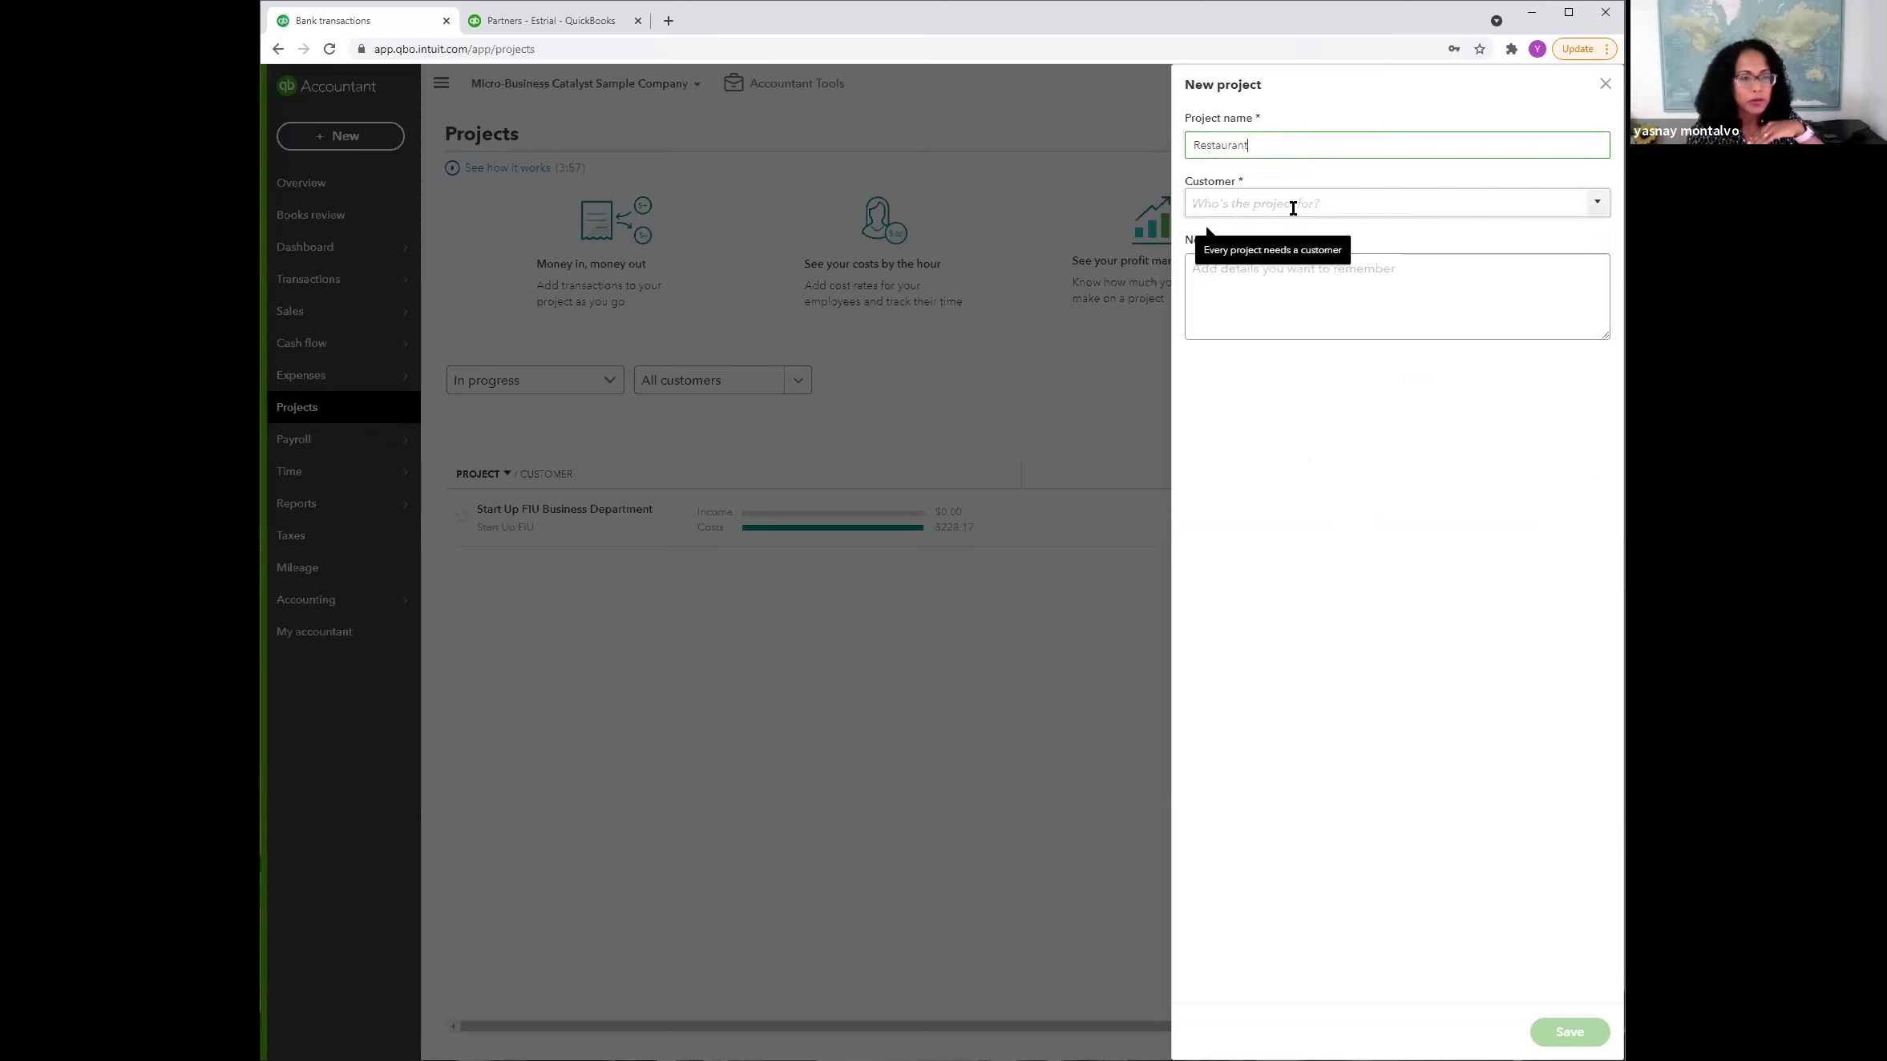
# Step: Add a new customer named Test to the Restaurant project and save the project
pyautogui.click(1597, 205)
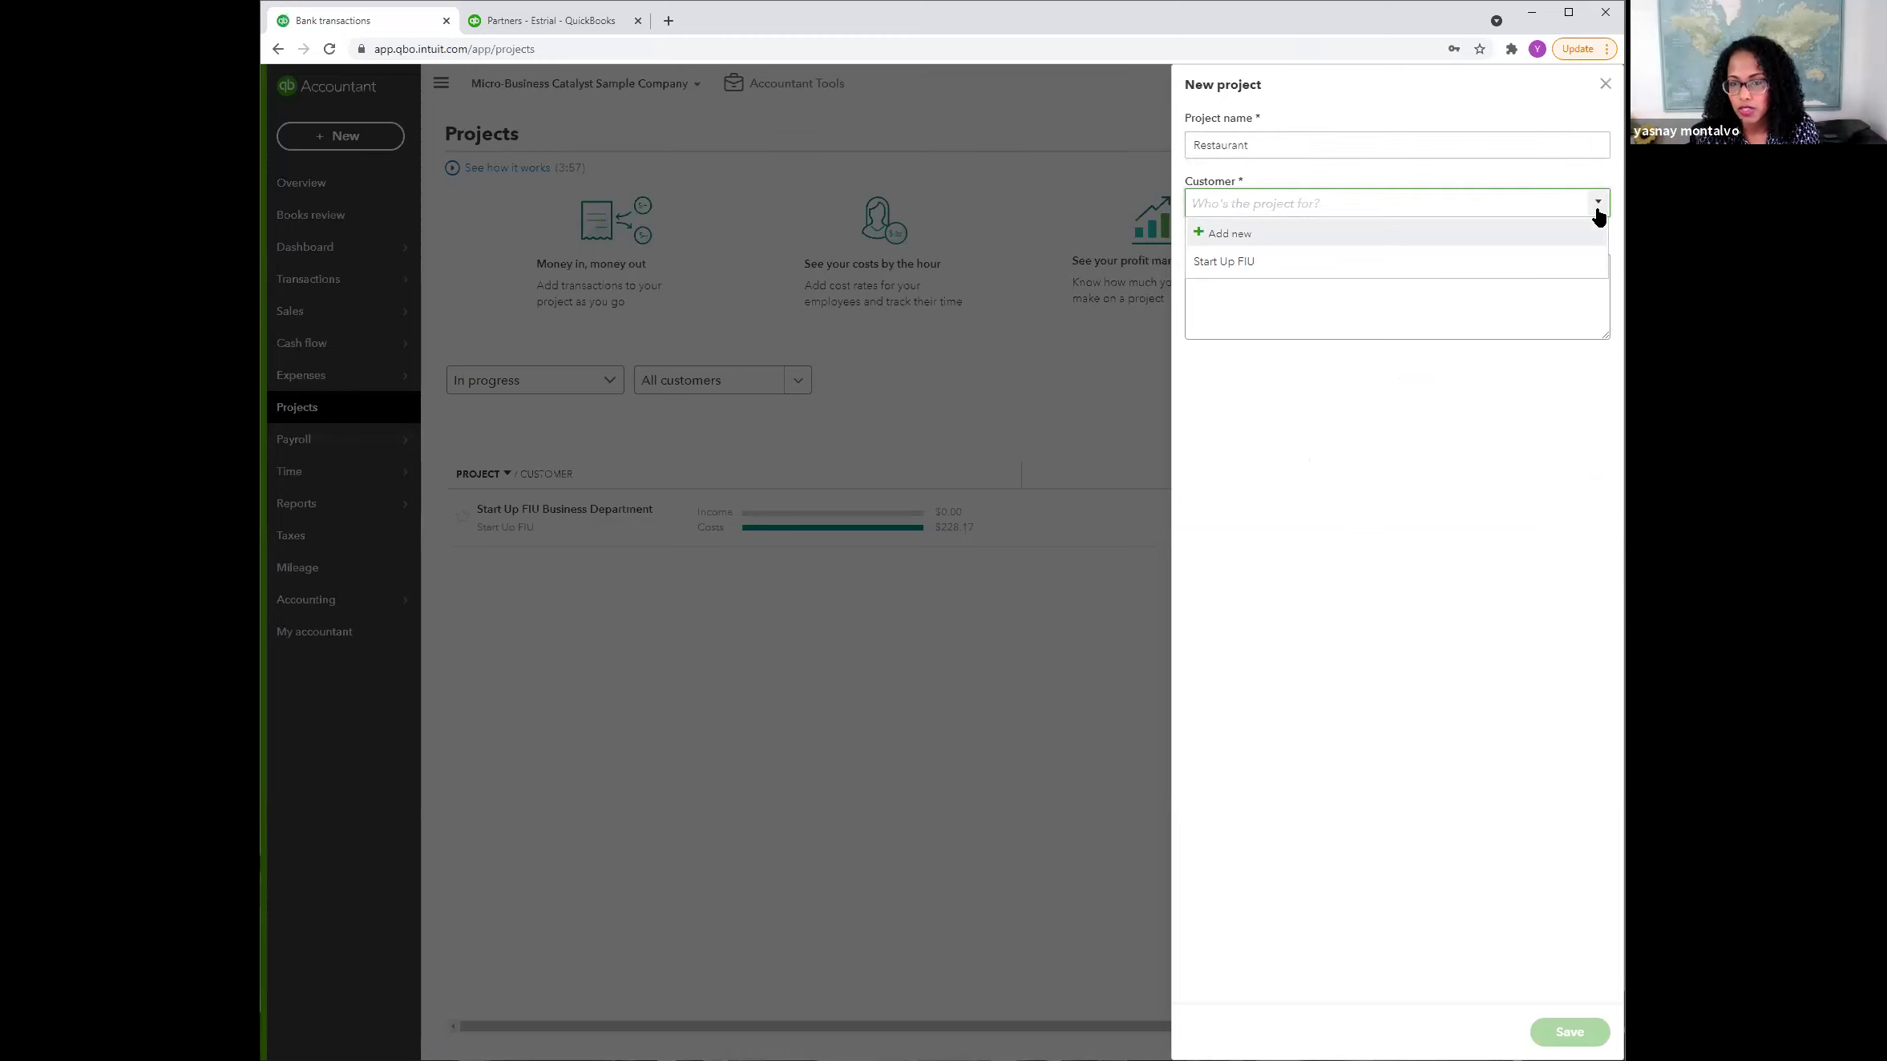
pyautogui.click(1332, 238)
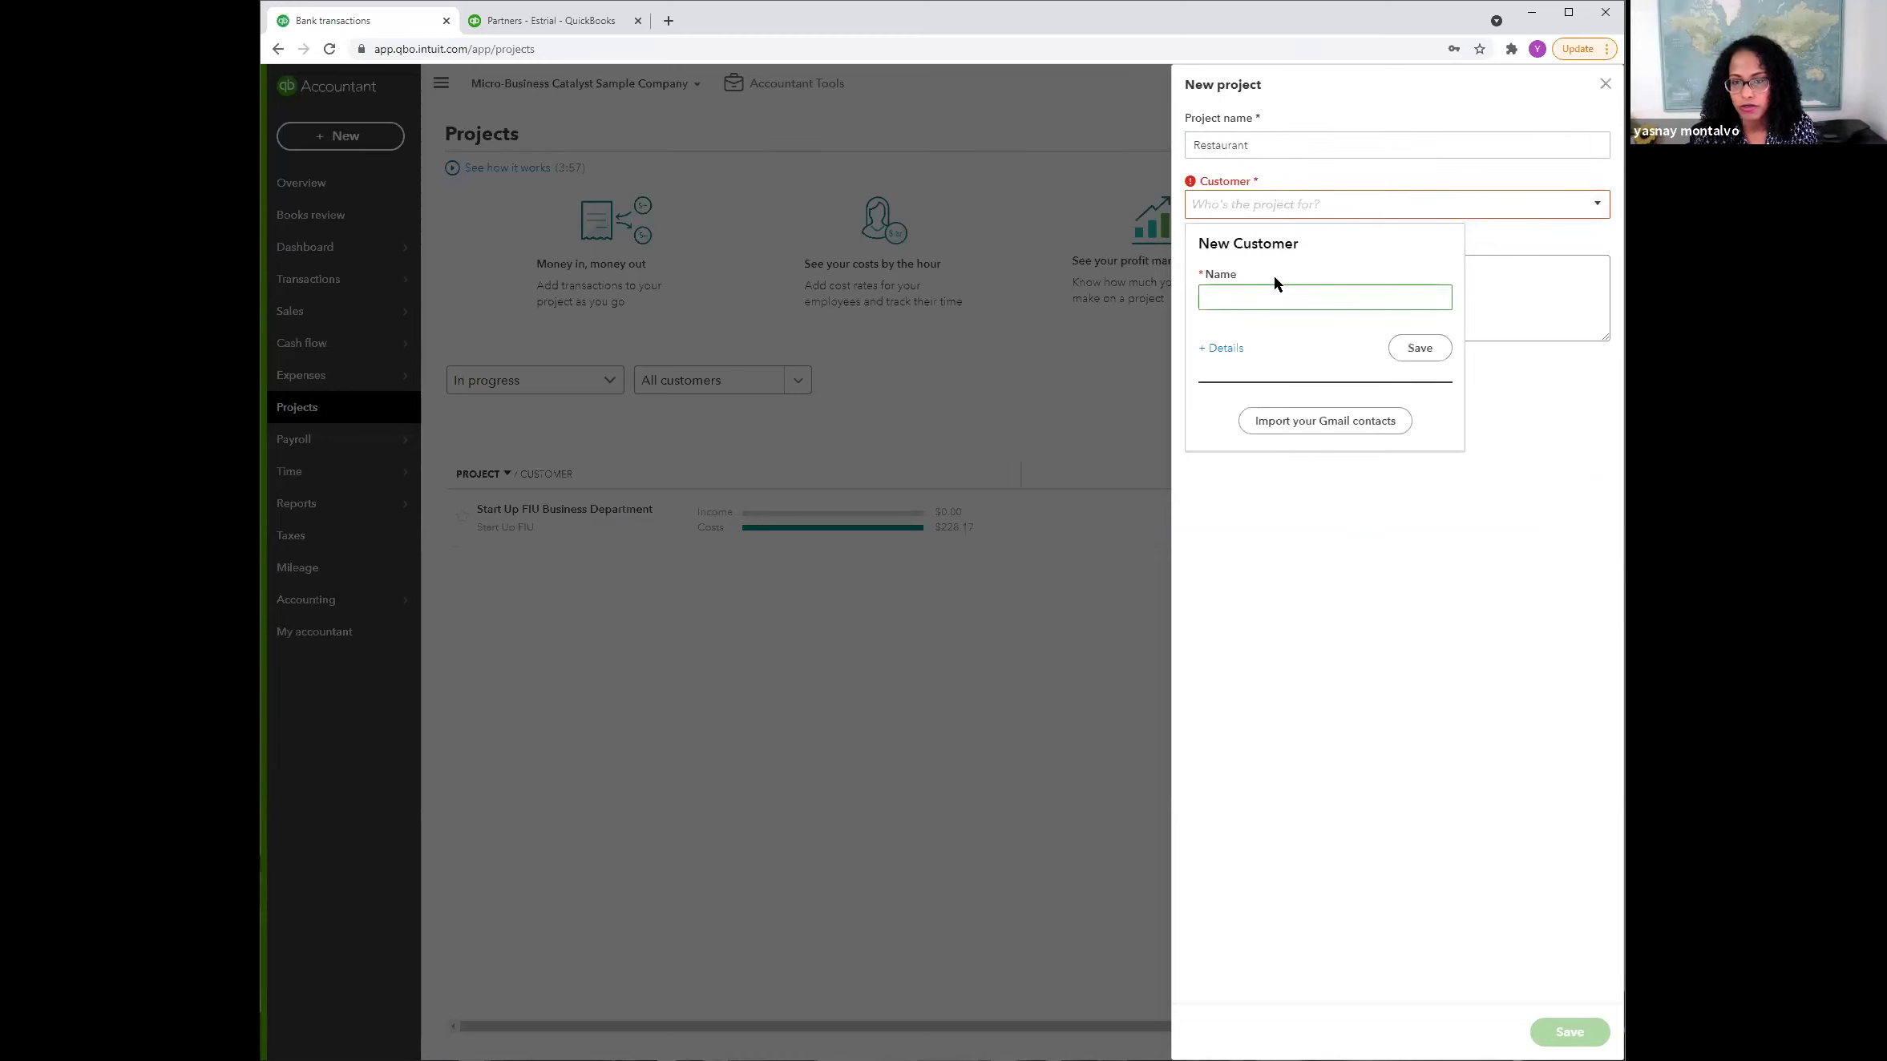
pyautogui.write('Test')
pyautogui.click(1420, 349)
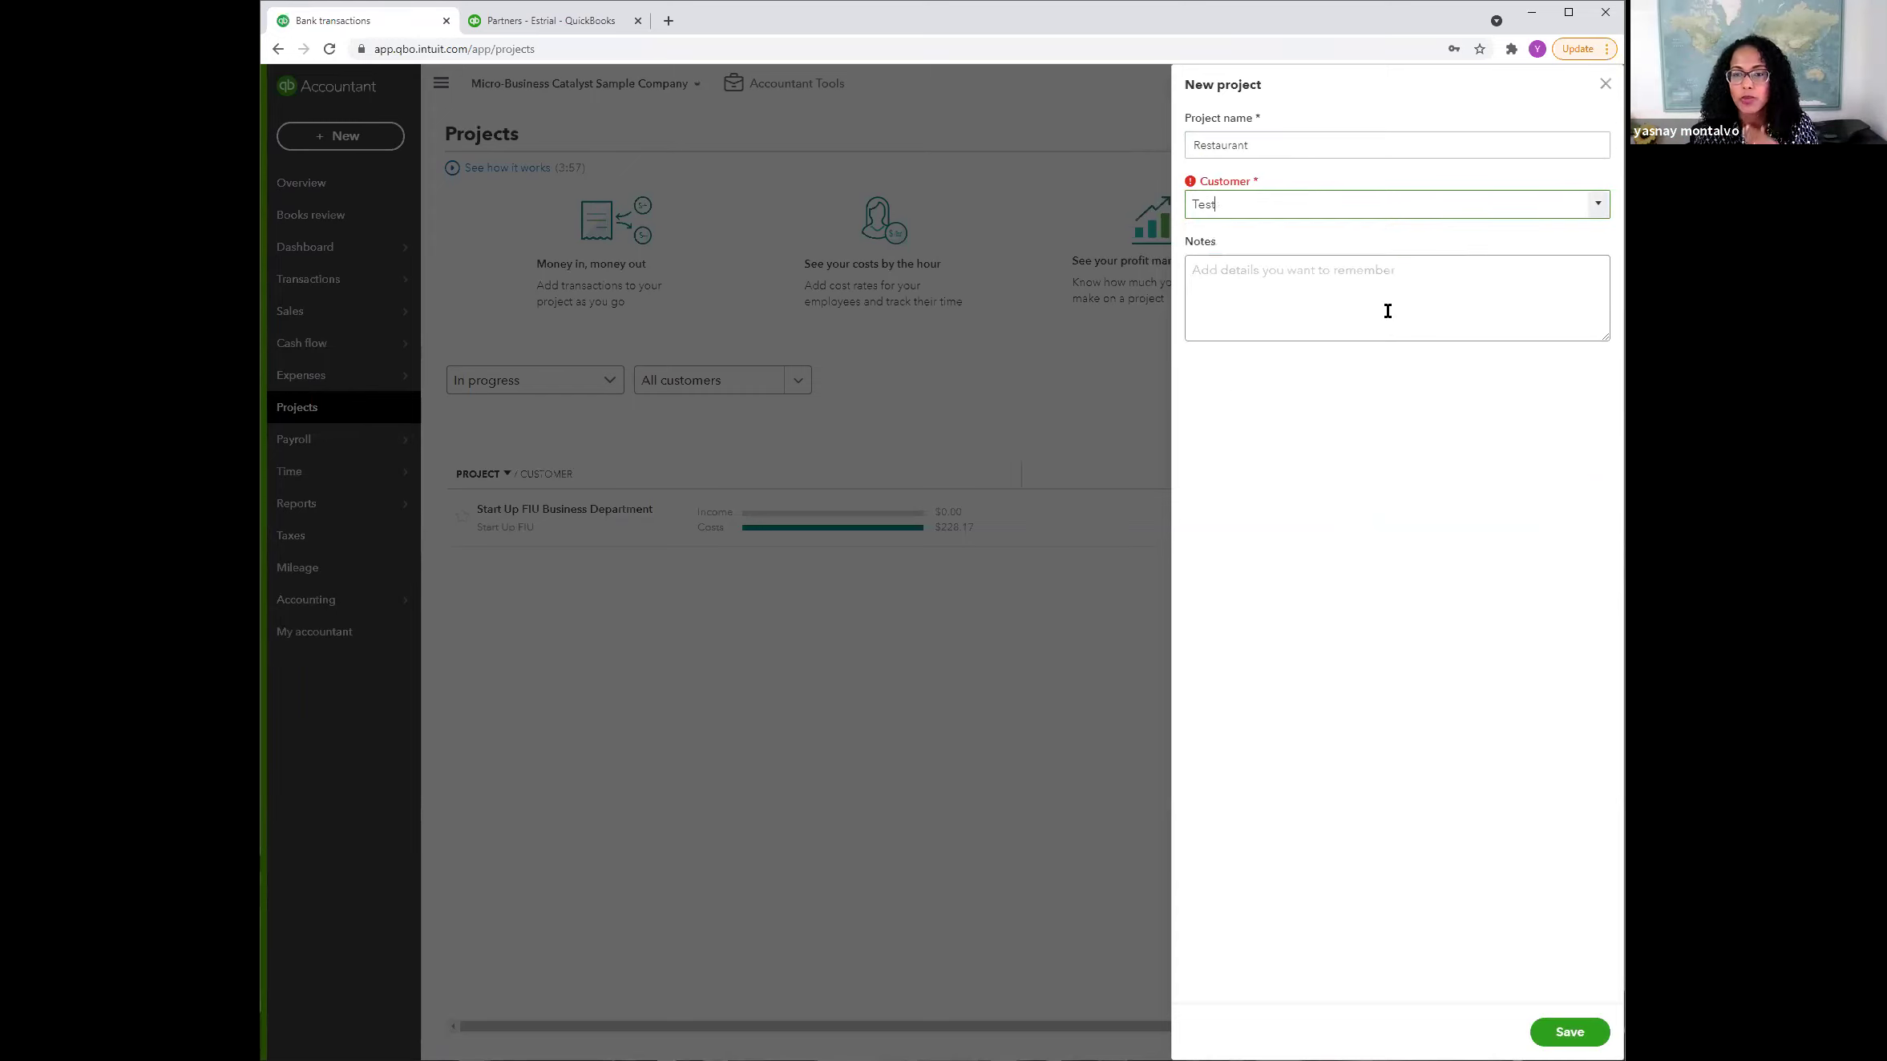
pyautogui.click(1573, 1032)
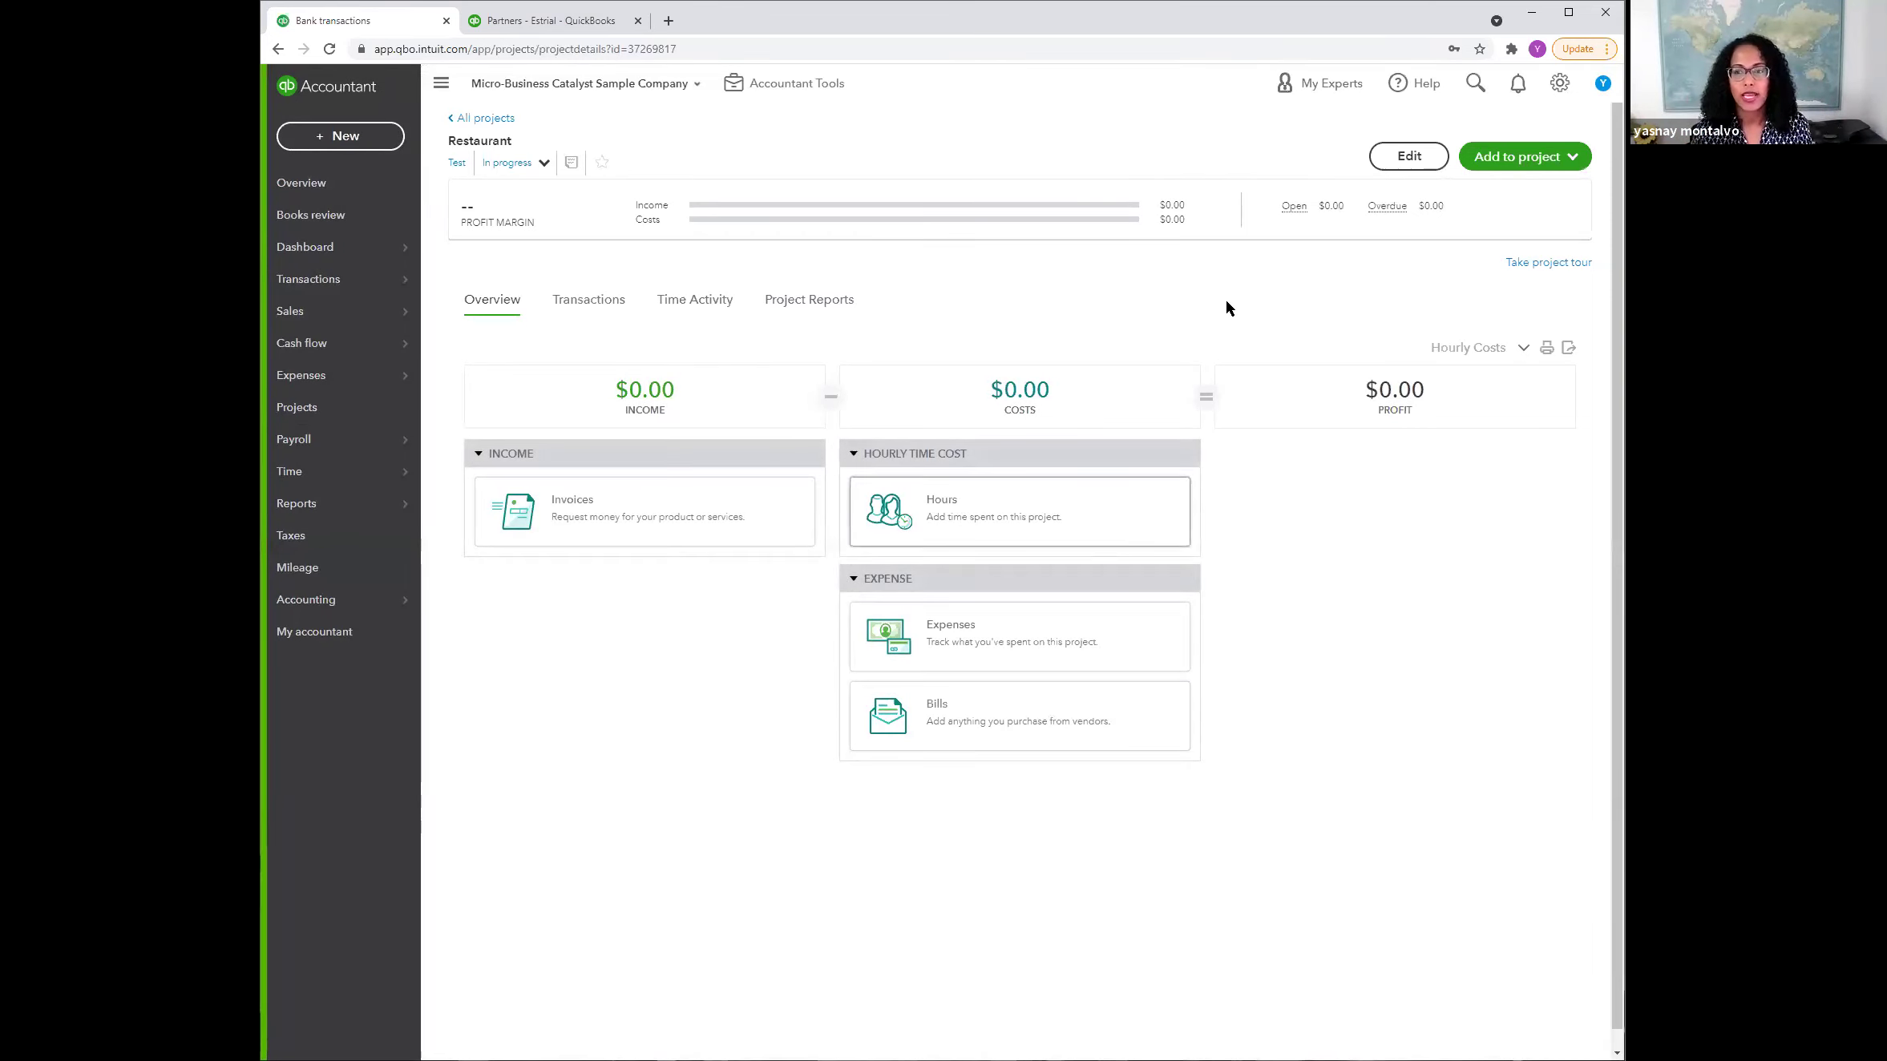
# Step: Start an invoice from the Restaurant project with Test:Restaurant as its customer
pyautogui.click(1578, 157)
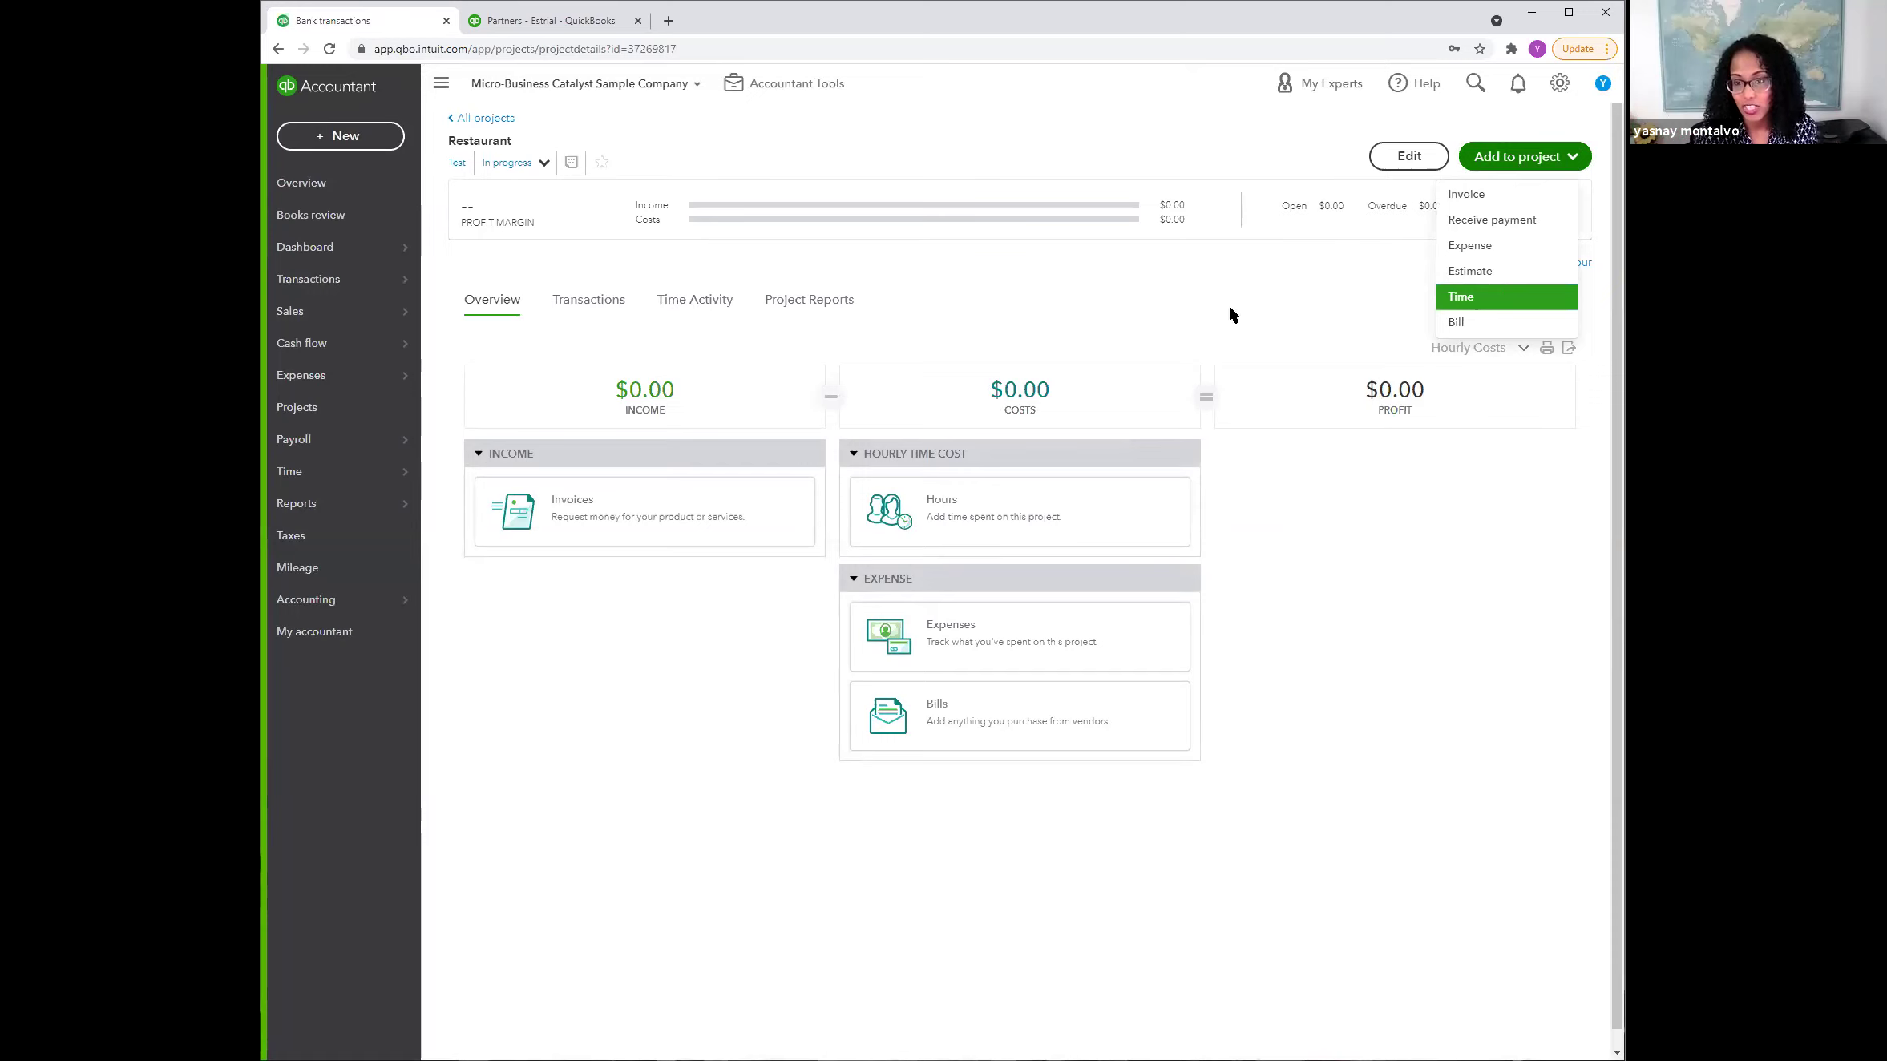
pyautogui.click(1493, 196)
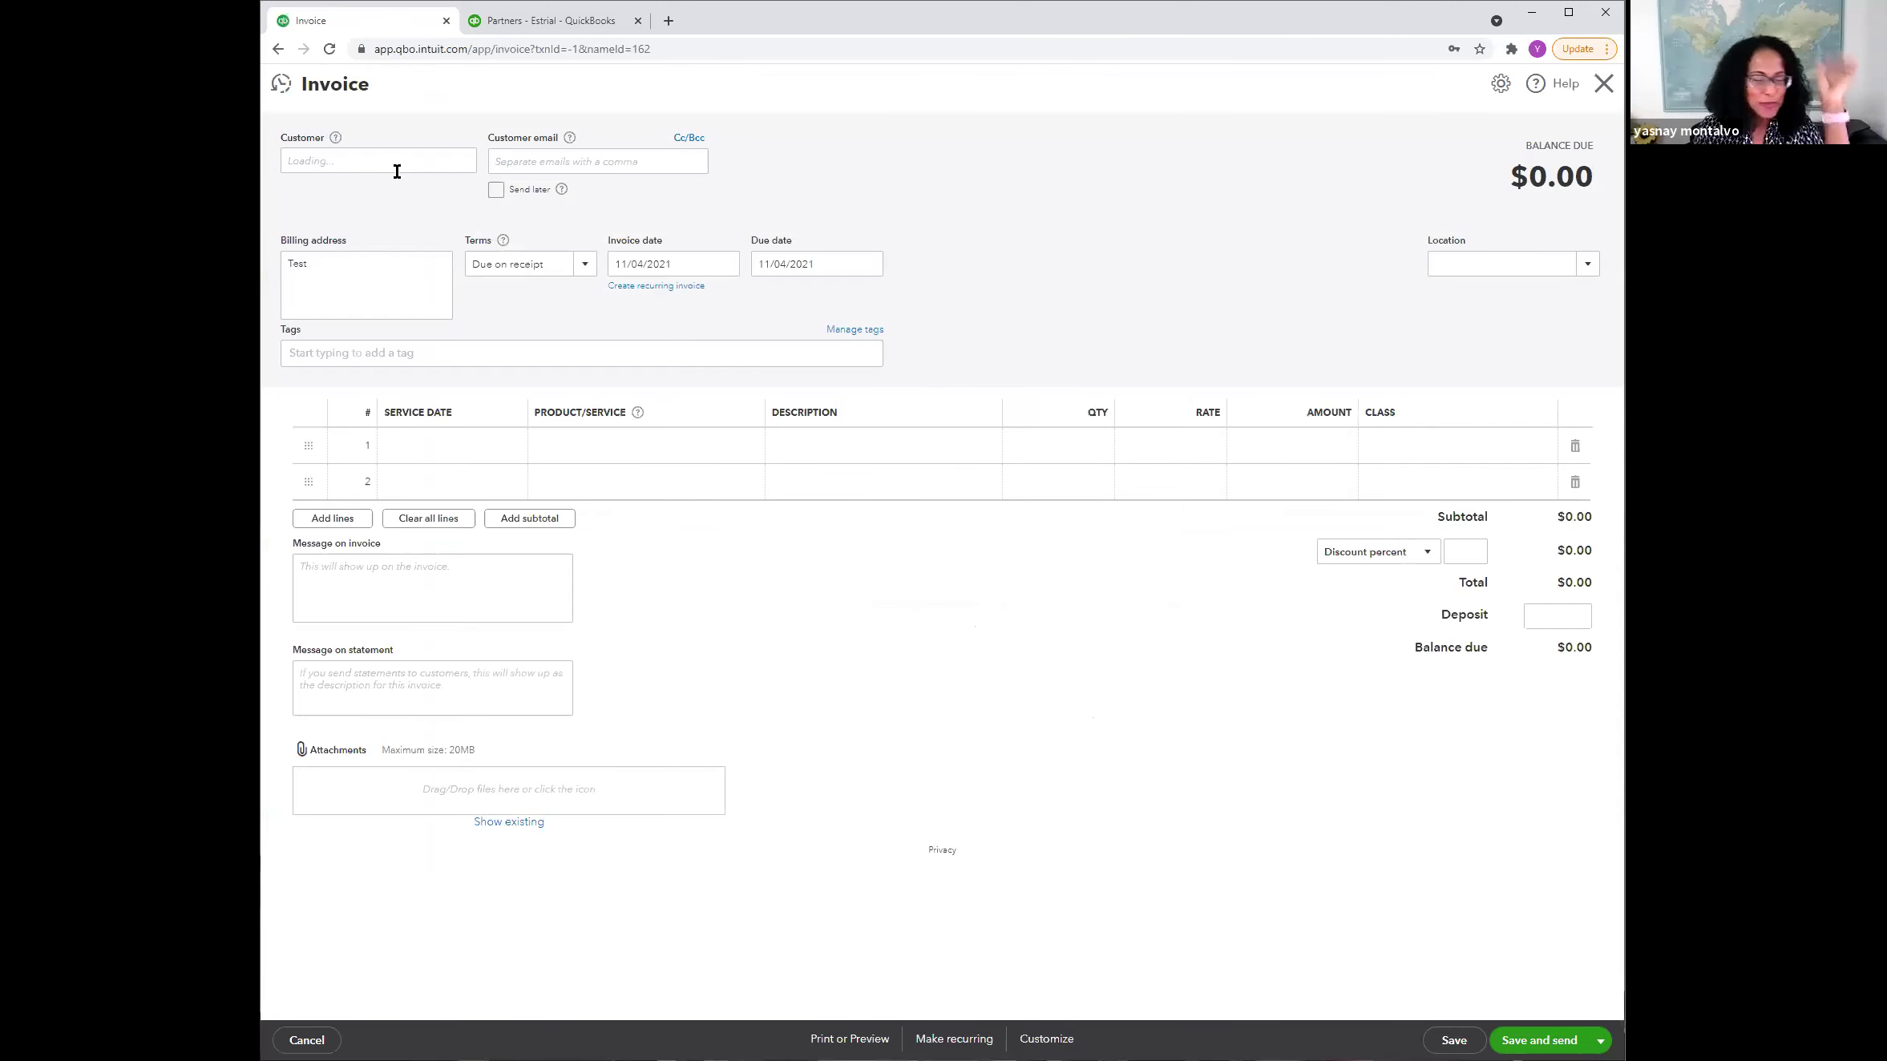
pyautogui.click(461, 164)
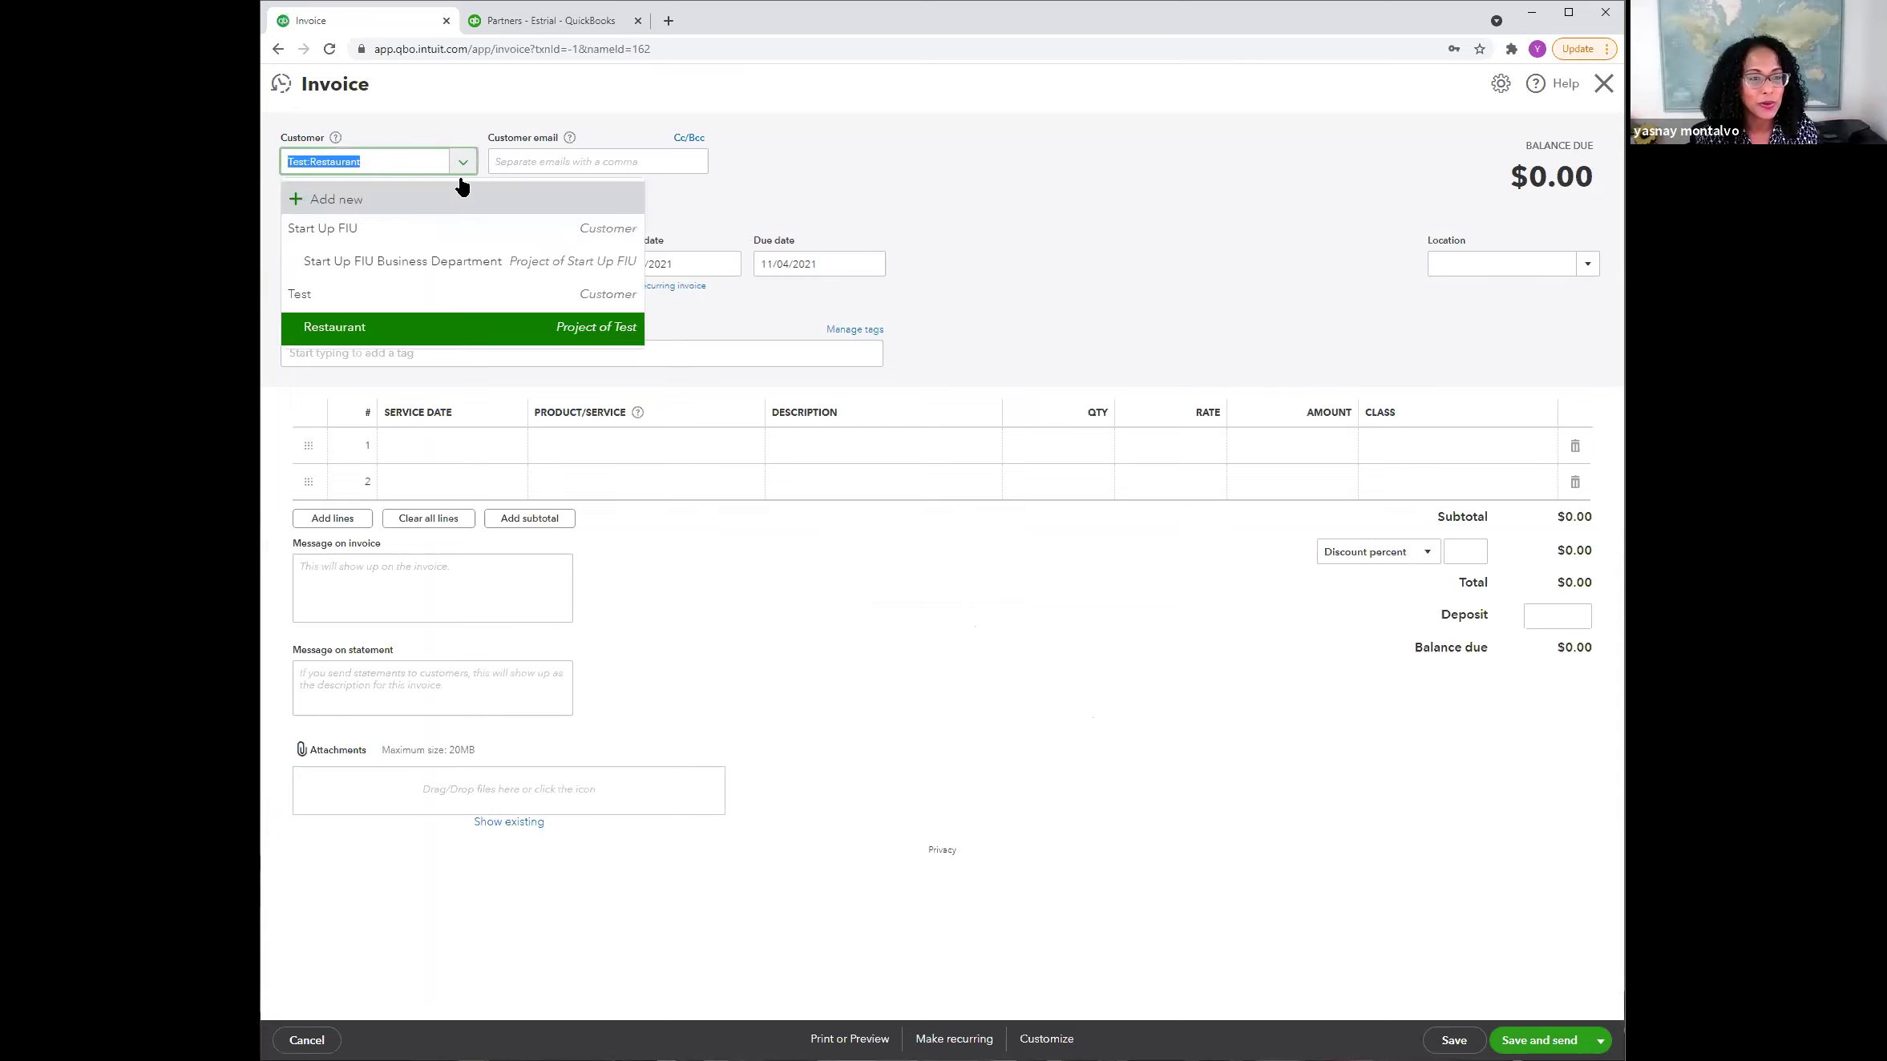
pyautogui.click(409, 331)
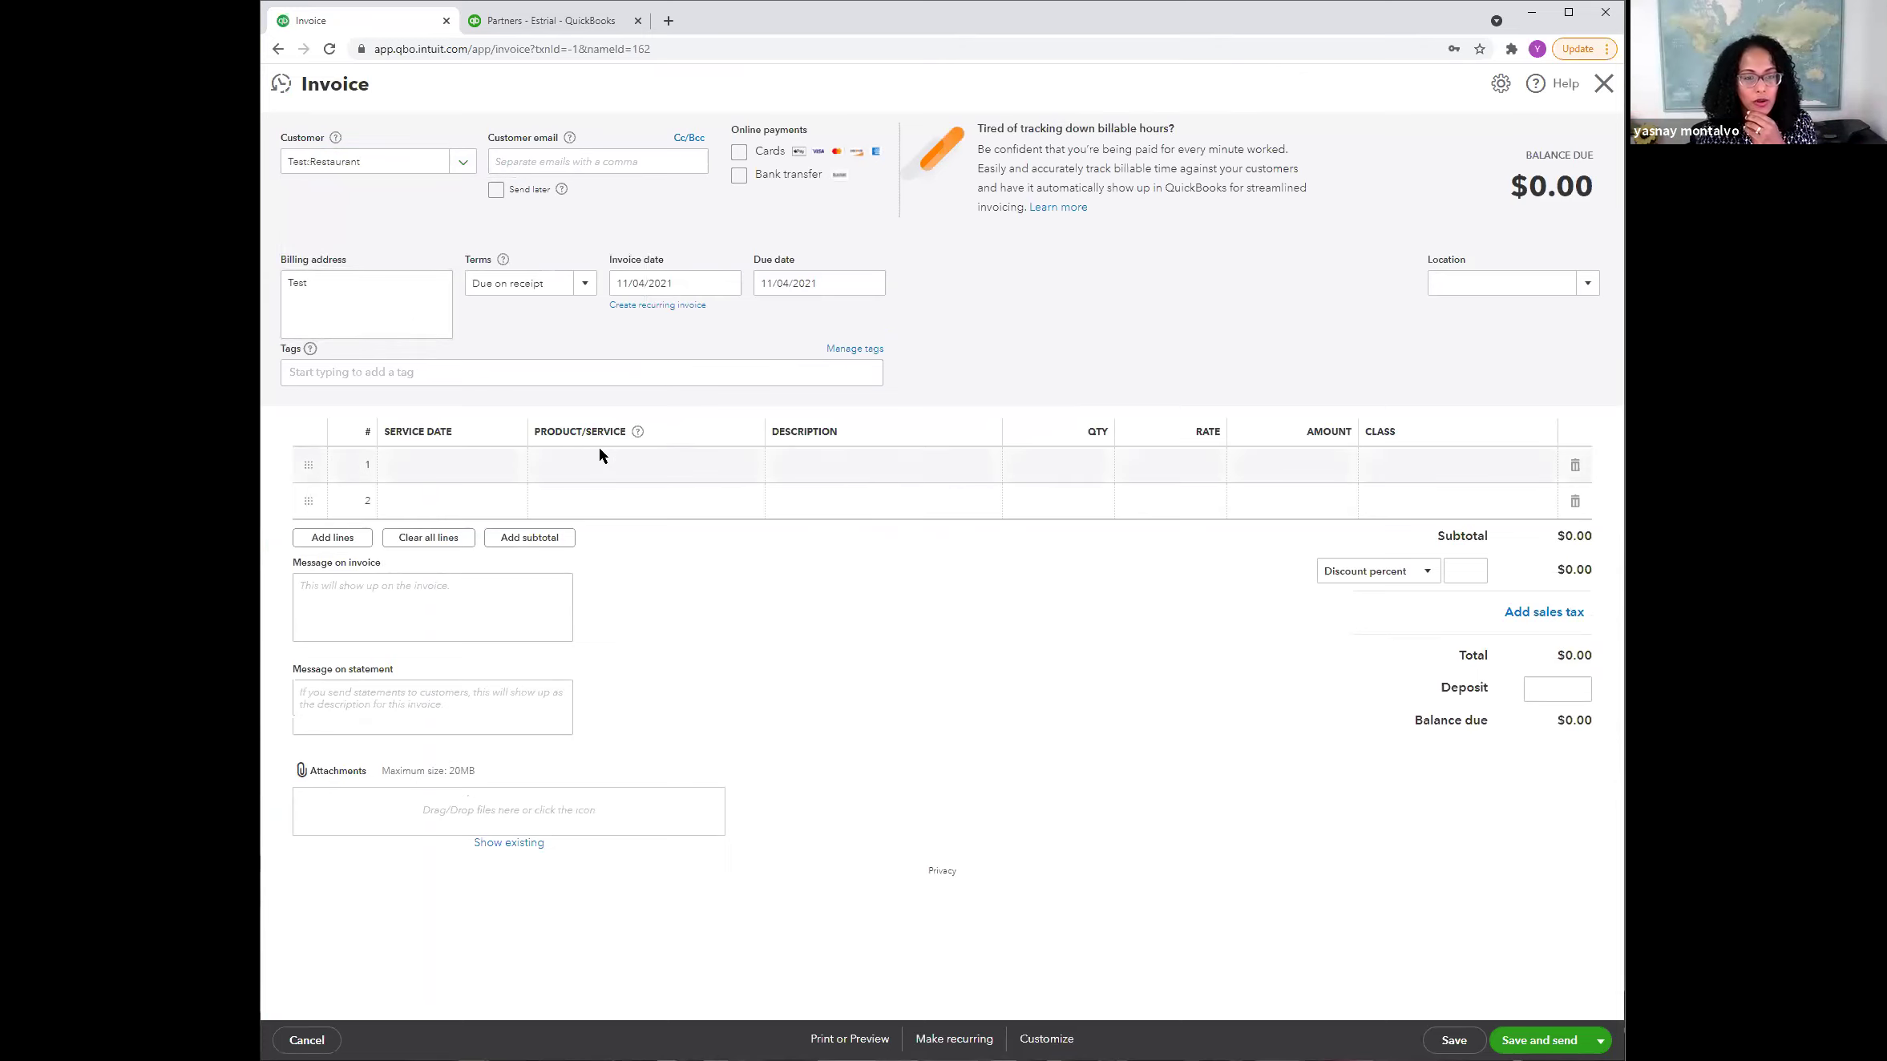
# Step: Add an Hours line at a rate of 5,000 to the invoice, then save and close it
pyautogui.click(760, 466)
pyautogui.click(758, 466)
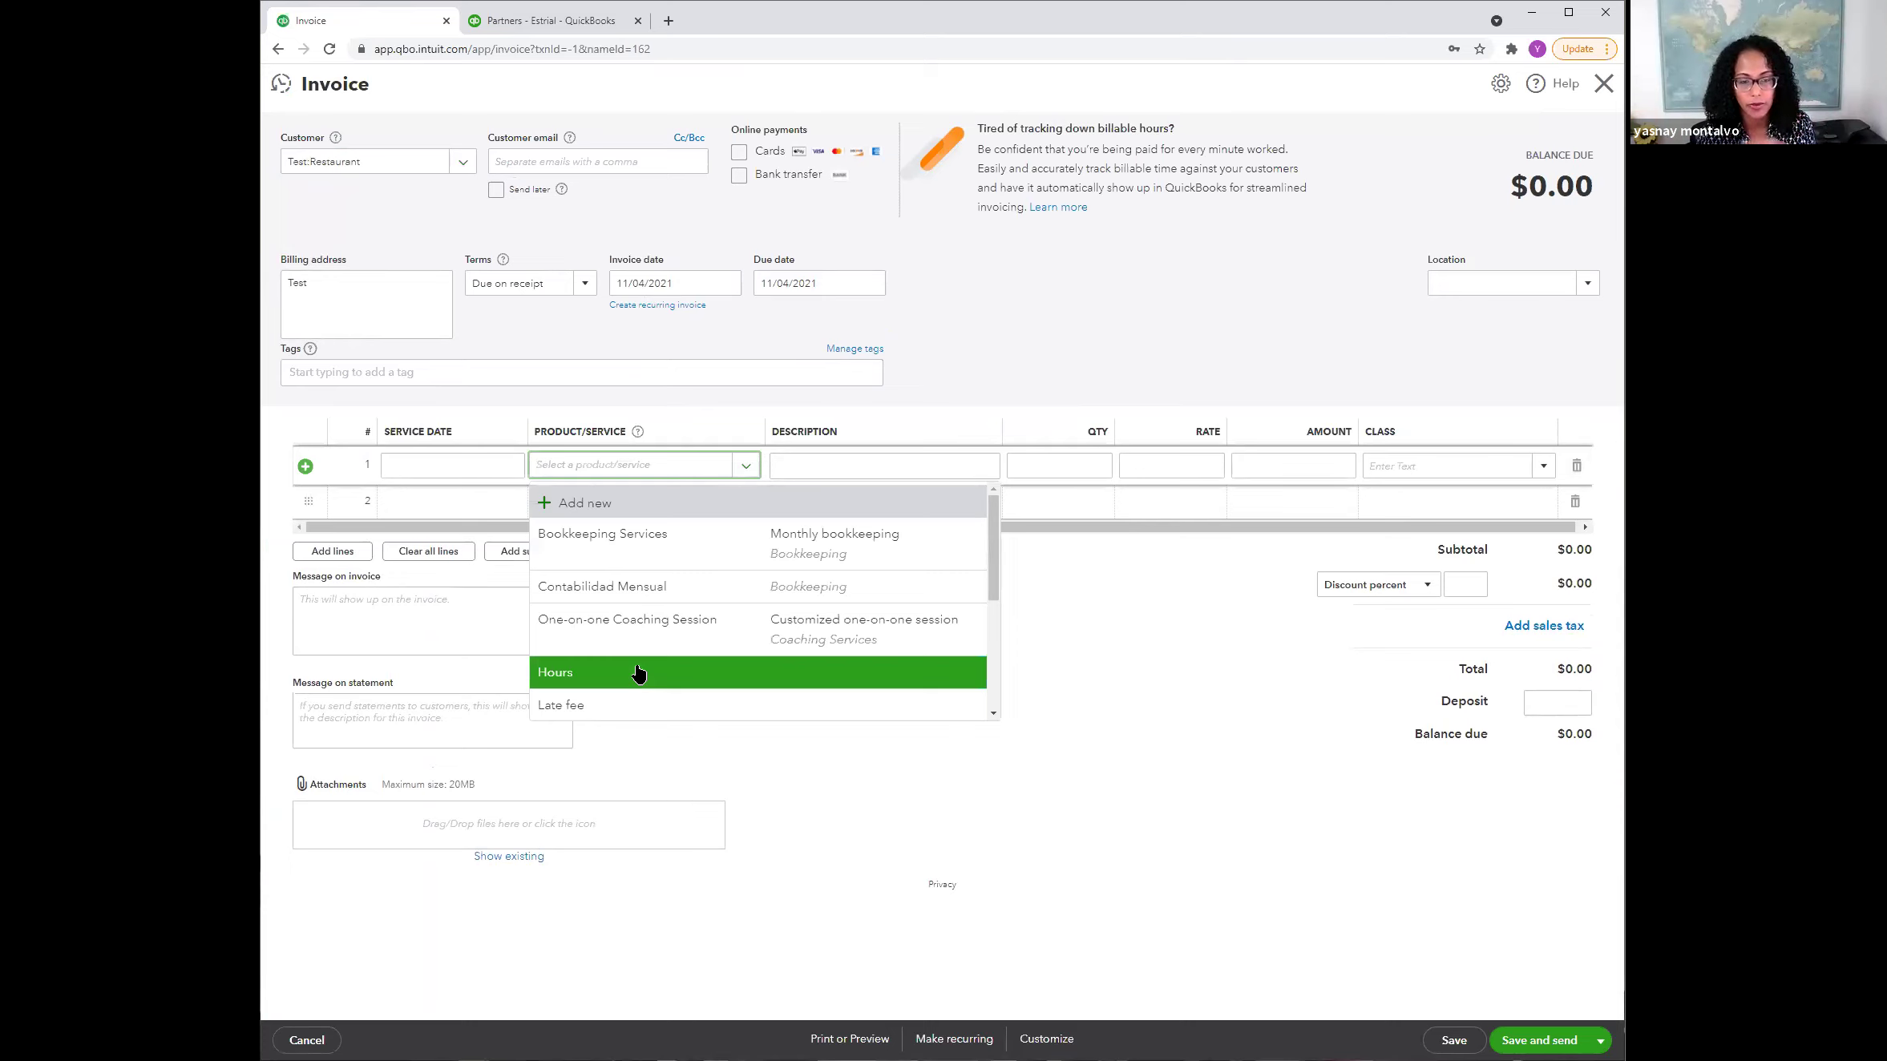
pyautogui.click(1126, 467)
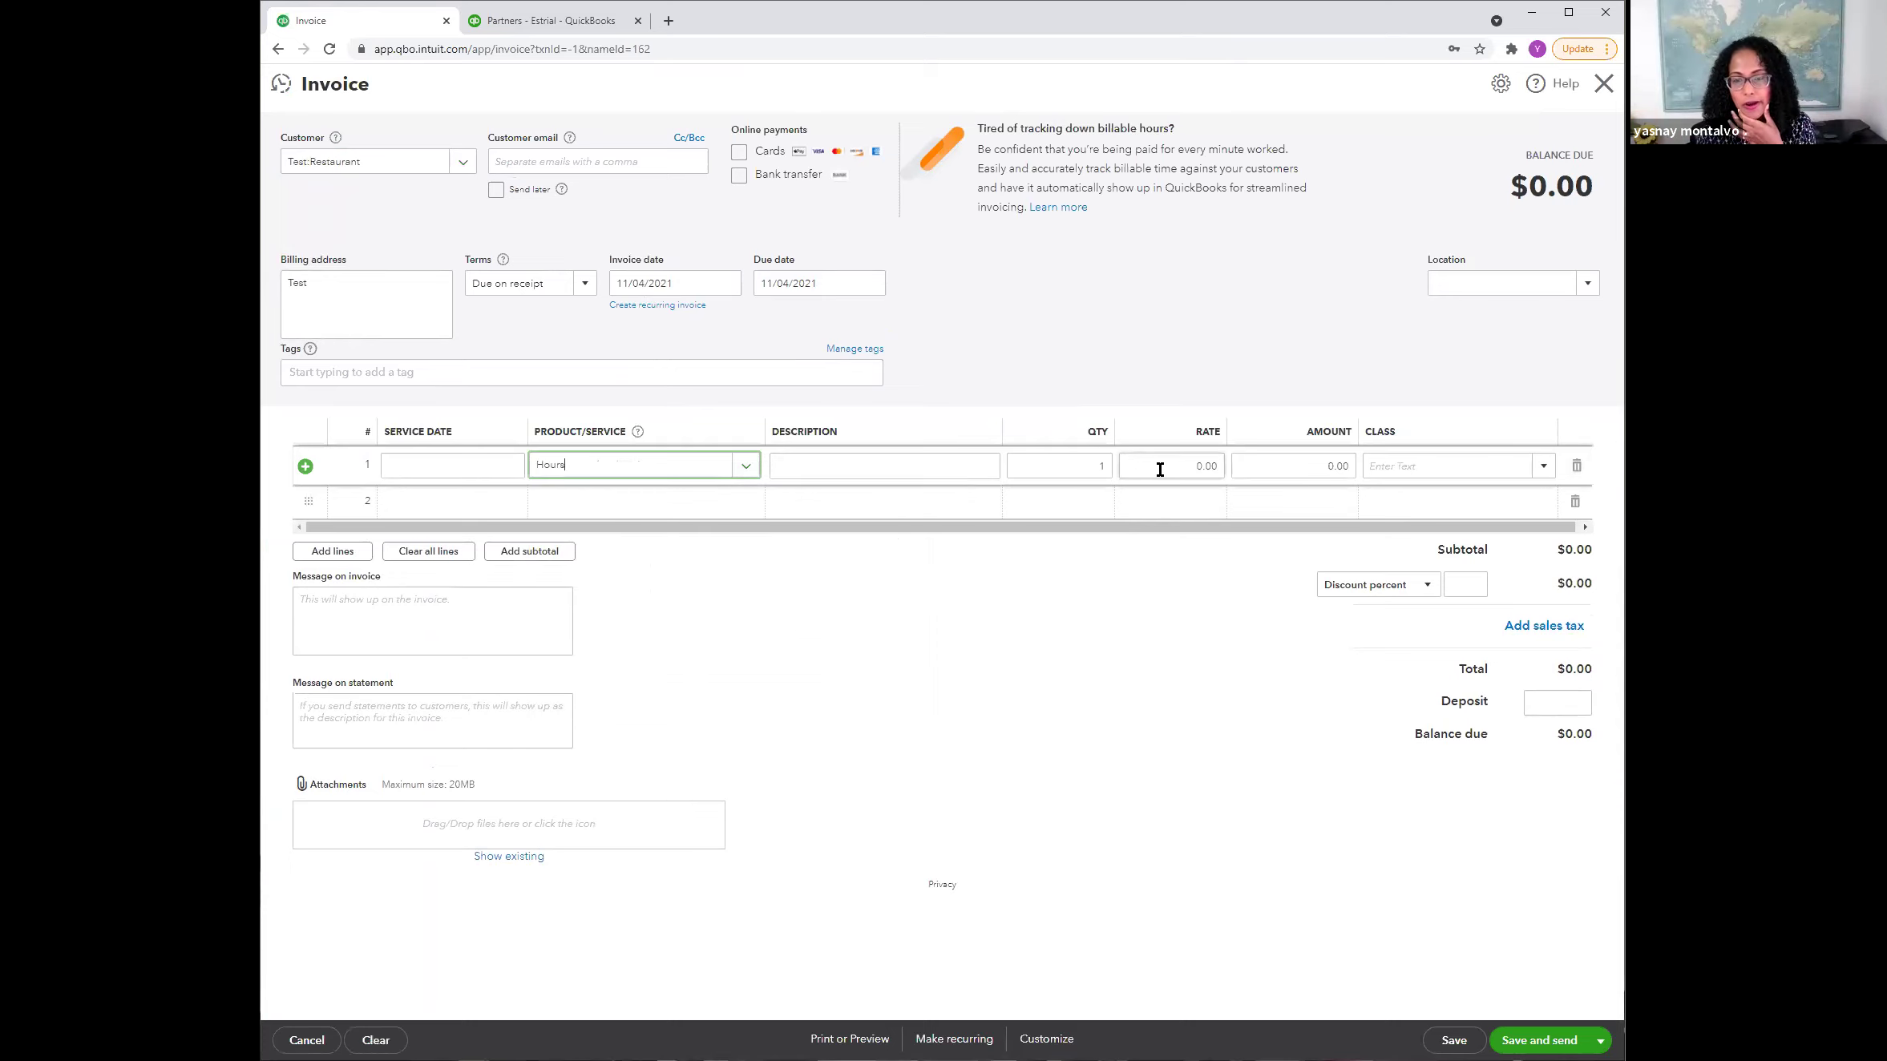
pyautogui.write('5,000')
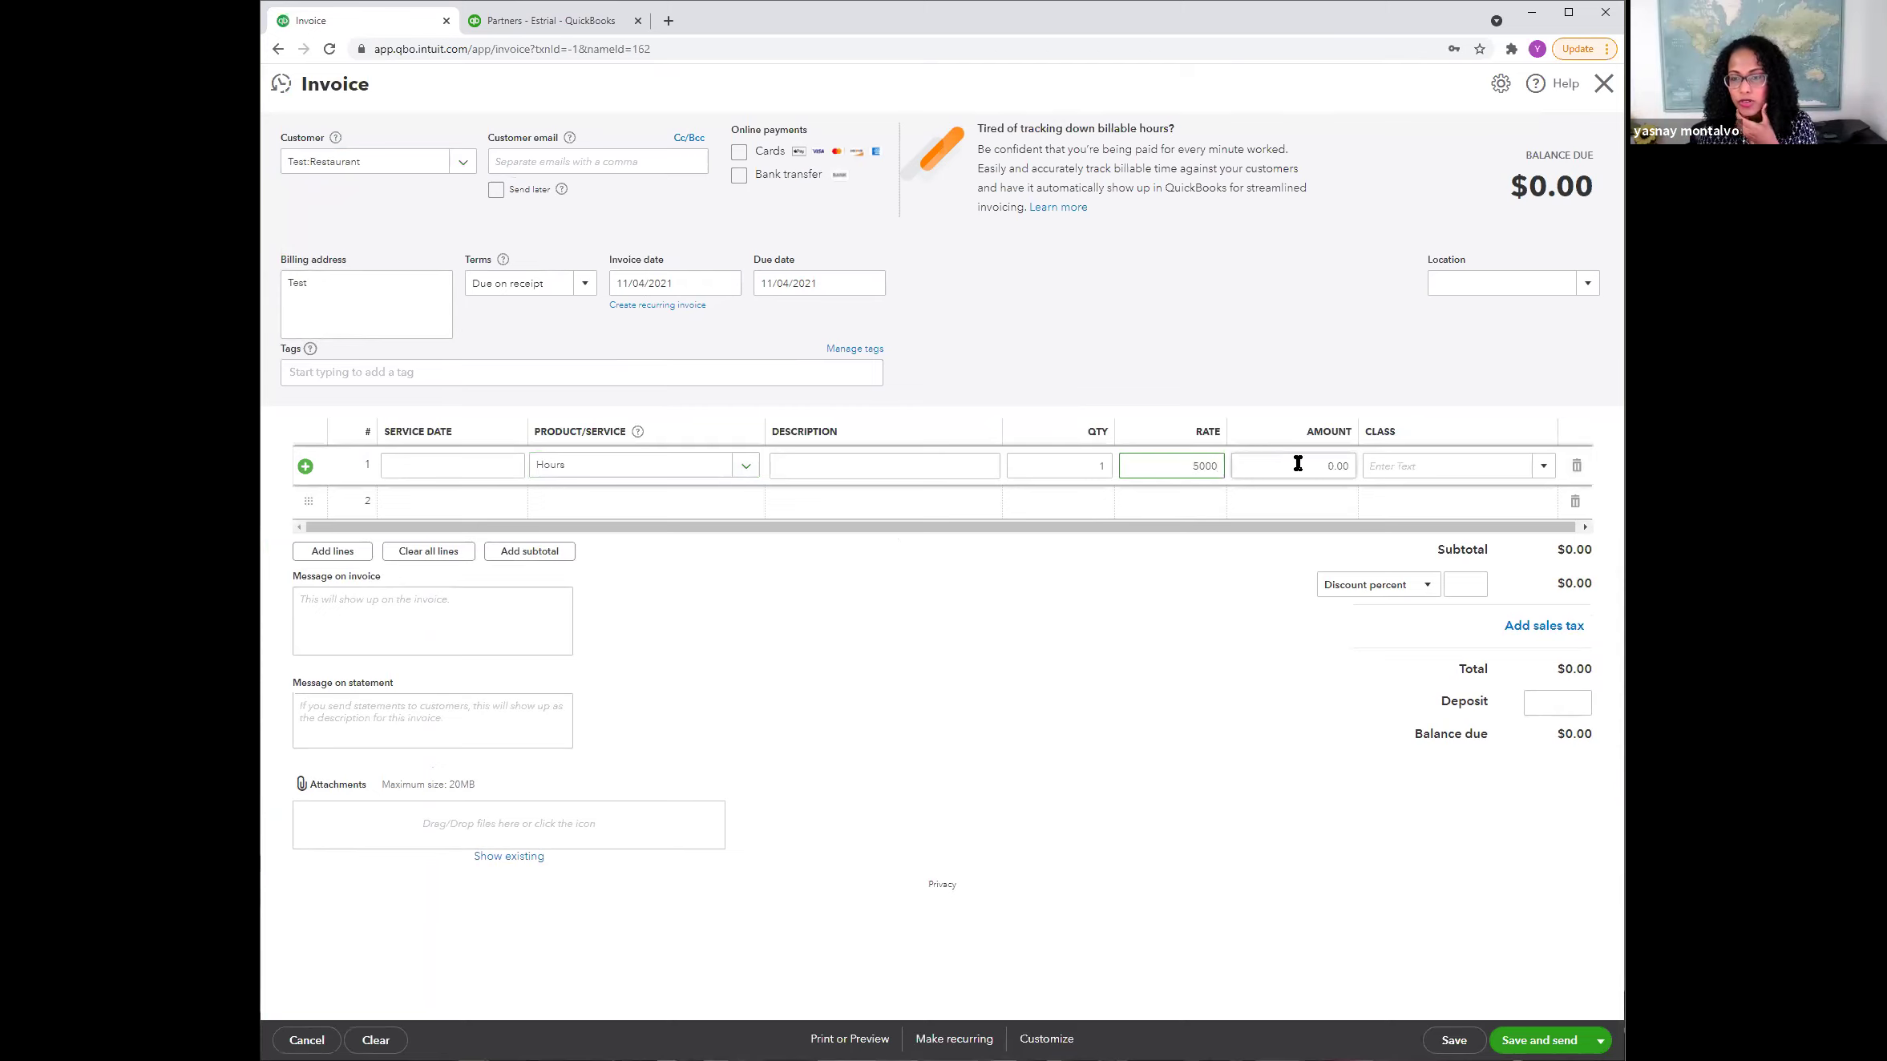
pyautogui.press('Tab')
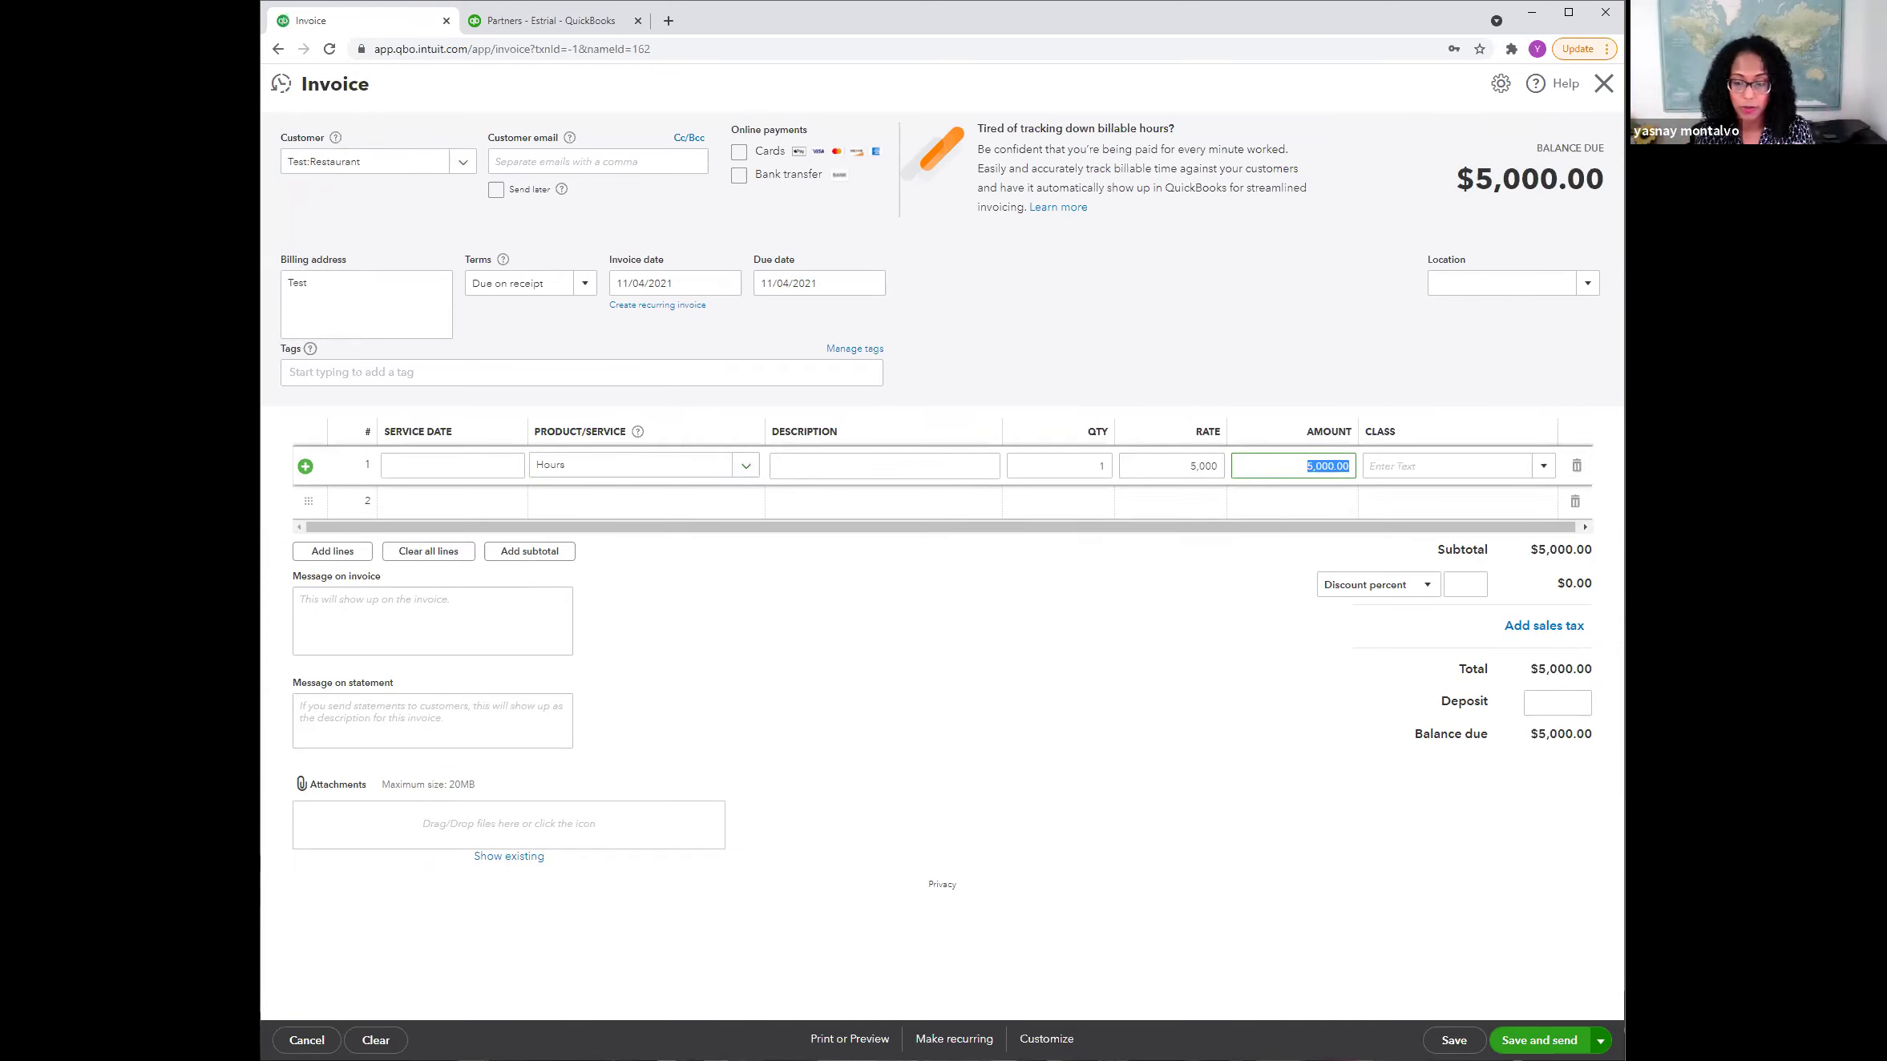
pyautogui.click(1600, 1040)
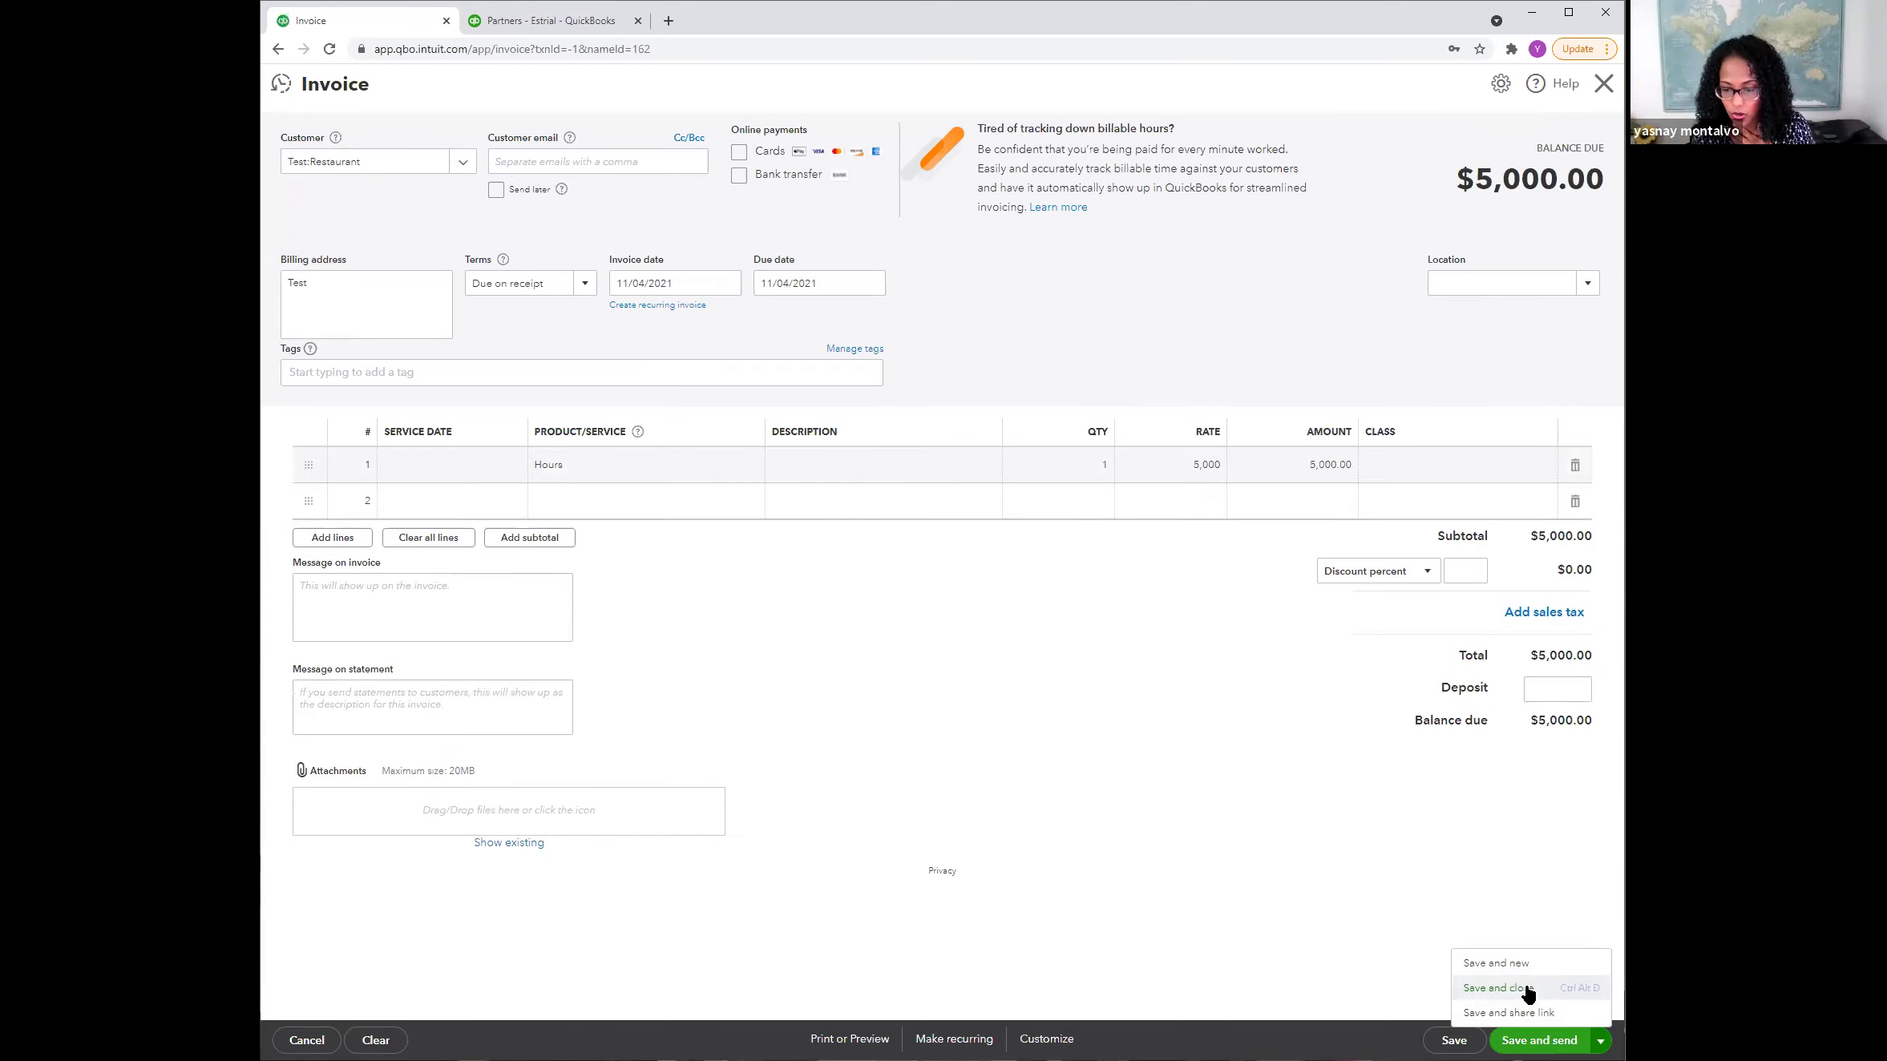
pyautogui.click(1525, 991)
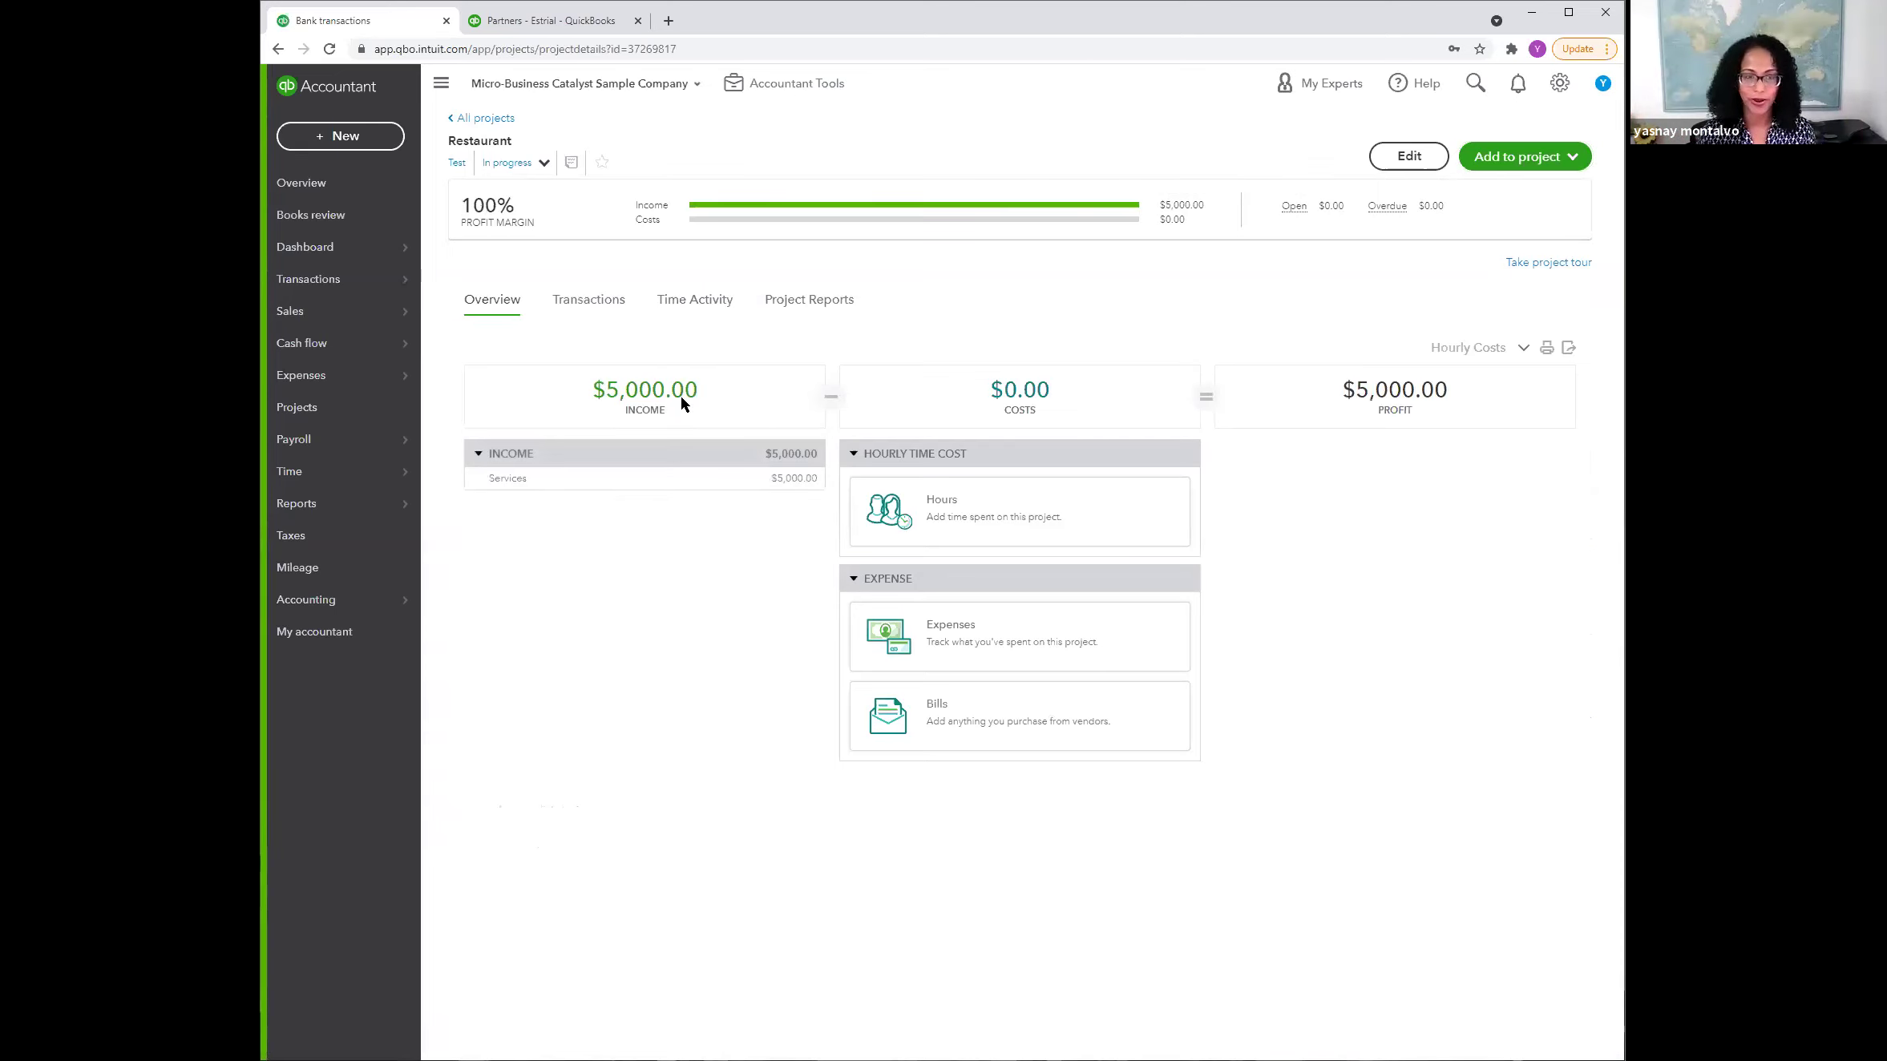
# Step: Assign the Advance Auto Parts bank transaction to the Test:Restaurant project and add it to the books
pyautogui.click(597, 304)
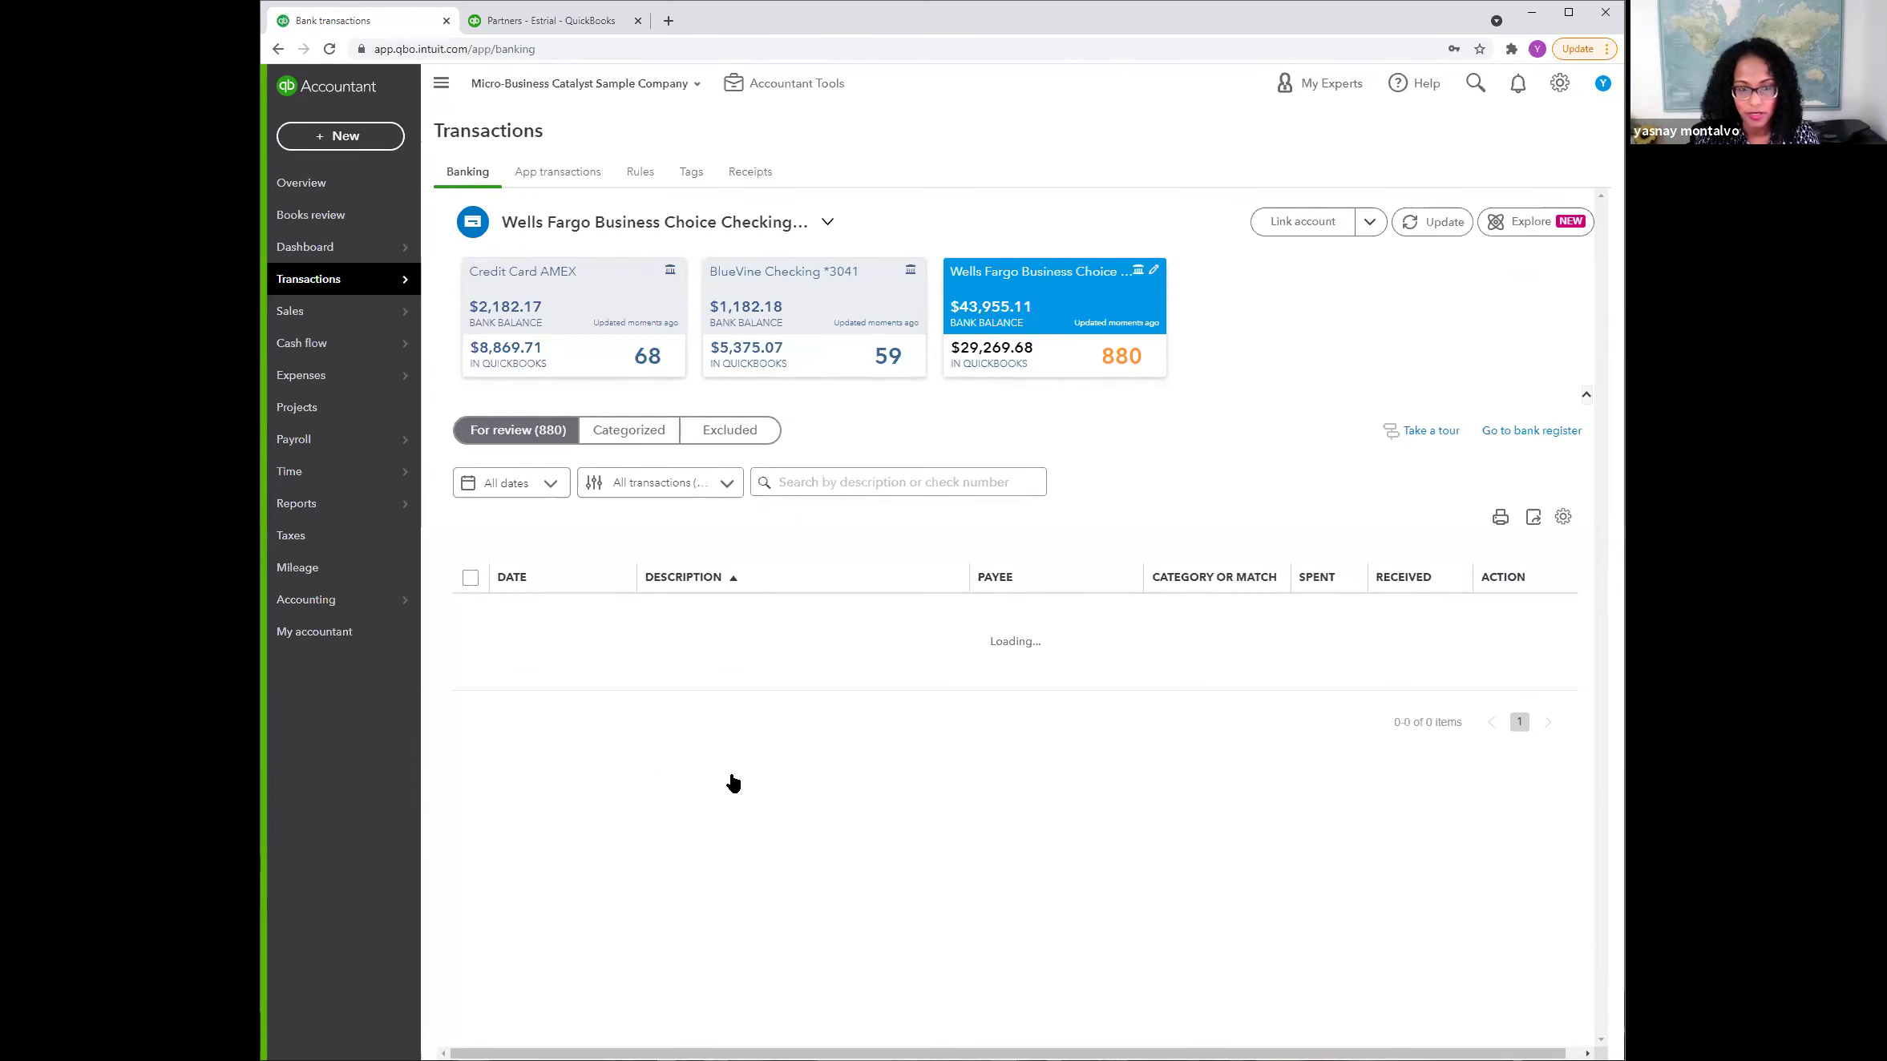
pyautogui.scroll(-4, 728, 779)
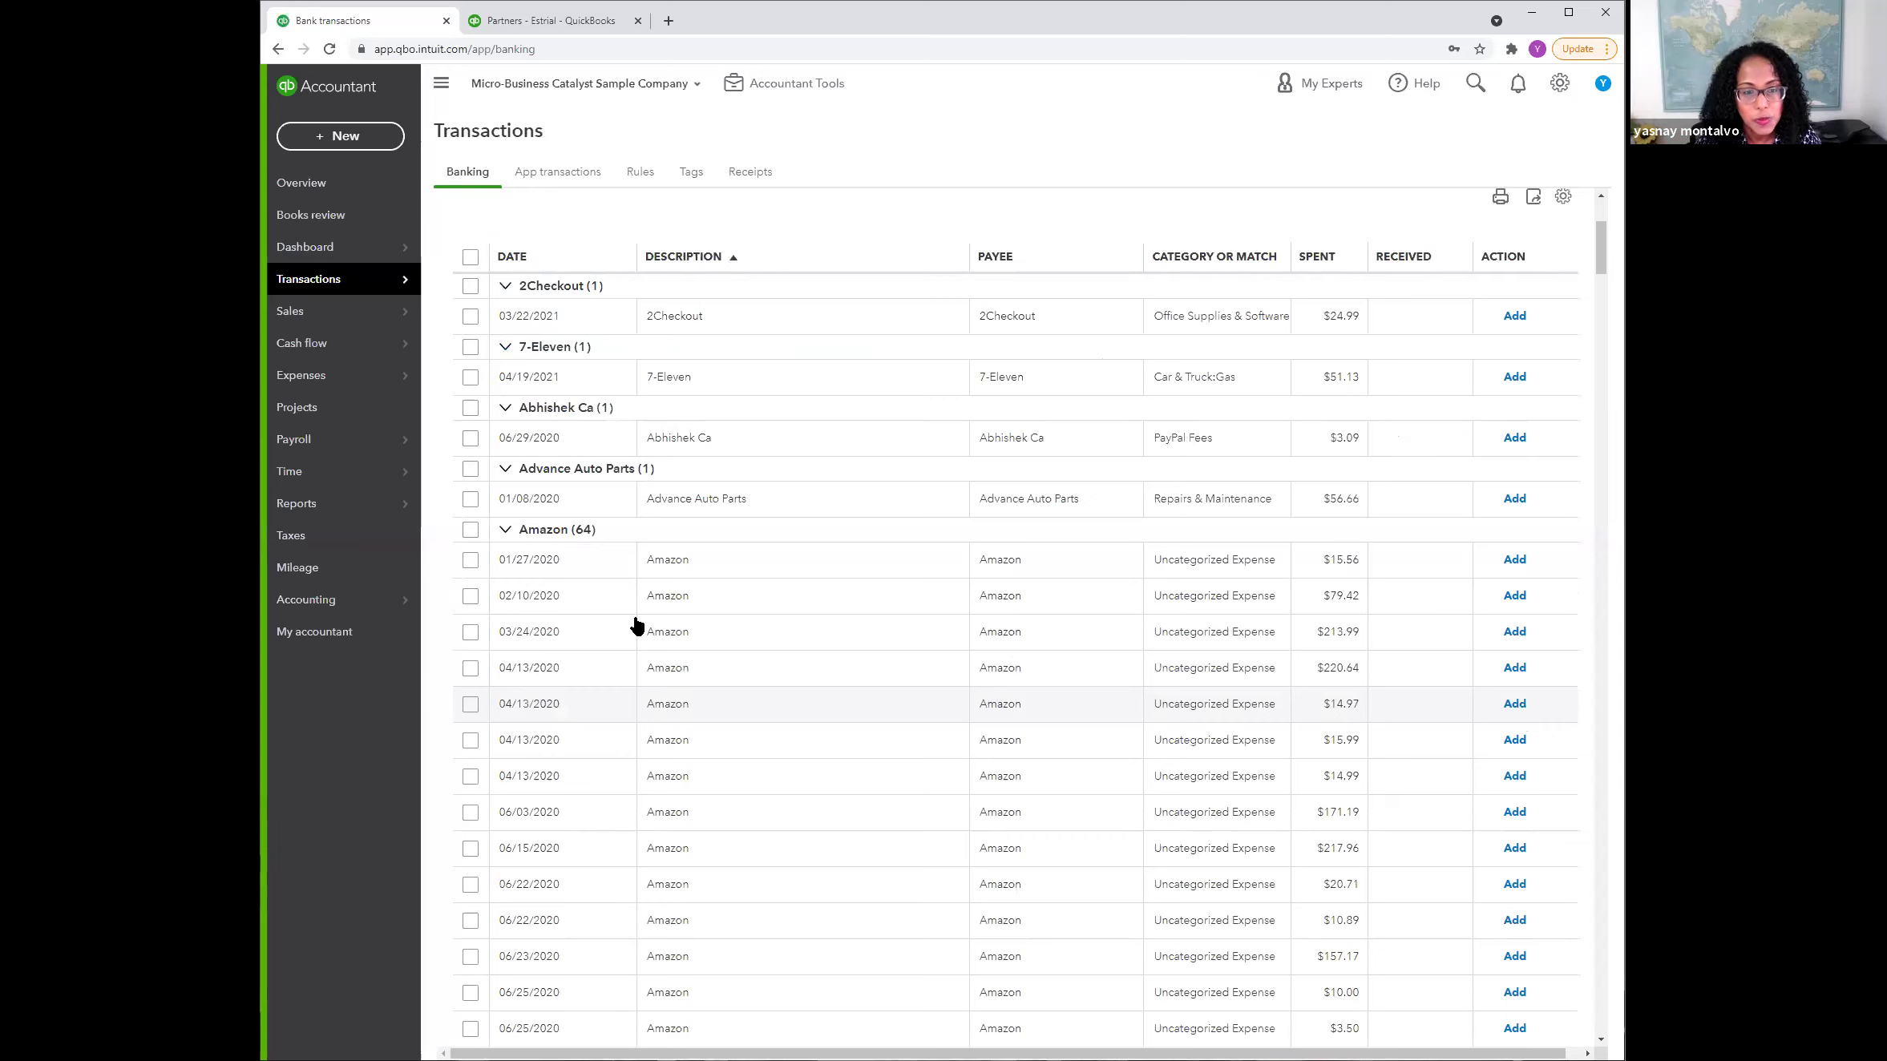
pyautogui.click(685, 504)
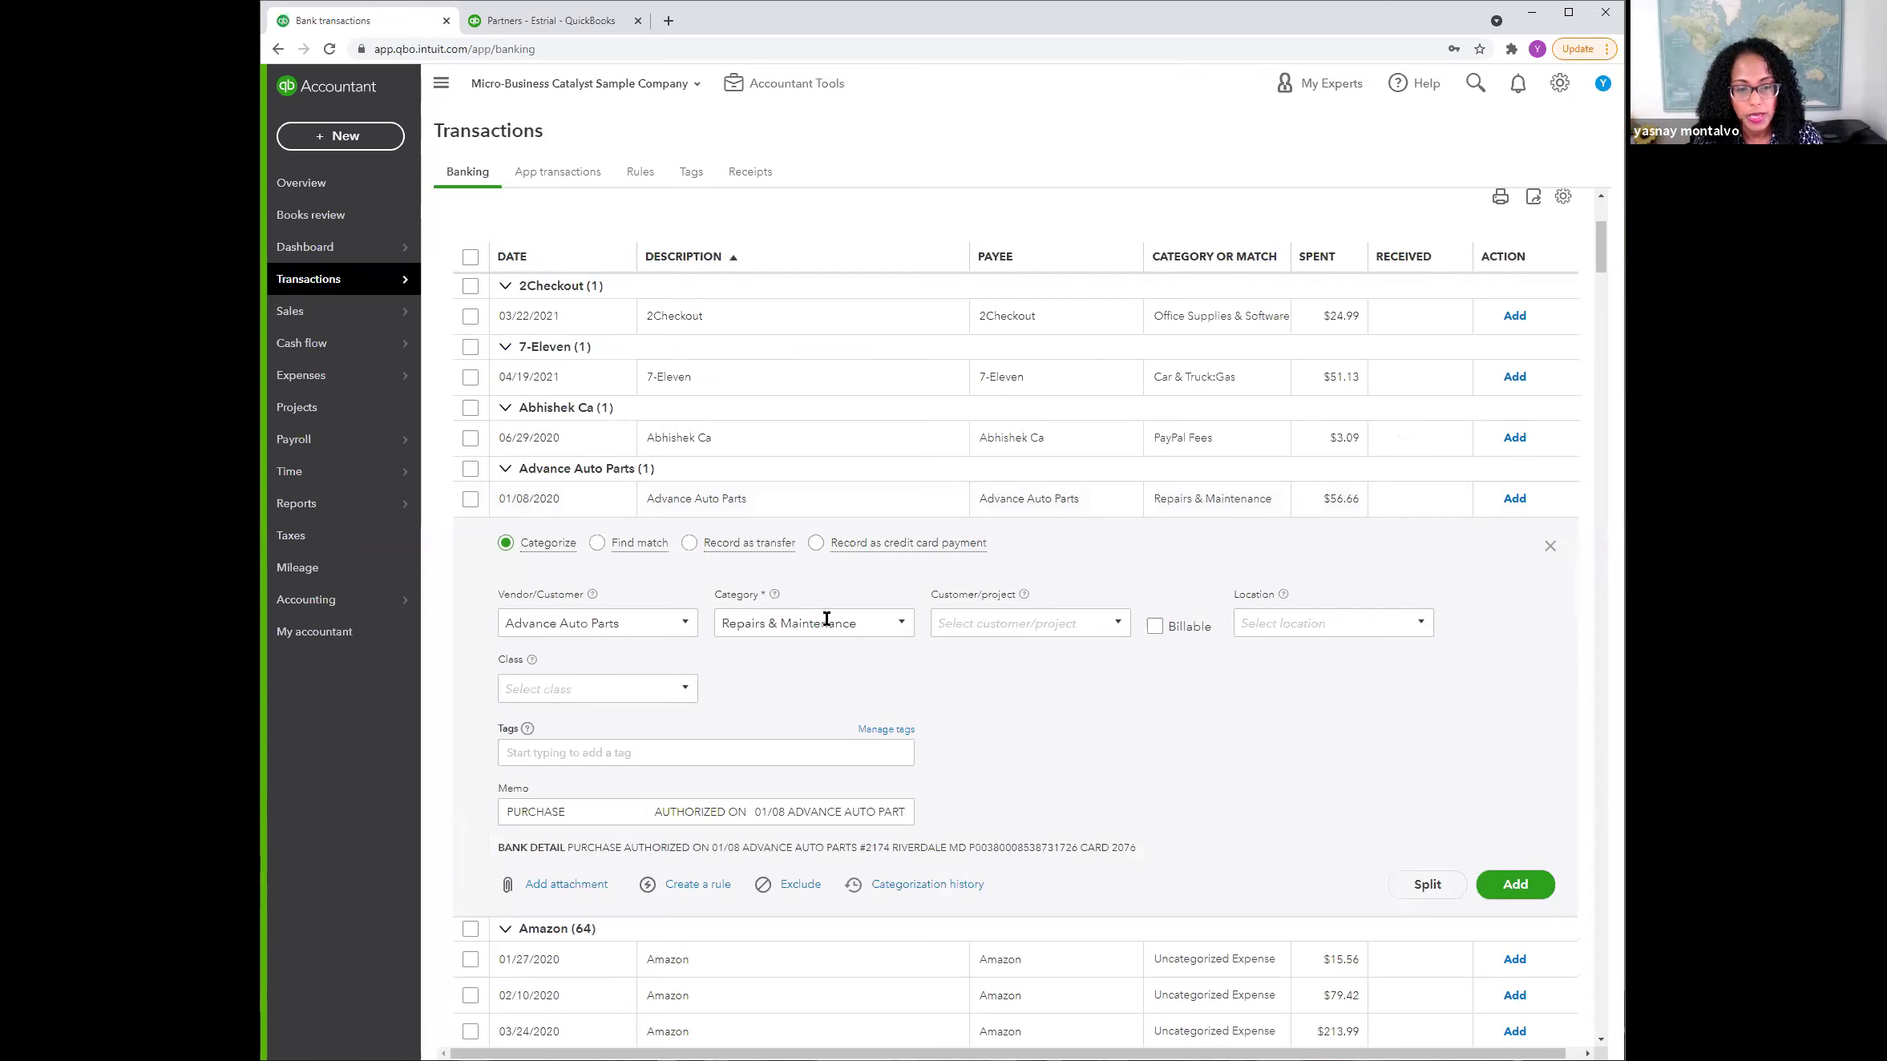
pyautogui.click(1108, 630)
pyautogui.click(991, 774)
pyautogui.click(1511, 887)
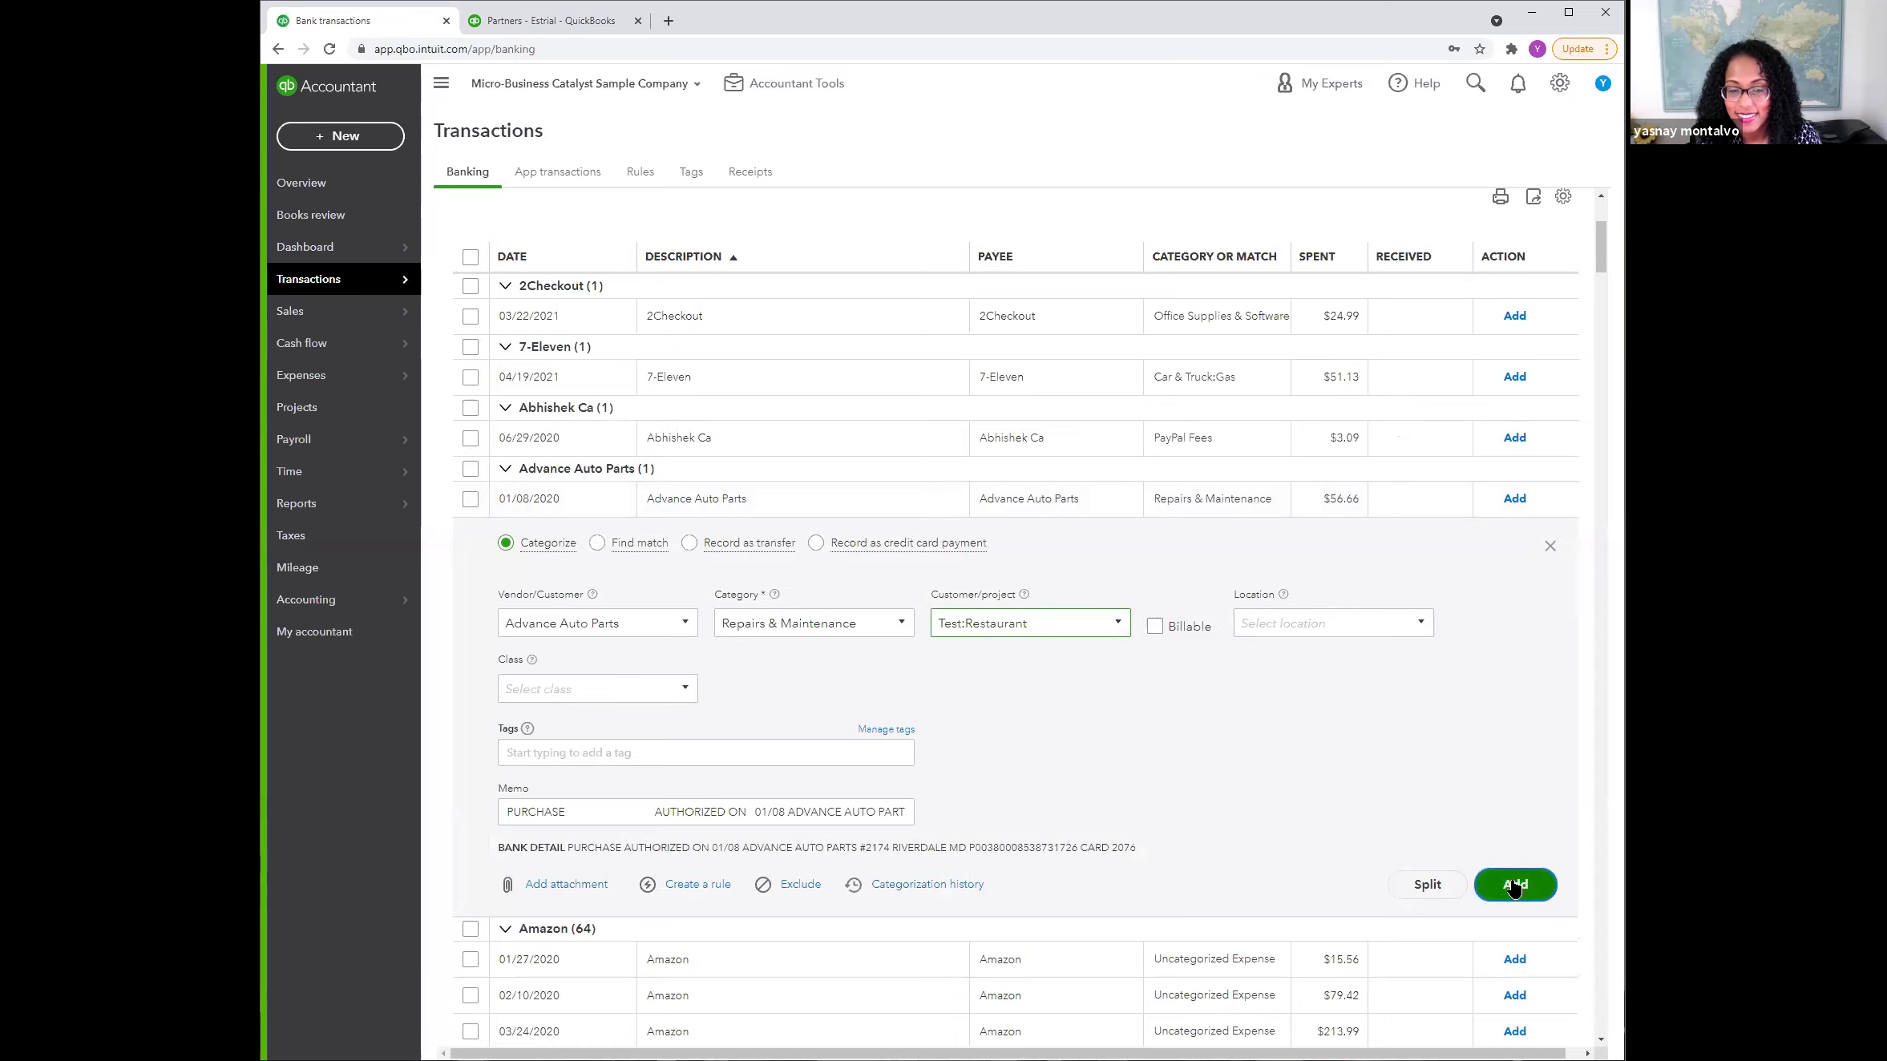
pyautogui.click(1513, 884)
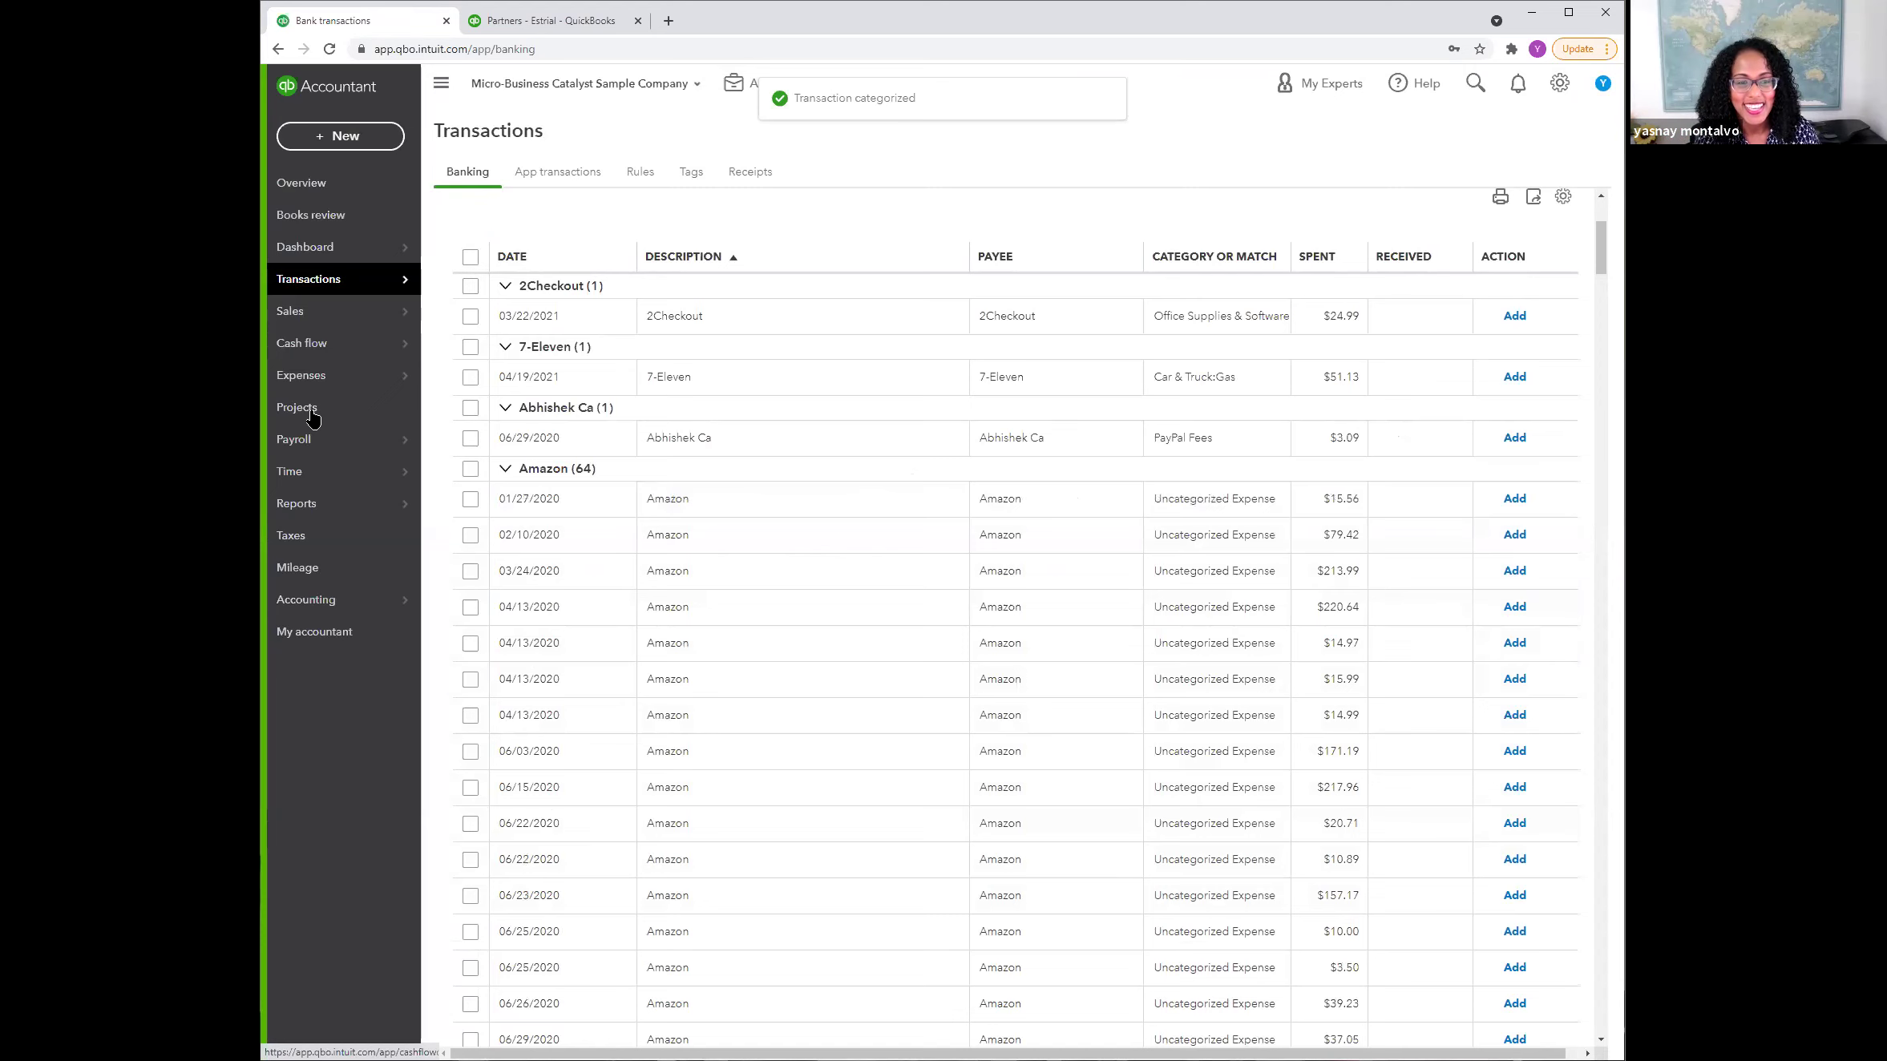
# Step: Review the Restaurant project's income and costs, and open its project profitability report without time costs
pyautogui.click(313, 414)
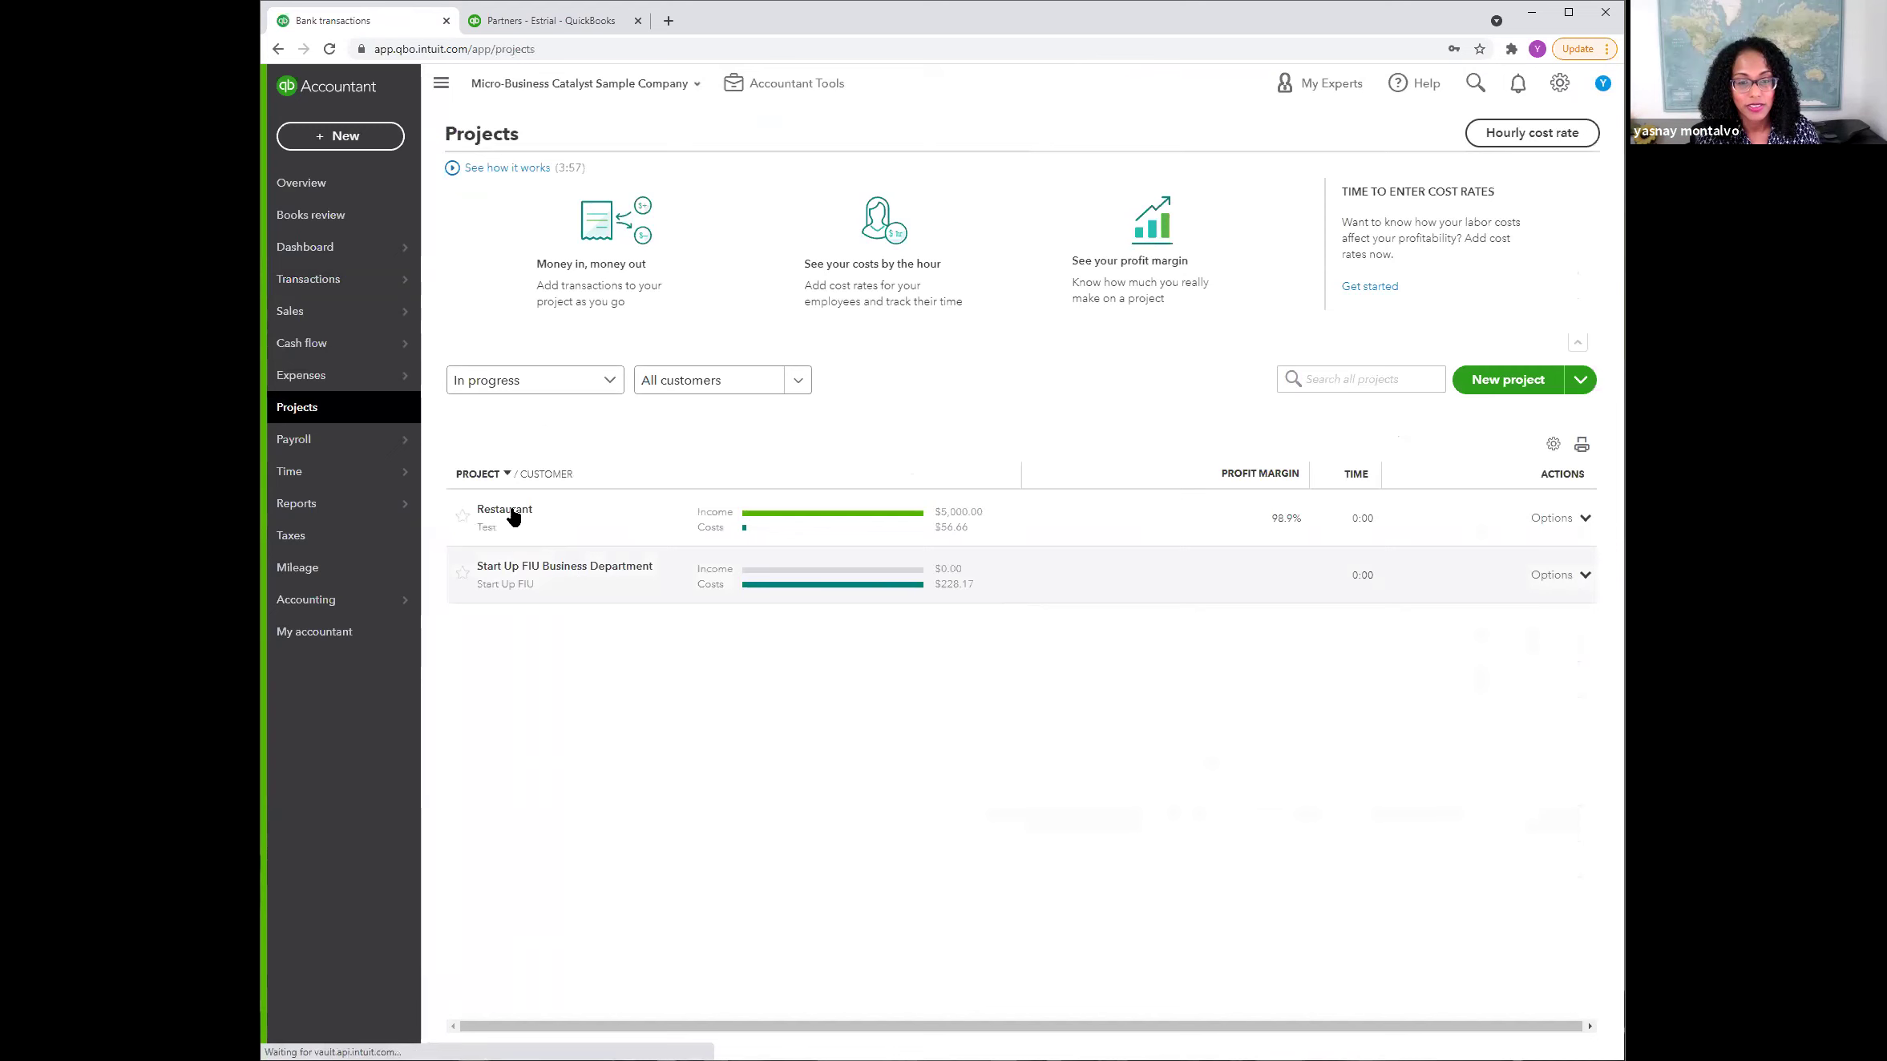
pyautogui.click(621, 531)
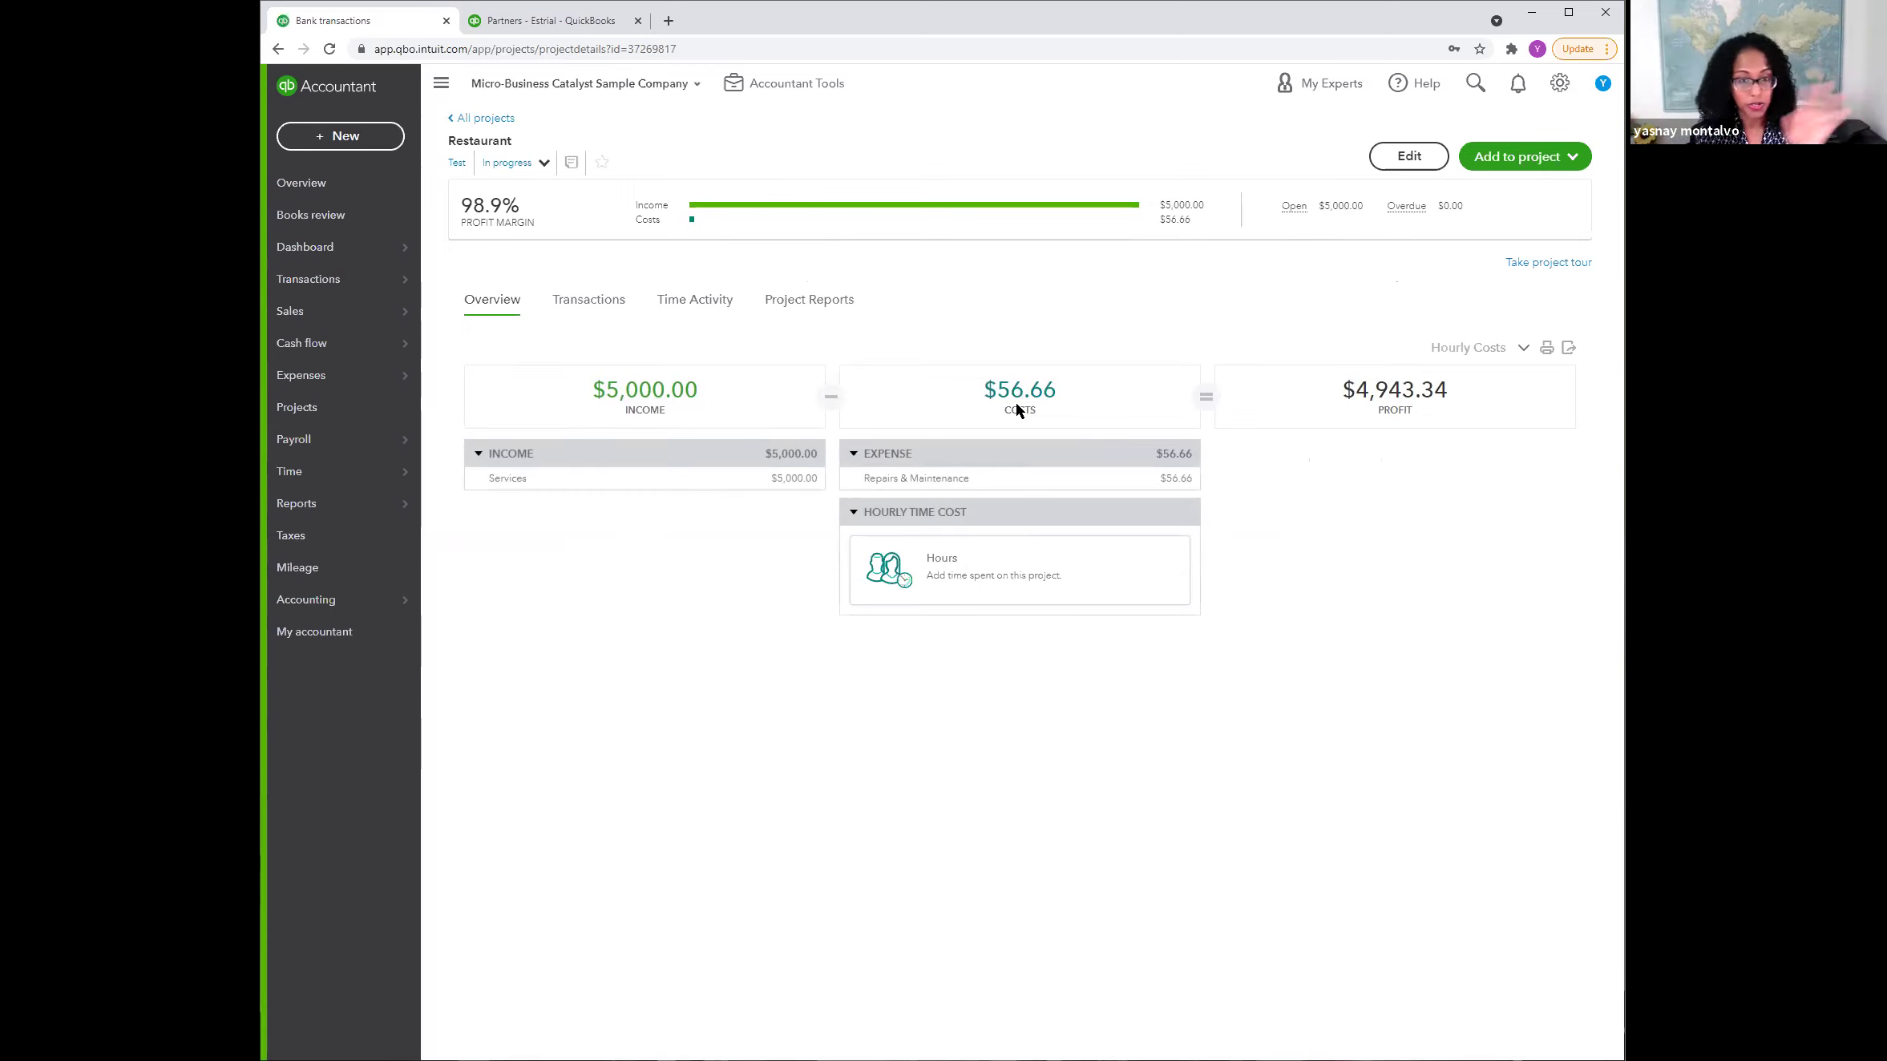
pyautogui.click(812, 309)
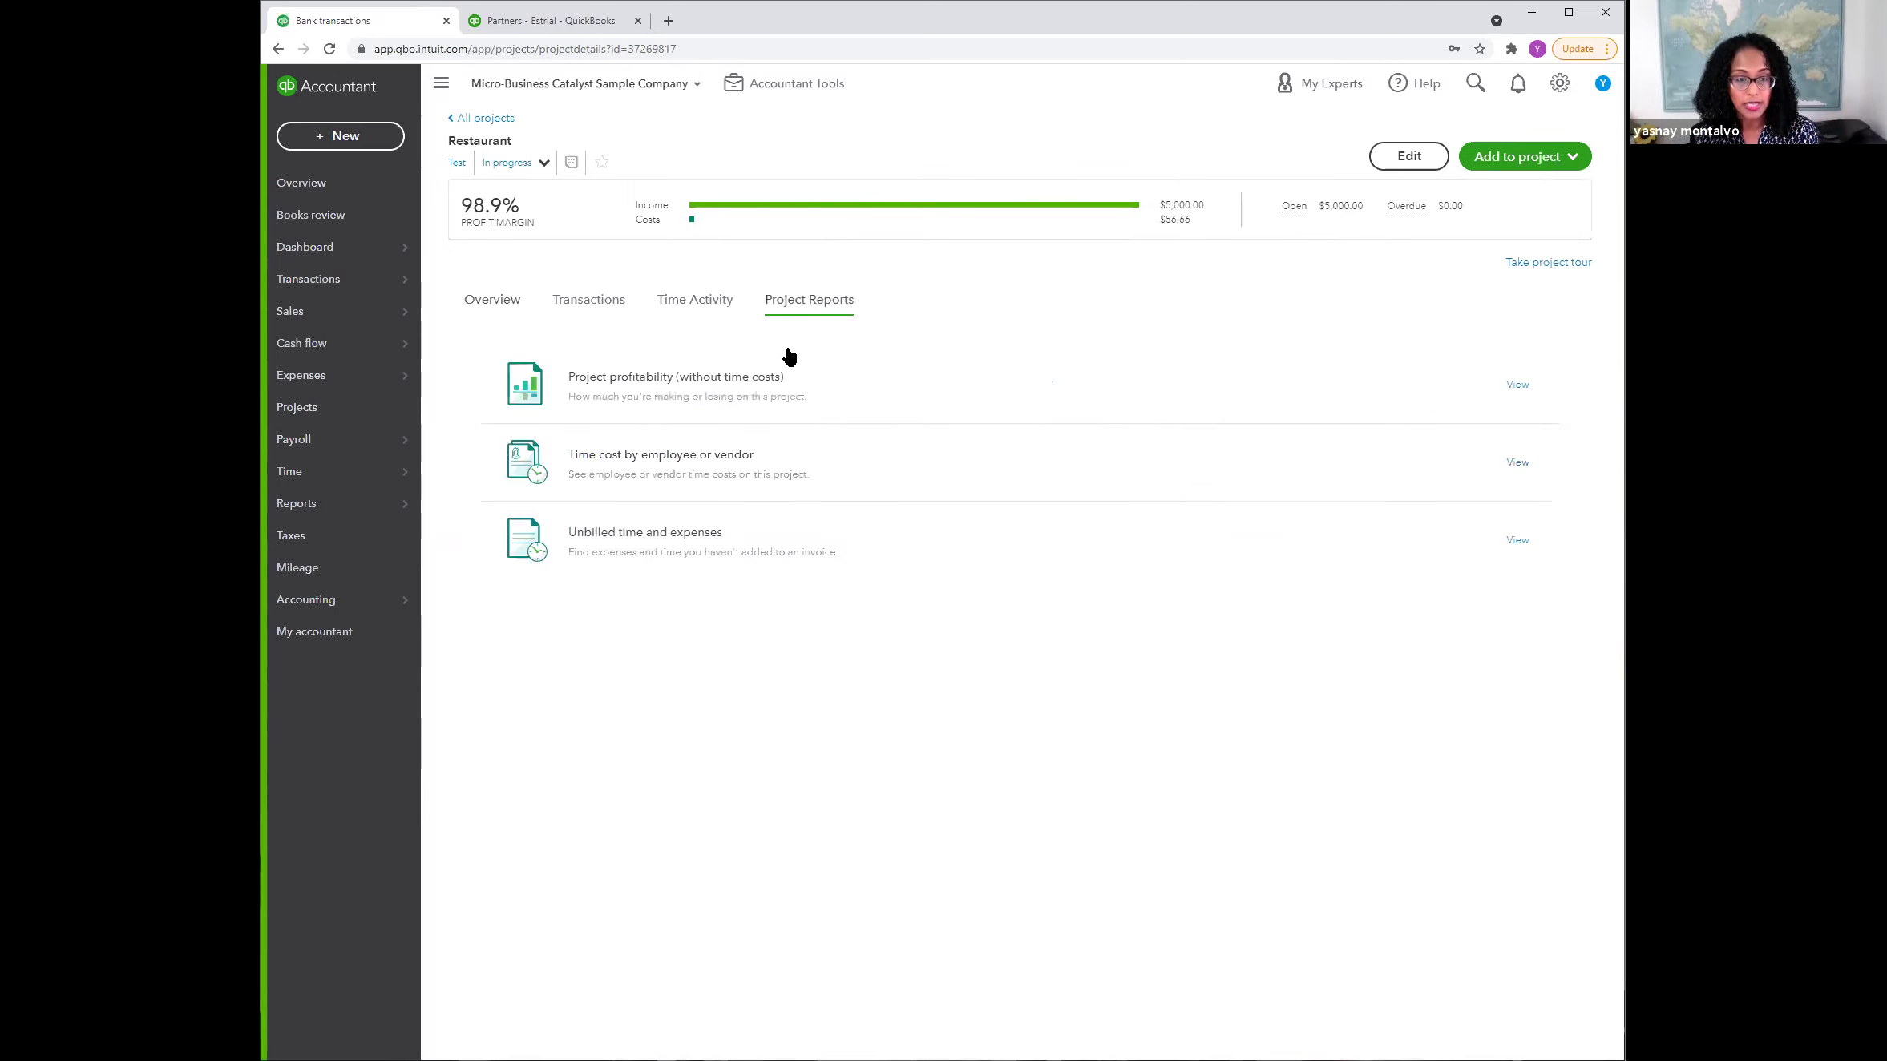
pyautogui.click(762, 374)
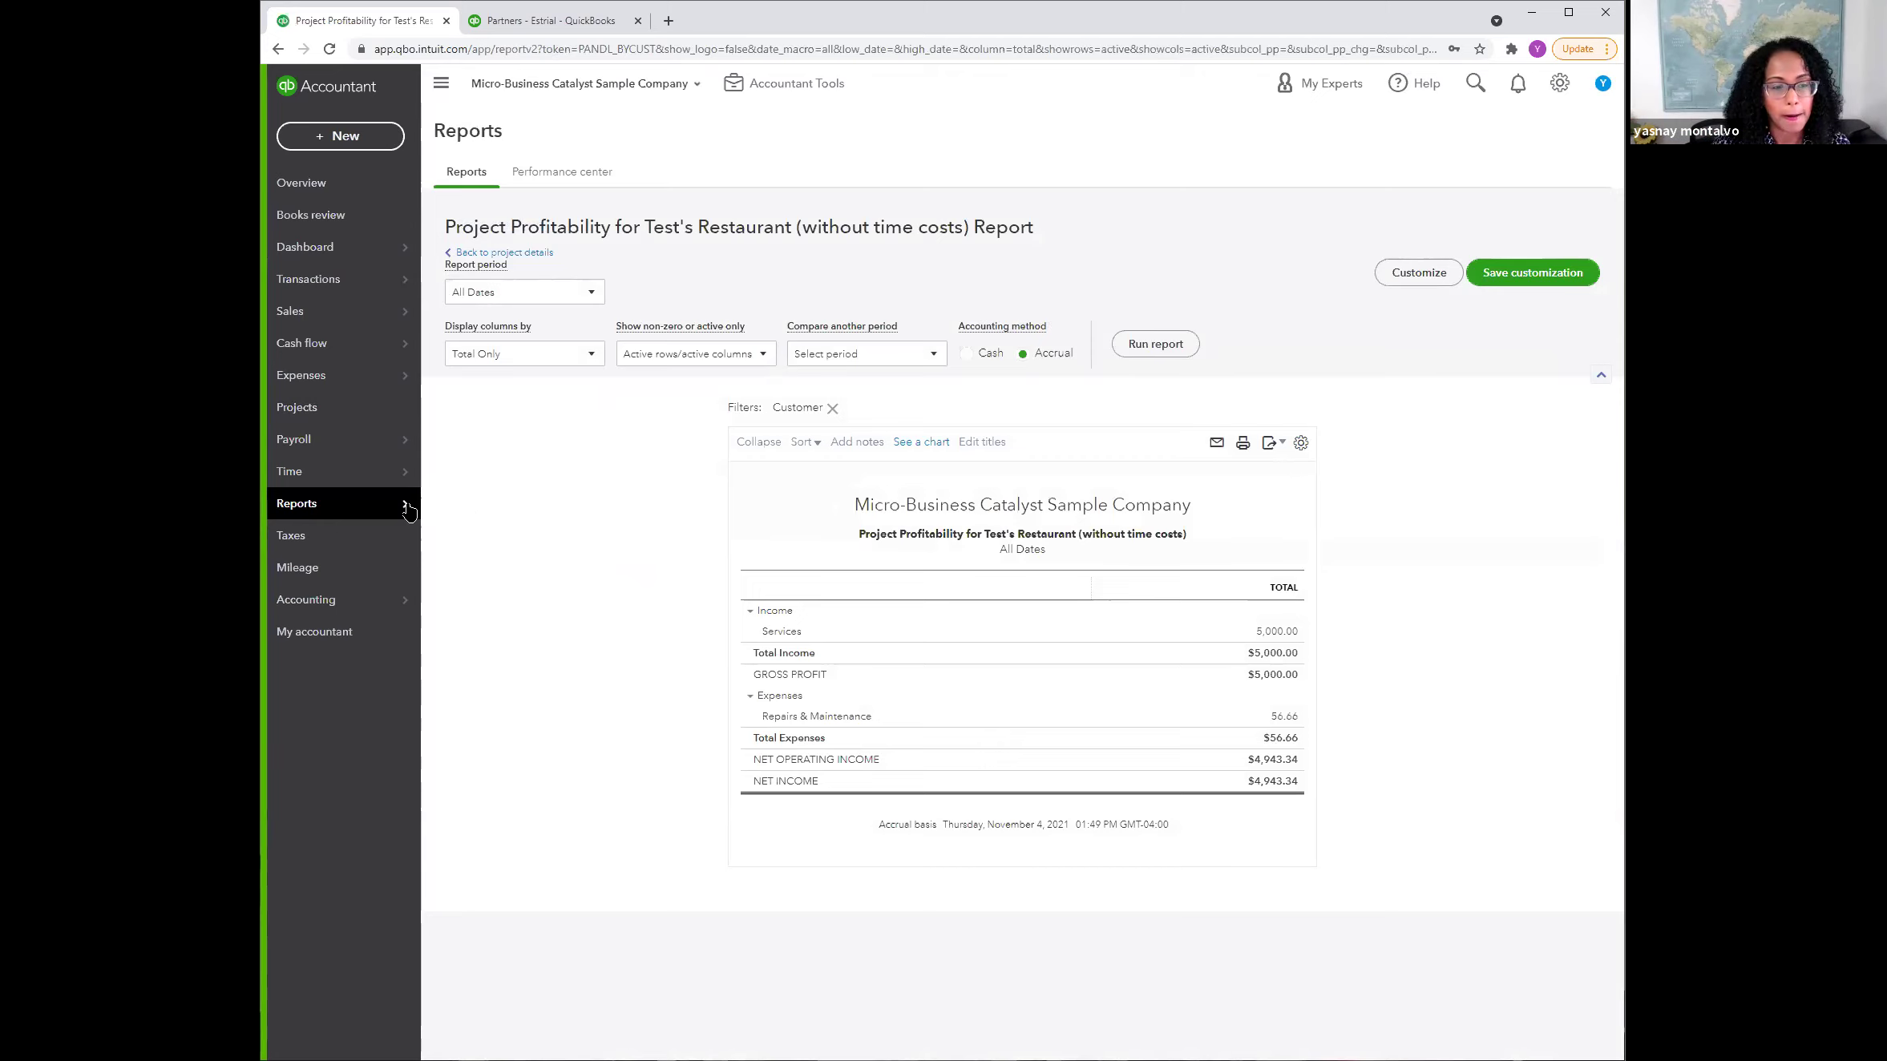
pyautogui.moveTo(392, 509)
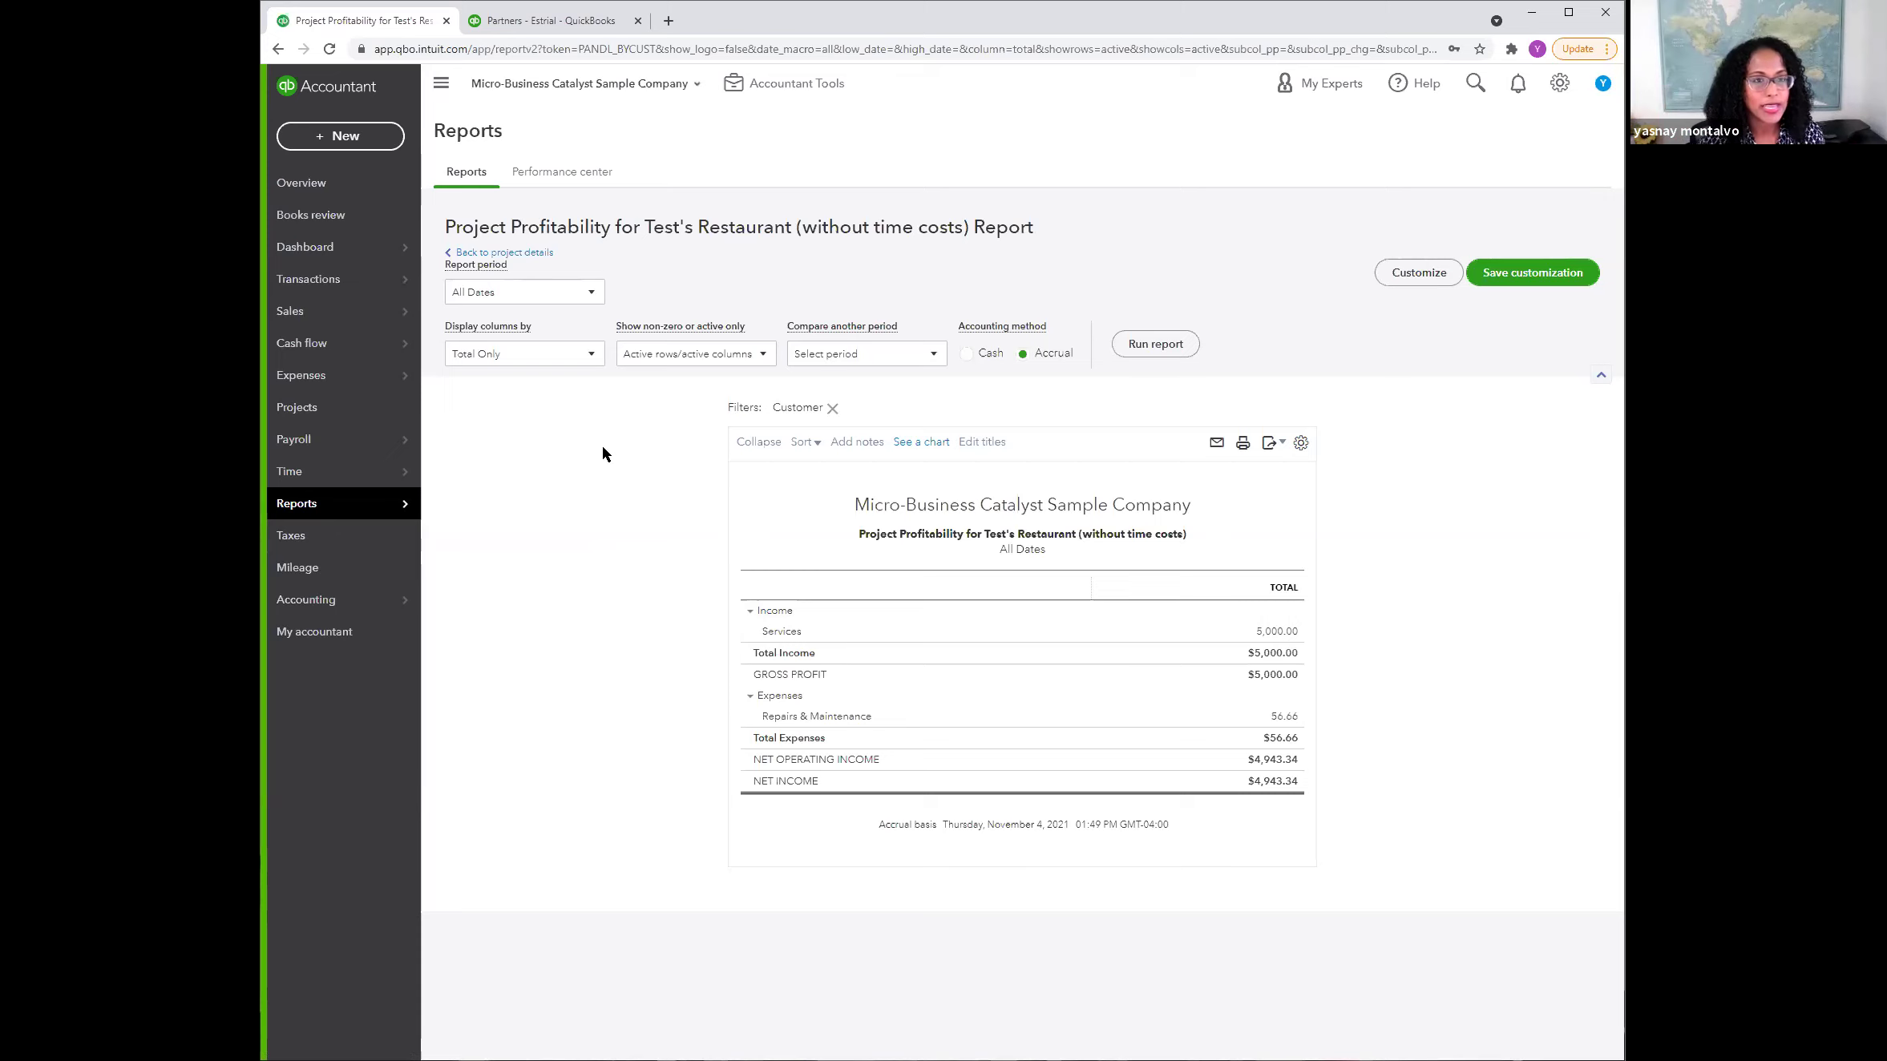
# Step: Return to the accountant practice's own books, view the QuickBooks Cash account and show its options for getting or sending money
pyautogui.click(358, 94)
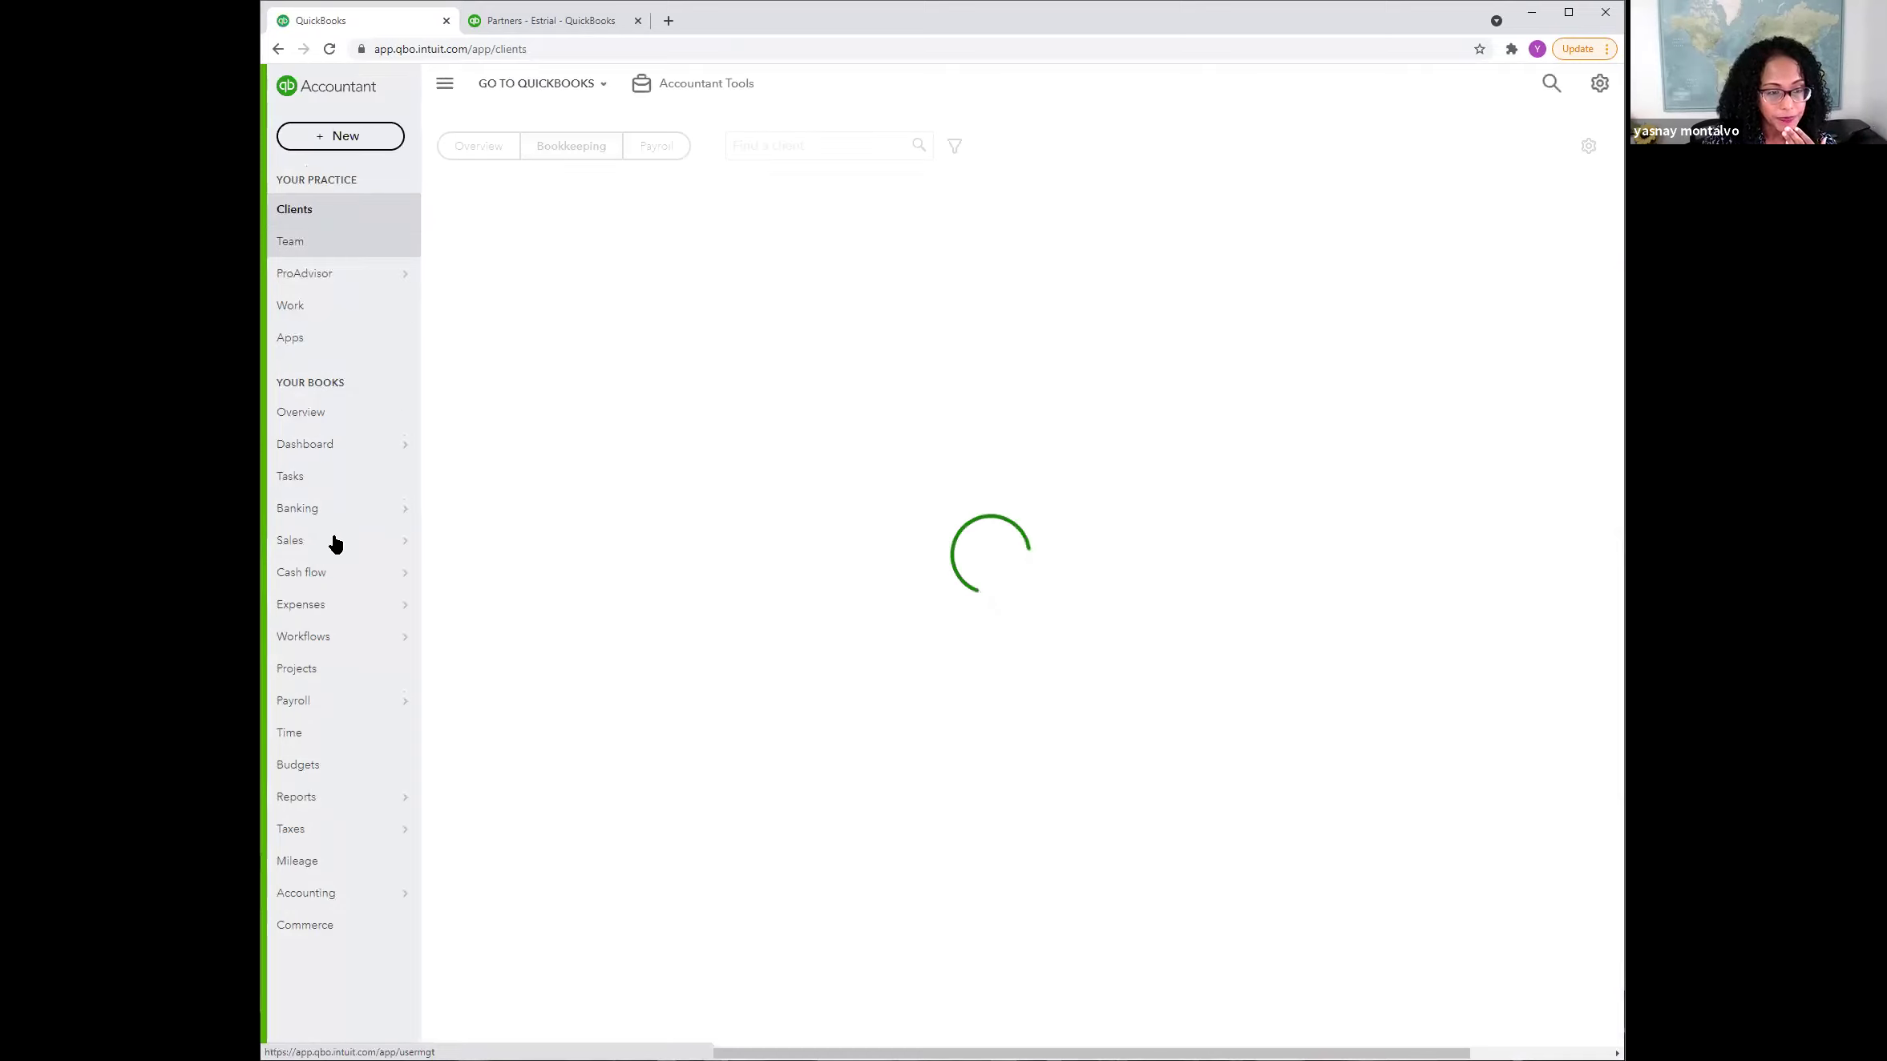
pyautogui.click(317, 588)
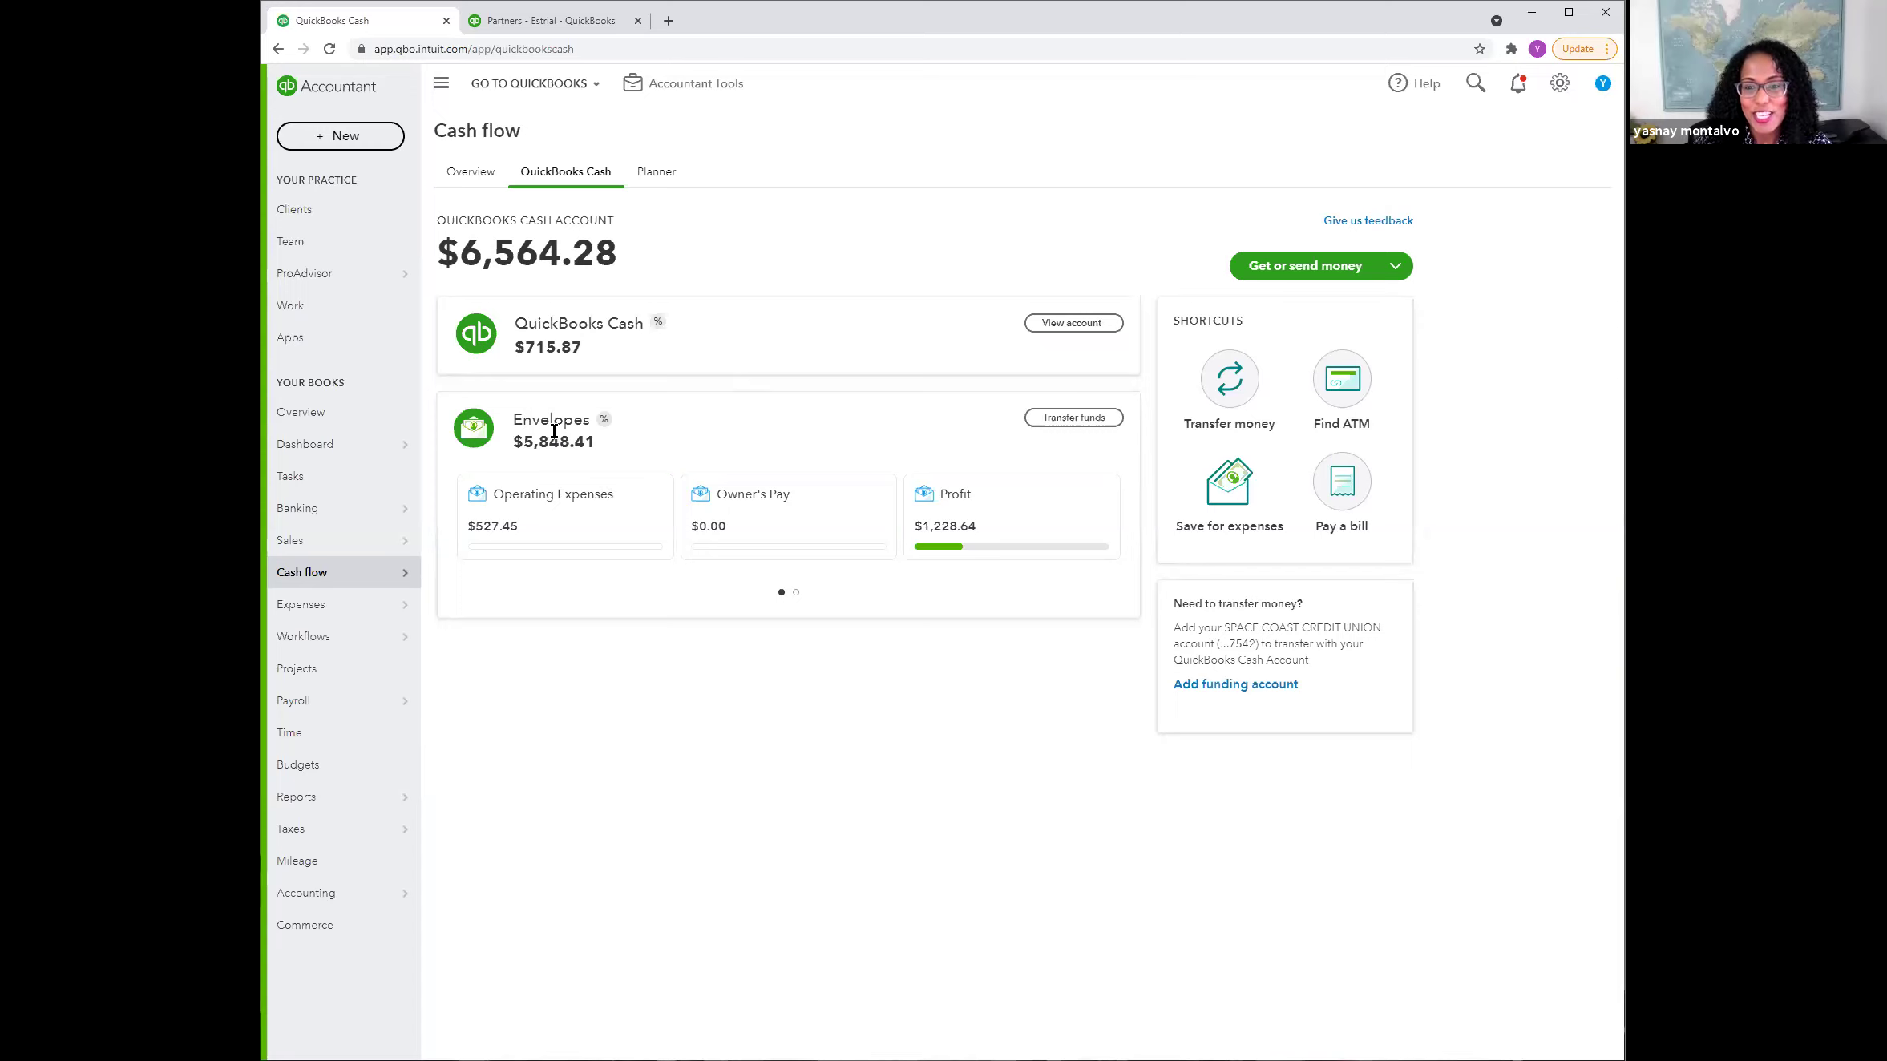
pyautogui.click(1396, 268)
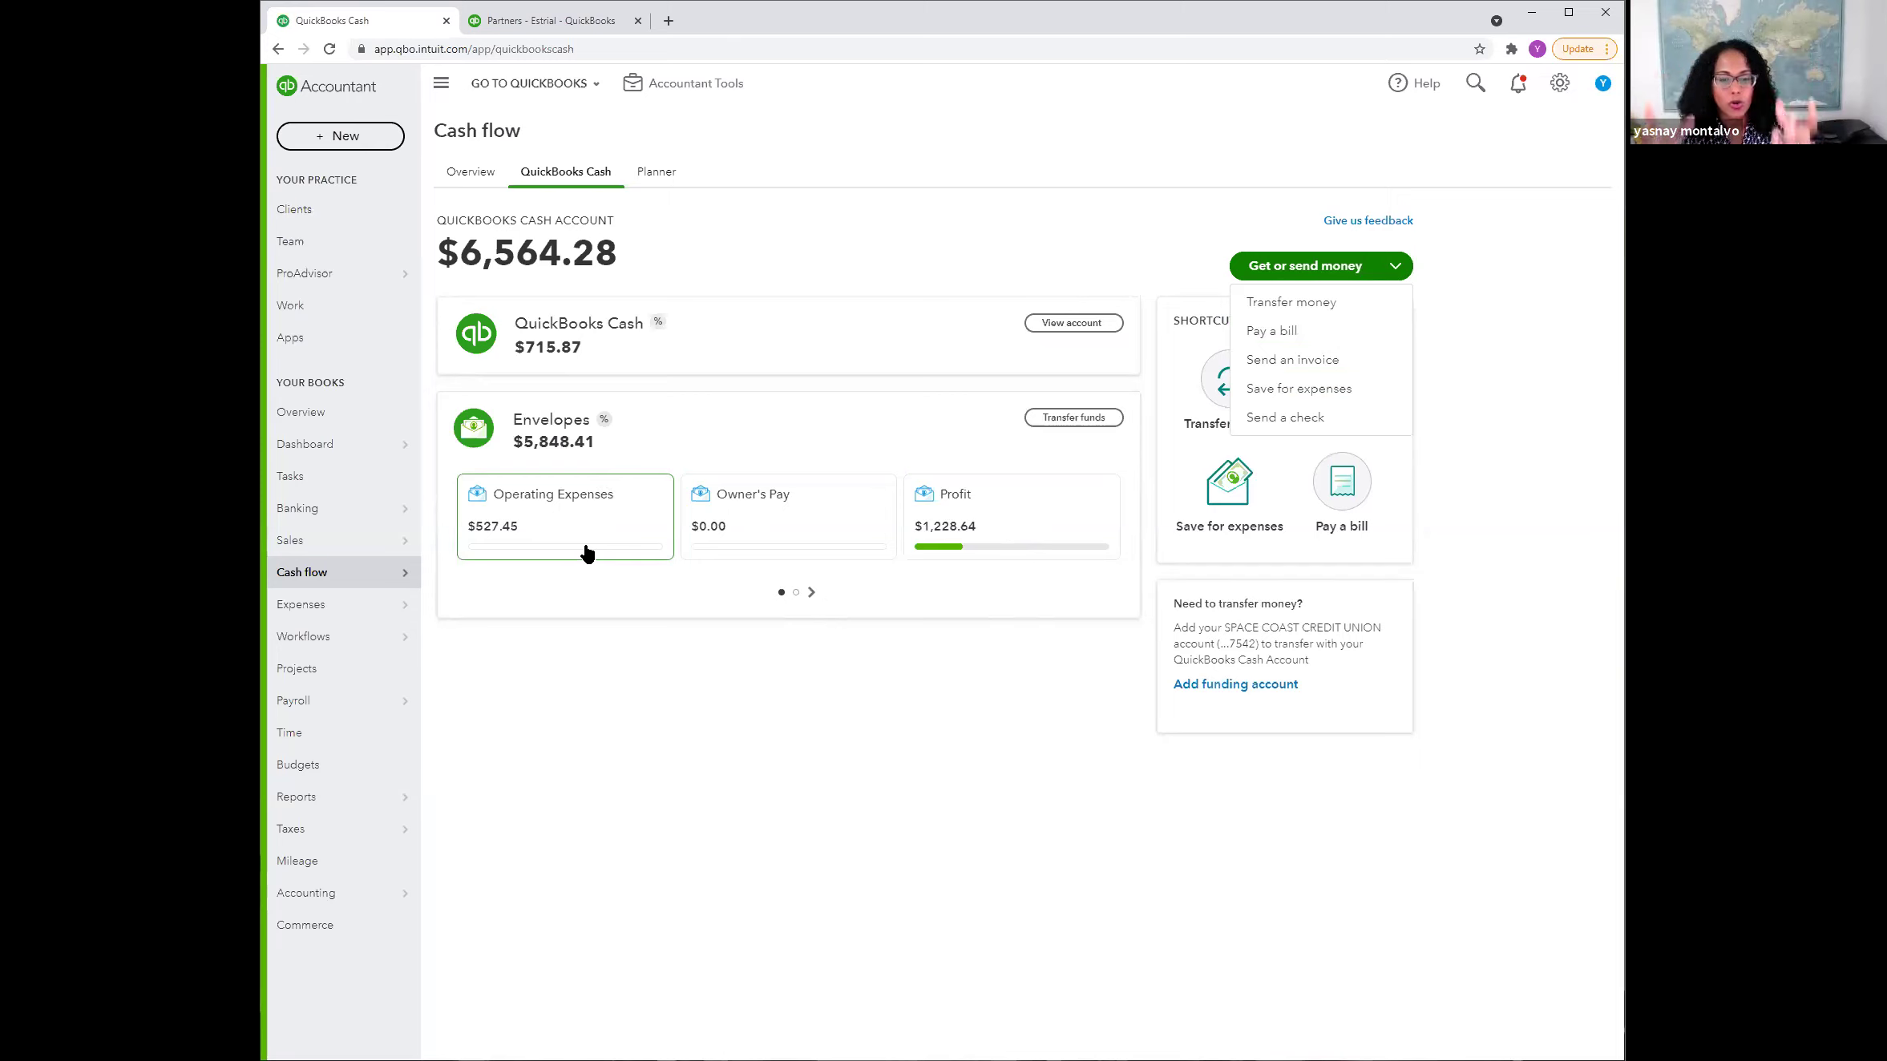
# Step: Look through all the savings envelopes in the QuickBooks Cash account and return to the first set
pyautogui.click(810, 593)
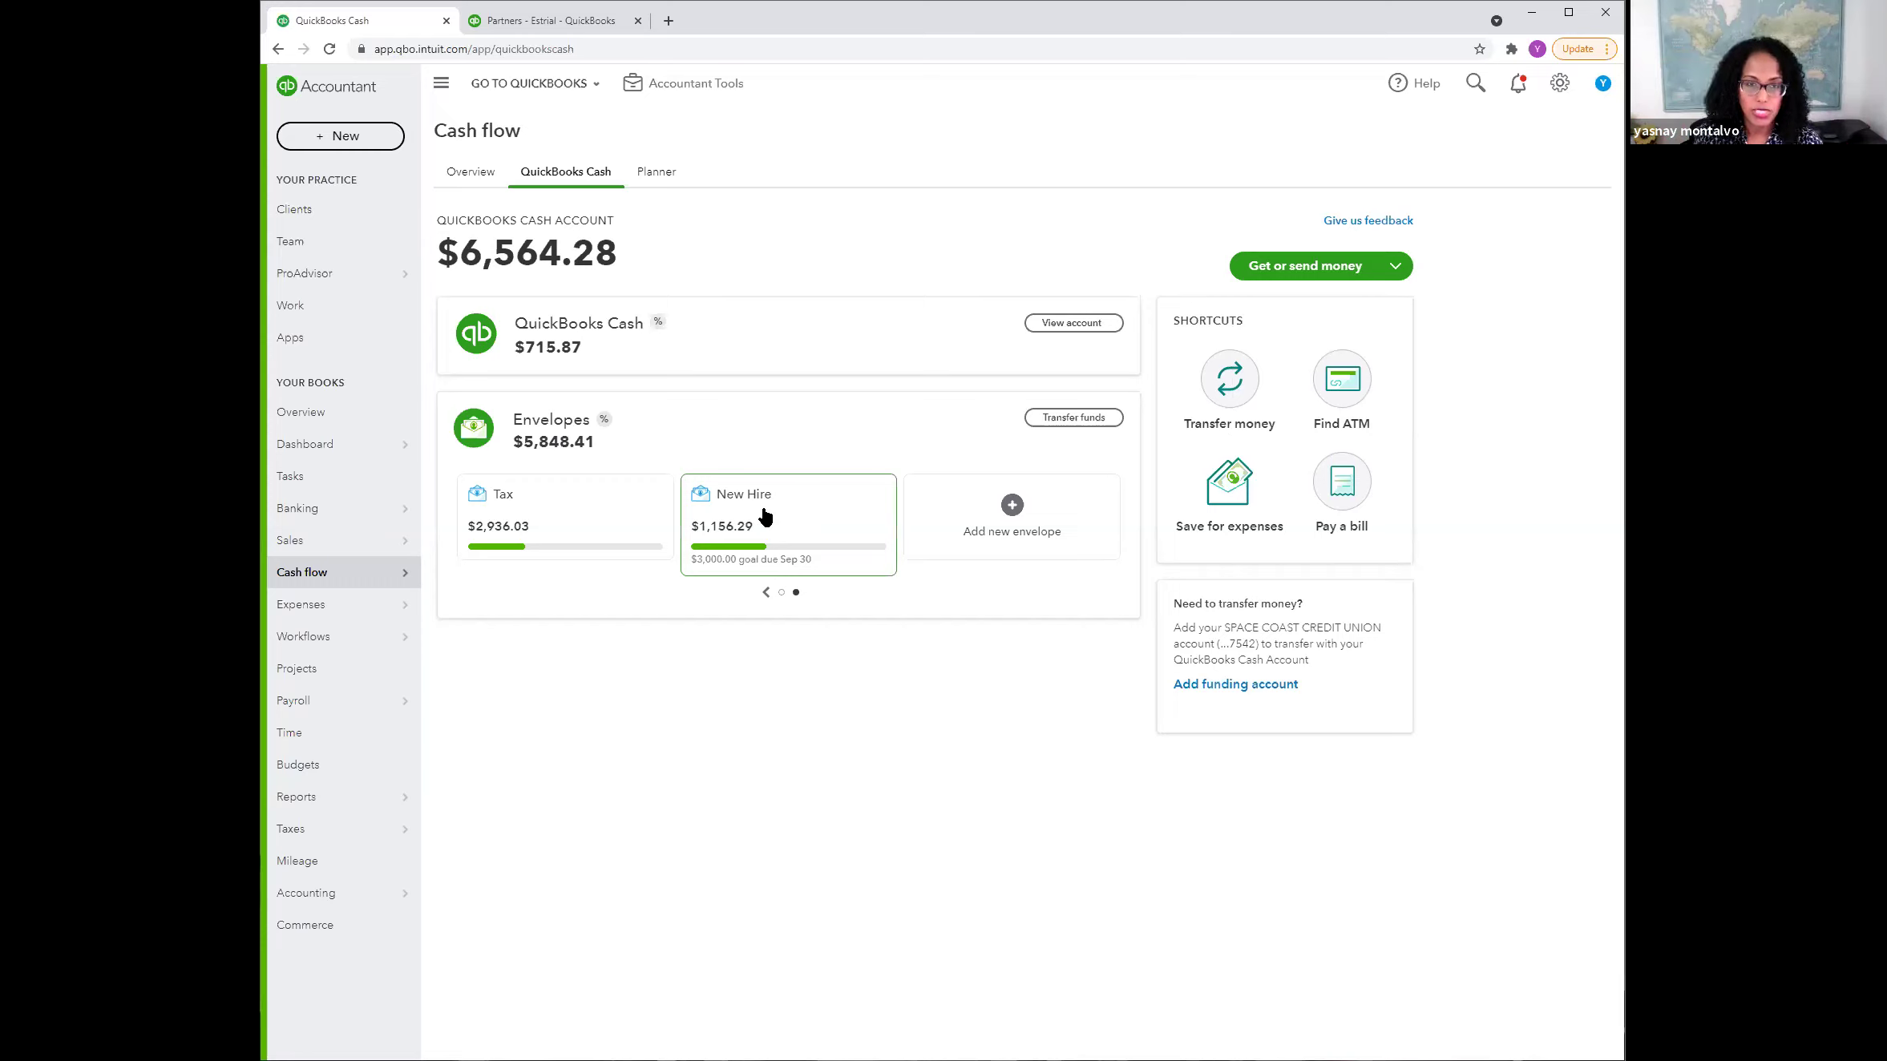
pyautogui.click(767, 593)
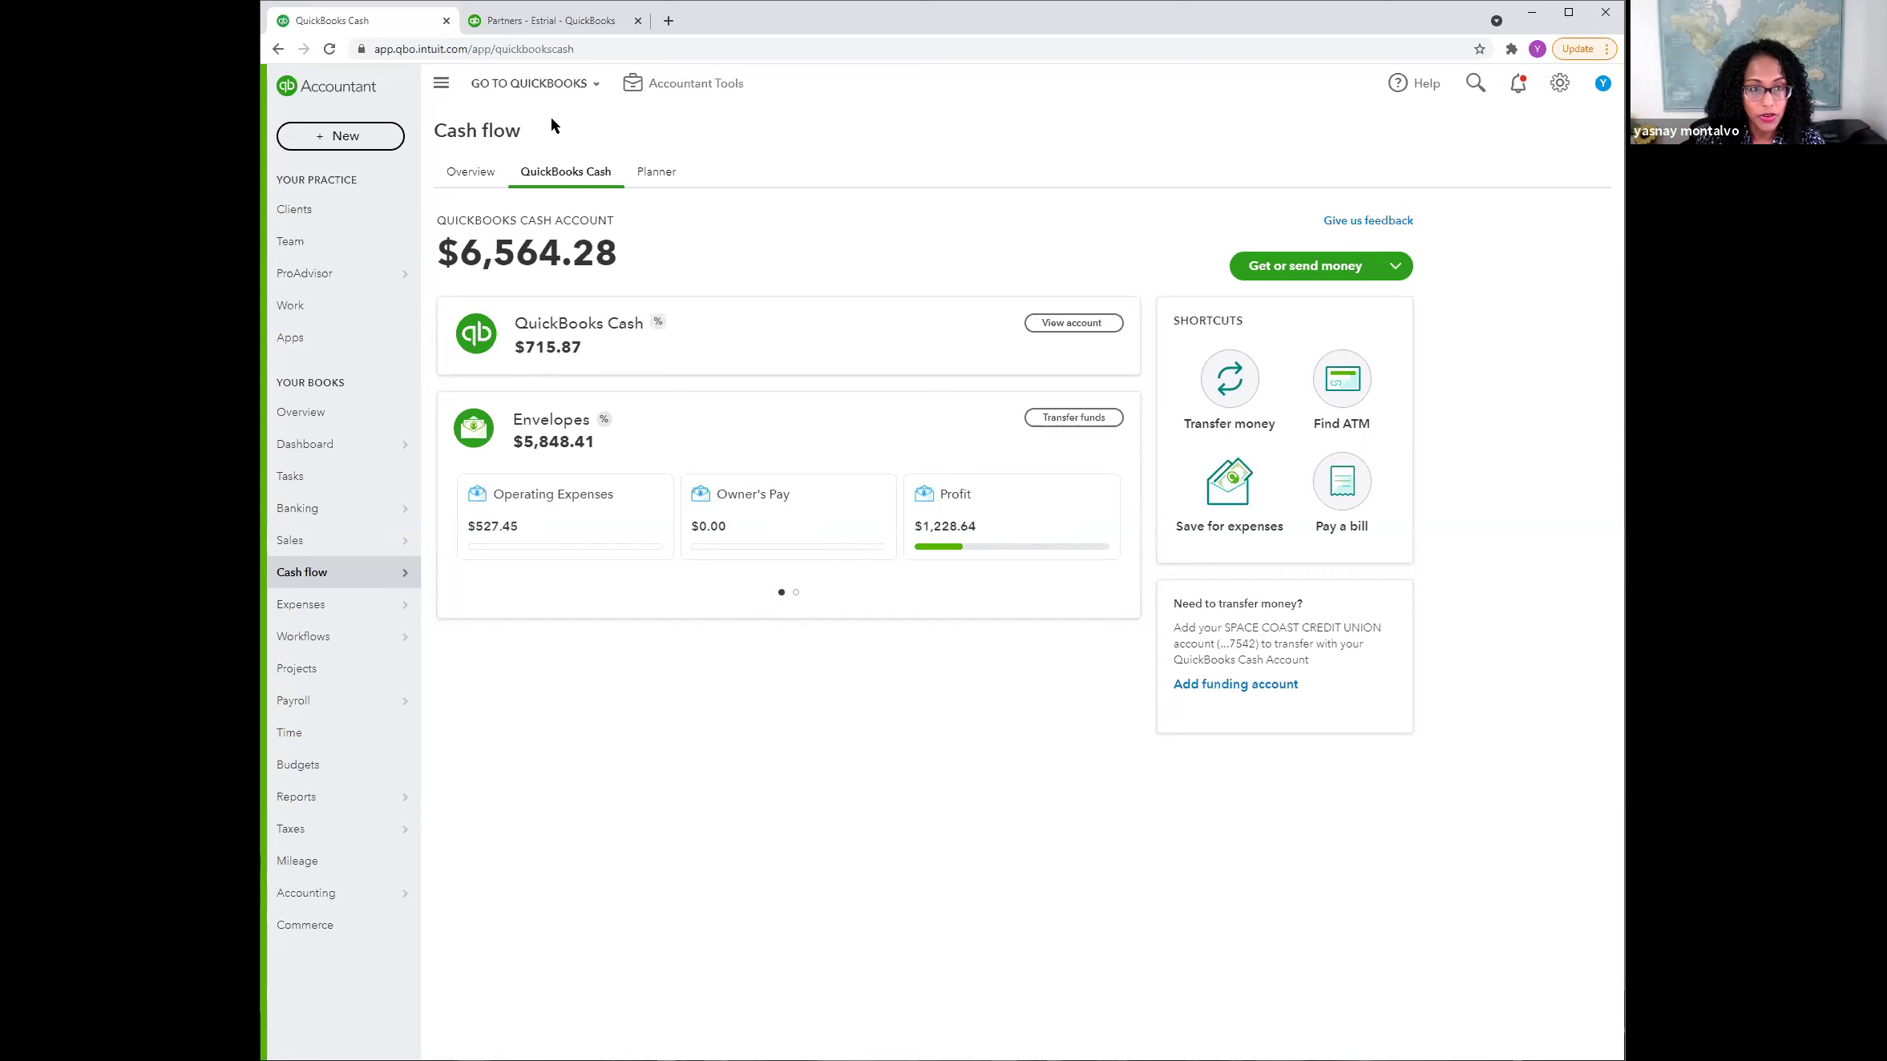
# Step: Search the clients for "sample" and switch to the books of Micro-Business Catalyst Sample Company
pyautogui.click(563, 96)
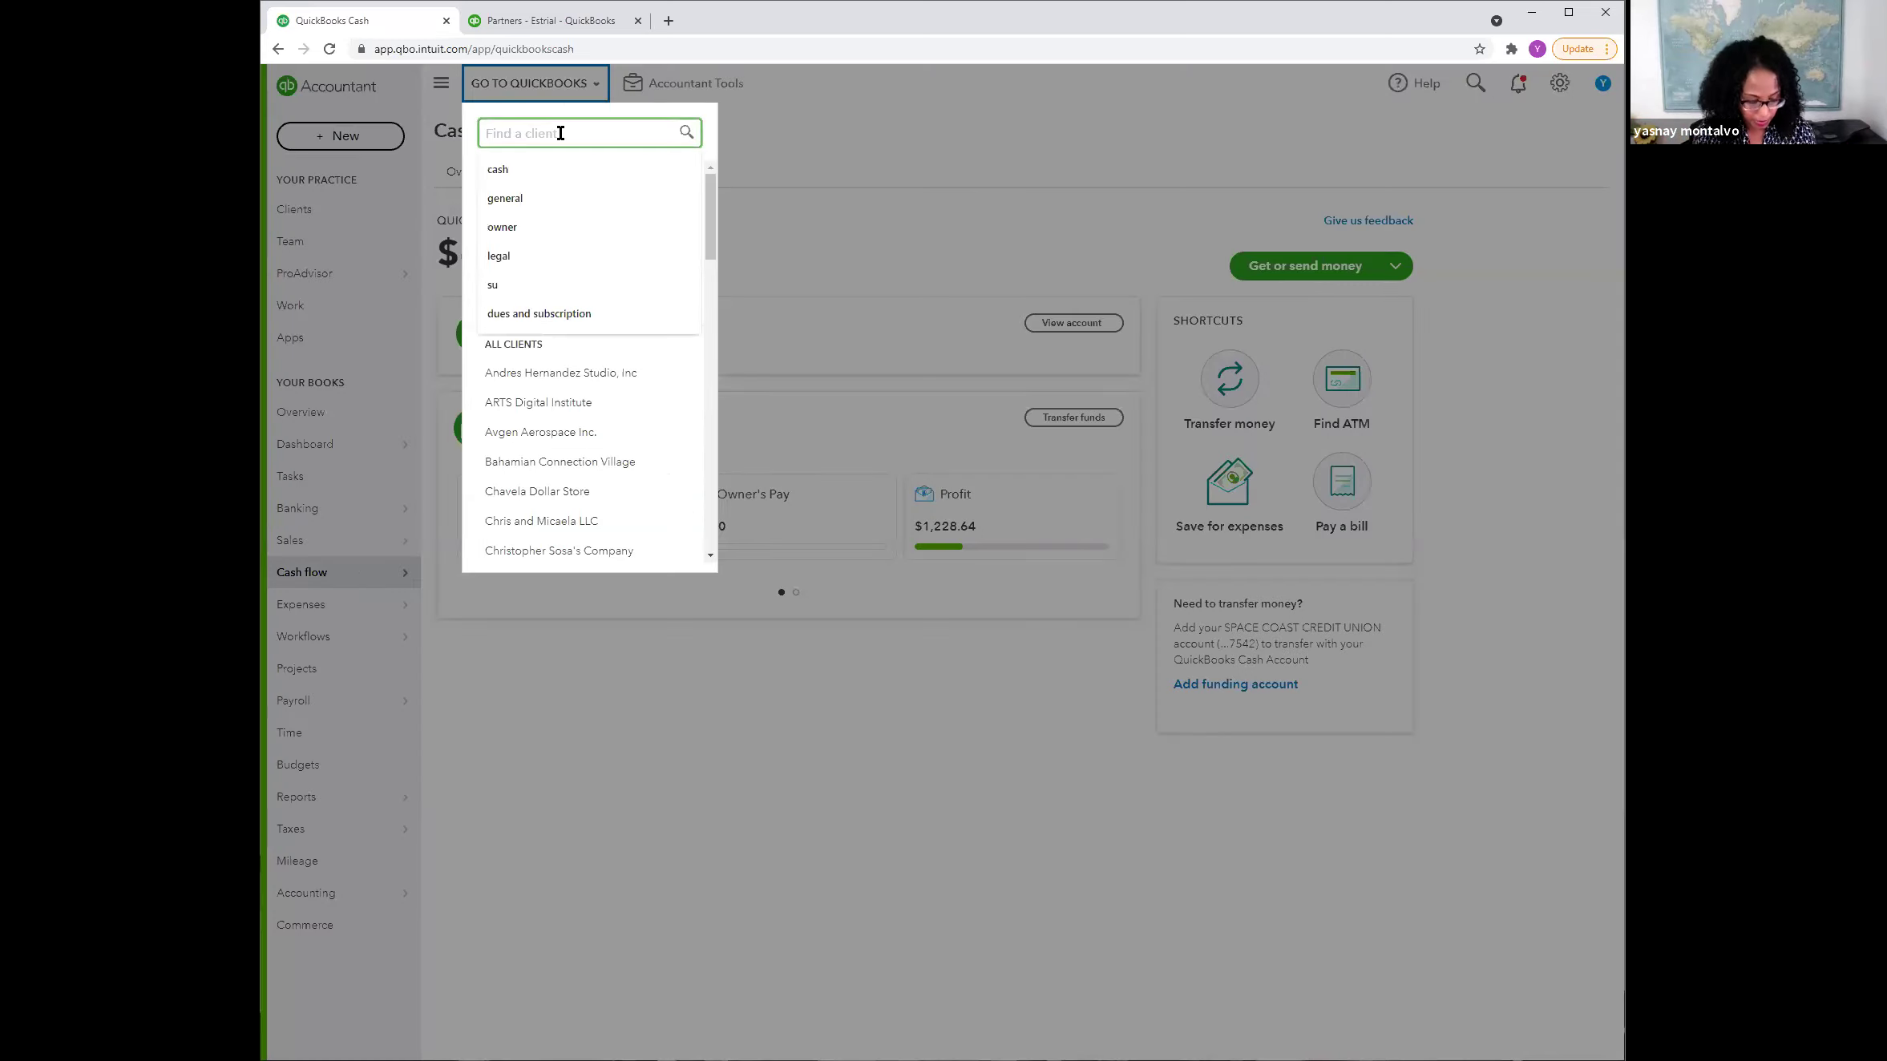
pyautogui.write('sample')
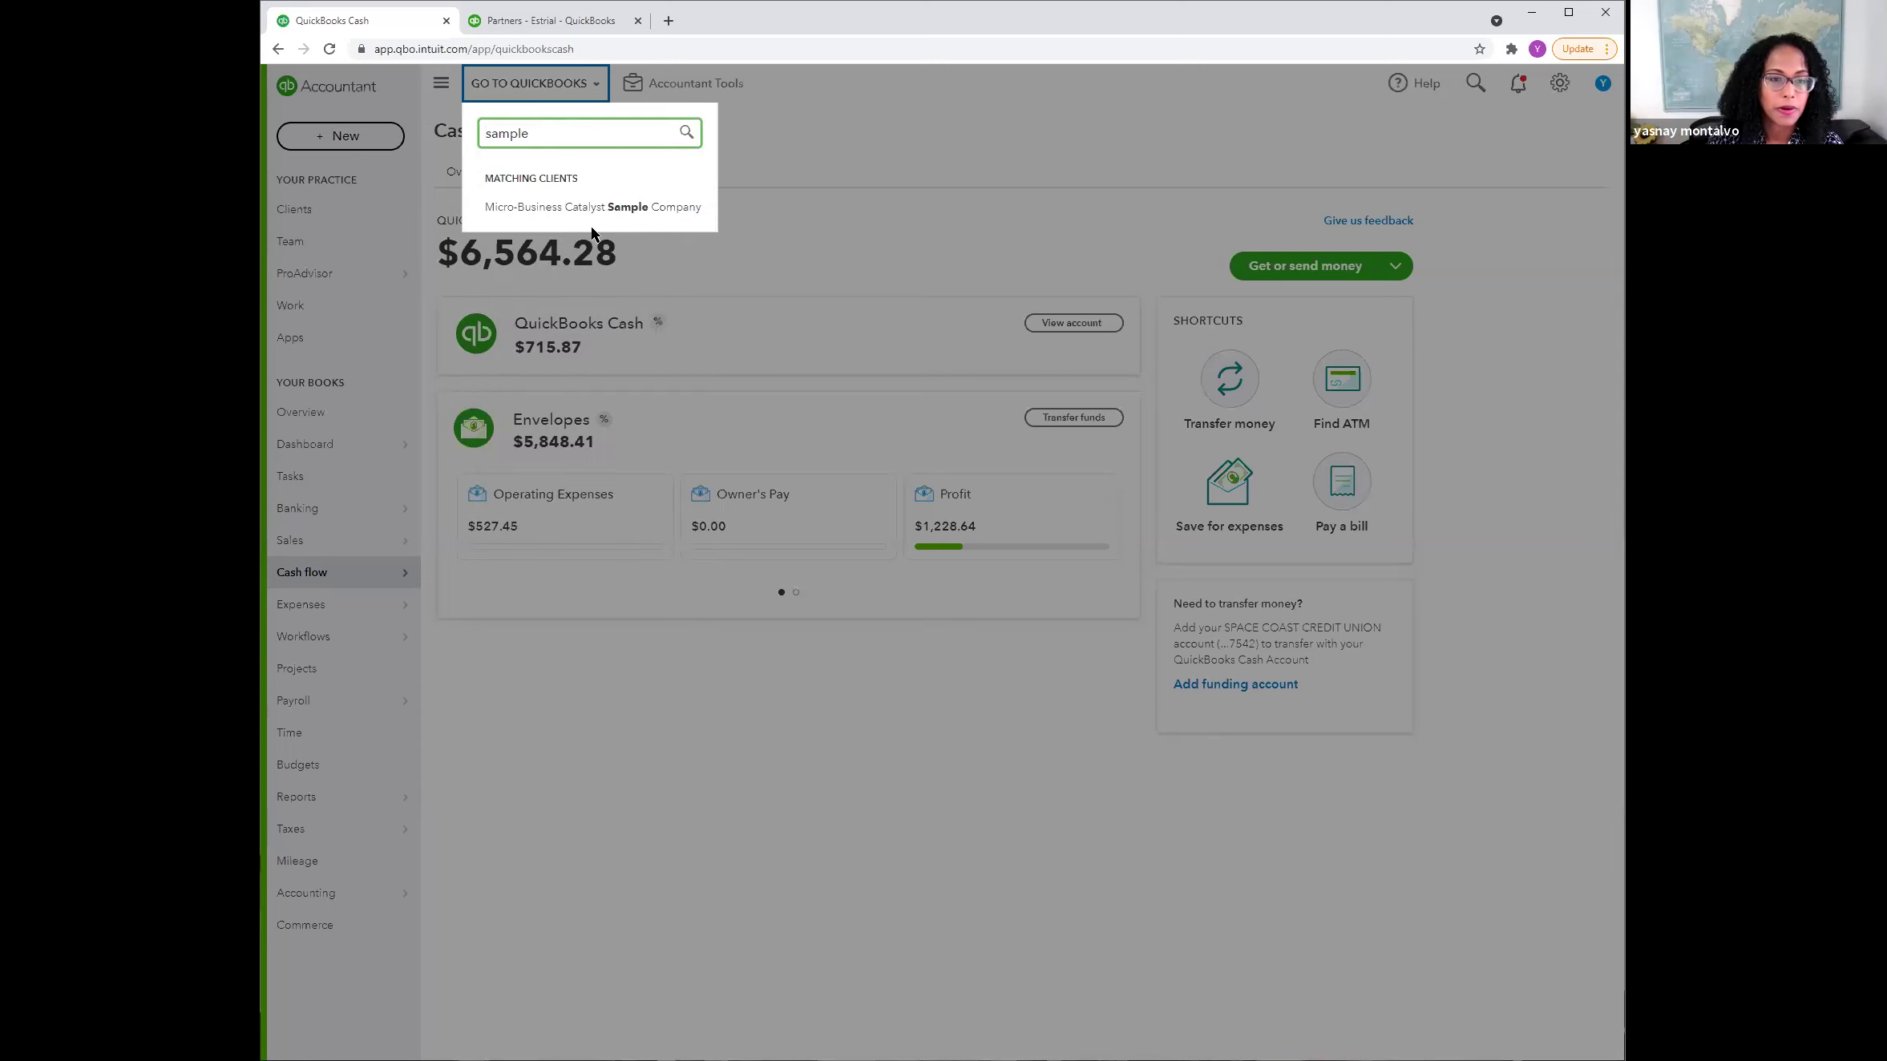
pyautogui.click(593, 210)
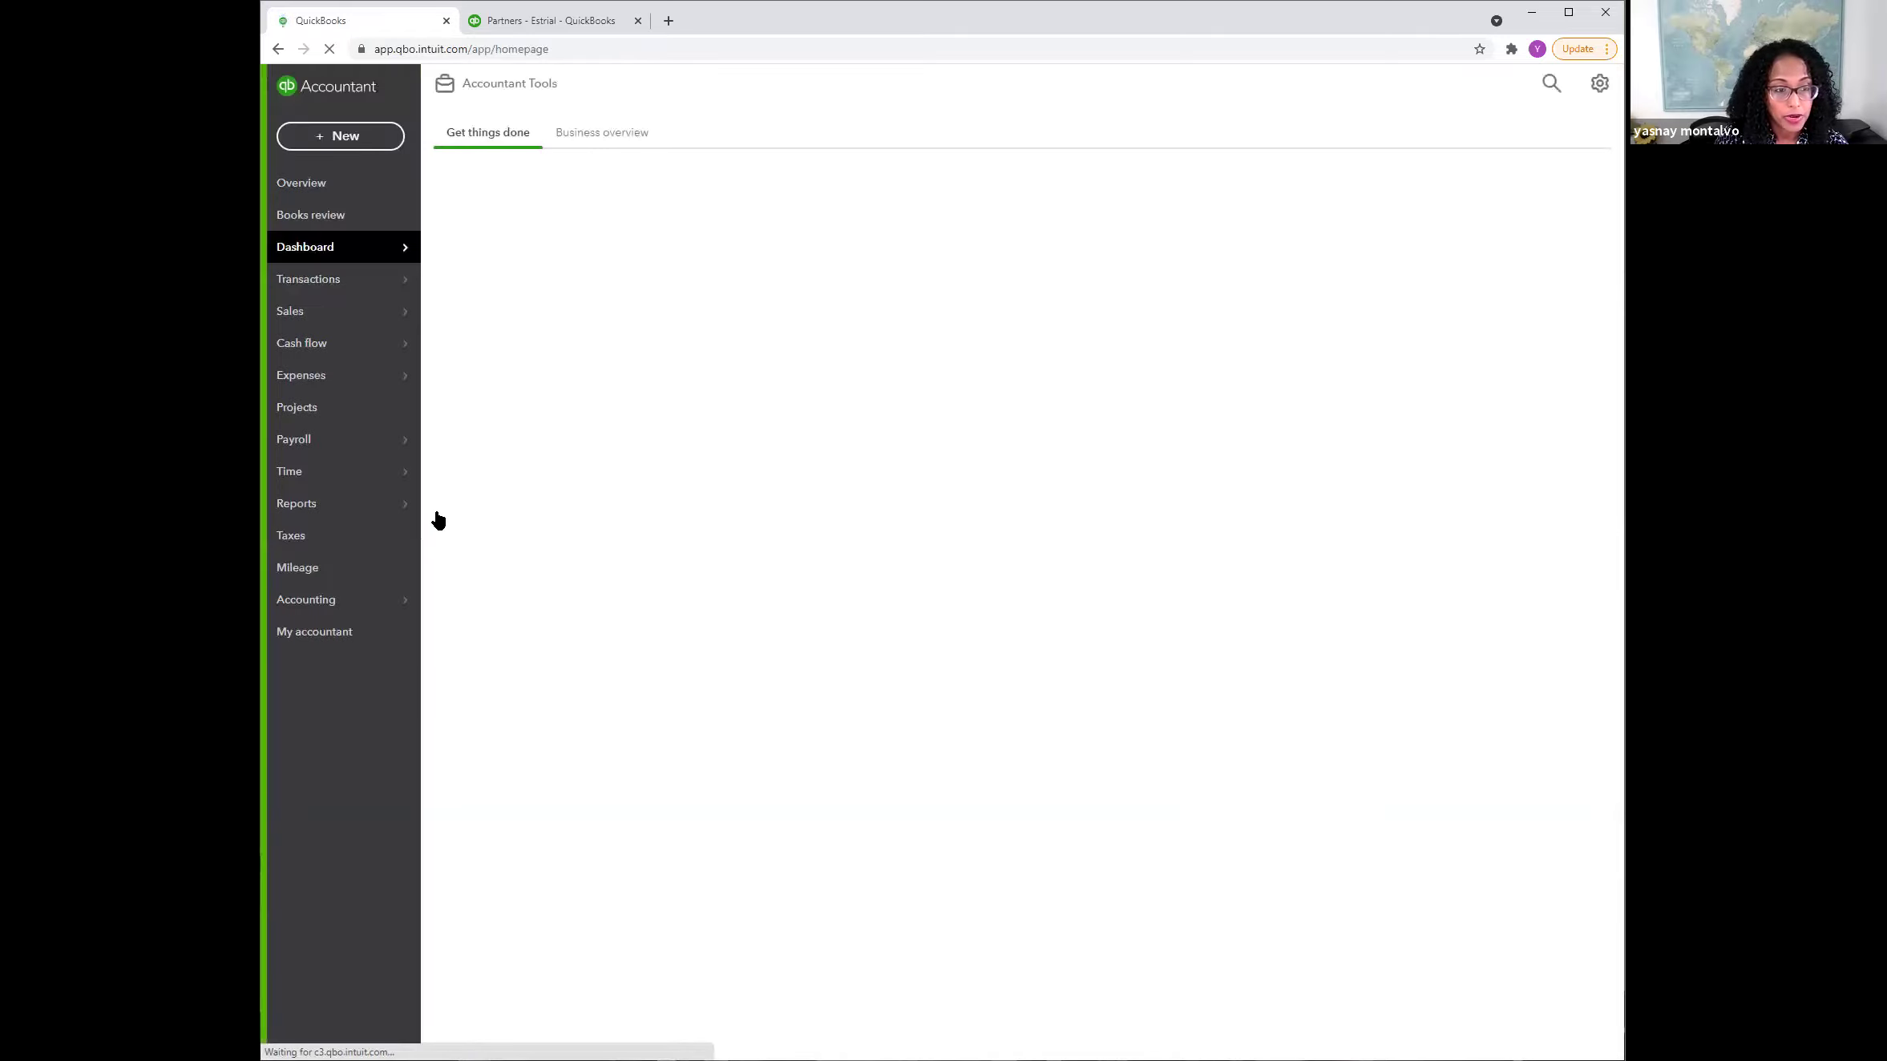
# Step: Open the sample company's standard reports and examine every report category from Favorites and Business overview through Payroll
pyautogui.click(304, 513)
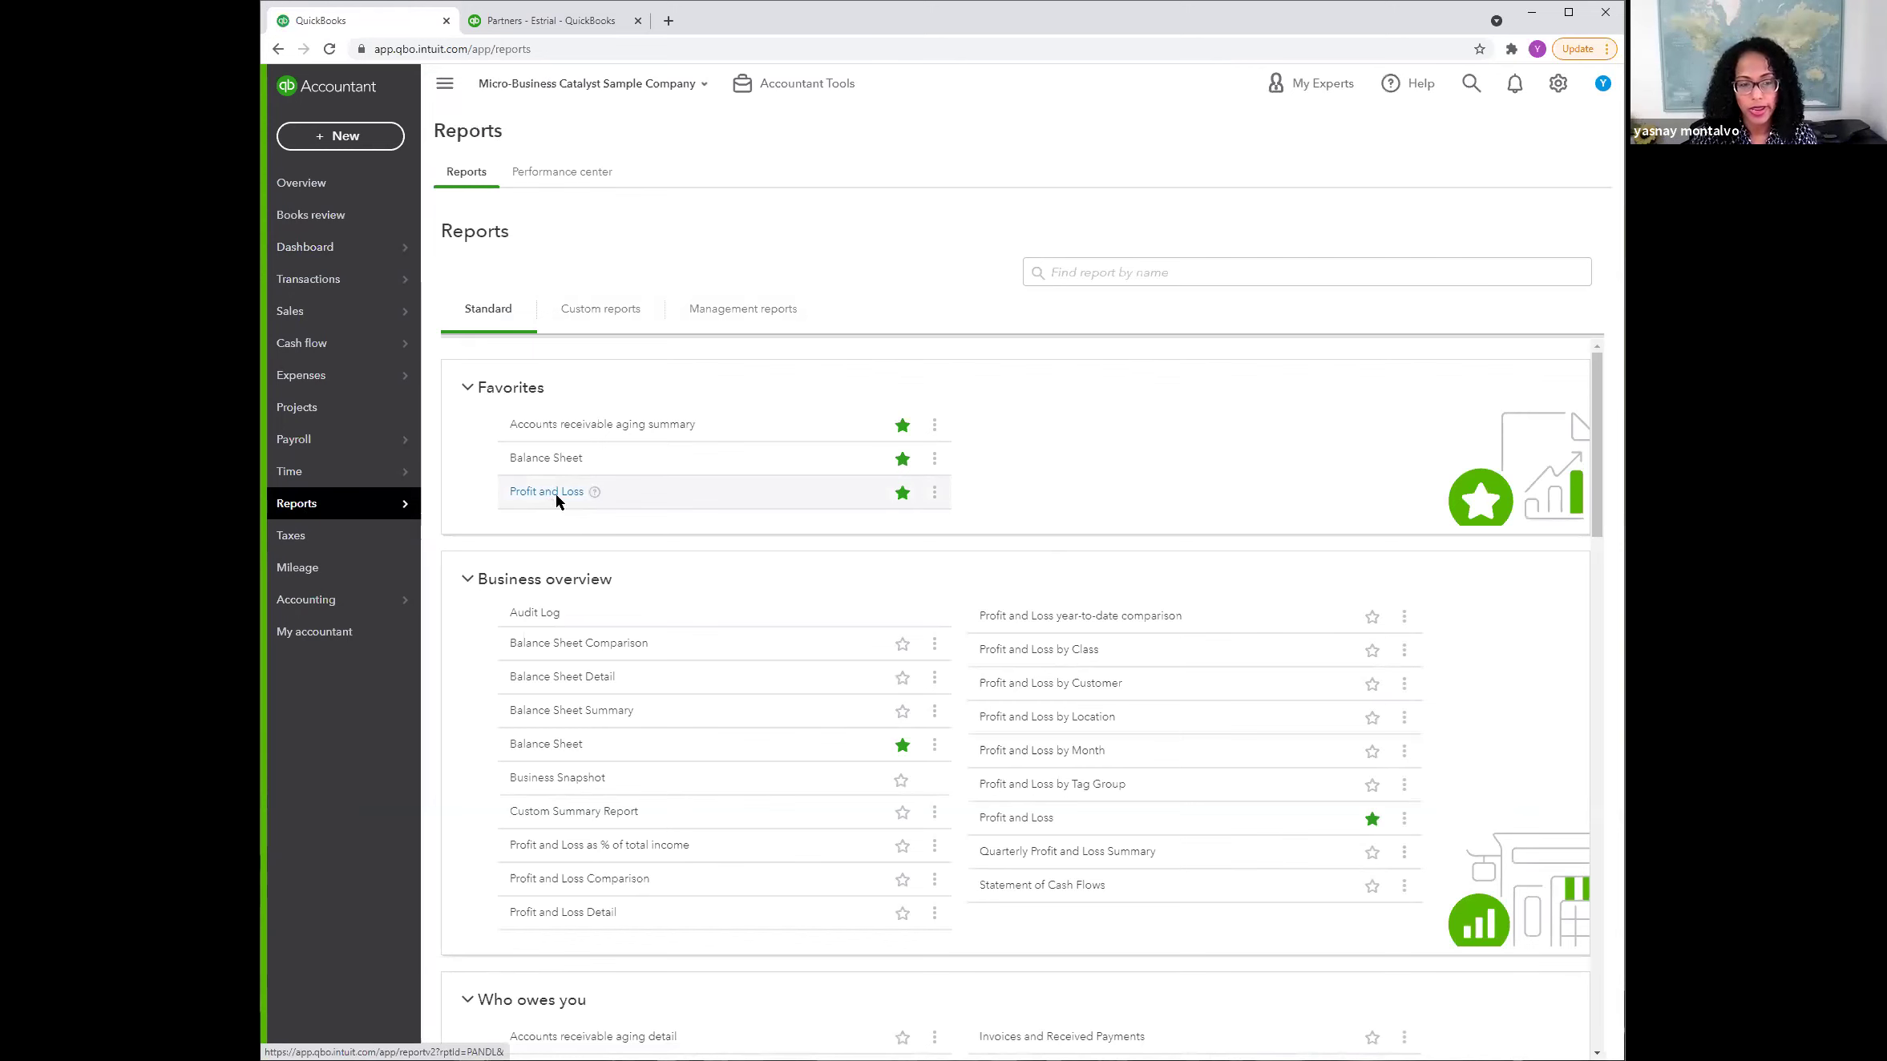
pyautogui.scroll(-3, 574, 547)
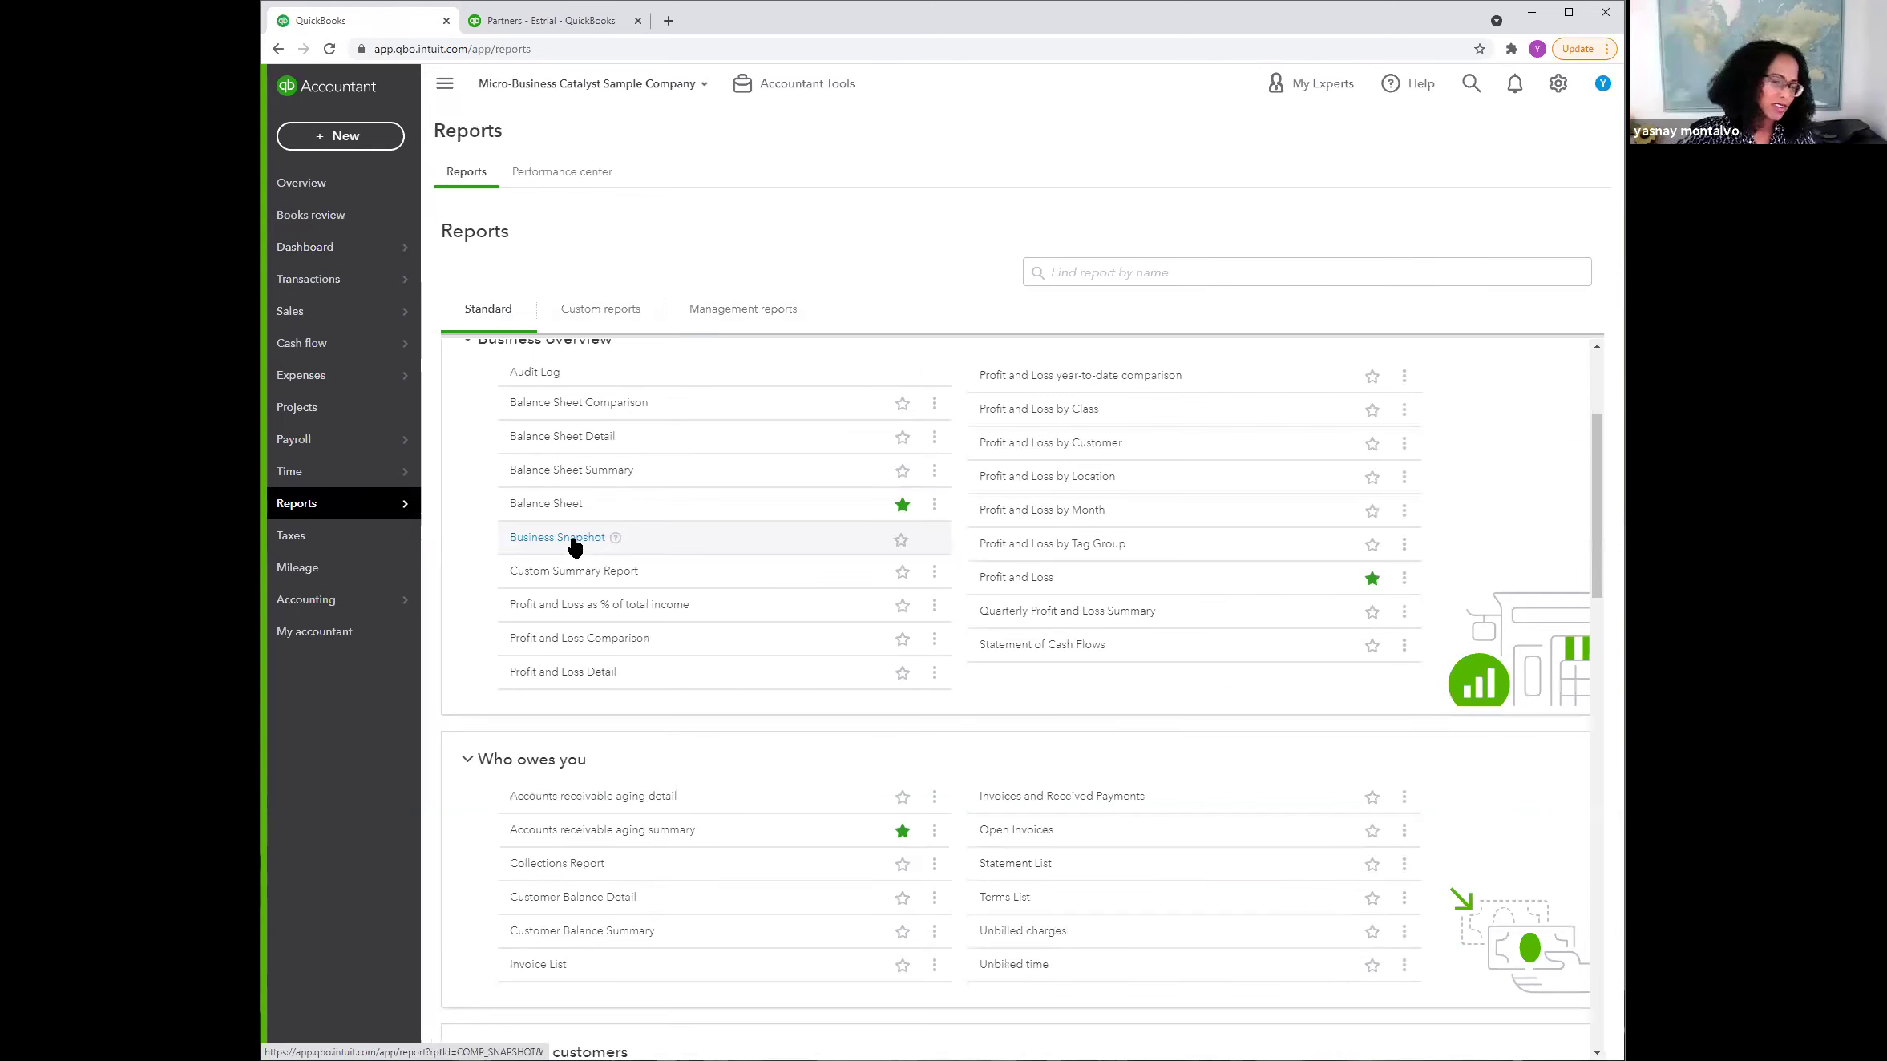
pyautogui.scroll(2, 583, 565)
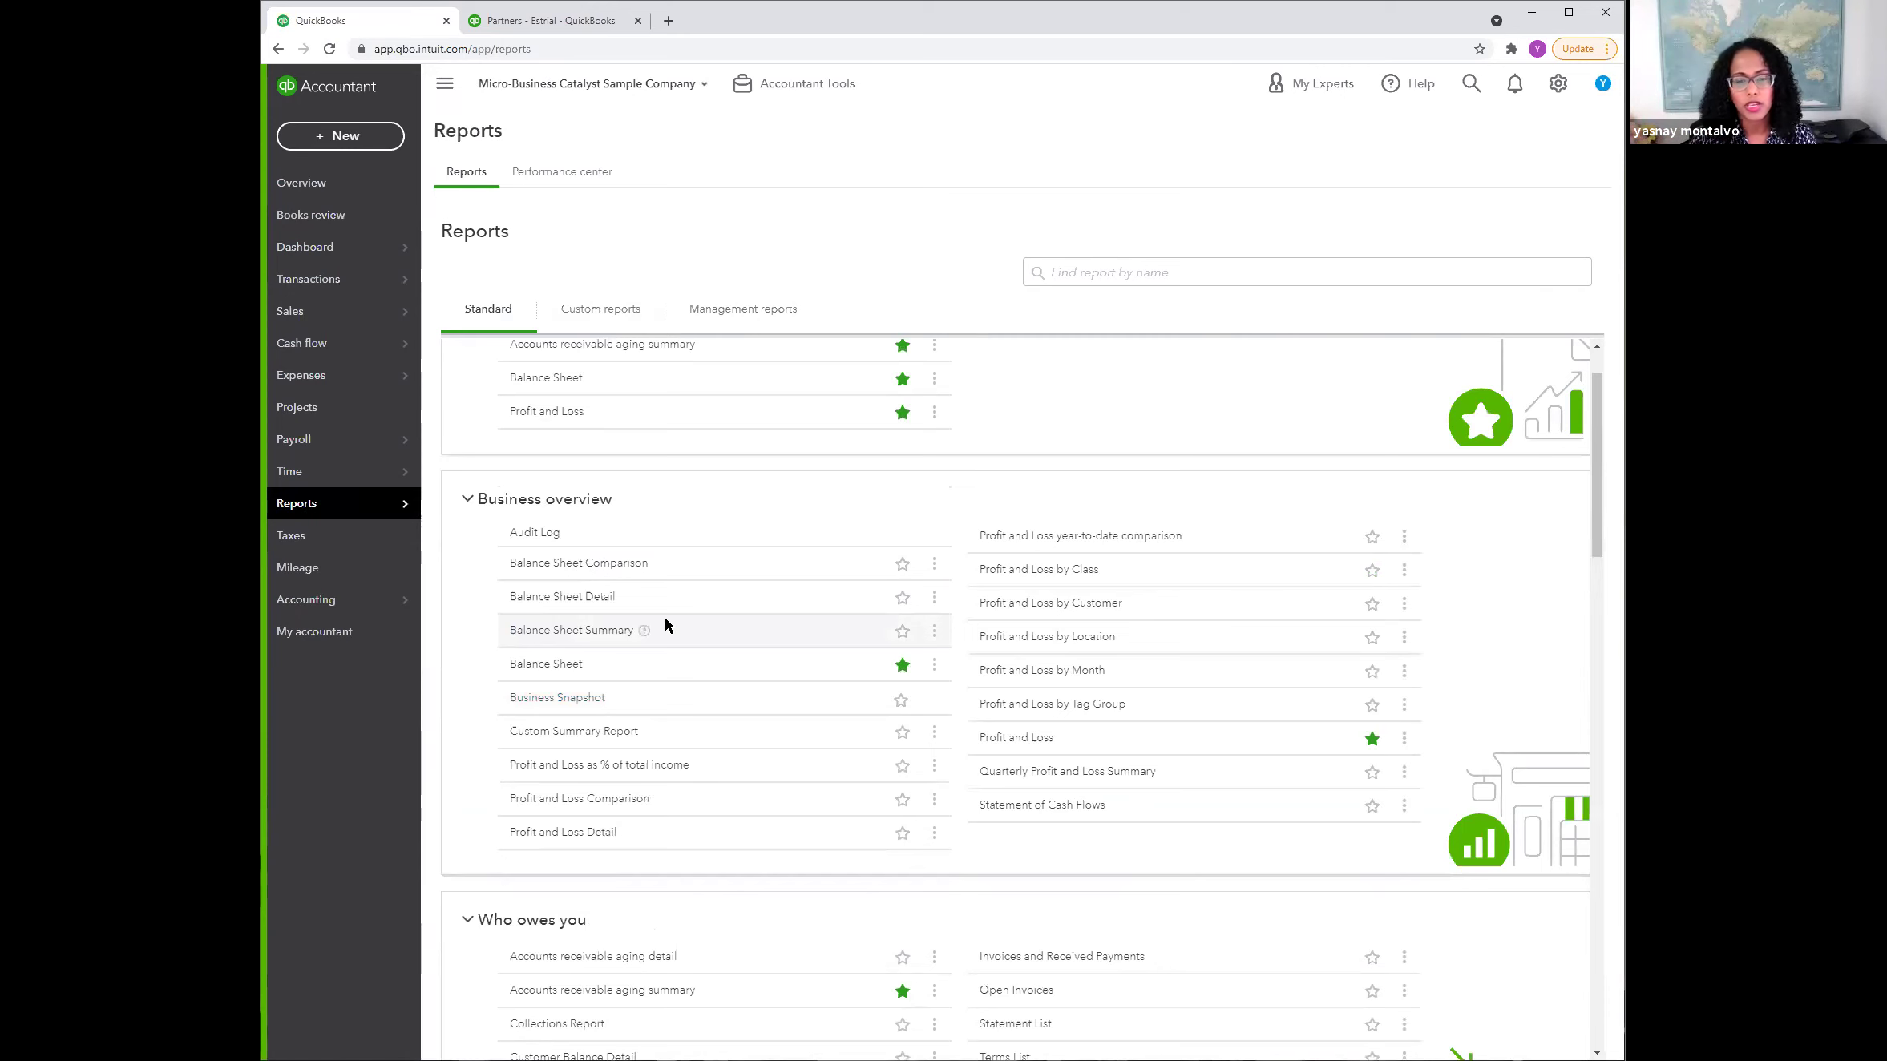
pyautogui.scroll(-1, 675, 635)
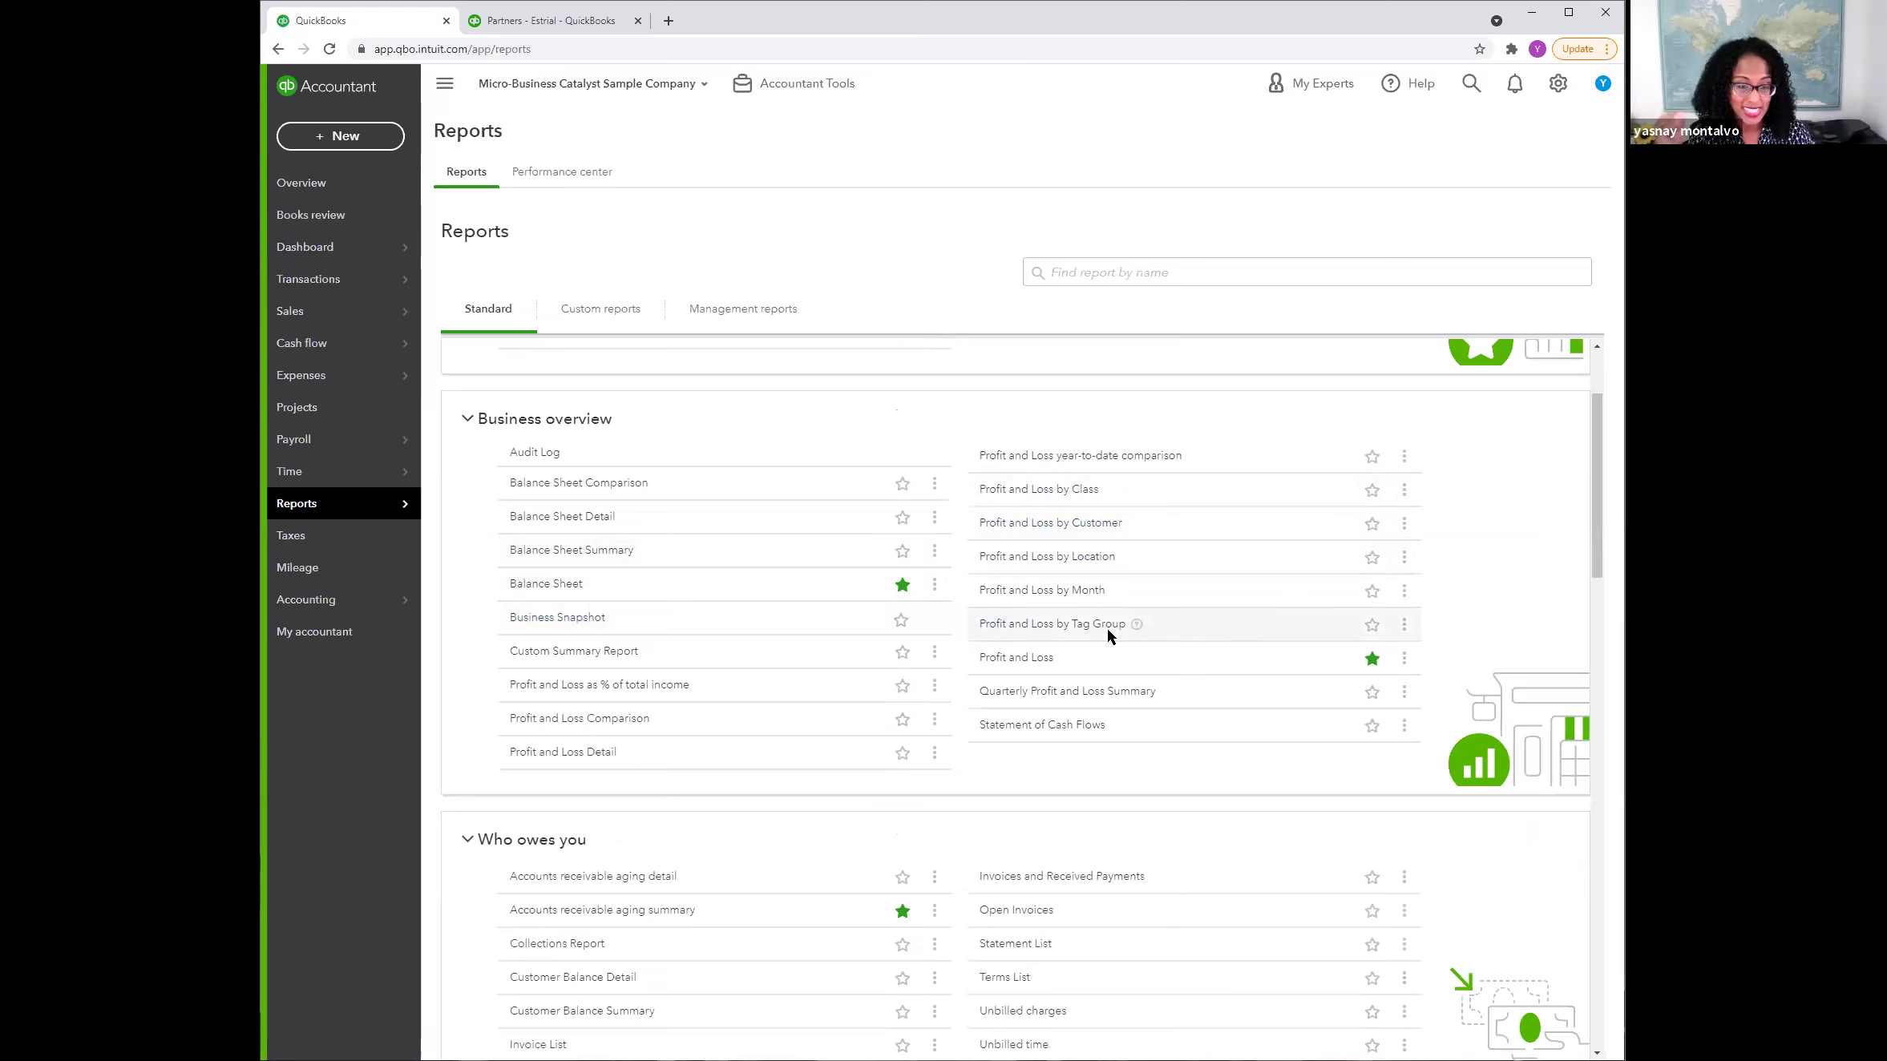
pyautogui.scroll(-3, 1107, 627)
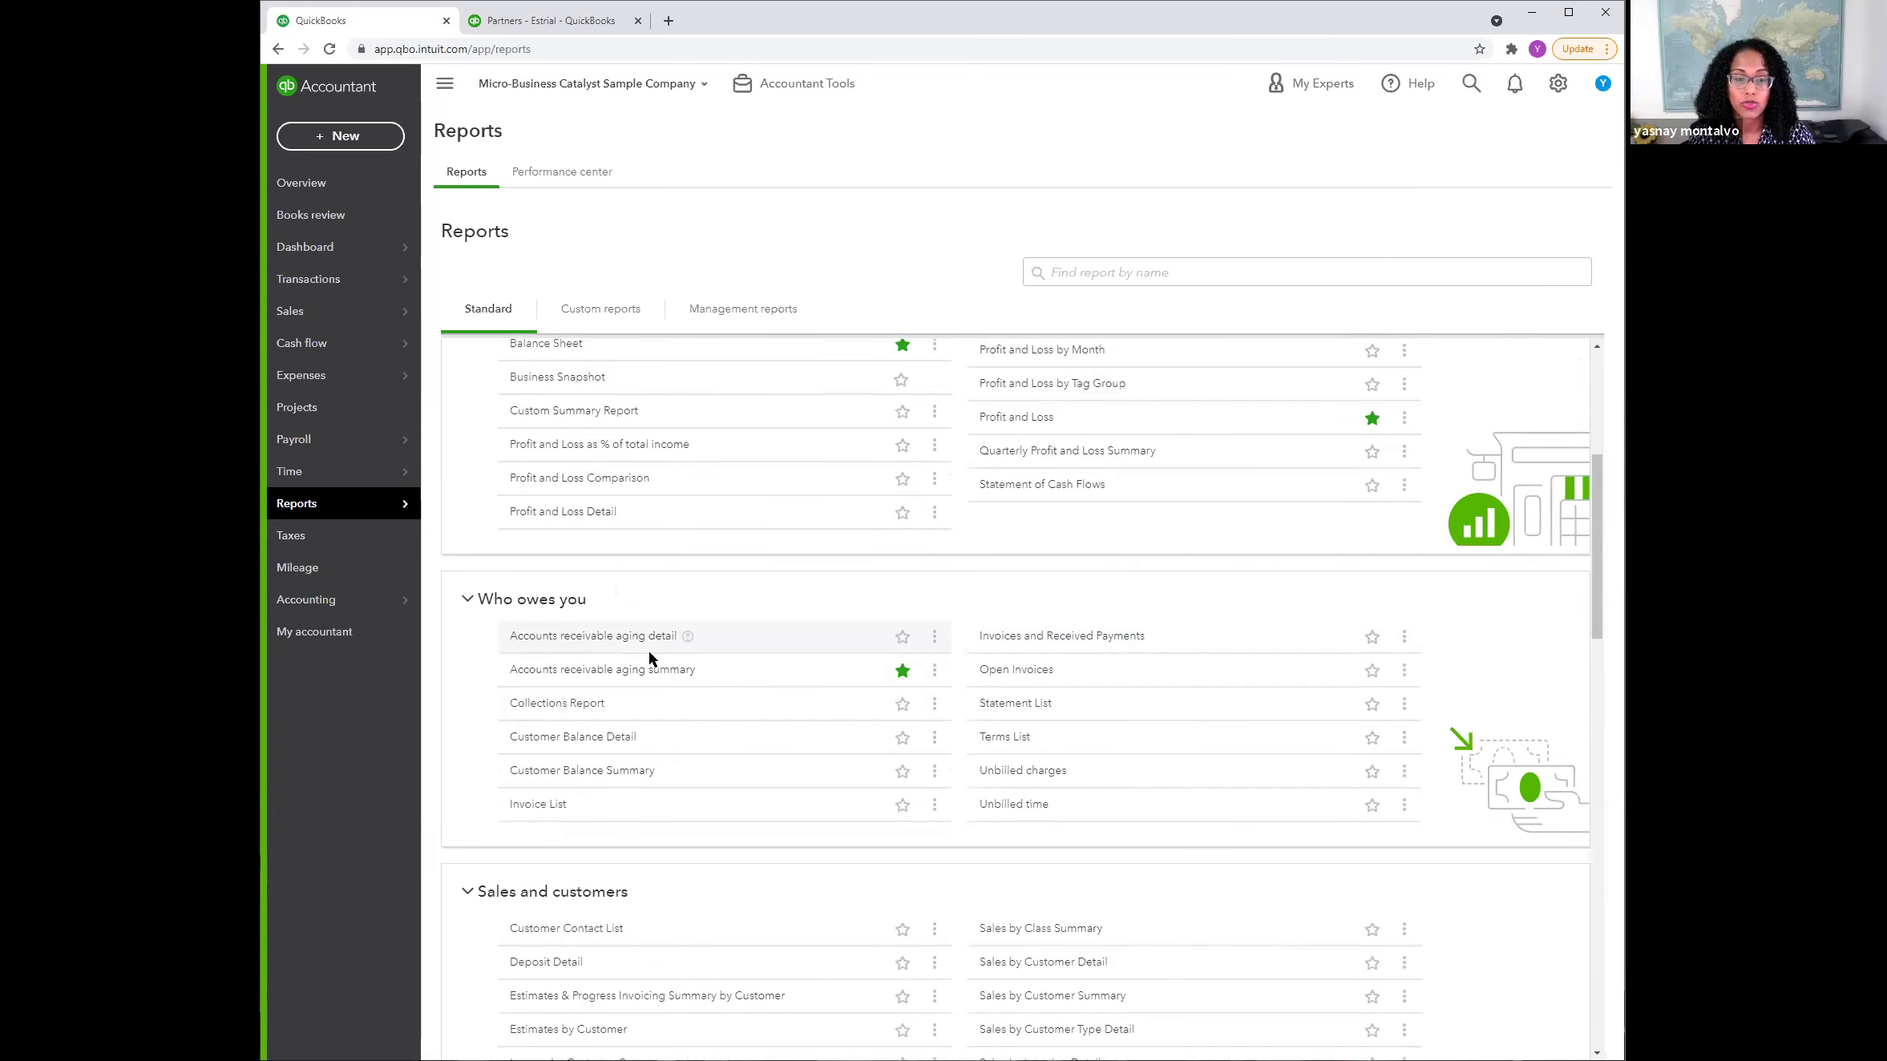
pyautogui.scroll(-5, 662, 681)
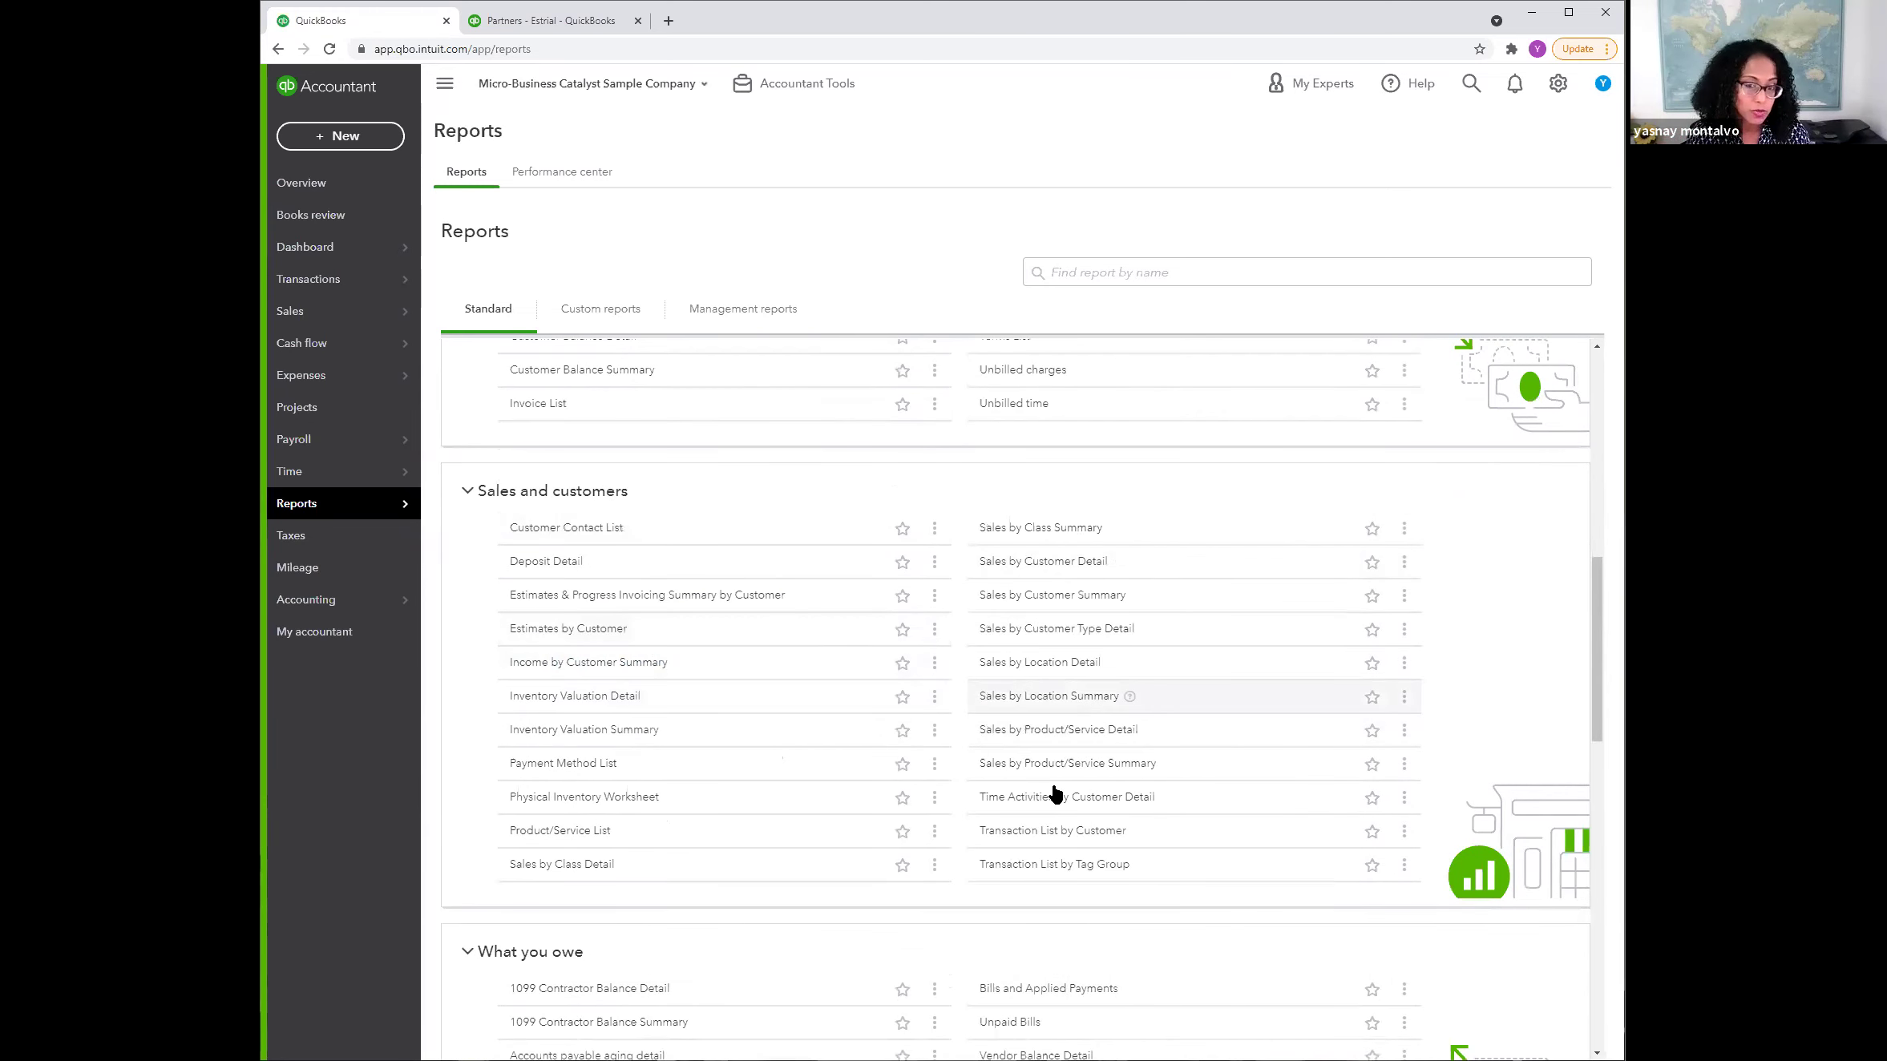
pyautogui.scroll(-4, 1047, 841)
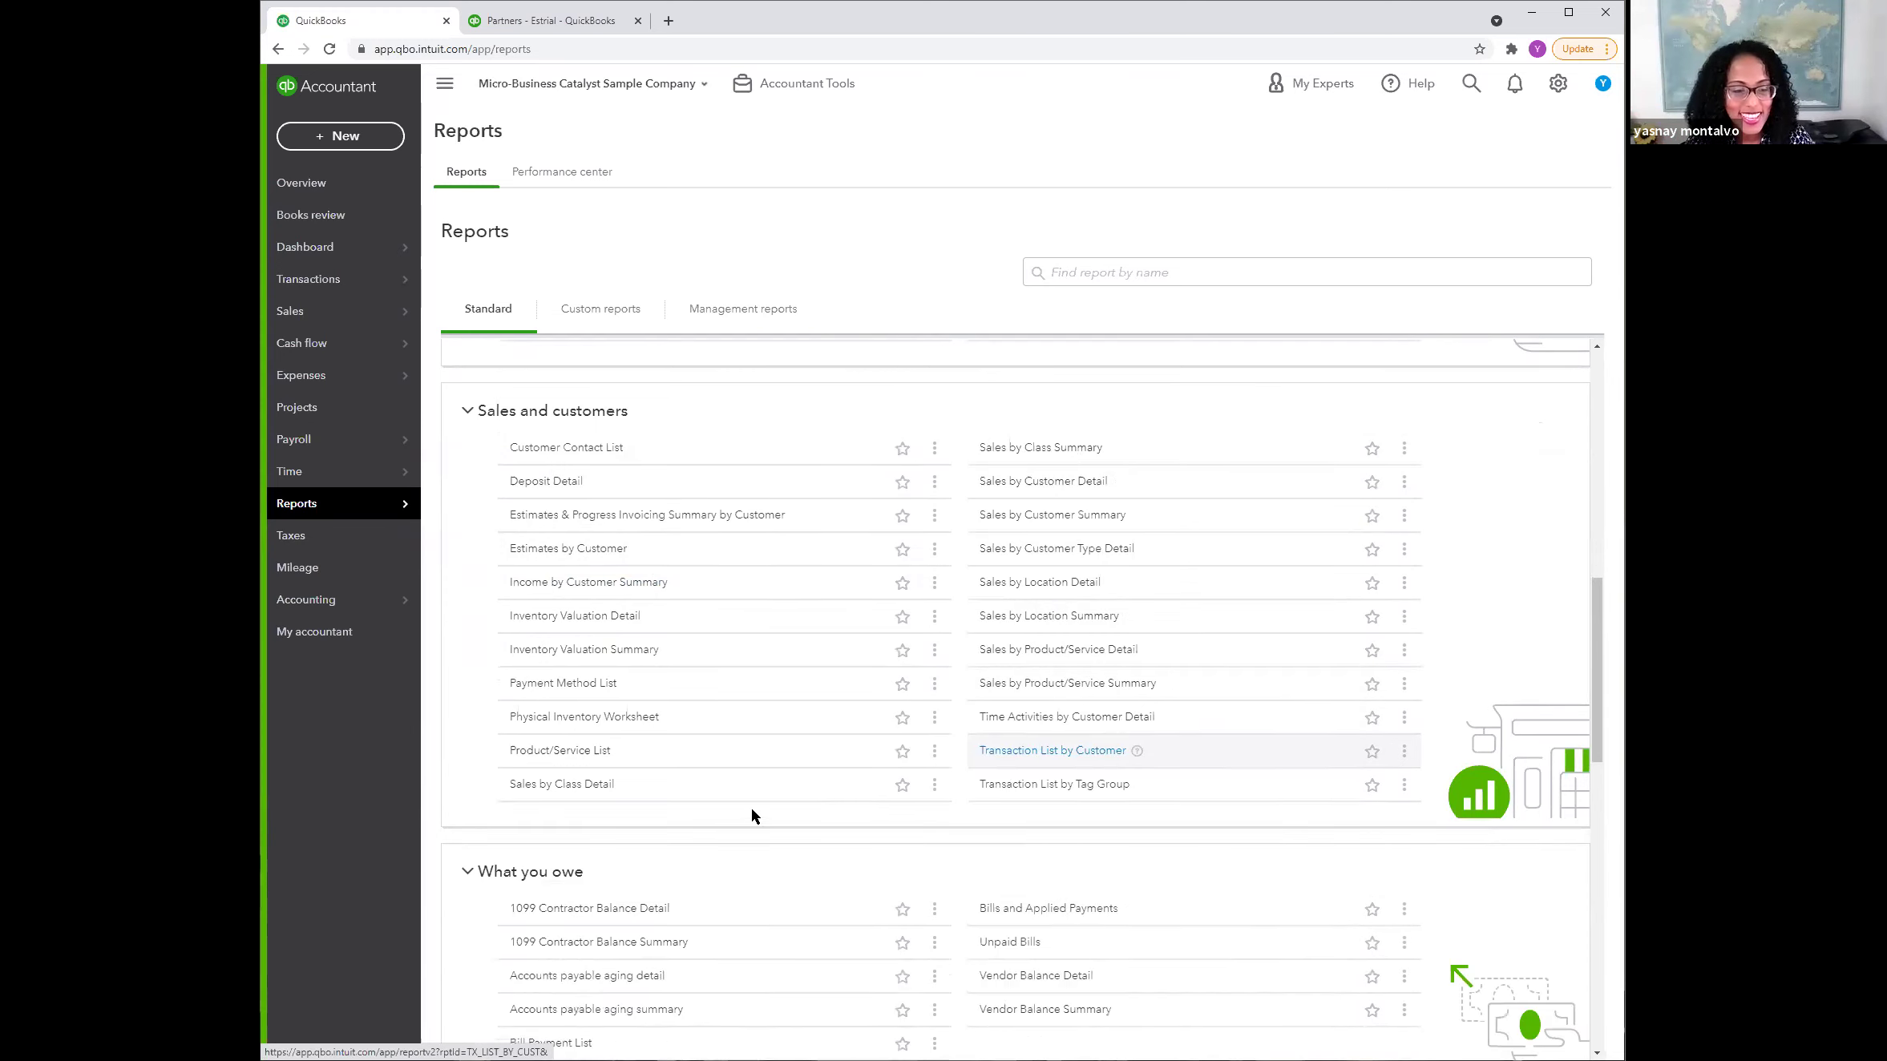
pyautogui.scroll(-2, 699, 745)
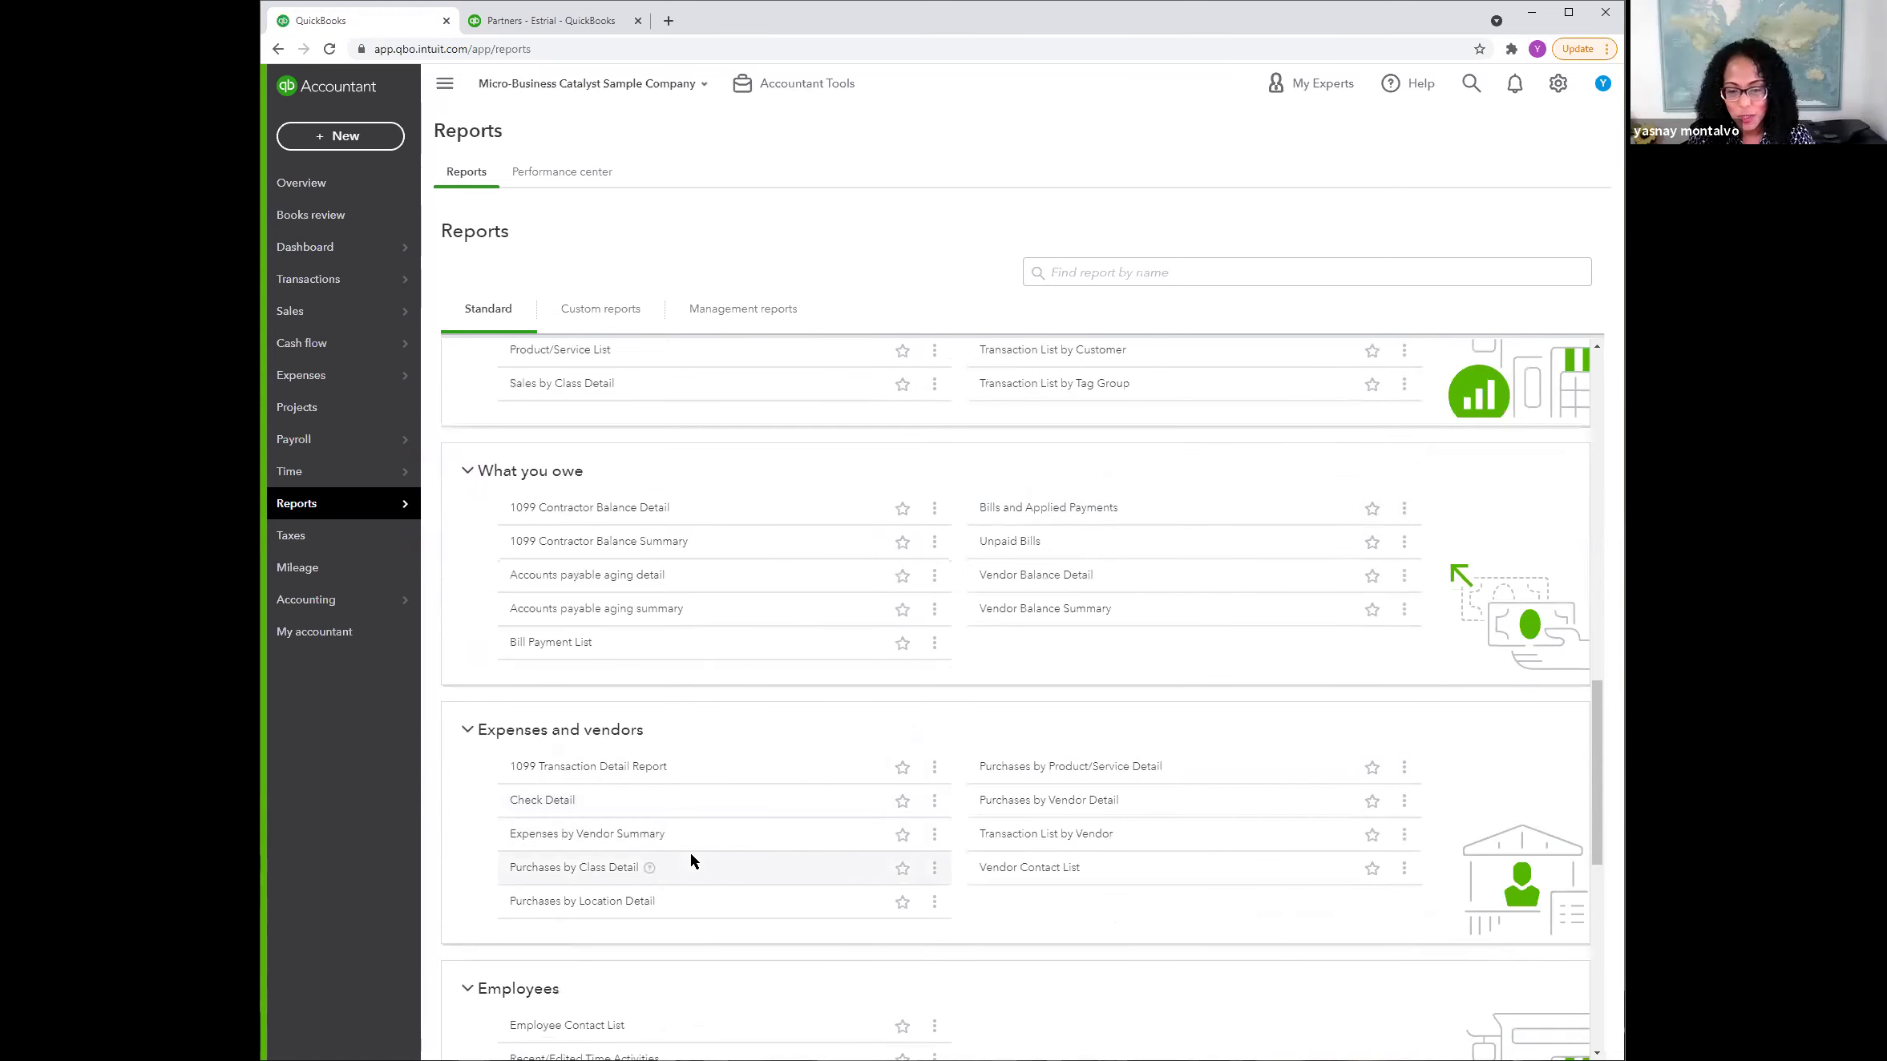
pyautogui.scroll(-1, 692, 863)
pyautogui.scroll(-2, 581, 838)
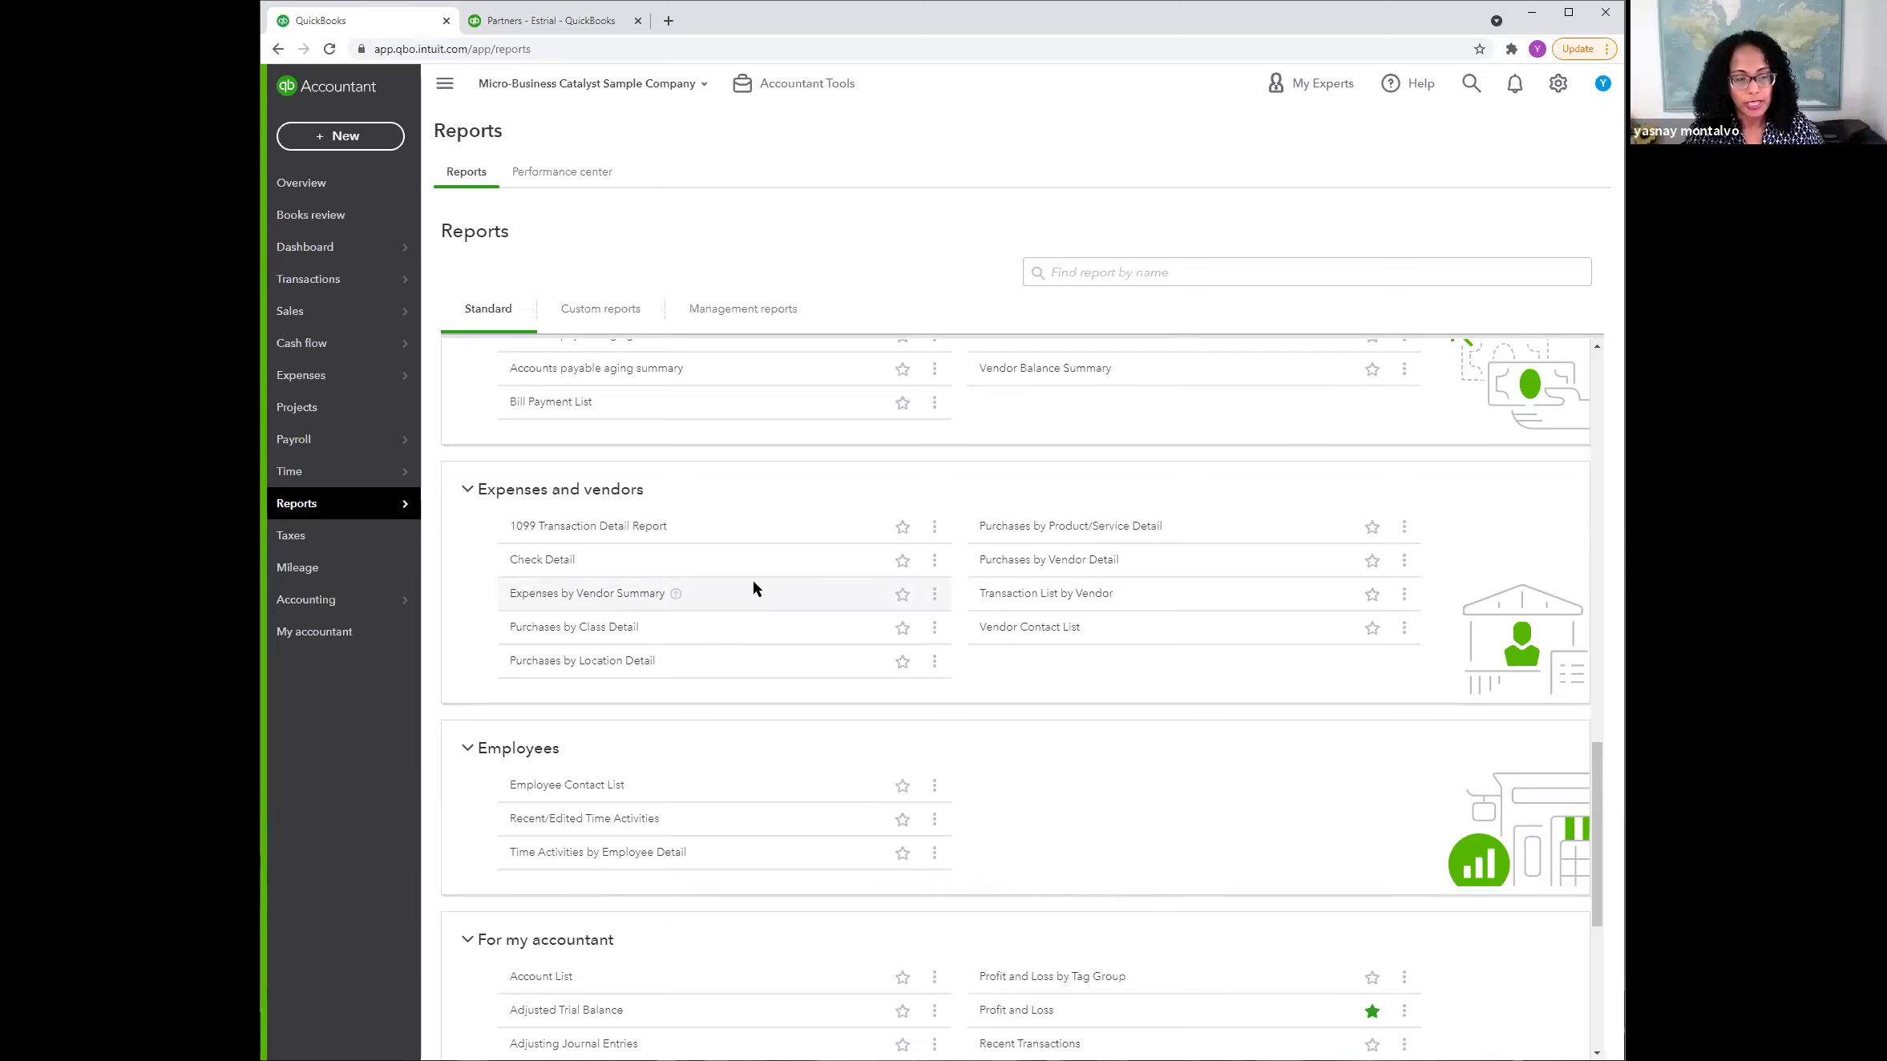
pyautogui.scroll(-2, 756, 606)
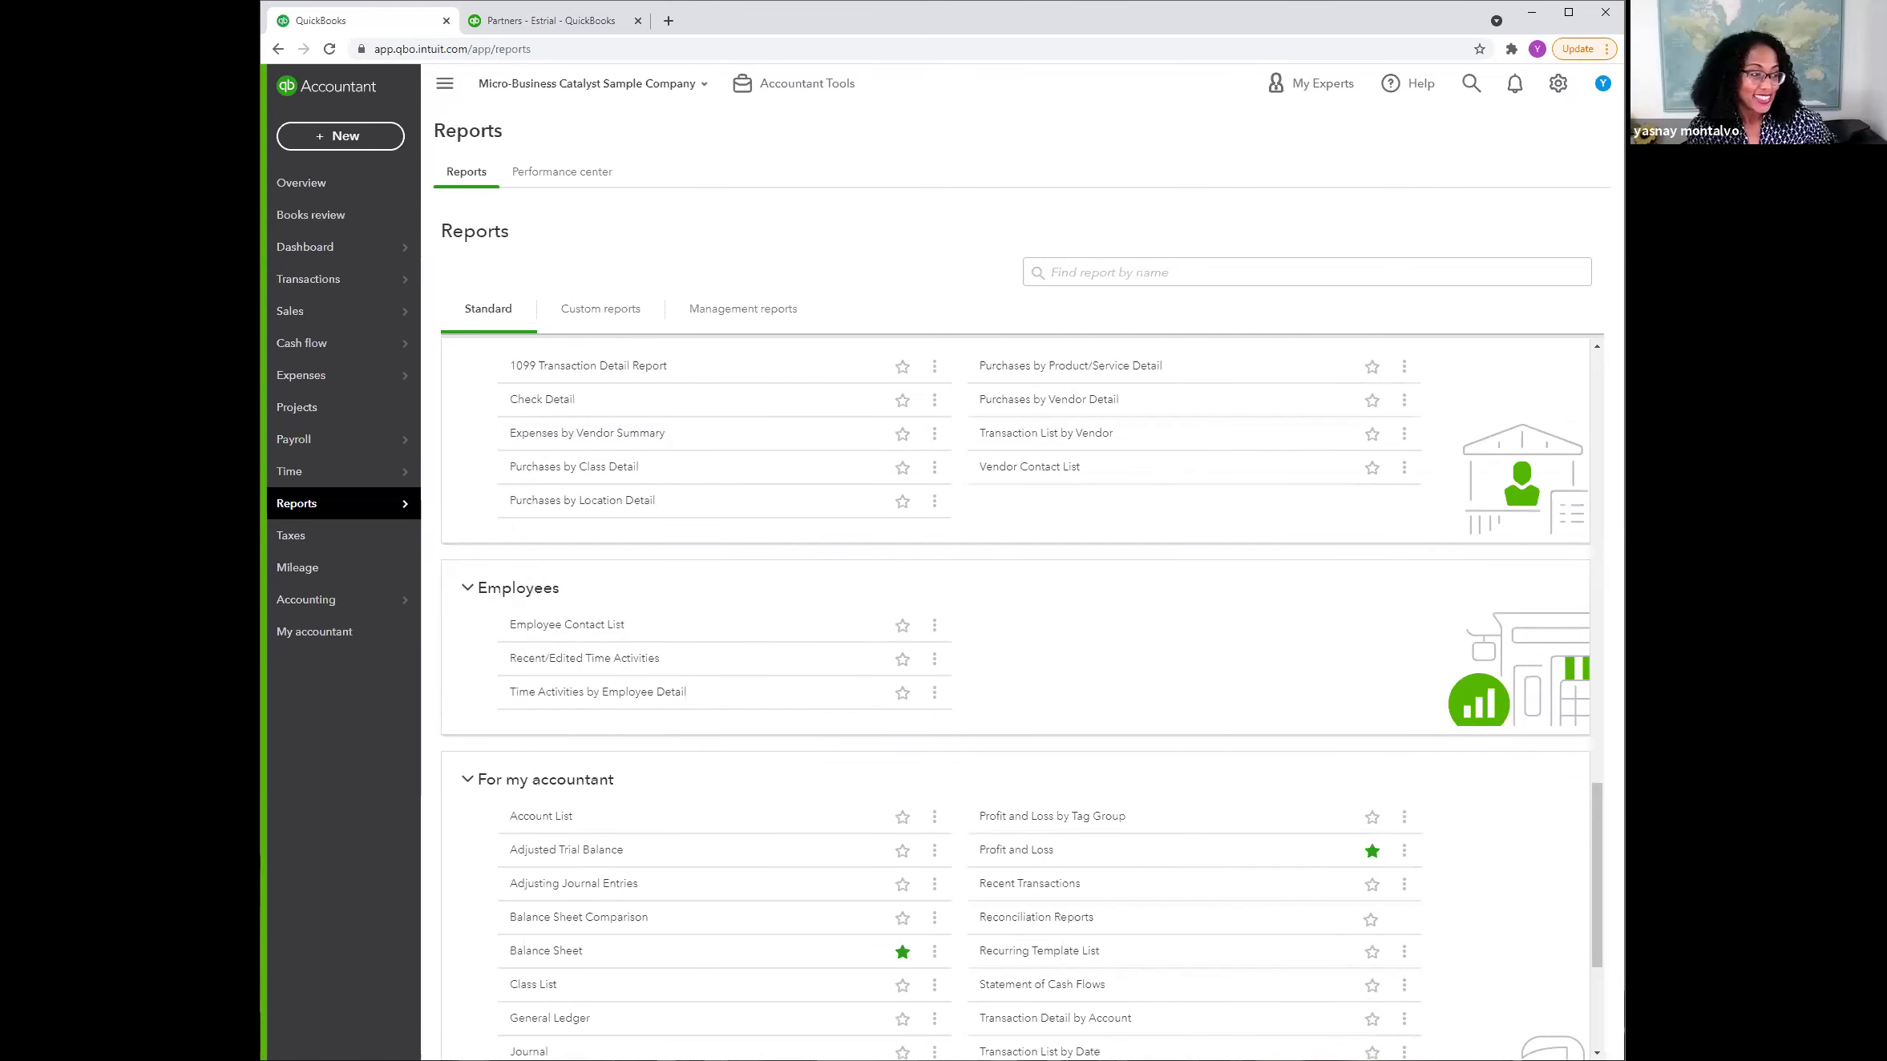
pyautogui.scroll(-1, 755, 681)
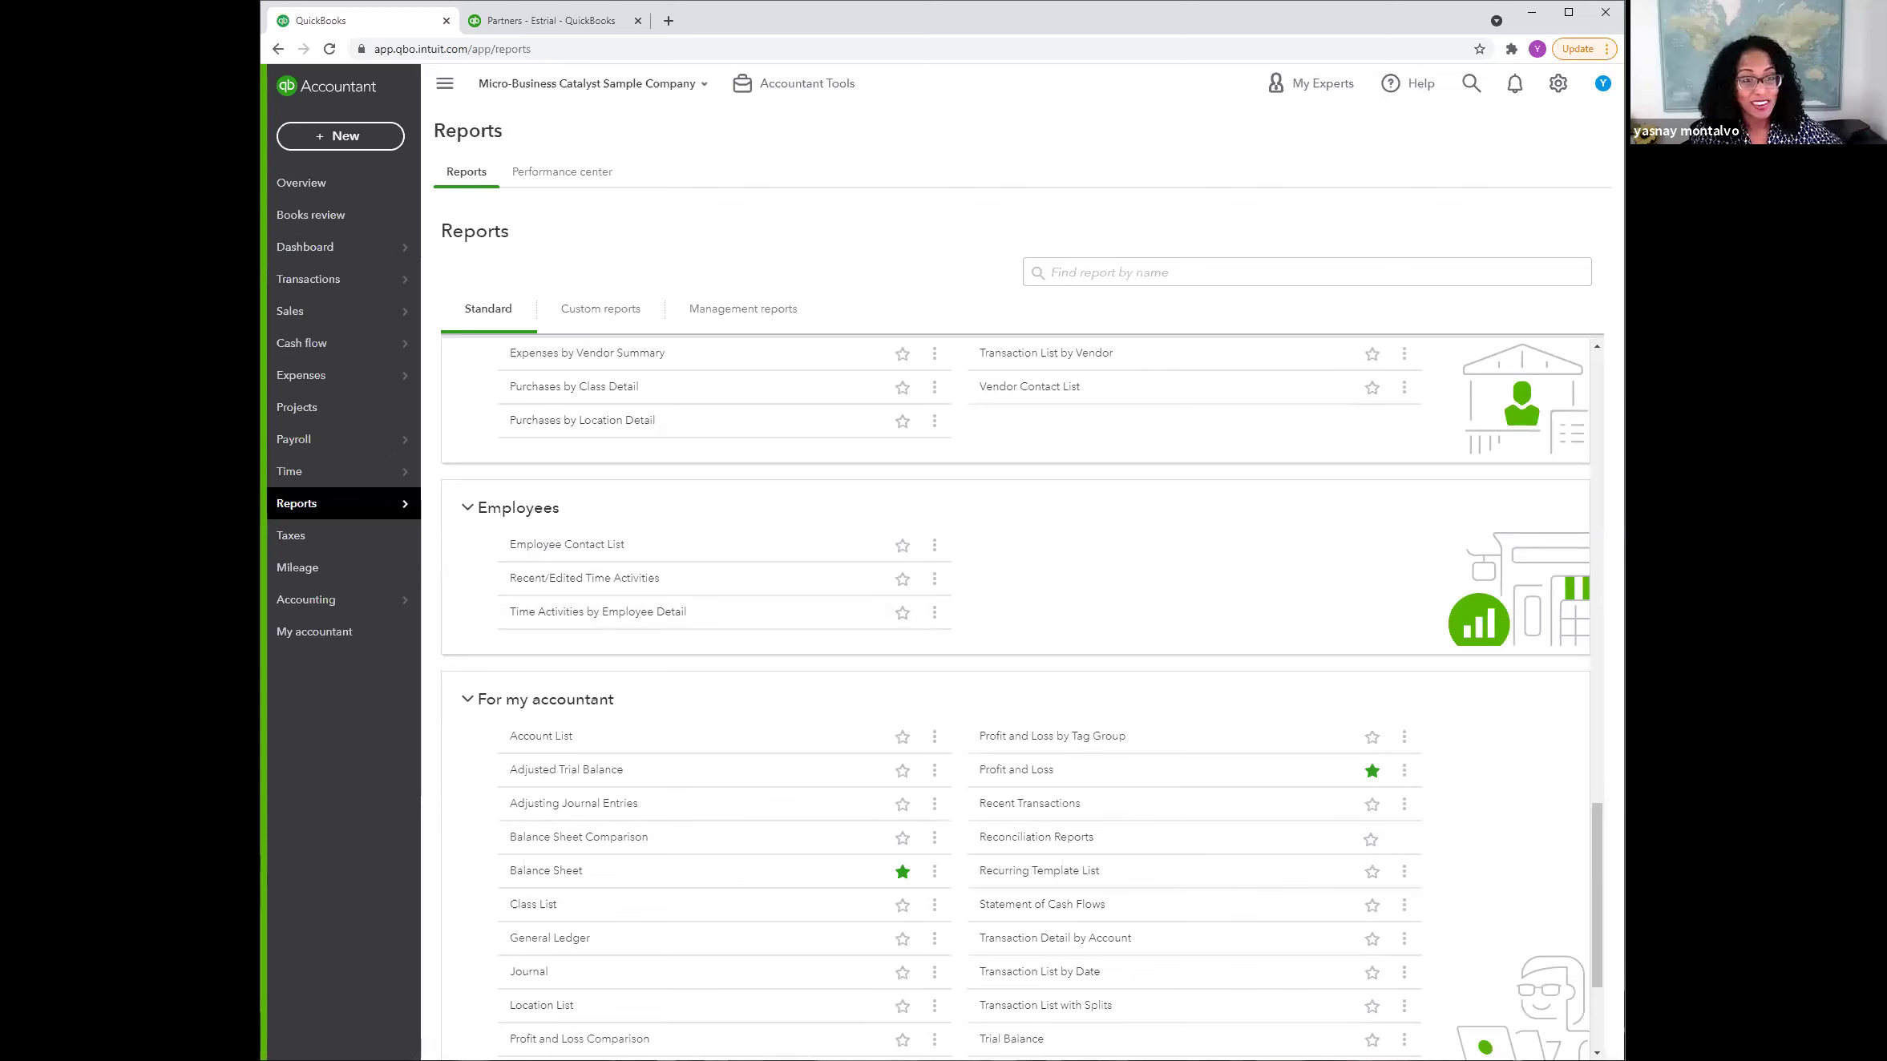
pyautogui.scroll(-1, 817, 594)
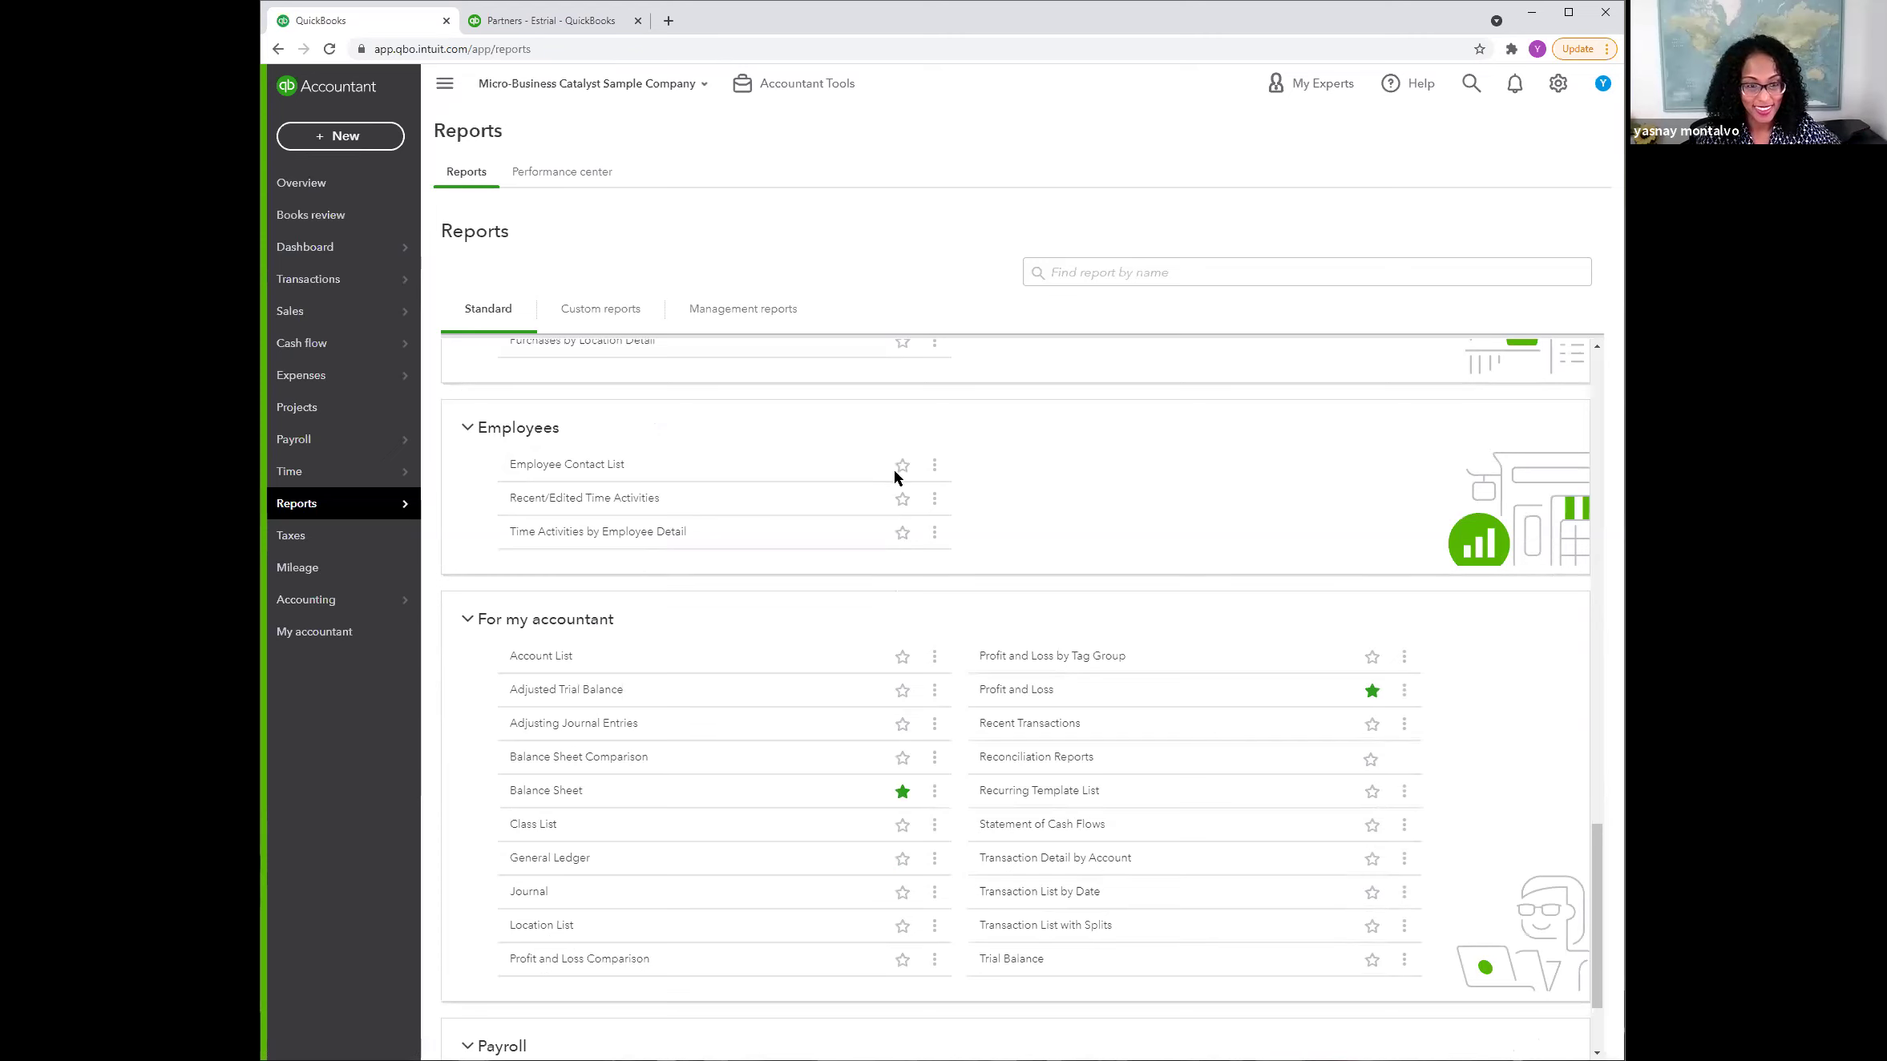
pyautogui.scroll(-2, 893, 428)
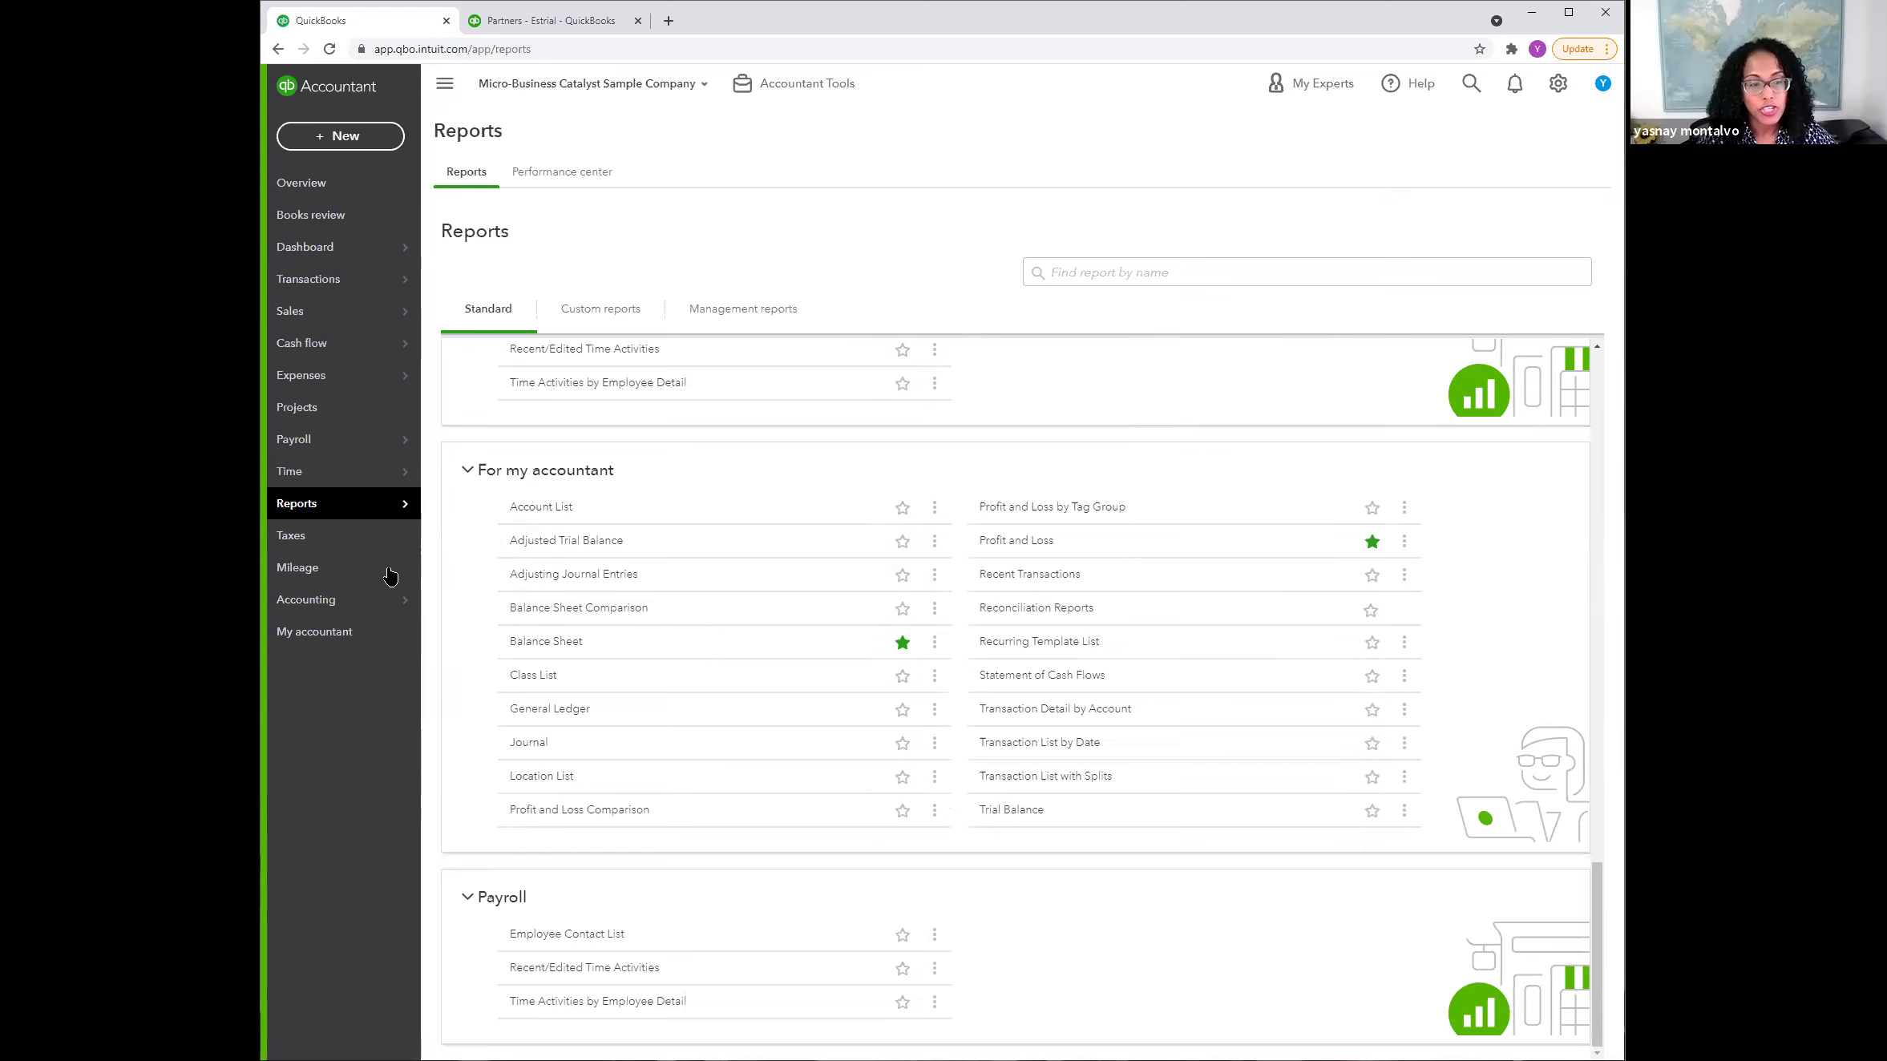
# Step: Open the Chart of Accounts and review the full list of accounts with their types and detail types
pyautogui.moveTo(381, 597)
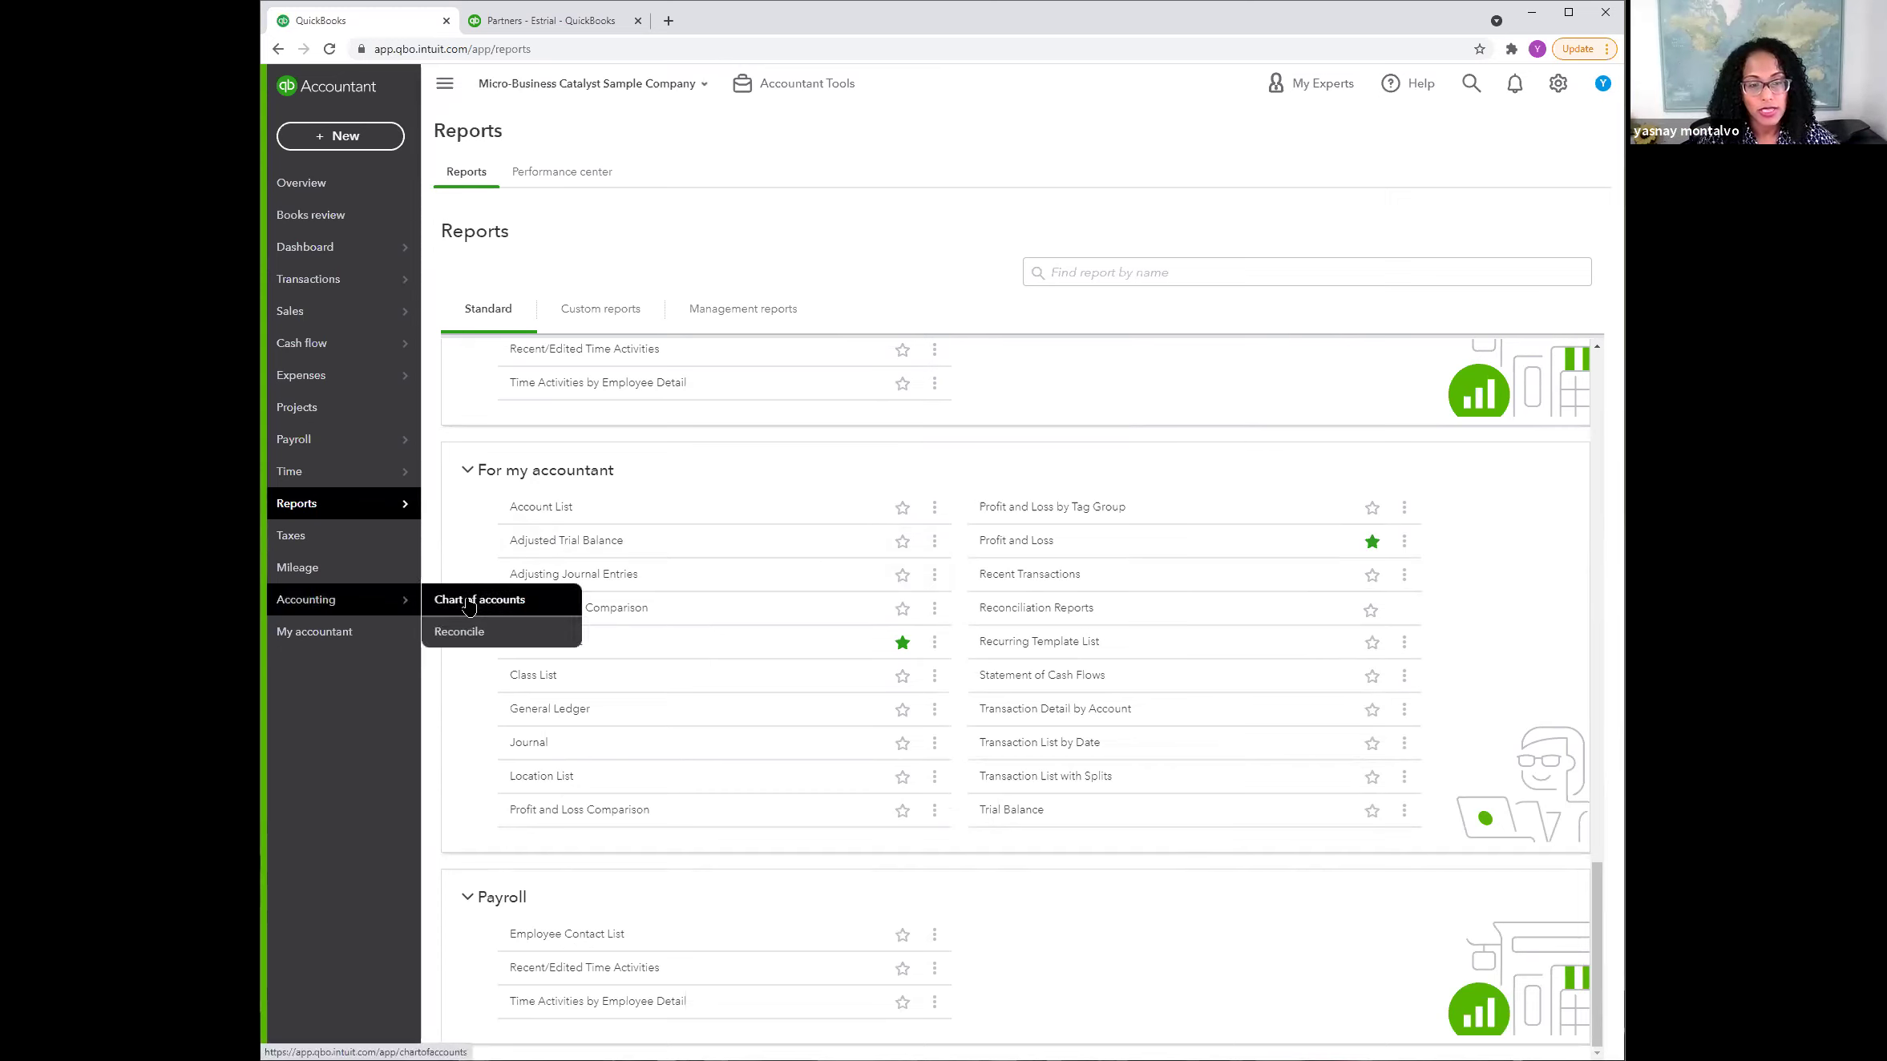
pyautogui.click(467, 600)
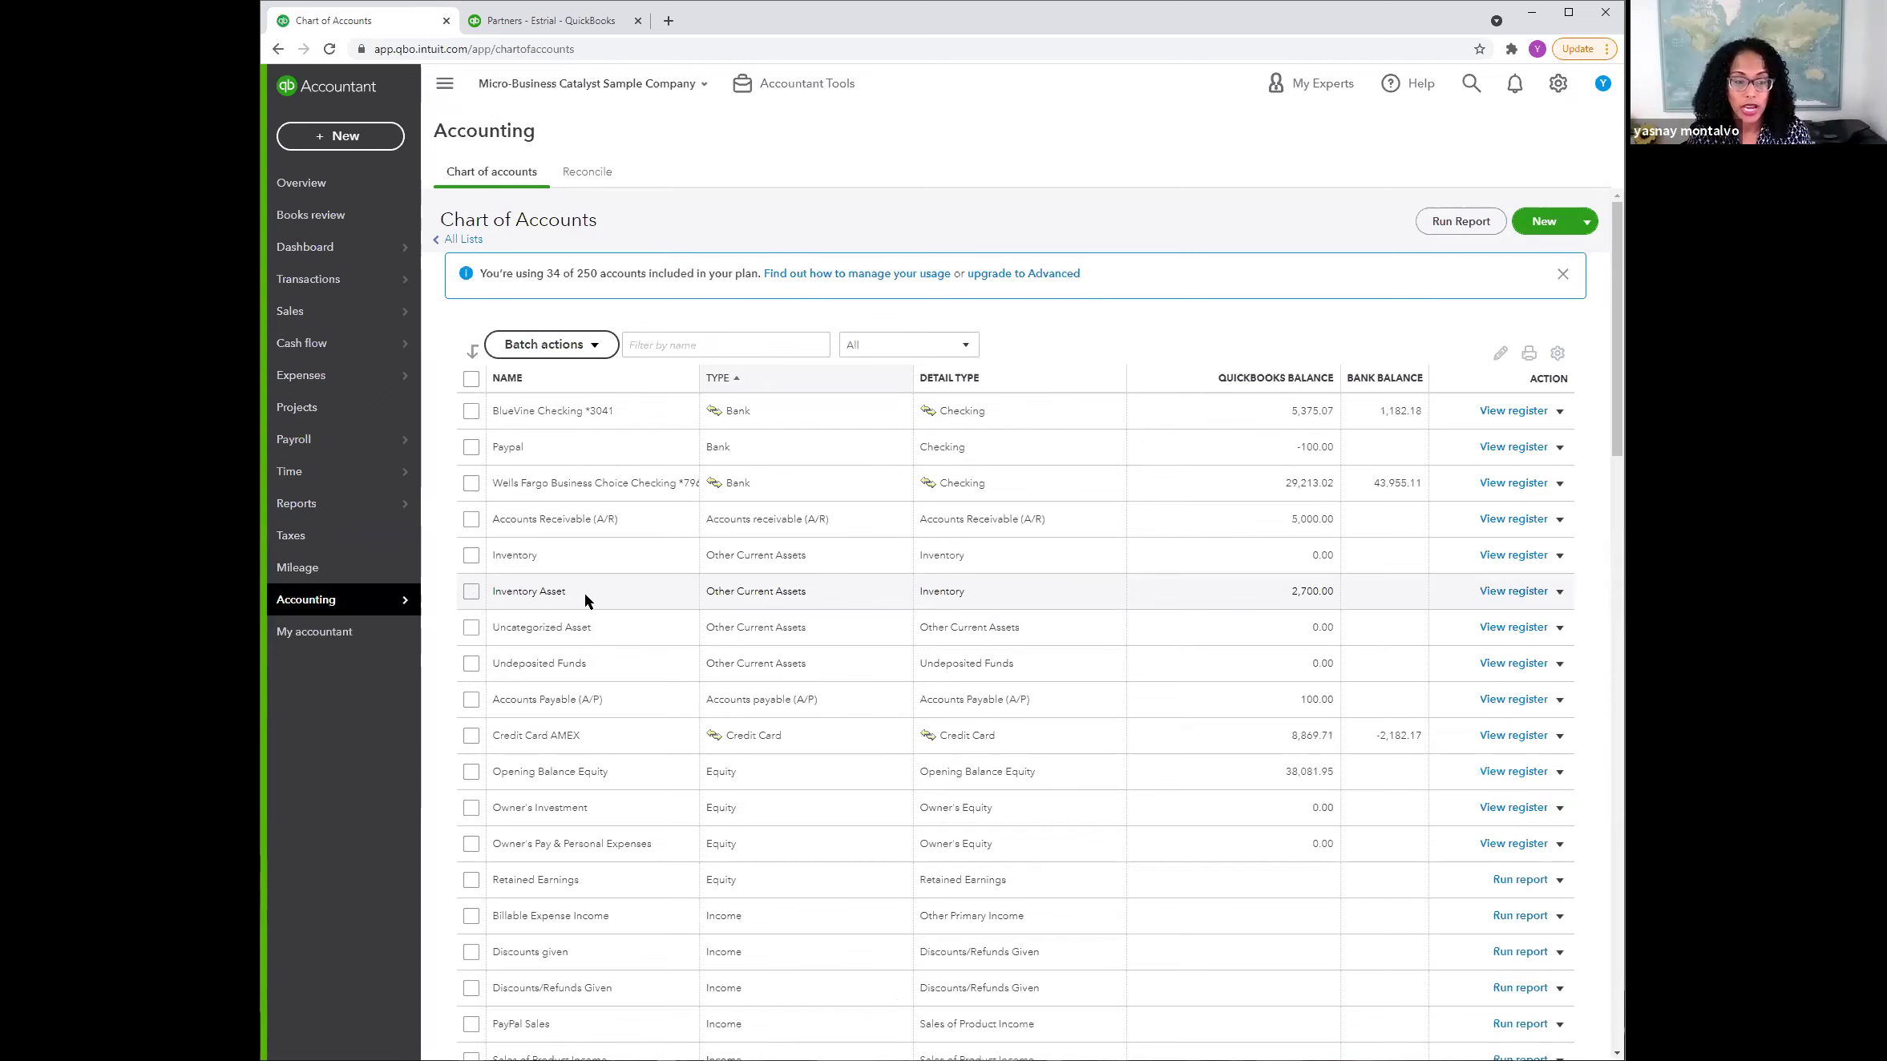
pyautogui.scroll(-1, 589, 608)
pyautogui.scroll(-3, 1066, 662)
pyautogui.scroll(-1, 1056, 665)
pyautogui.scroll(-9, 1055, 677)
pyautogui.scroll(14, 1055, 679)
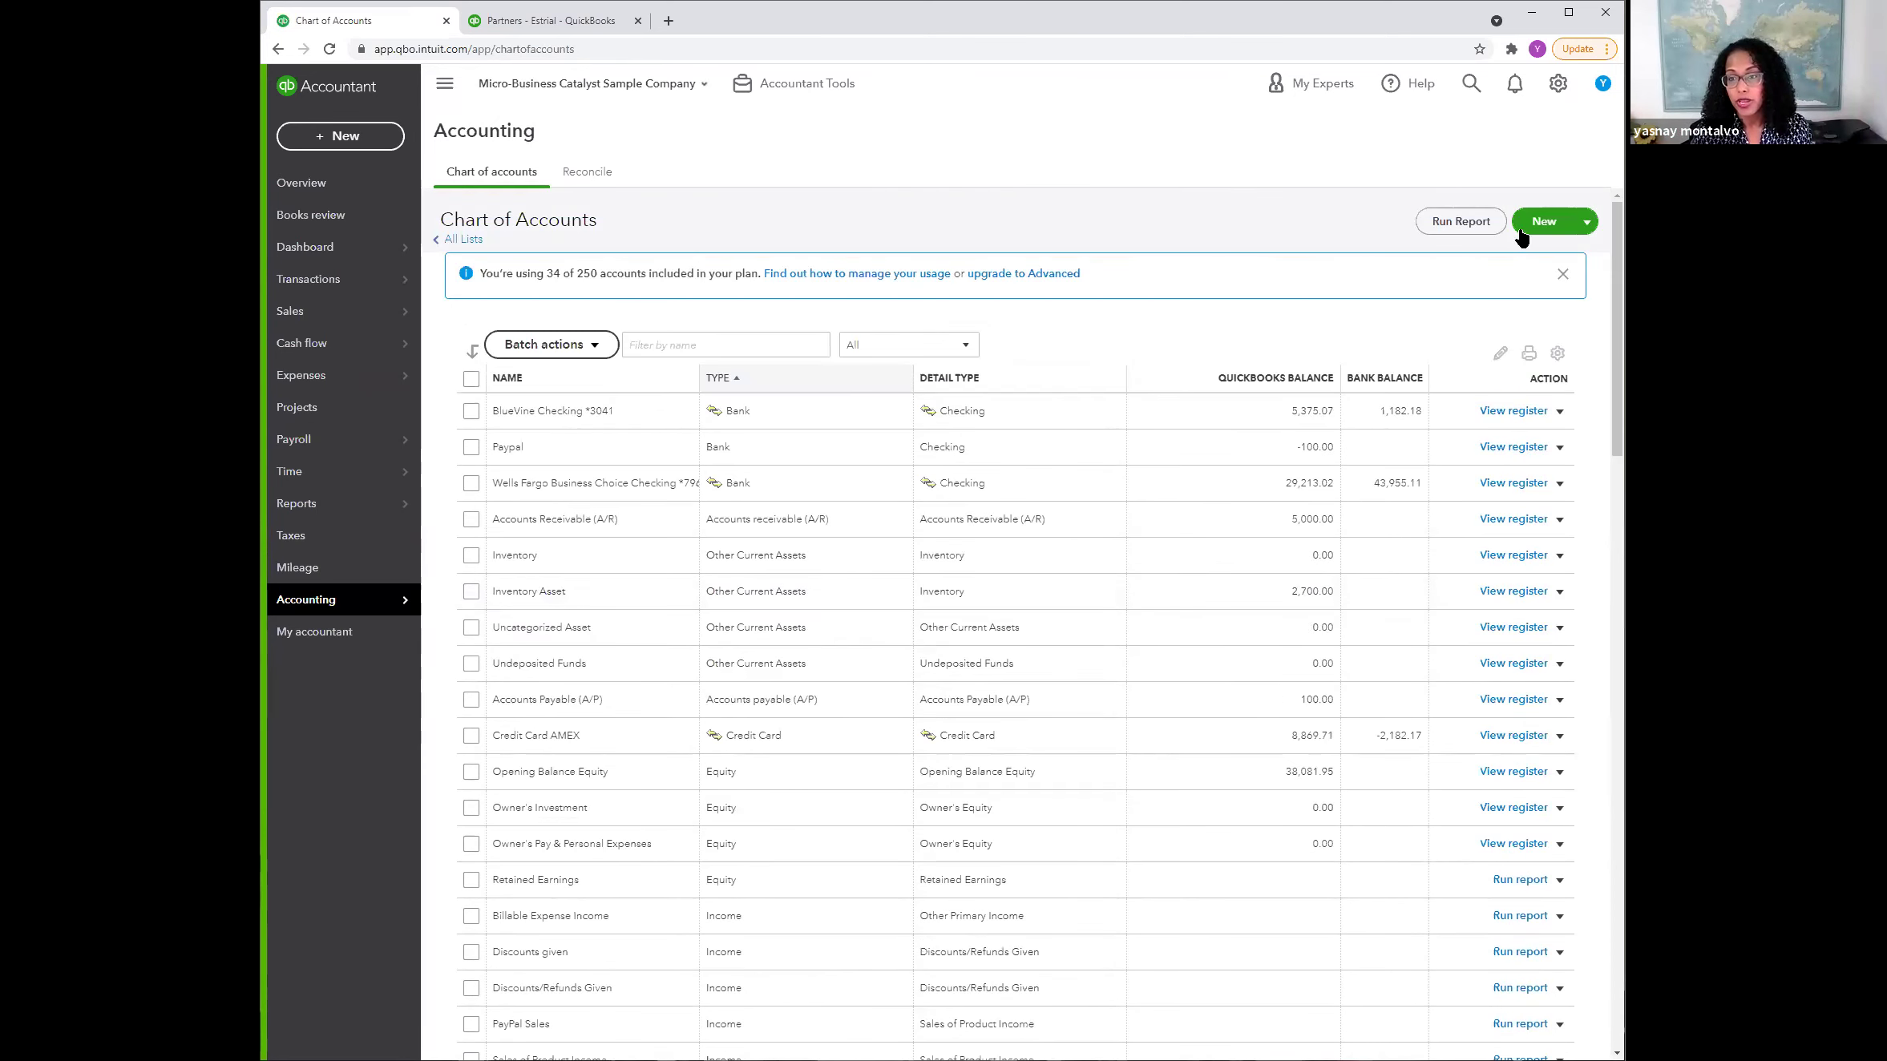
# Step: Examine the detail types offered for a new account of type Expenses, and close the account form without saving
pyautogui.click(1525, 231)
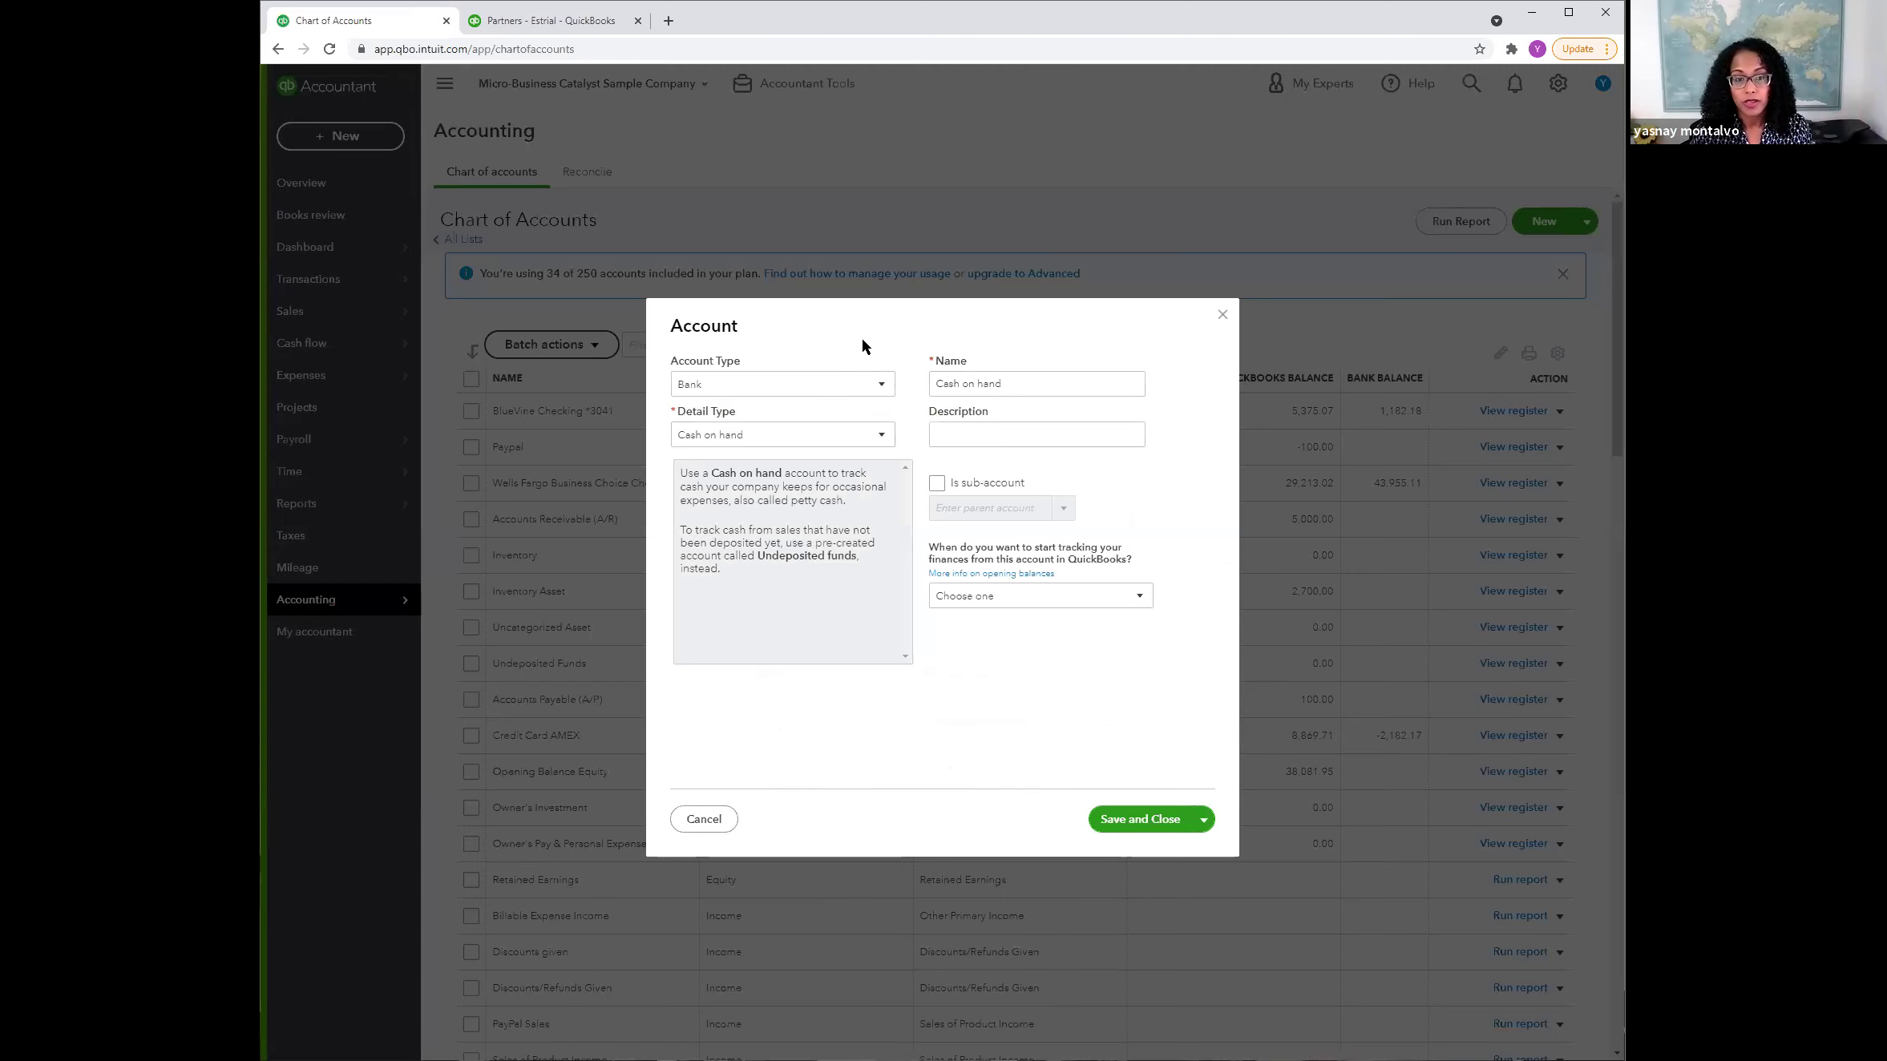
pyautogui.click(825, 383)
pyautogui.scroll(-1, 781, 513)
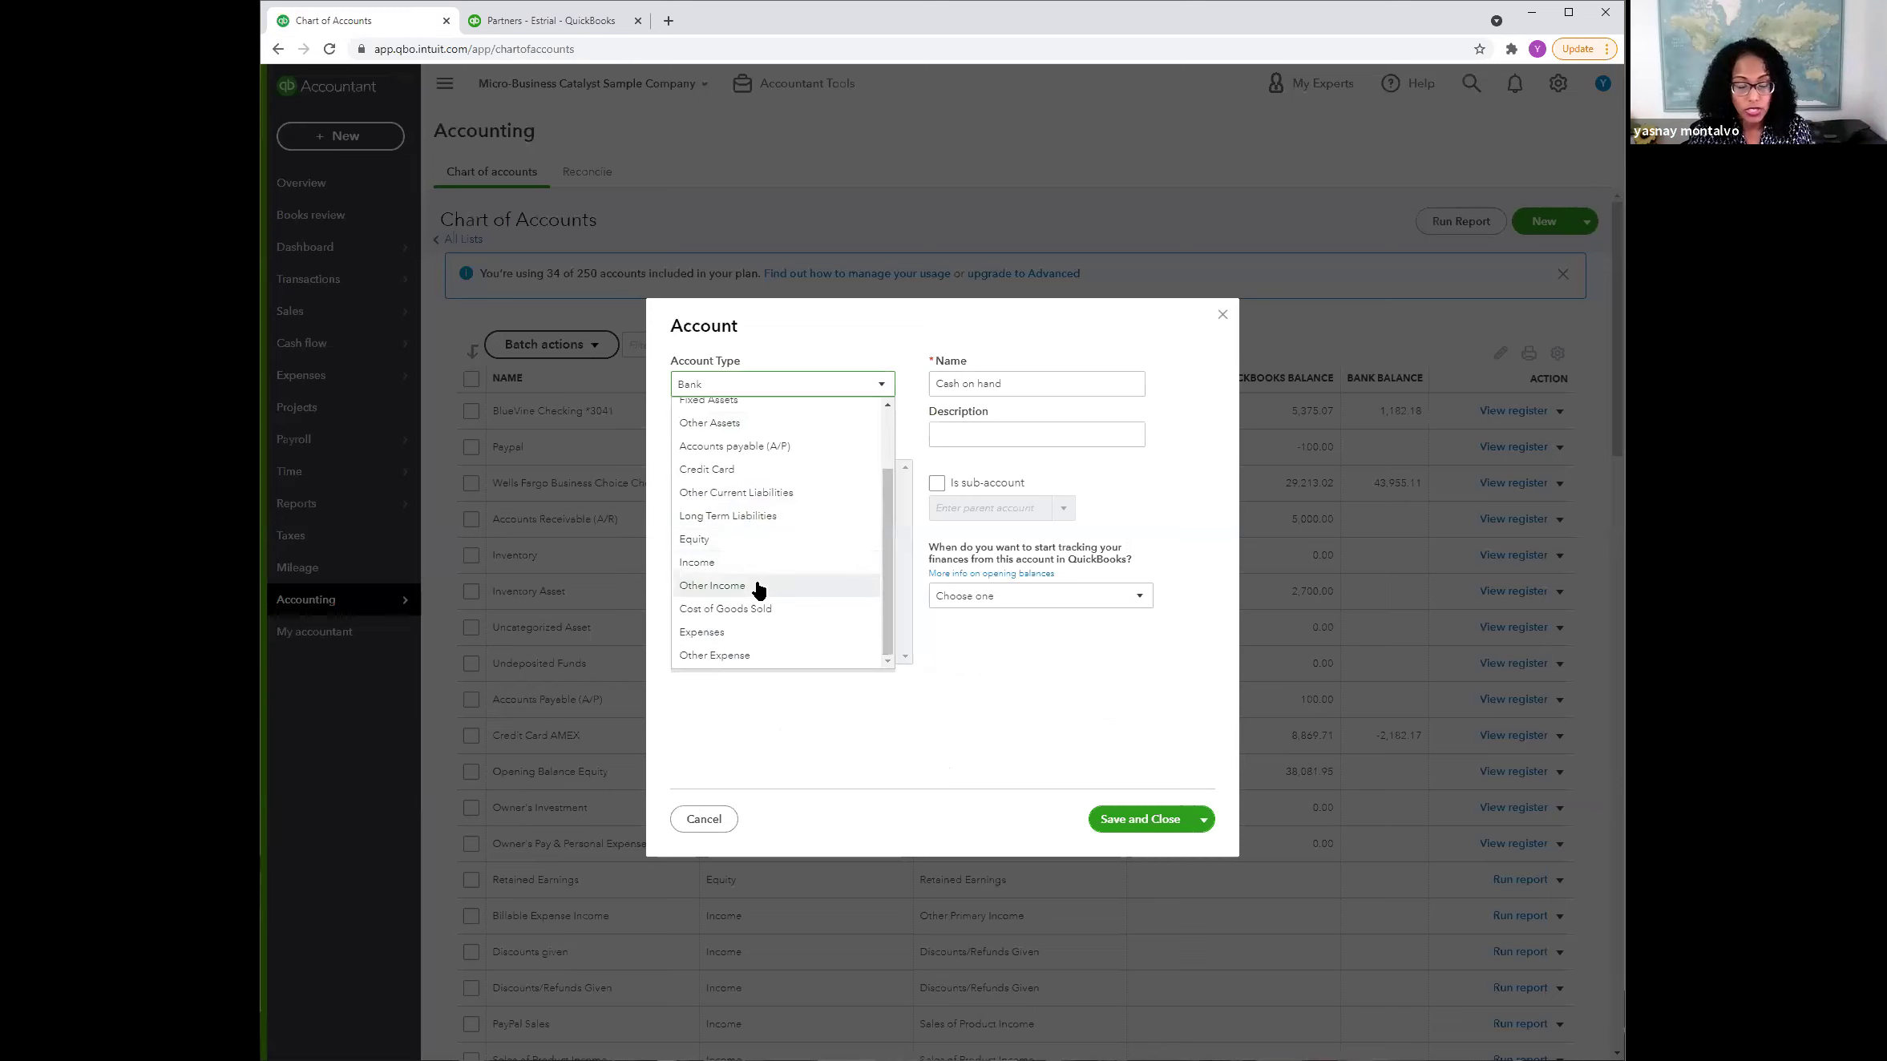
pyautogui.click(705, 633)
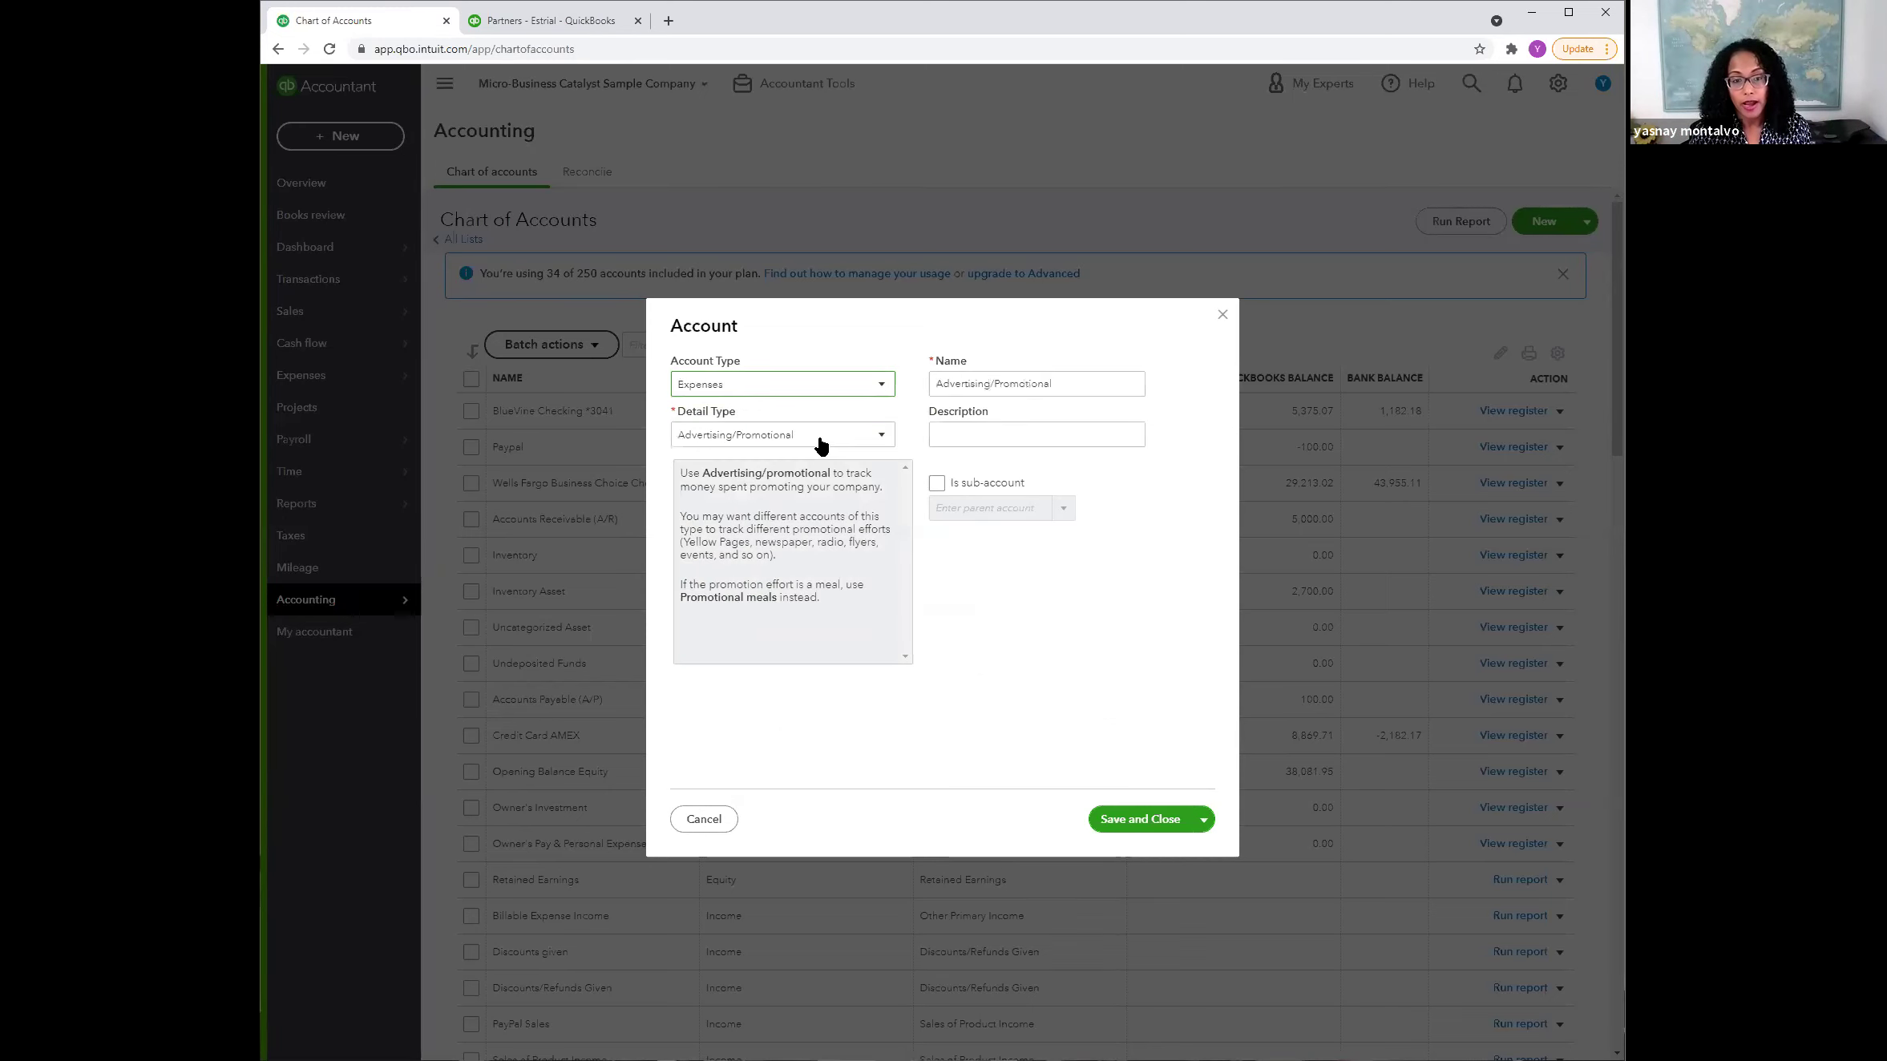
pyautogui.click(820, 445)
pyautogui.scroll(-5, 783, 628)
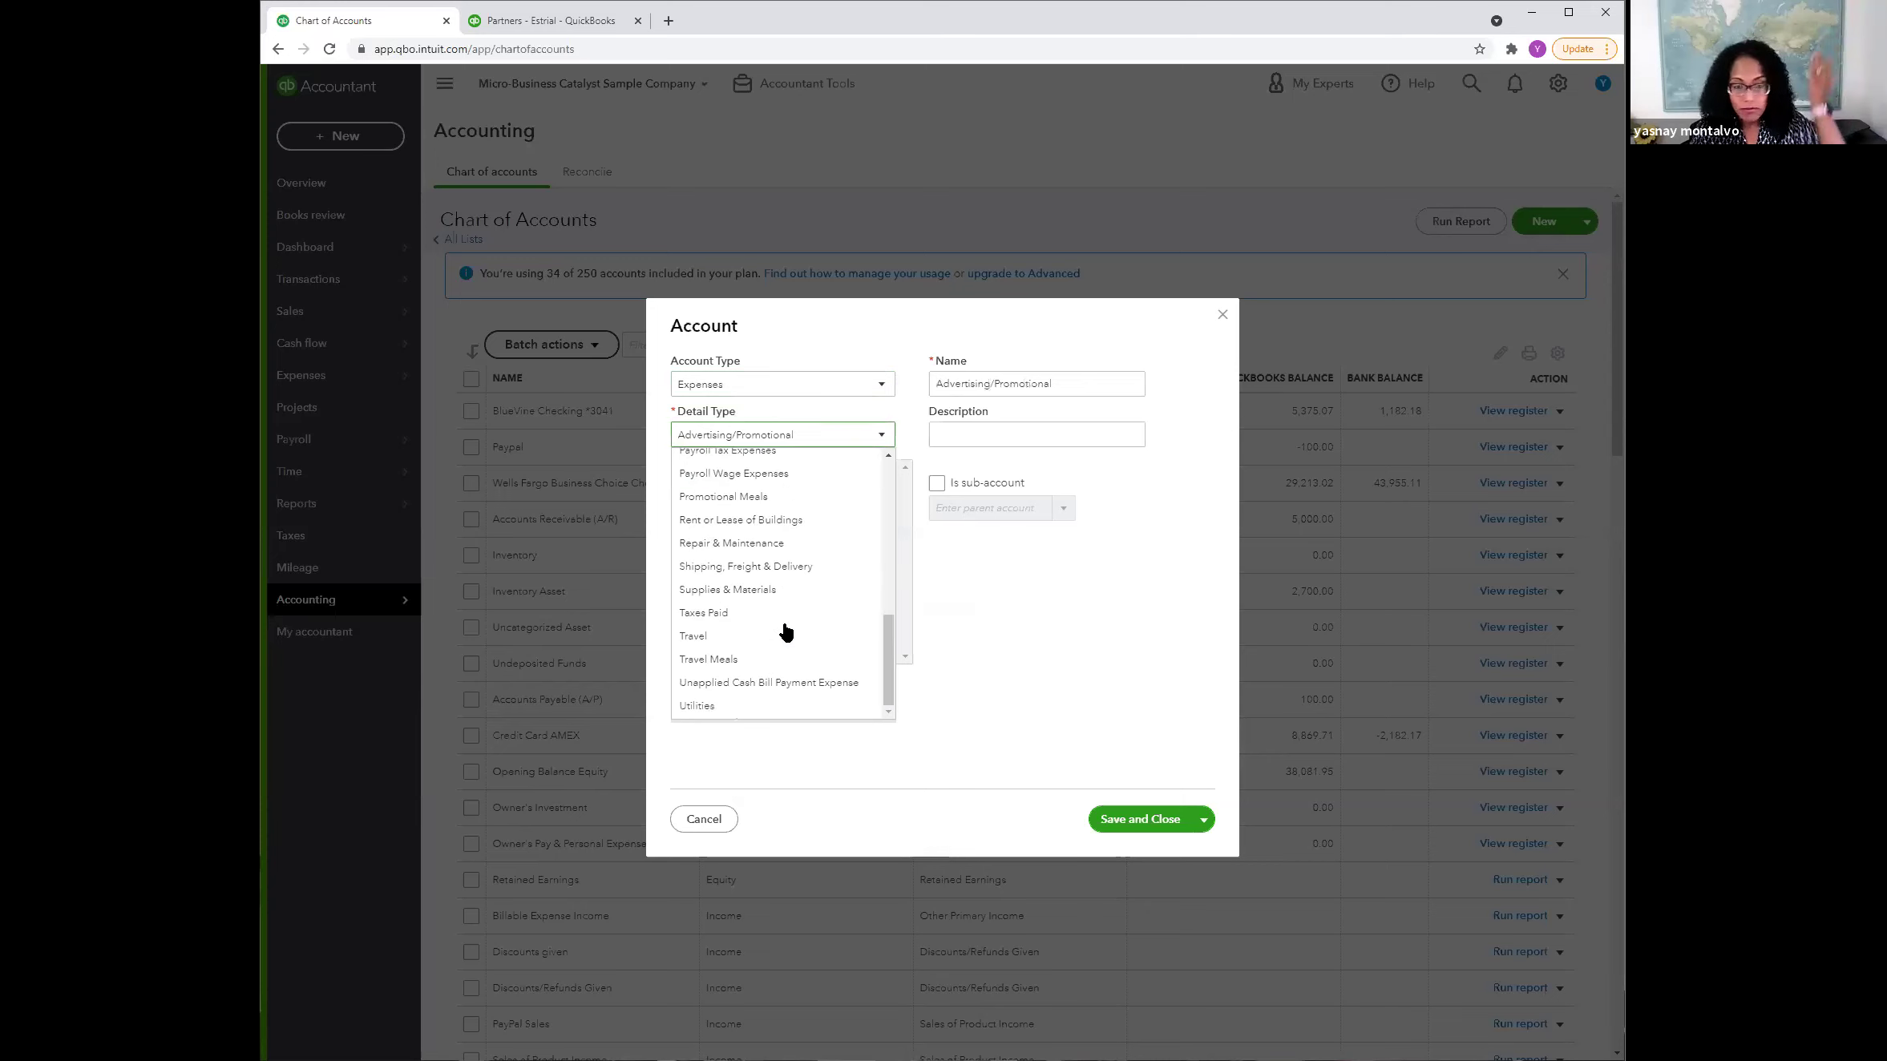
pyautogui.scroll(1, 802, 521)
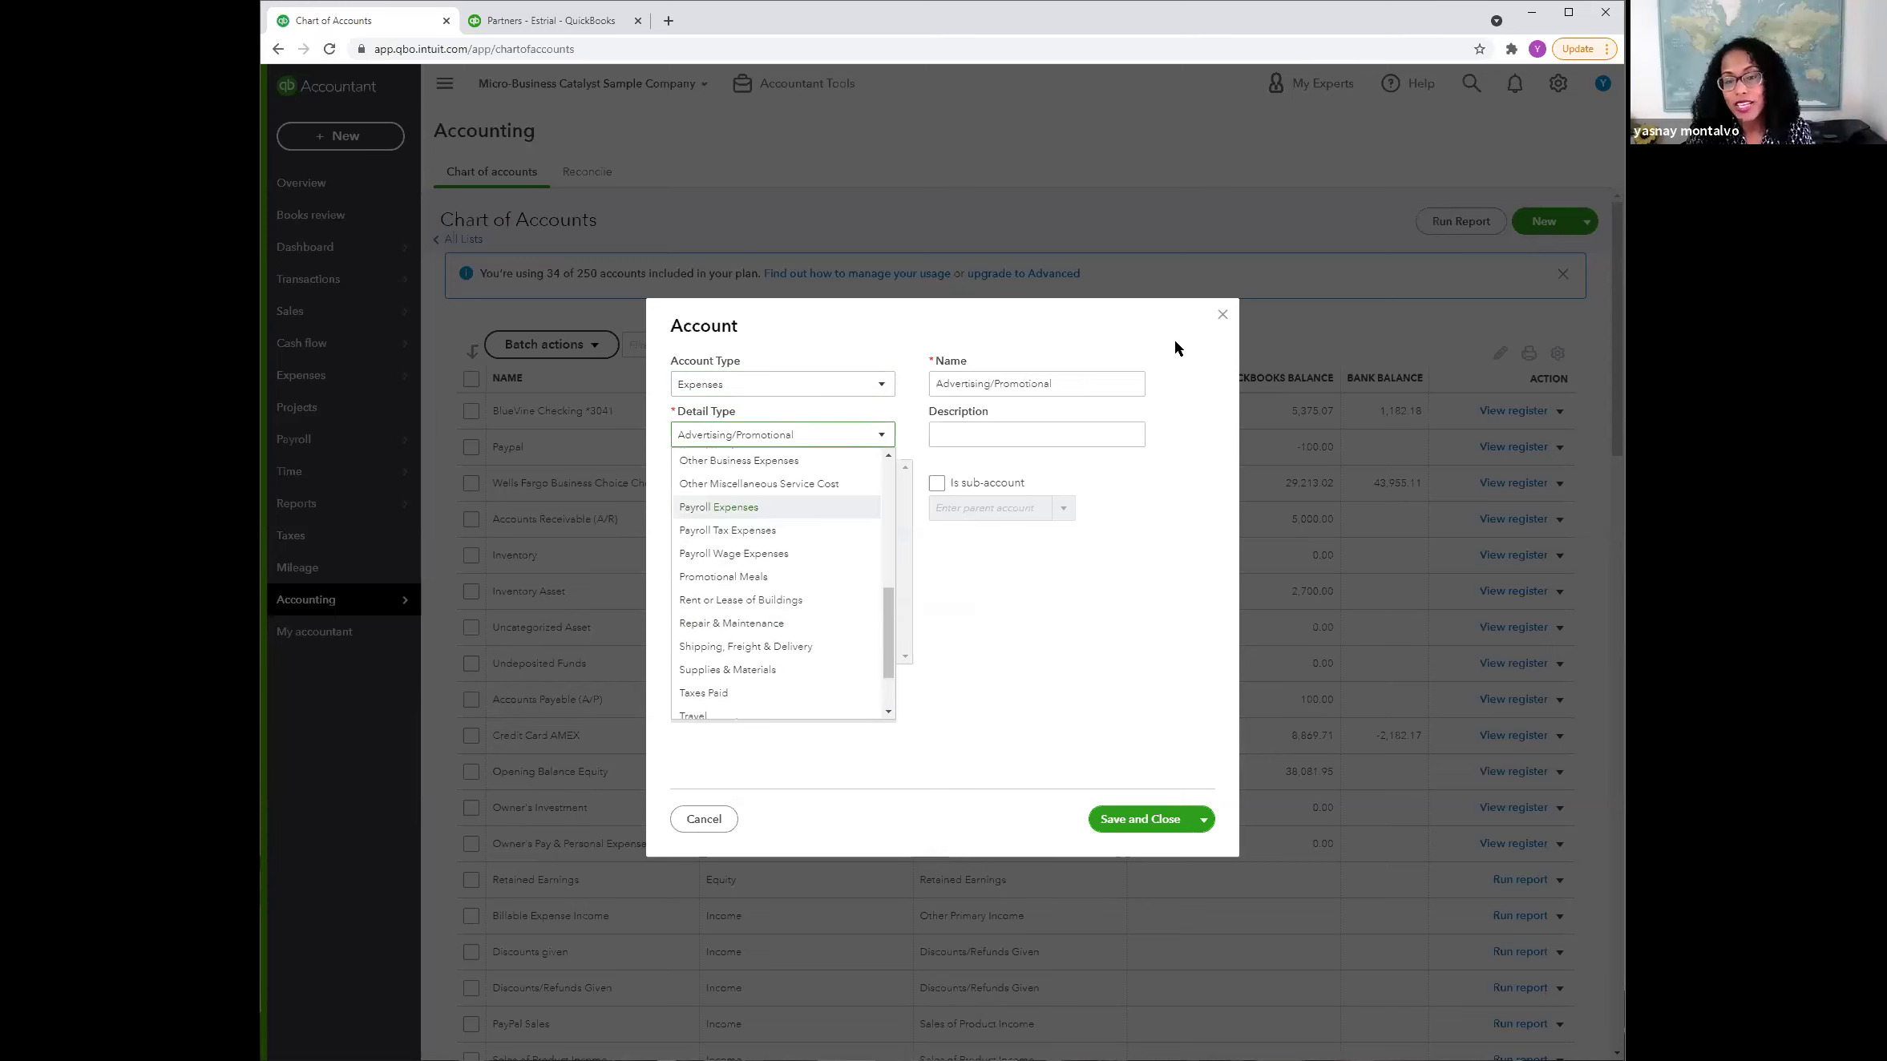
pyautogui.click(1220, 315)
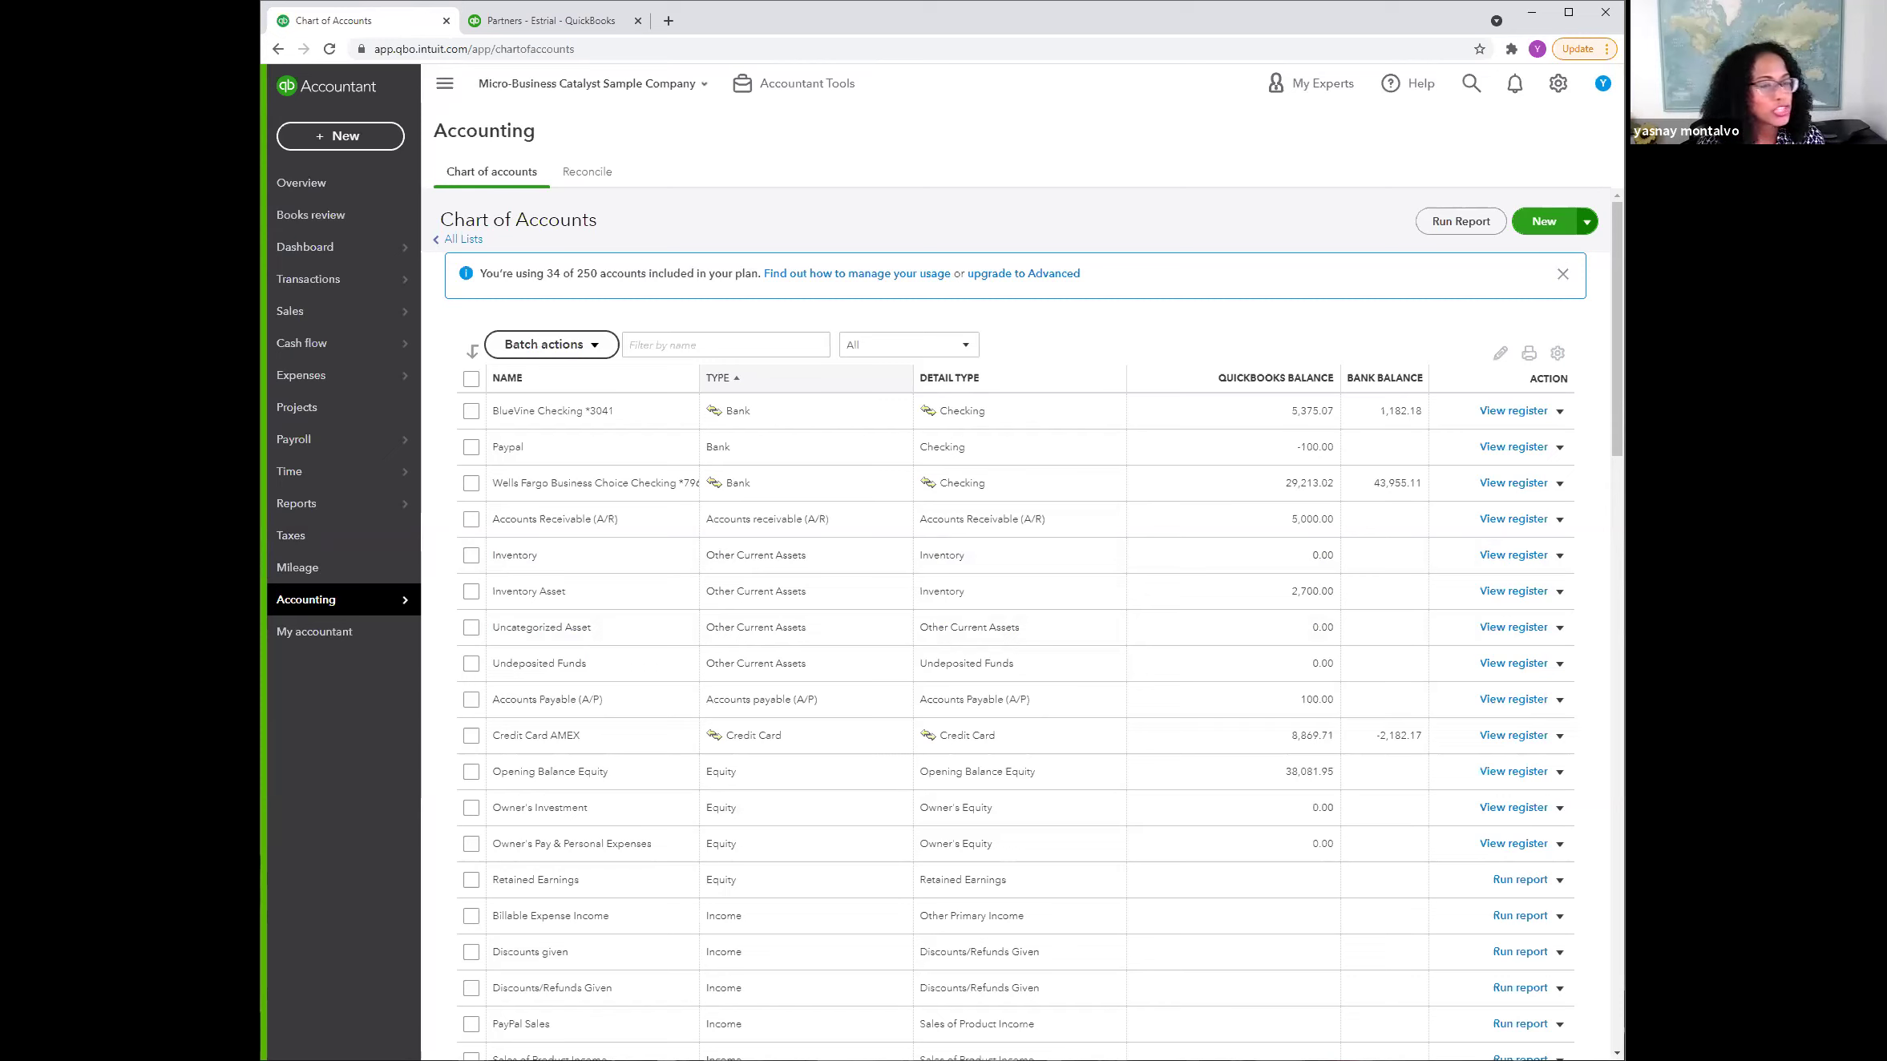
# Step: Return to the standard reports and open the Profit and Loss report from the favorites
pyautogui.moveTo(335, 603)
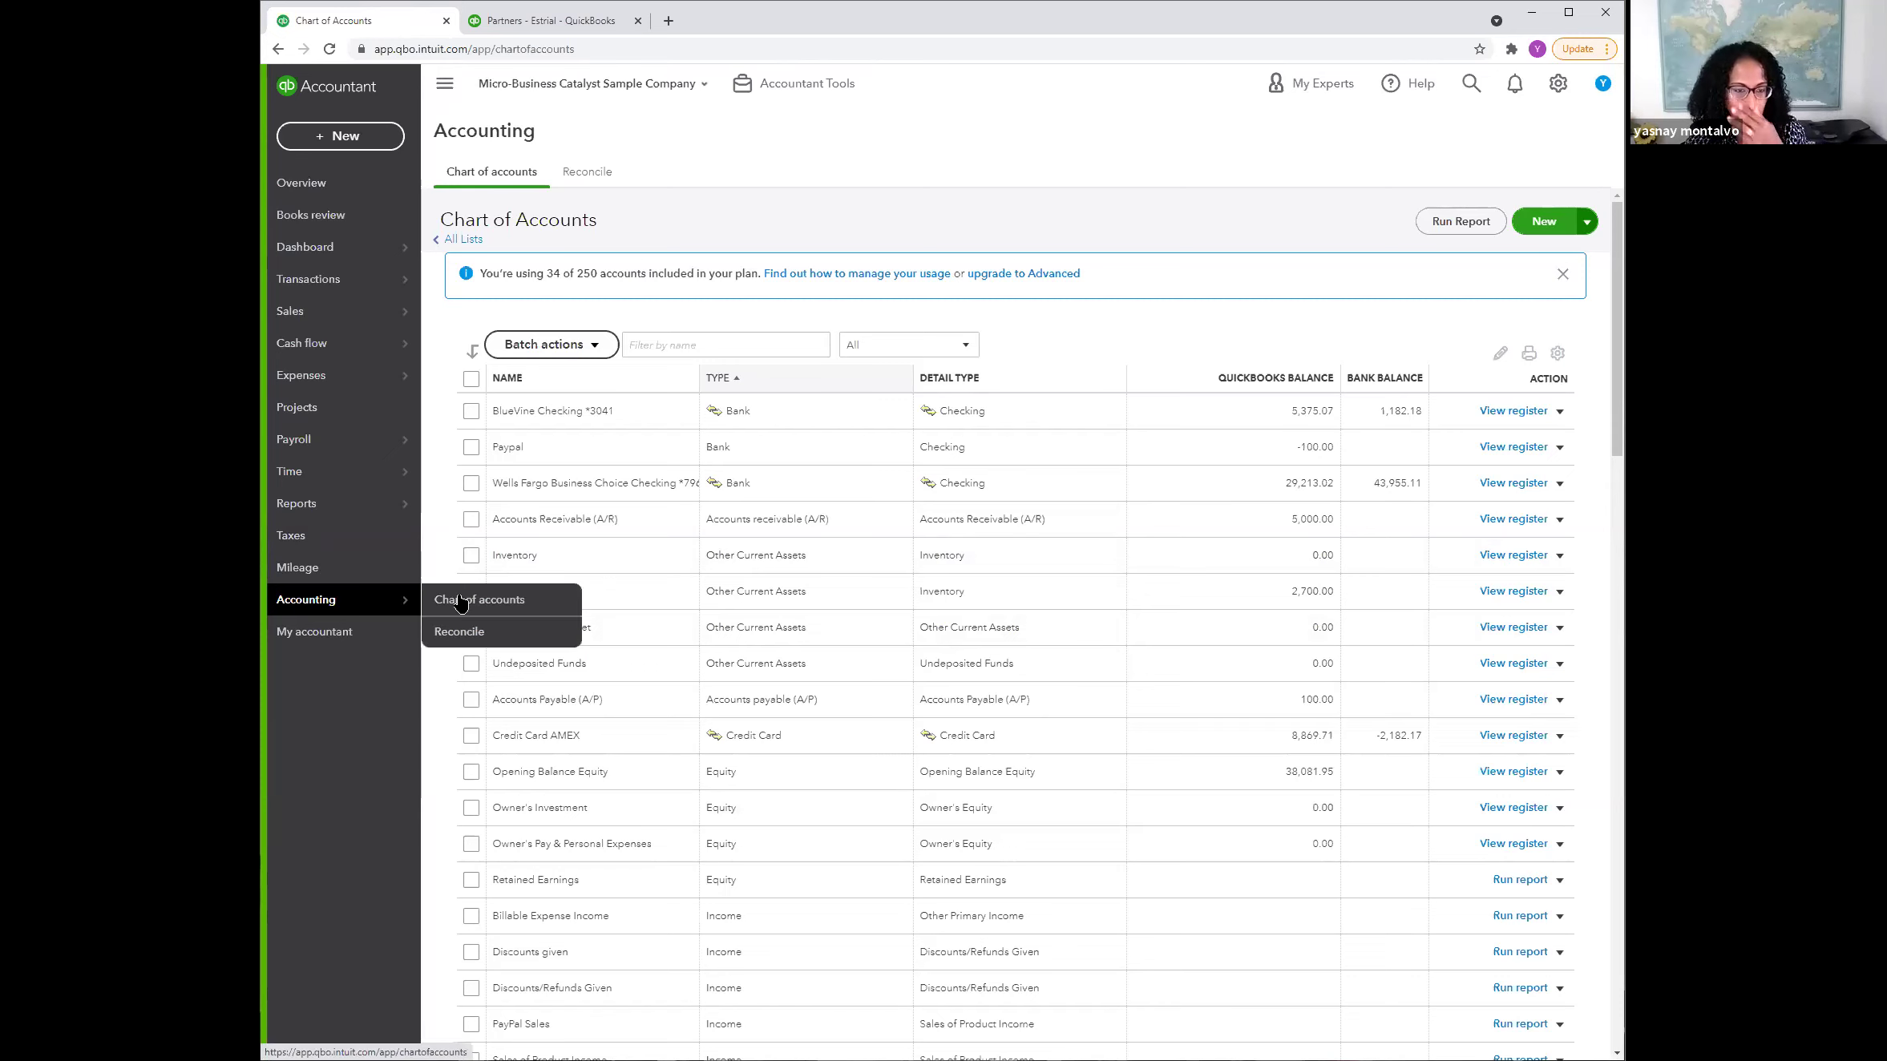
pyautogui.click(362, 503)
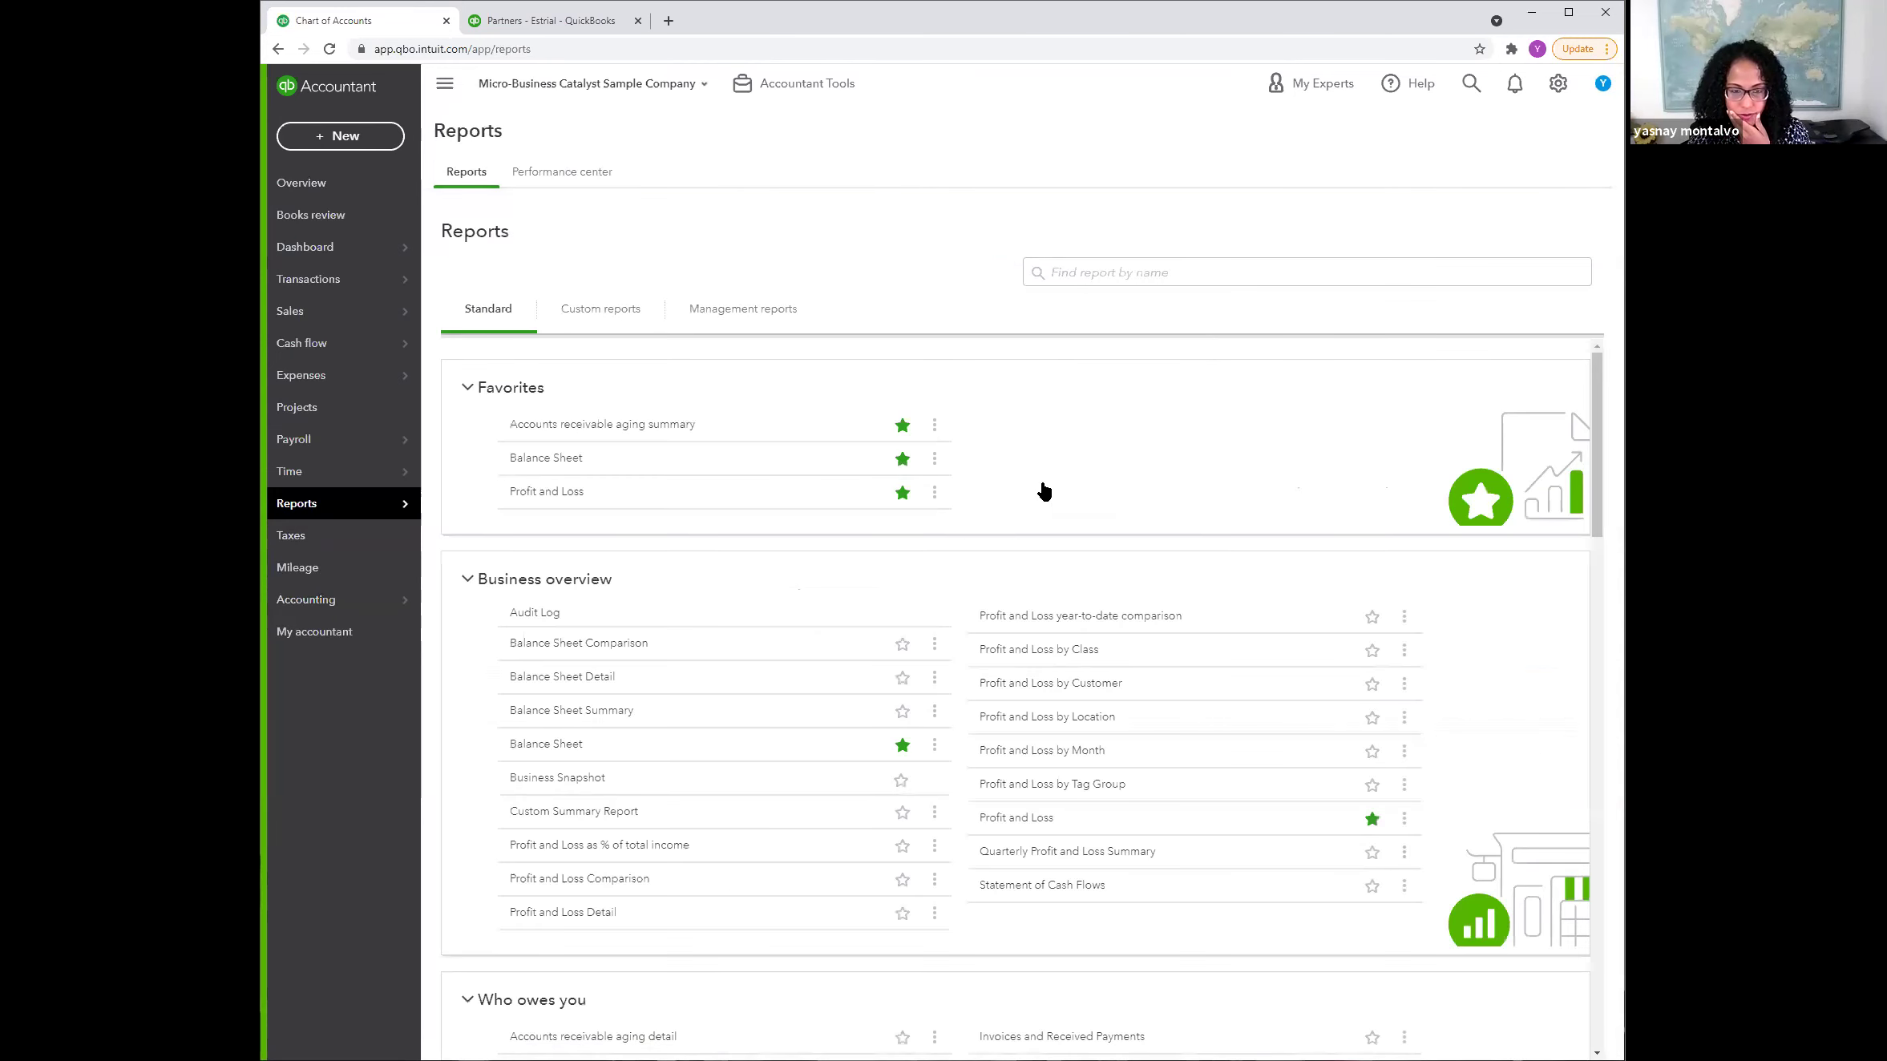
pyautogui.click(546, 493)
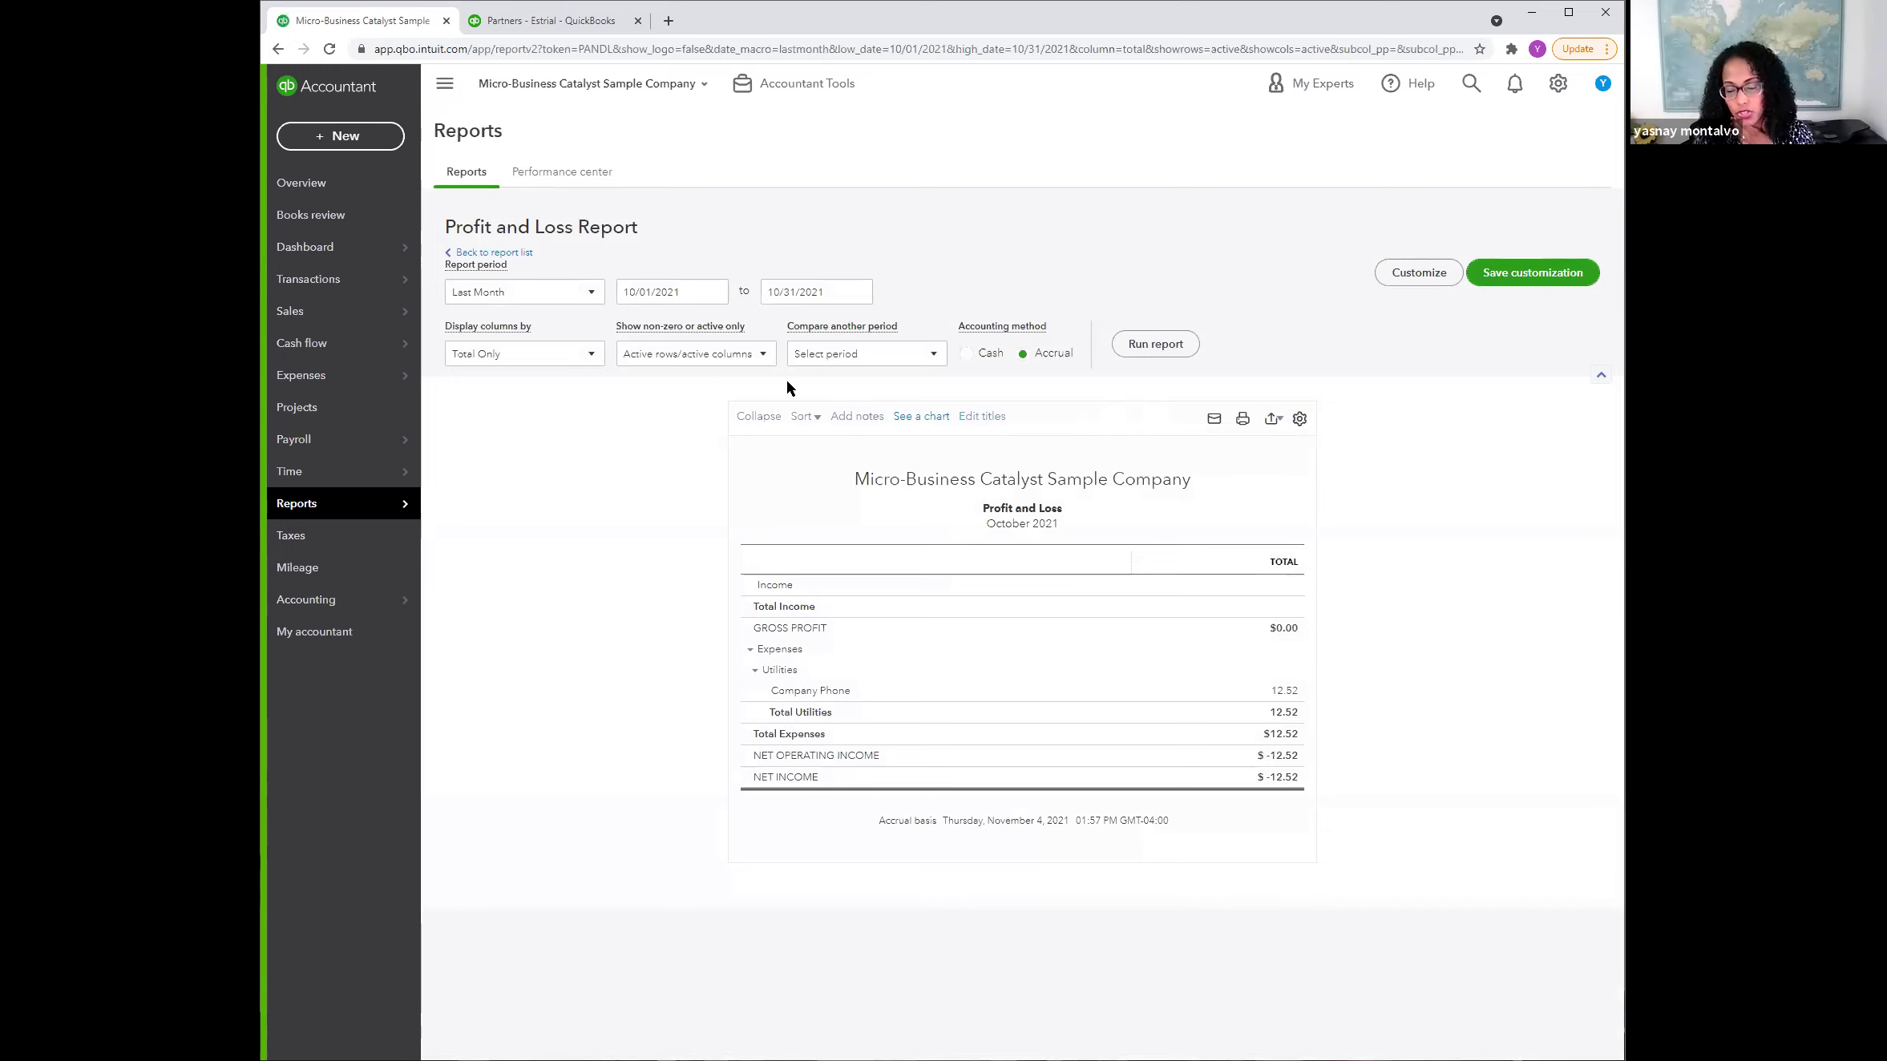
# Step: Run the Profit and Loss report for This Year with columns displayed by Months, checking the comparison period options without choosing one
pyautogui.click(558, 297)
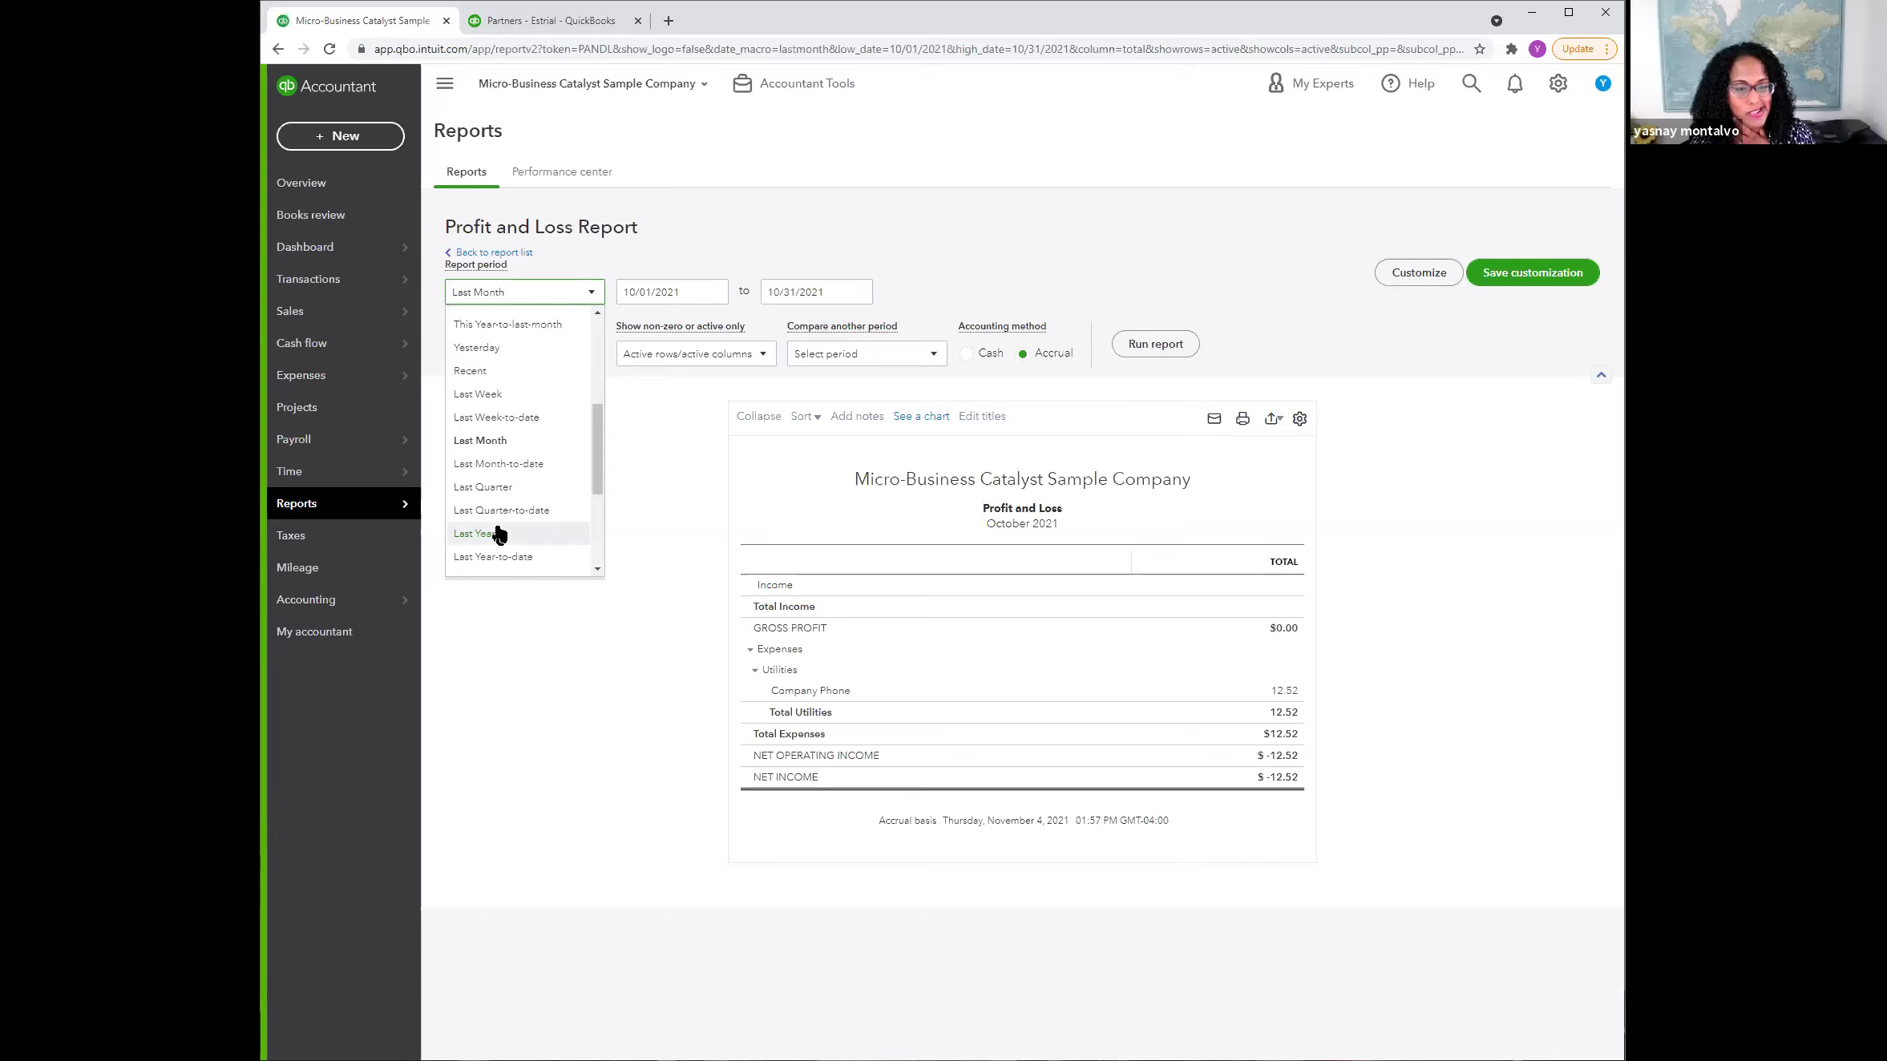
pyautogui.scroll(1, 488, 437)
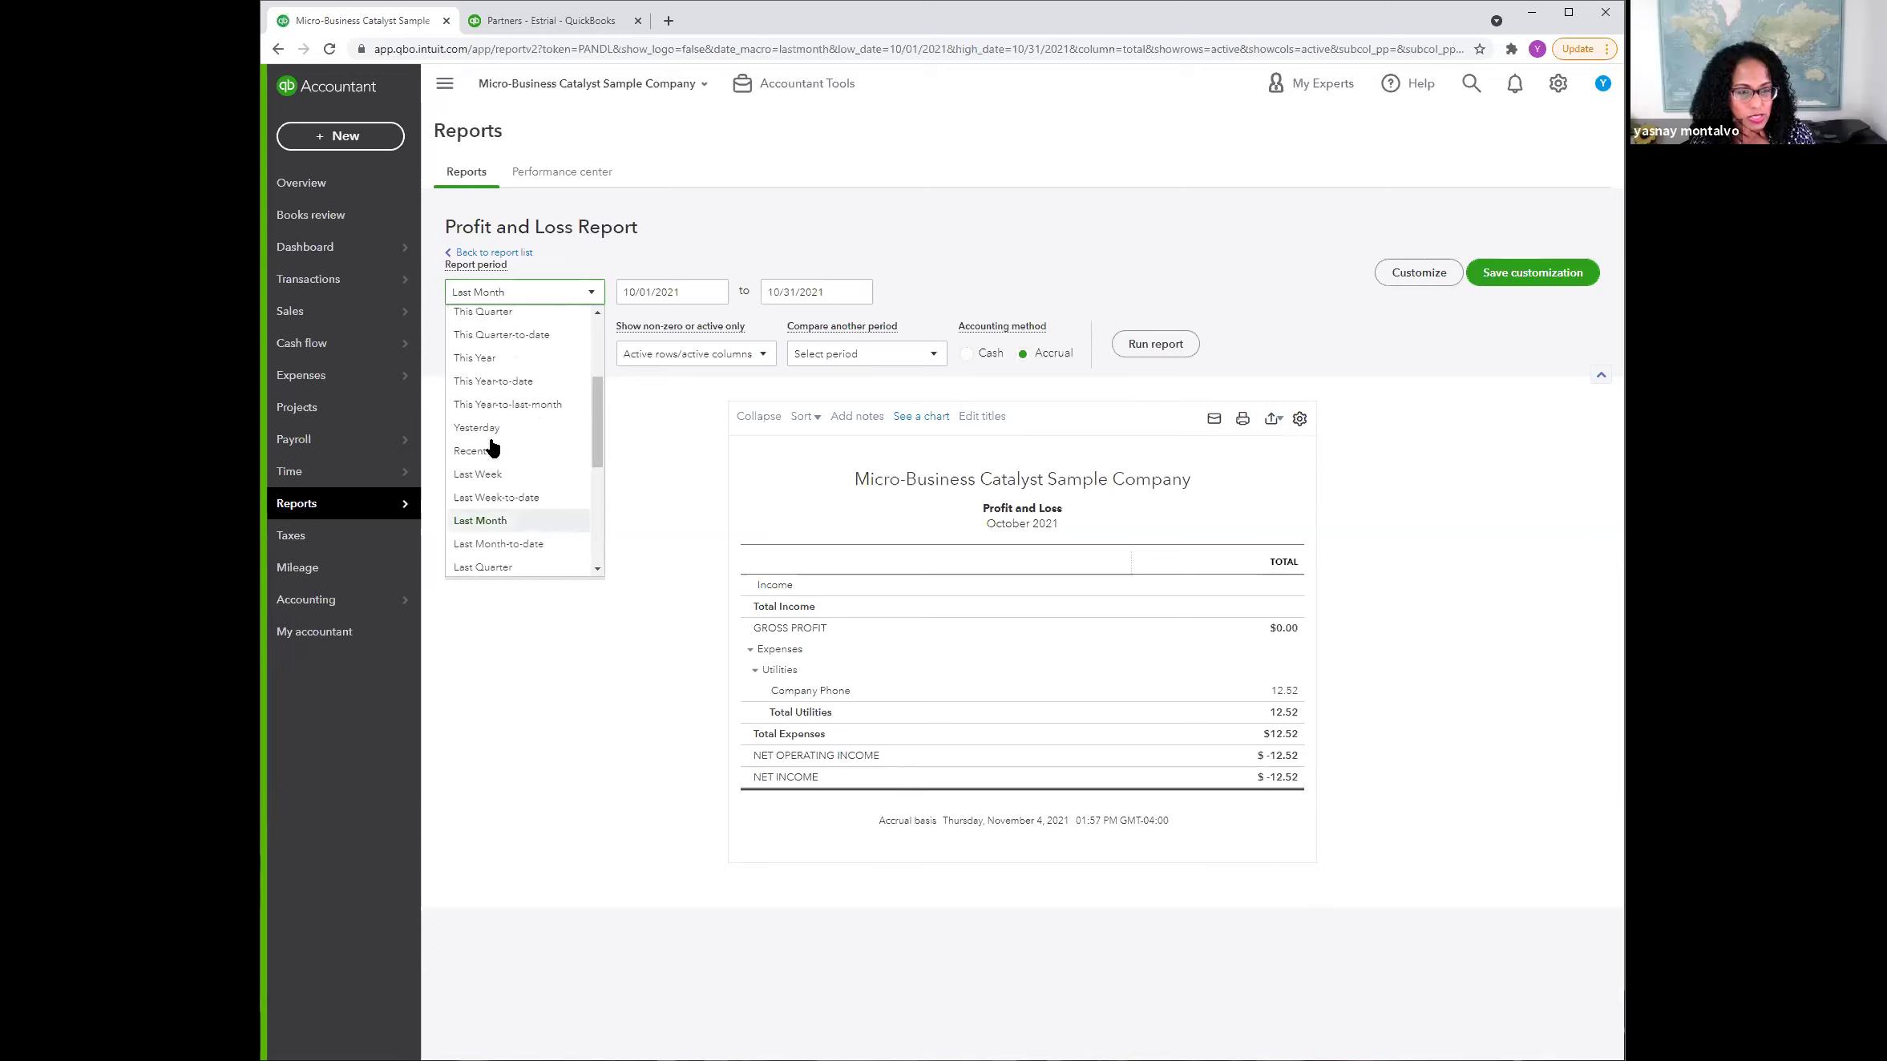
pyautogui.click(487, 360)
pyautogui.click(551, 367)
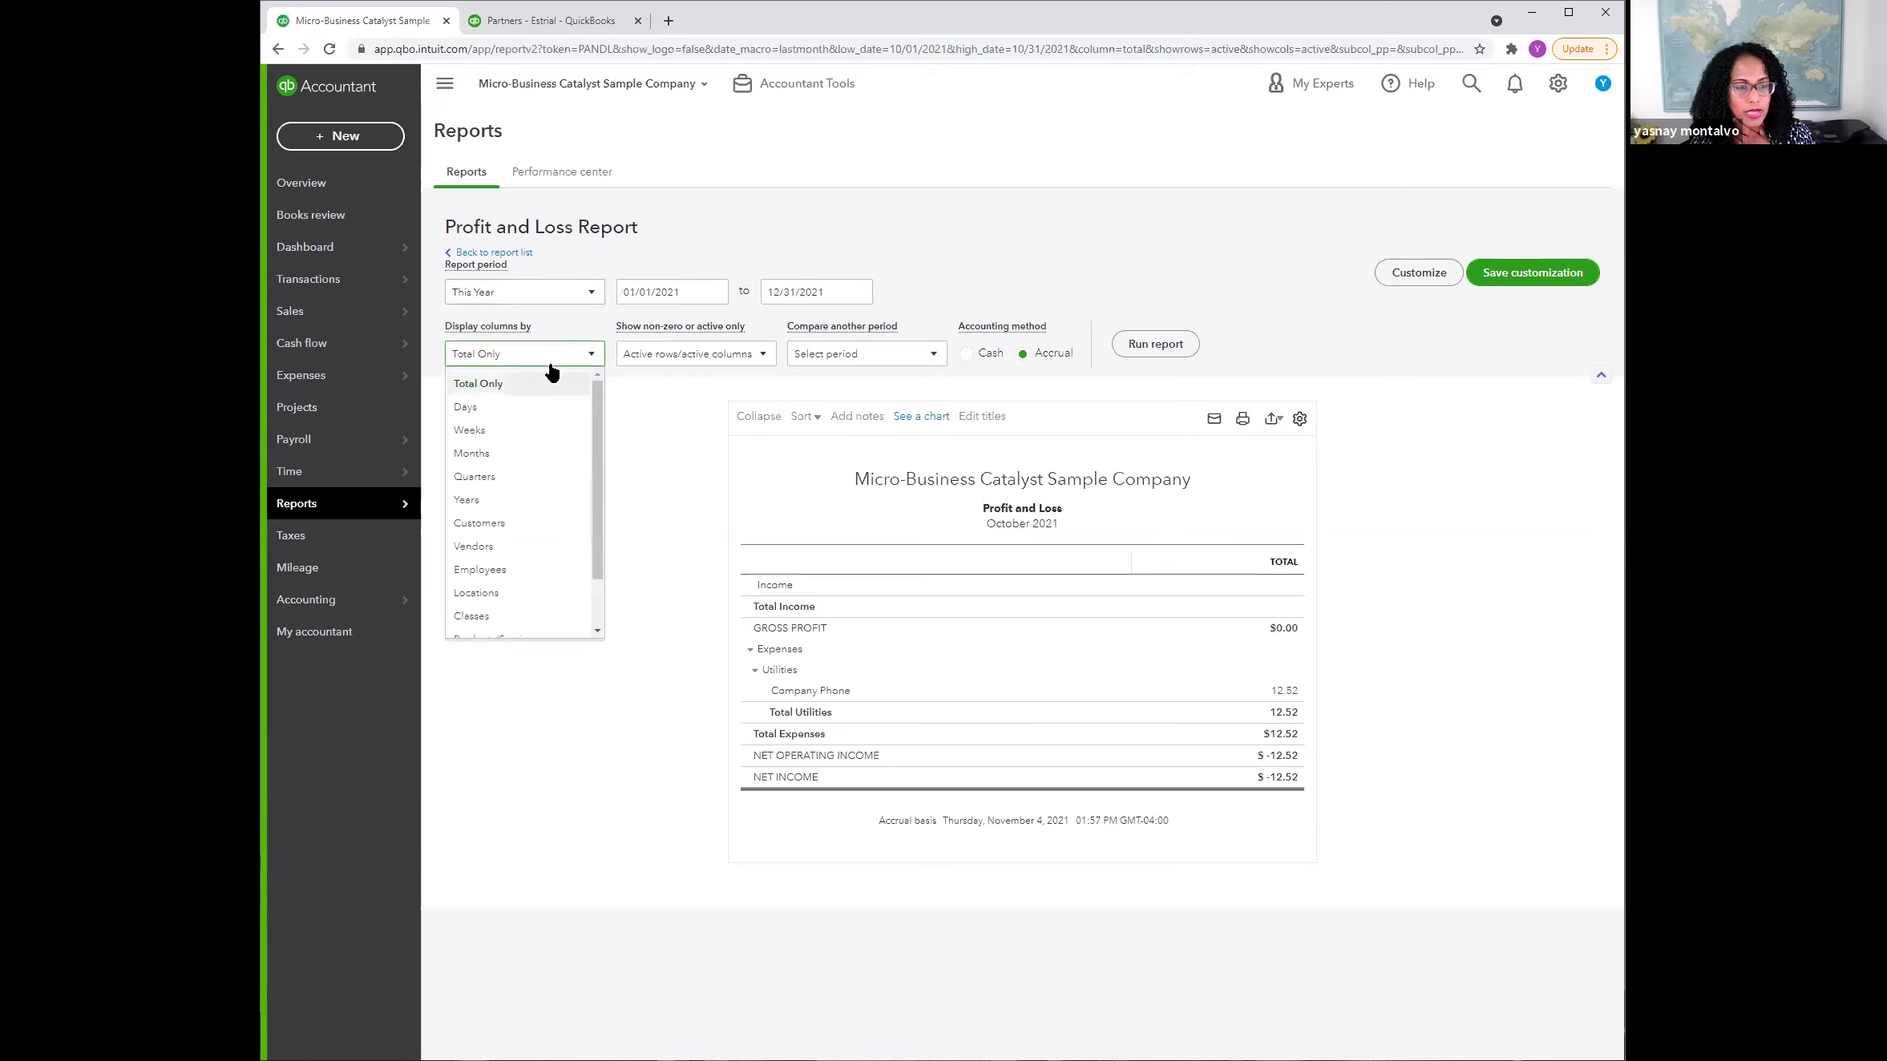
pyautogui.click(494, 449)
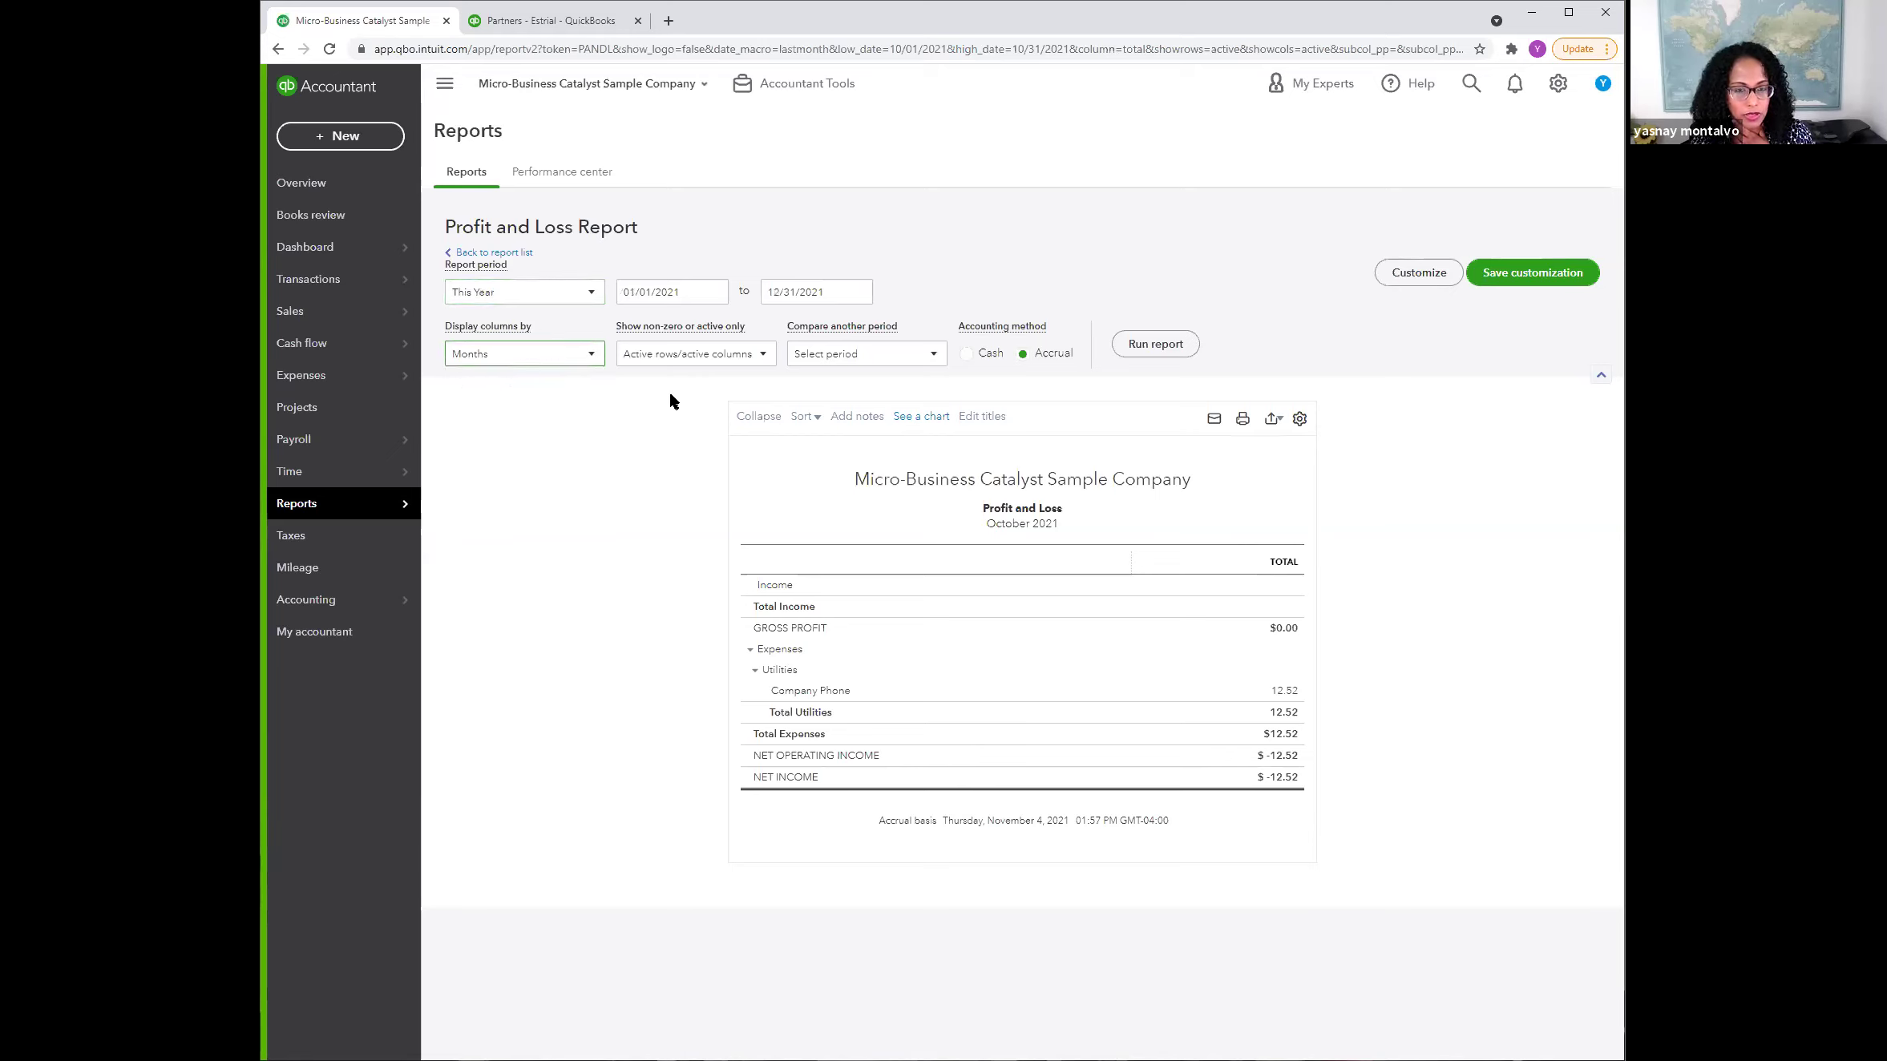
pyautogui.click(867, 360)
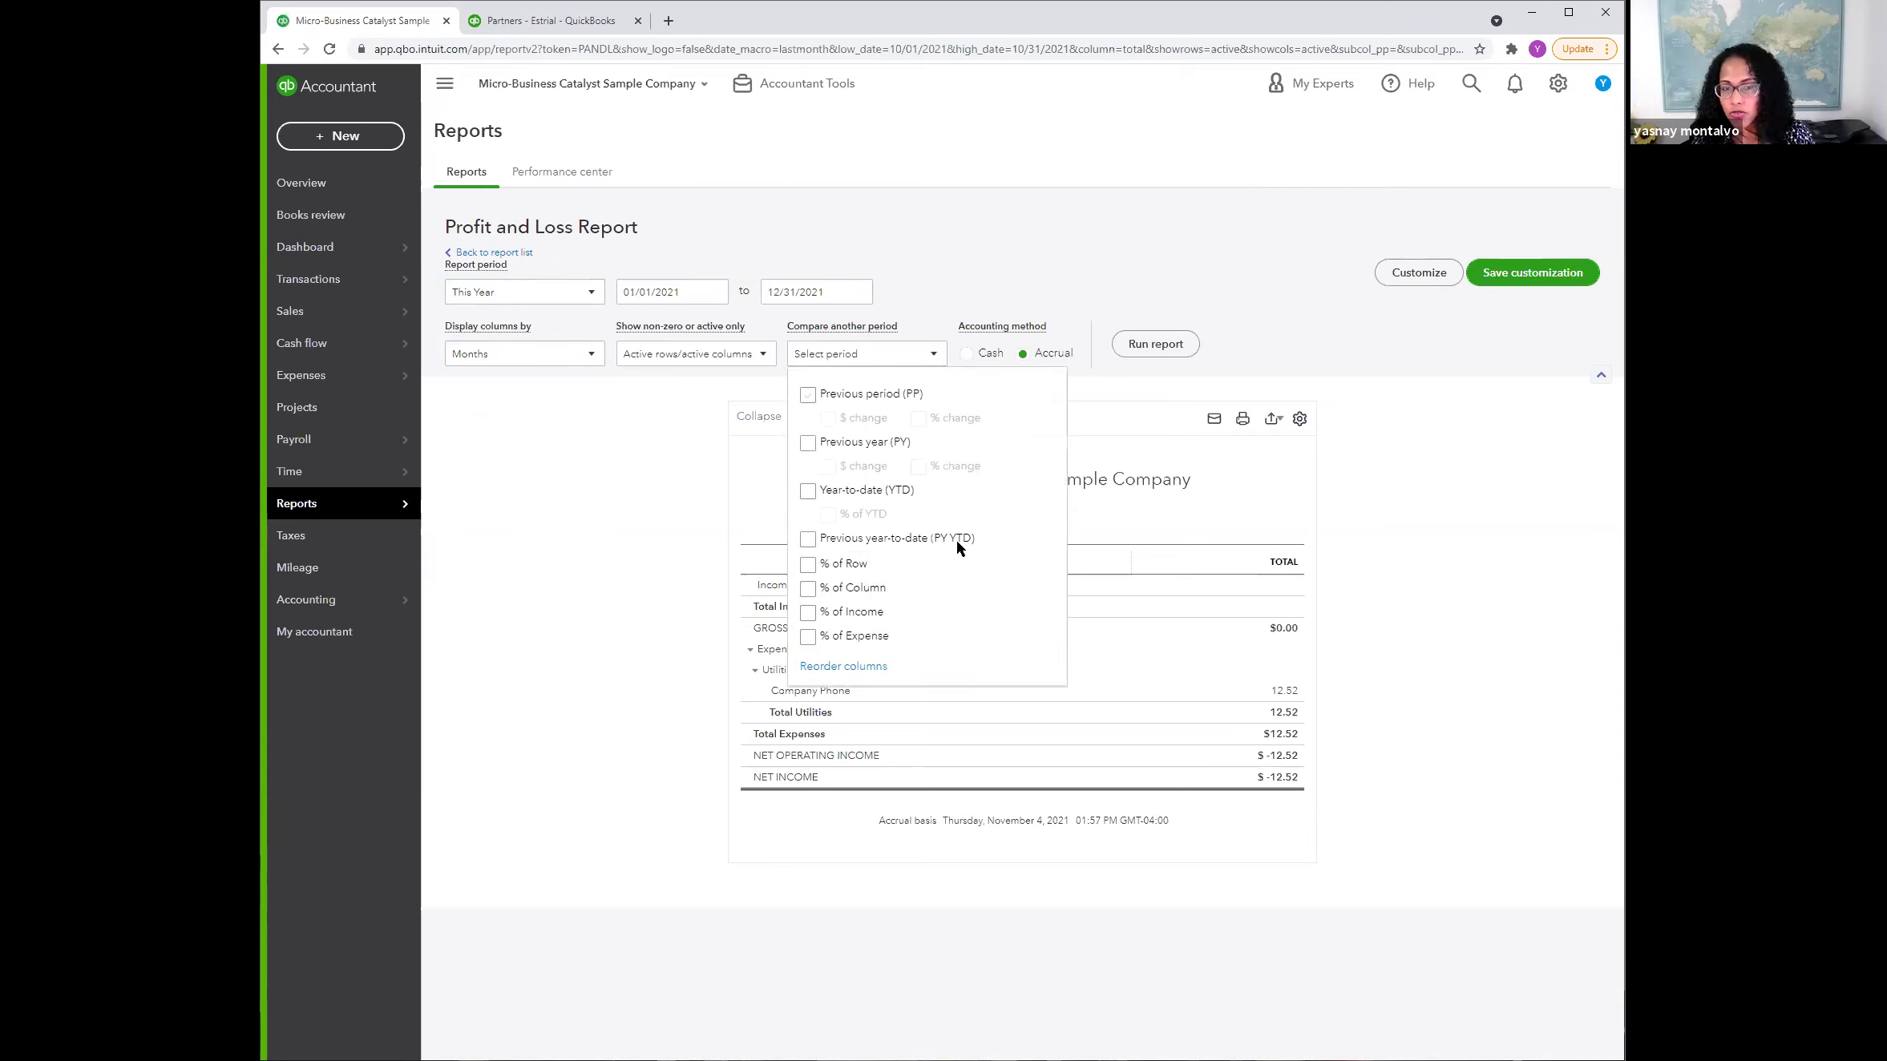
pyautogui.click(1071, 334)
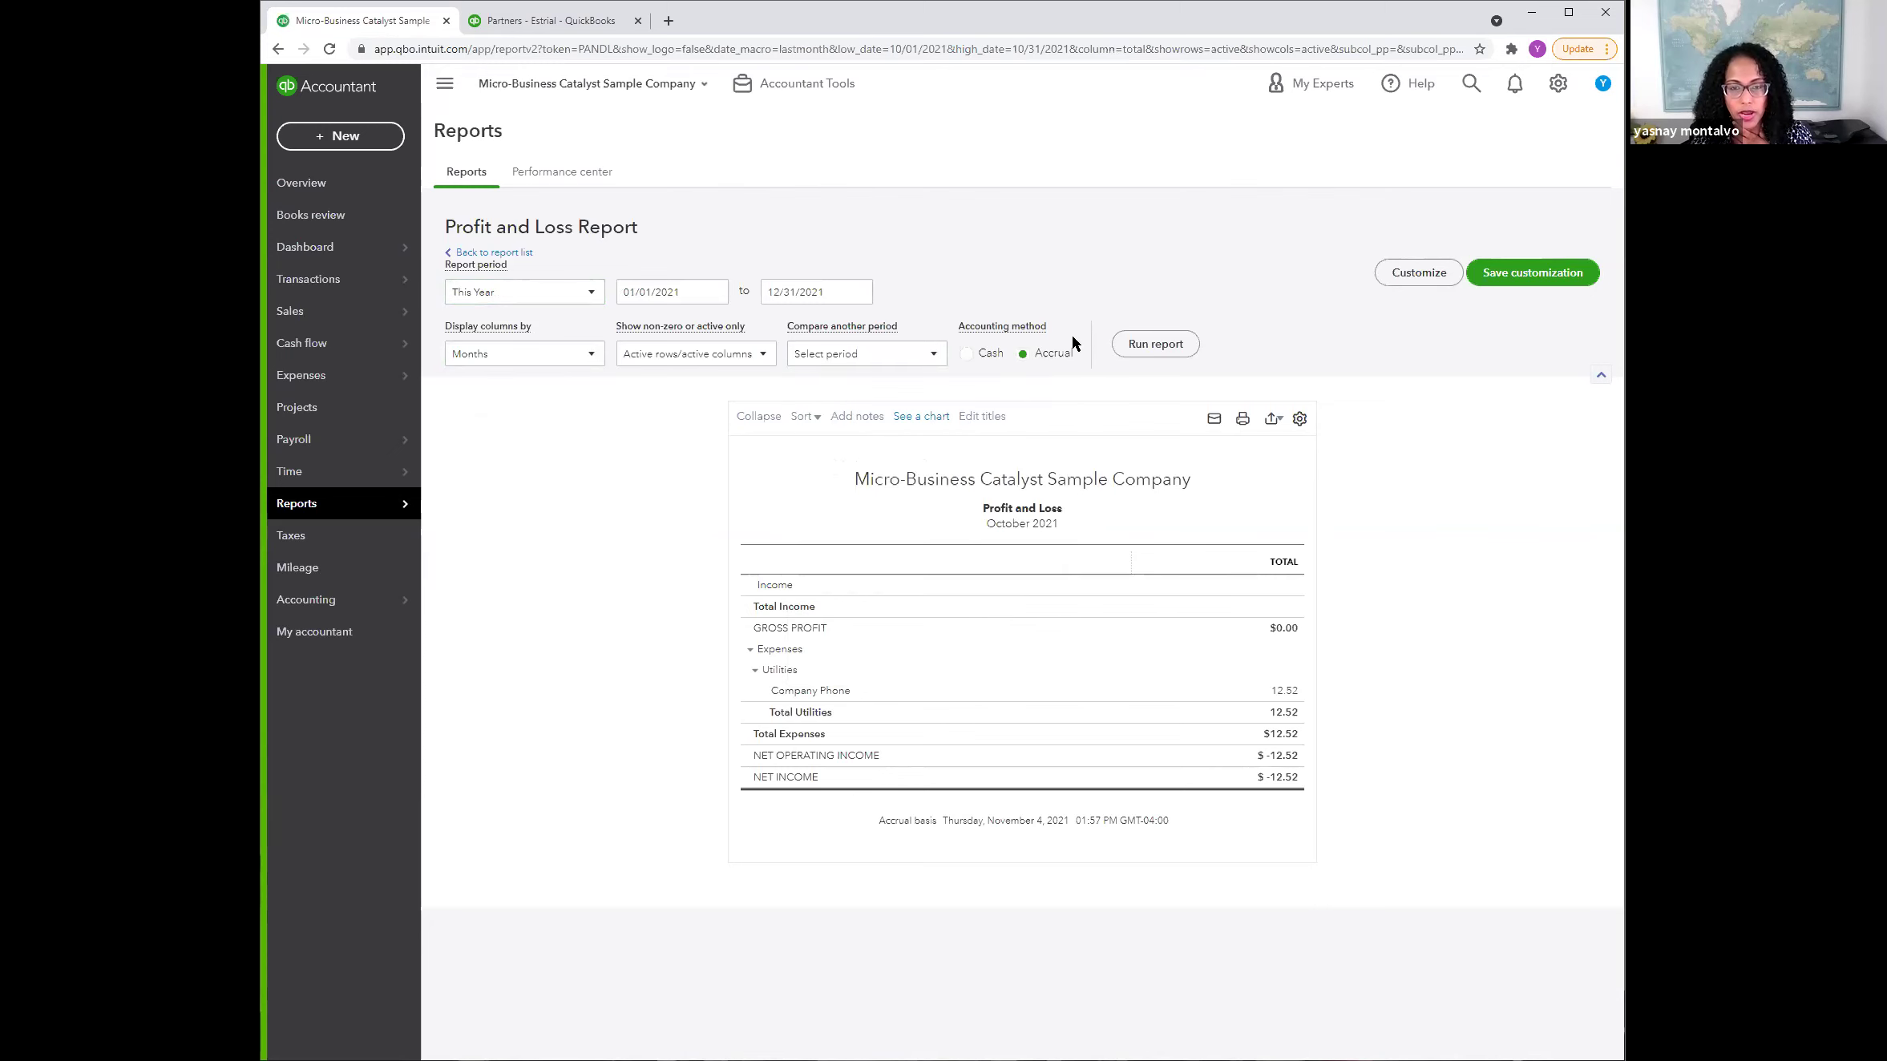
pyautogui.click(1136, 353)
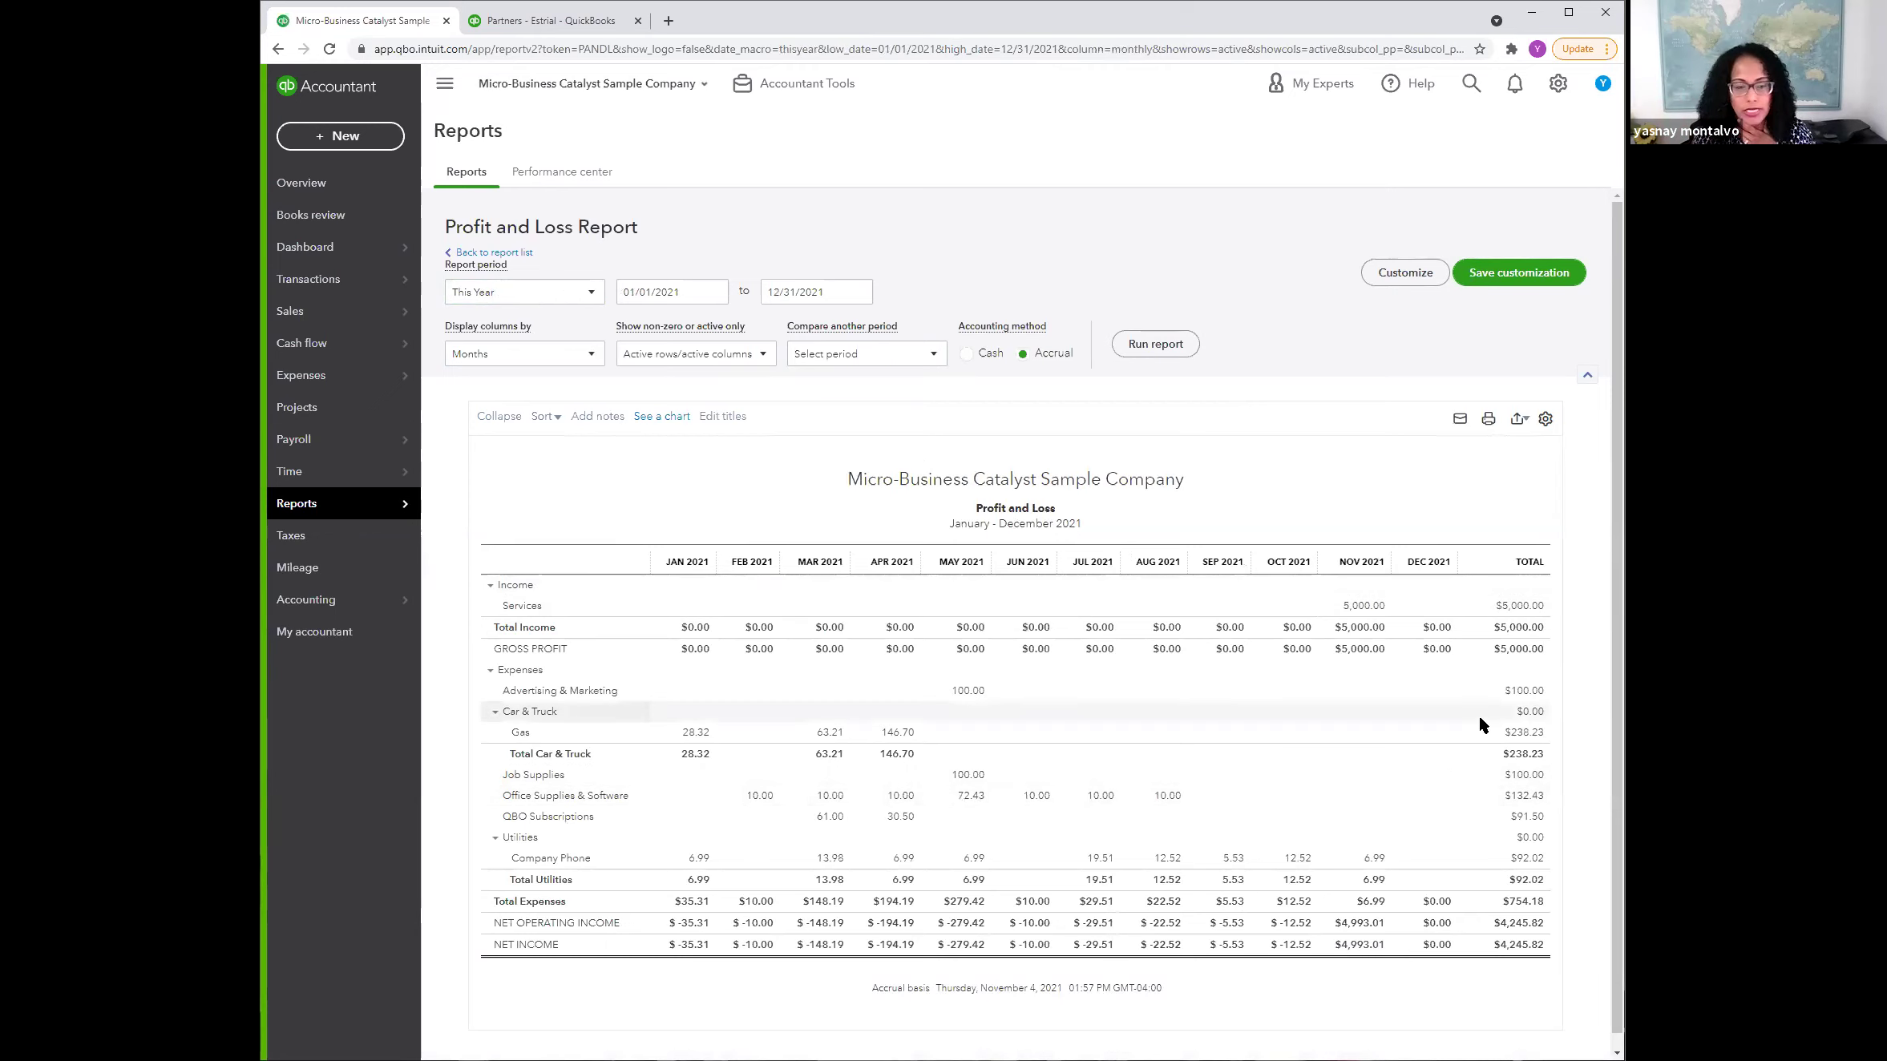
pyautogui.scroll(-1, 1322, 677)
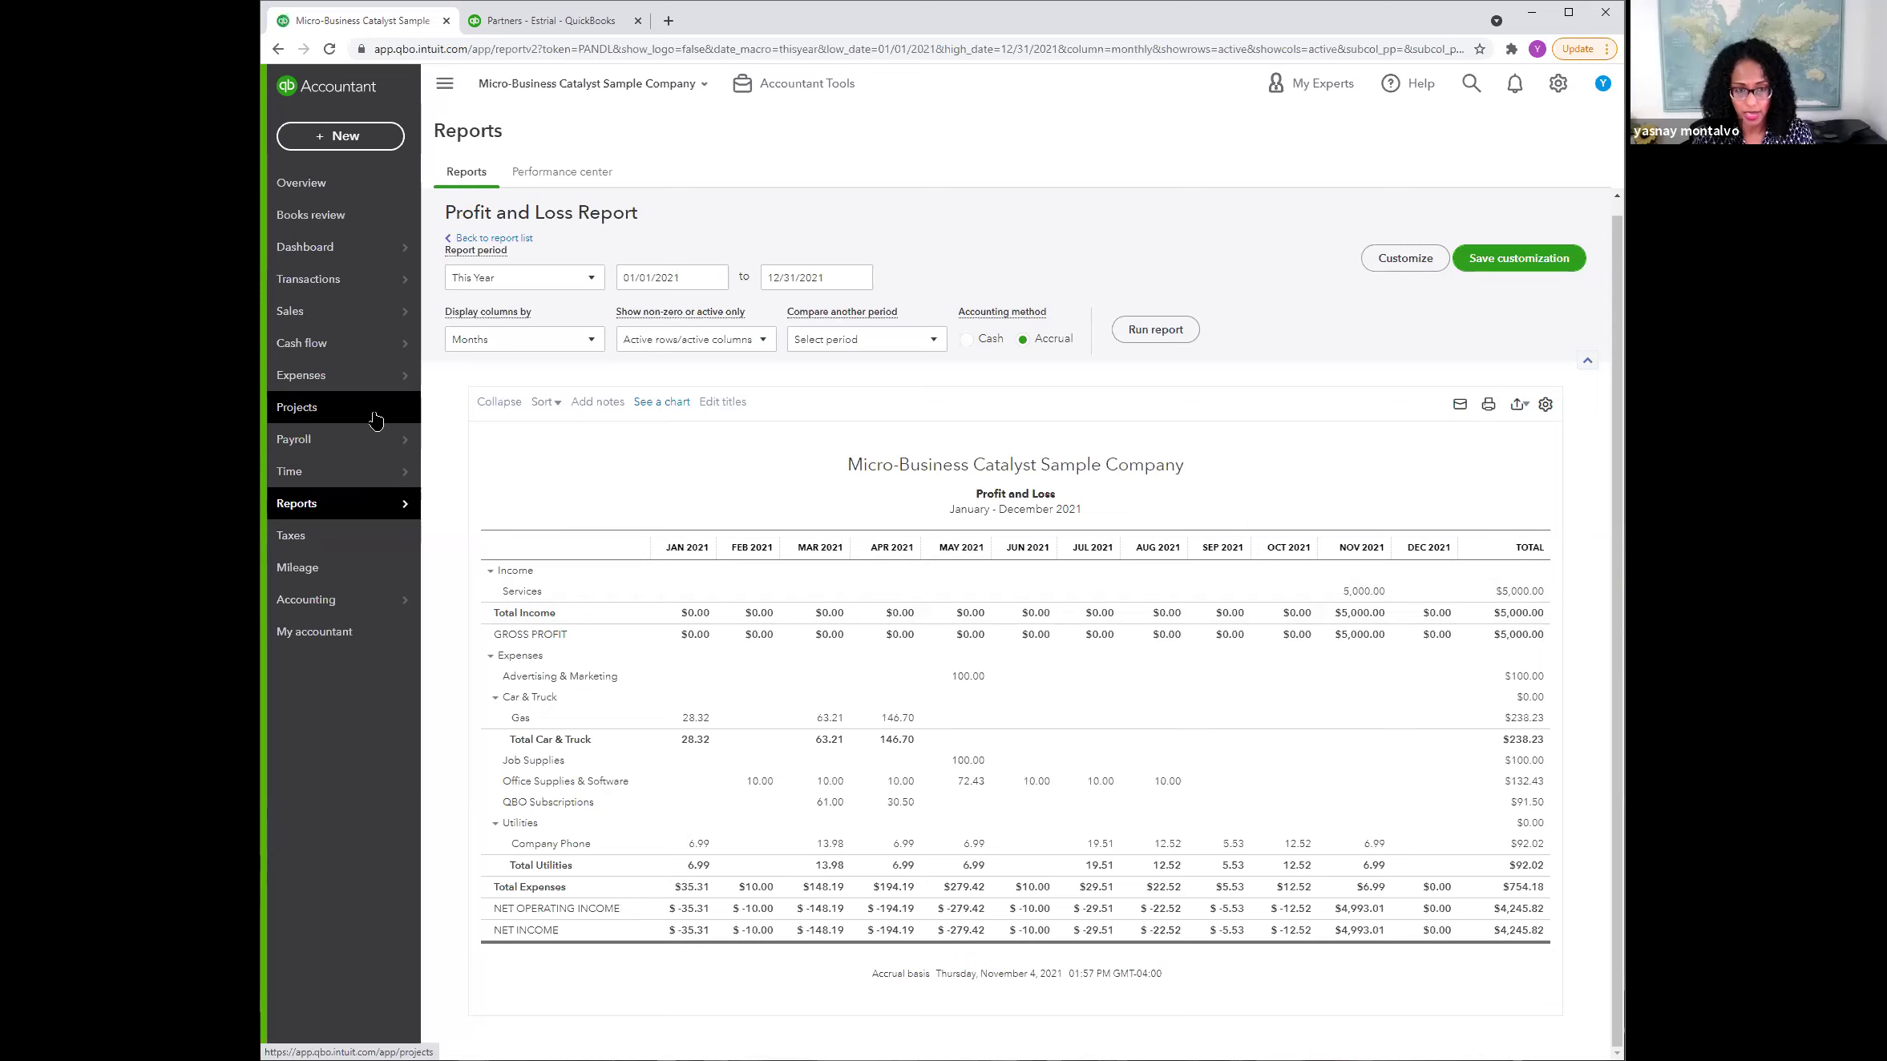
# Step: Open the list of sales invoices and dismiss the tip about filtering by date and status
pyautogui.click(362, 289)
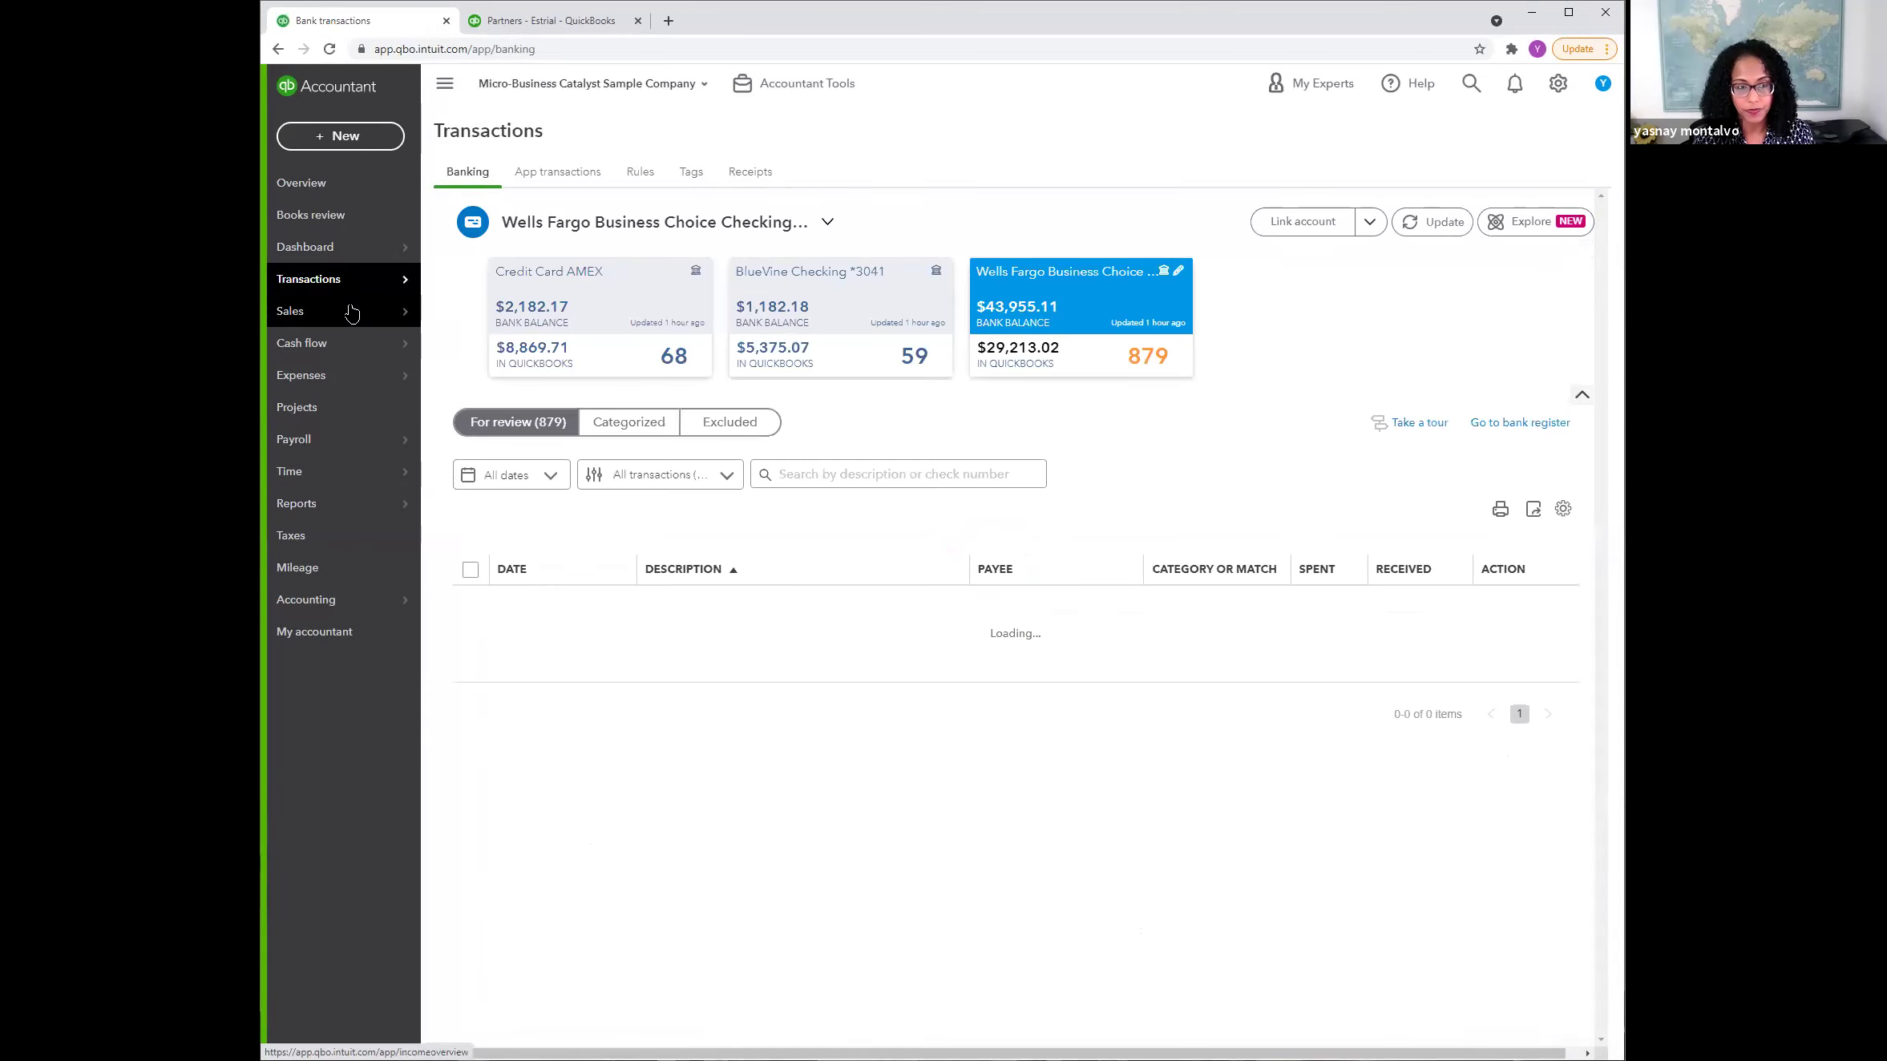
pyautogui.click(351, 313)
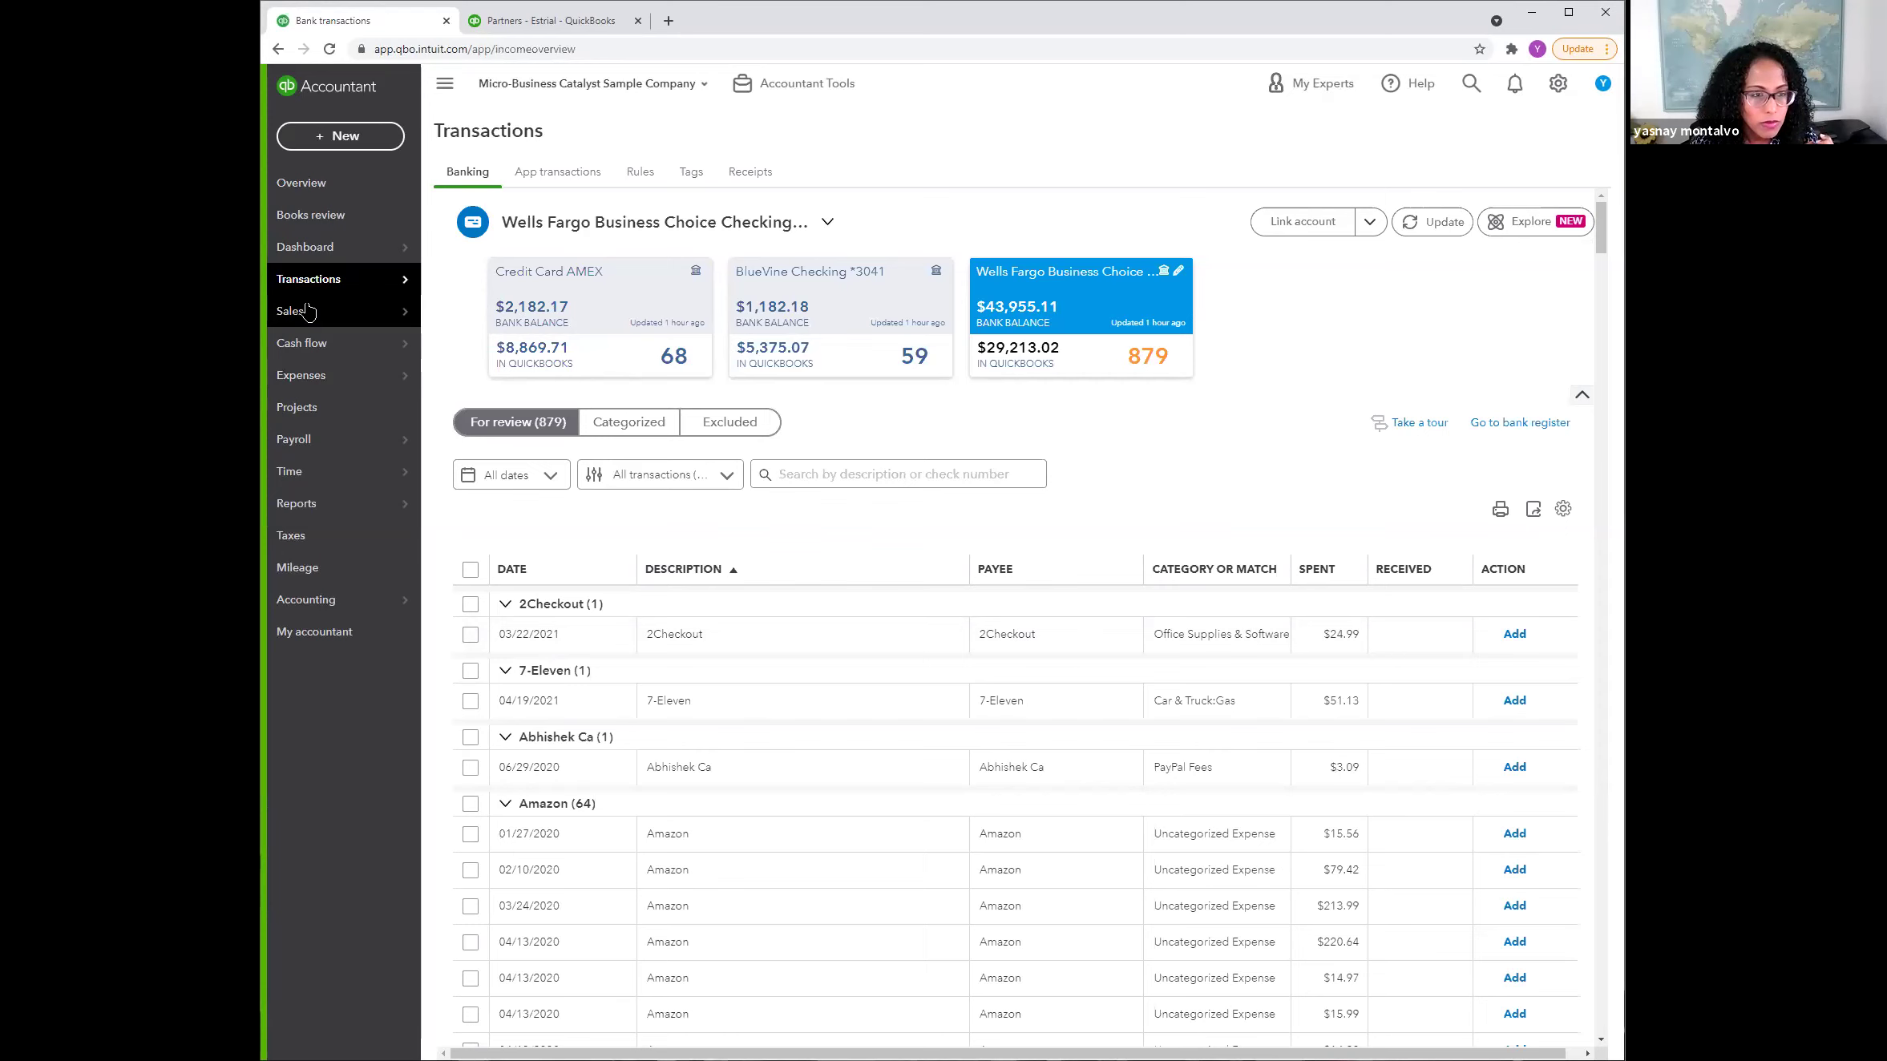
pyautogui.moveTo(300, 313)
pyautogui.click(397, 318)
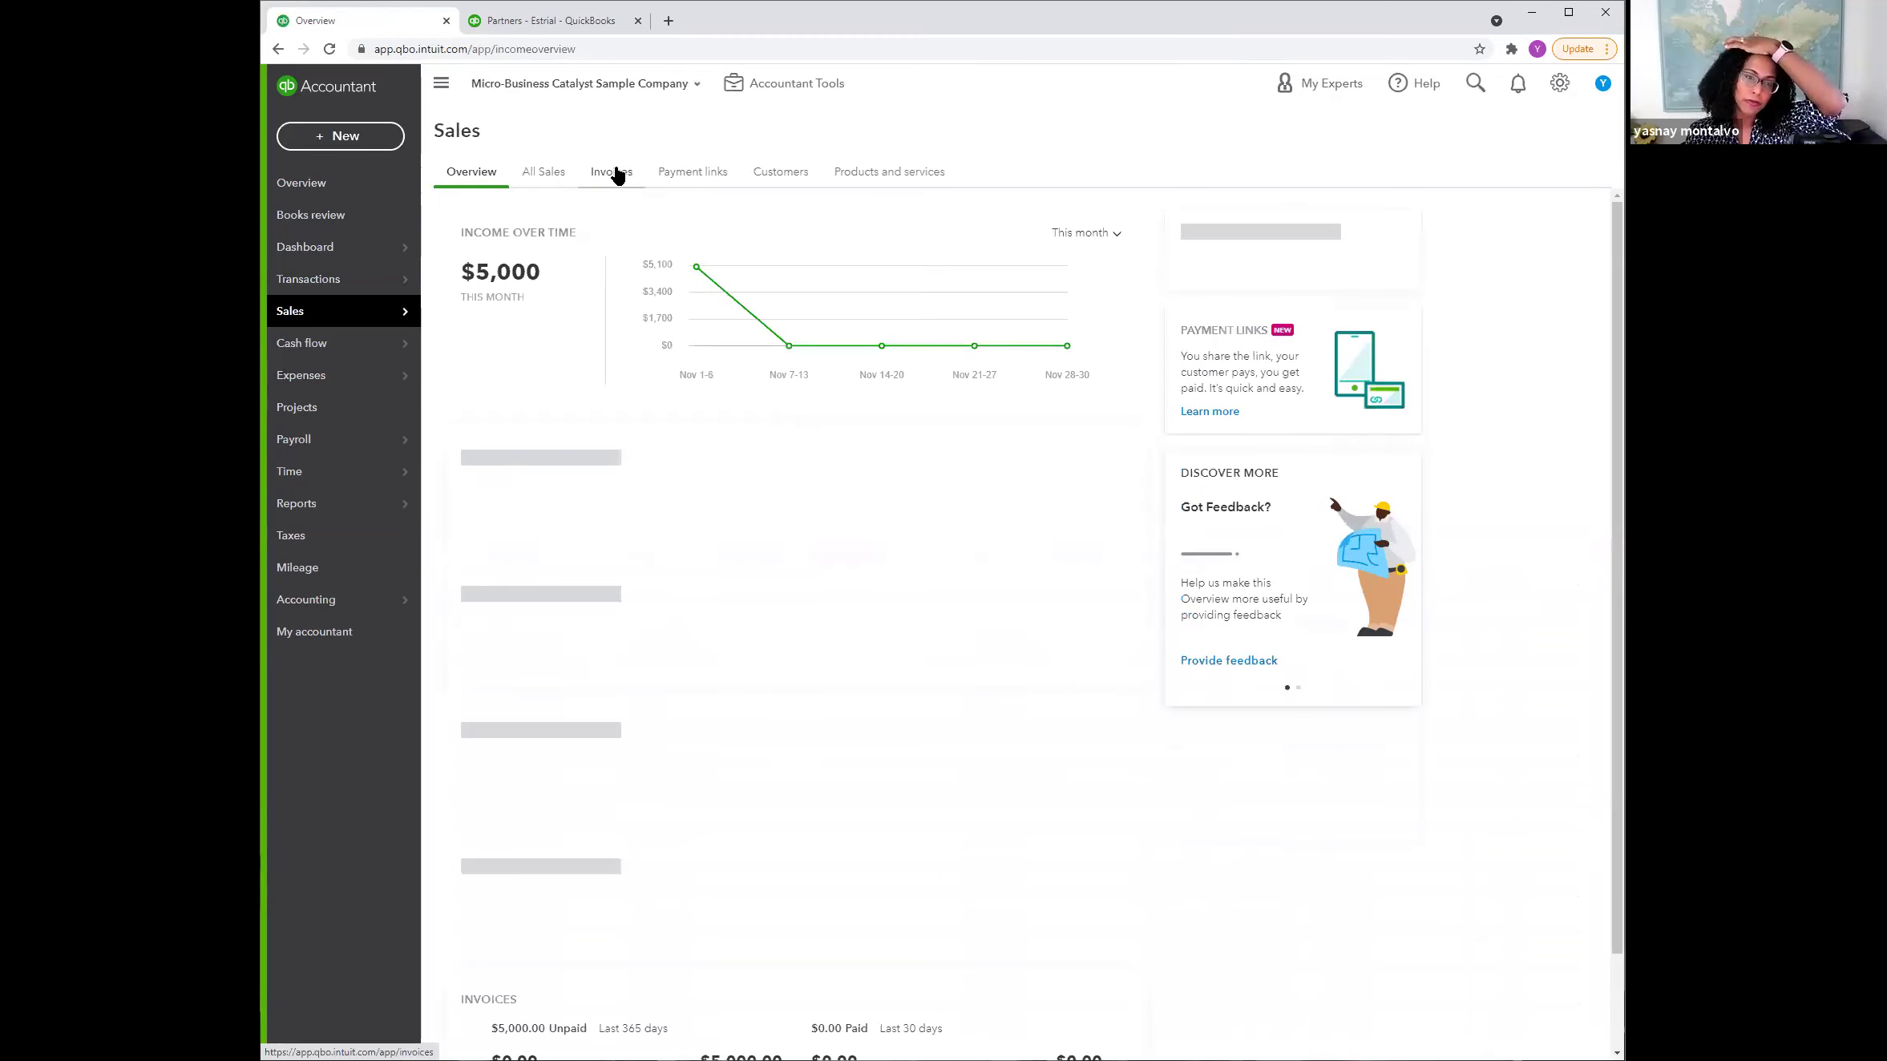
pyautogui.click(617, 175)
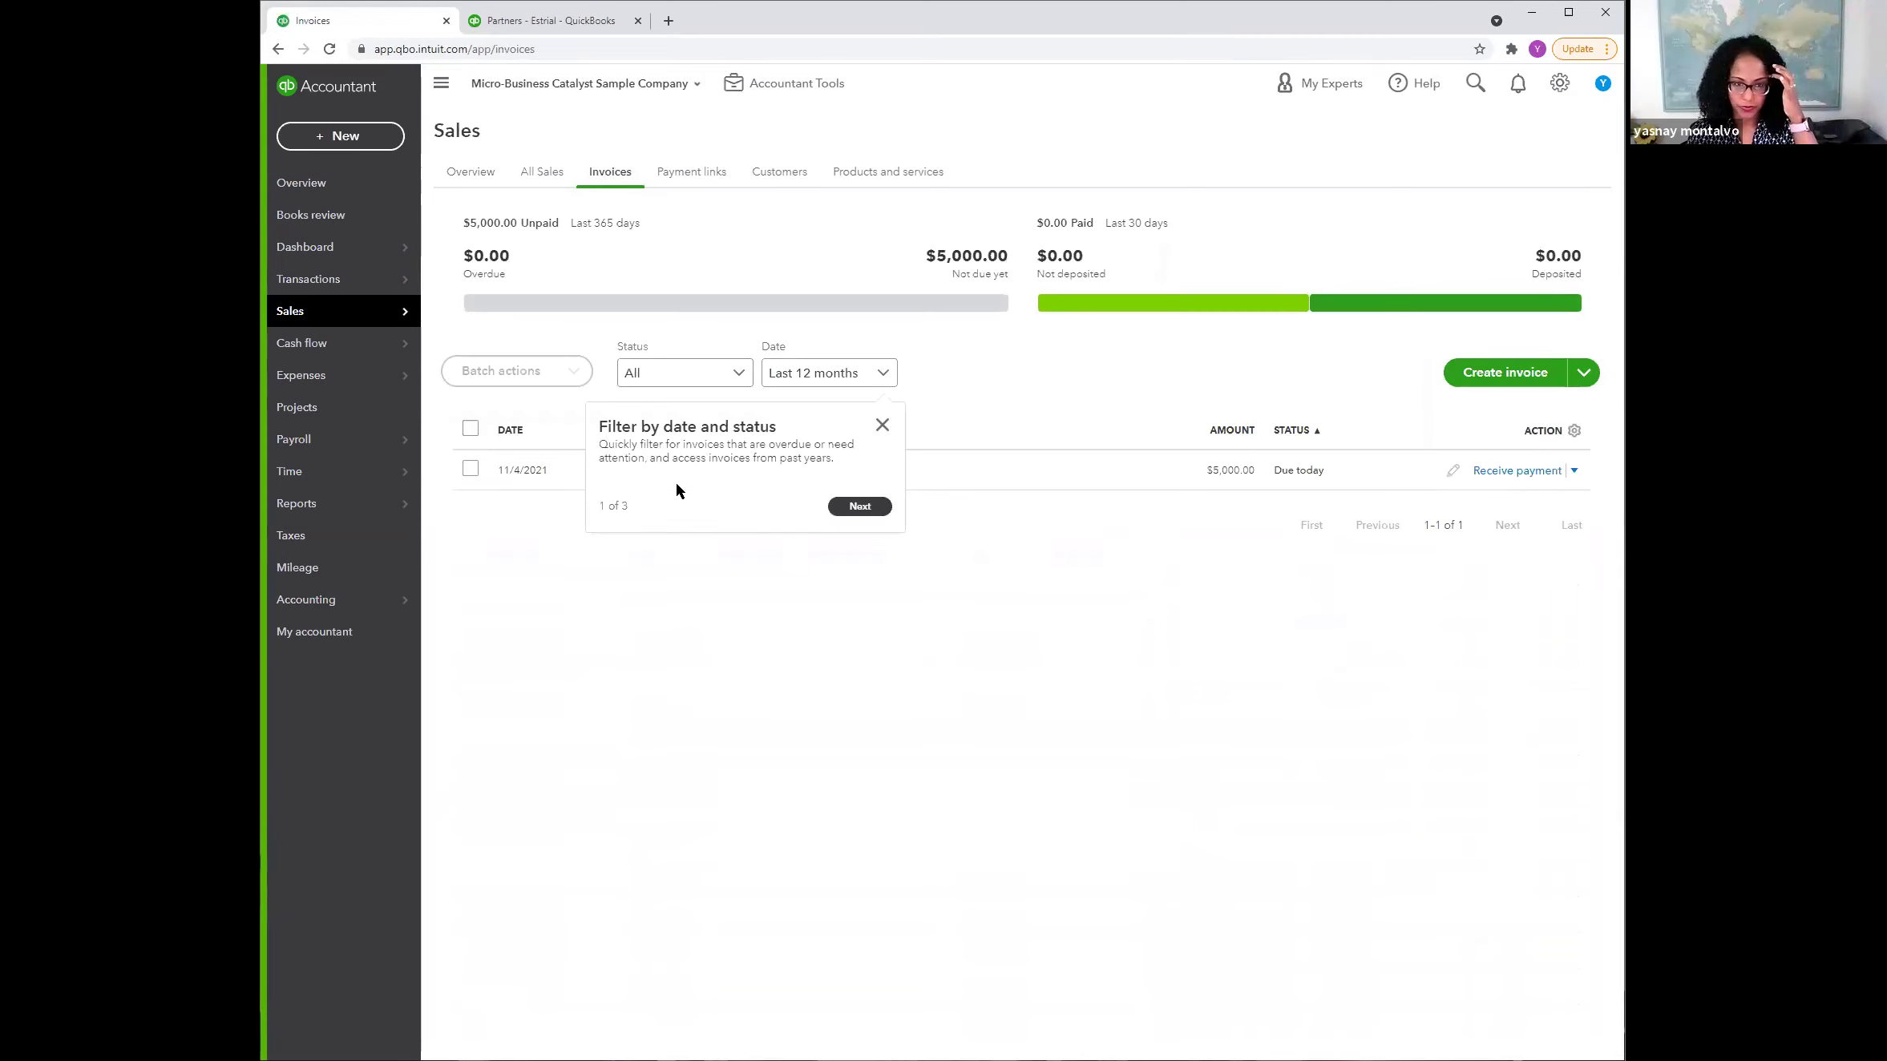
pyautogui.click(882, 426)
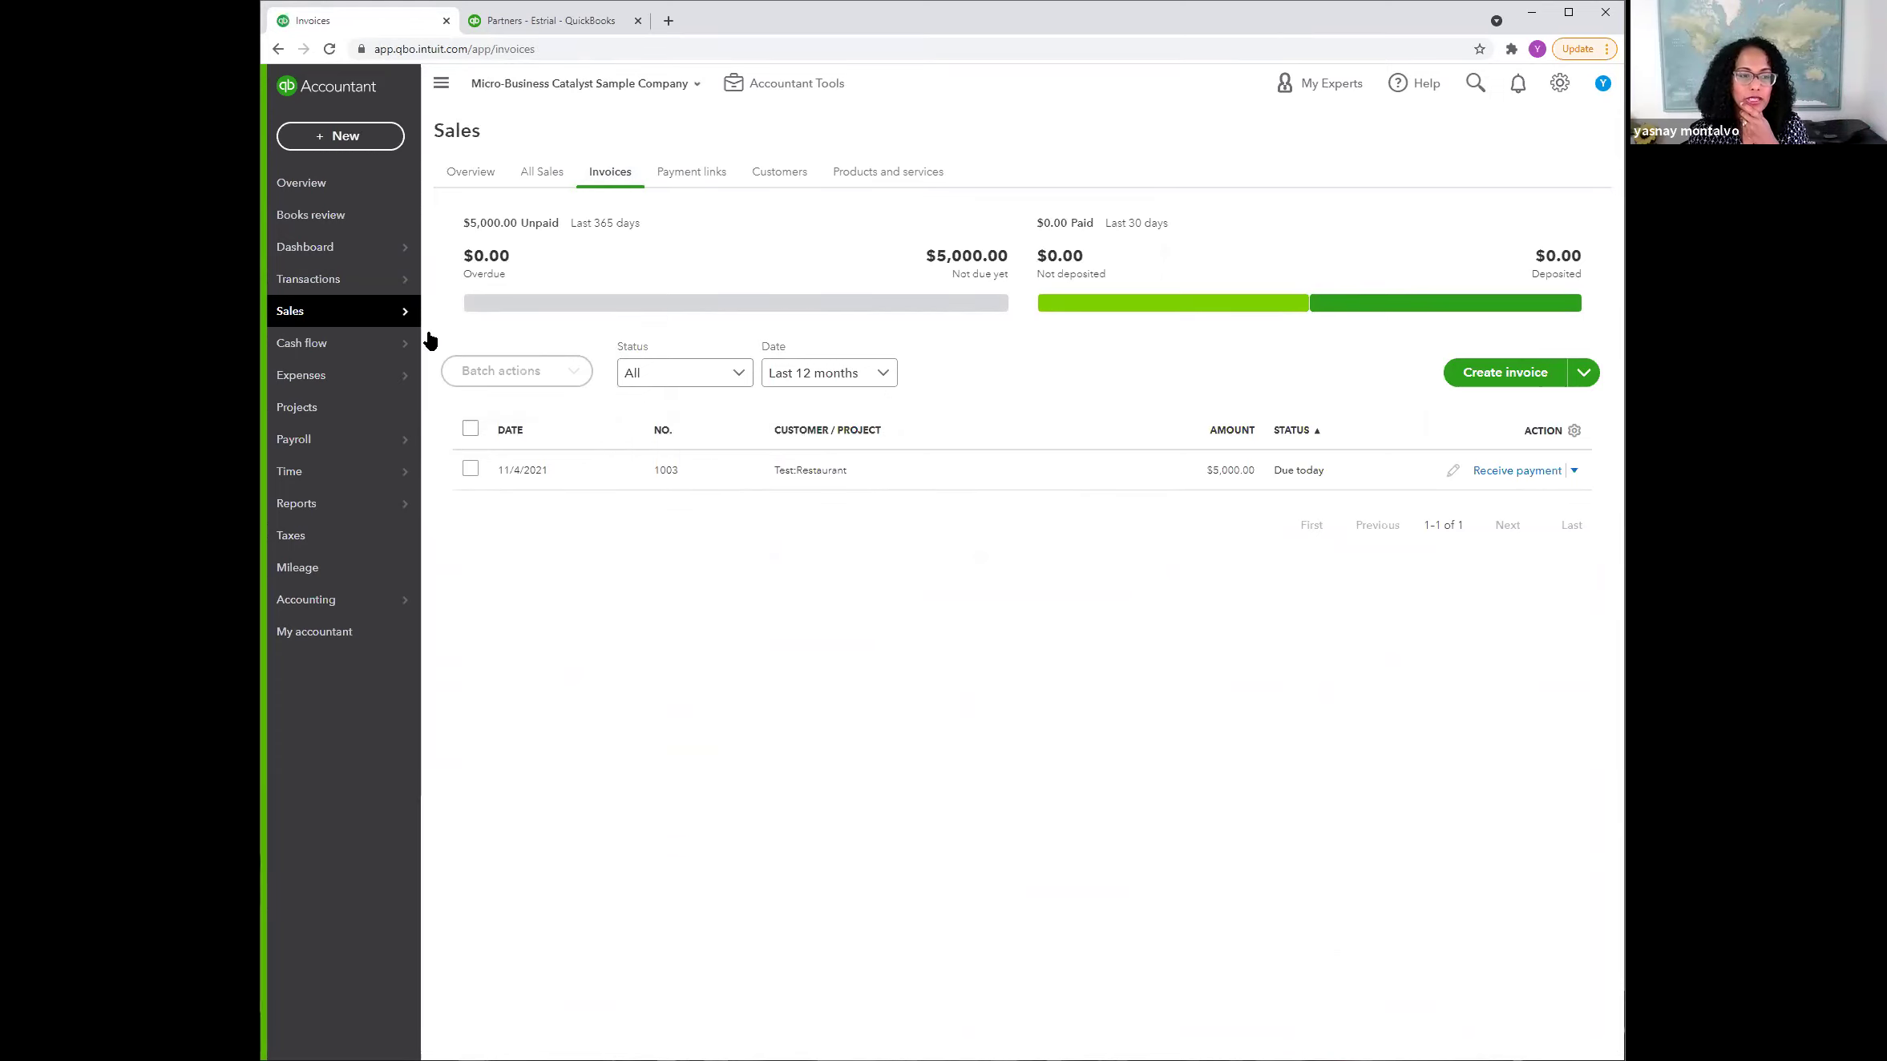
pyautogui.moveTo(366, 311)
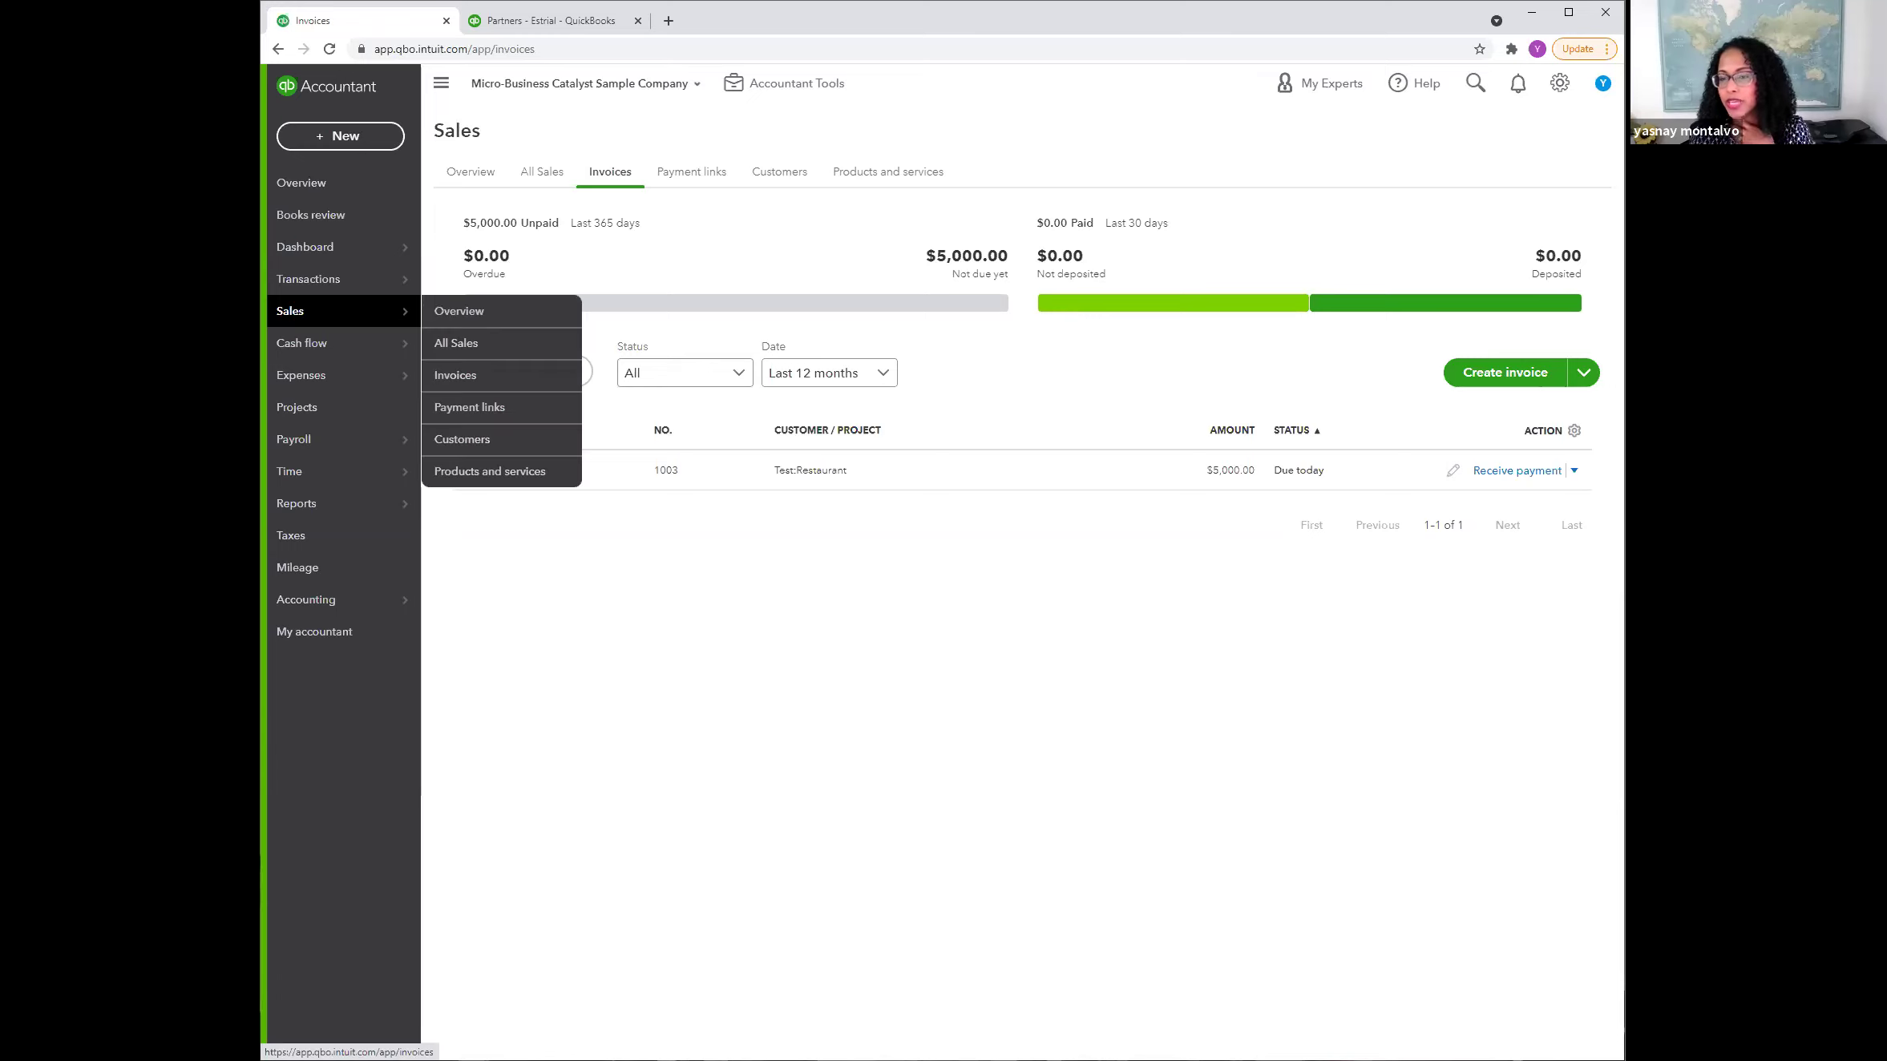
# Step: Receive the $5,000.00 payment for invoice 1003 with Undeposited Funds as the deposit account, then save and close it
pyautogui.click(1545, 476)
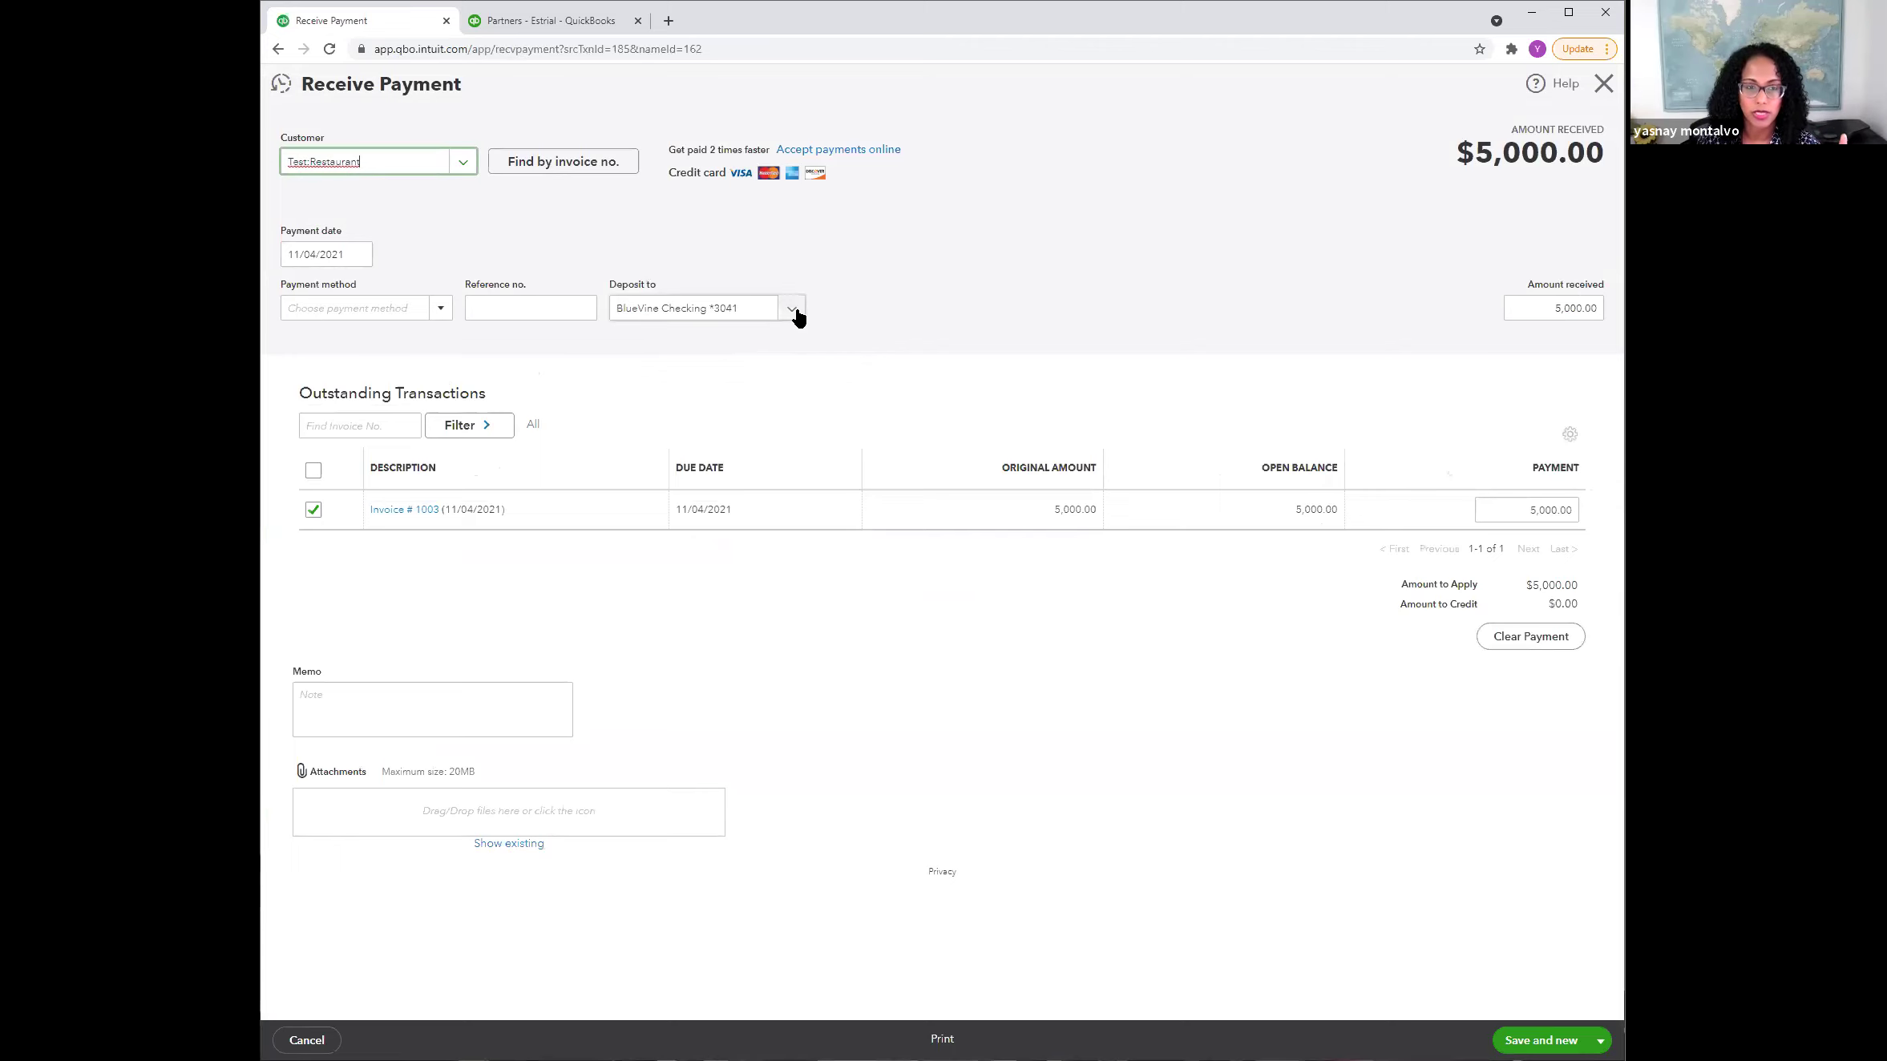
pyautogui.click(794, 311)
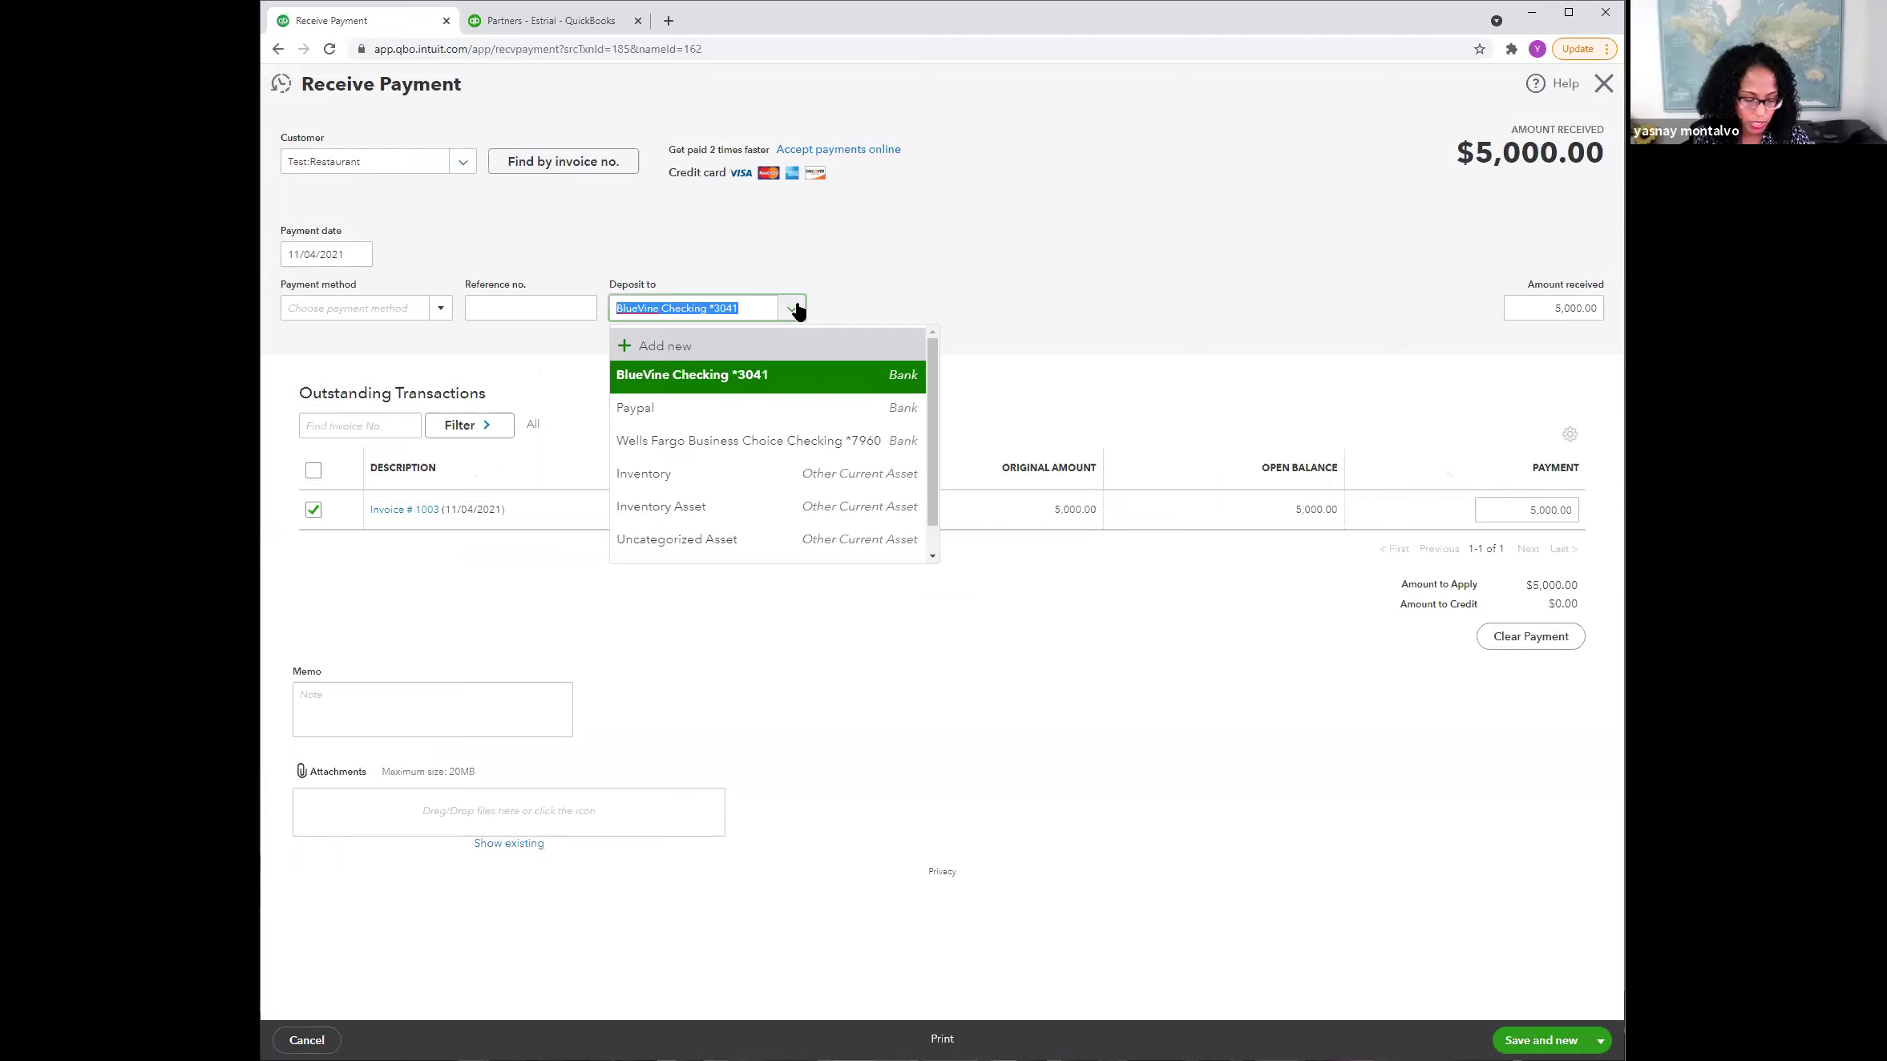
pyautogui.write('undepo')
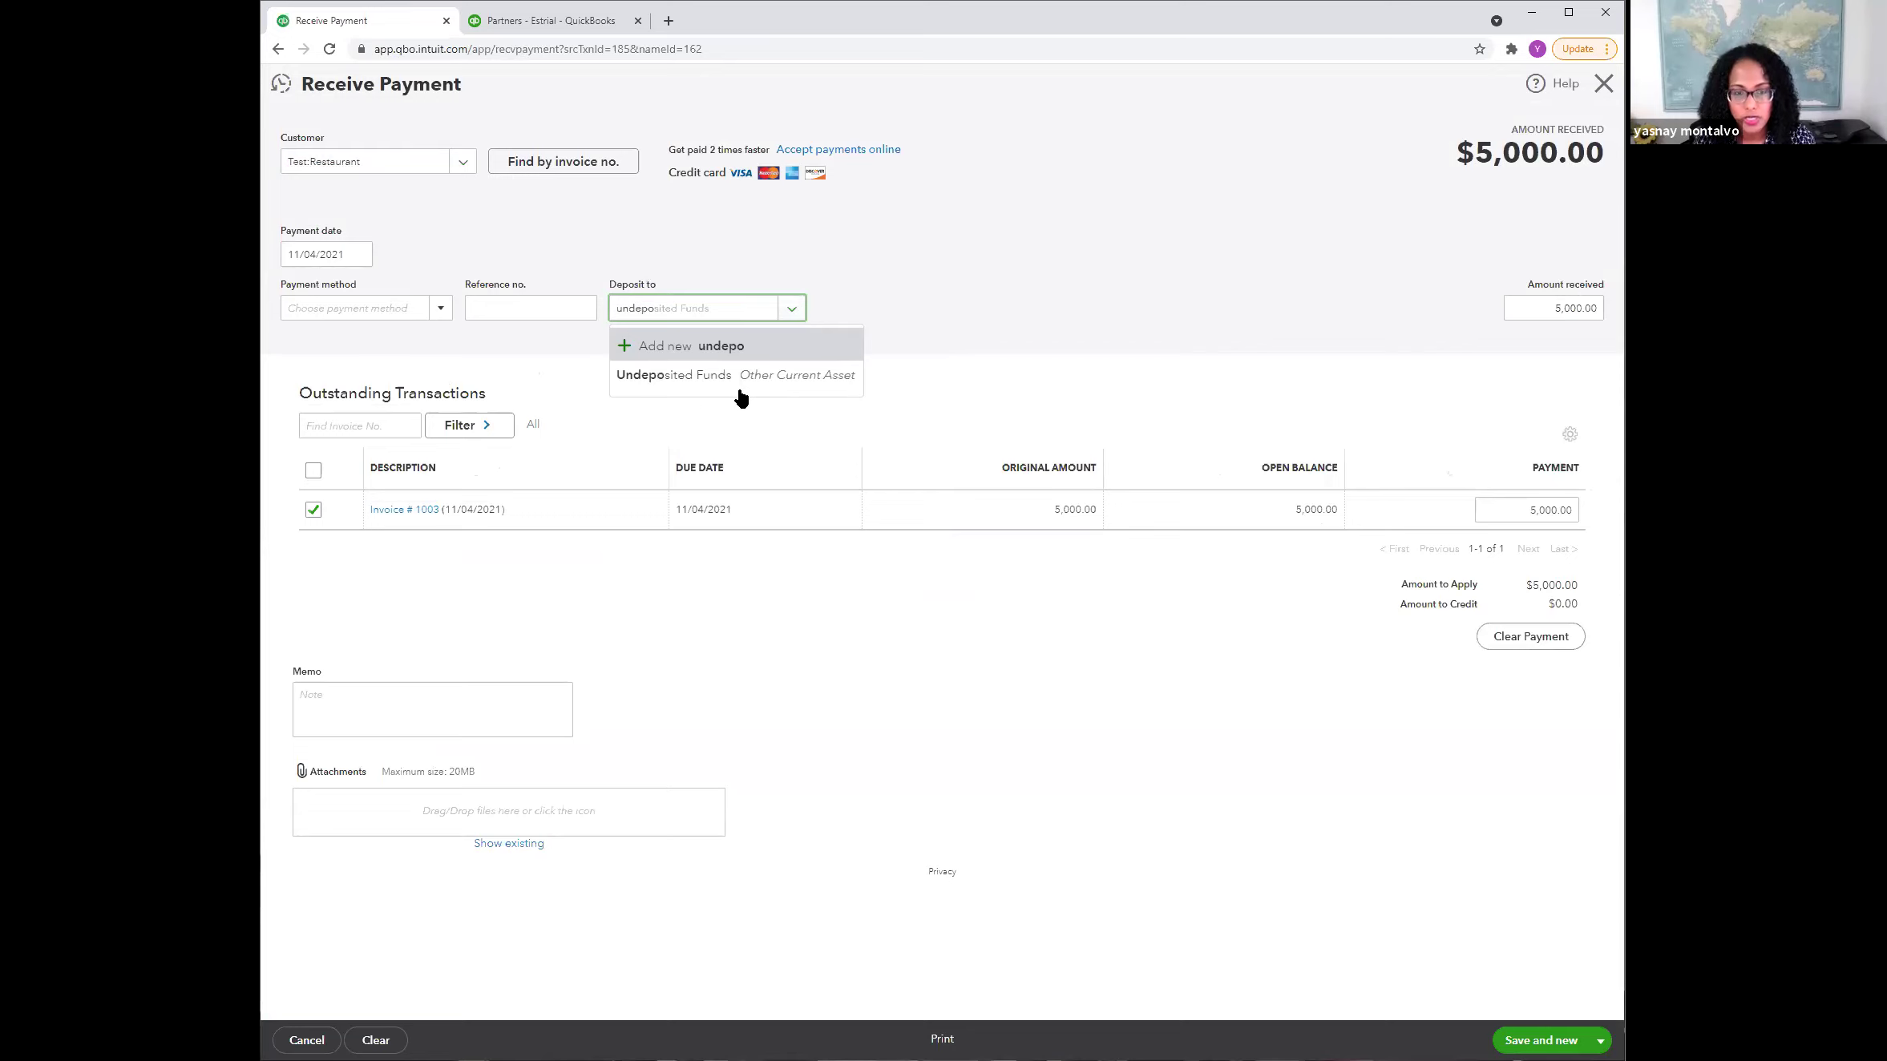
pyautogui.click(768, 370)
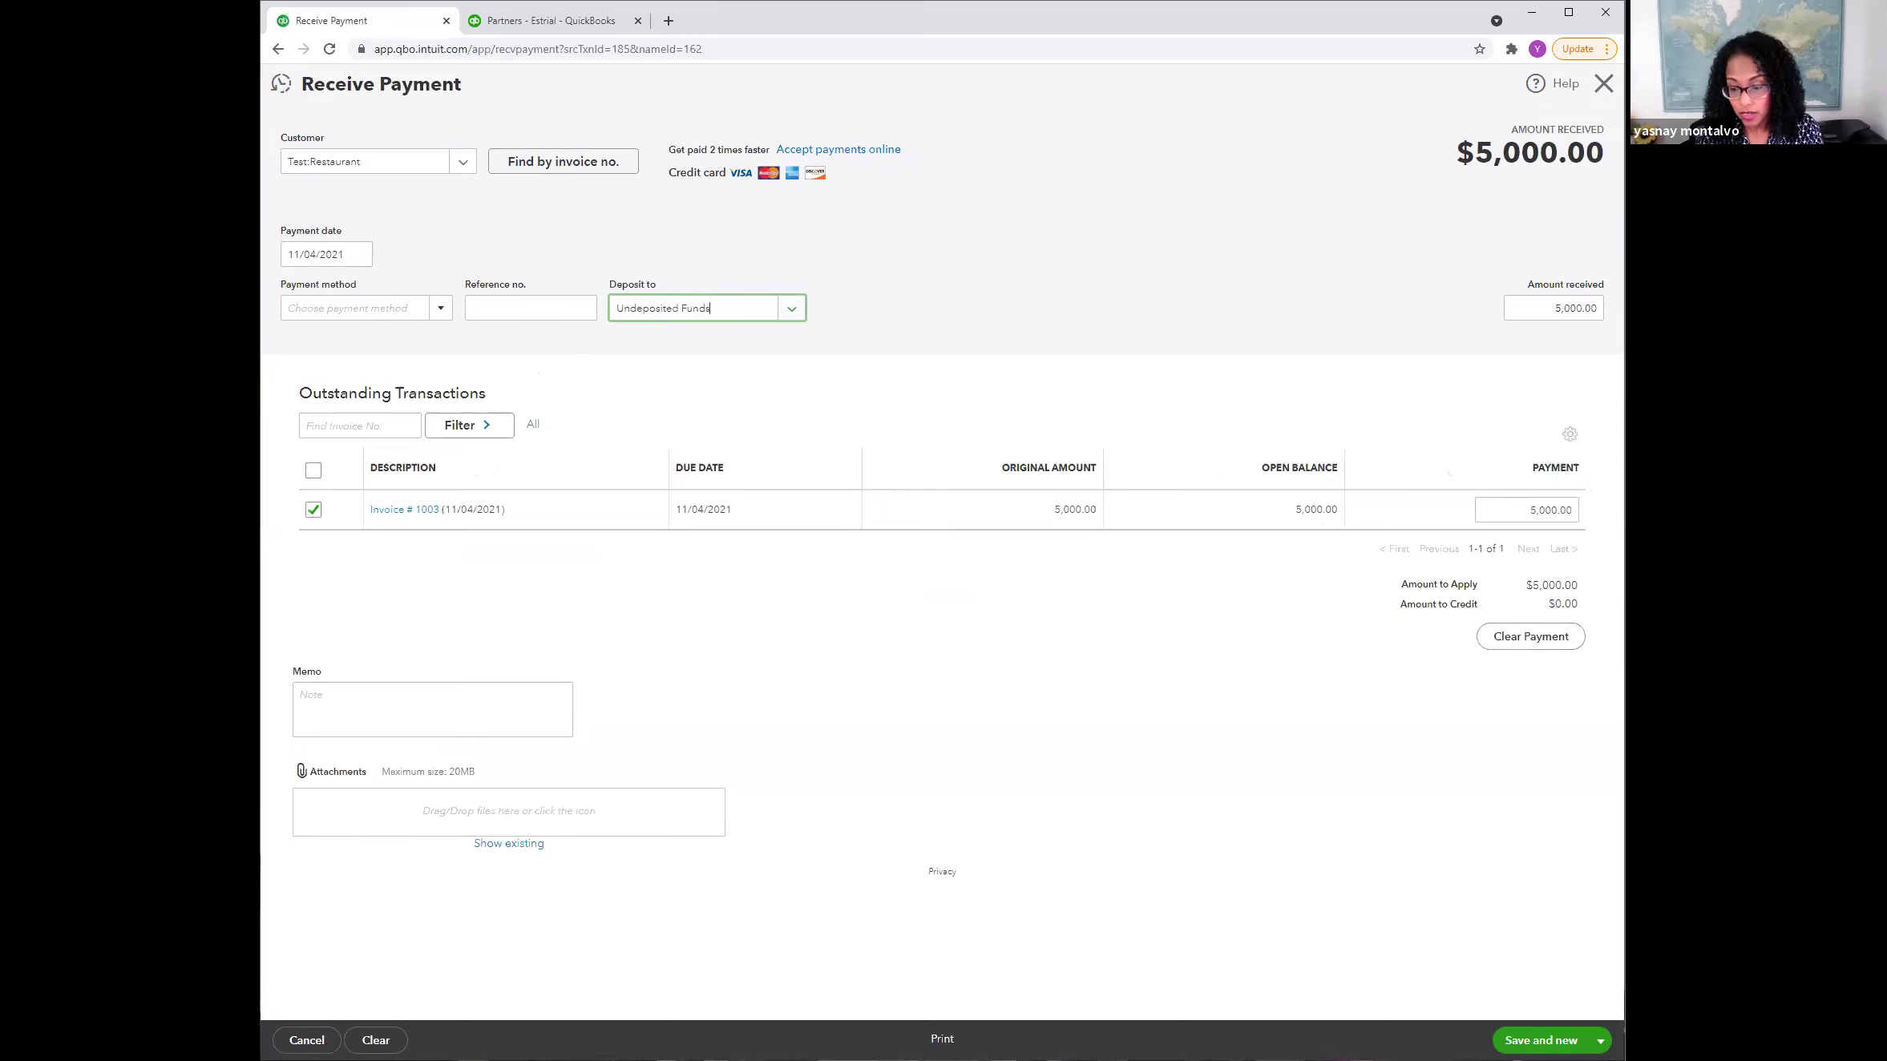
pyautogui.click(1600, 1040)
pyautogui.click(1535, 991)
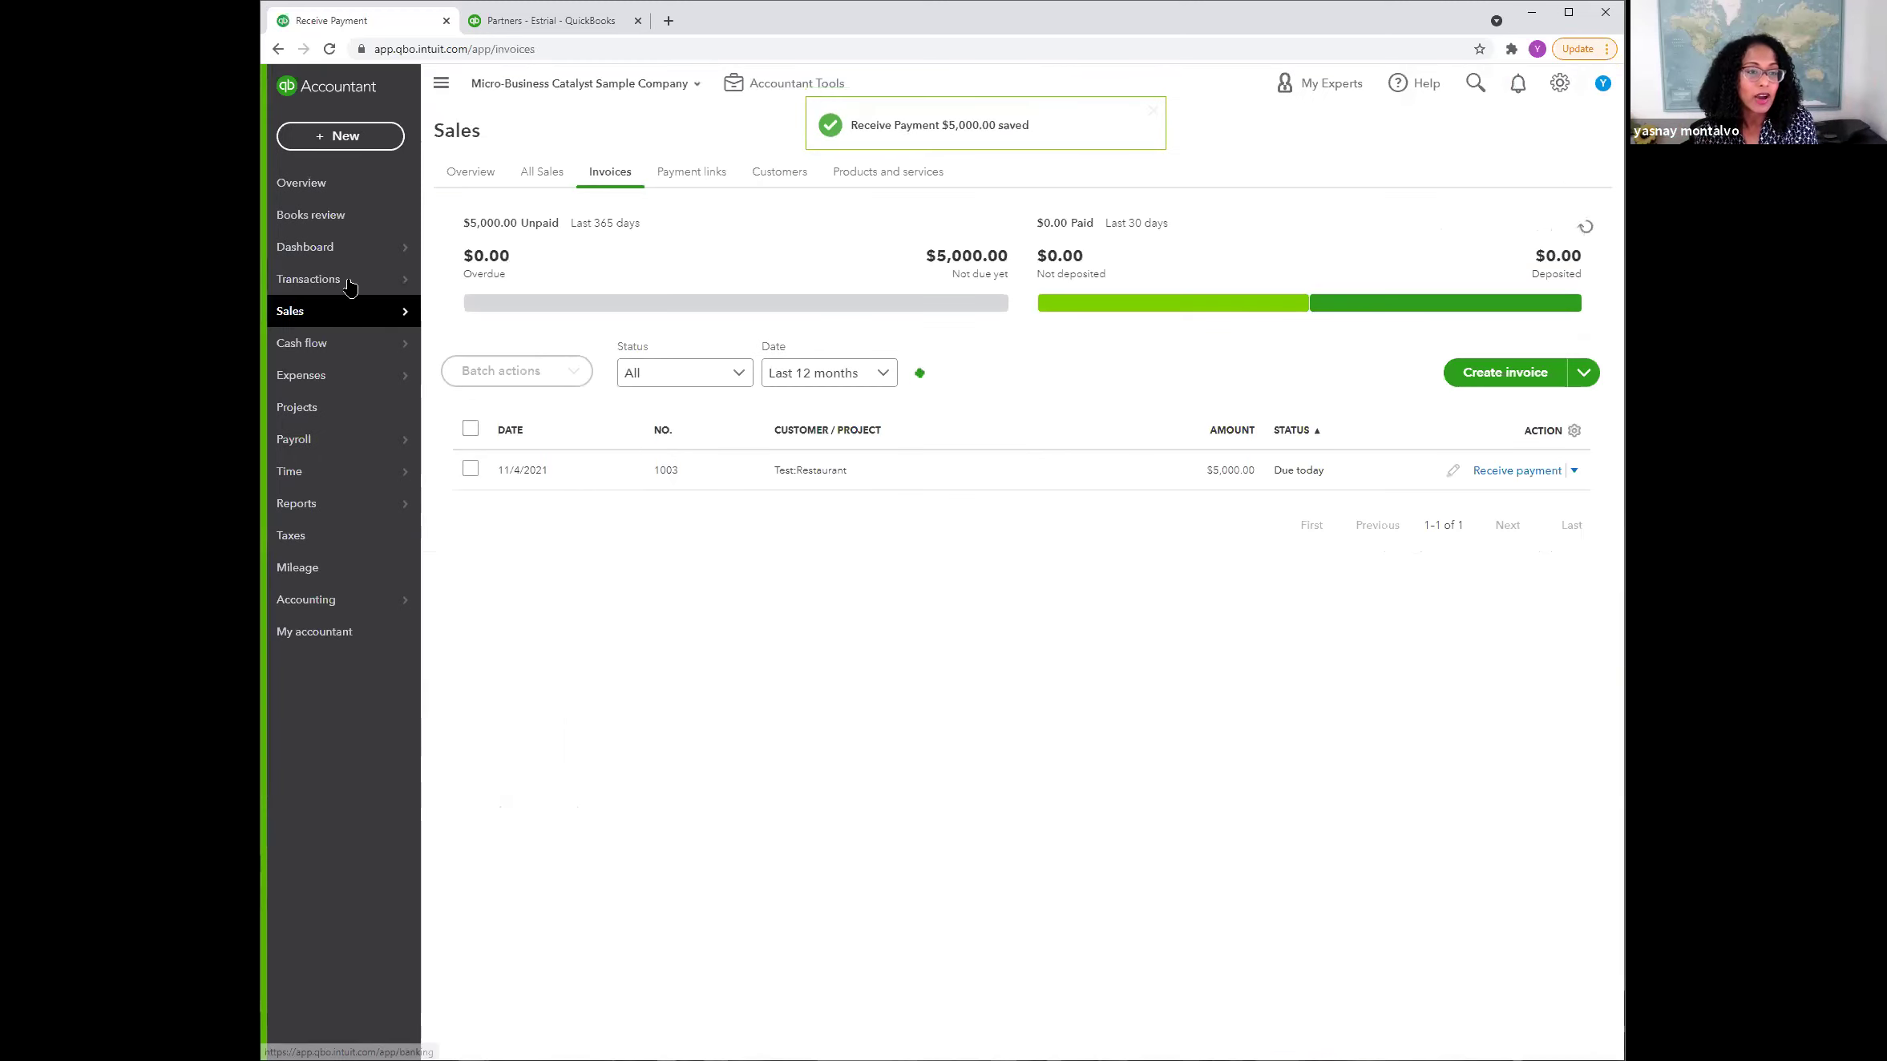
# Step: Sort the Wells Fargo transactions for review by amount received, largest first, and look for the $5,000.00 deposits
pyautogui.click(346, 282)
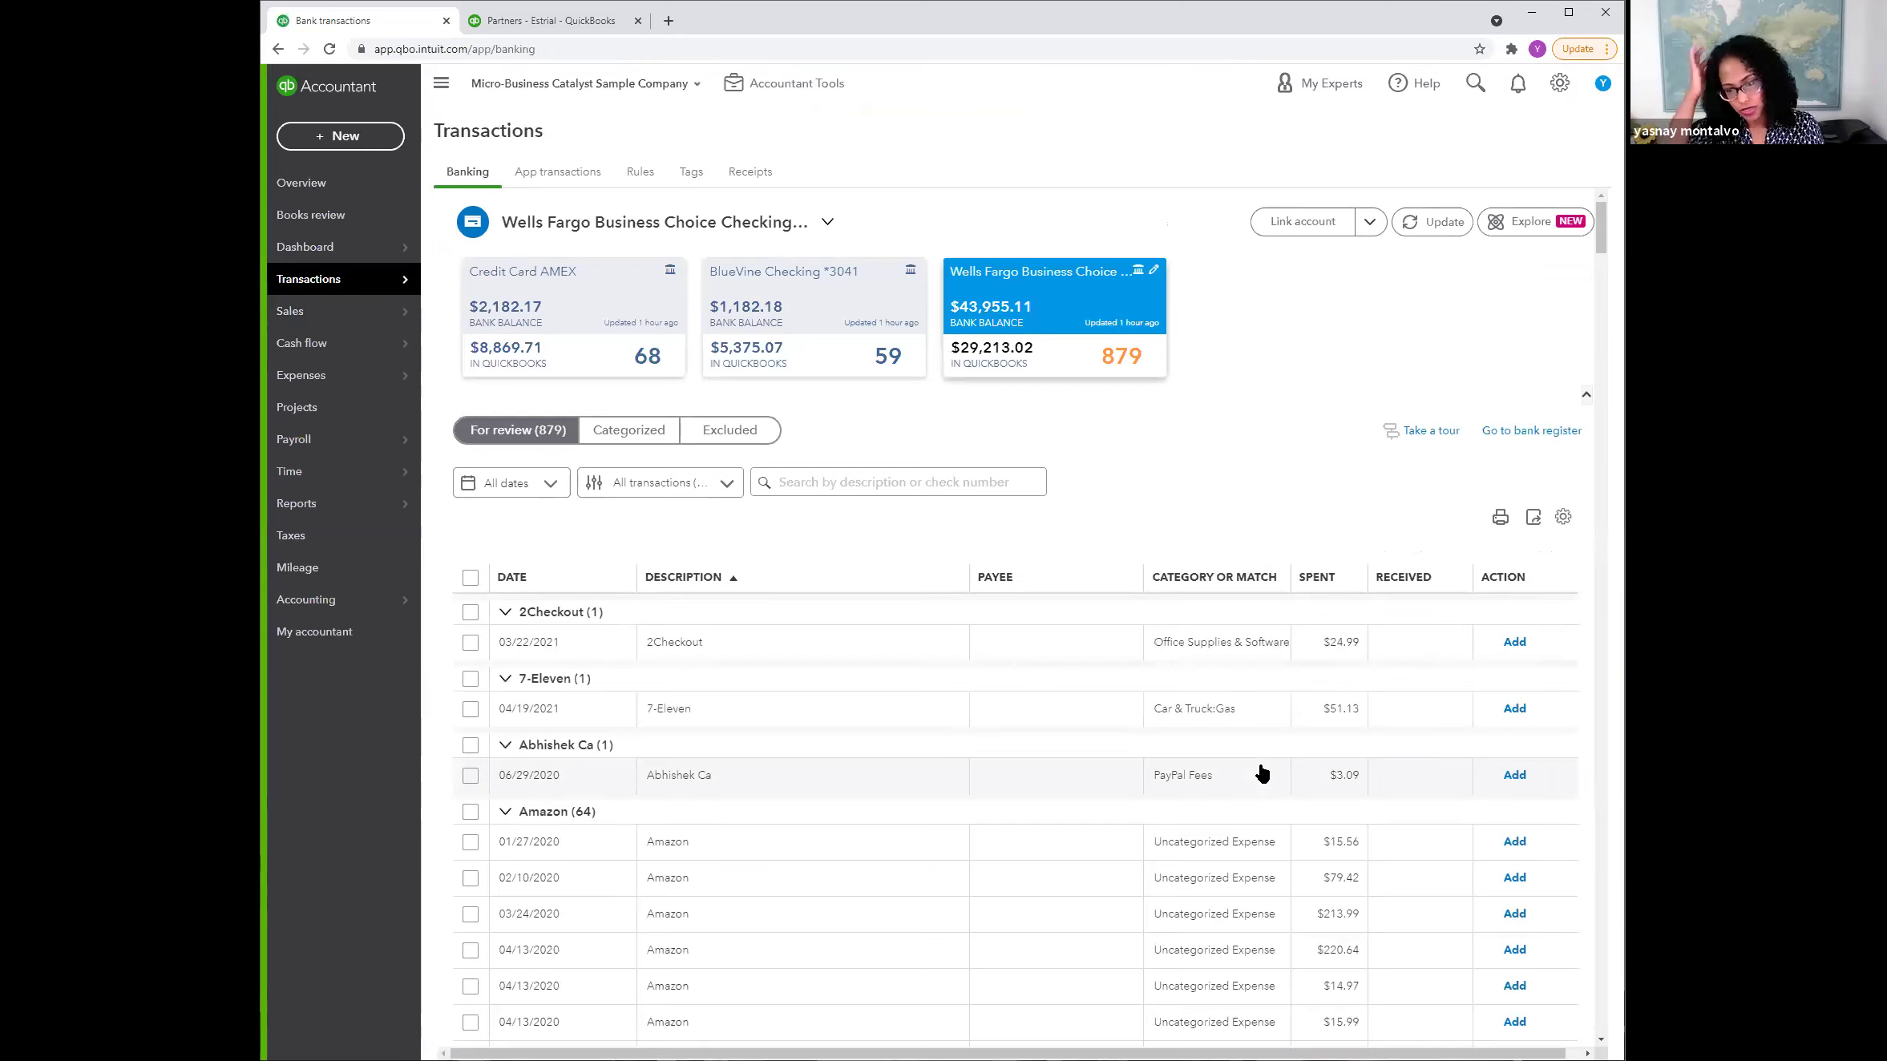
pyautogui.click(1403, 578)
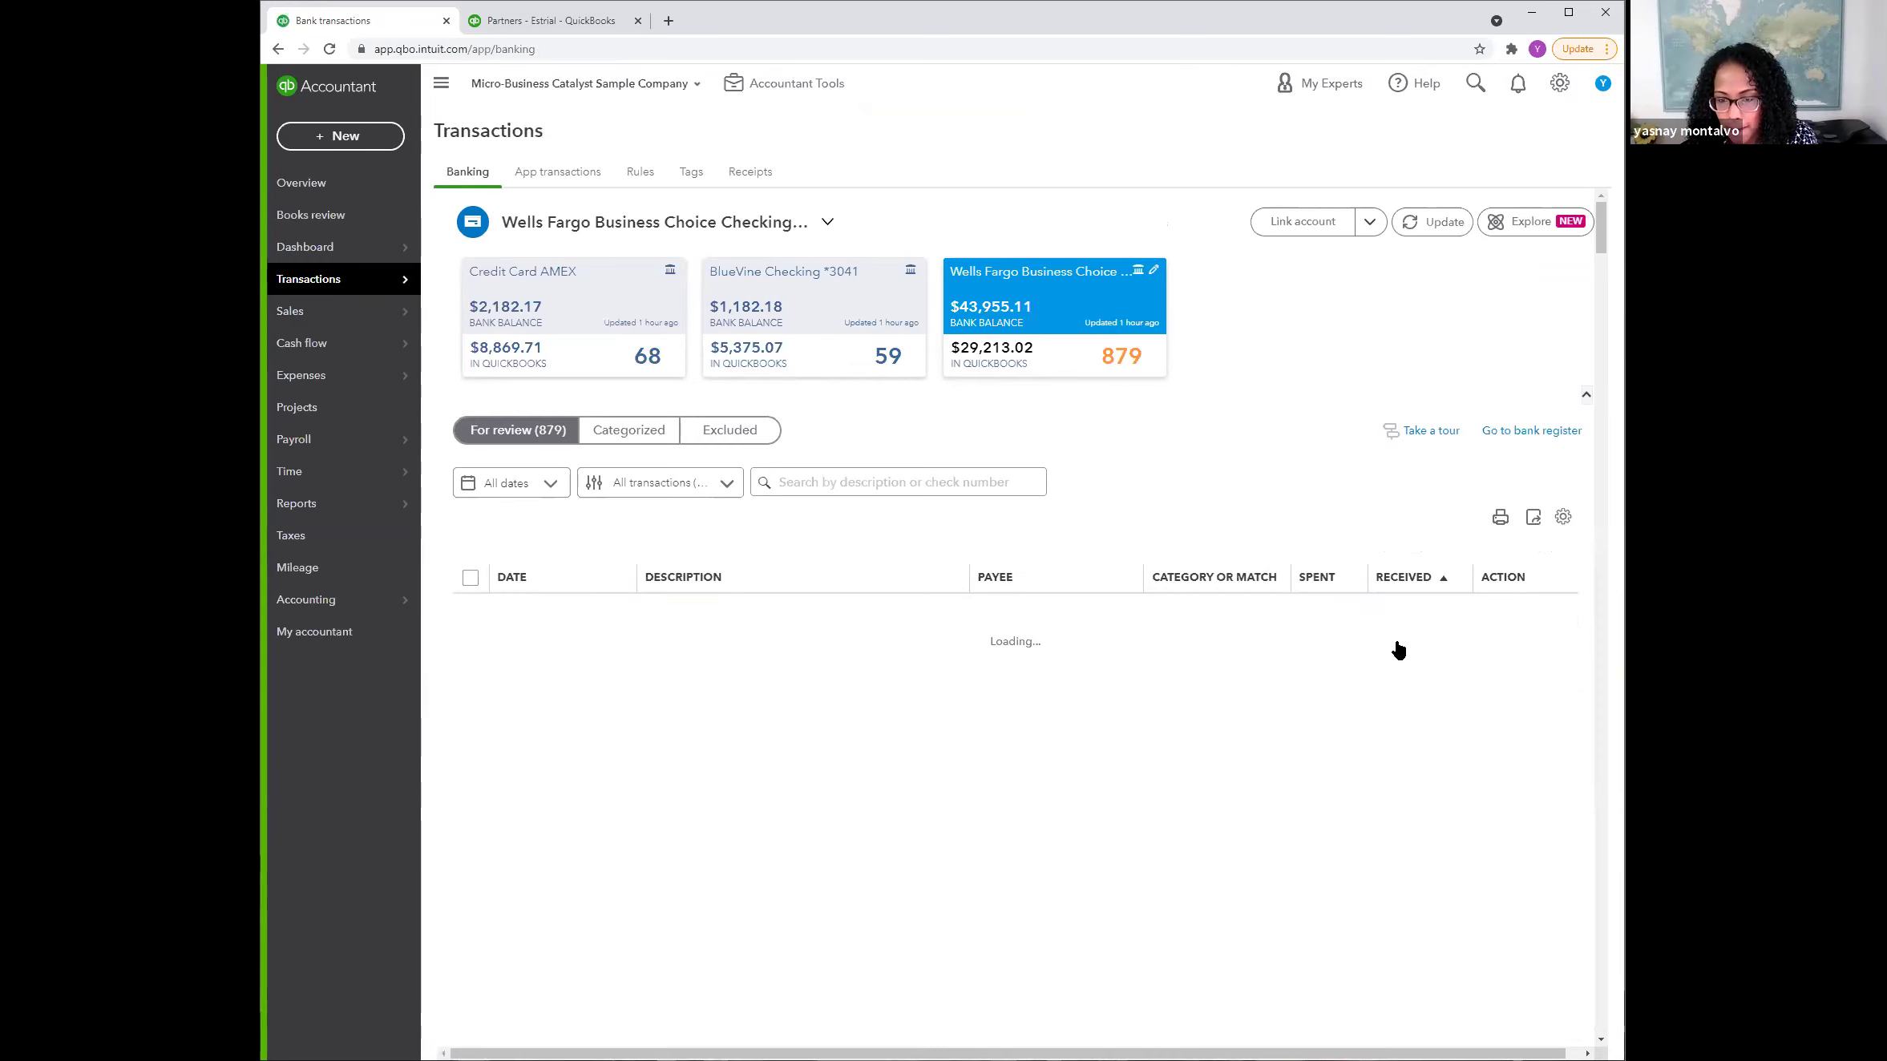
pyautogui.scroll(-1, 1399, 645)
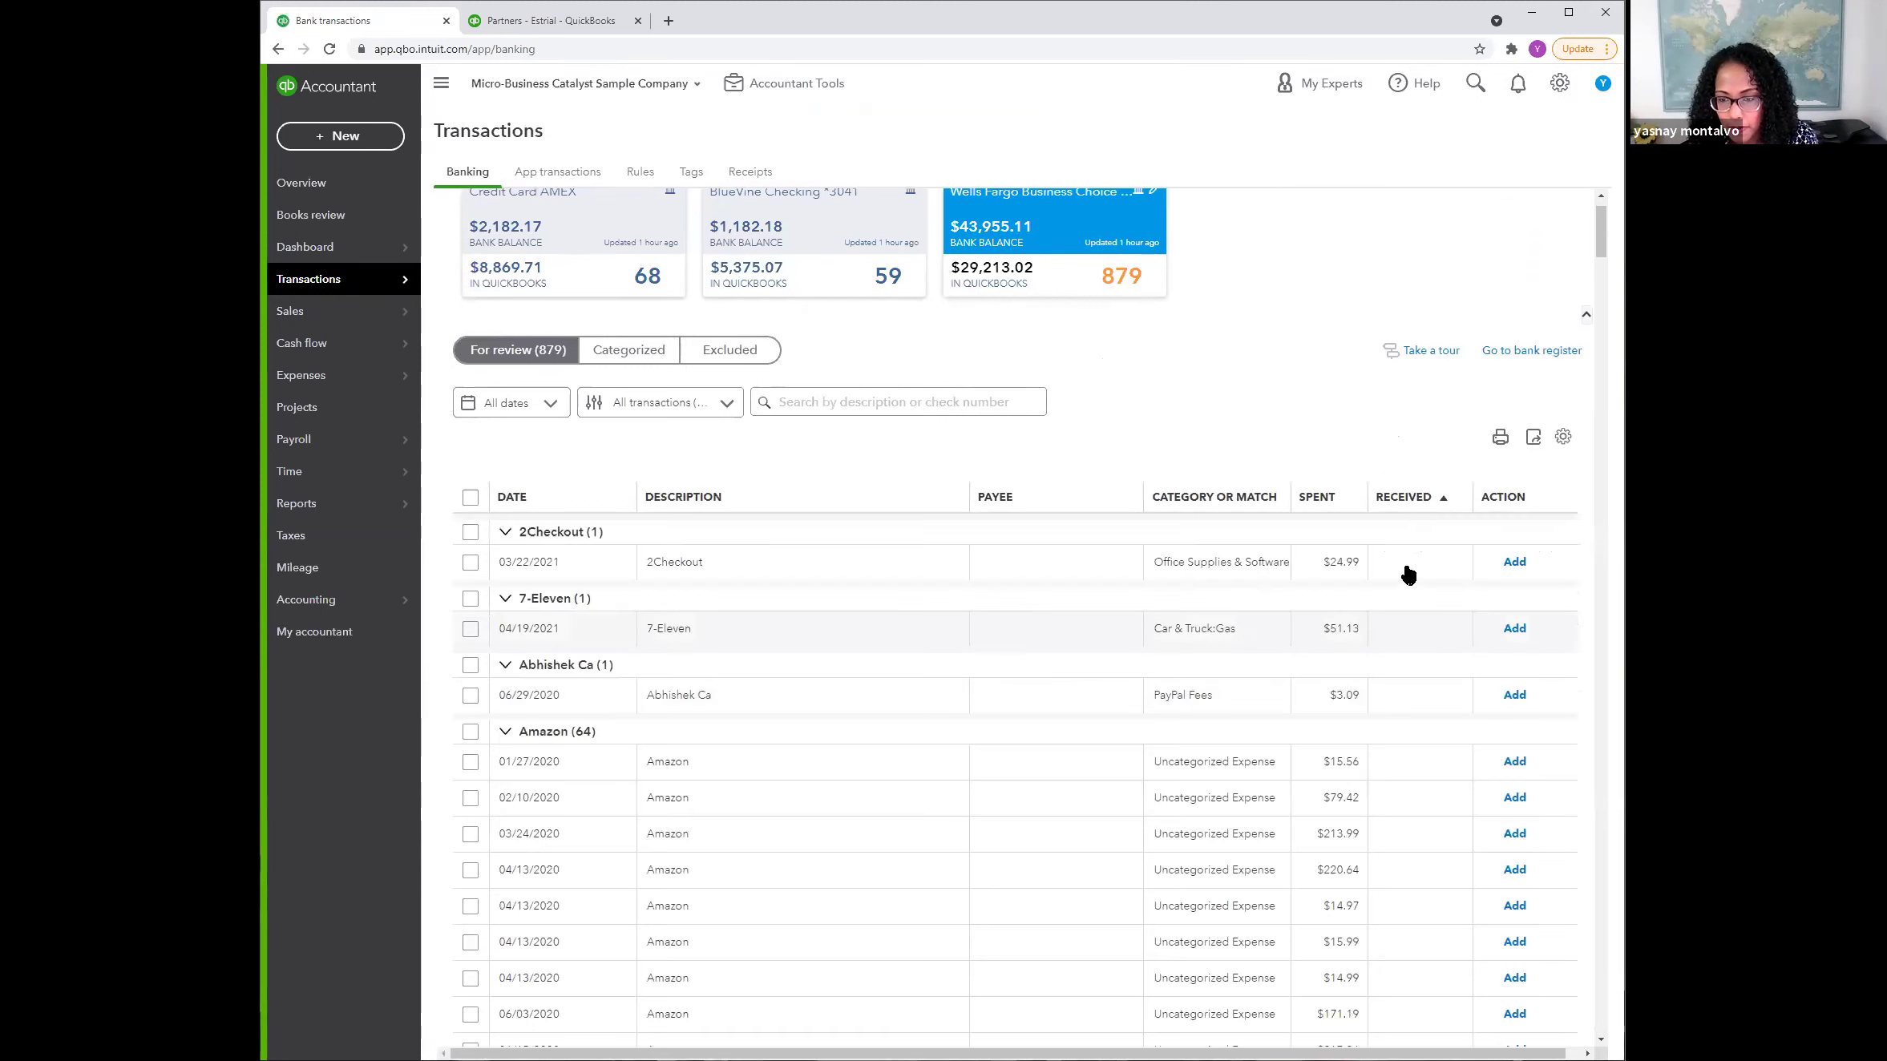
pyautogui.click(1403, 499)
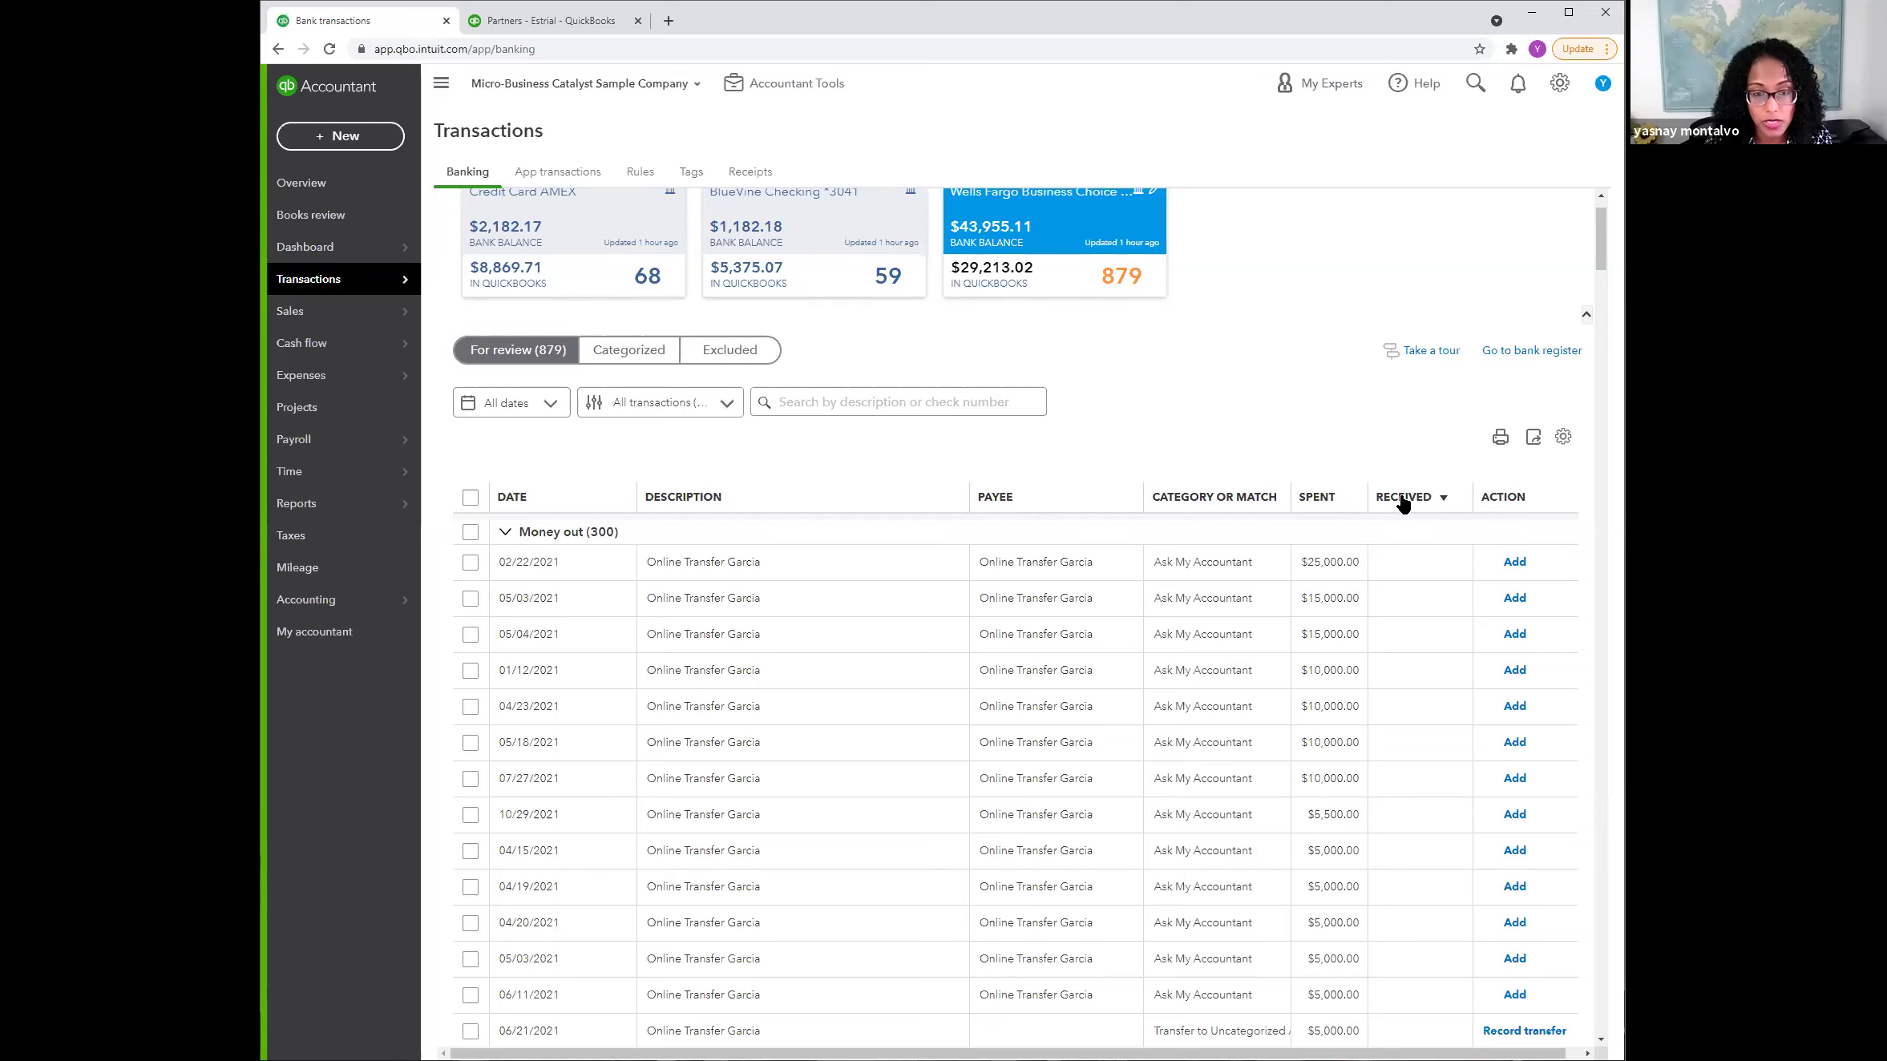
pyautogui.click(1402, 498)
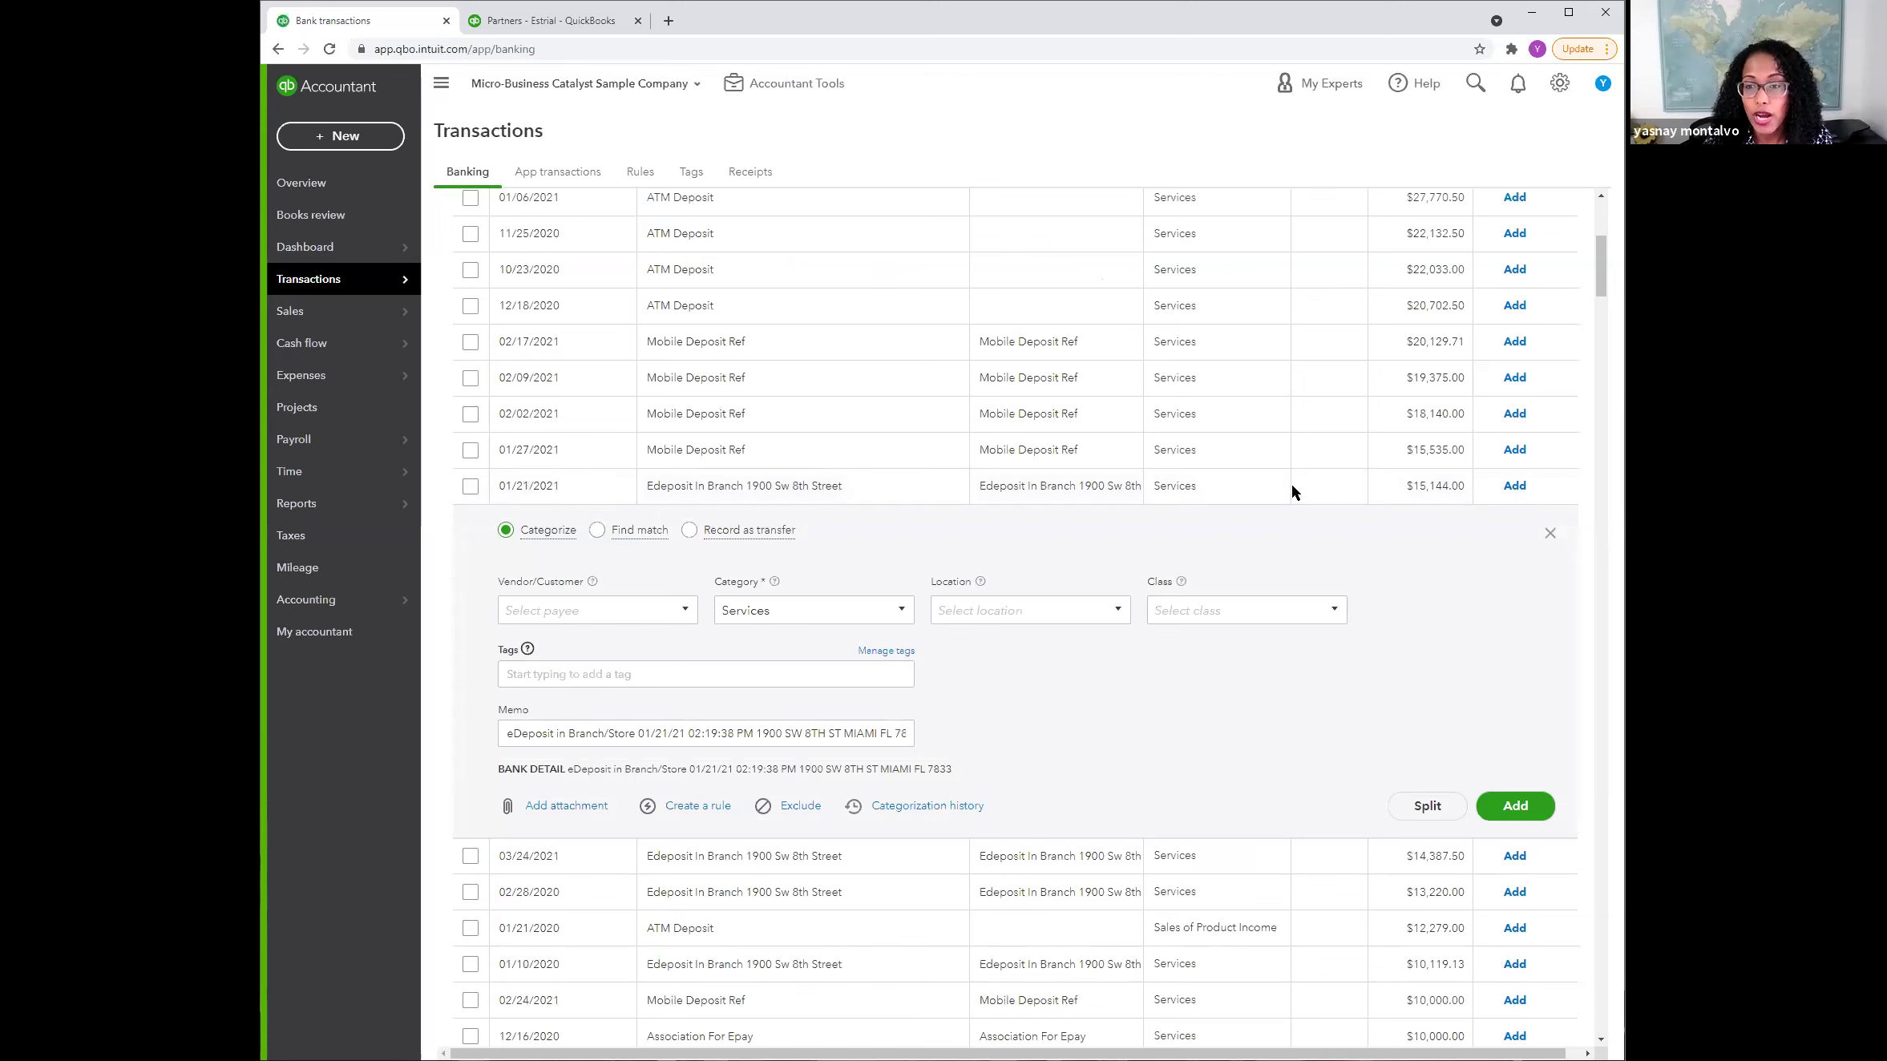
pyautogui.scroll(4, 1122, 513)
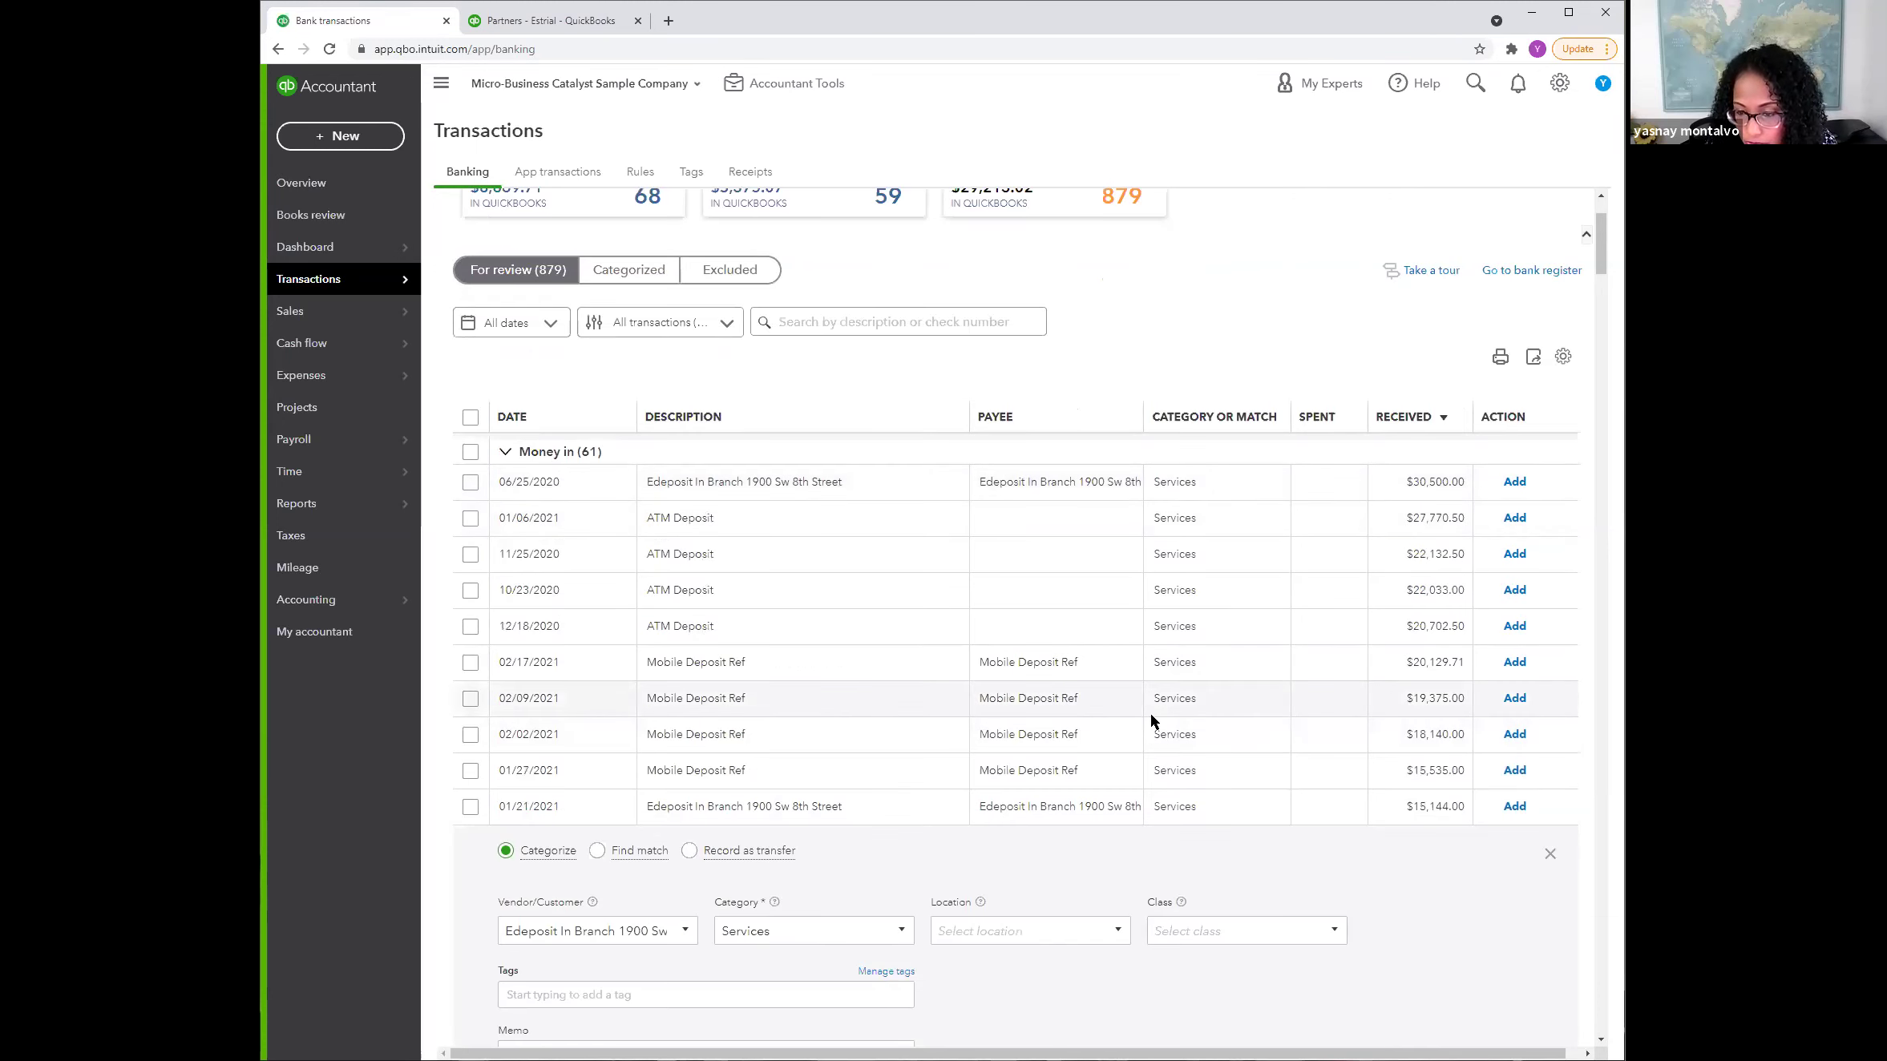
pyautogui.scroll(-10, 1150, 712)
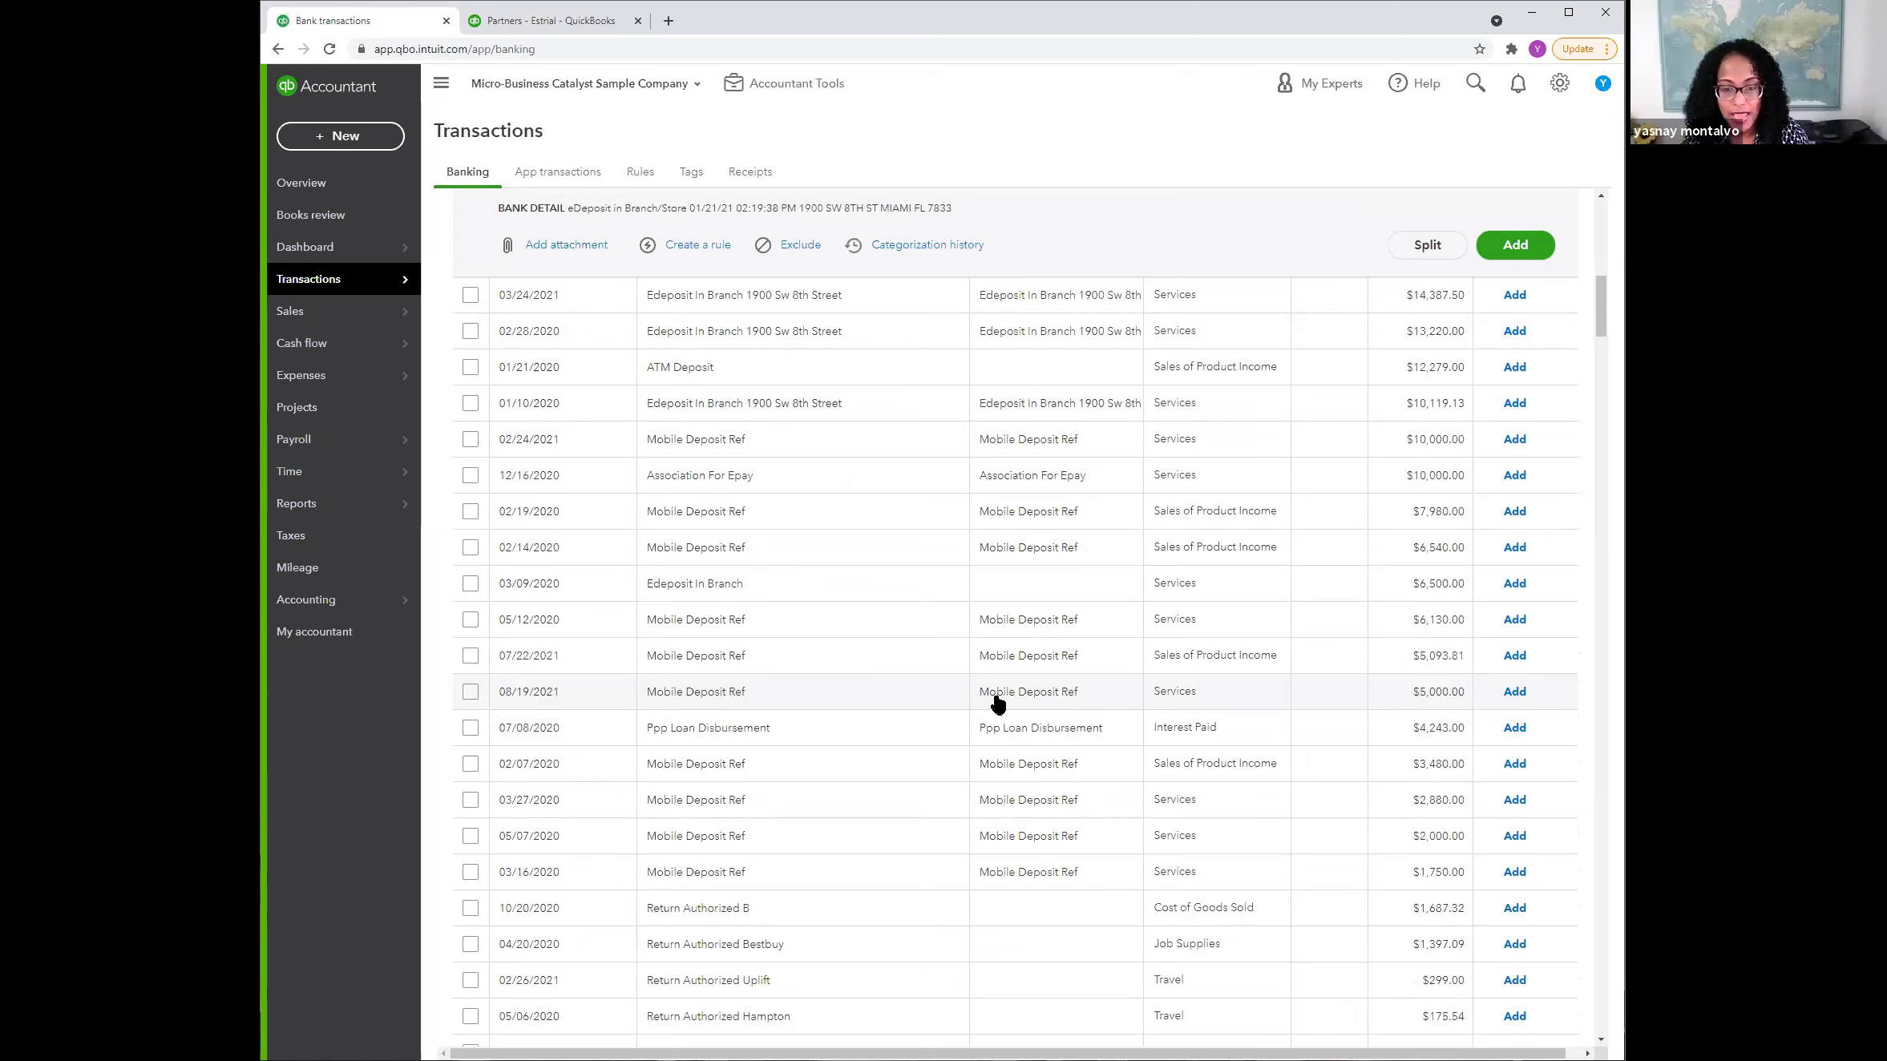
# Step: Open Find match for the 08/19/2021 mobile deposit of $5,000.00 and extend the search's end date to 11/04/2021
pyautogui.click(872, 685)
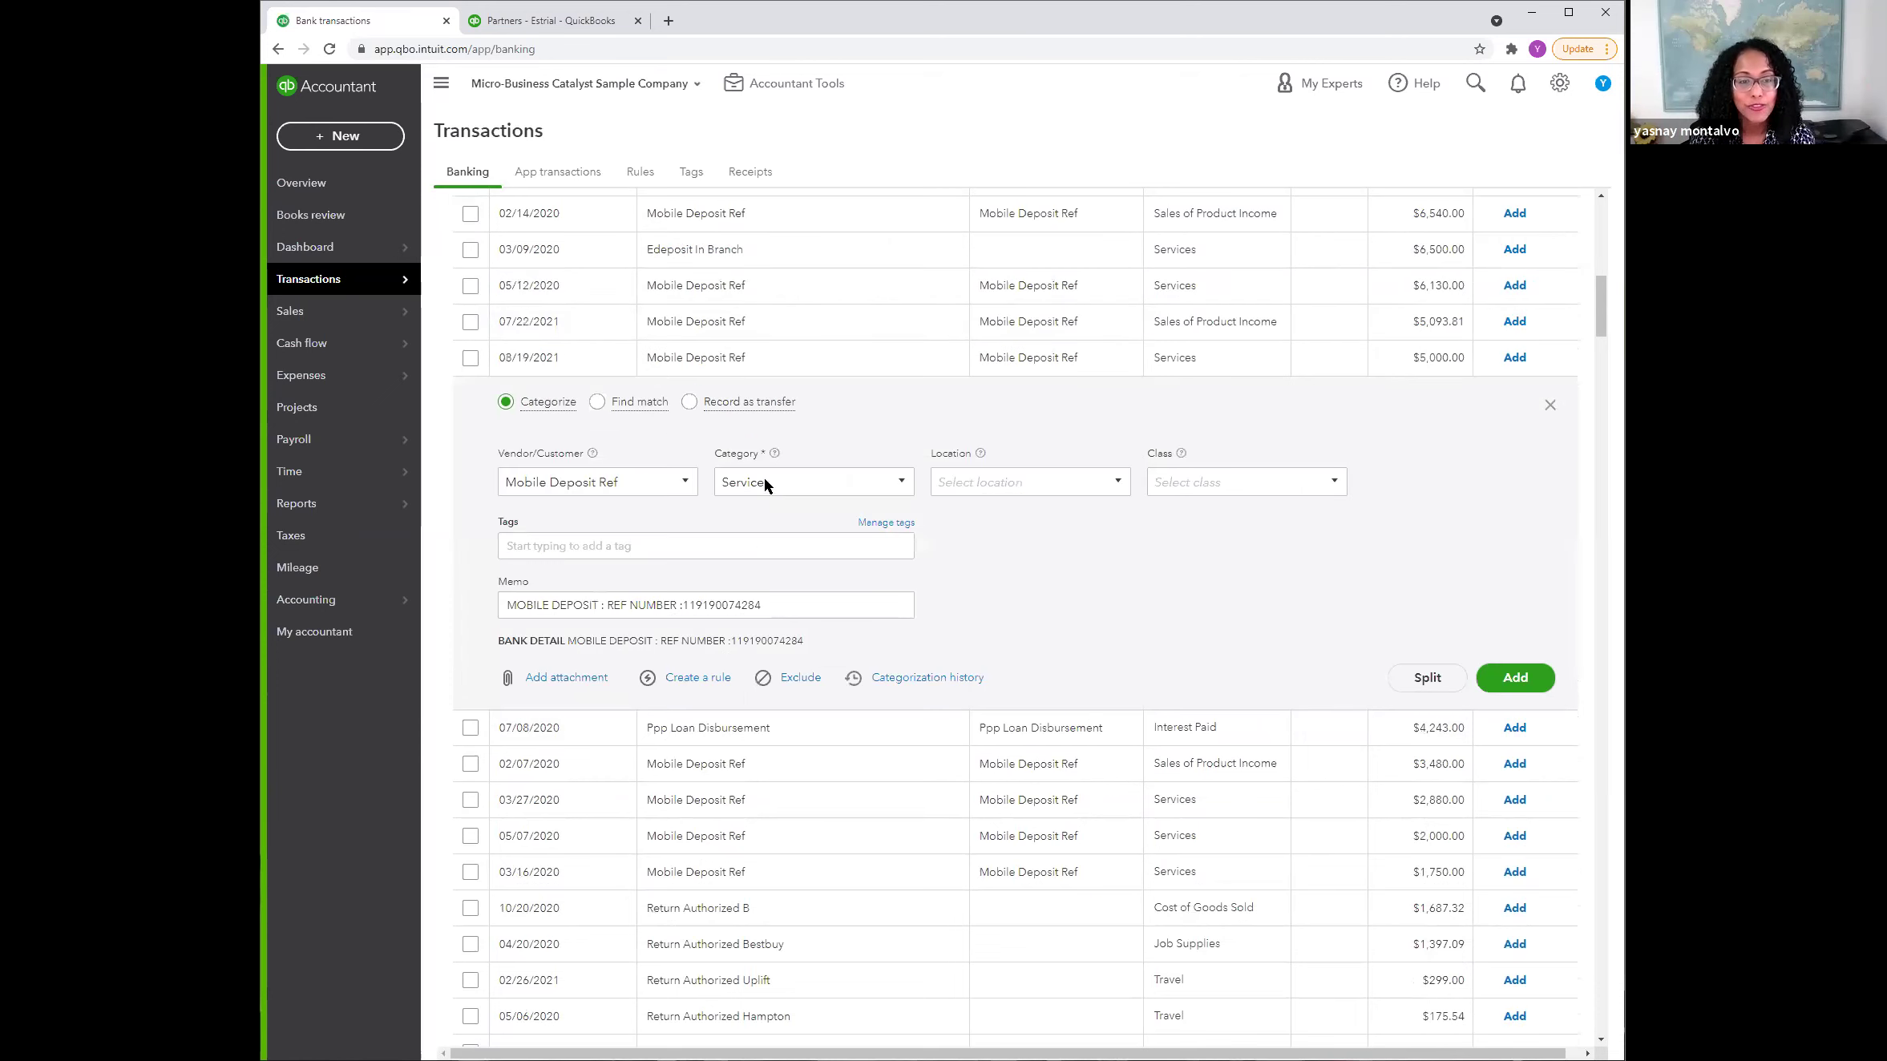
pyautogui.click(600, 403)
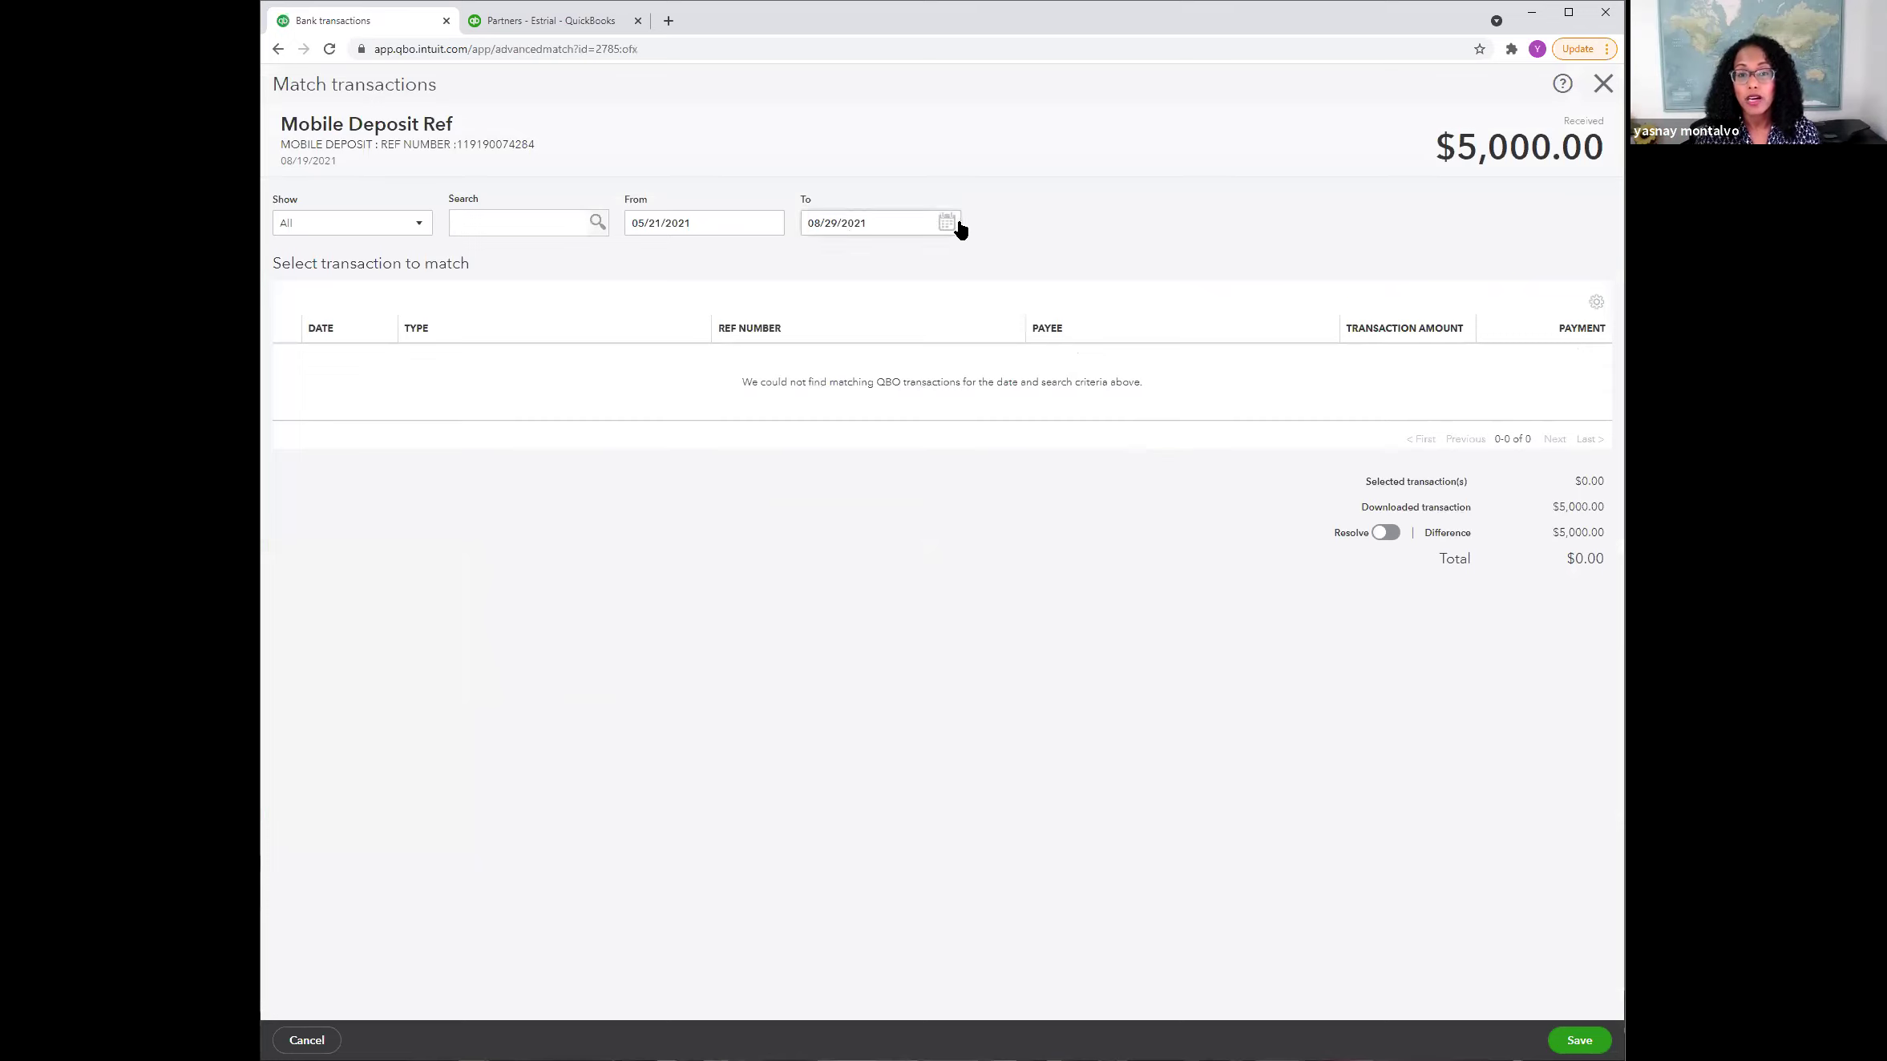
pyautogui.click(948, 222)
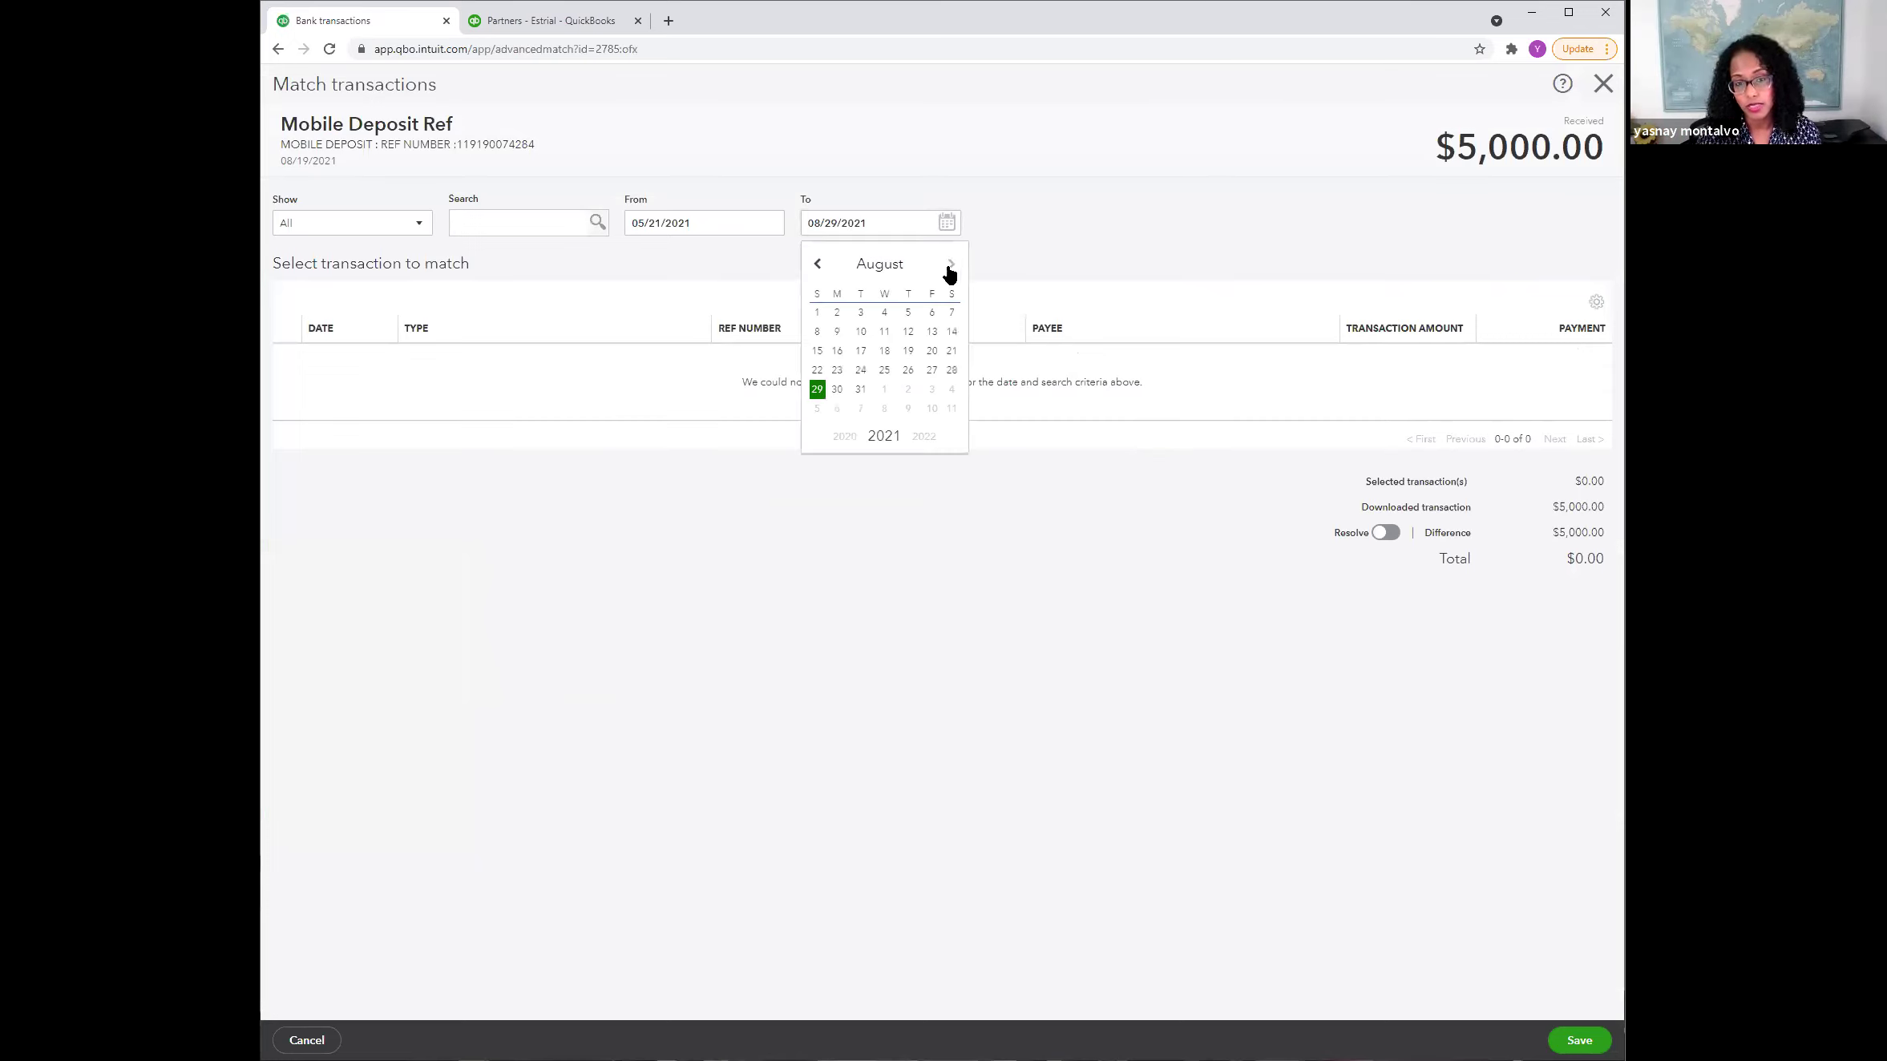
pyautogui.click(950, 266)
pyautogui.click(950, 266)
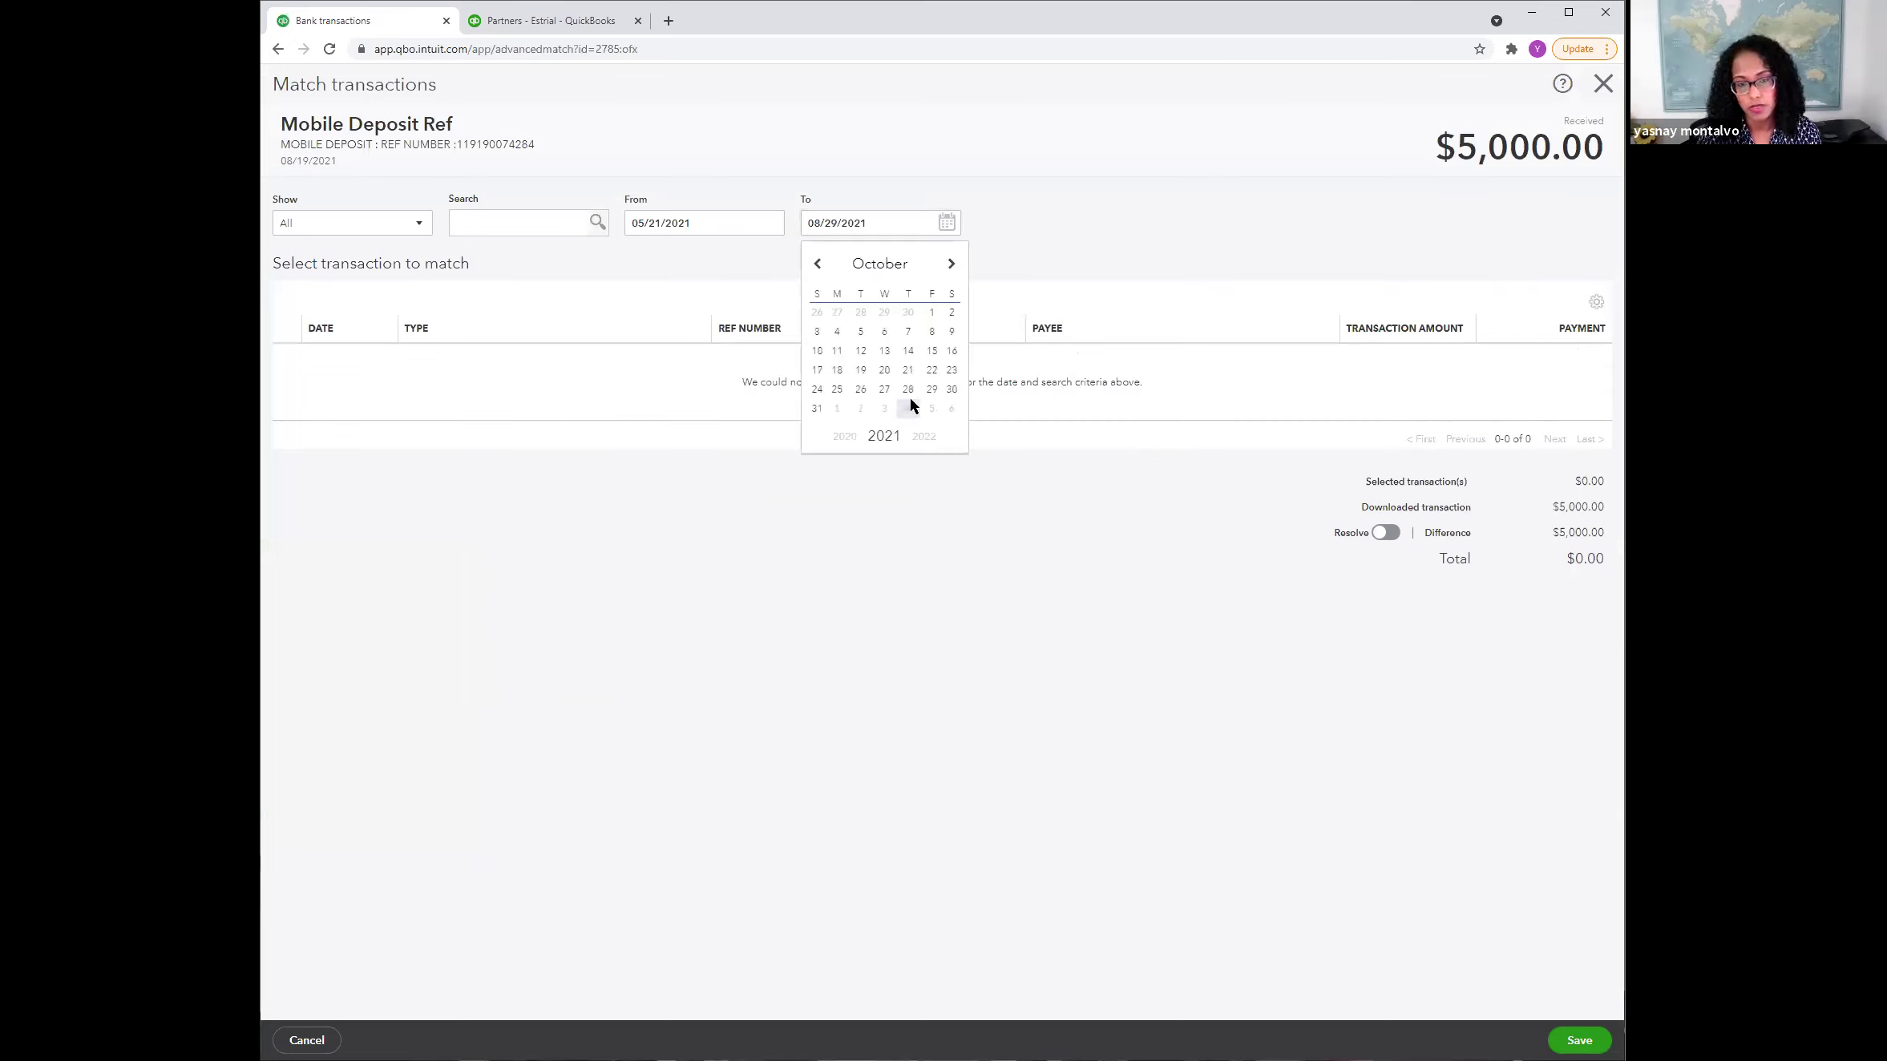
pyautogui.click(952, 272)
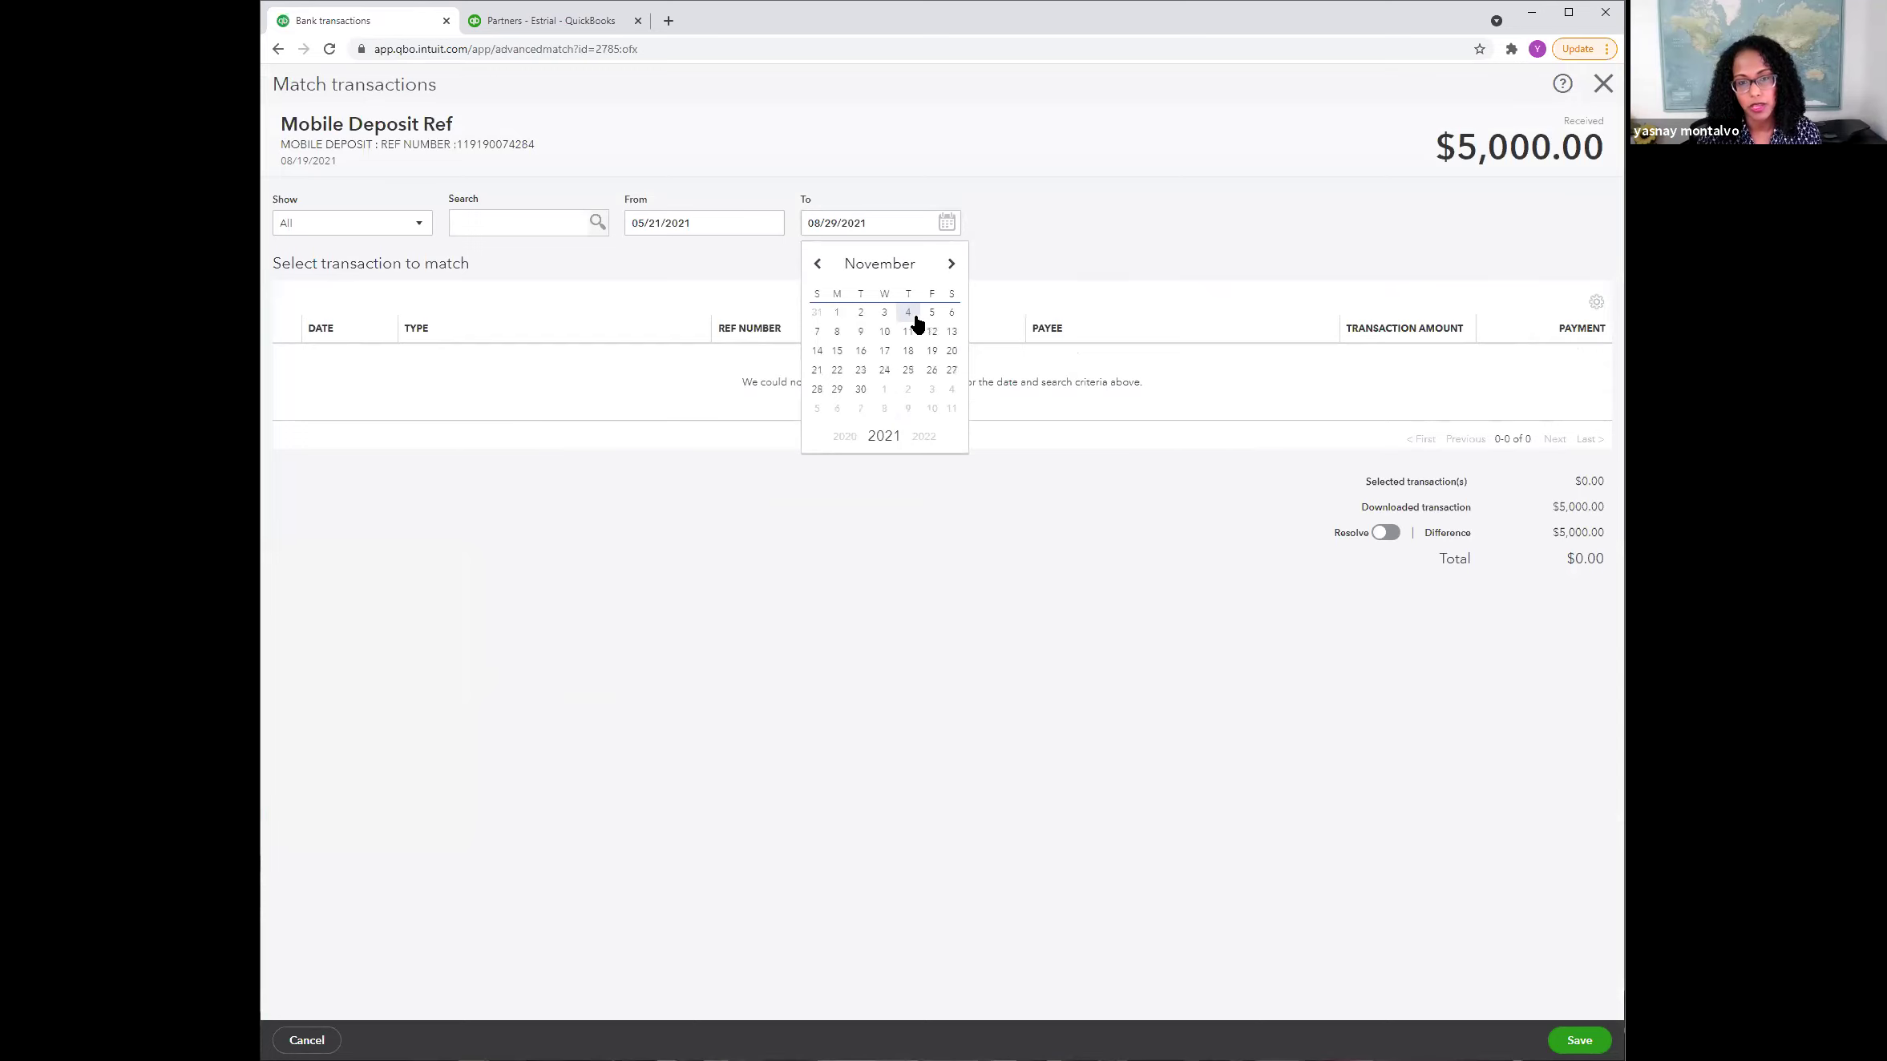
pyautogui.click(984, 230)
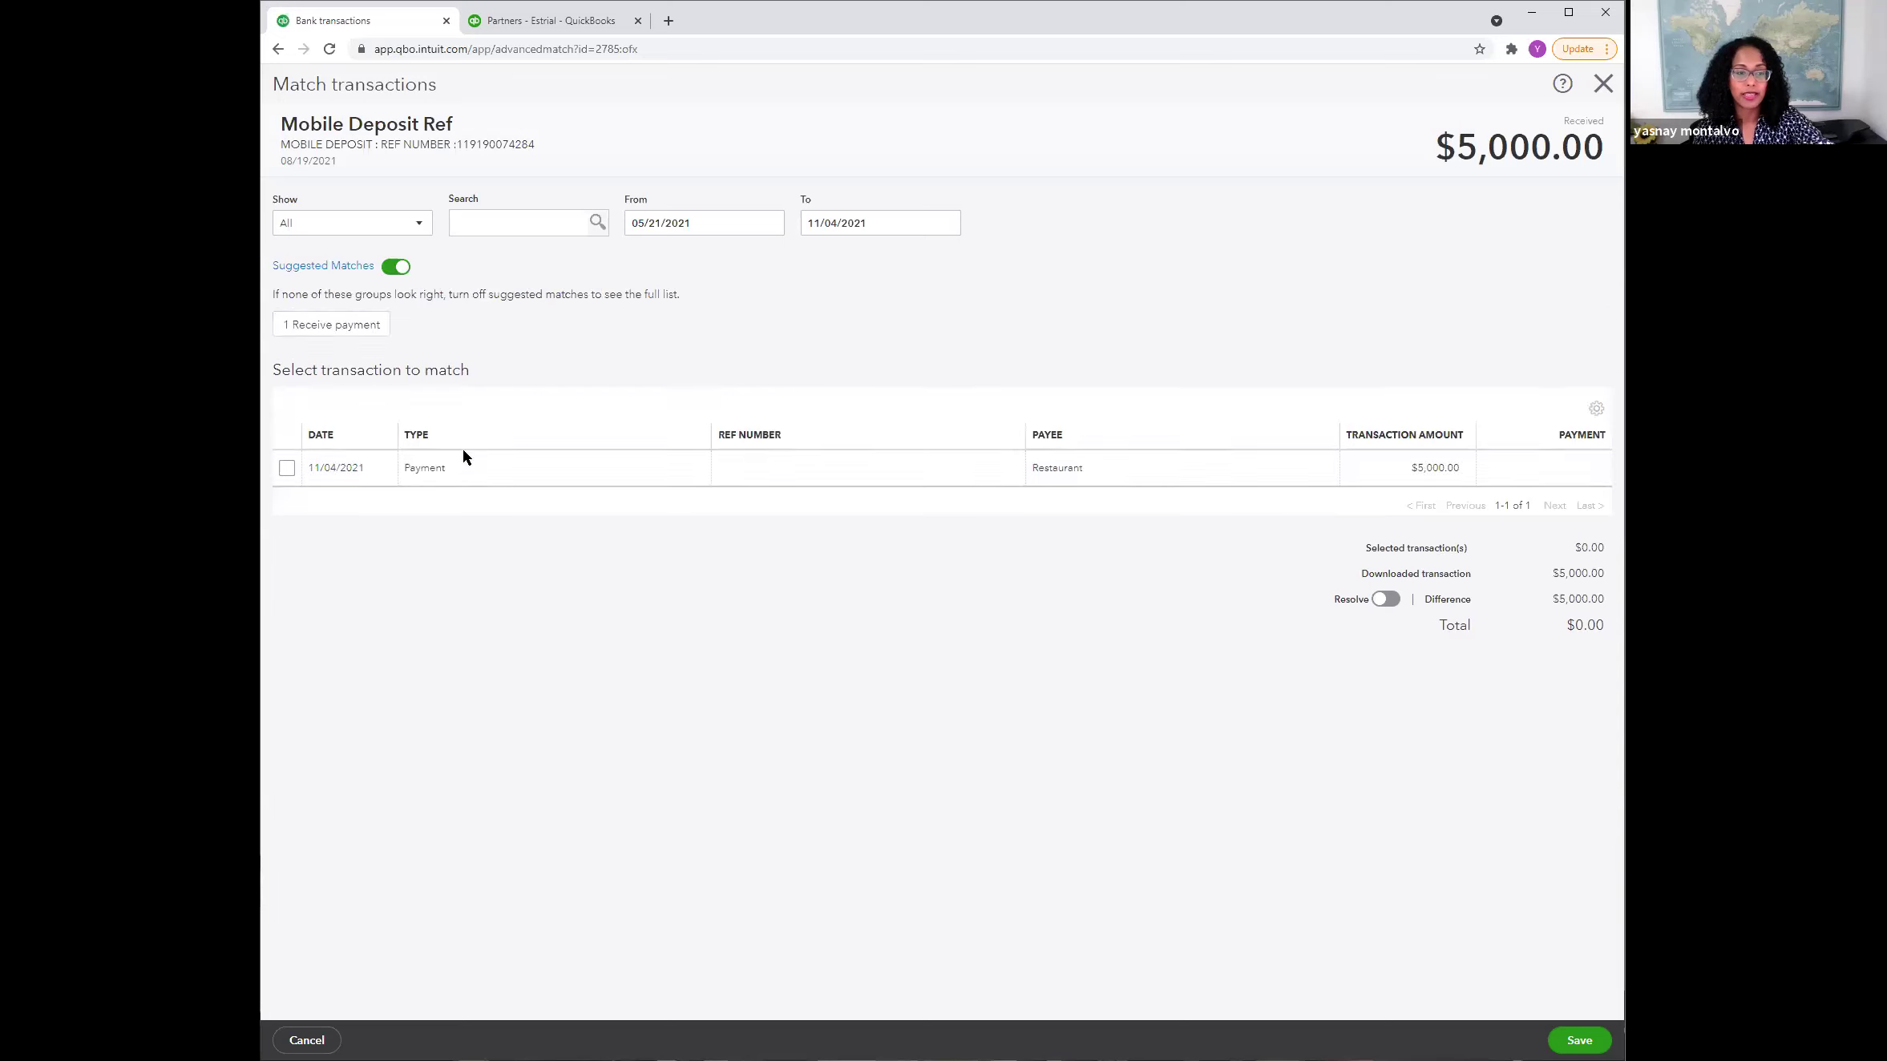
# Step: Try to match the mobile deposit to the Restaurant payment dated 11/04/2021 and save the match
pyautogui.click(282, 467)
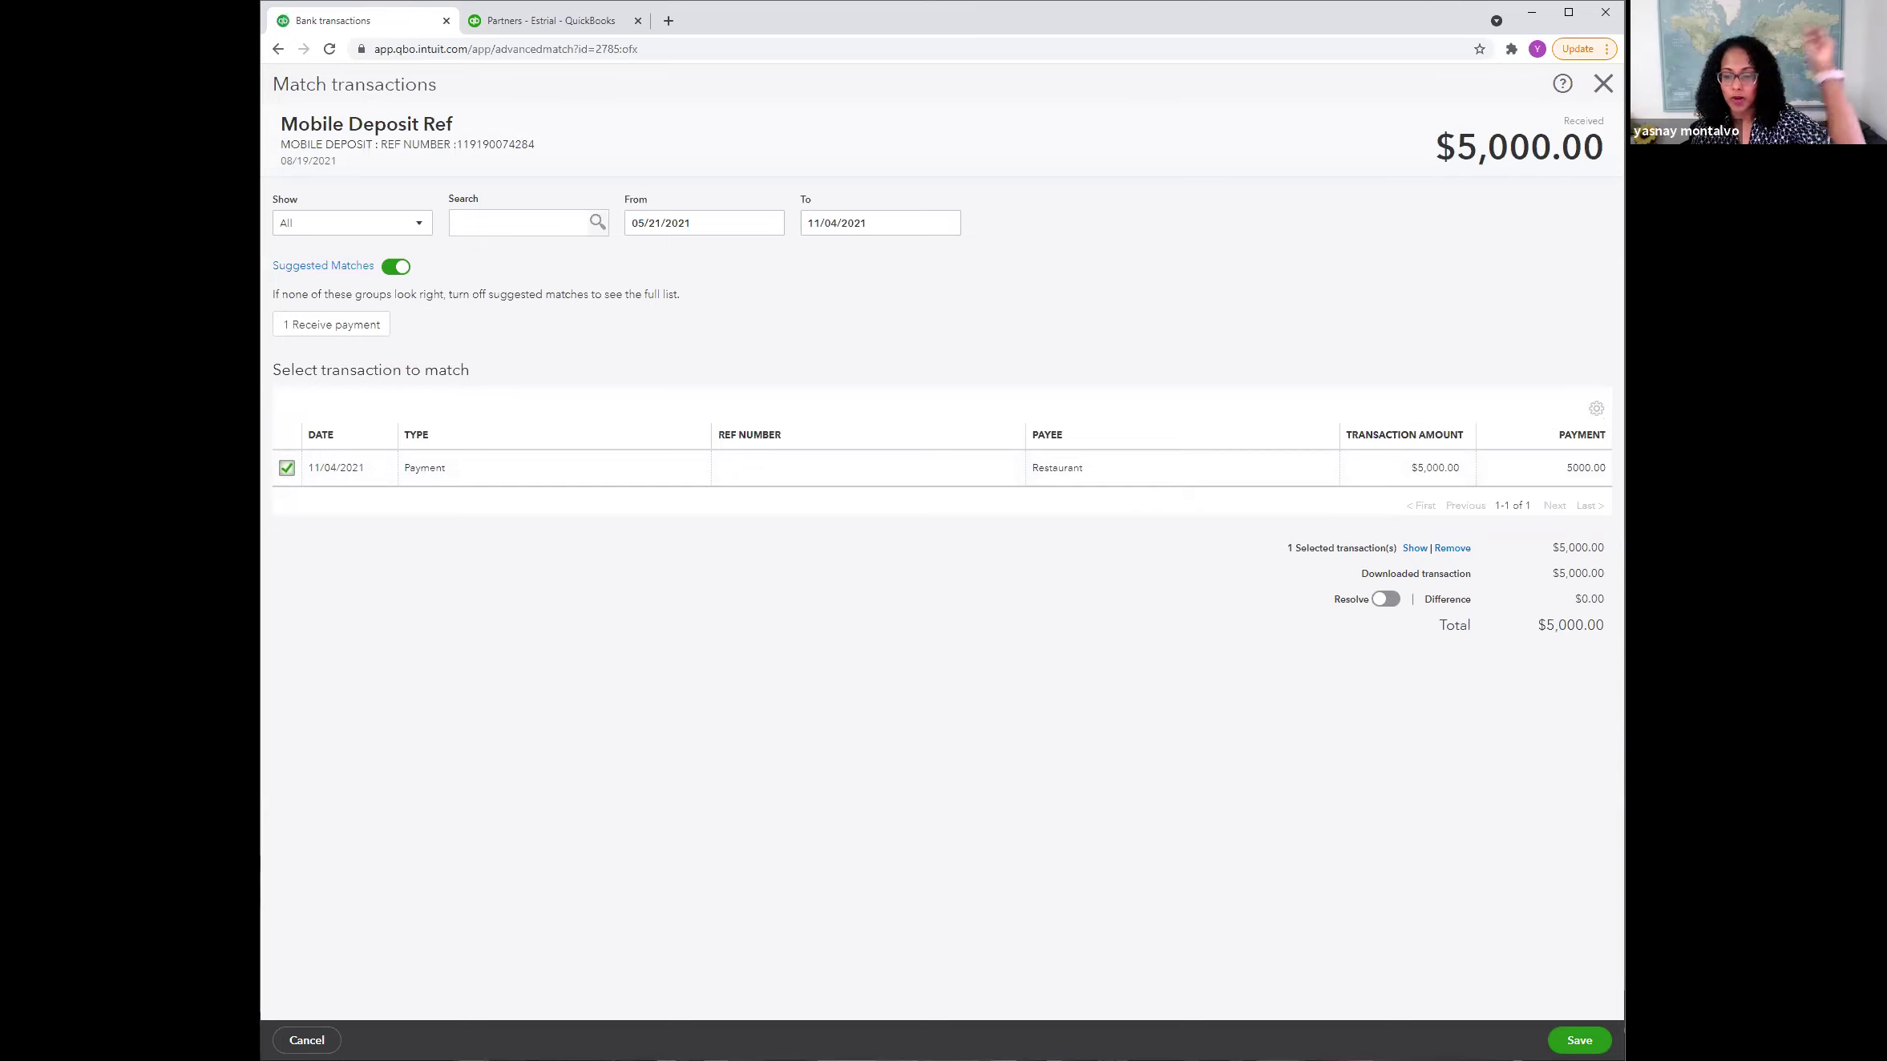
pyautogui.press('Return')
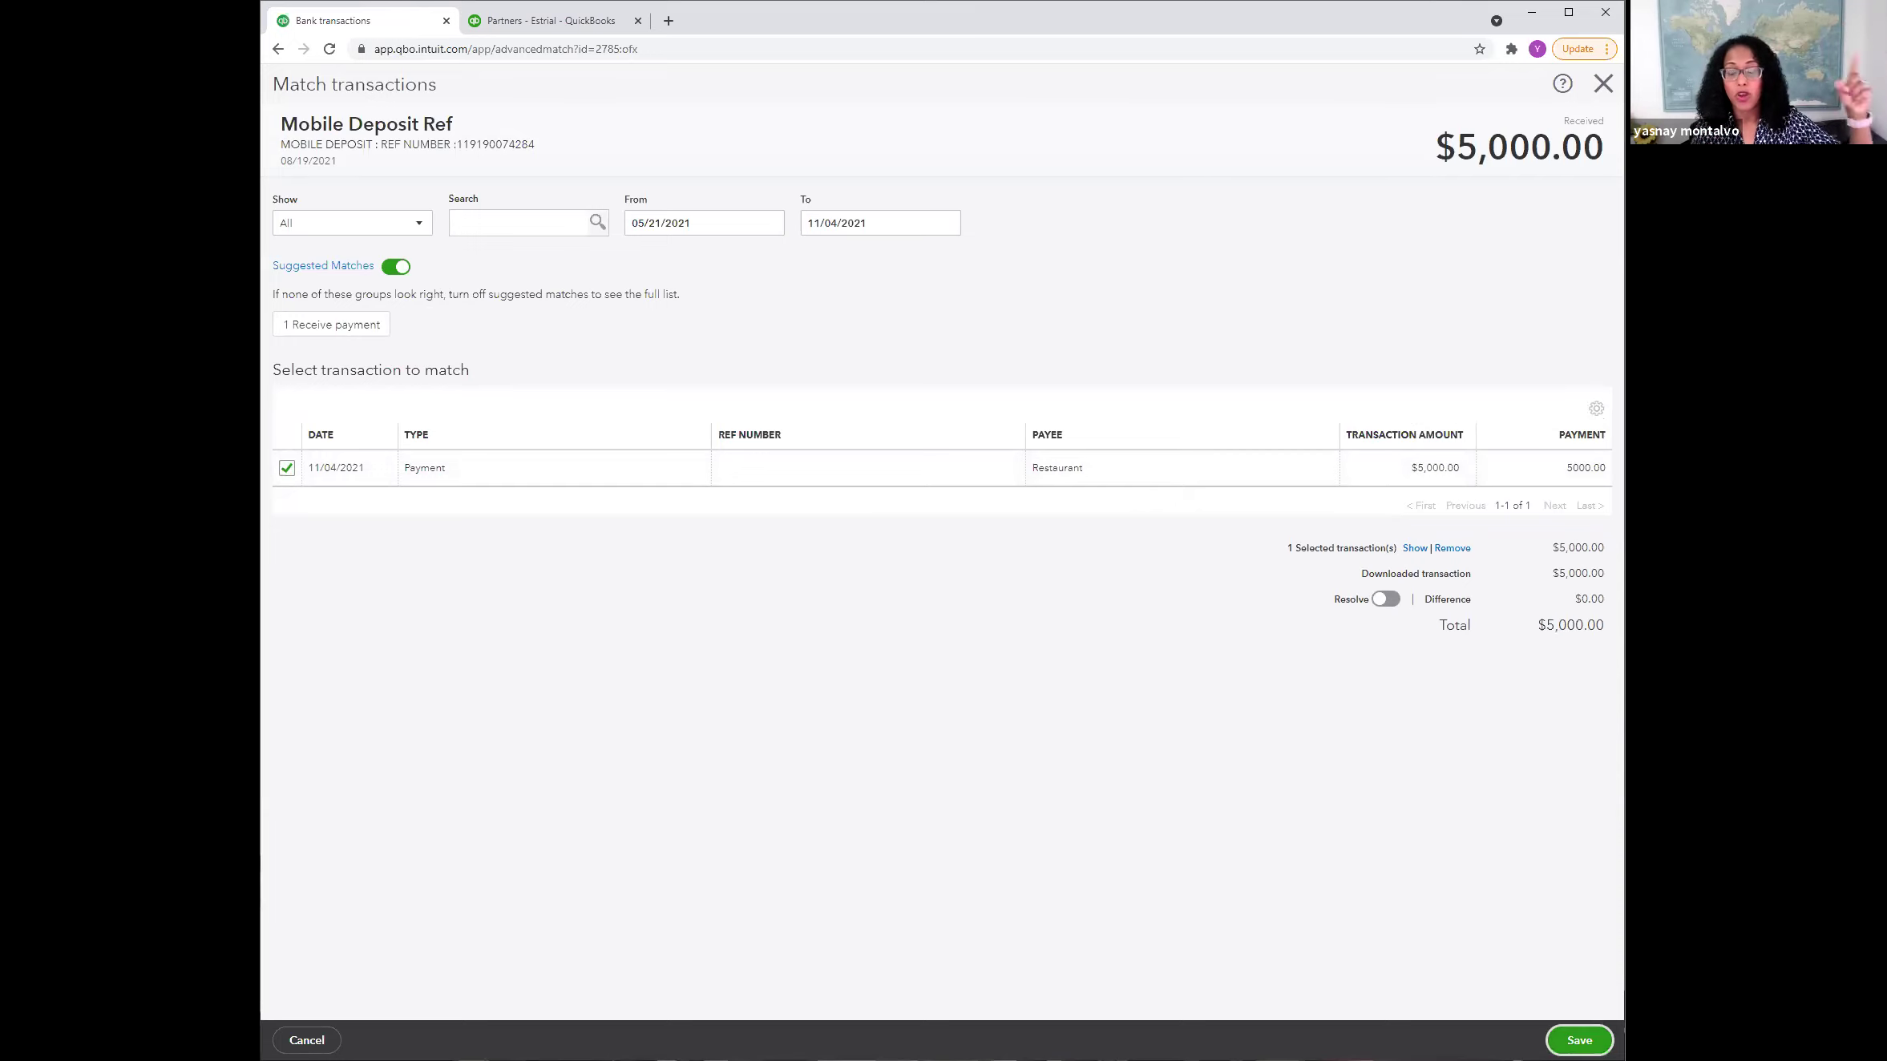
pyautogui.click(1575, 1034)
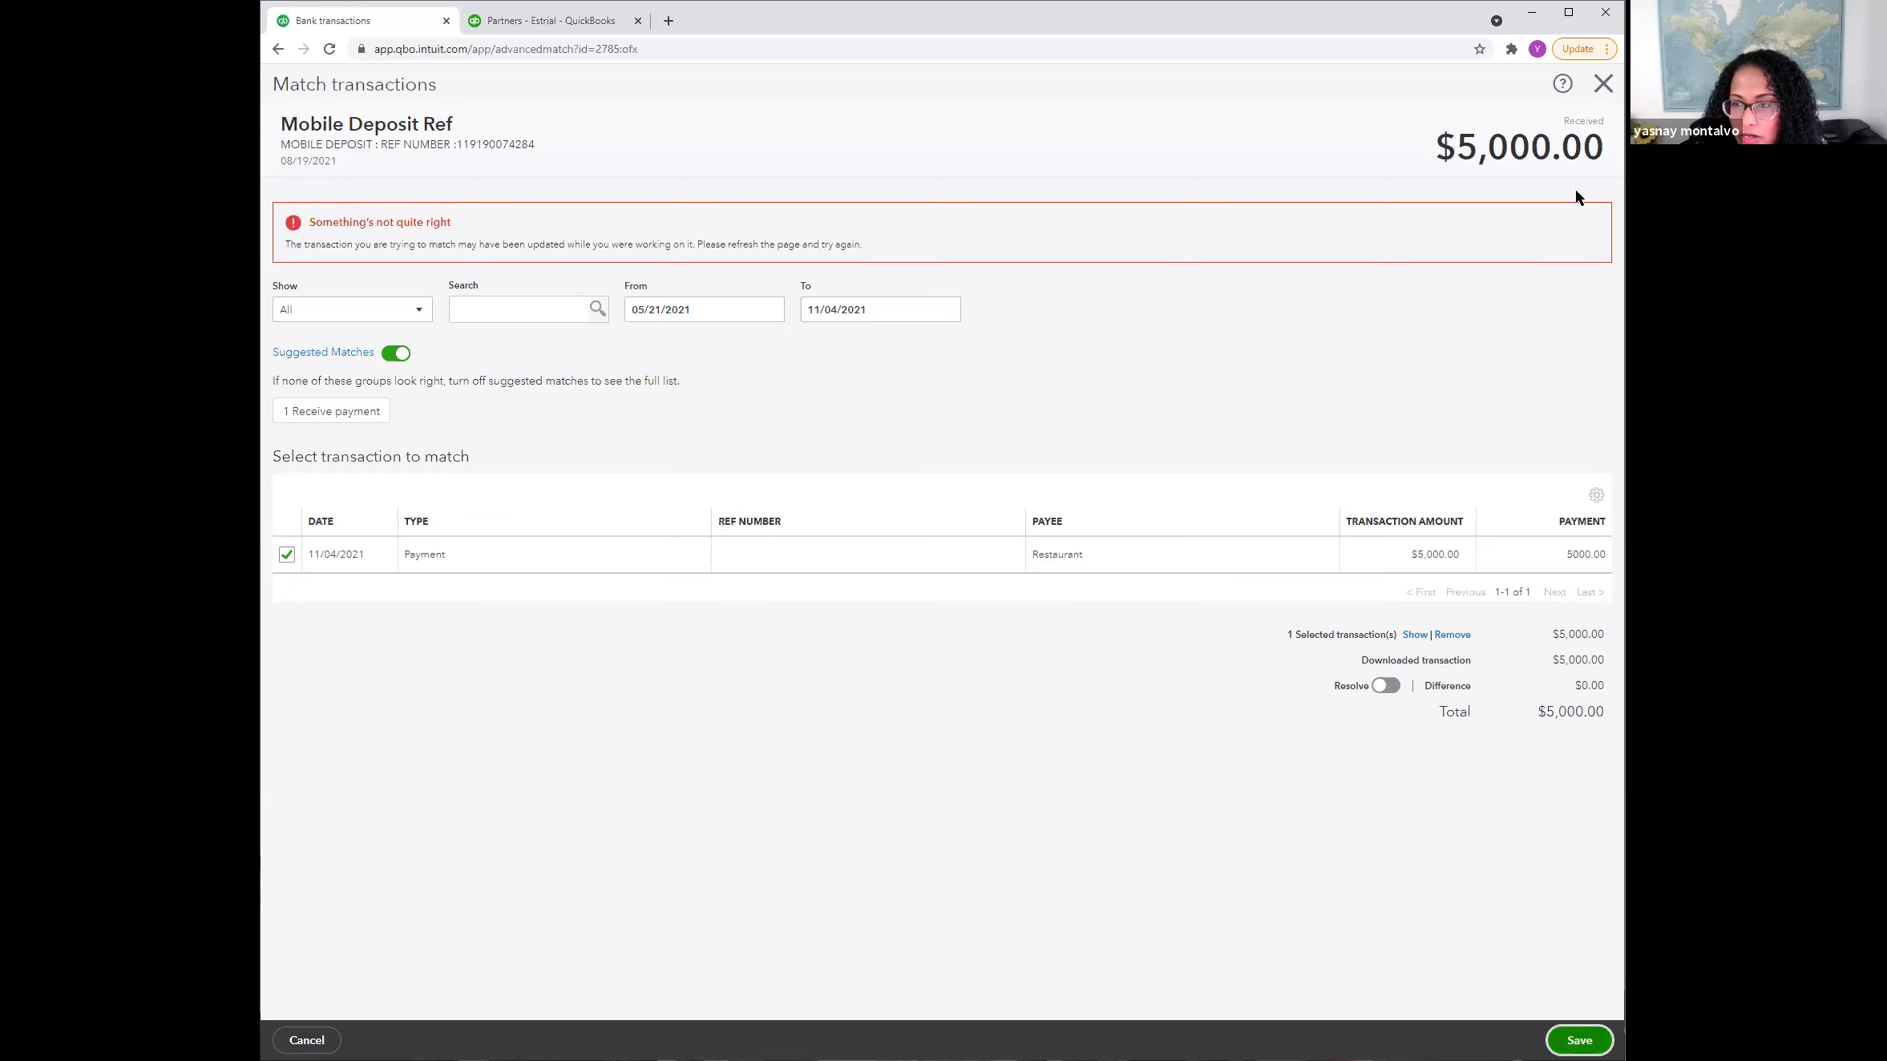
# Step: Close the match window and open the details of the 01/06/2021 ATM deposit of $27,770.50
pyautogui.click(1599, 85)
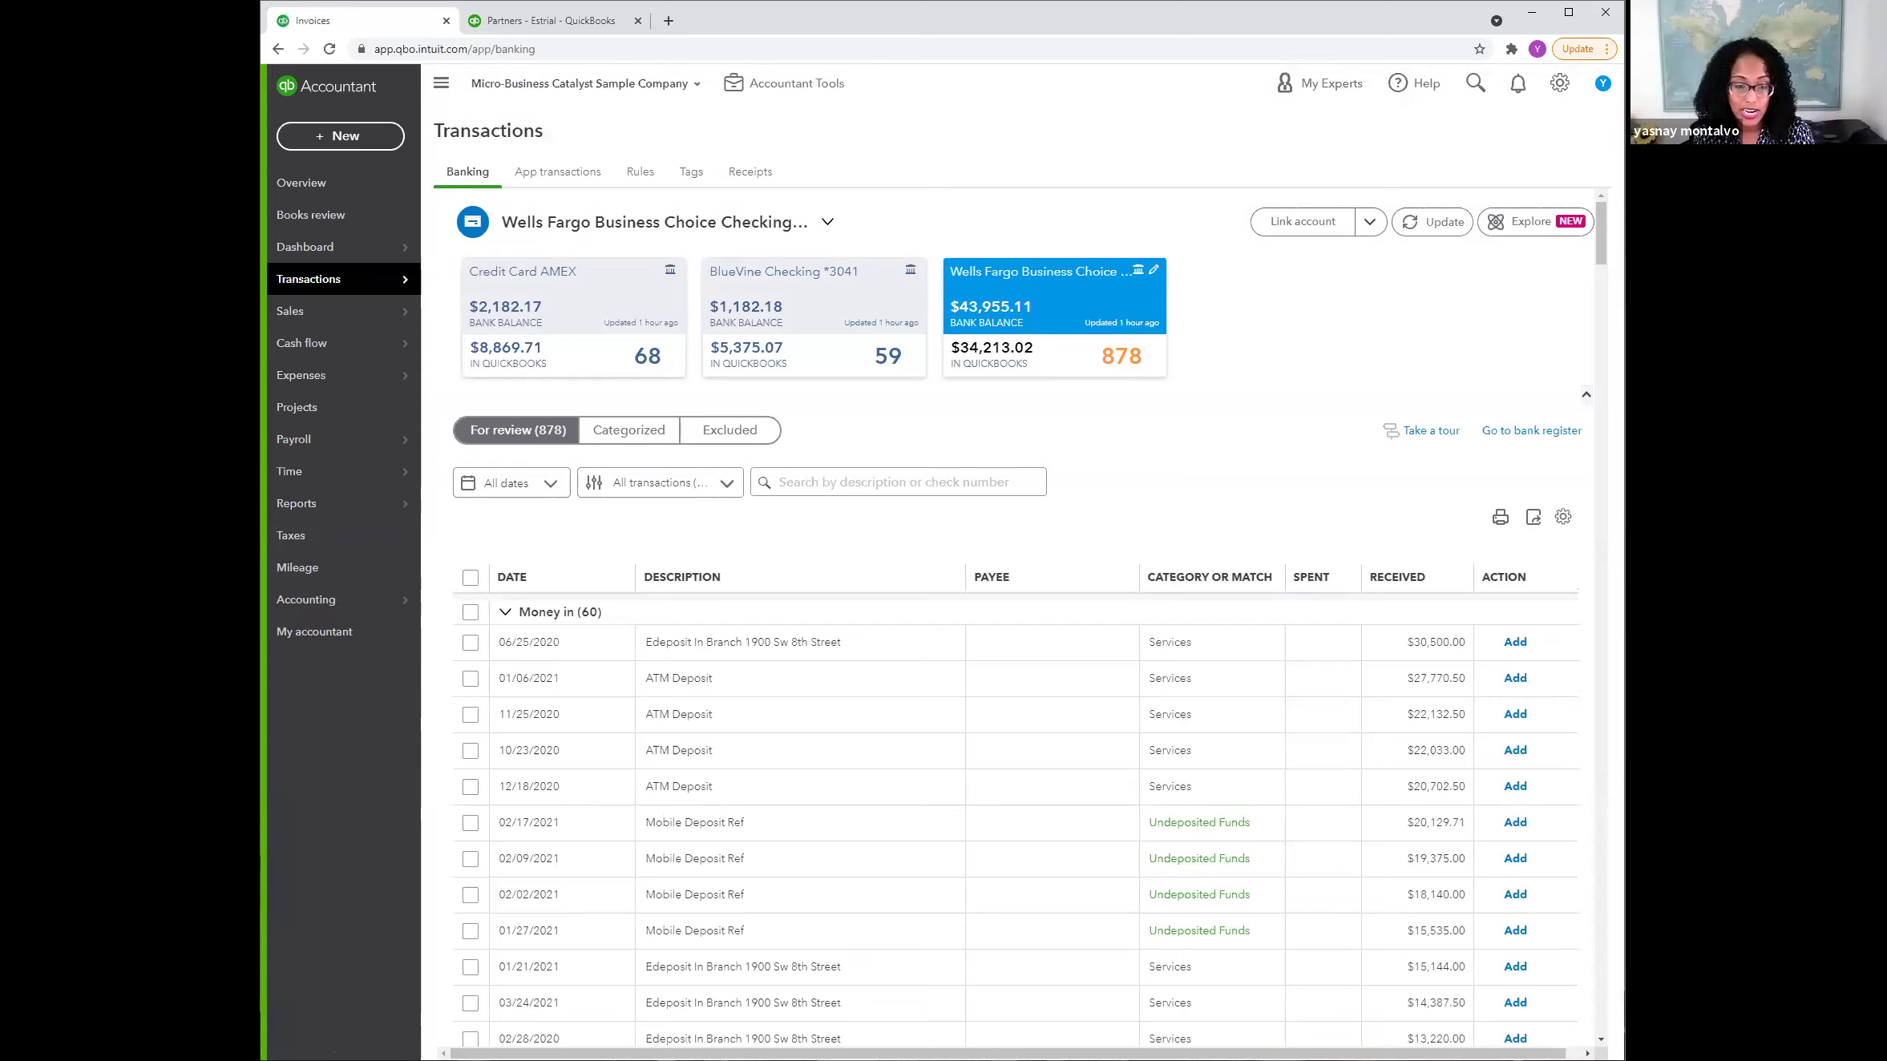
pyautogui.click(883, 694)
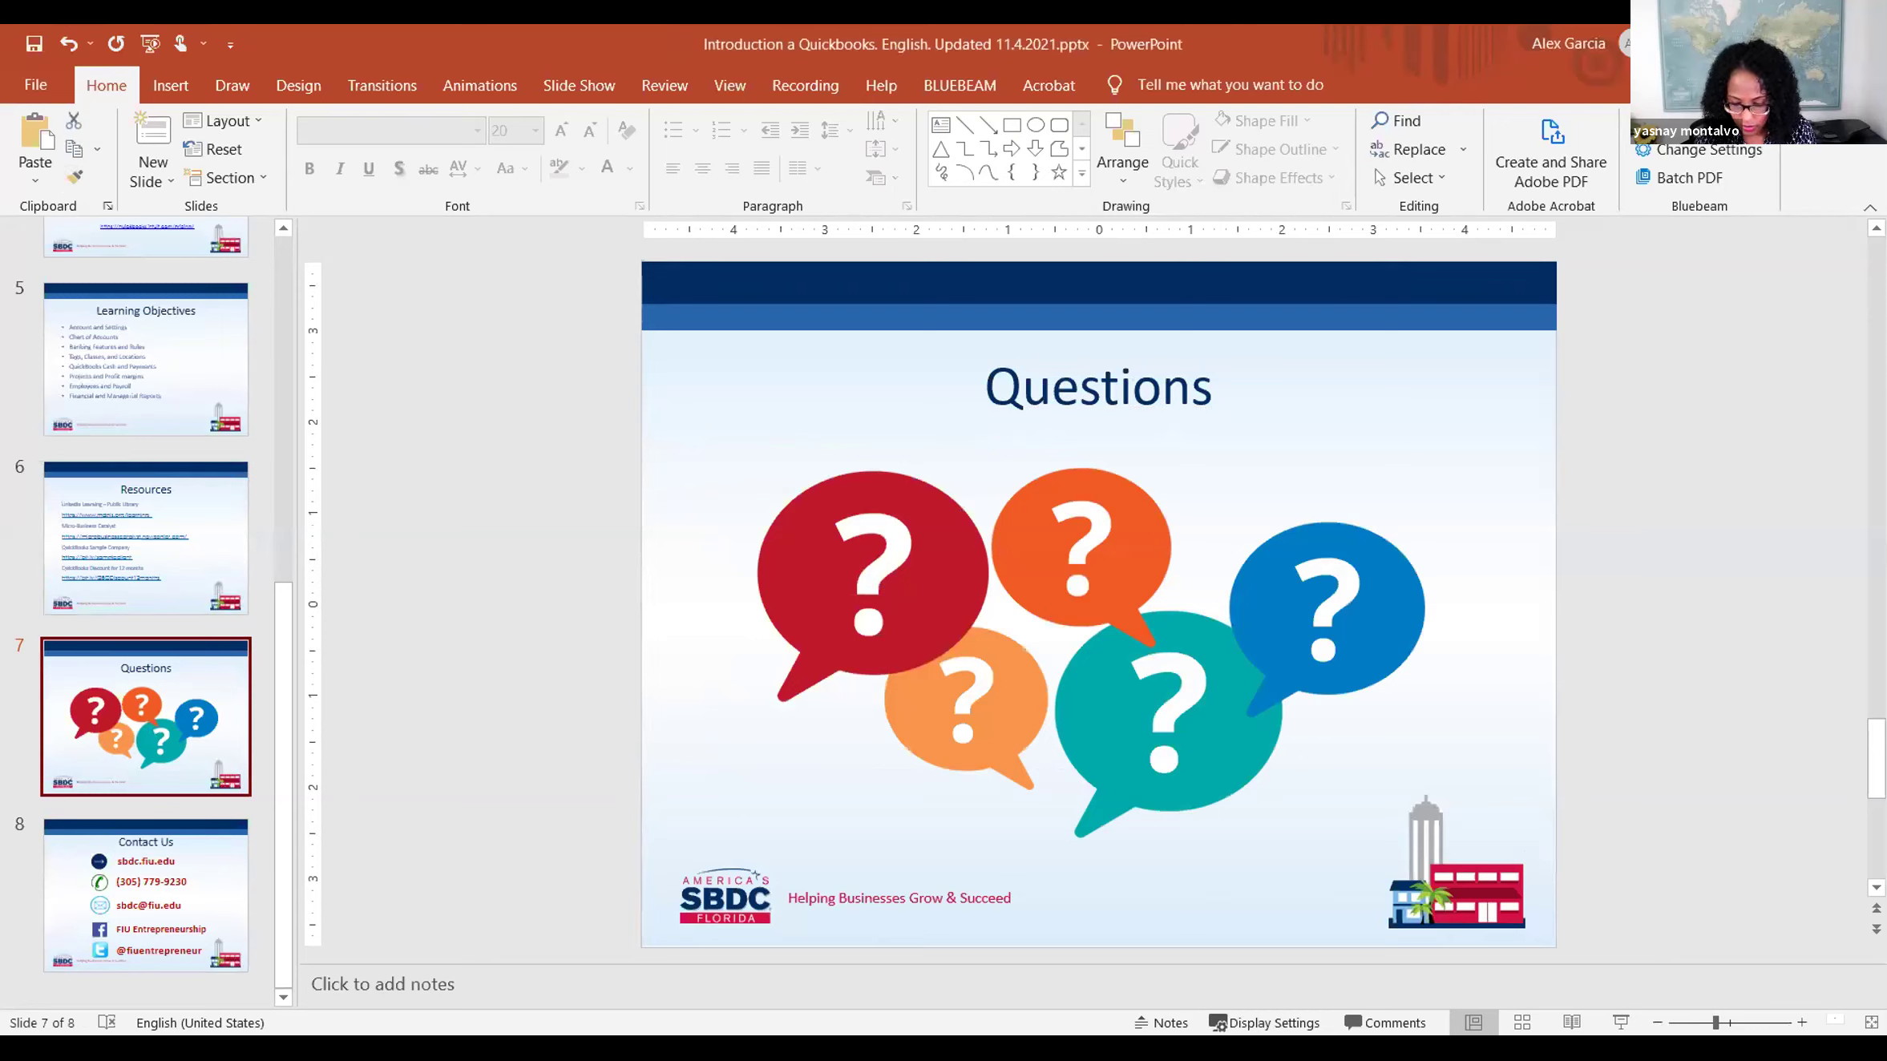
# Step: Switch to PowerPoint, open the Resources slide and format all its body text as underlined Century Gothic
pyautogui.click(174, 576)
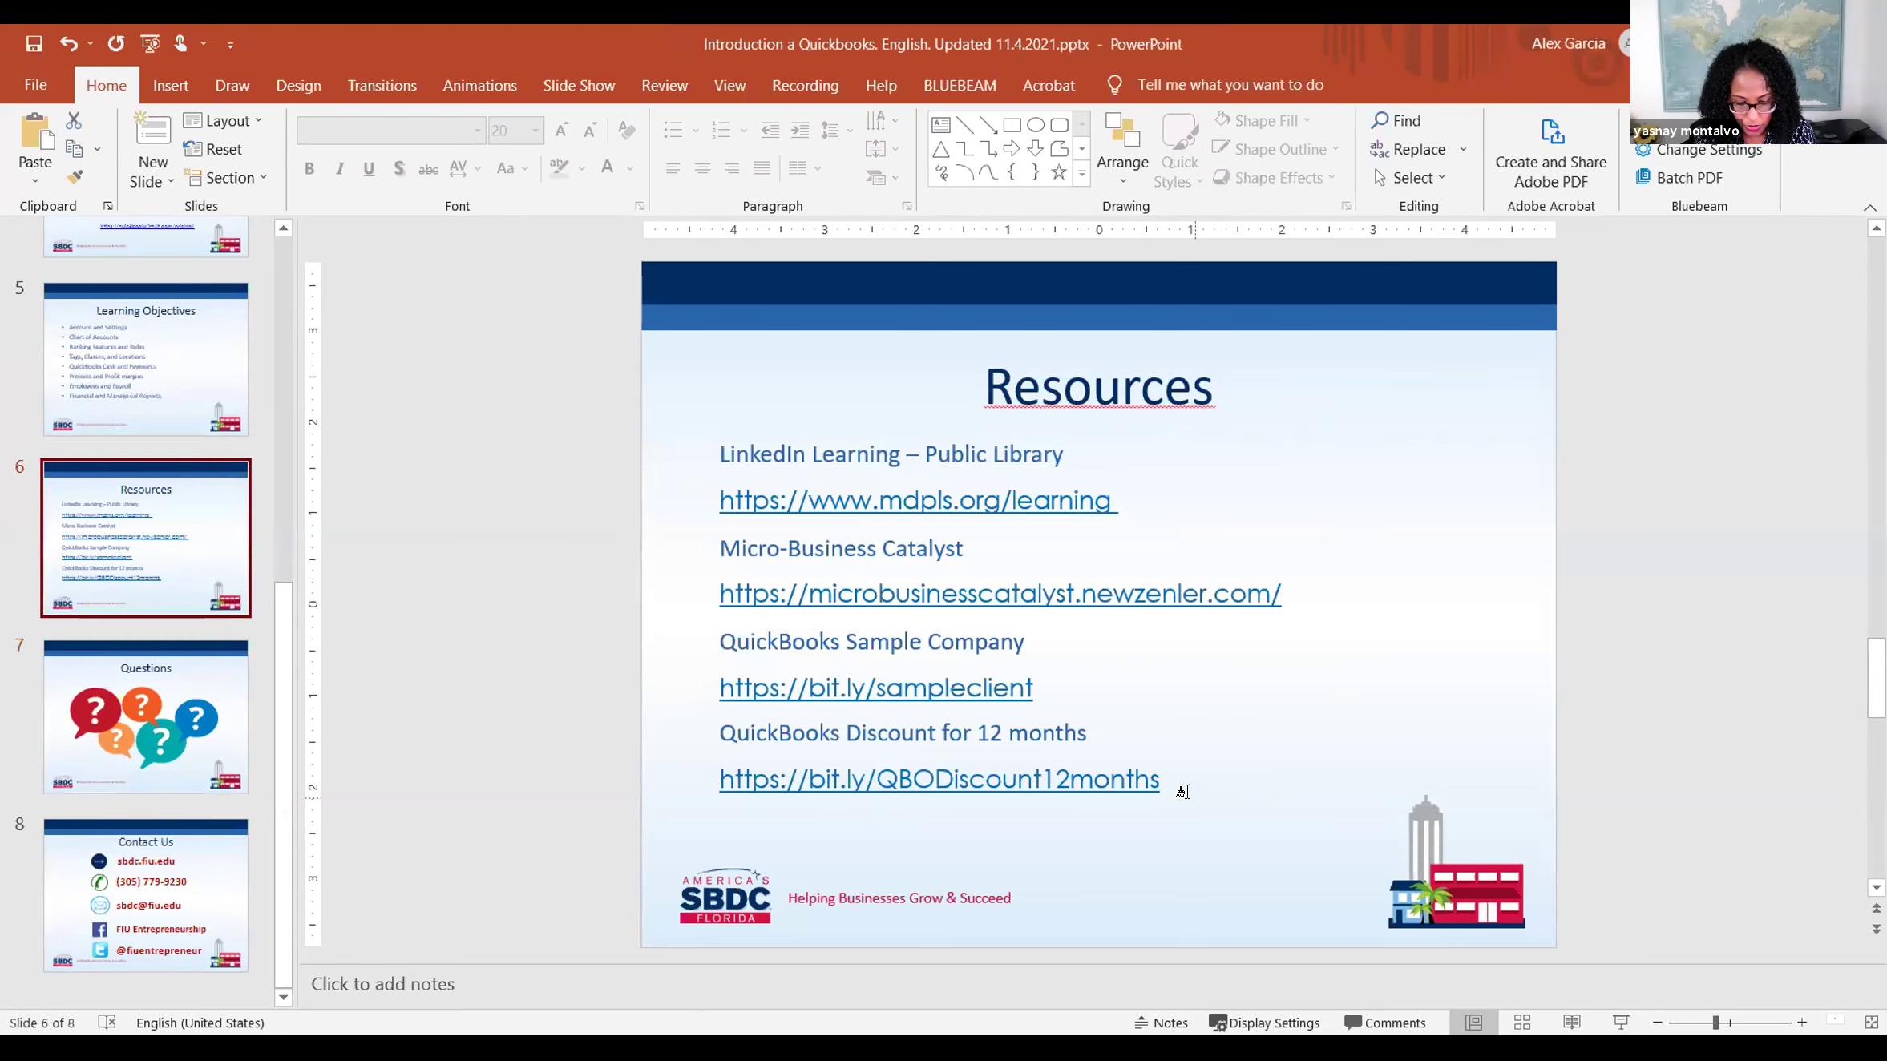
pyautogui.moveTo(716, 811); pyautogui.dragTo(706, 455)
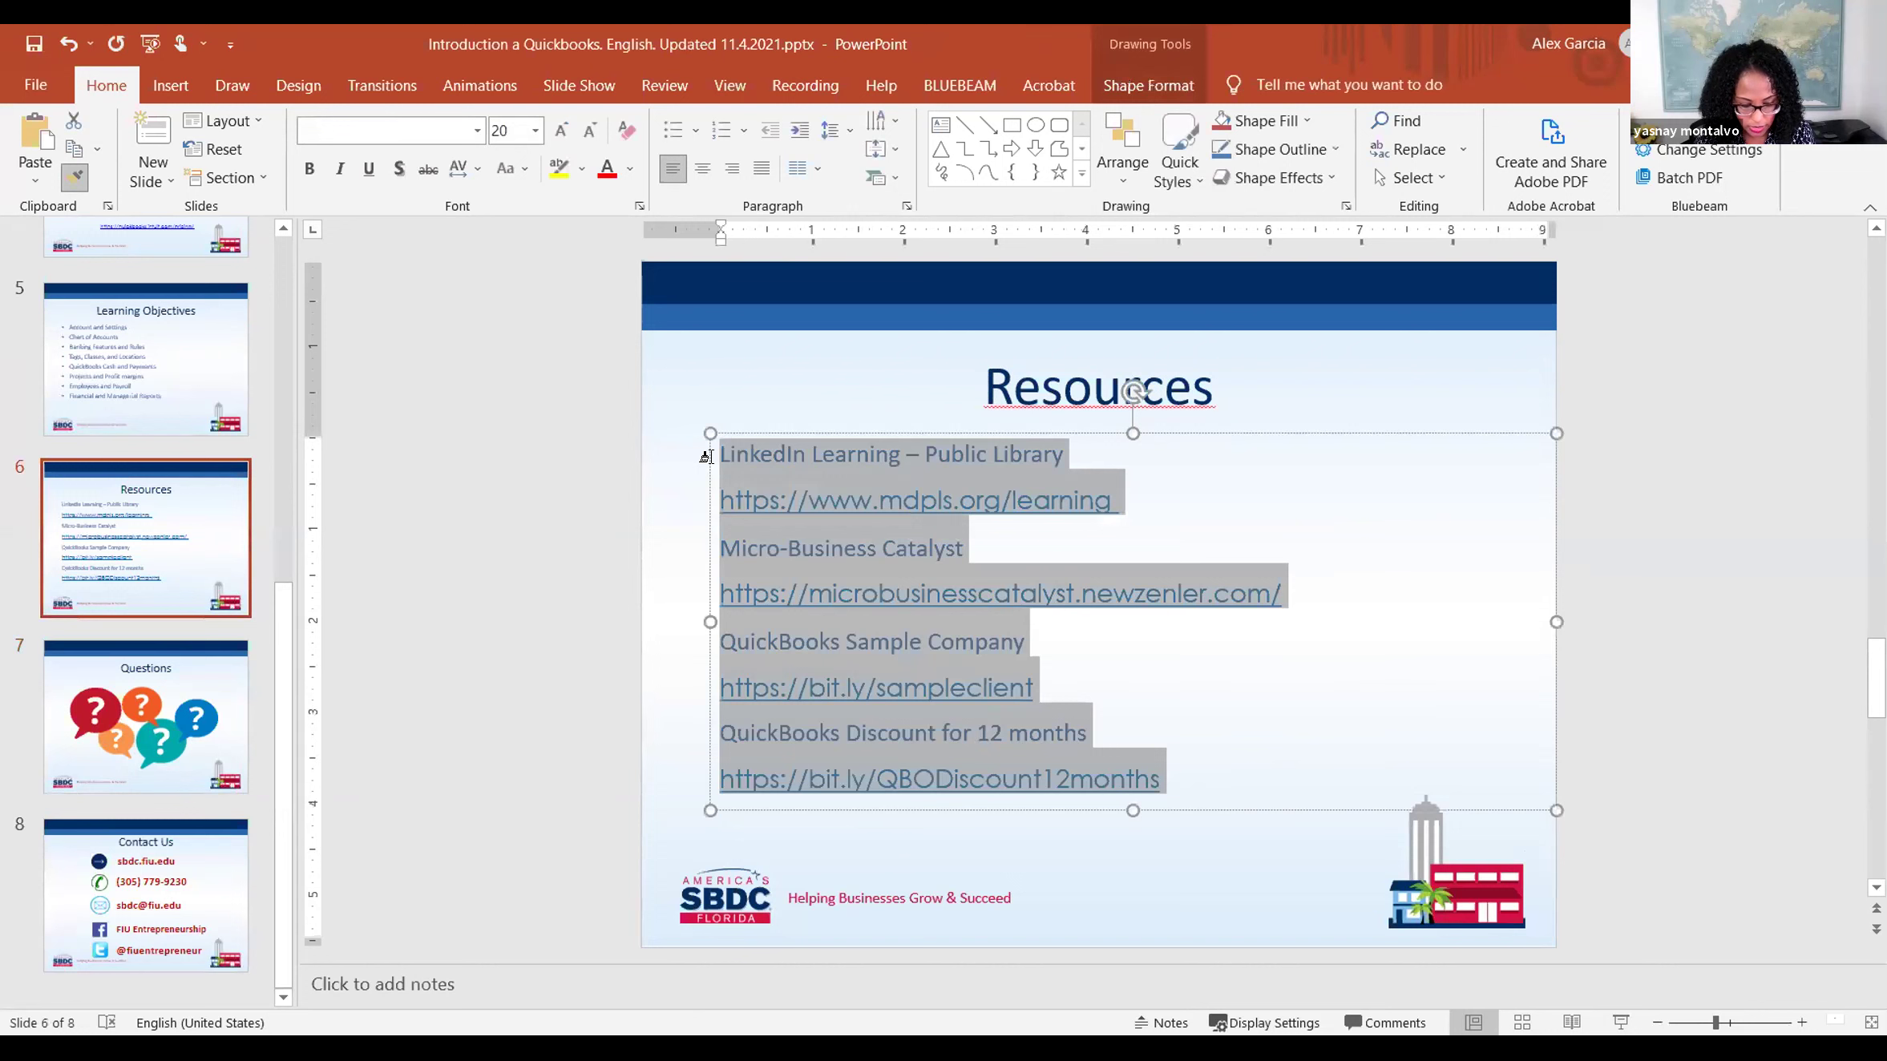
pyautogui.hotkey('ctrl', 'u')
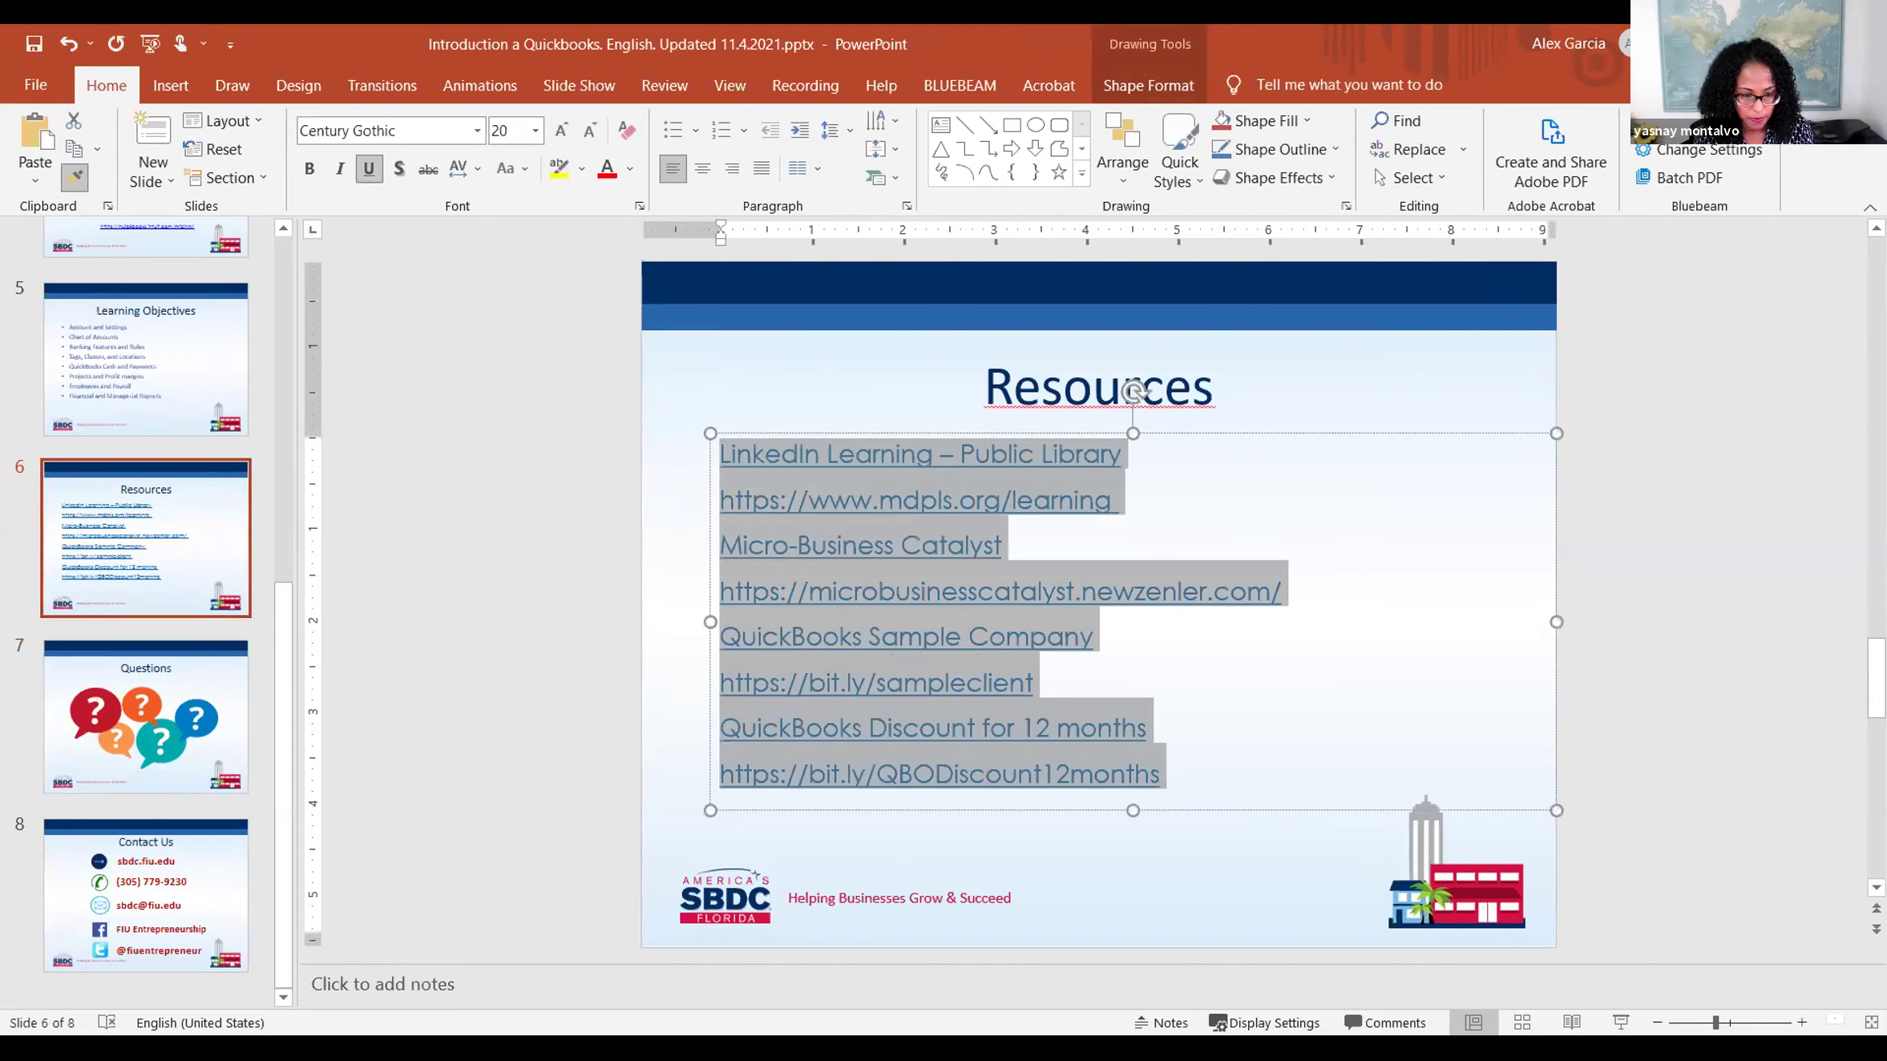
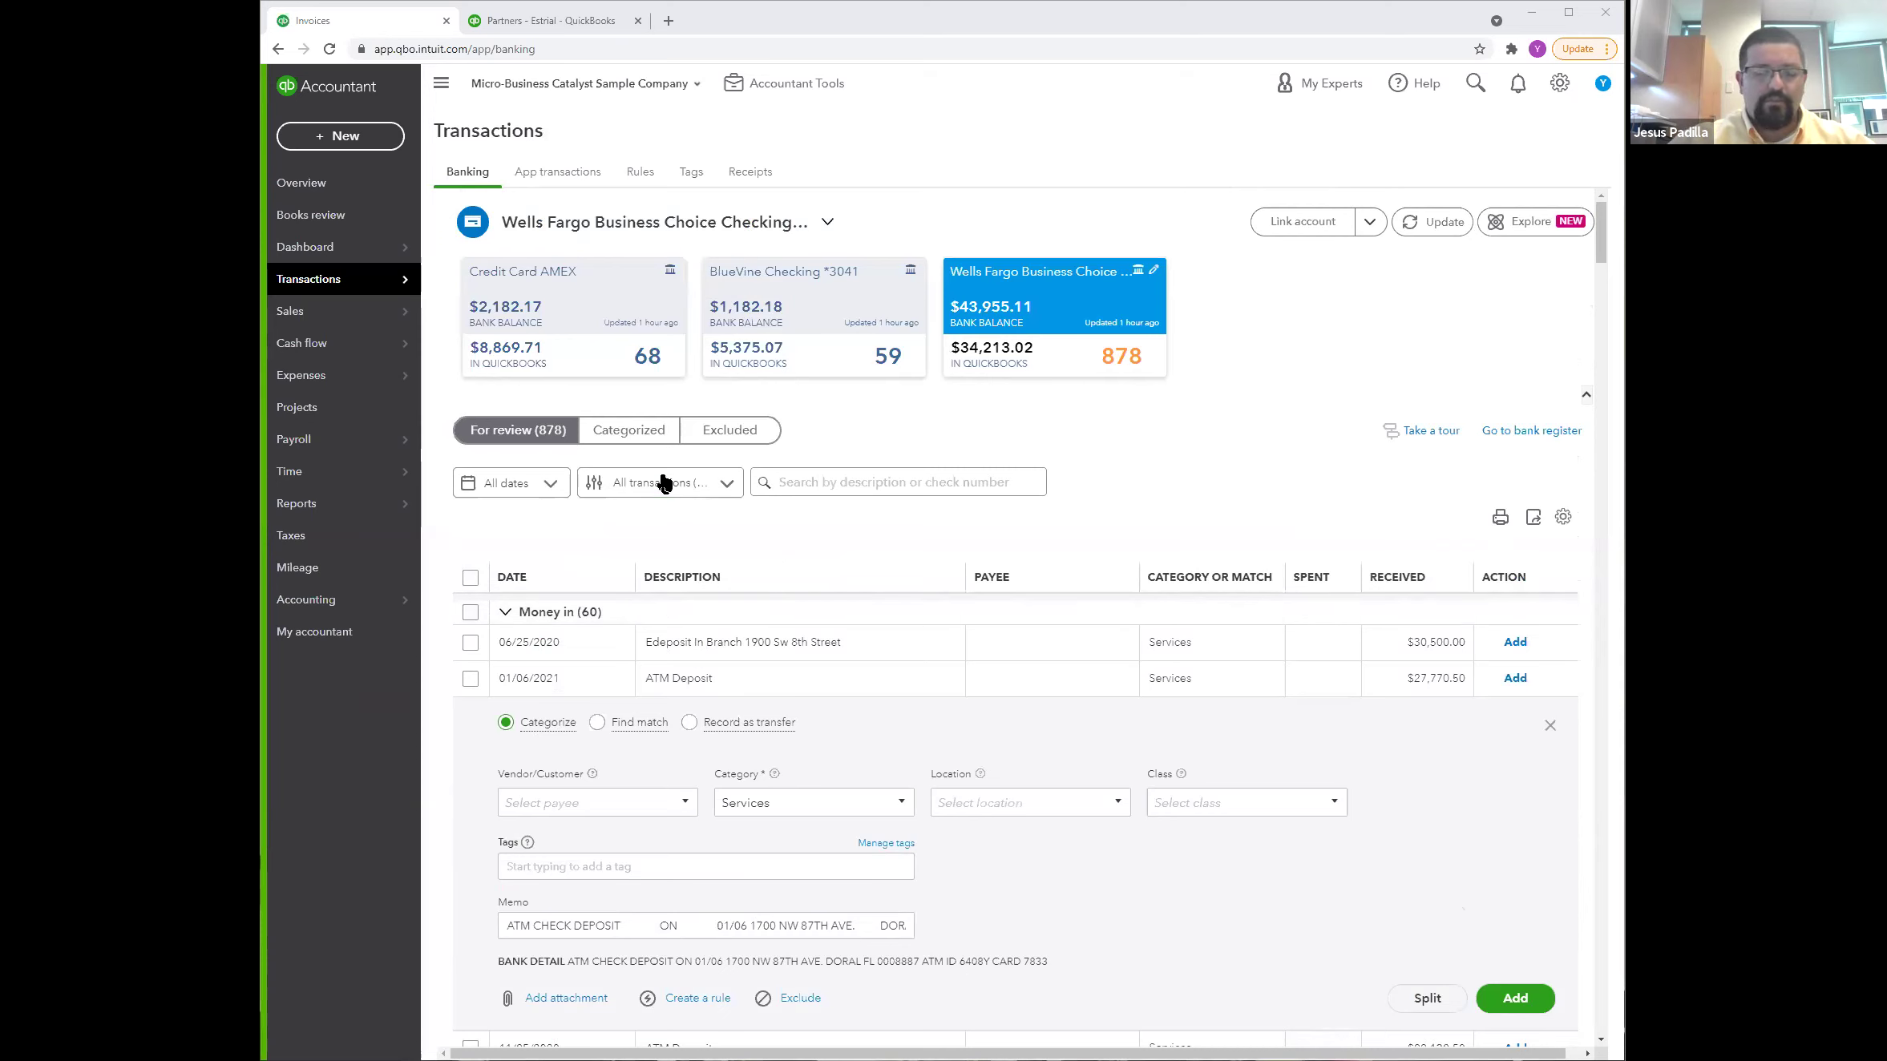
# Step: In QuickBooks, filter the Wells Fargo transactions for review to Transferred and open the 01/21/2020 online transfer of $2,000.00
pyautogui.click(661, 483)
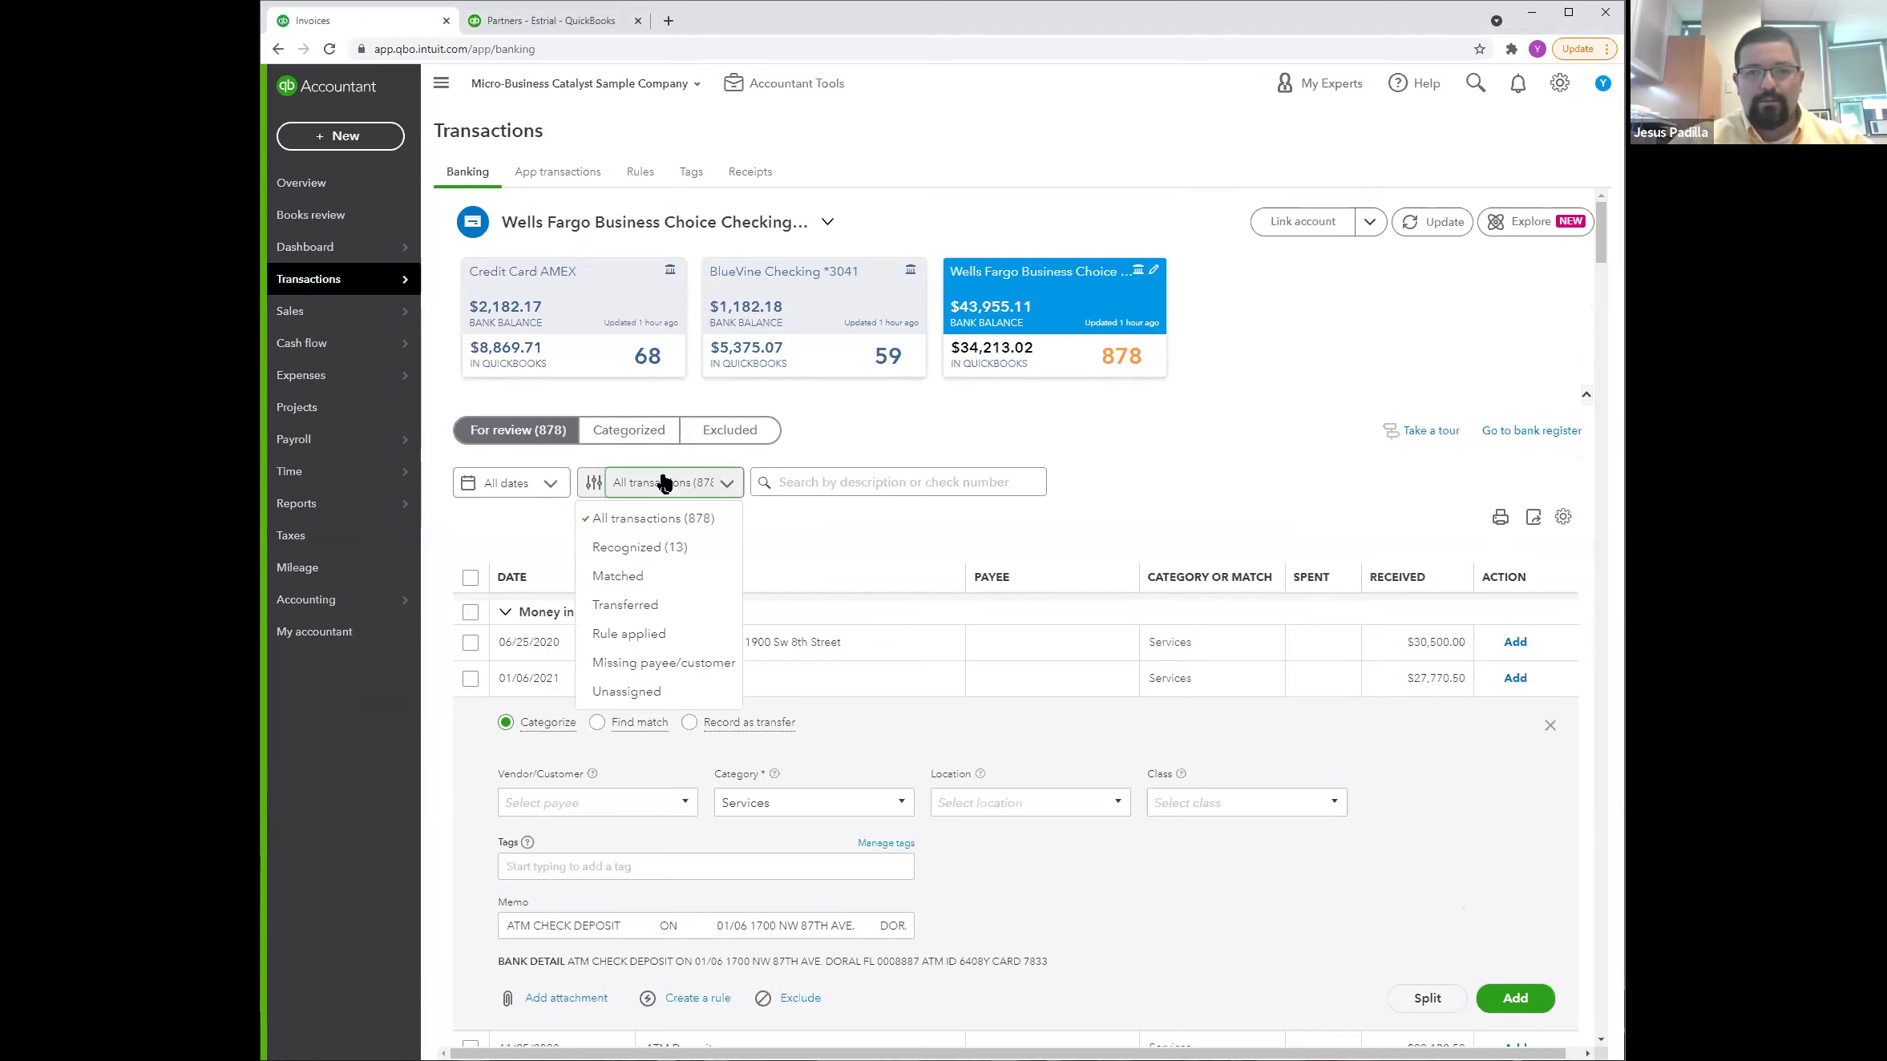
pyautogui.click(646, 606)
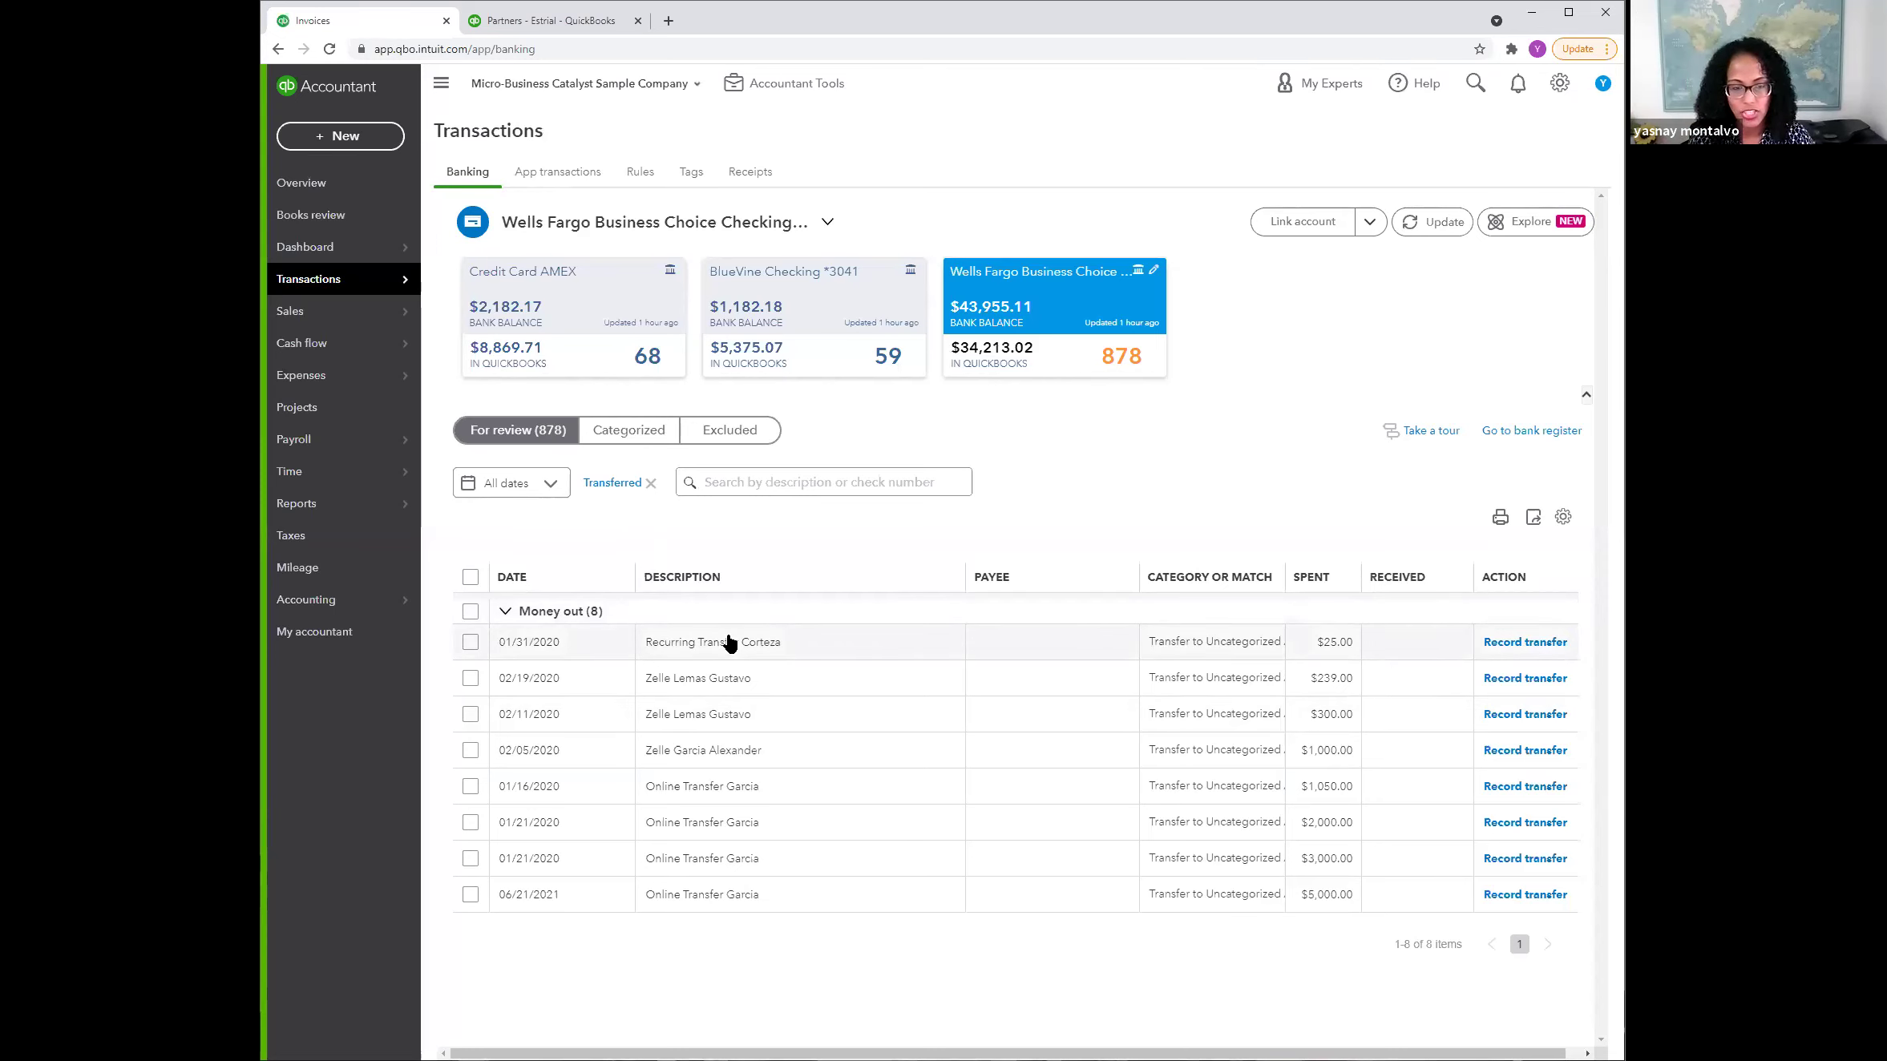
pyautogui.click(711, 833)
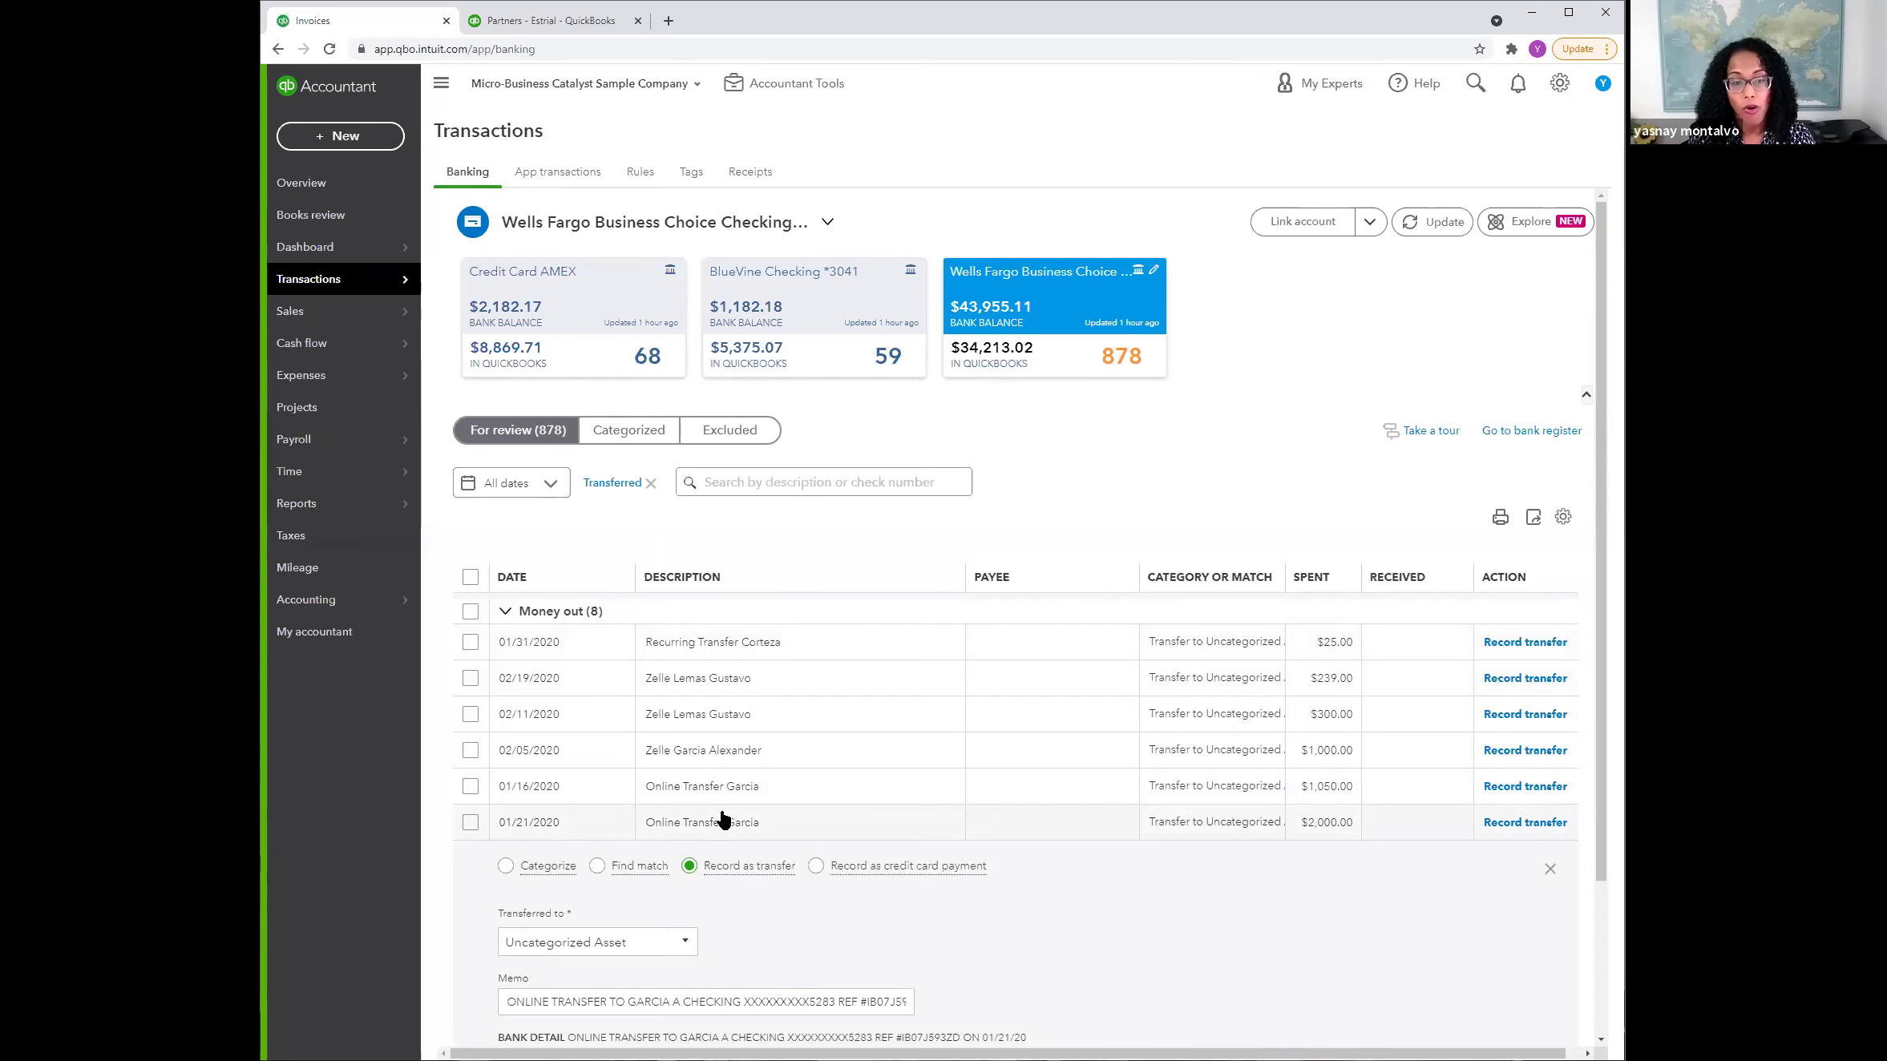
pyautogui.scroll(-1, 720, 816)
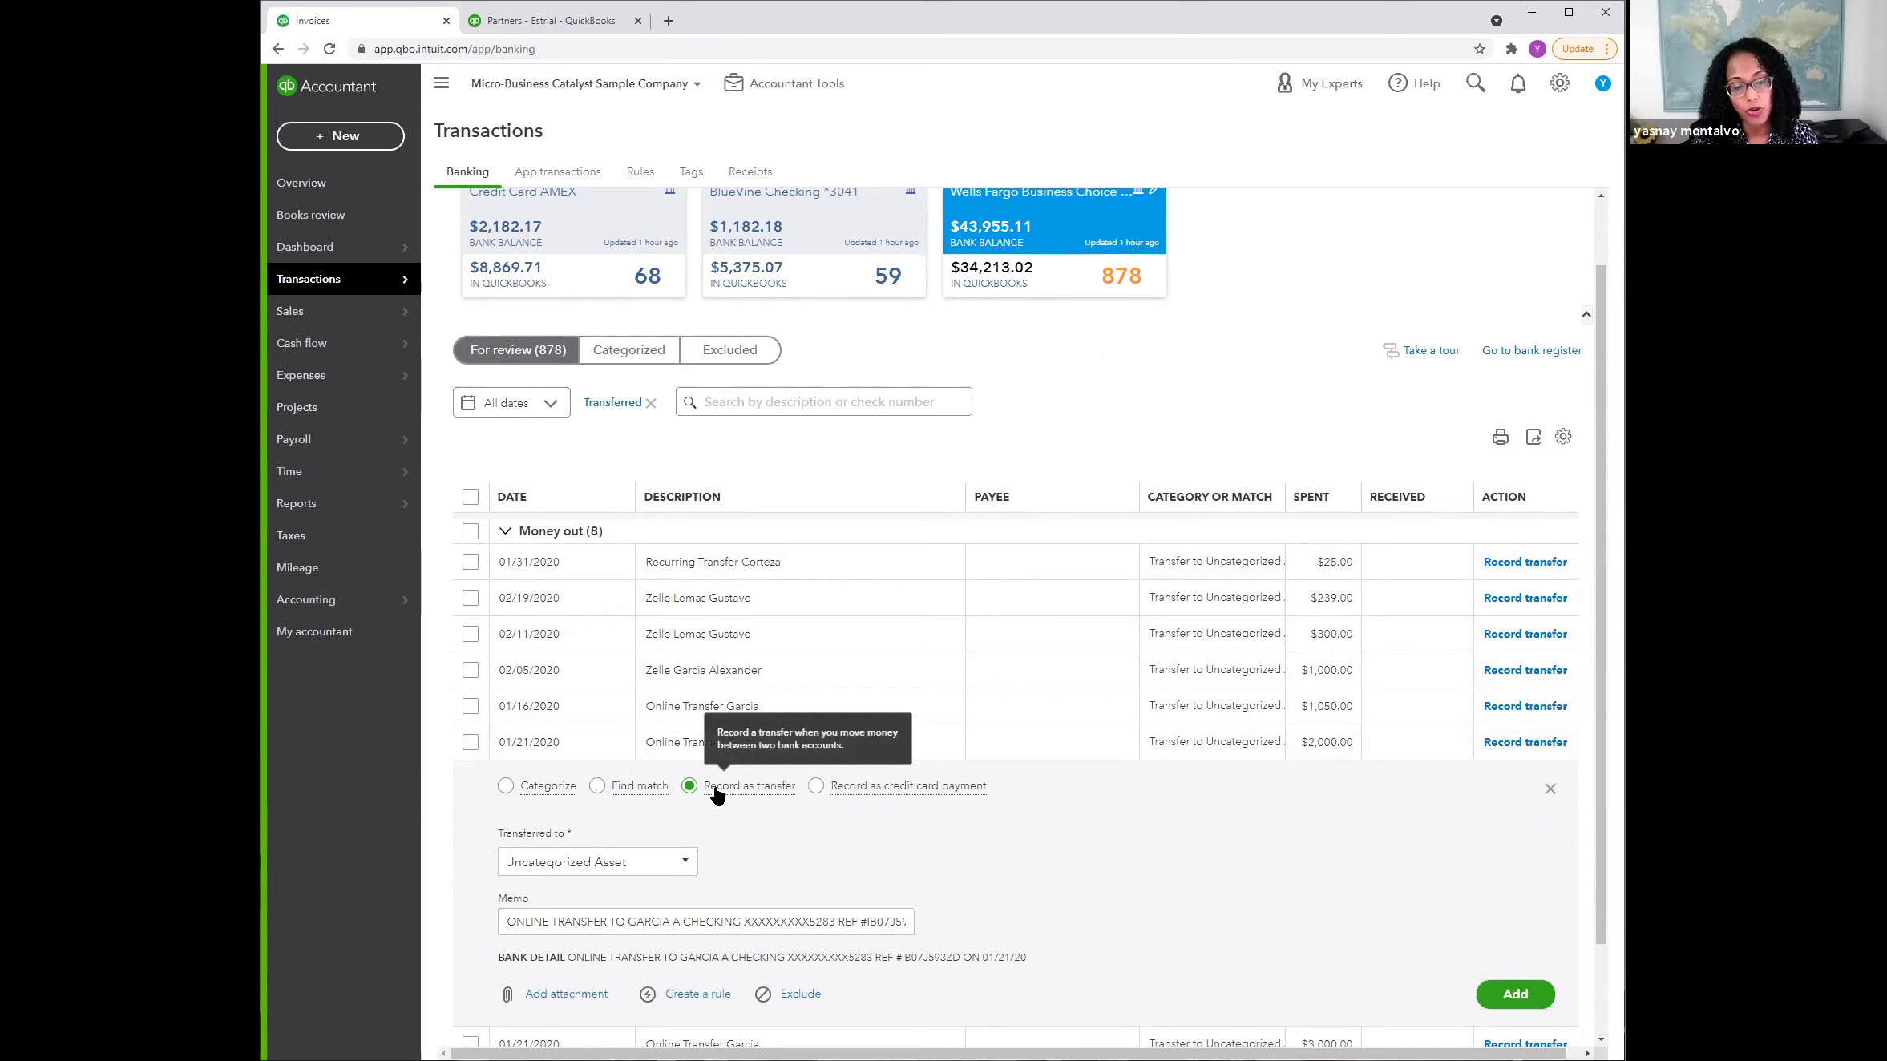
pyautogui.scroll(-1, 706, 781)
# Step: Set BlueVine Checking as the account the $2,000.00 went to and add the transfer
pyautogui.click(687, 753)
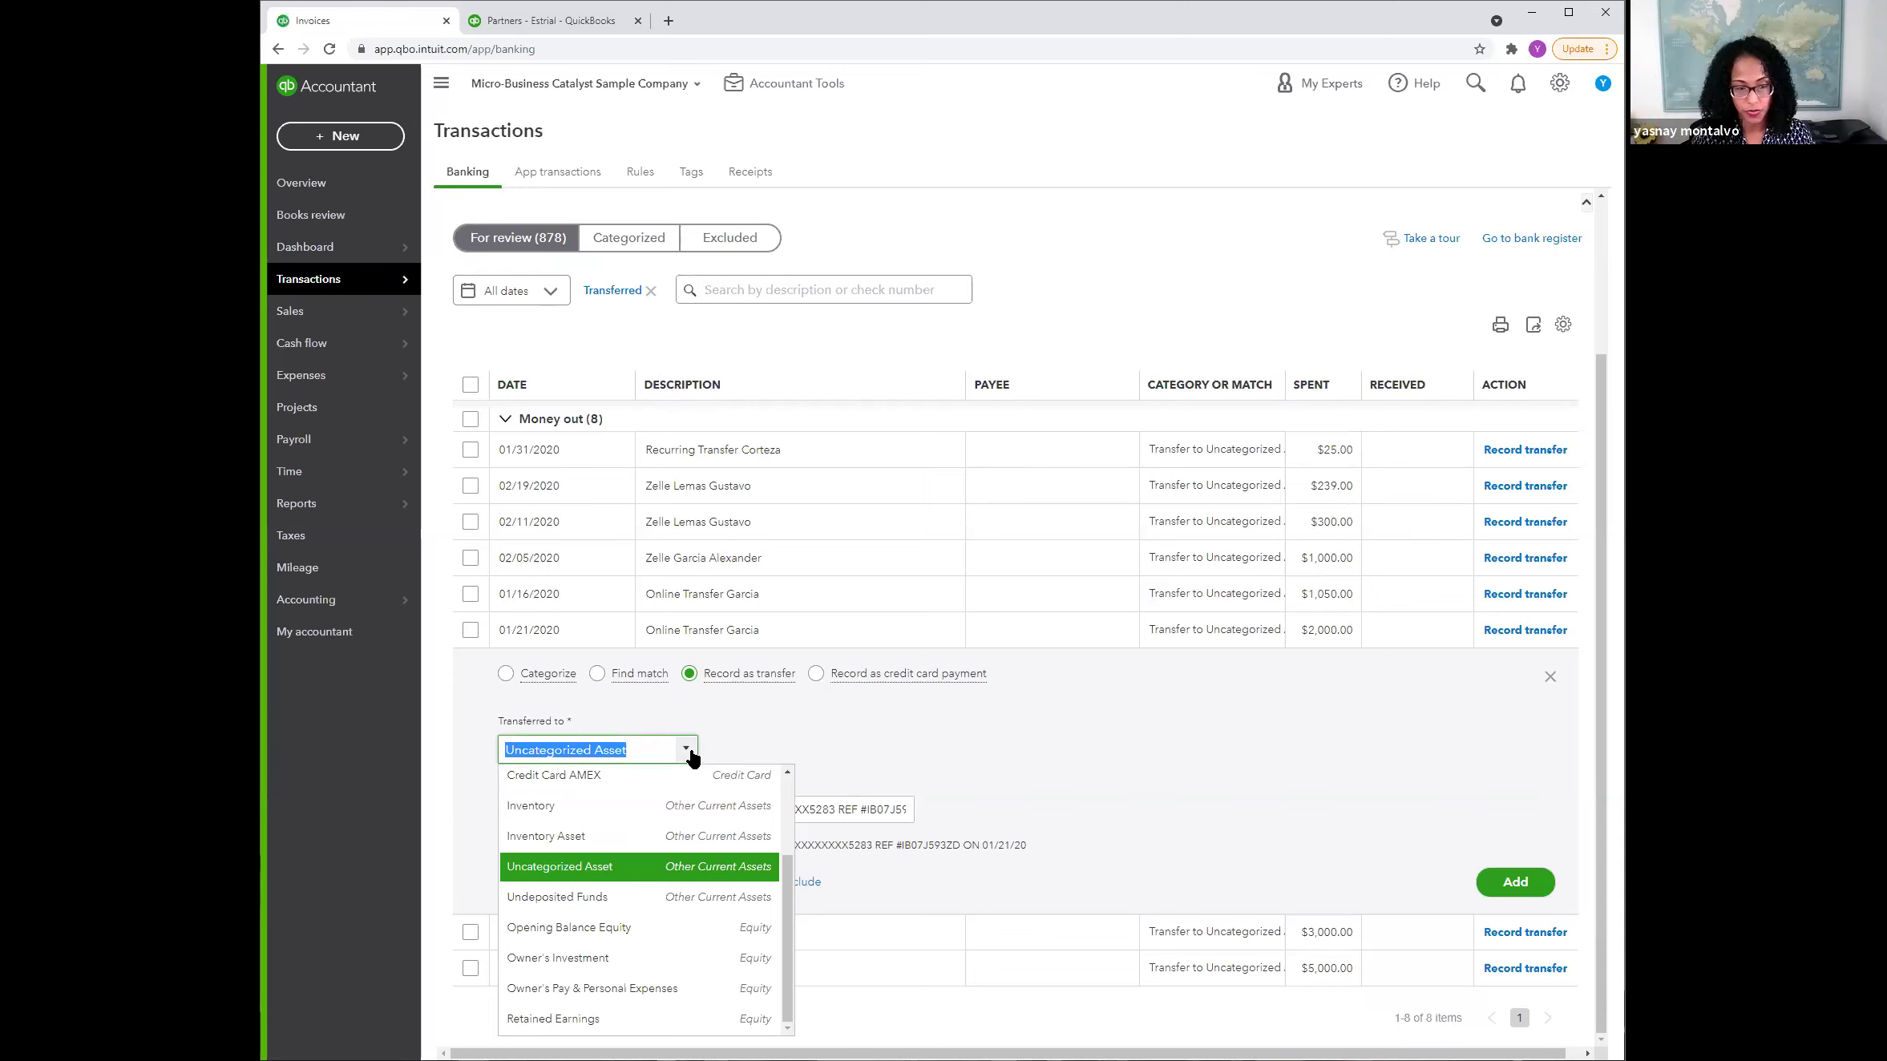
pyautogui.scroll(2, 646, 894)
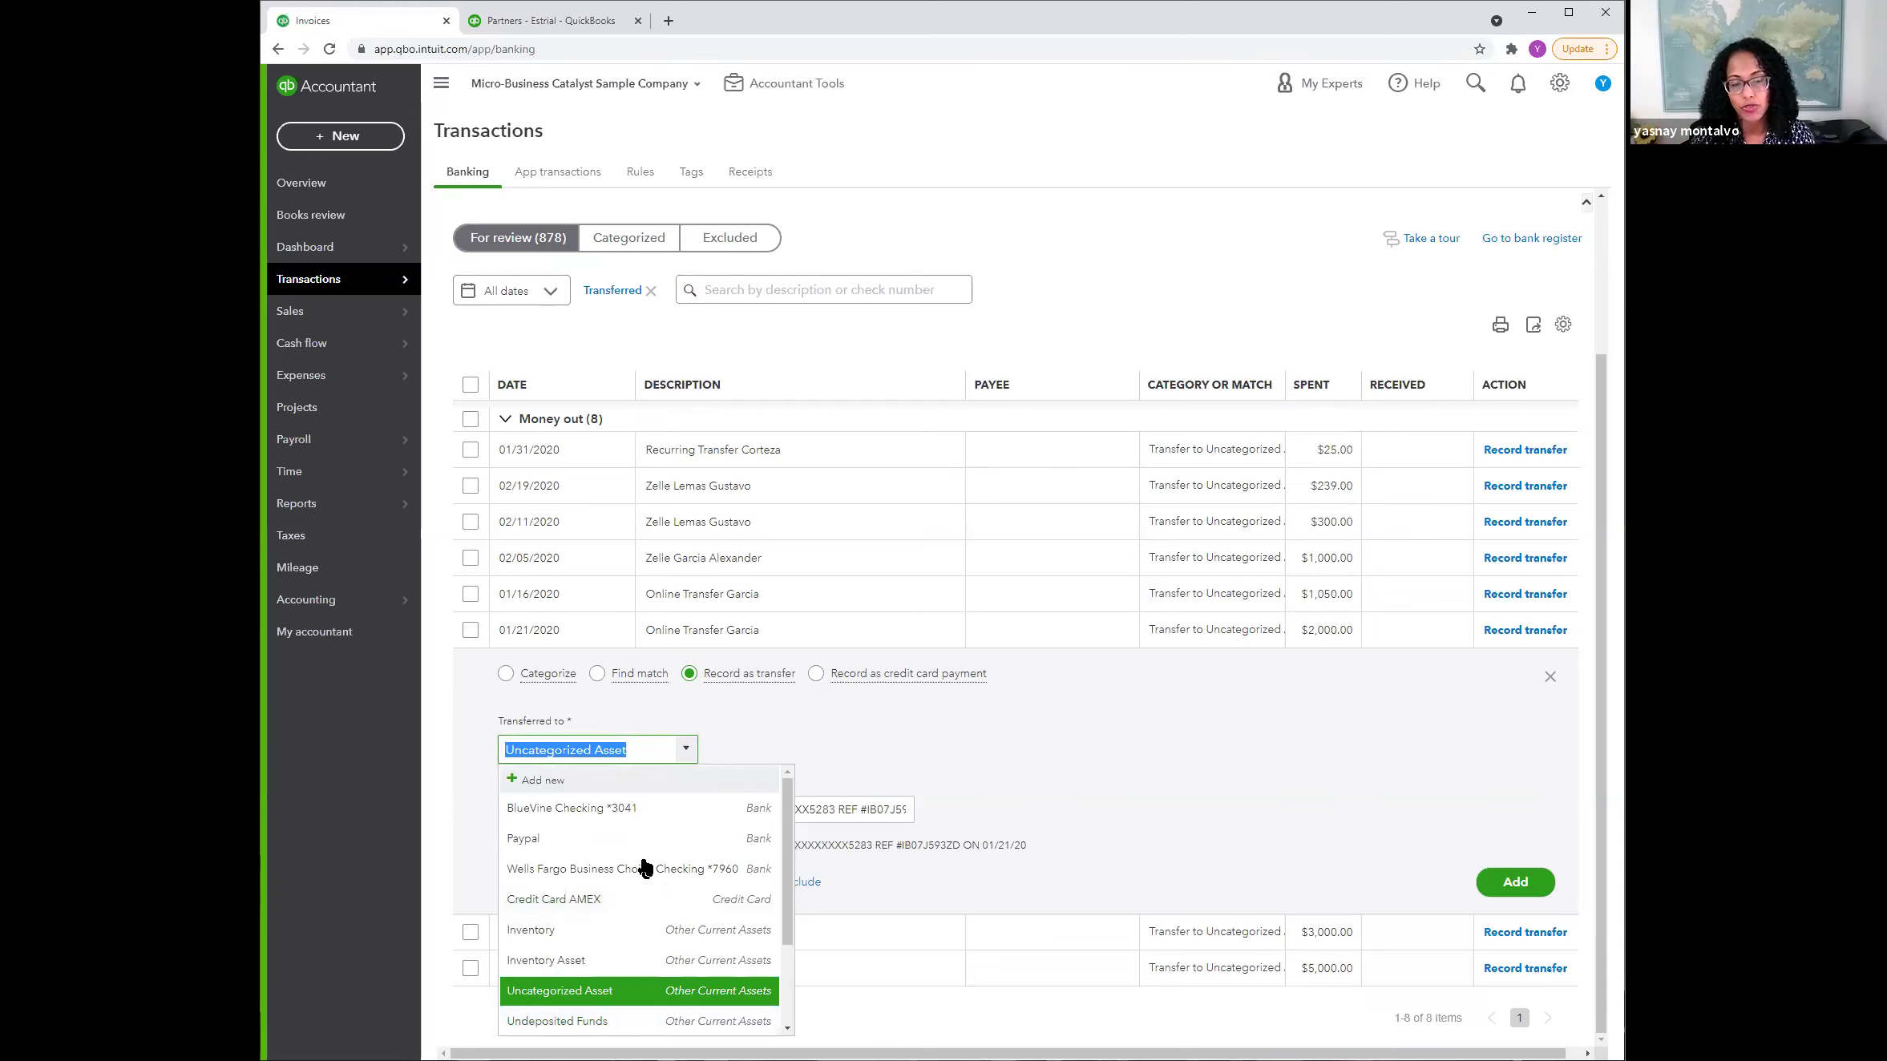
pyautogui.click(616, 809)
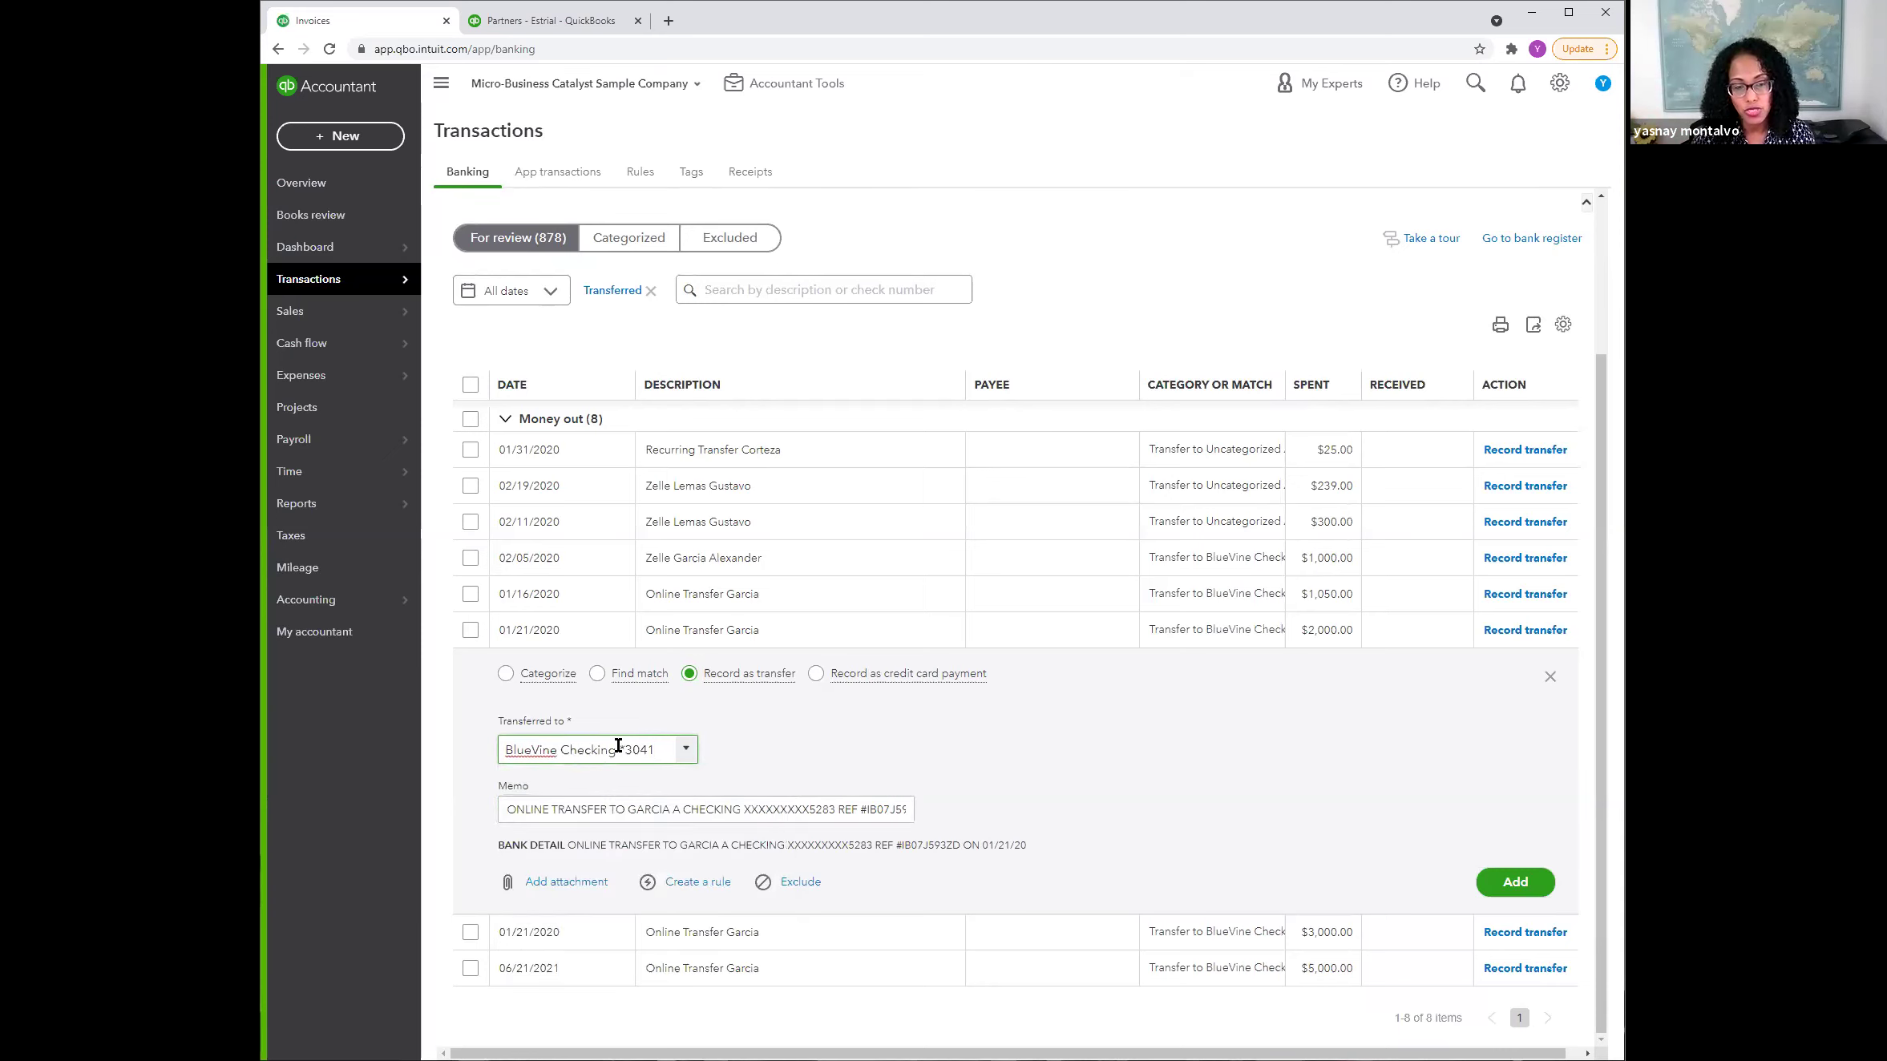
pyautogui.click(1492, 890)
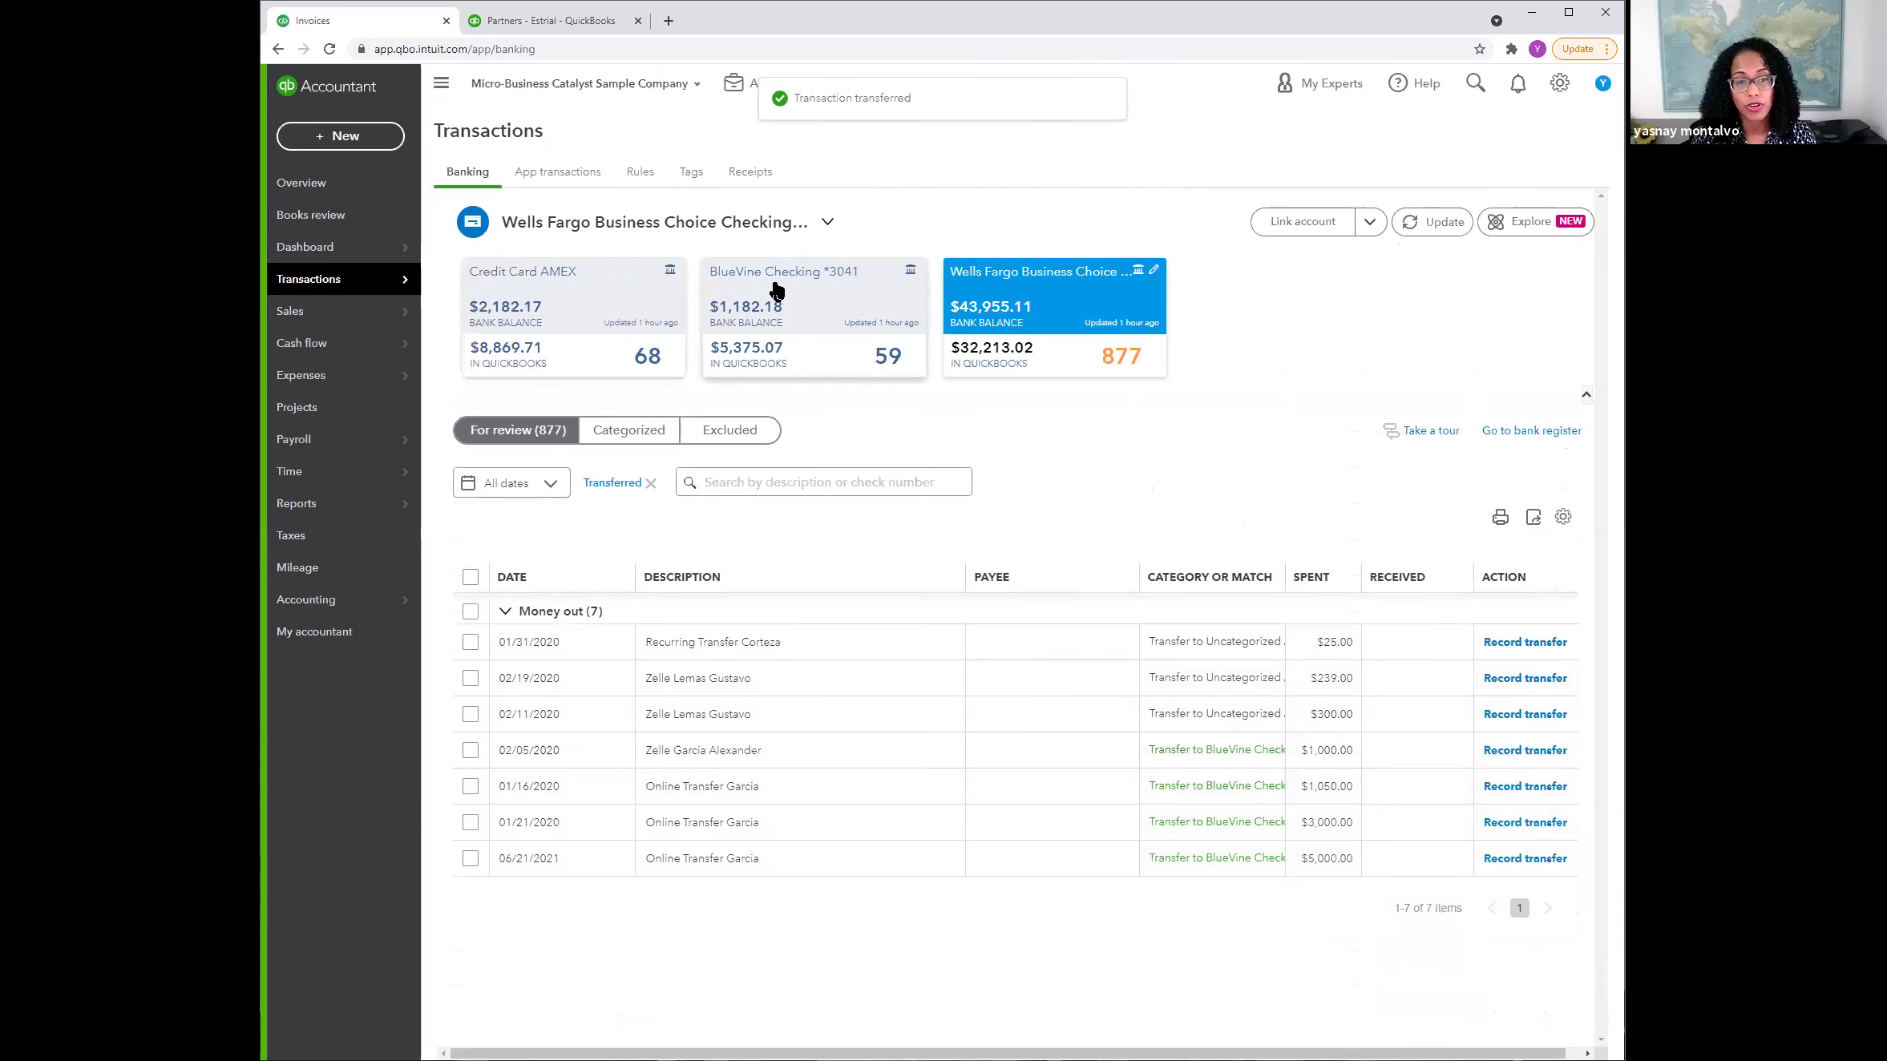
# Step: Show all BlueVine Checking transactions without the Transferred filter and examine the matched 04/21/2021 Intuit Soln Deposit of $597.00
pyautogui.click(774, 290)
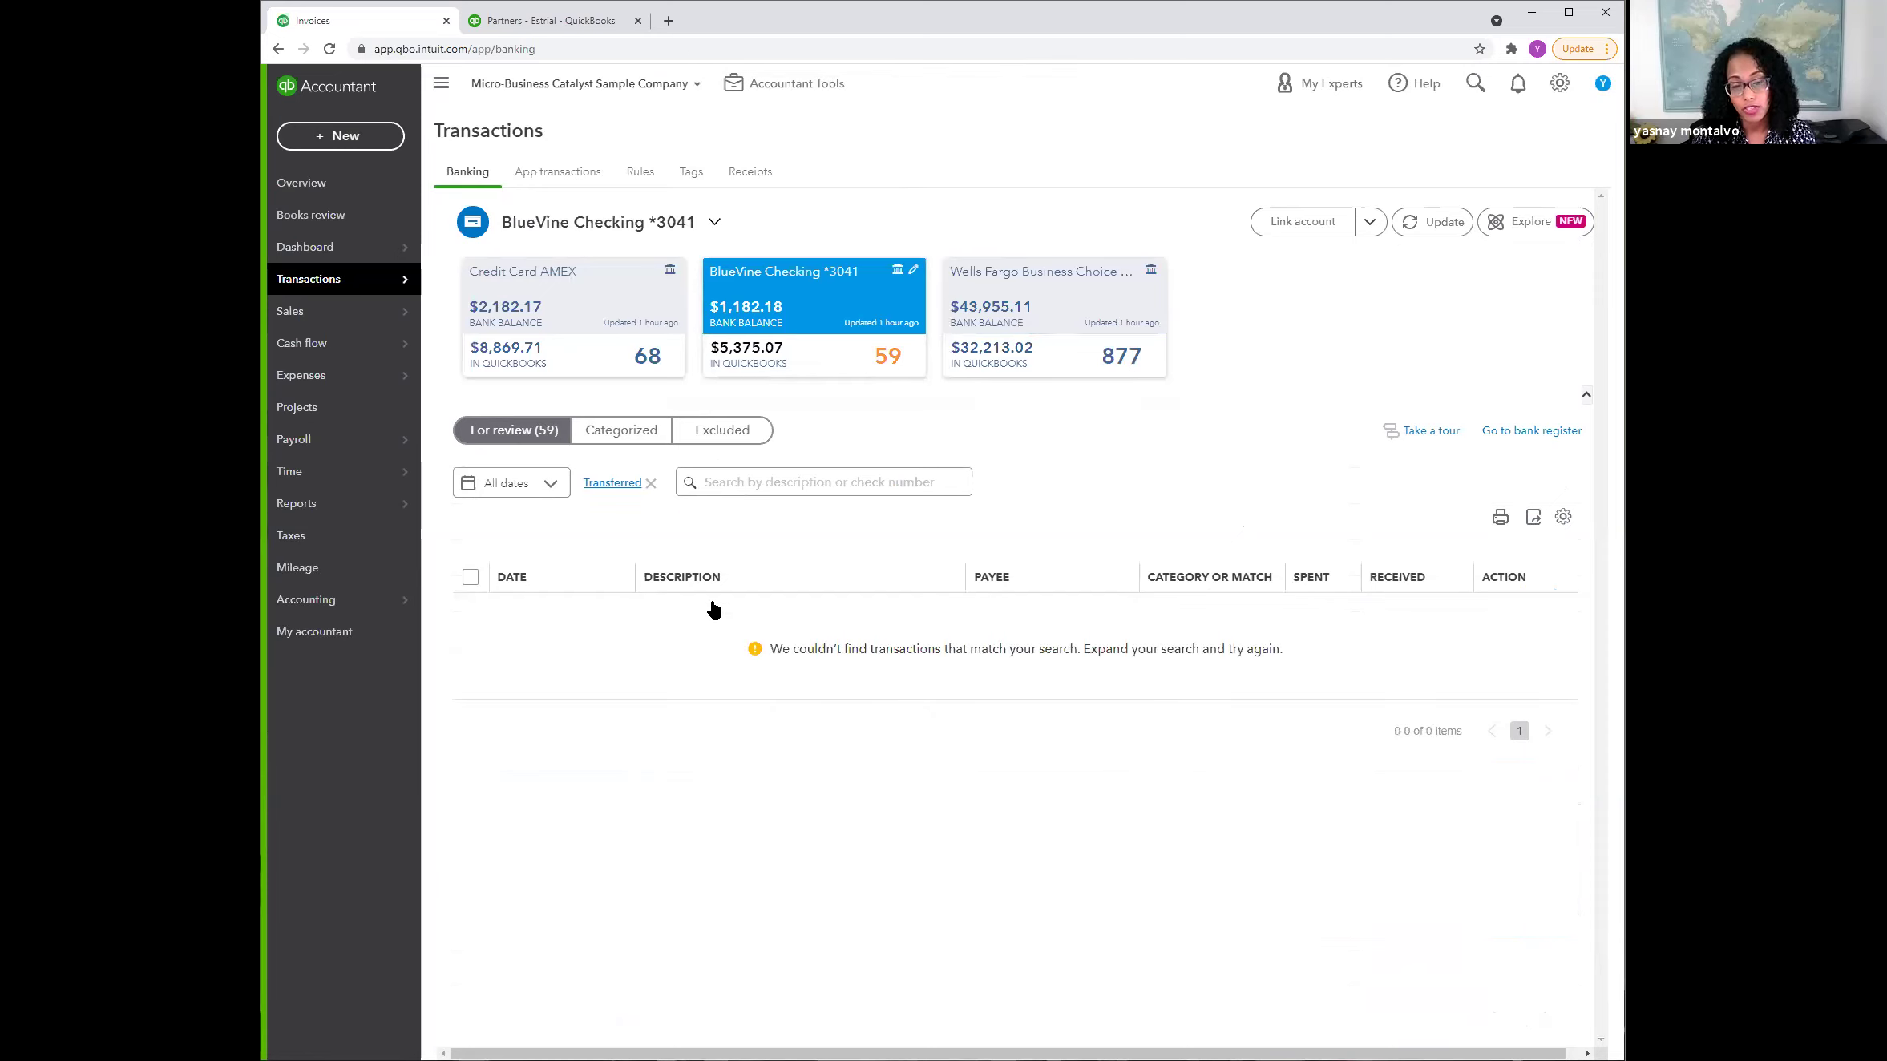
pyautogui.click(650, 482)
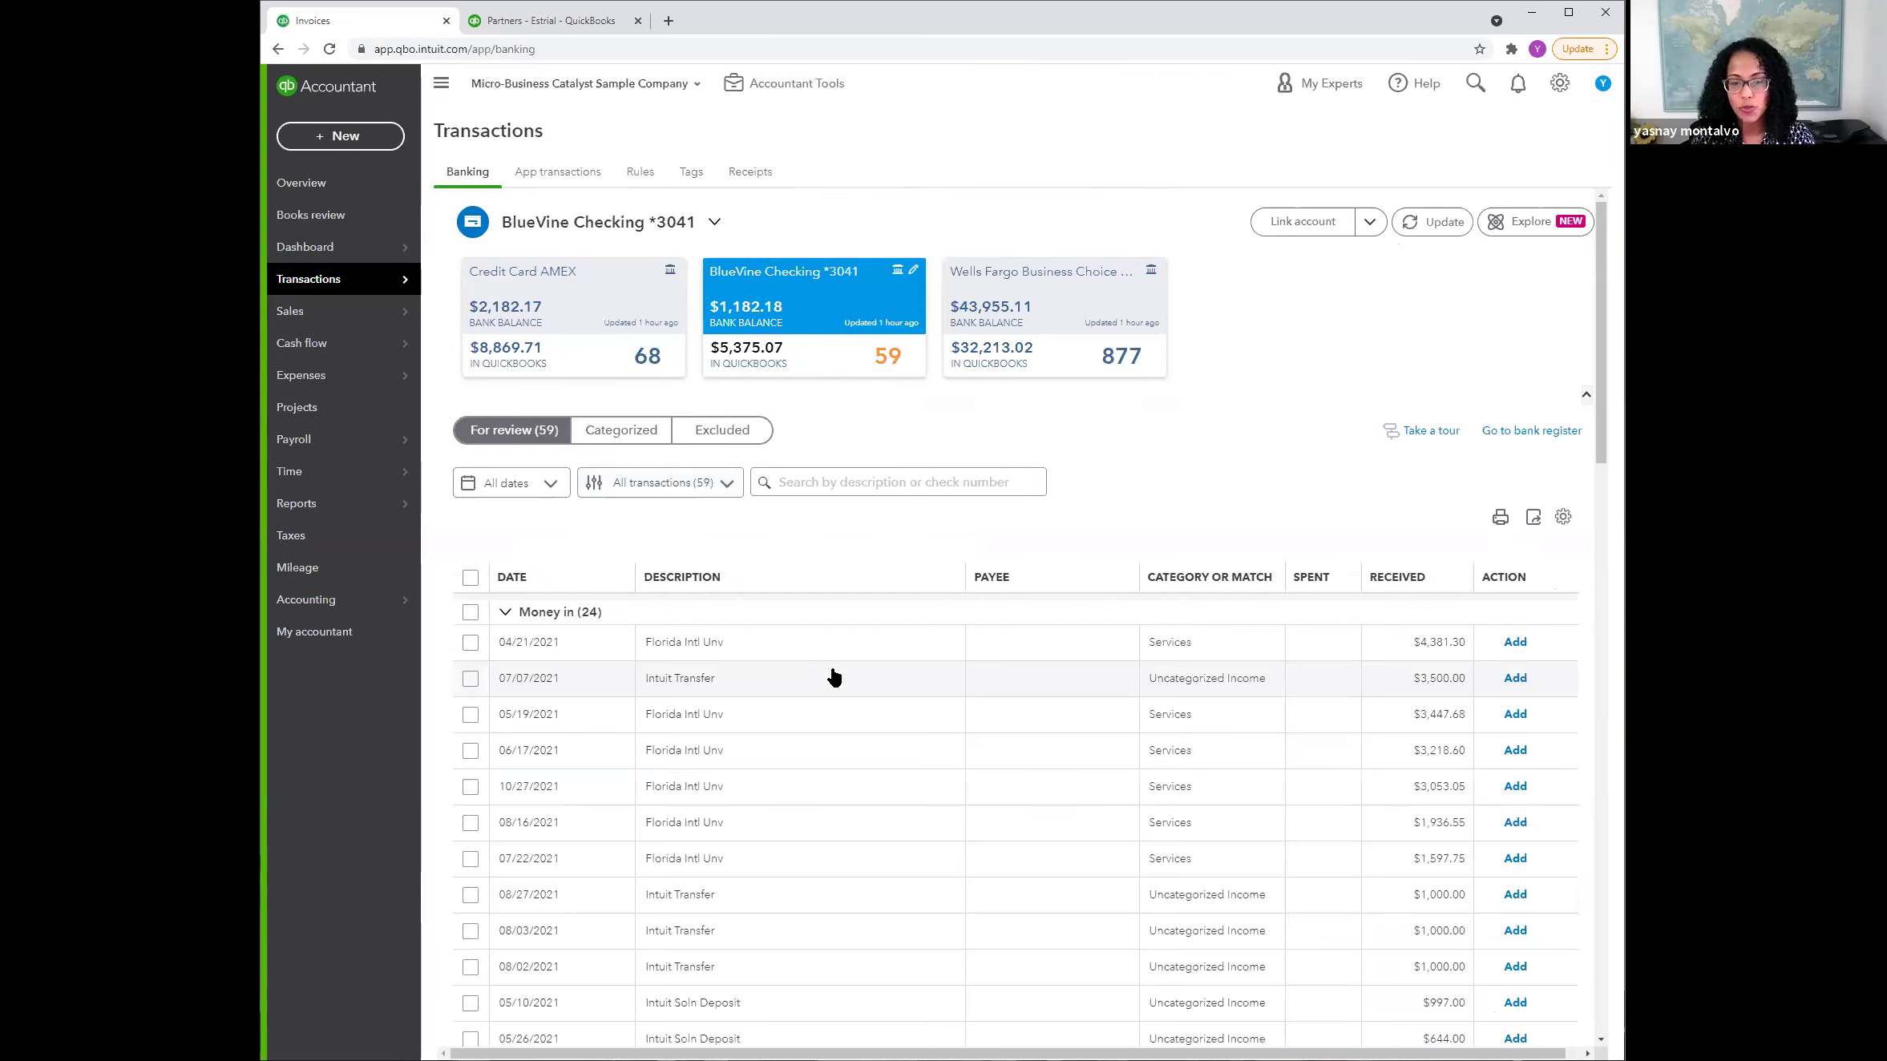
pyautogui.scroll(-2, 839, 694)
pyautogui.scroll(-2, 912, 883)
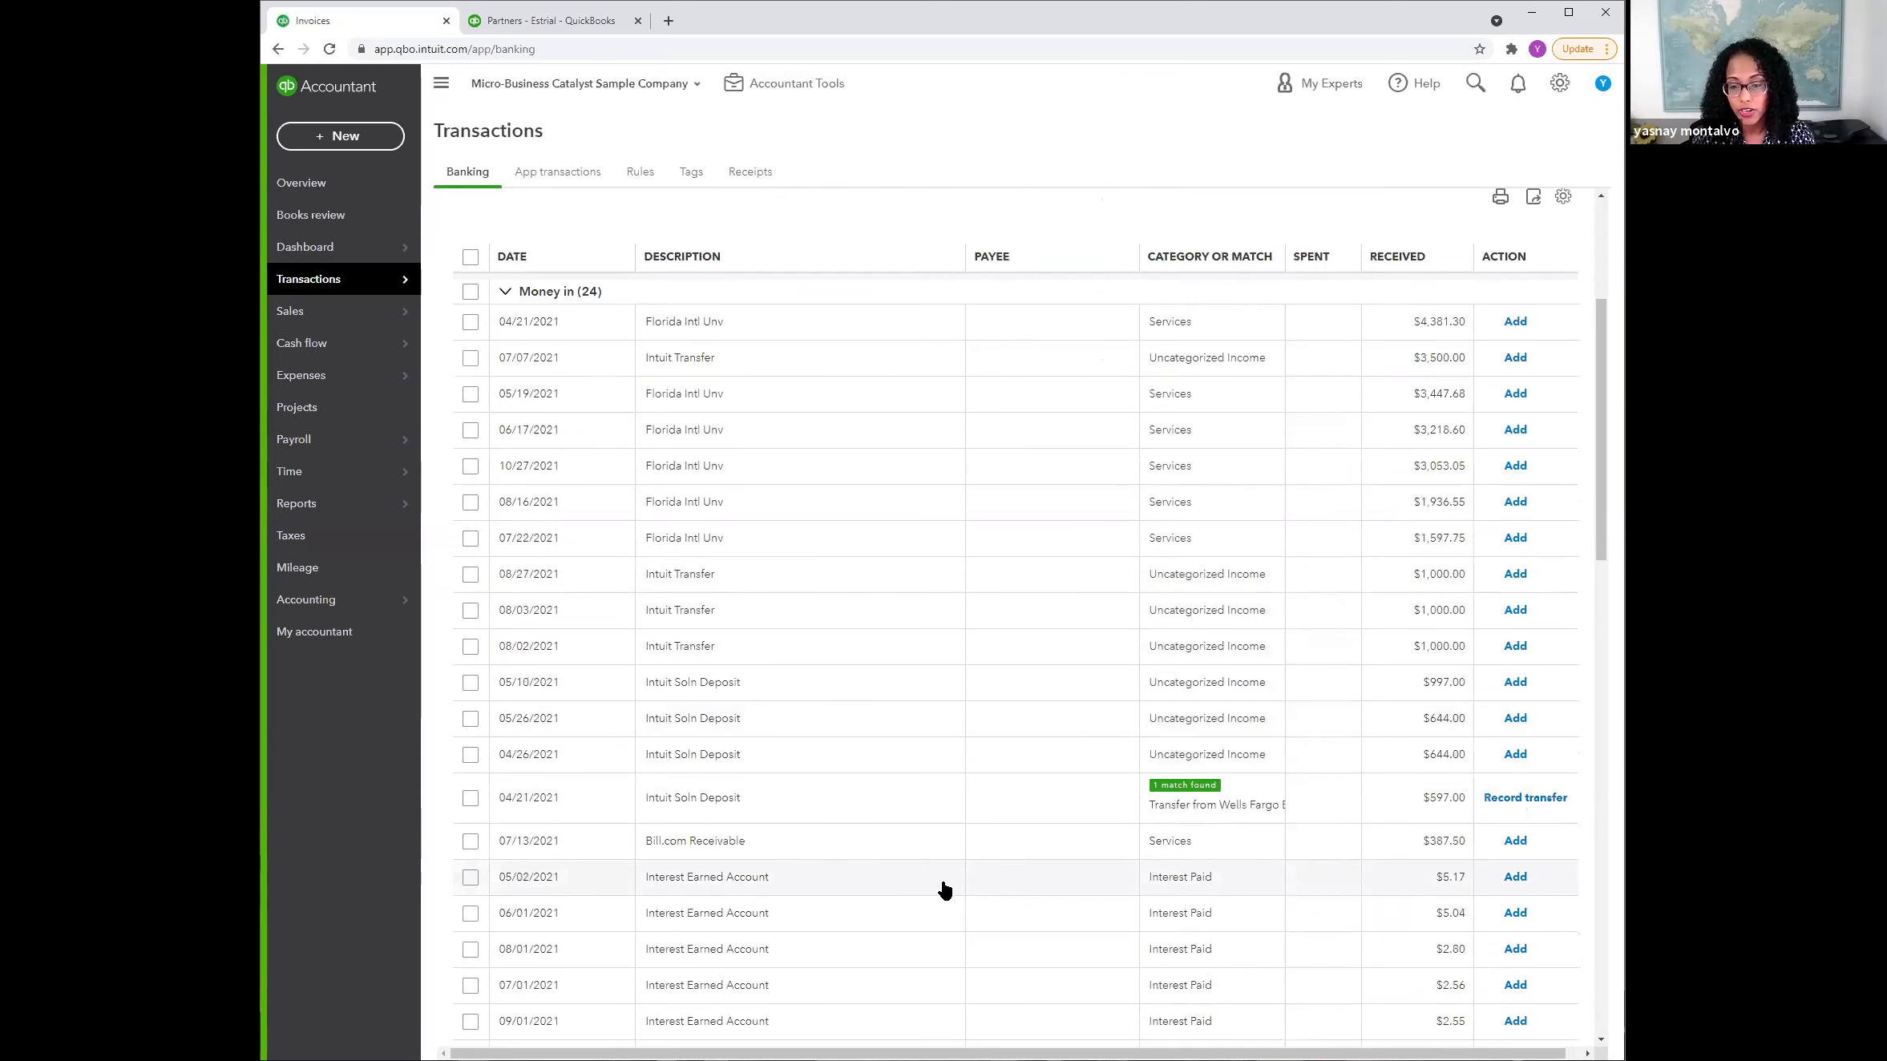
pyautogui.click(934, 815)
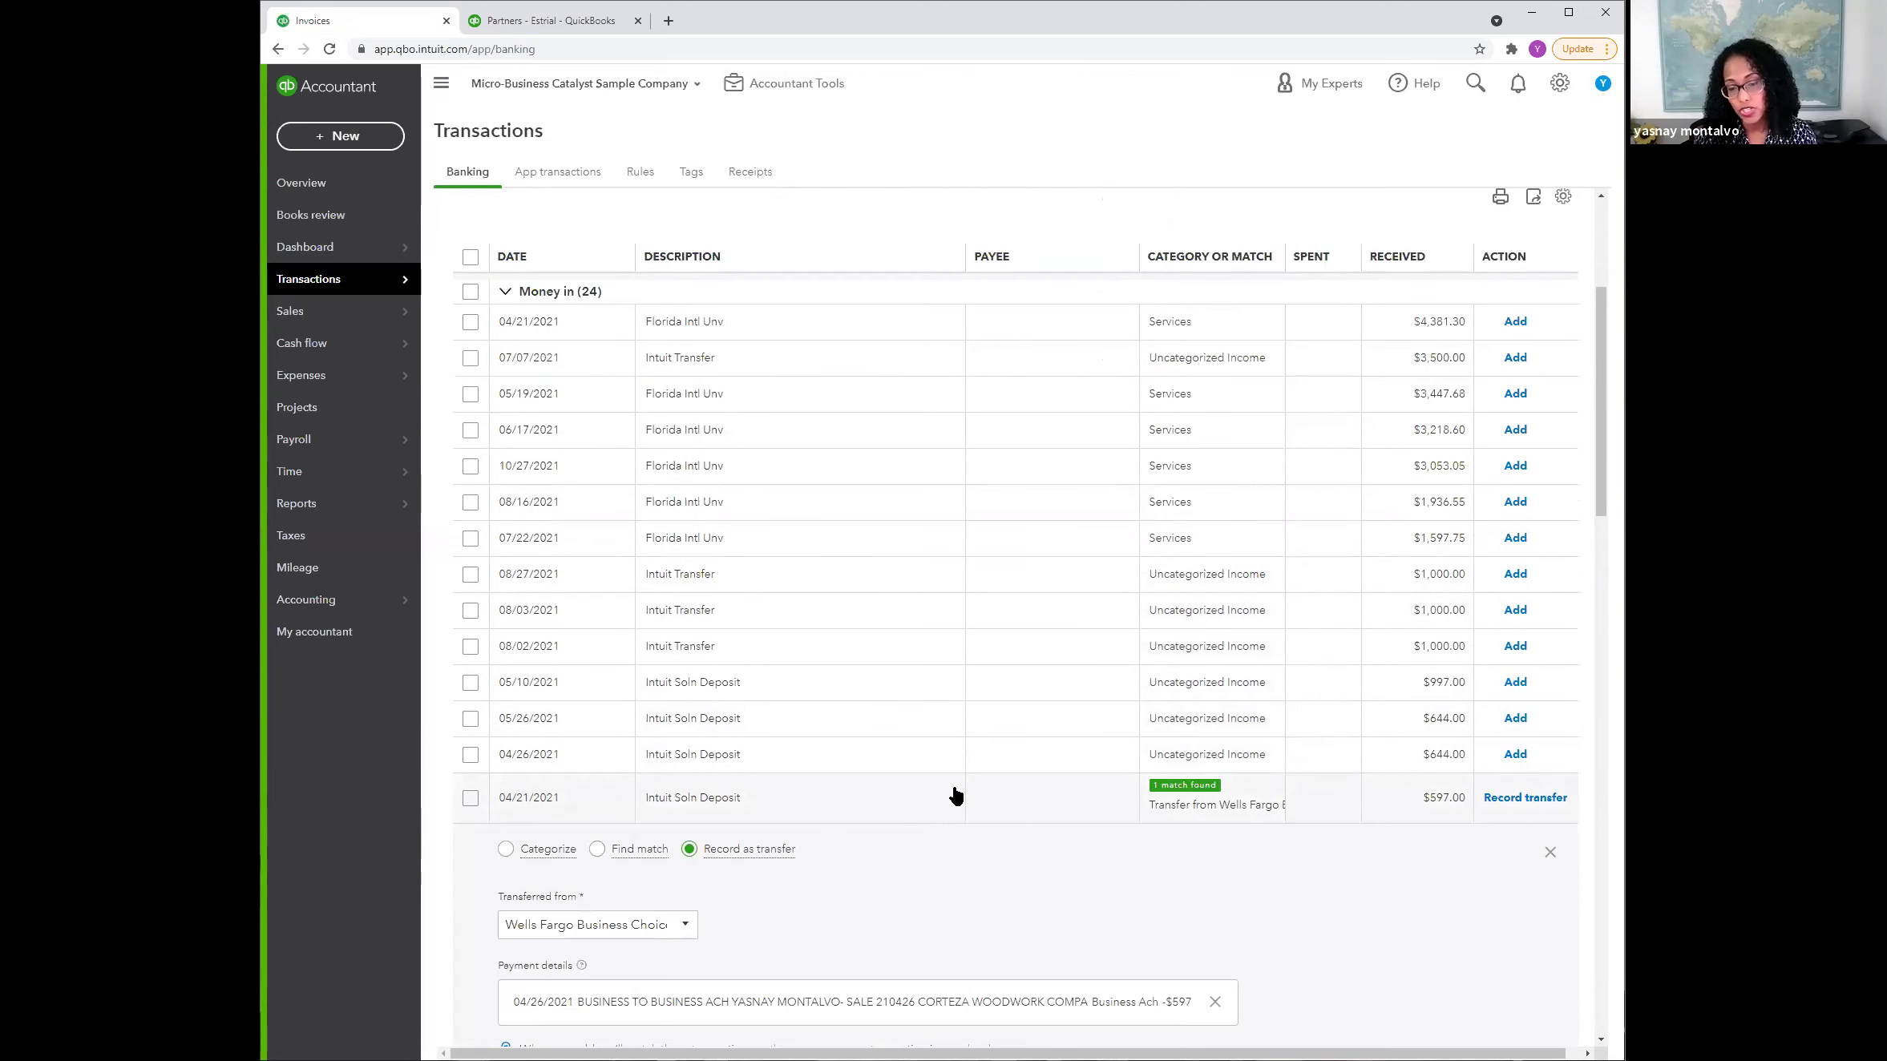
pyautogui.scroll(-2, 862, 785)
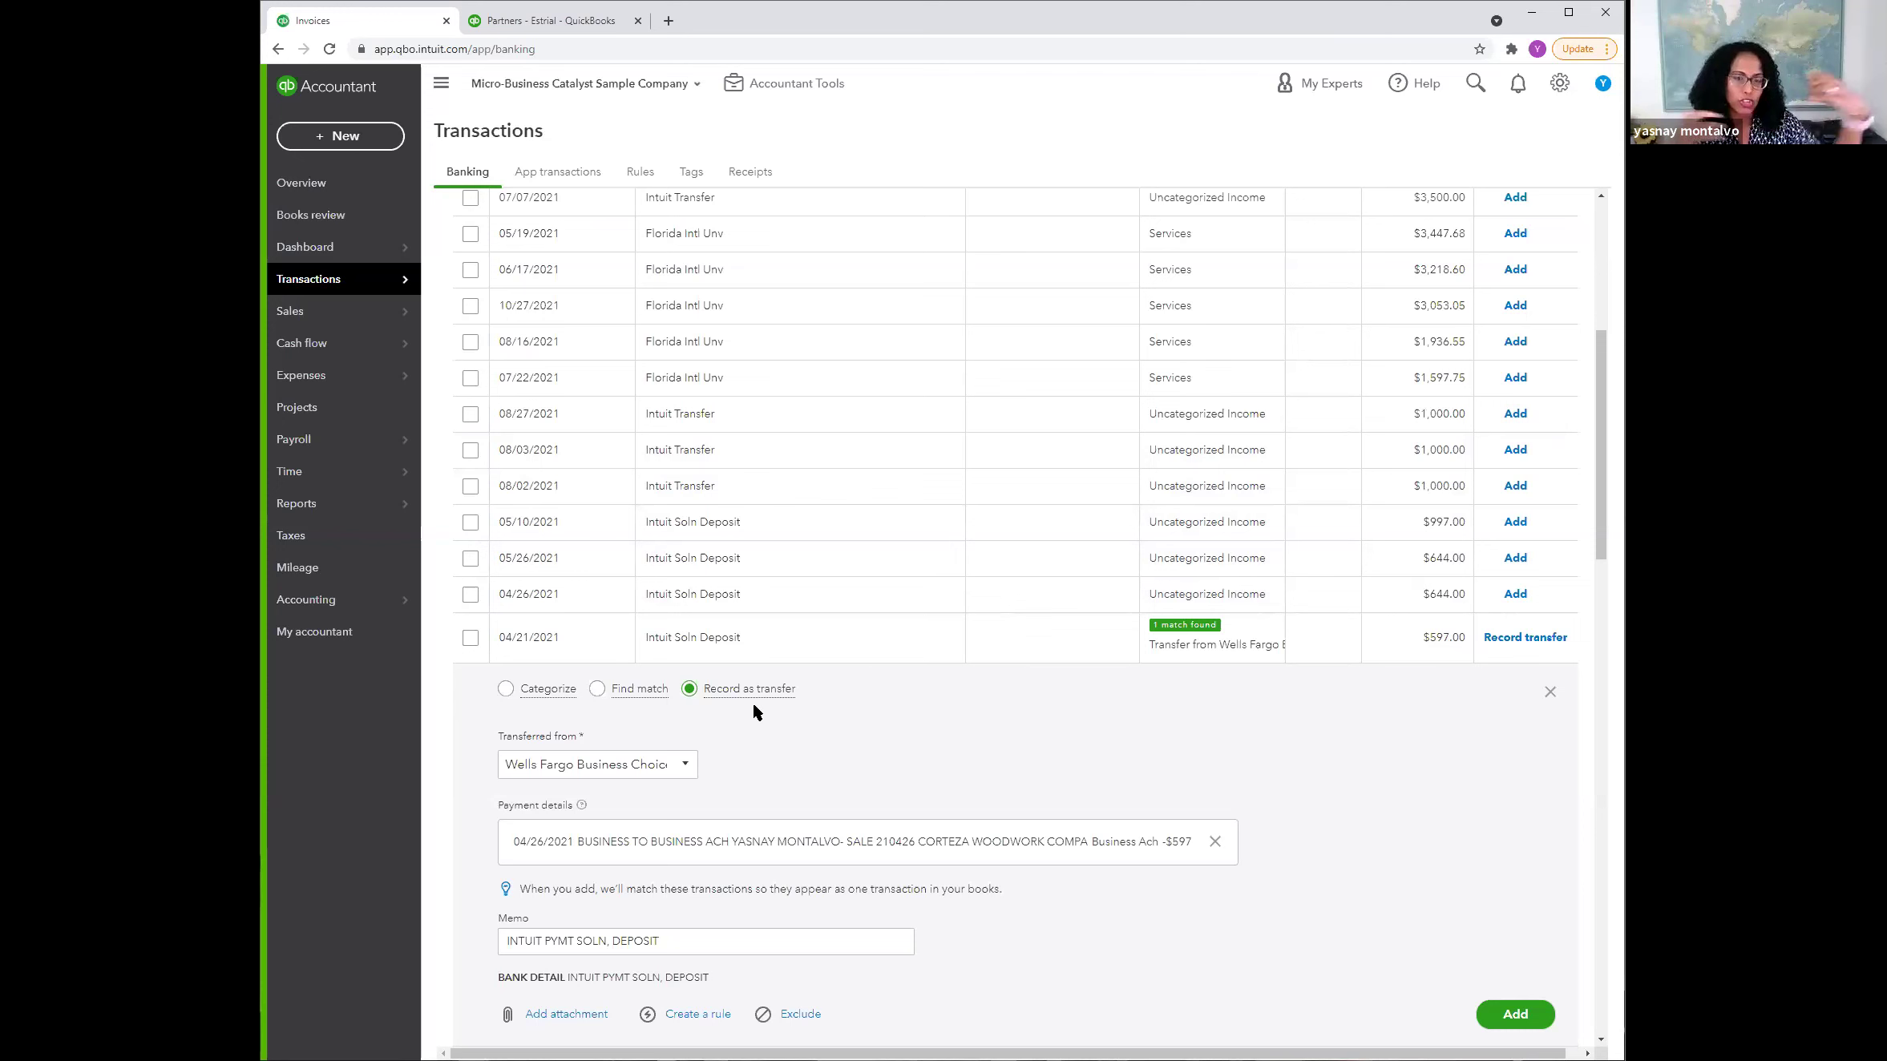
pyautogui.scroll(6, 775, 605)
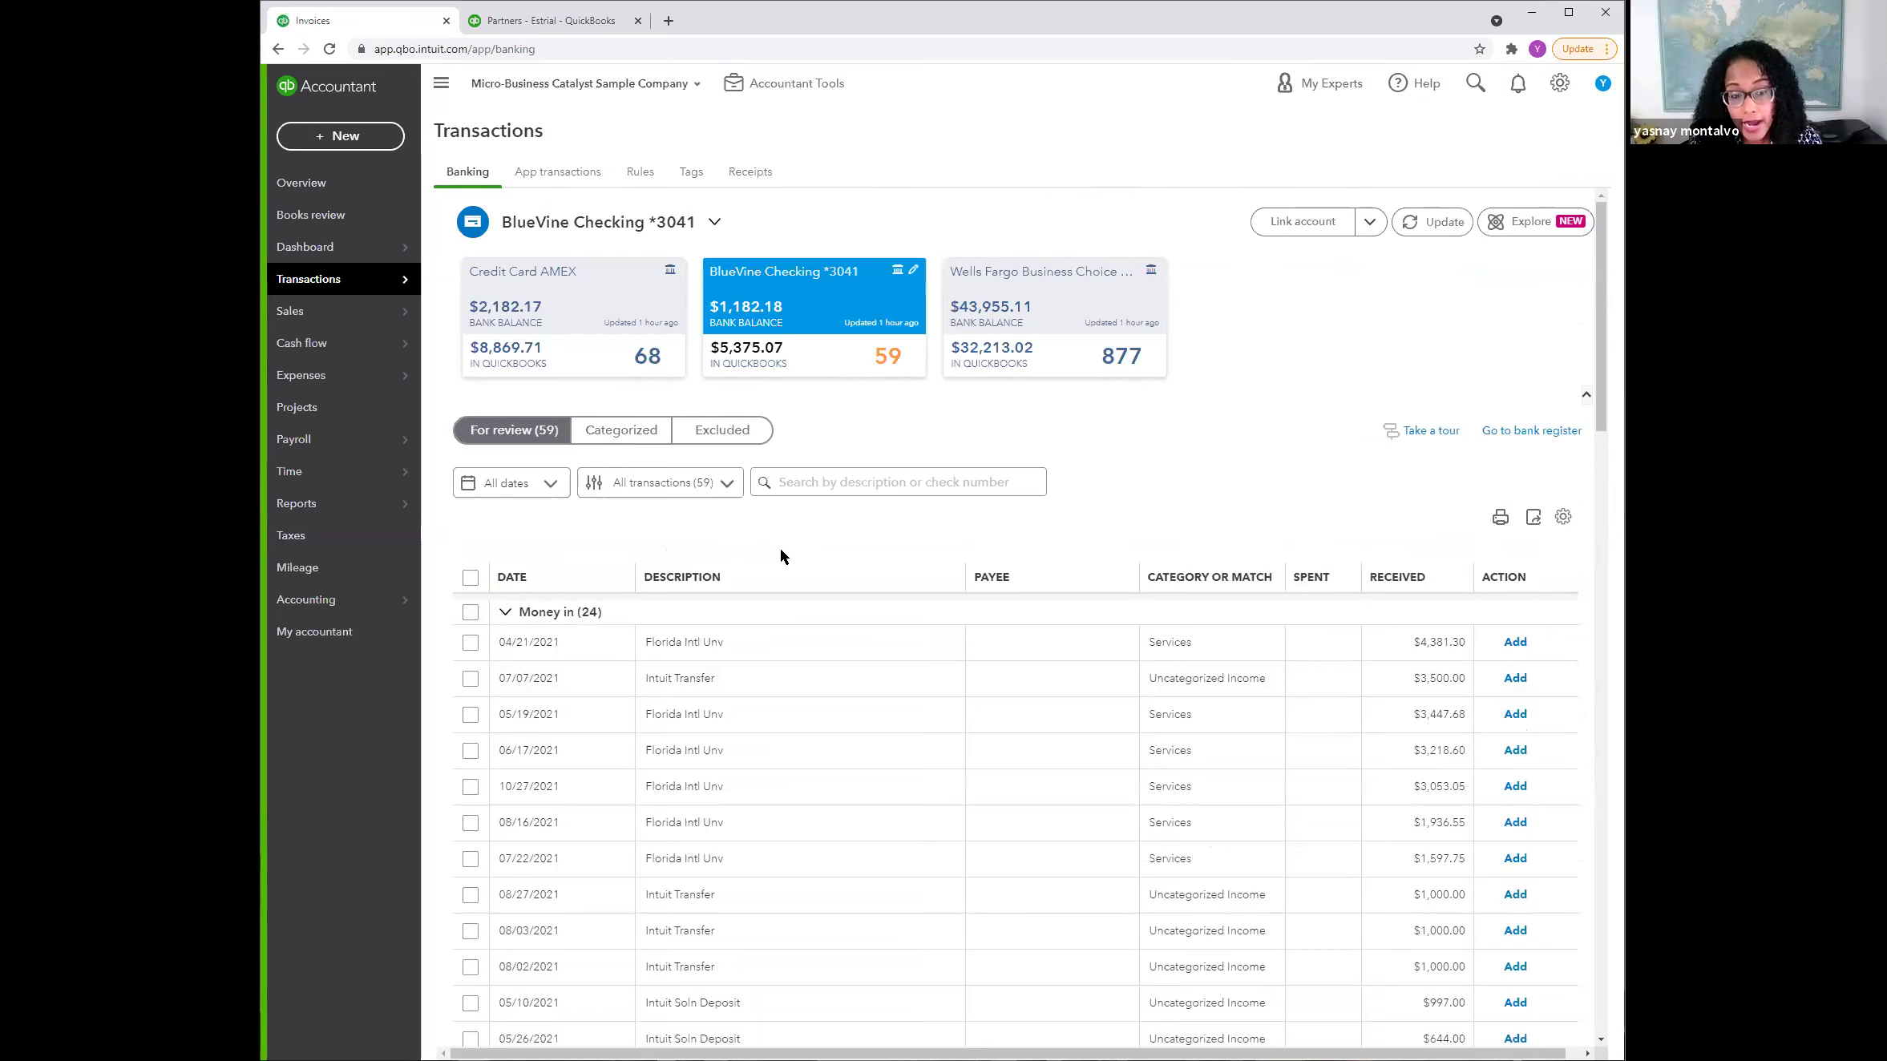
# Step: Return to the Wells Fargo account and open the 03/13/2020 BP expense of $2.54 under Money out
pyautogui.click(976, 345)
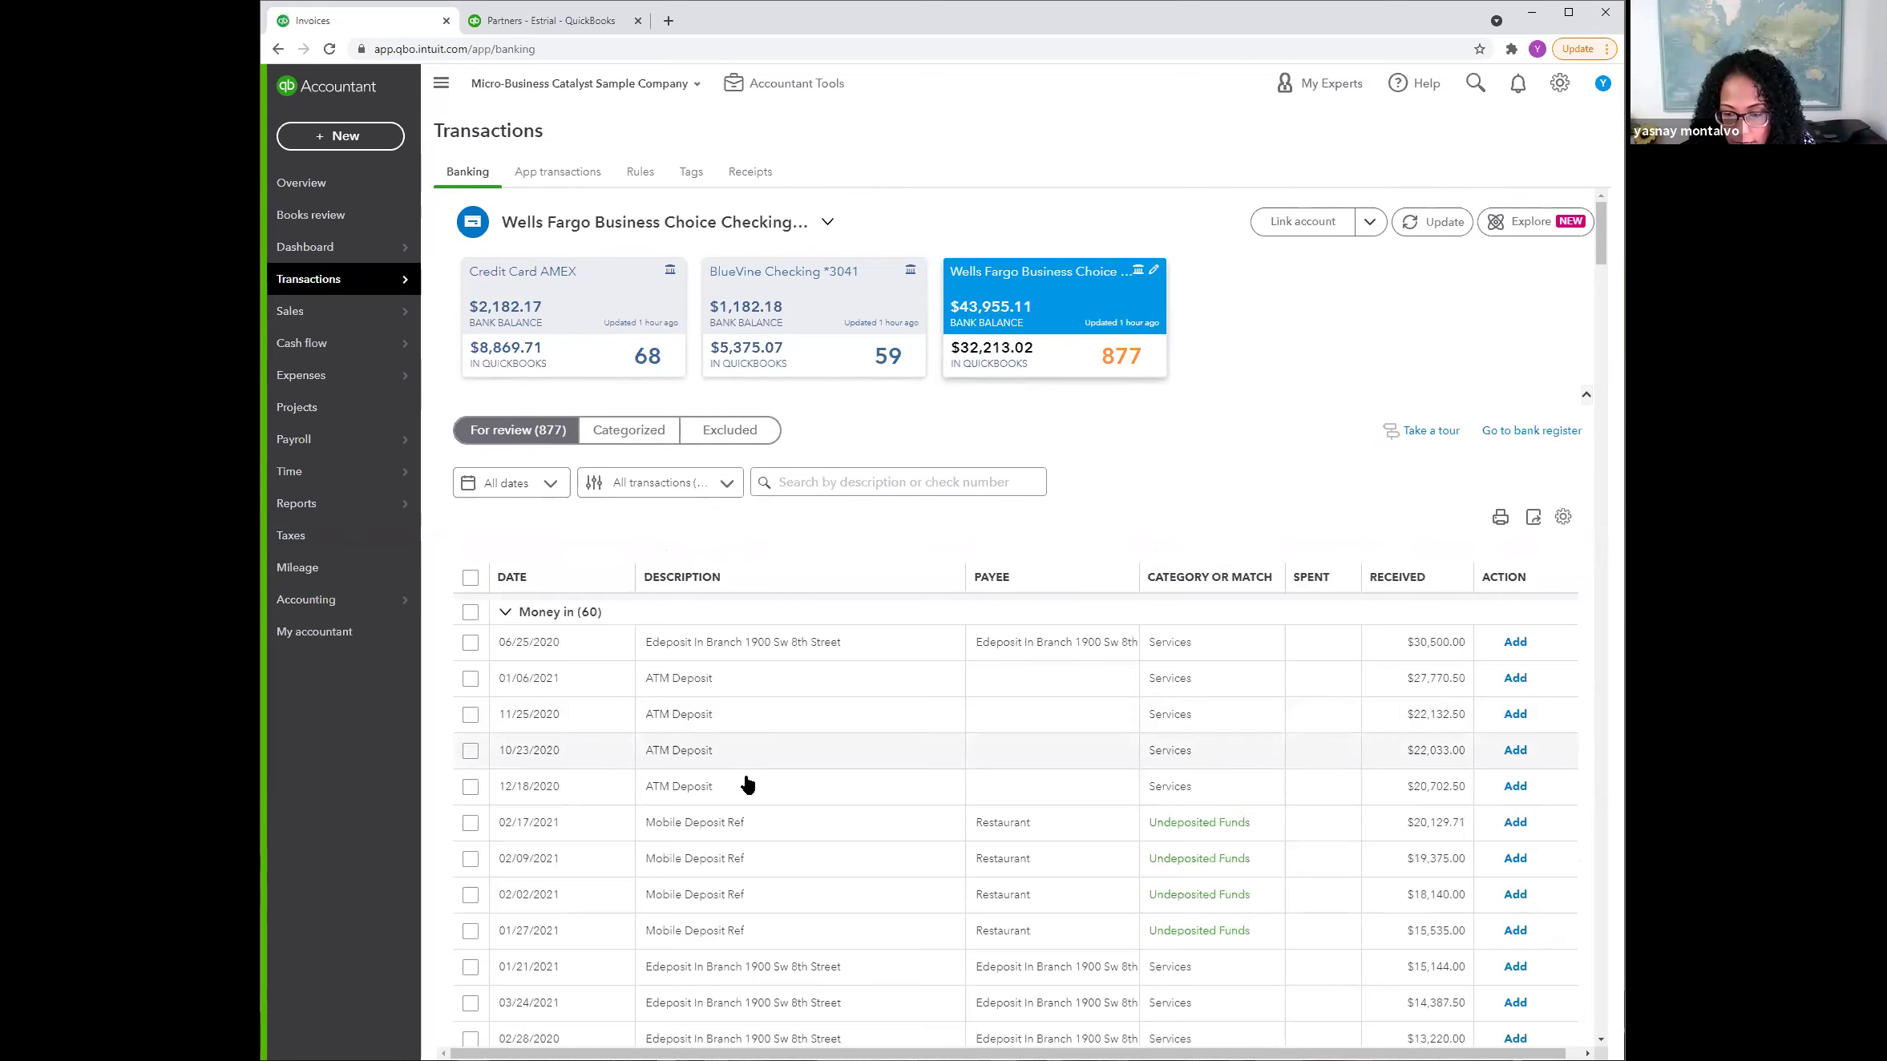
pyautogui.scroll(-2, 737, 757)
pyautogui.scroll(-20, 830, 737)
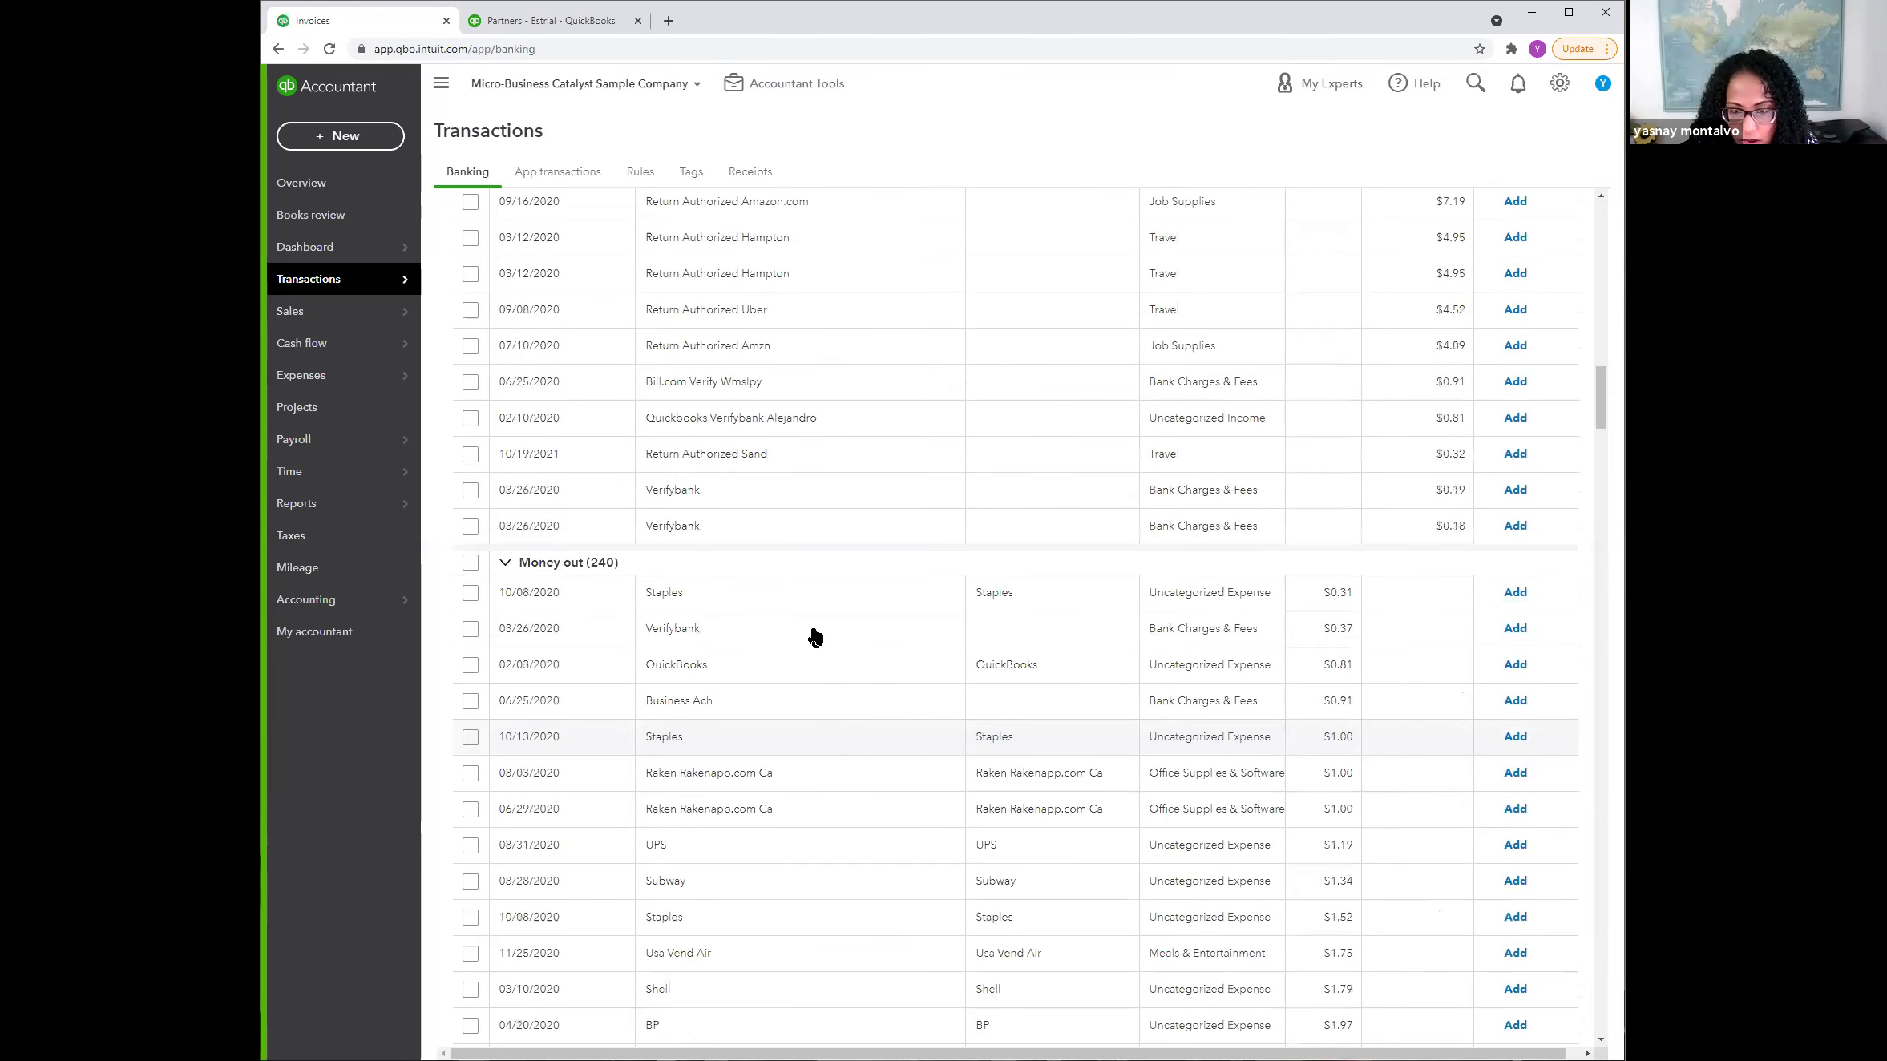
pyautogui.scroll(-5, 793, 743)
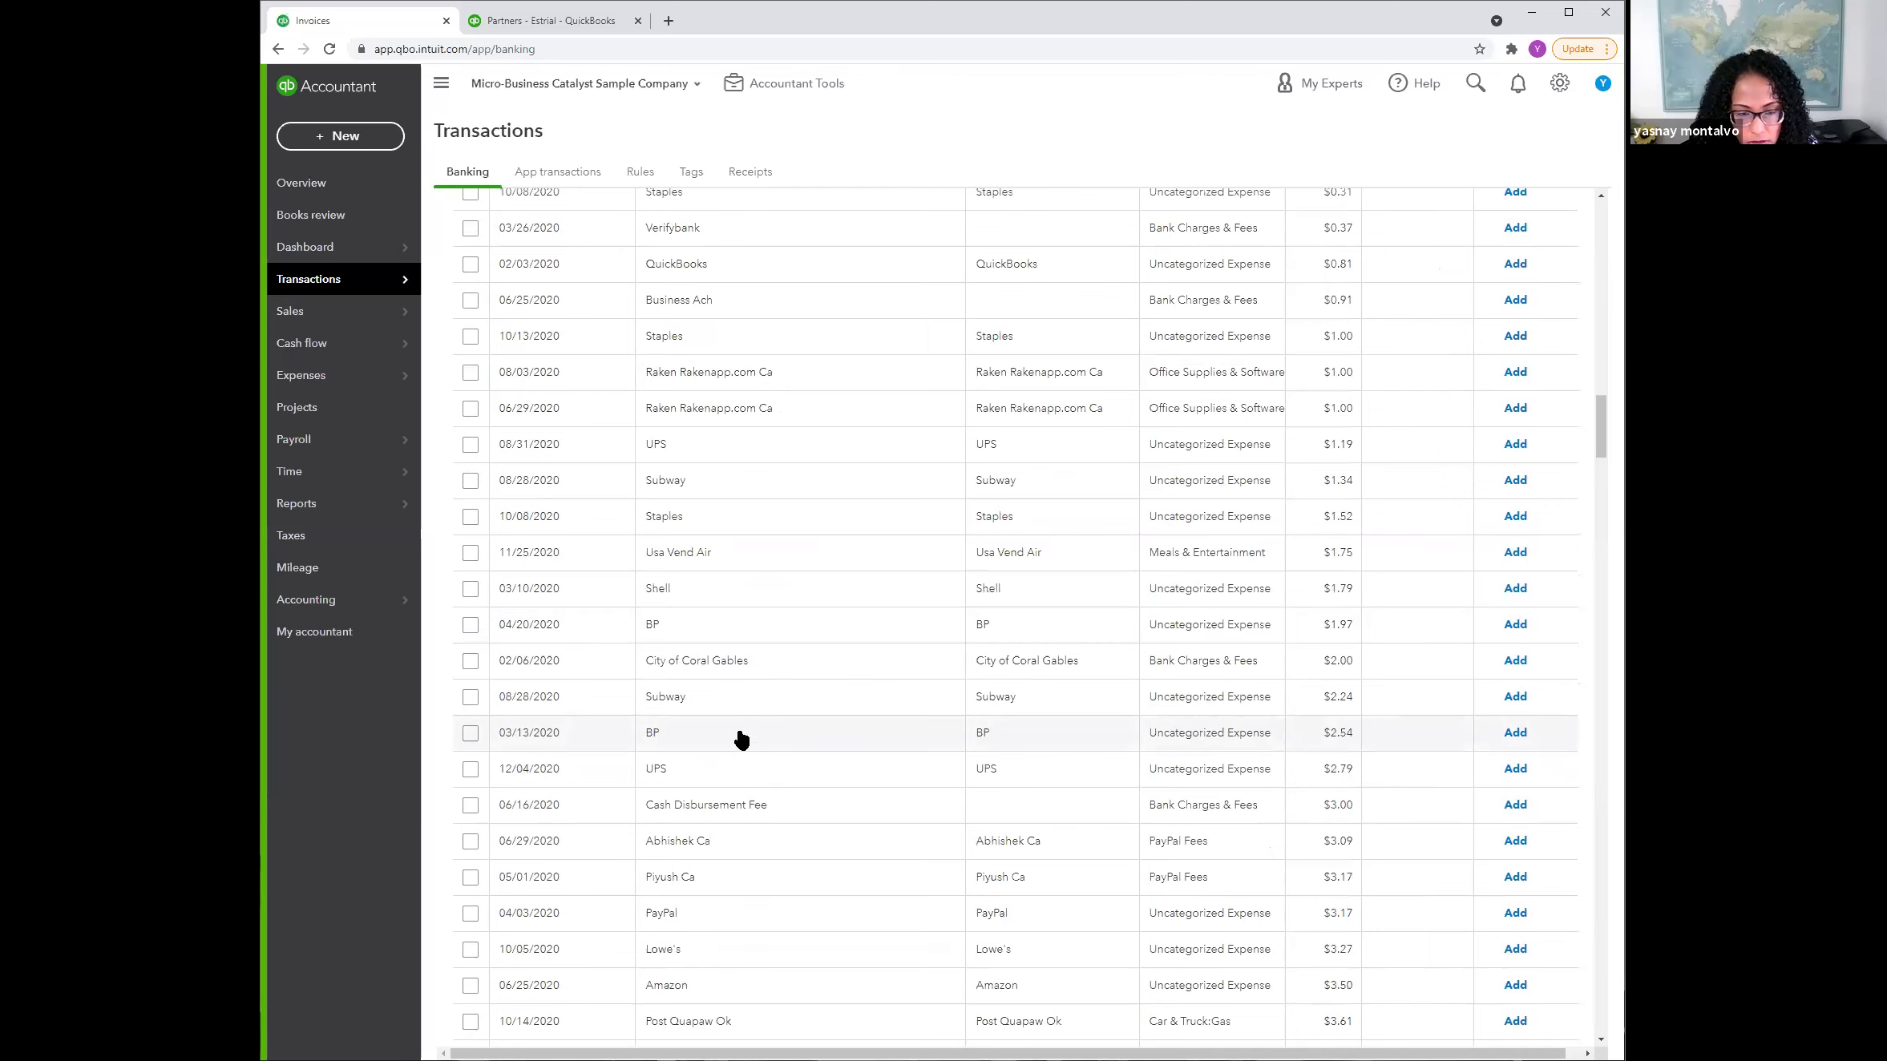
pyautogui.click(742, 739)
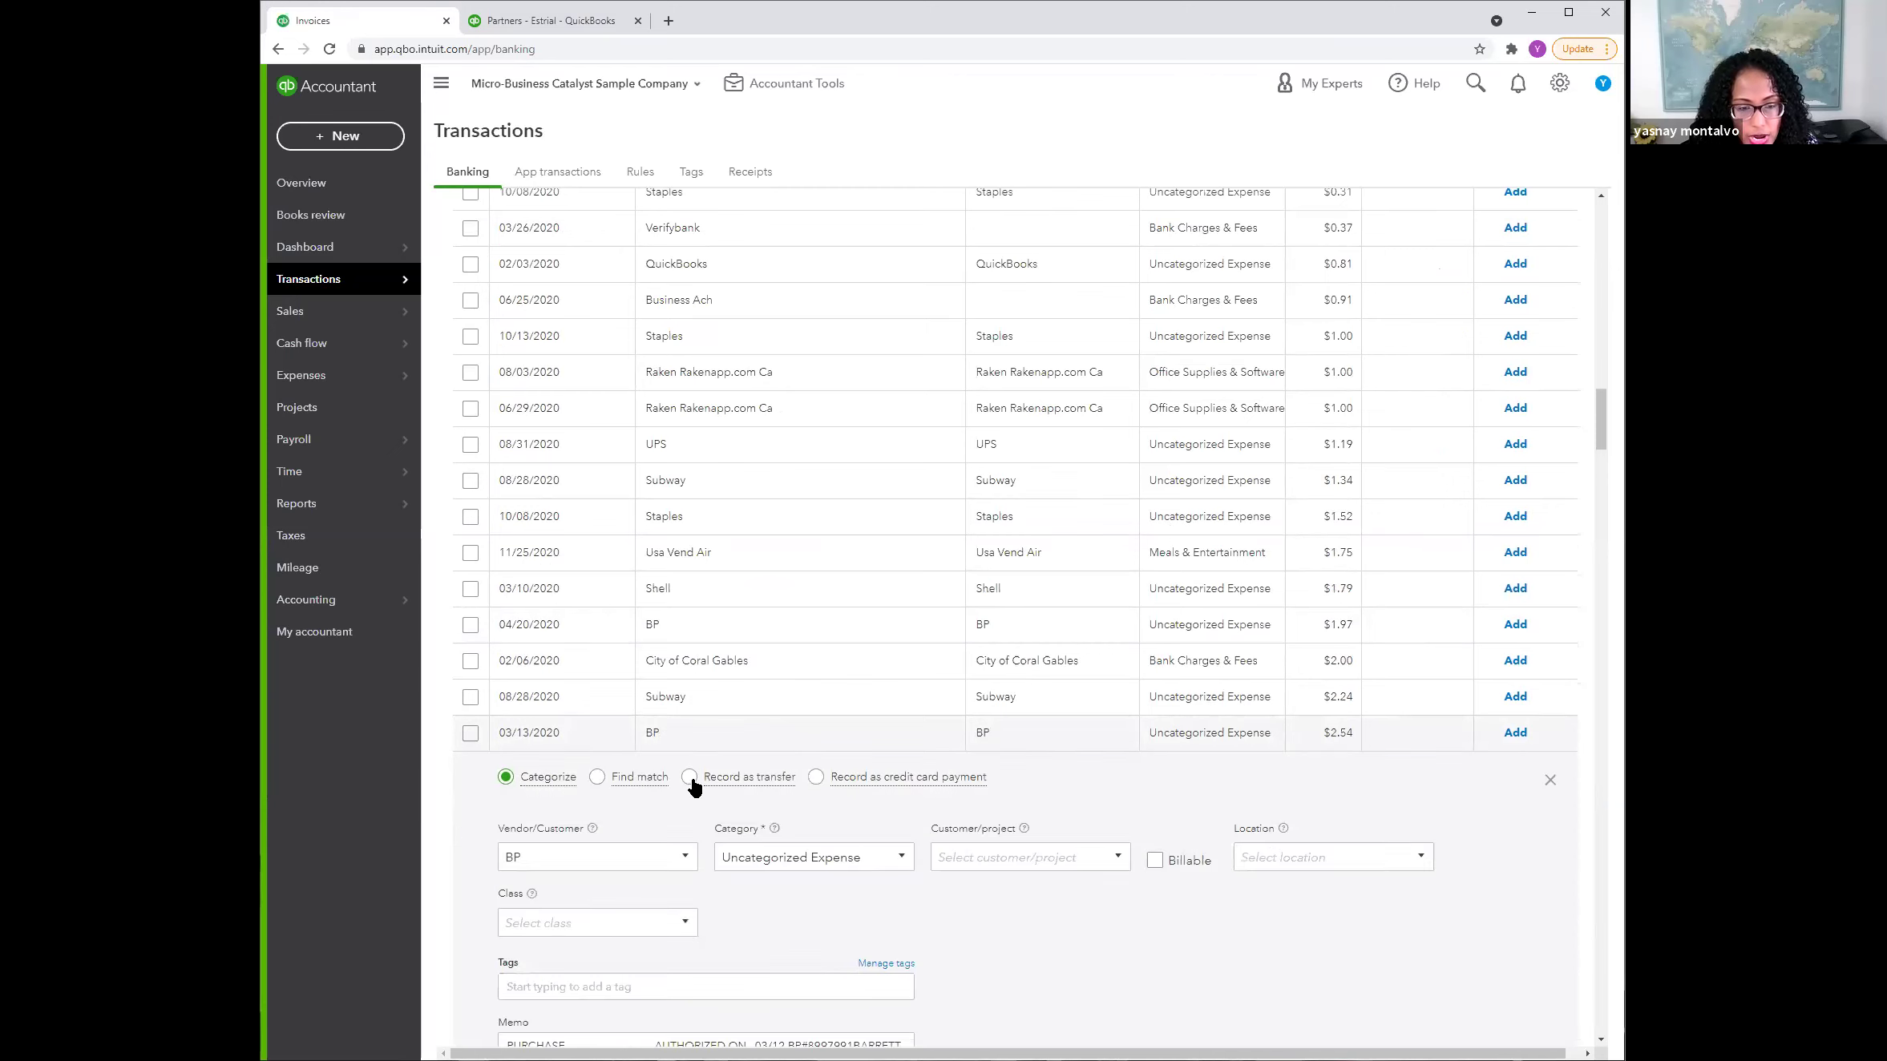
# Step: Mark the BP expense as a transfer and choose Owner's Pay & Personal Expenses as the destination account
pyautogui.click(690, 777)
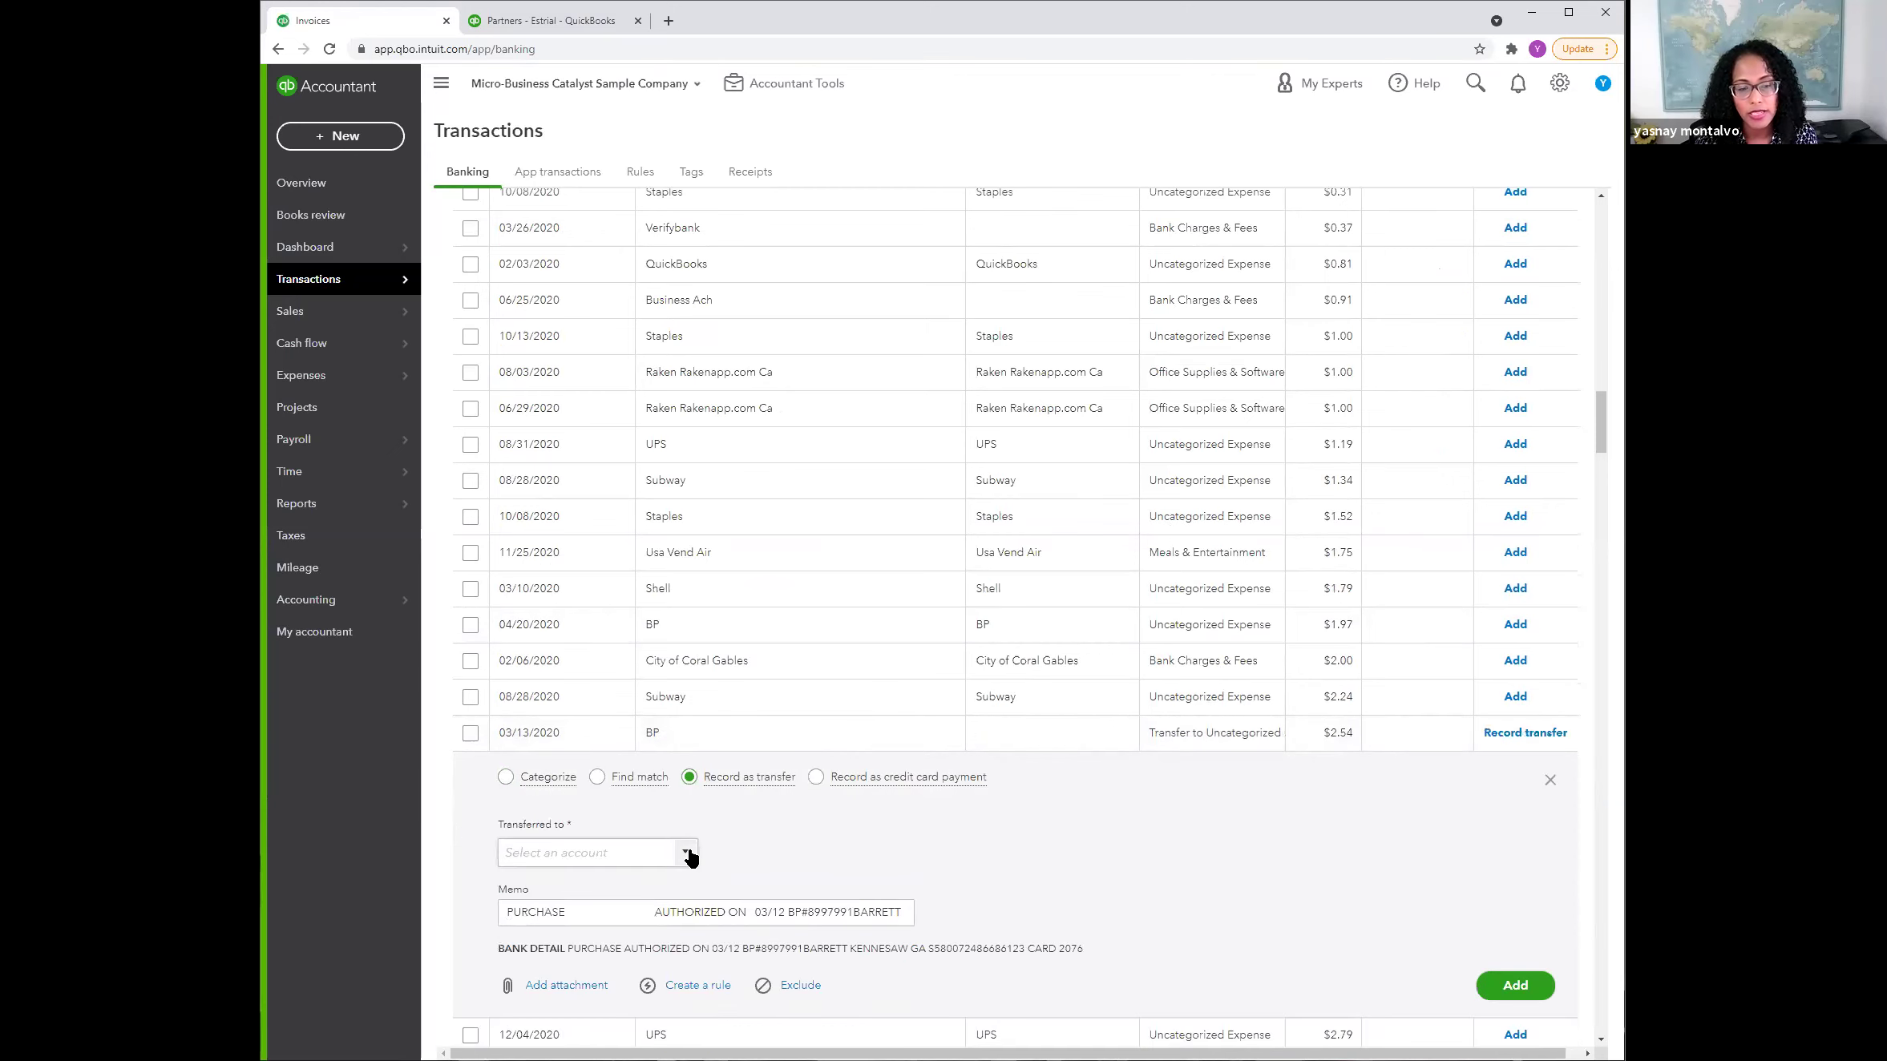
pyautogui.click(688, 855)
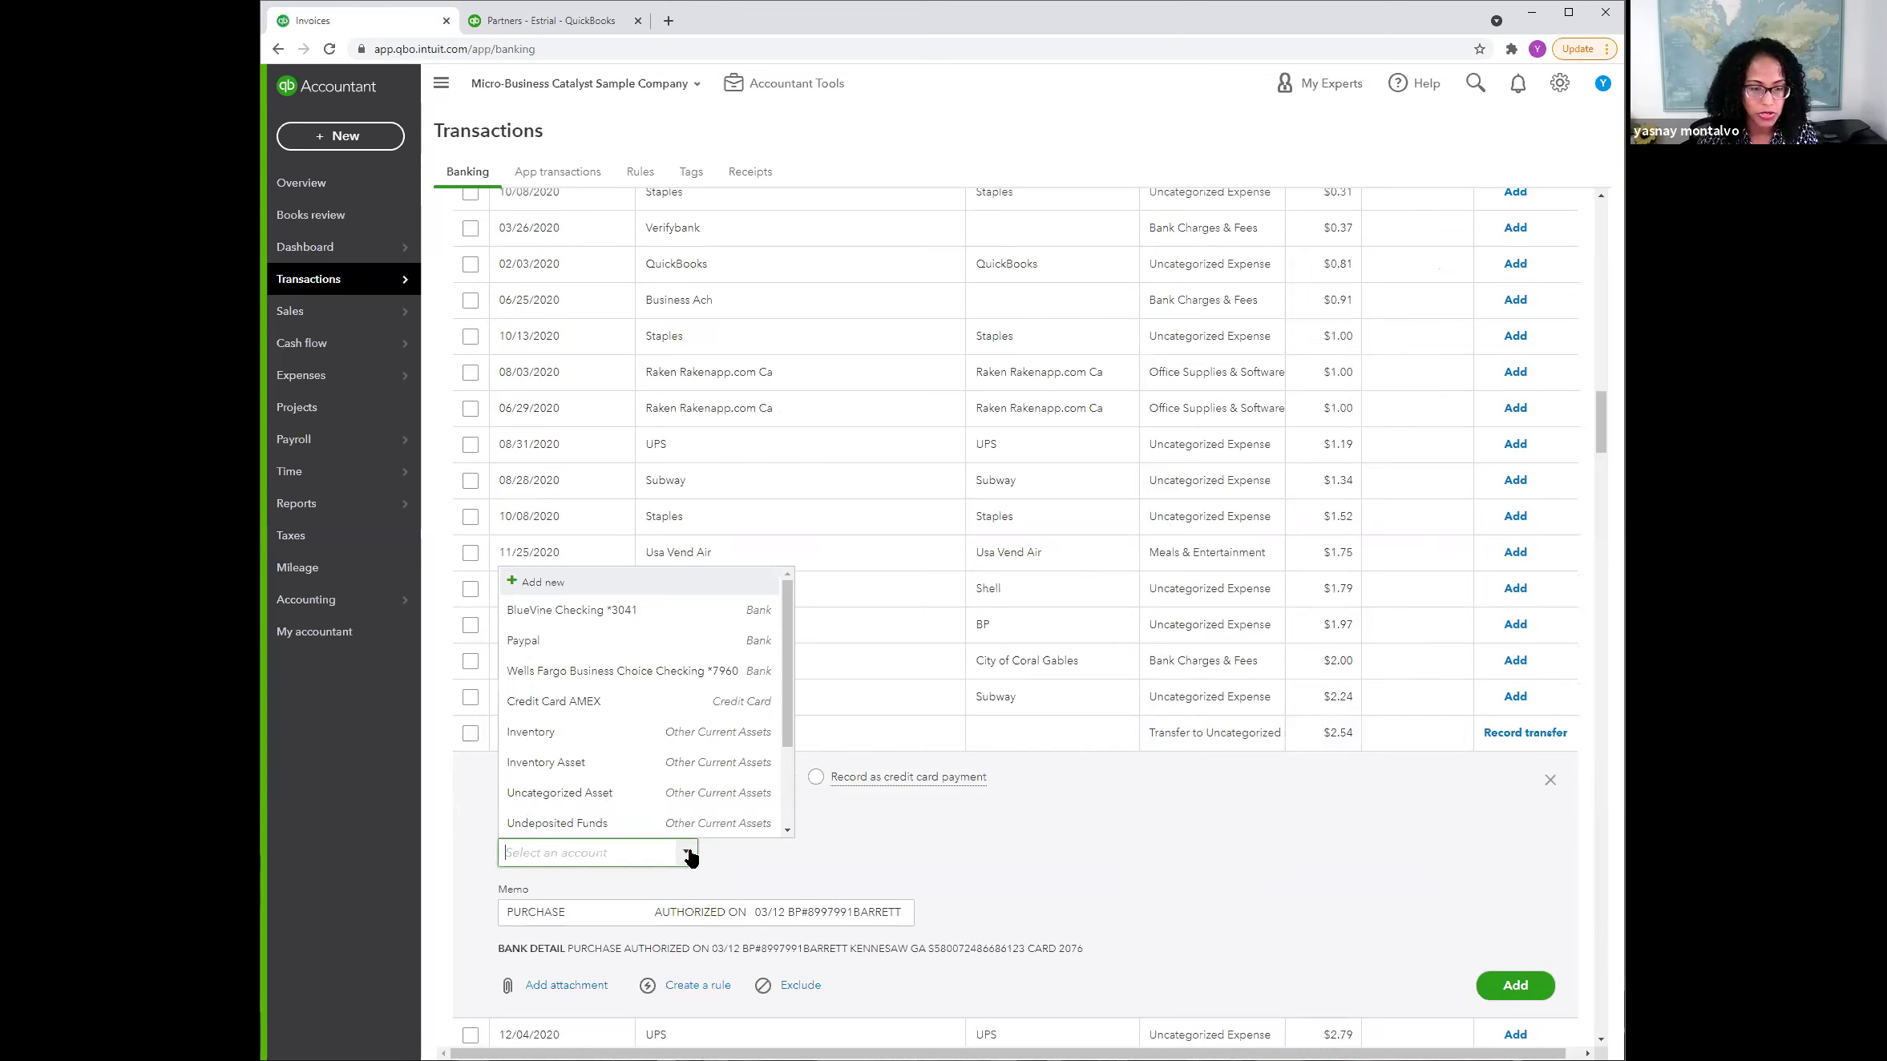
pyautogui.write('own')
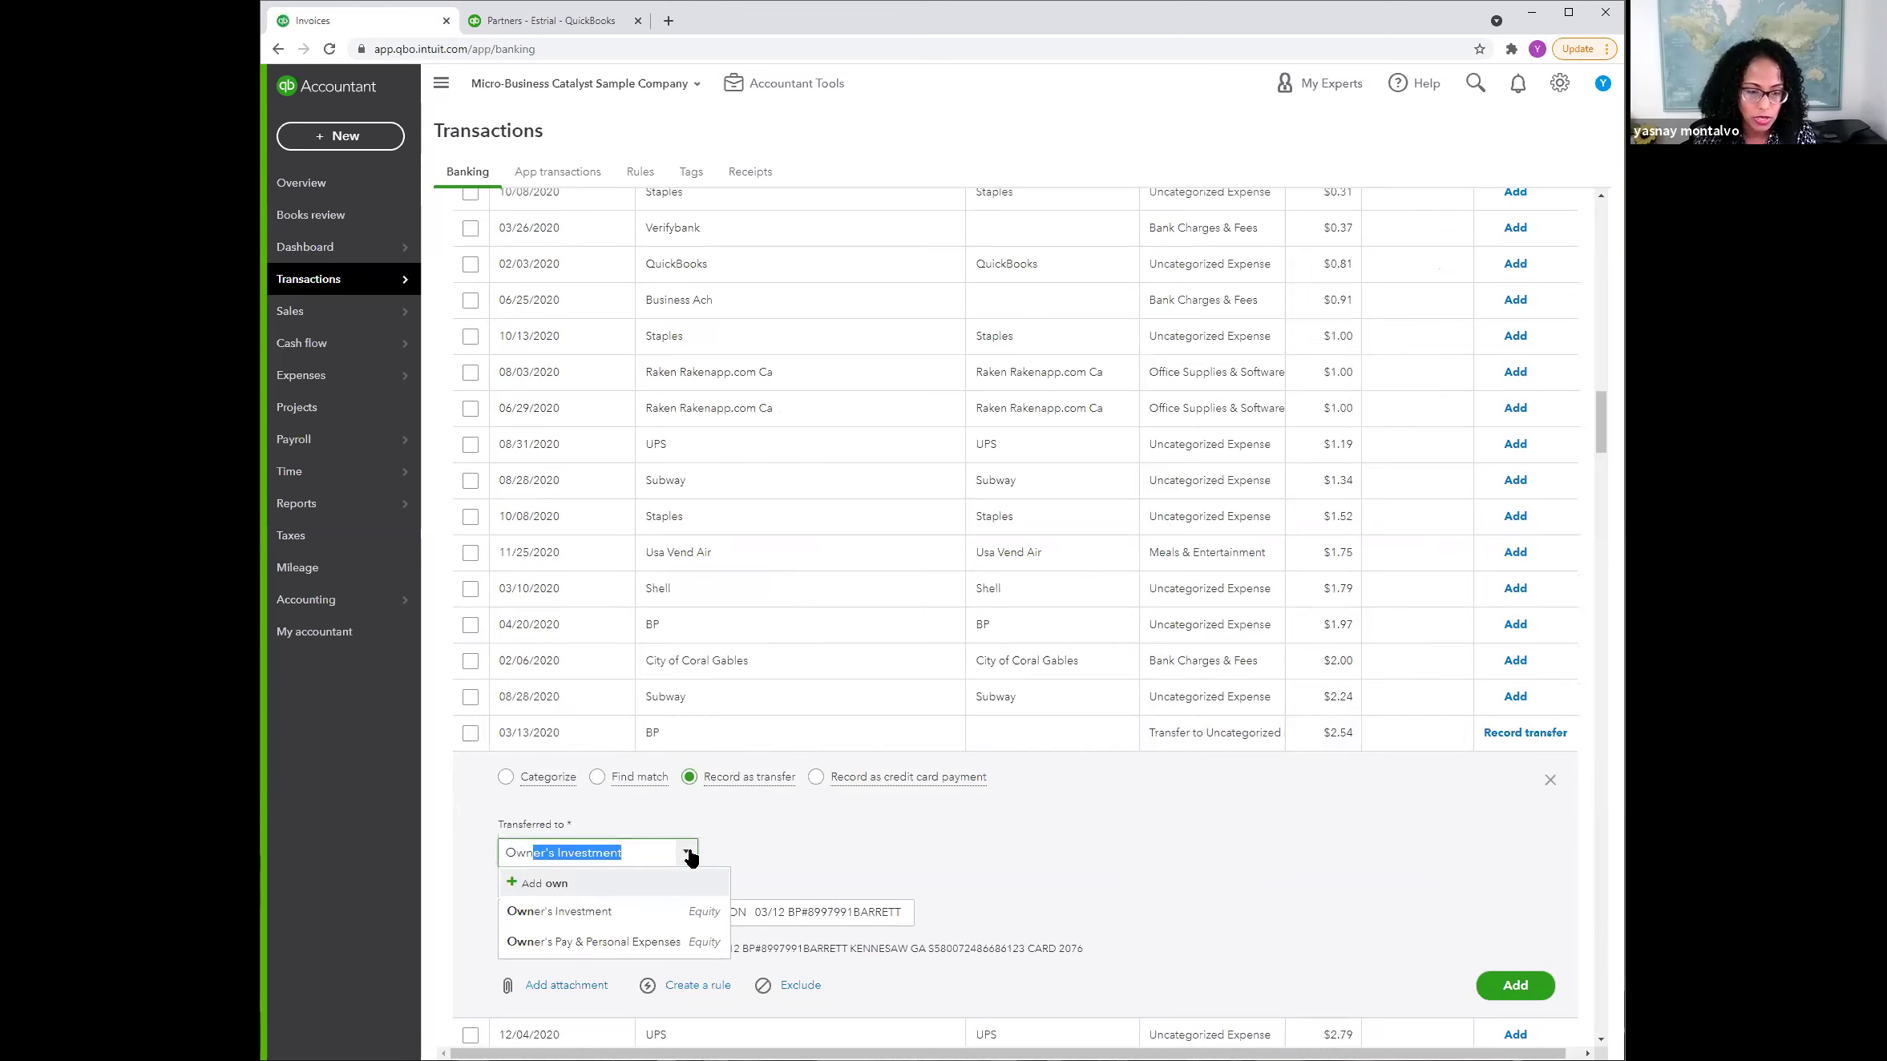
pyautogui.click(611, 936)
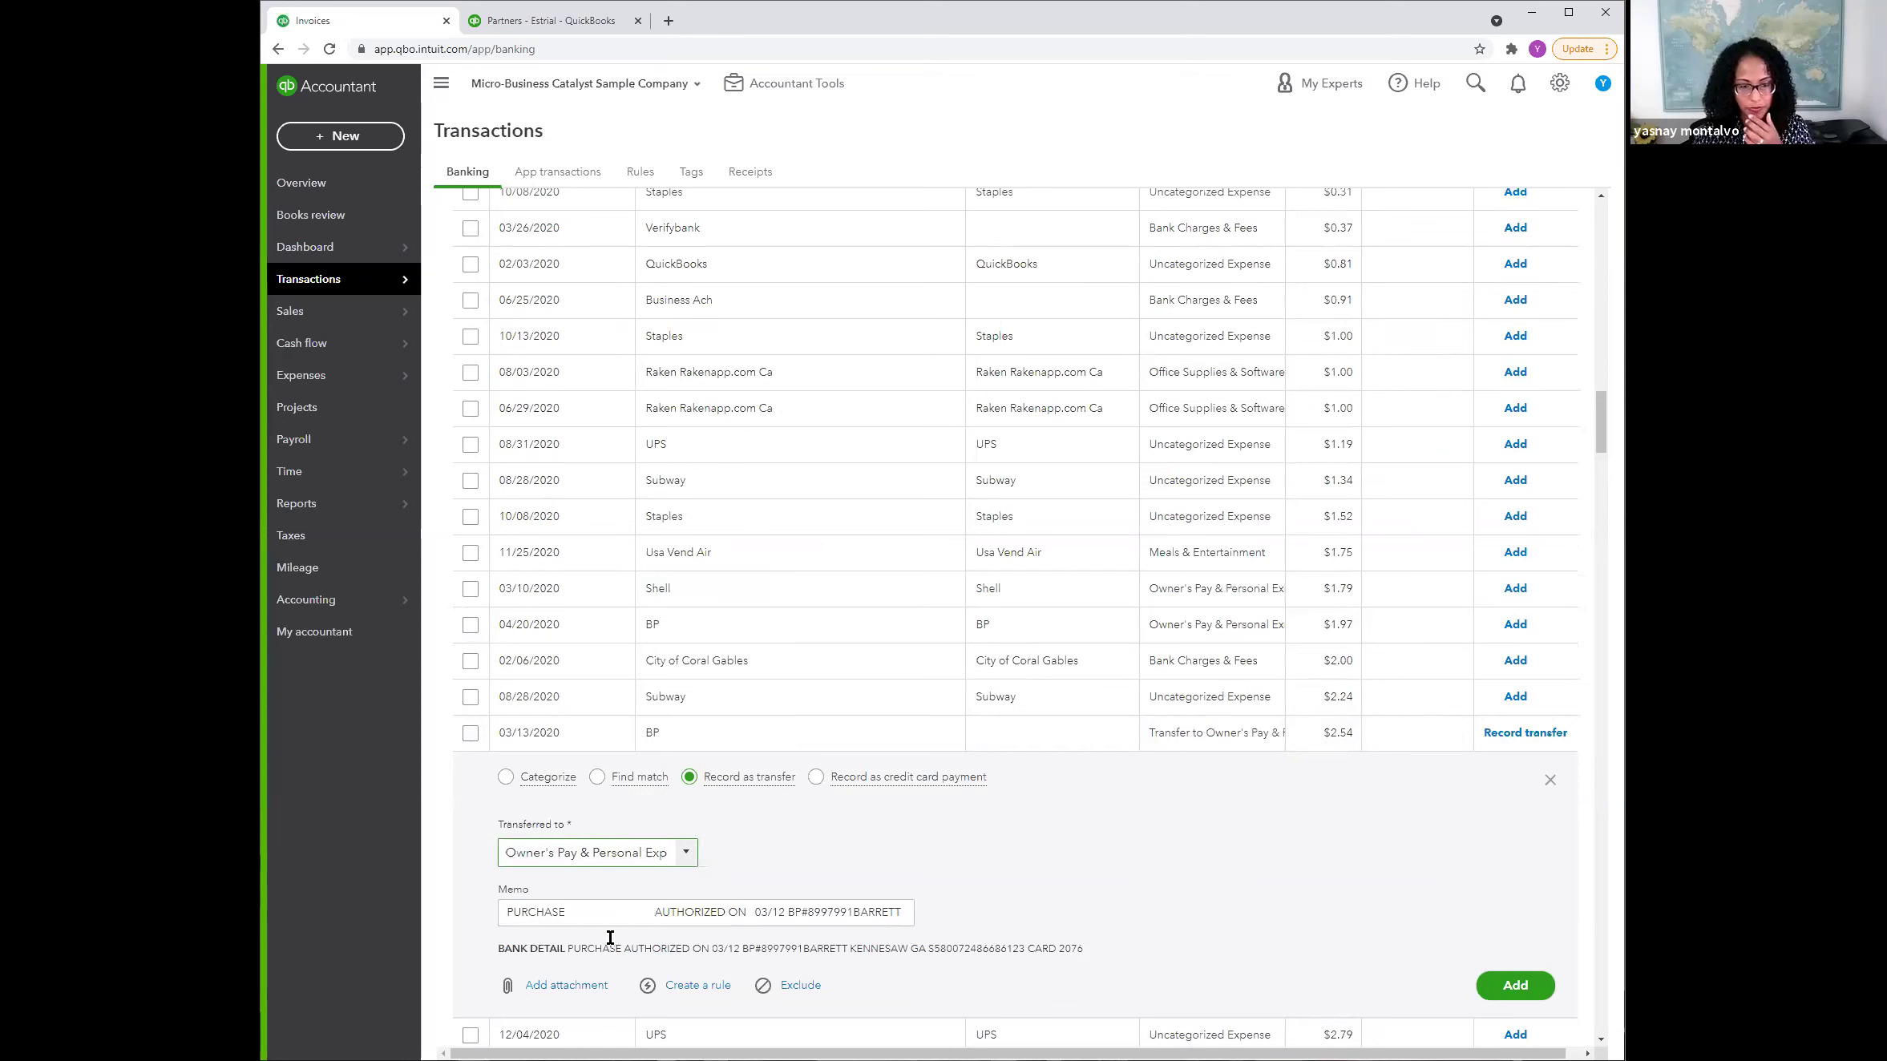
pyautogui.scroll(-1, 1475, 877)
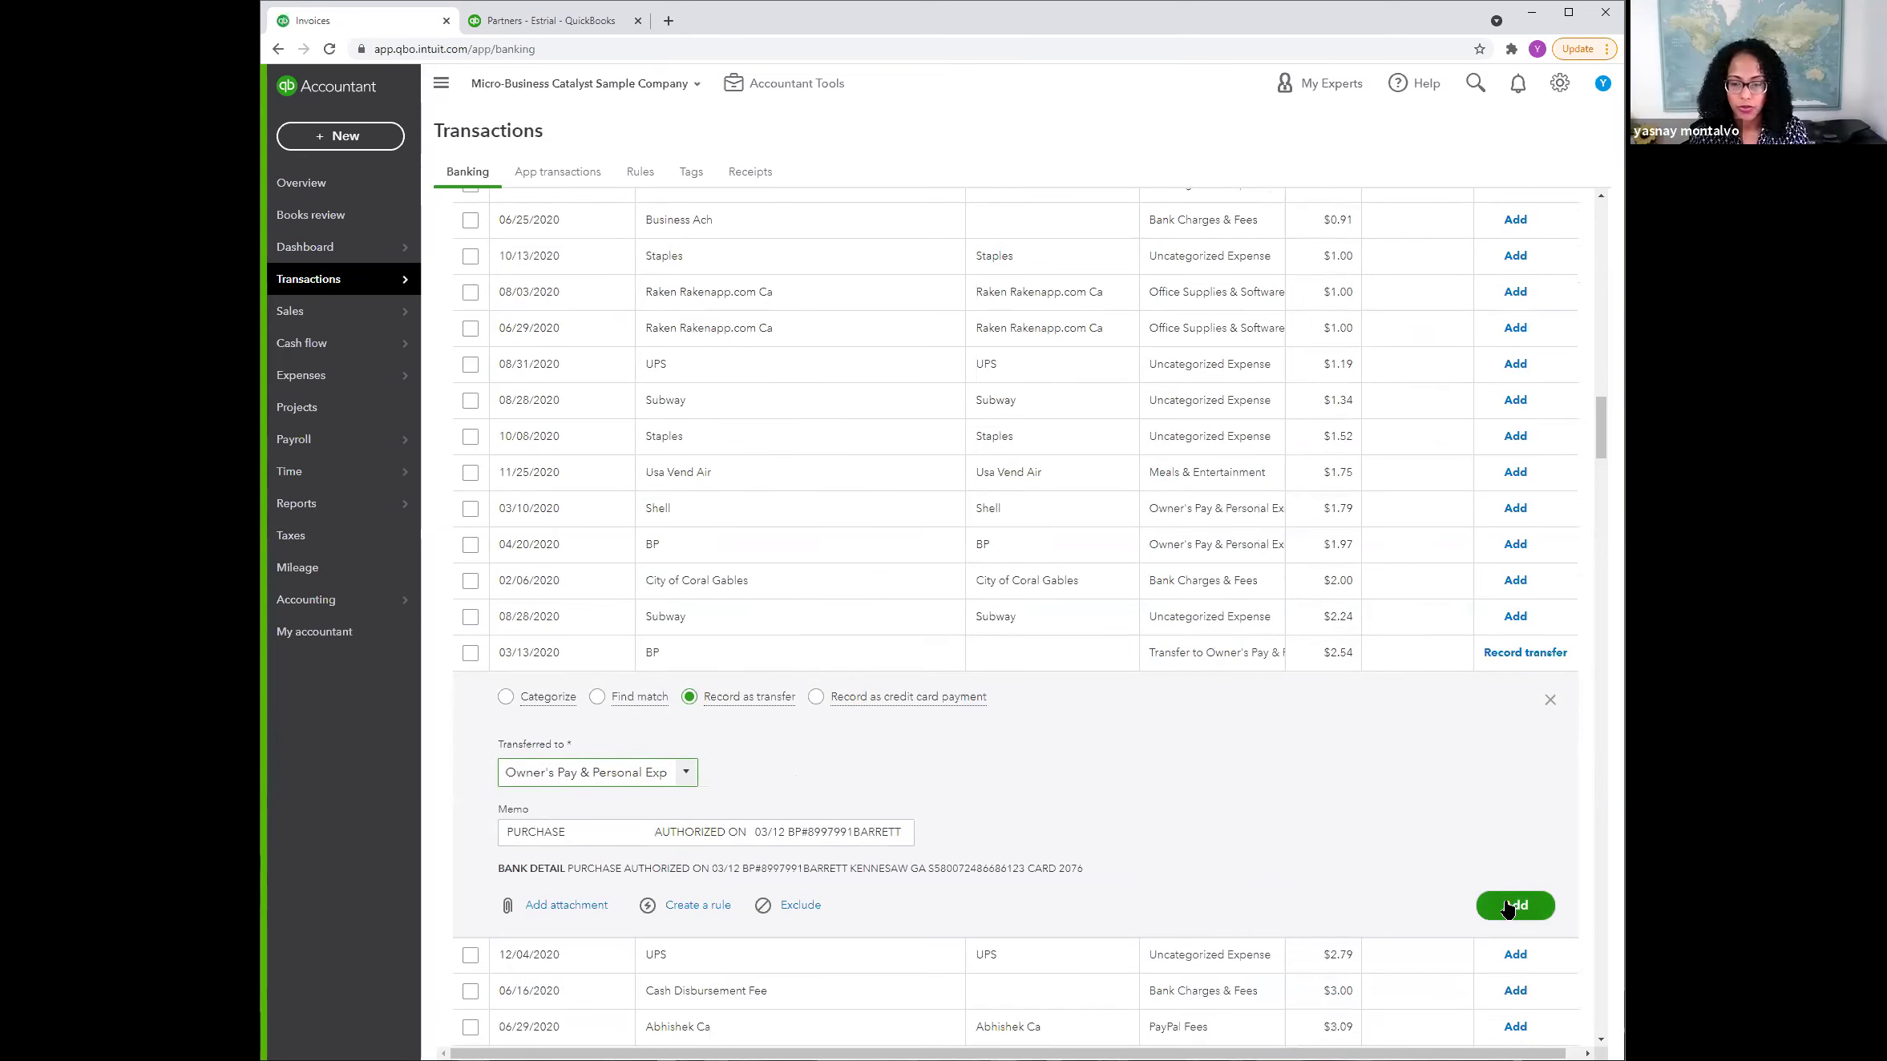
pyautogui.scroll(2, 1403, 767)
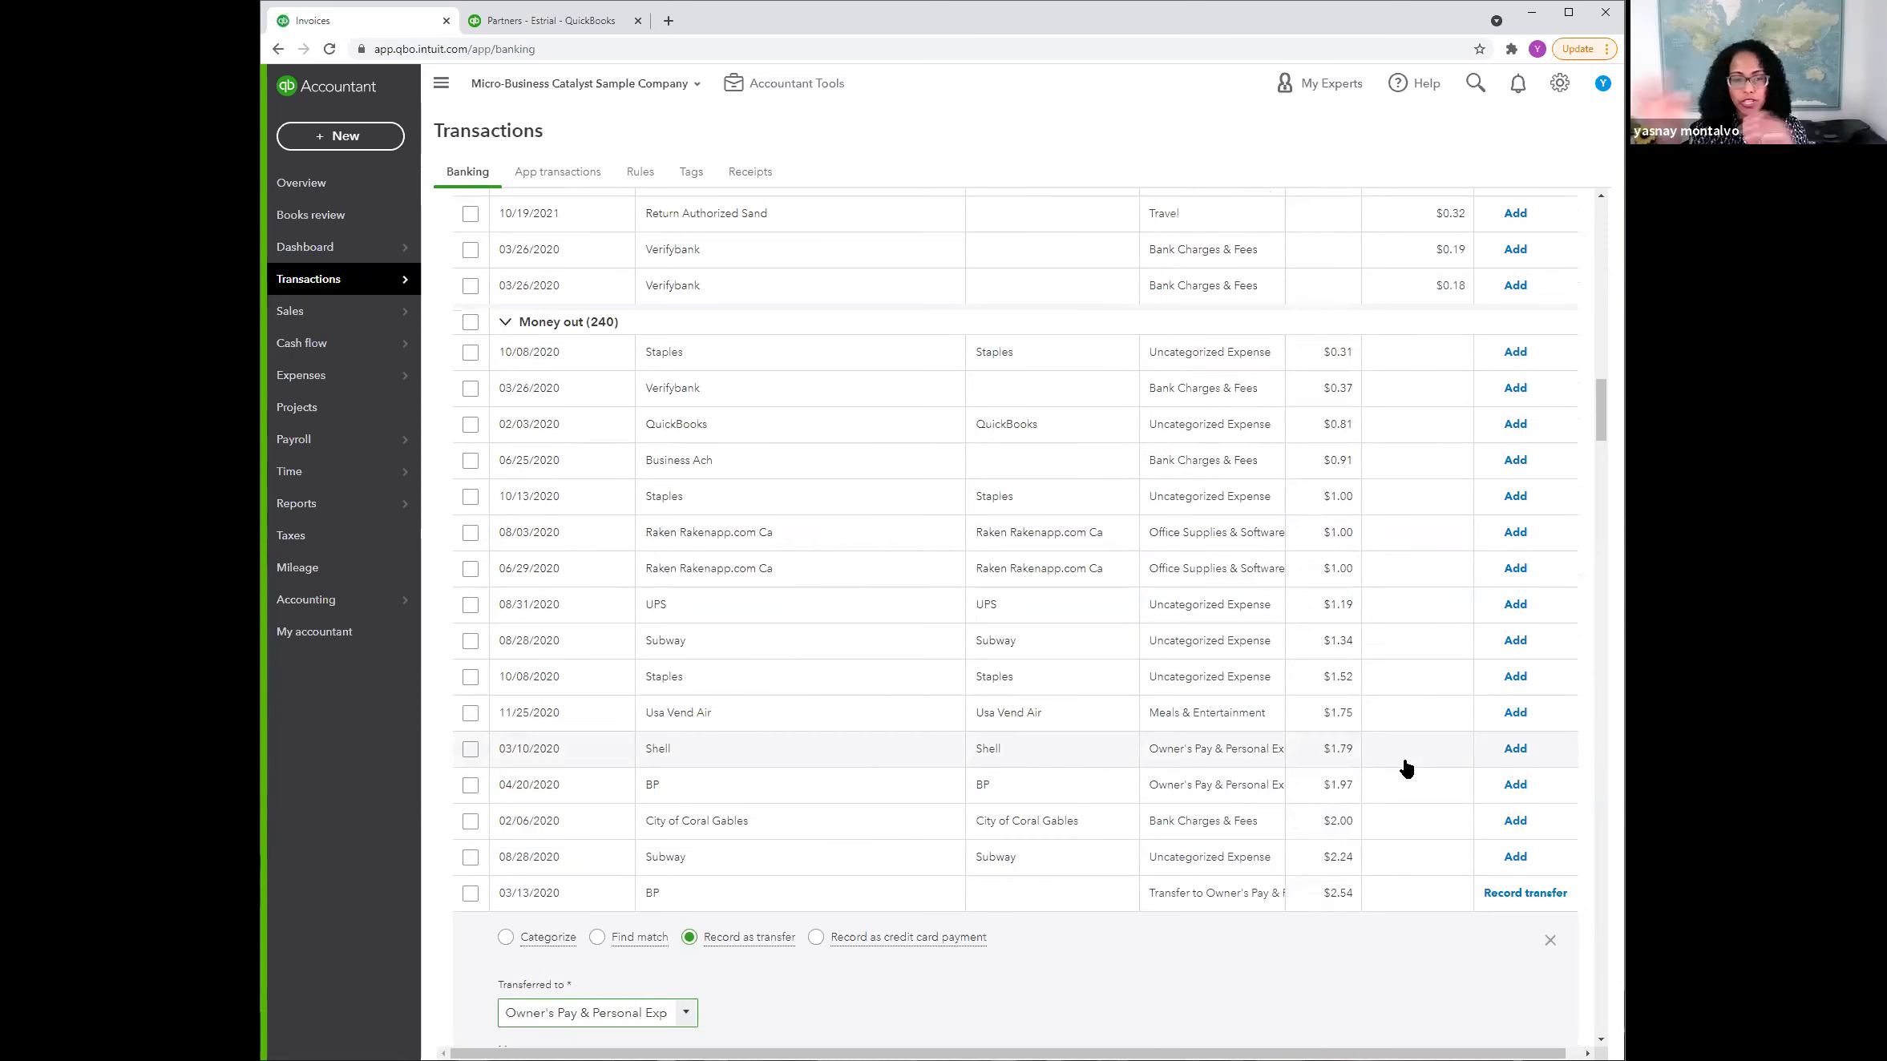
pyautogui.scroll(-2, 731, 706)
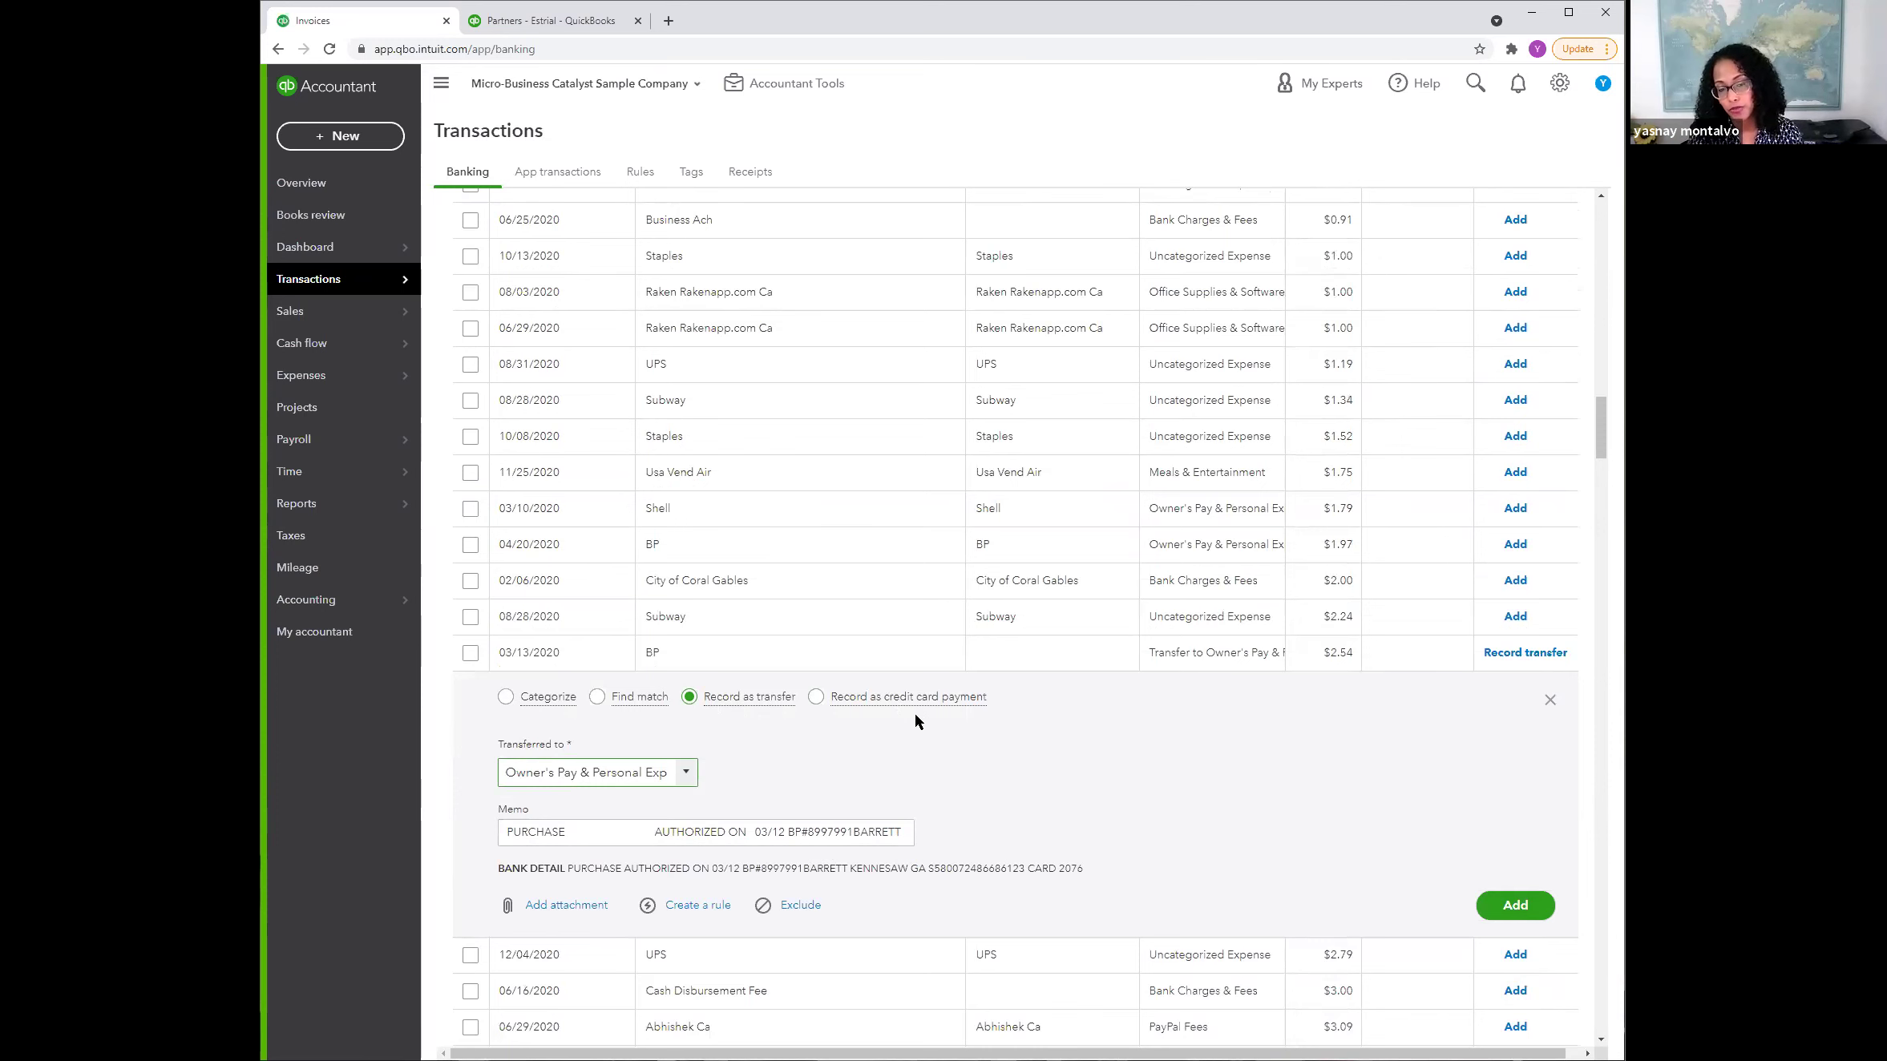
pyautogui.scroll(5, 913, 712)
pyautogui.scroll(-4, 930, 678)
pyautogui.scroll(-2, 930, 680)
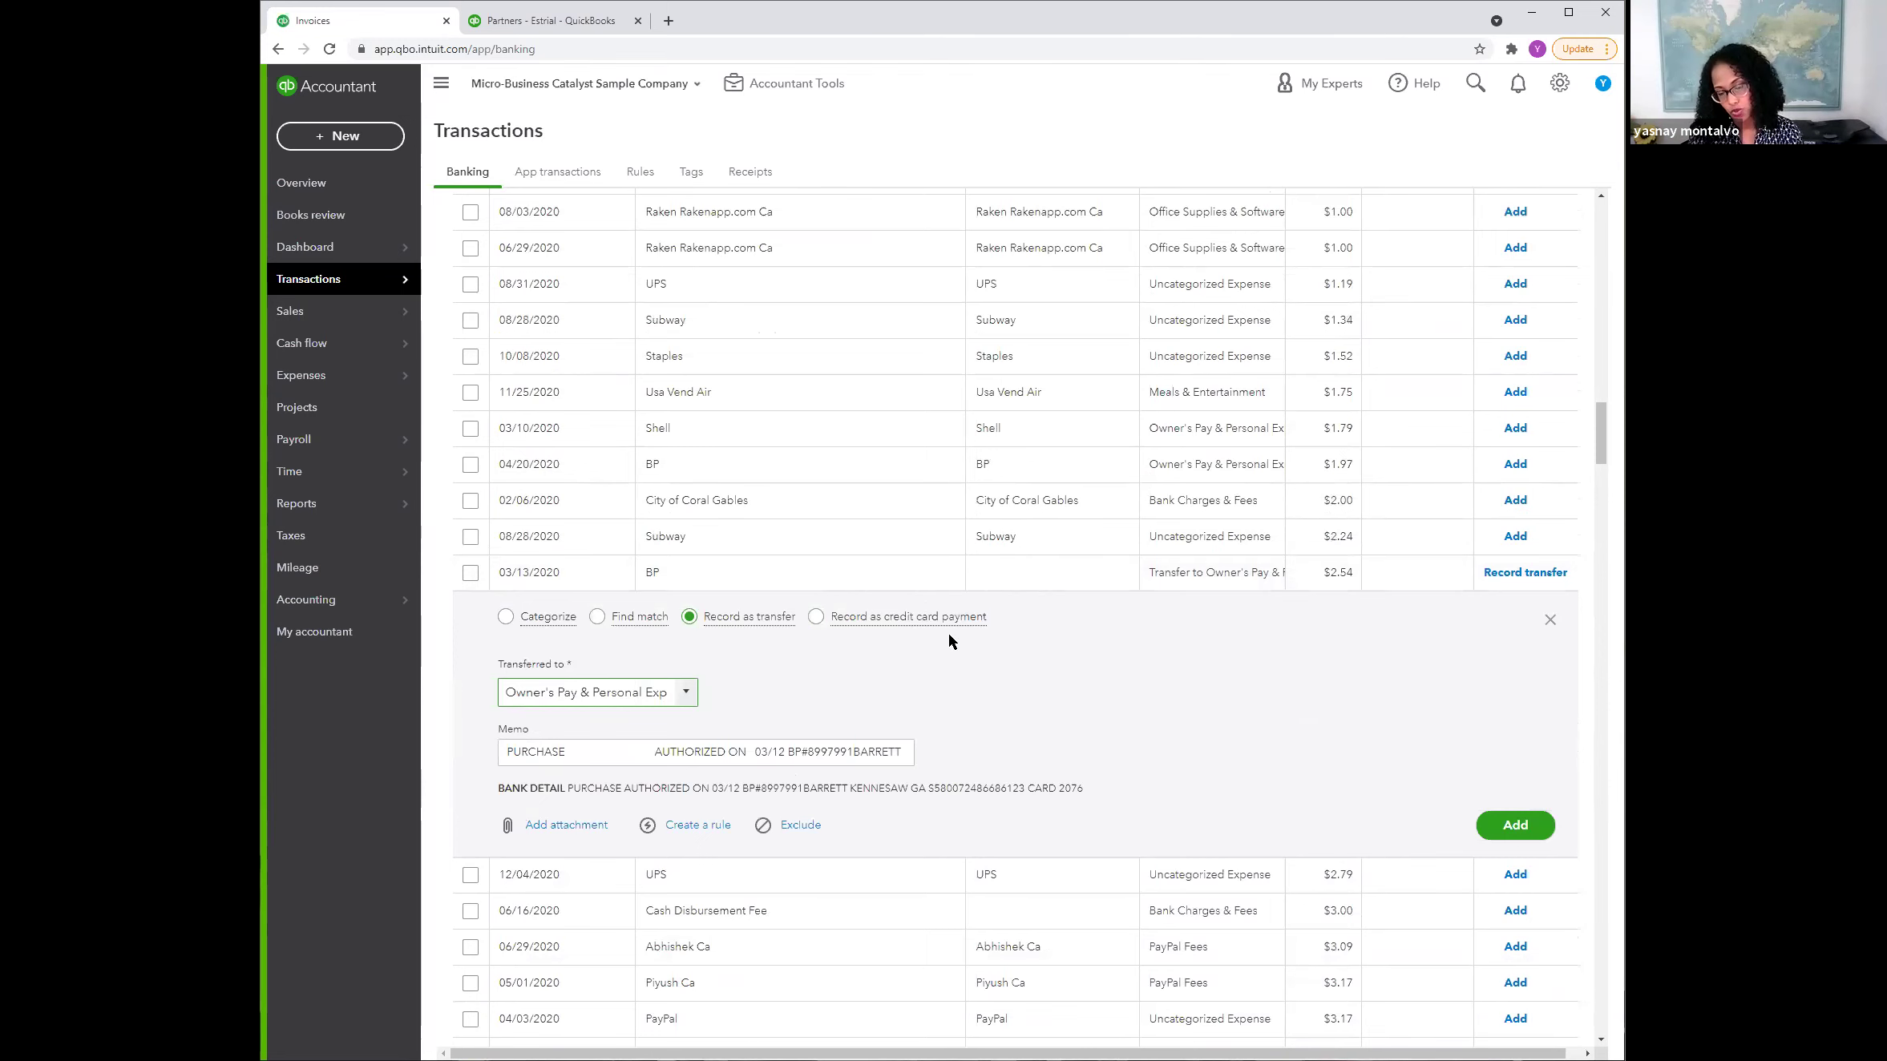
pyautogui.scroll(15, 949, 632)
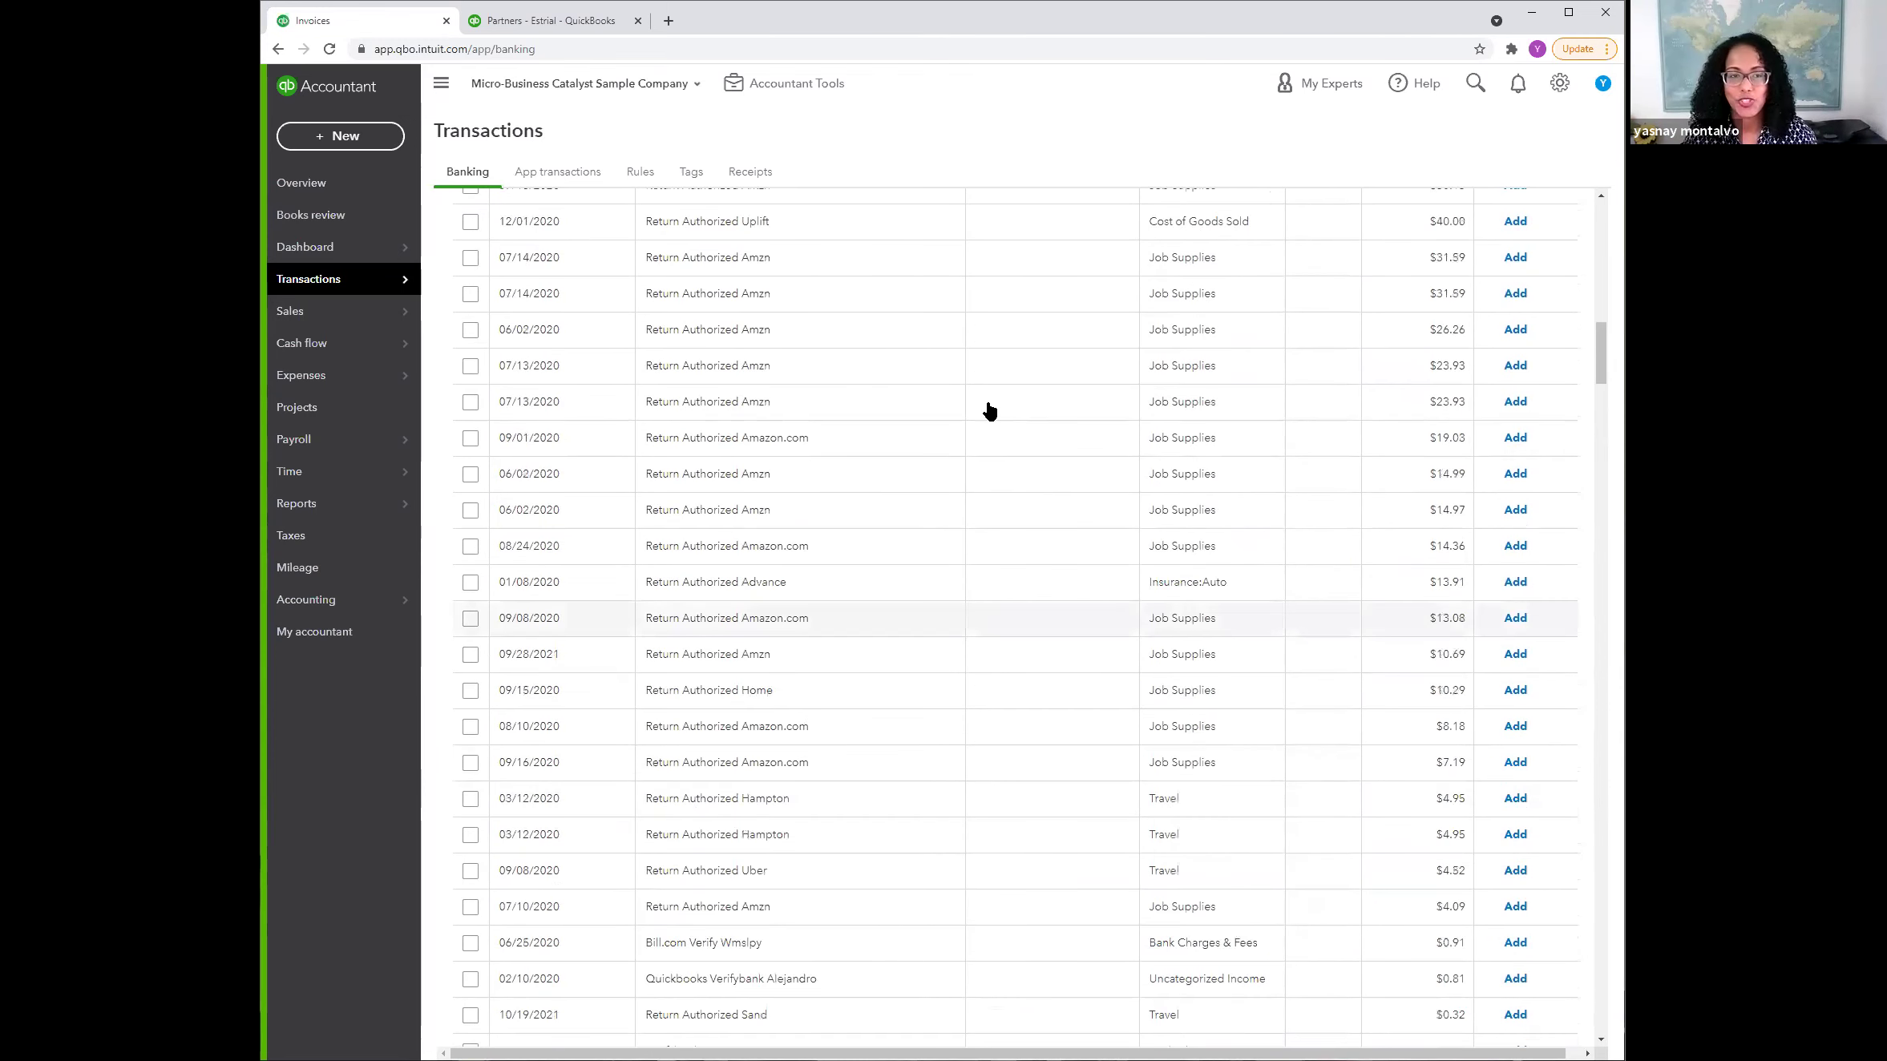
pyautogui.scroll(10, 1060, 416)
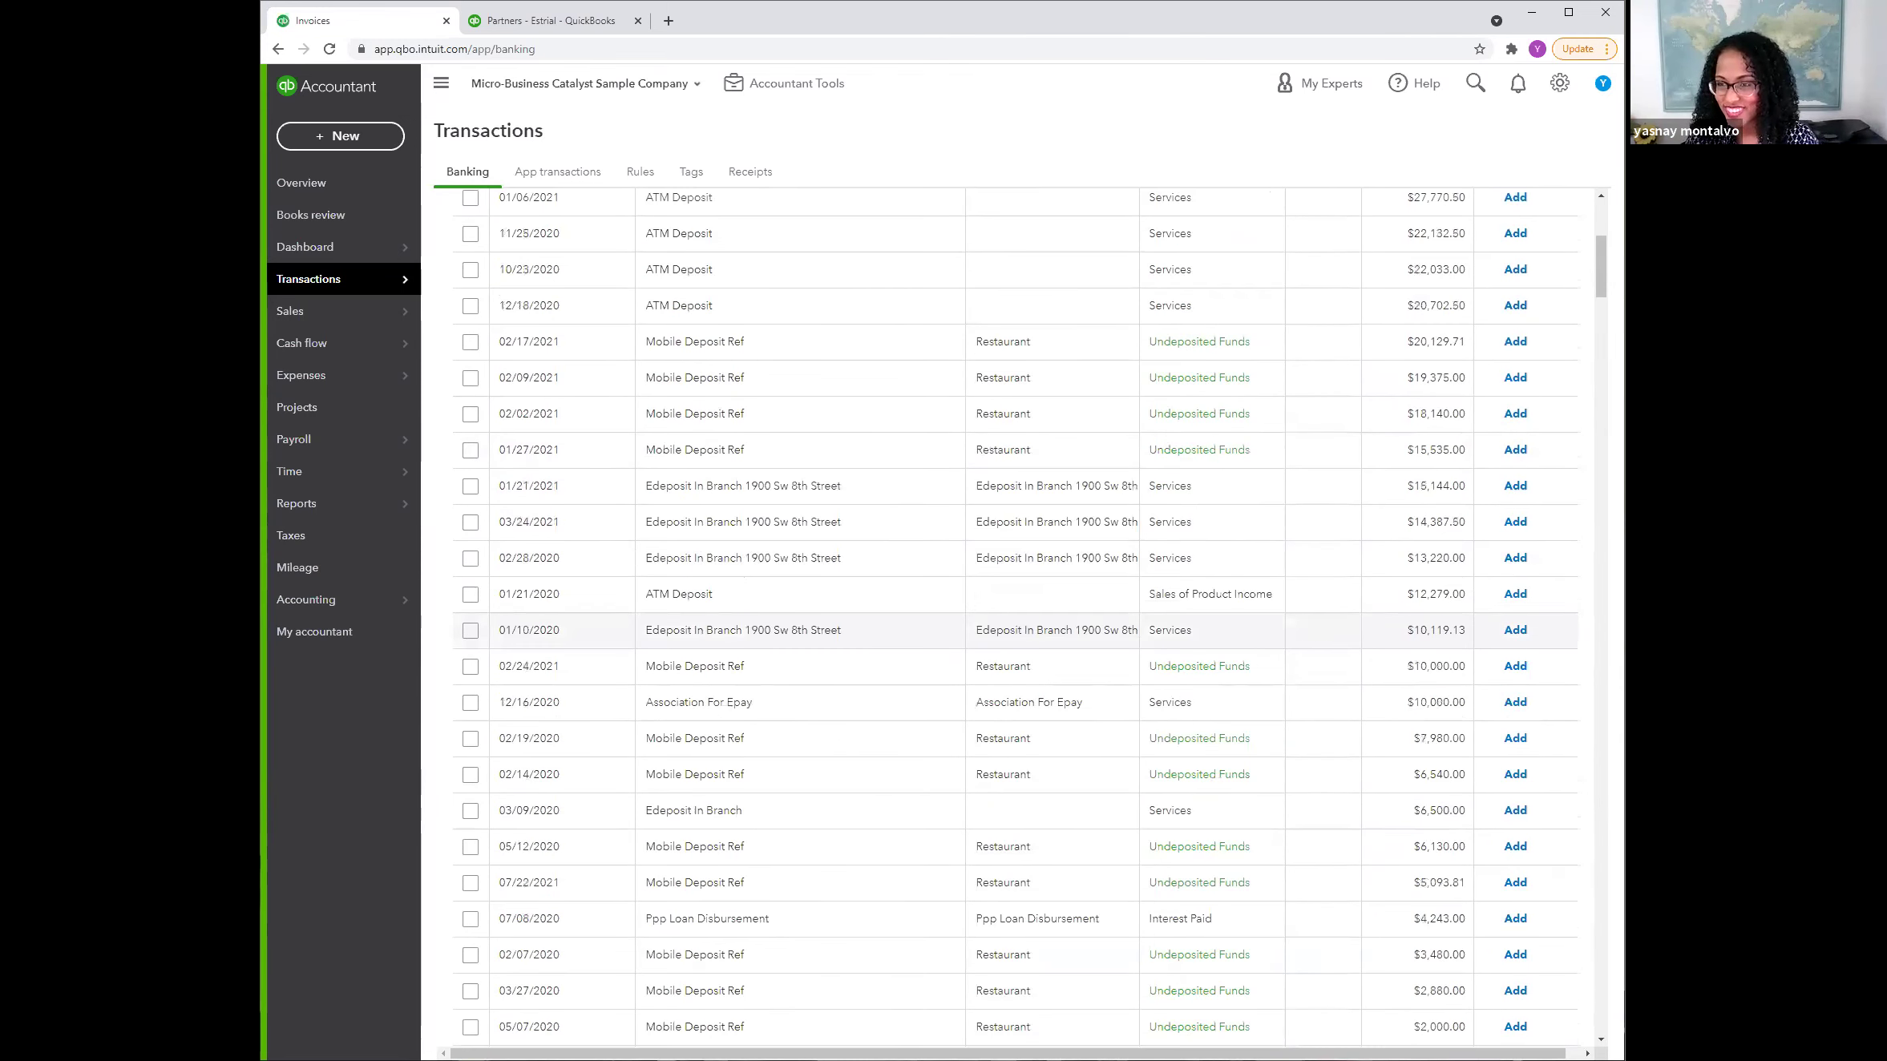
pyautogui.scroll(5, 1015, 617)
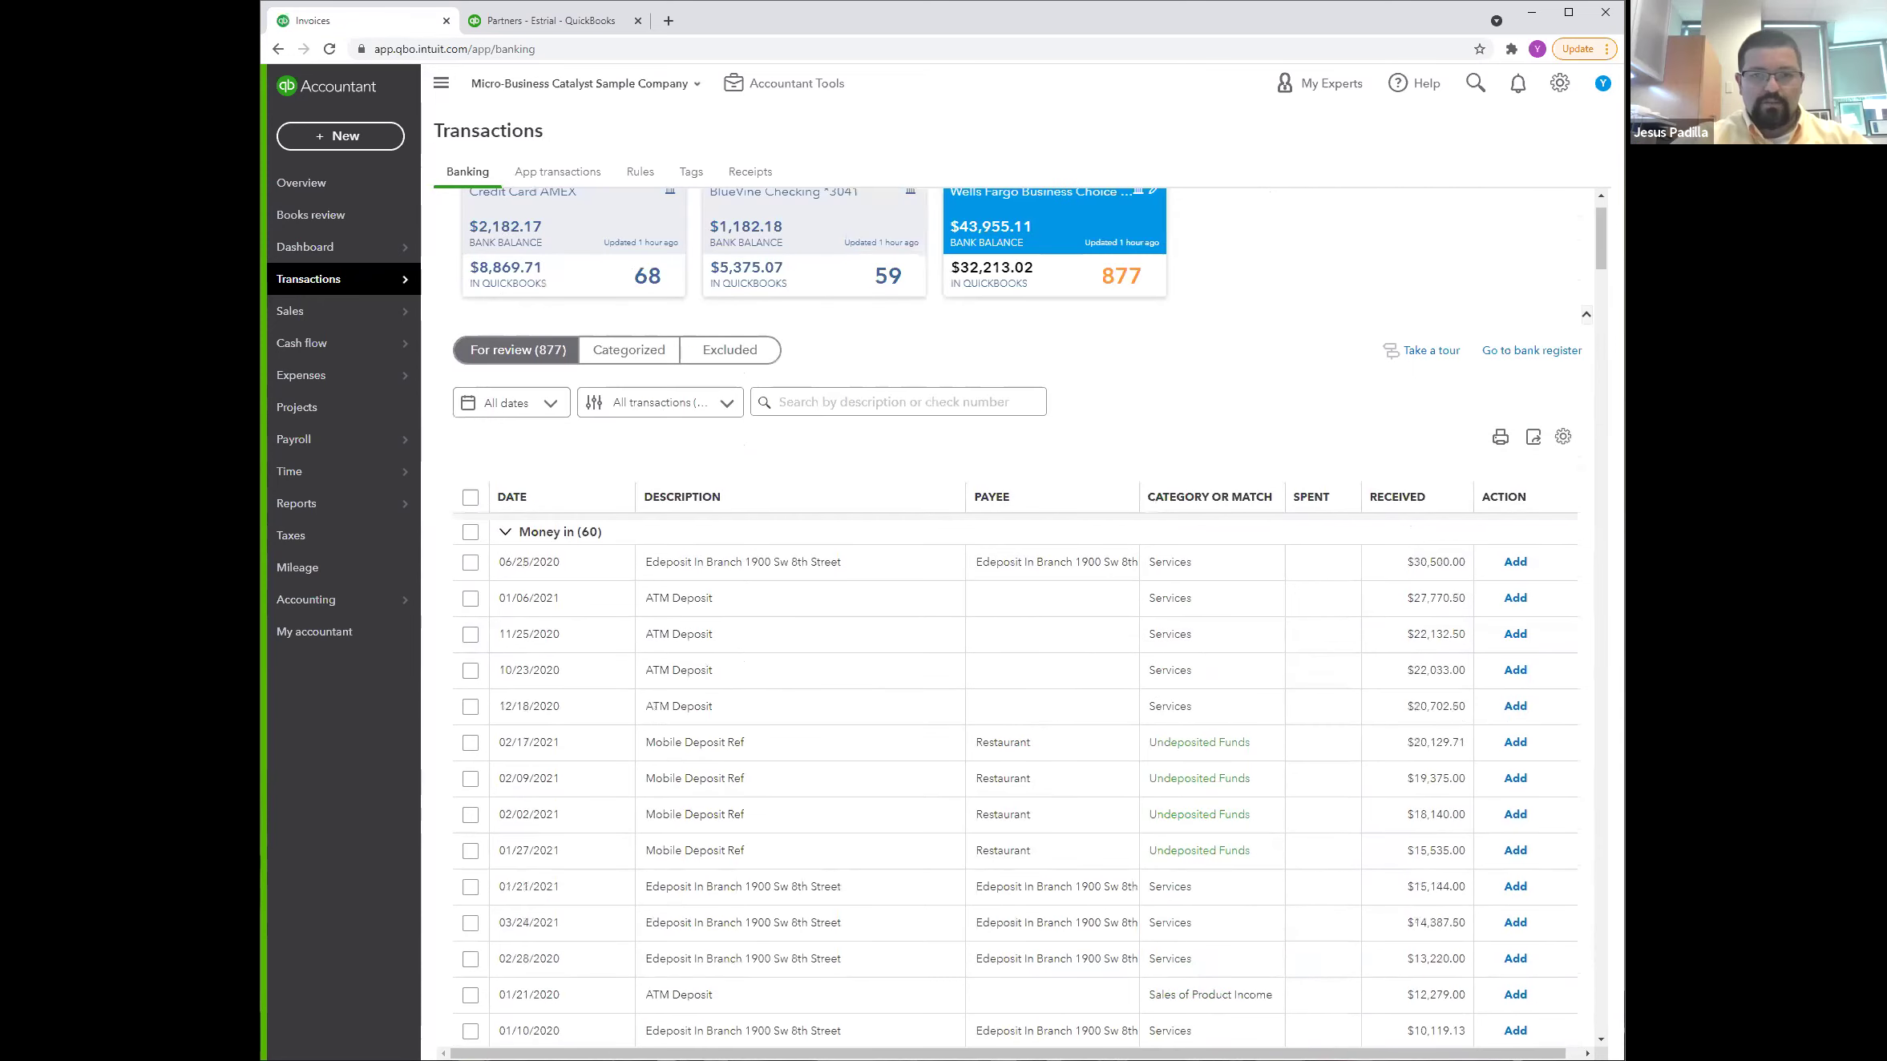